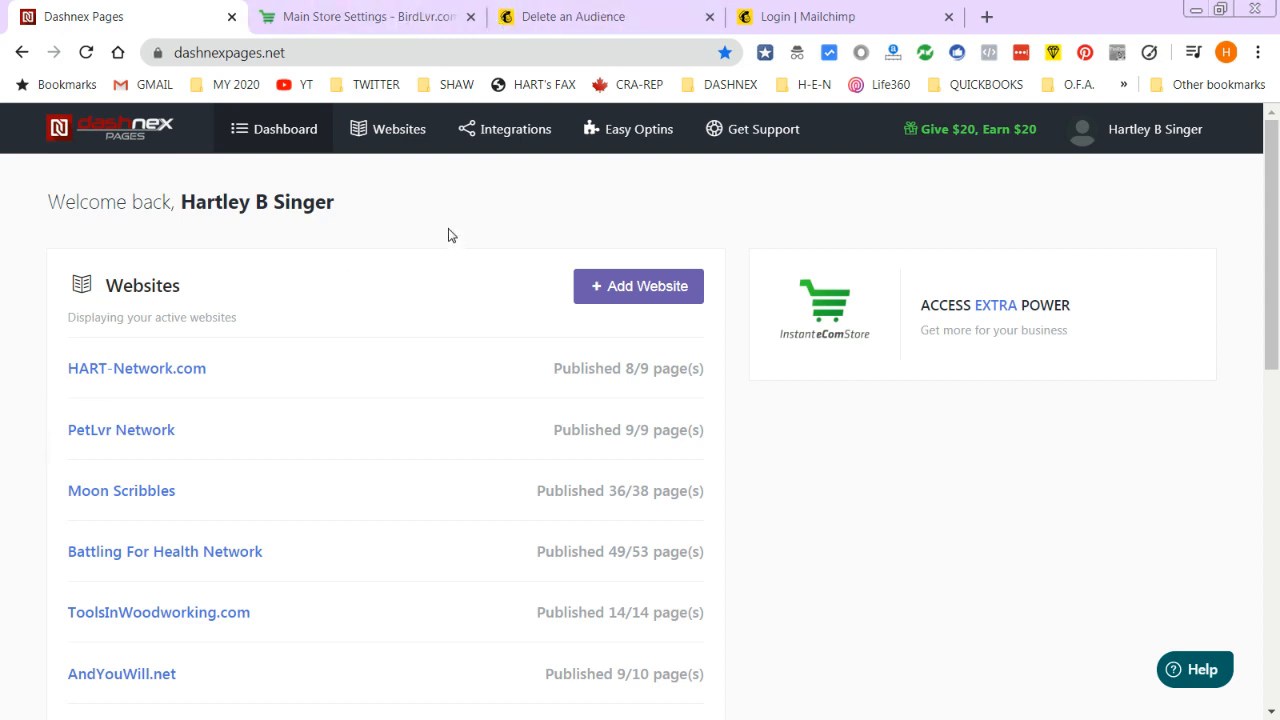
- Pass through Integrations and Dashboard, then open the Websites list of 18 sub-domains
{"action": "left_click", "coordinate": [513, 131]}
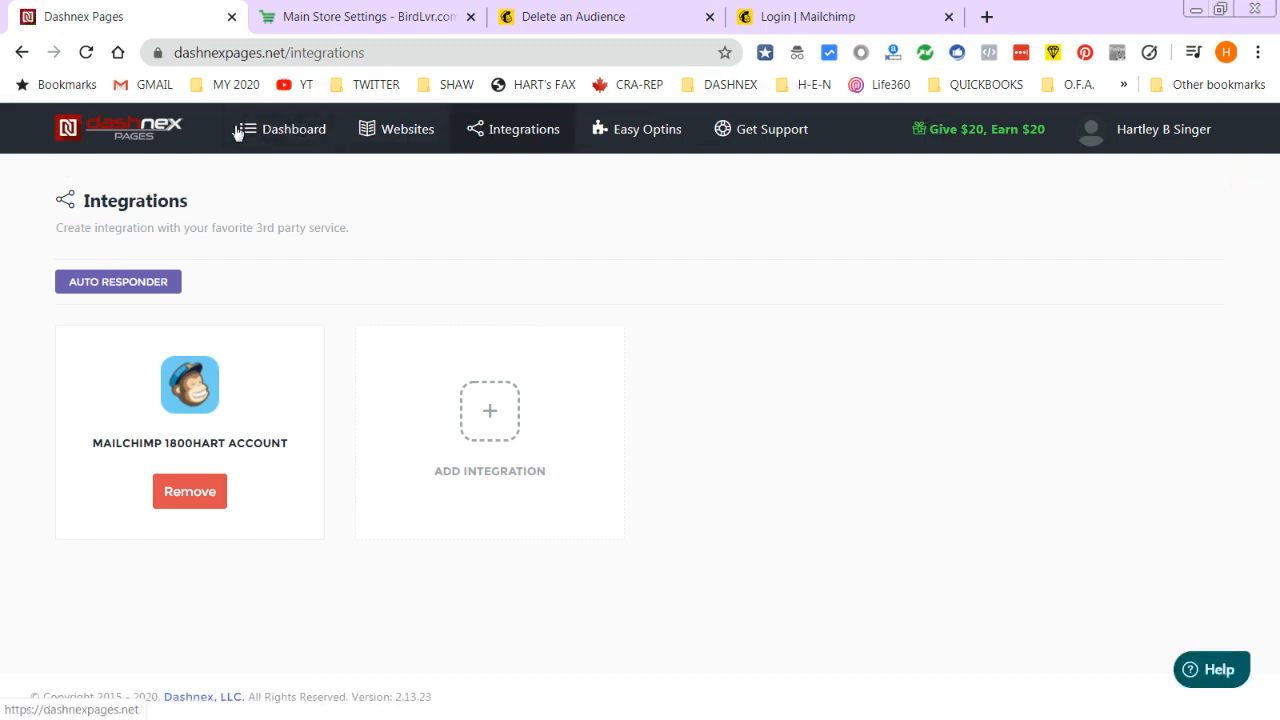
{"action": "left_click", "coordinate": [297, 131]}
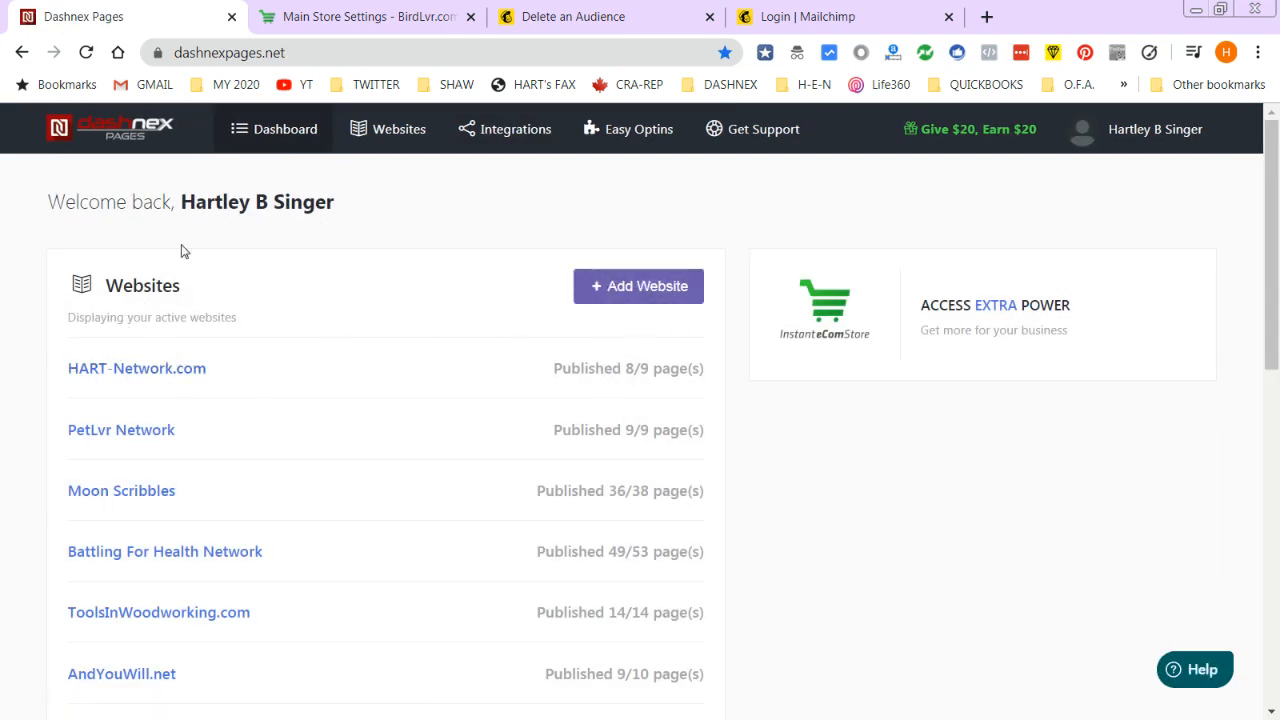
{"action": "left_click", "coordinate": [420, 131]}
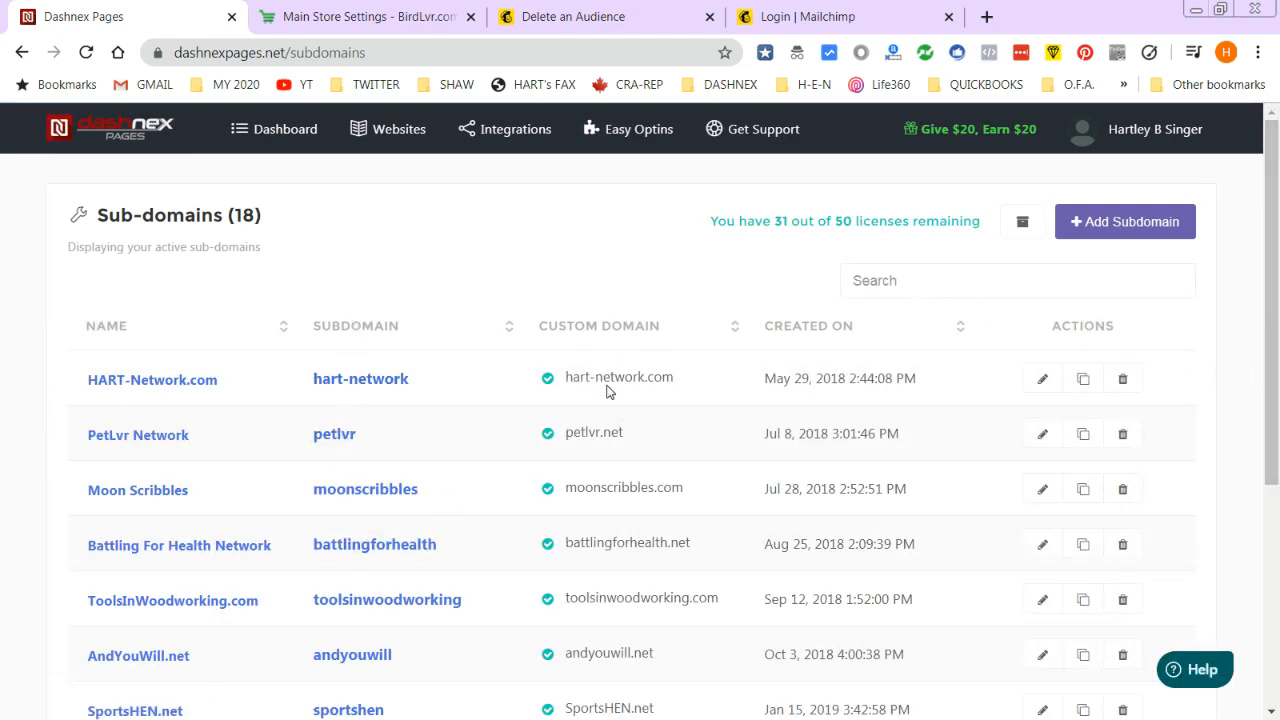
{"action": "scroll", "coordinate": [594, 490], "scroll_direction": "down", "scroll_amount": 3}
{"action": "scroll", "coordinate": [590, 515], "scroll_direction": "up", "scroll_amount": 3}
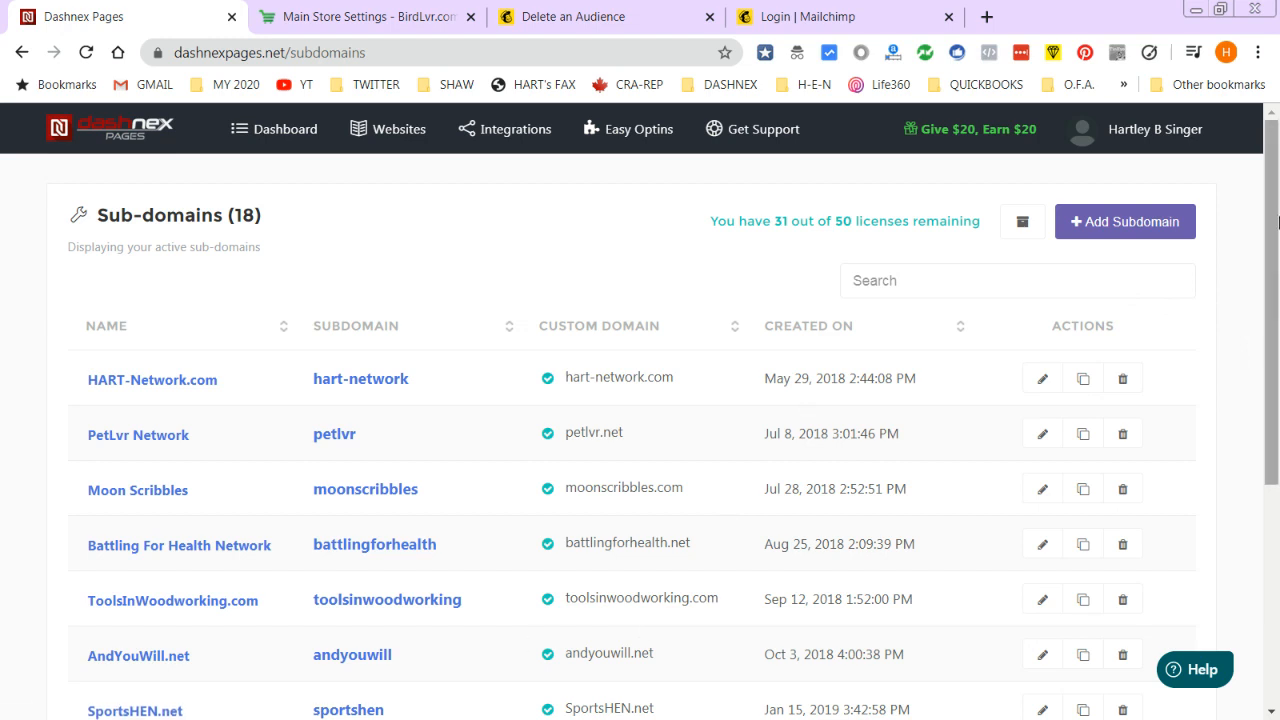
- Open Integrations and start an Add Integration, then cancel it, keeping only the Mailchimp account
{"action": "left_click", "coordinate": [525, 132]}
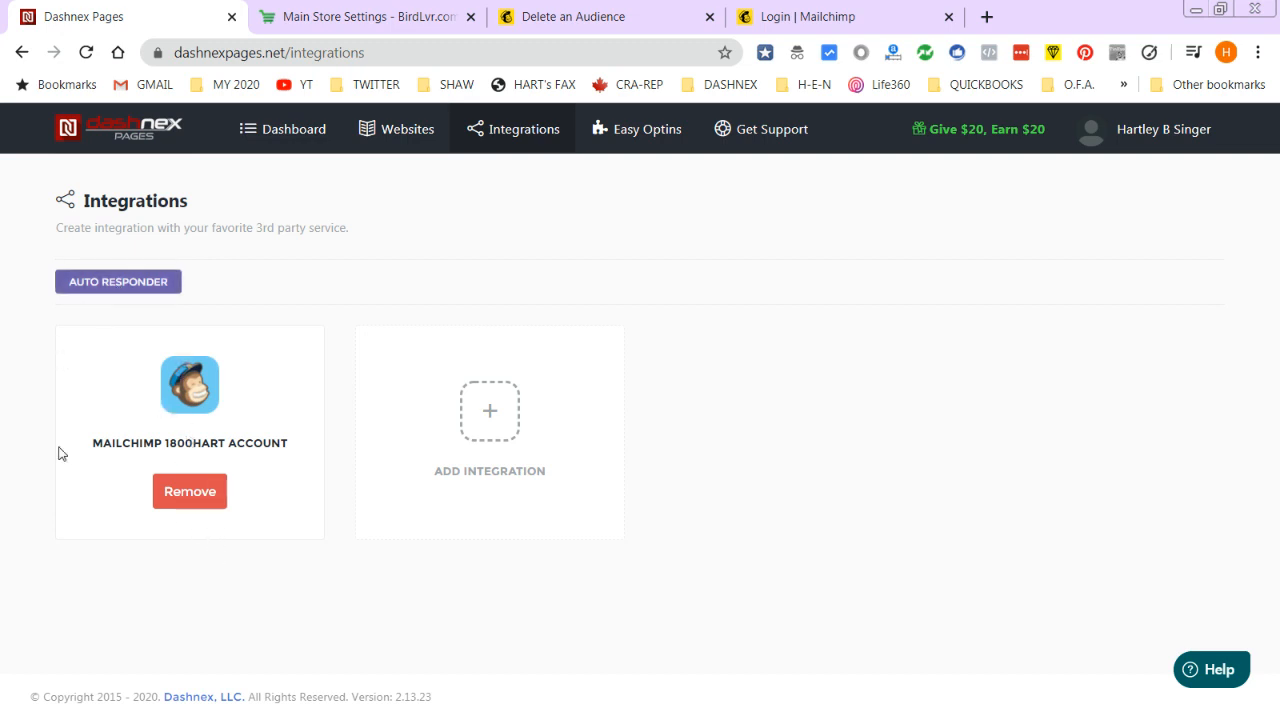
{"action": "left_click", "coordinate": [487, 412]}
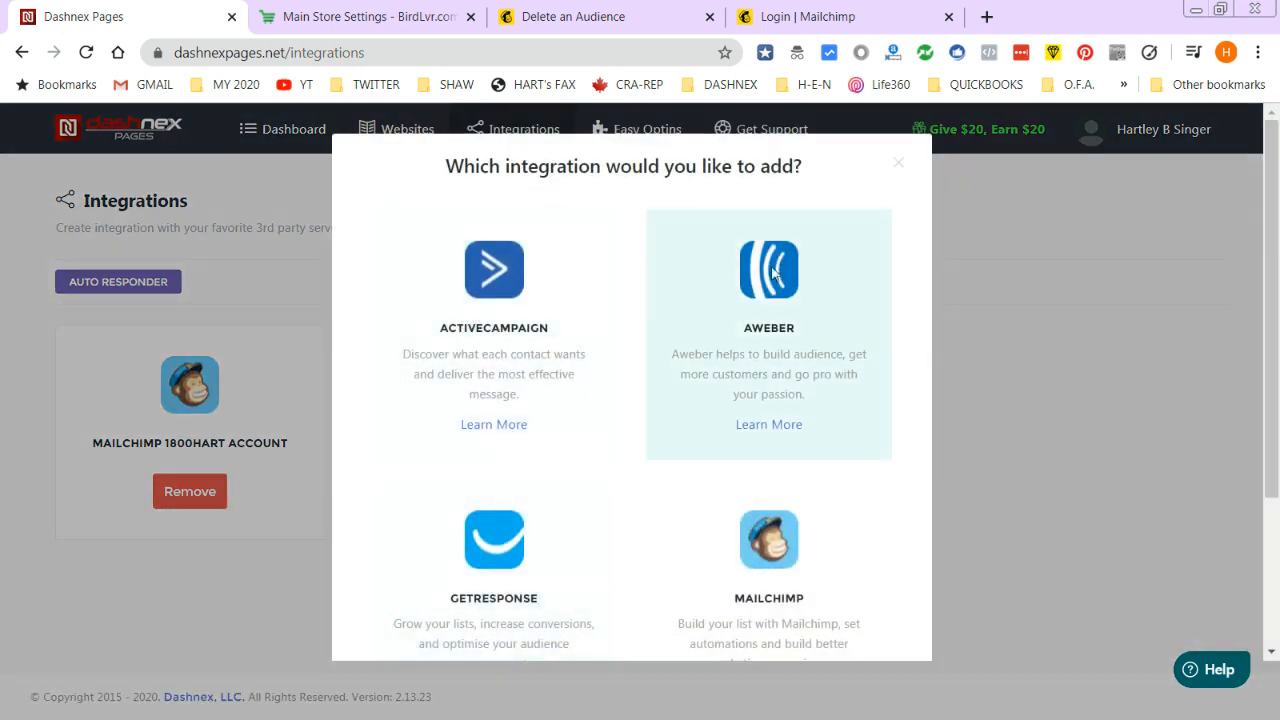
{"action": "scroll", "coordinate": [588, 586], "scroll_direction": "down", "scroll_amount": 1}
{"action": "scroll", "coordinate": [588, 586], "scroll_direction": "down", "scroll_amount": 1}
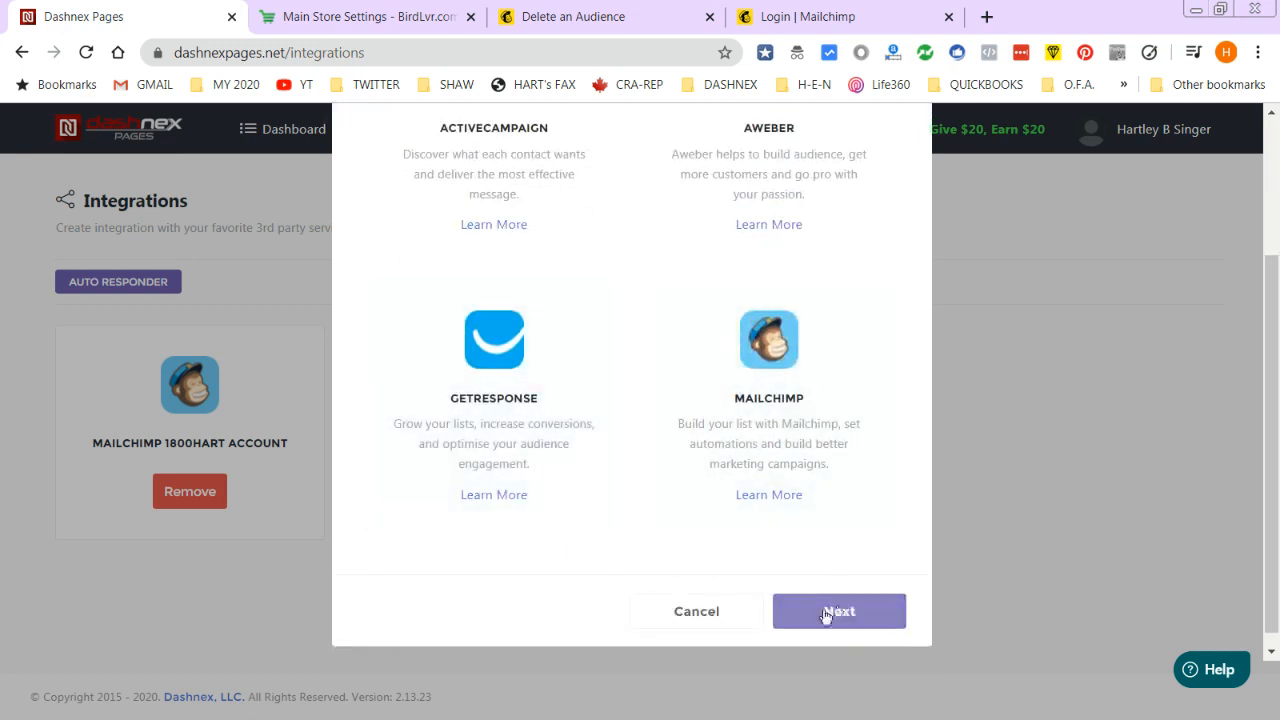
{"action": "left_click", "coordinate": [715, 614]}
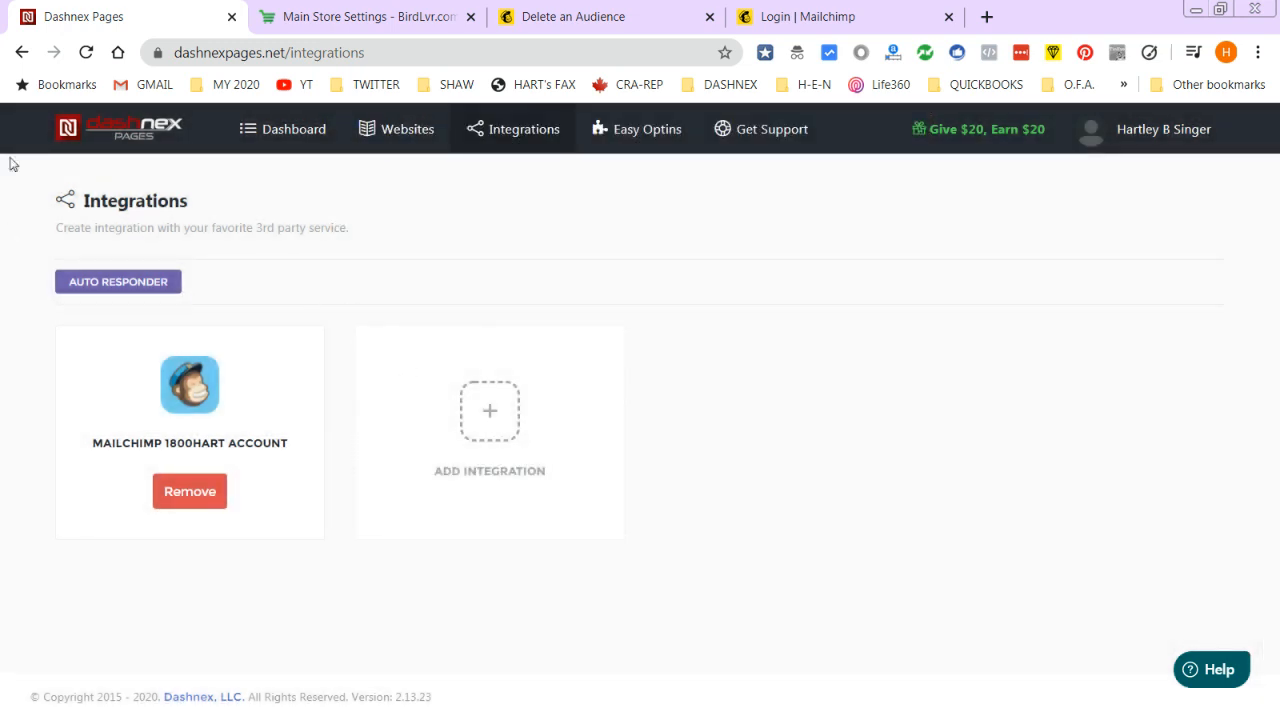
- Review the connected Mailchimp and GetResponse autoresponder accounts, then go to the My Stores list
{"action": "left_click", "coordinate": [421, 18]}
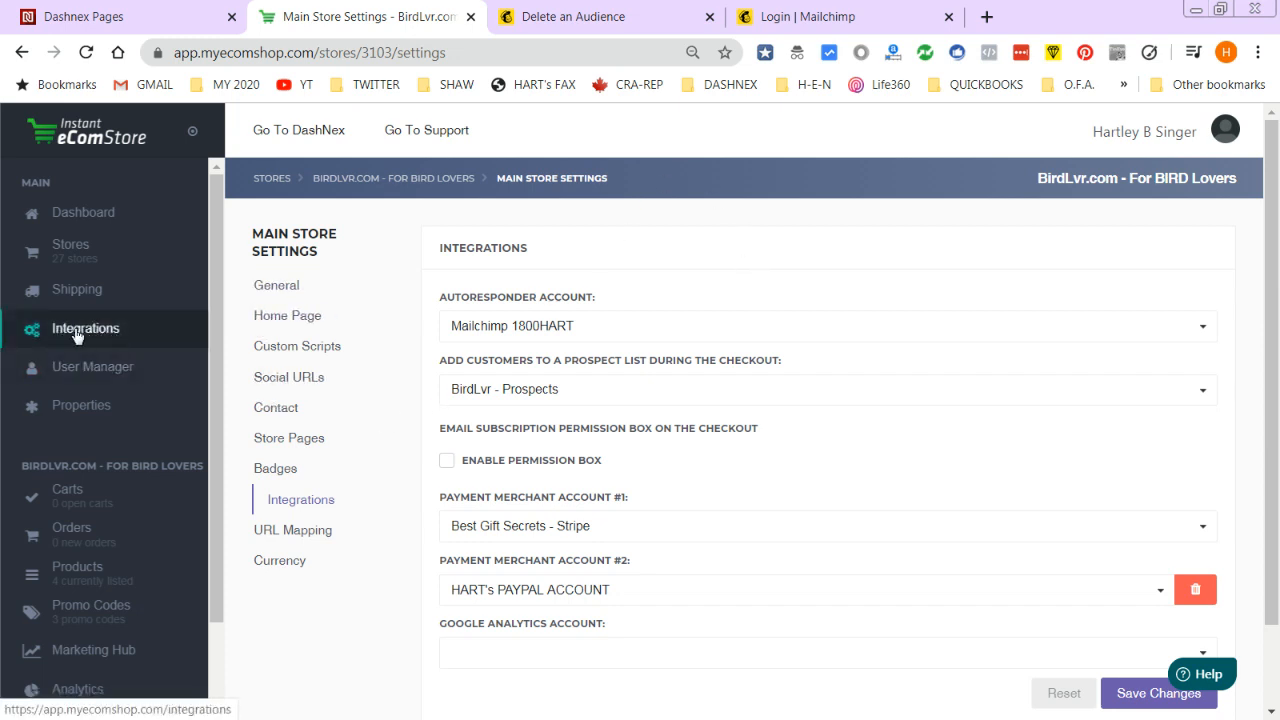
{"action": "left_click", "coordinate": [122, 334]}
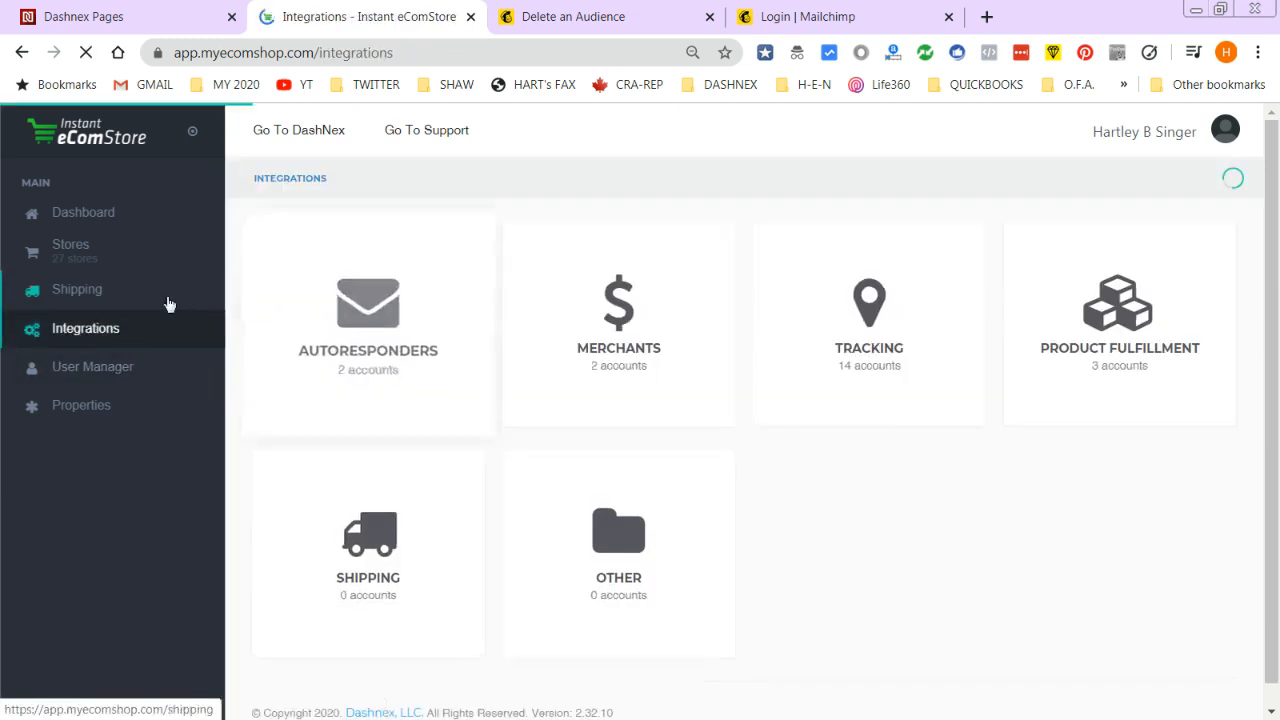
{"action": "left_click", "coordinate": [370, 328]}
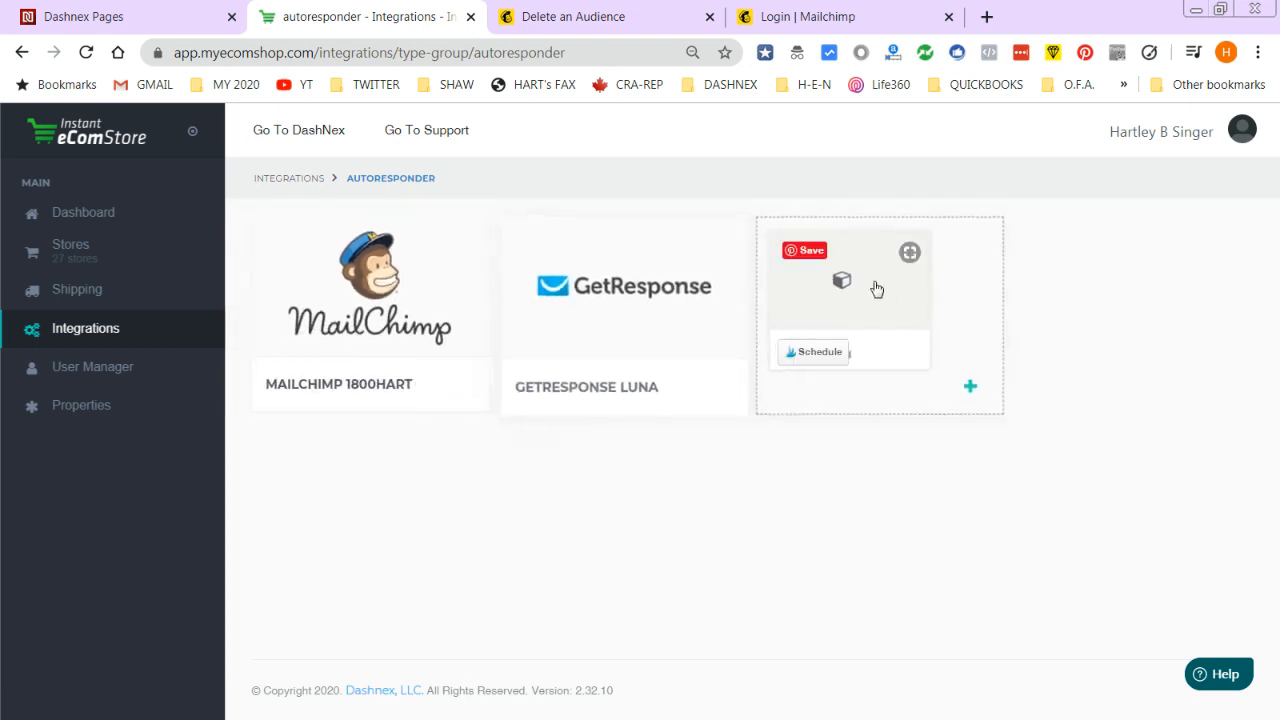
{"action": "left_click", "coordinate": [95, 250]}
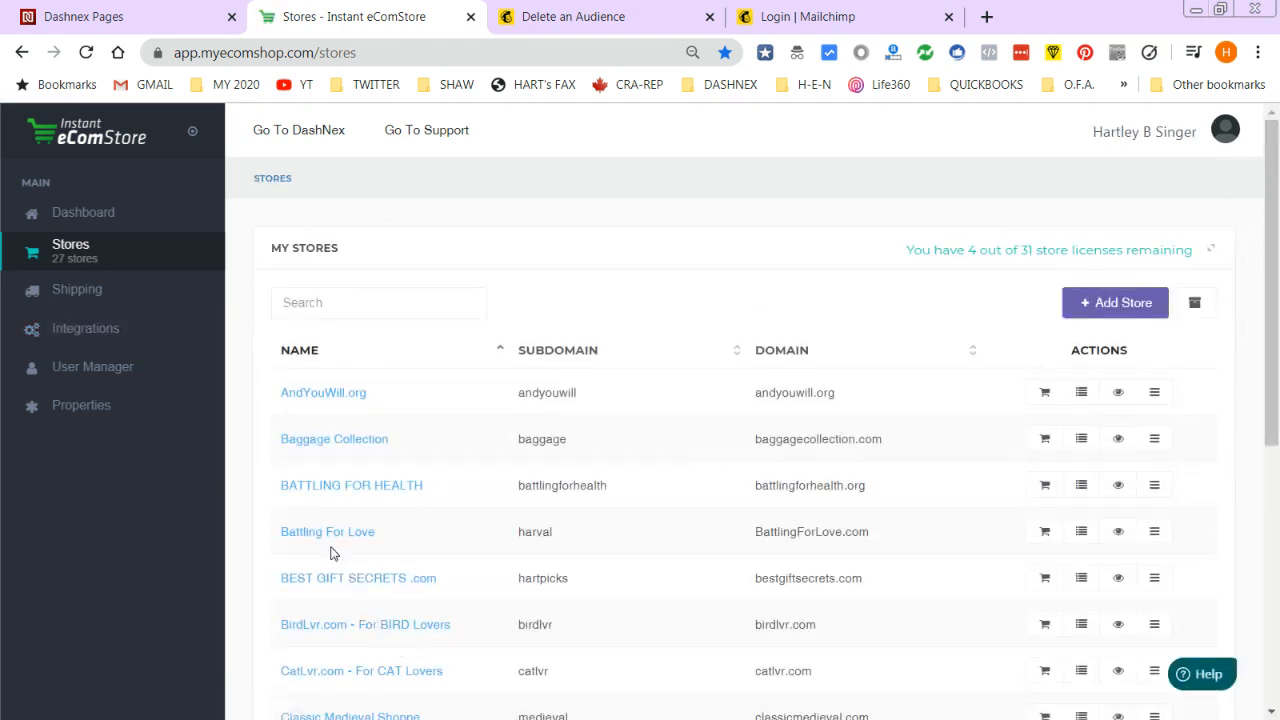
- Check BirdLvr.com's Main Store Settings integrations, then go to its Products list
{"action": "left_click", "coordinate": [325, 624]}
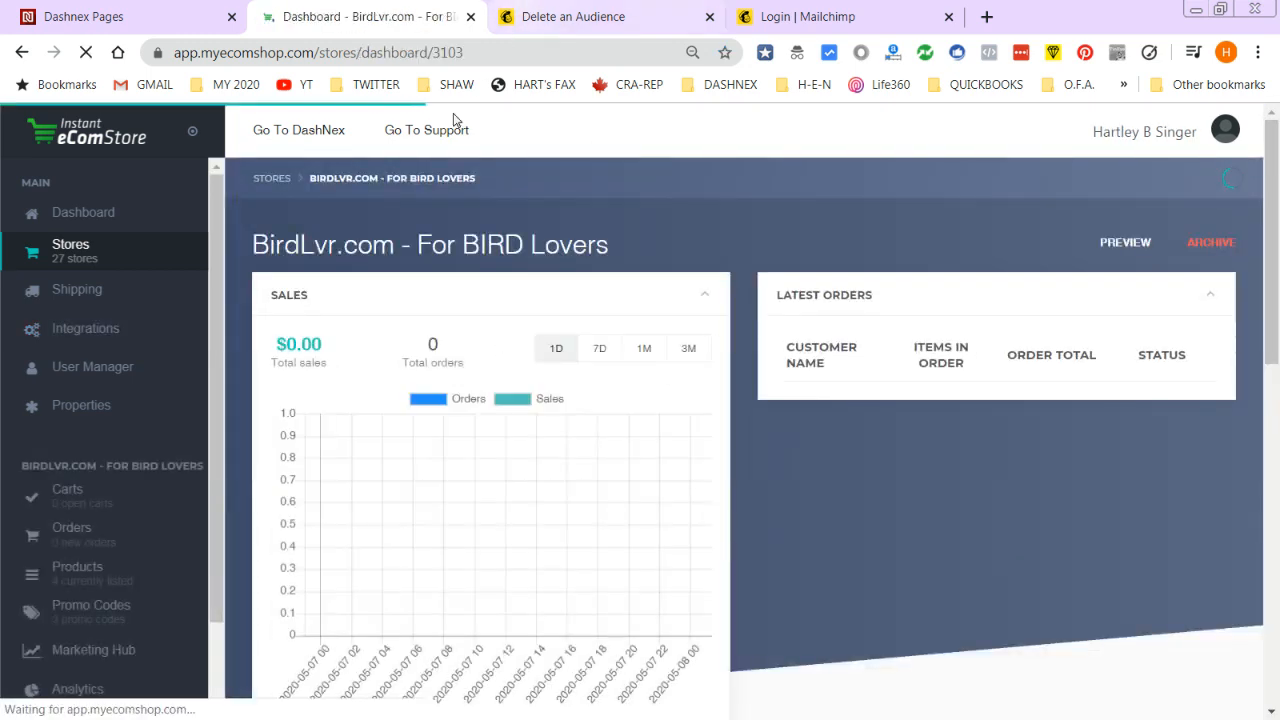
{"action": "scroll", "coordinate": [218, 500], "scroll_direction": "down", "scroll_amount": 2}
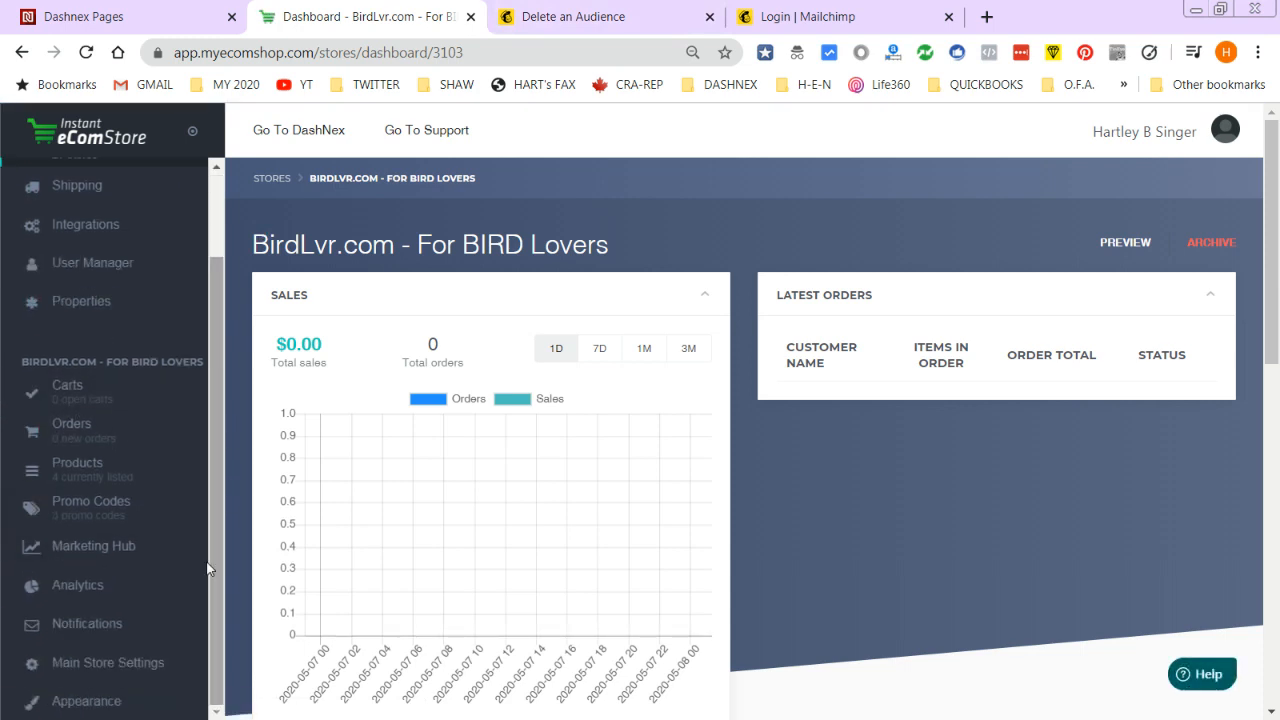
{"action": "left_click", "coordinate": [86, 665]}
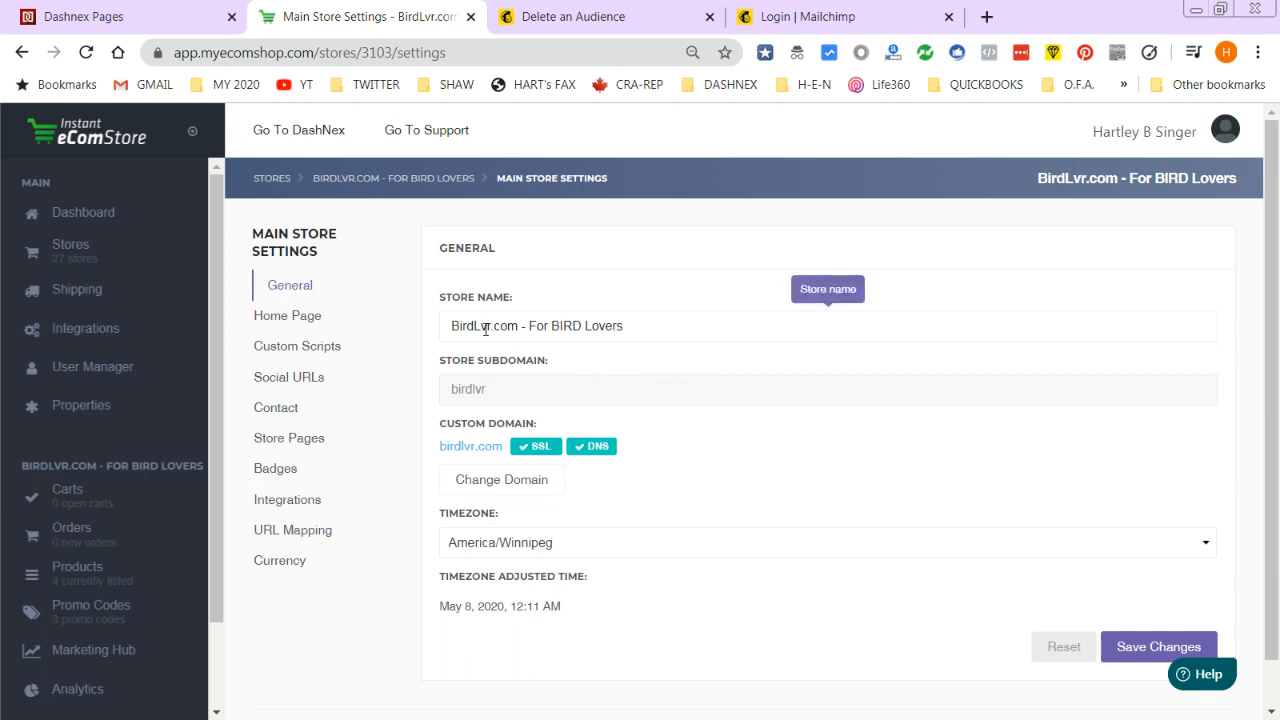
{"action": "left_click", "coordinate": [299, 501]}
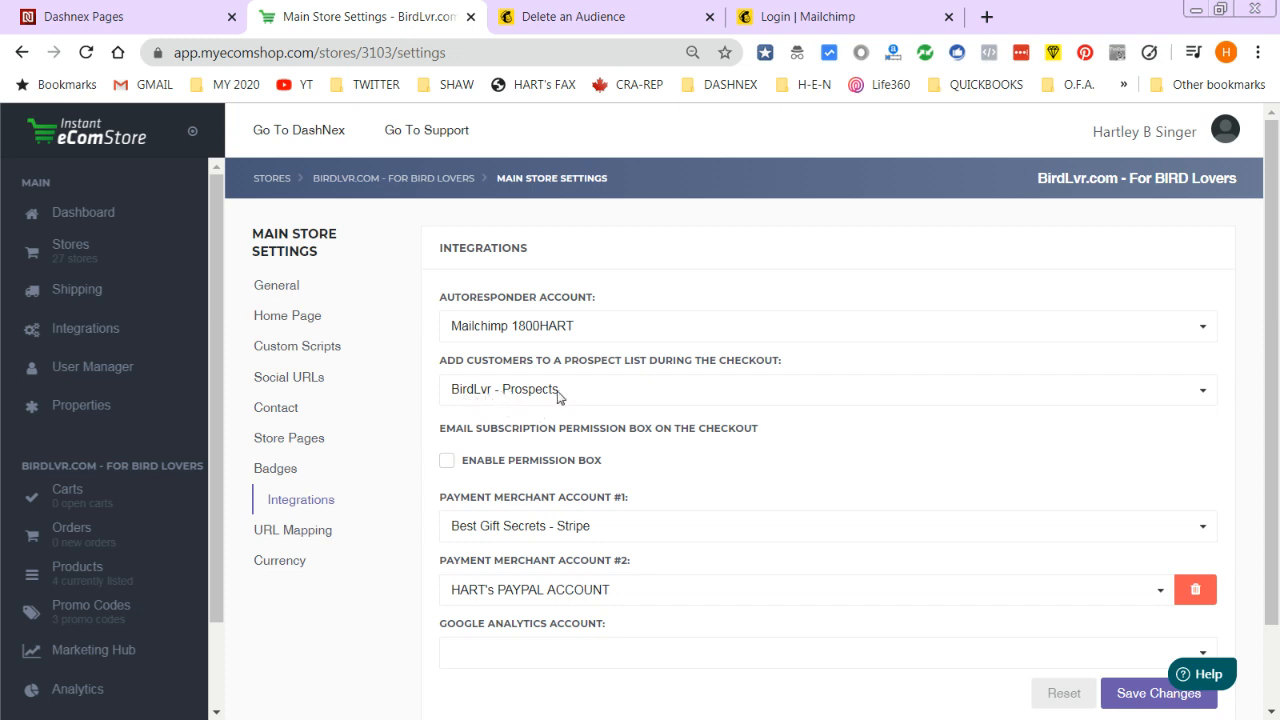
{"action": "left_click", "coordinate": [85, 578]}
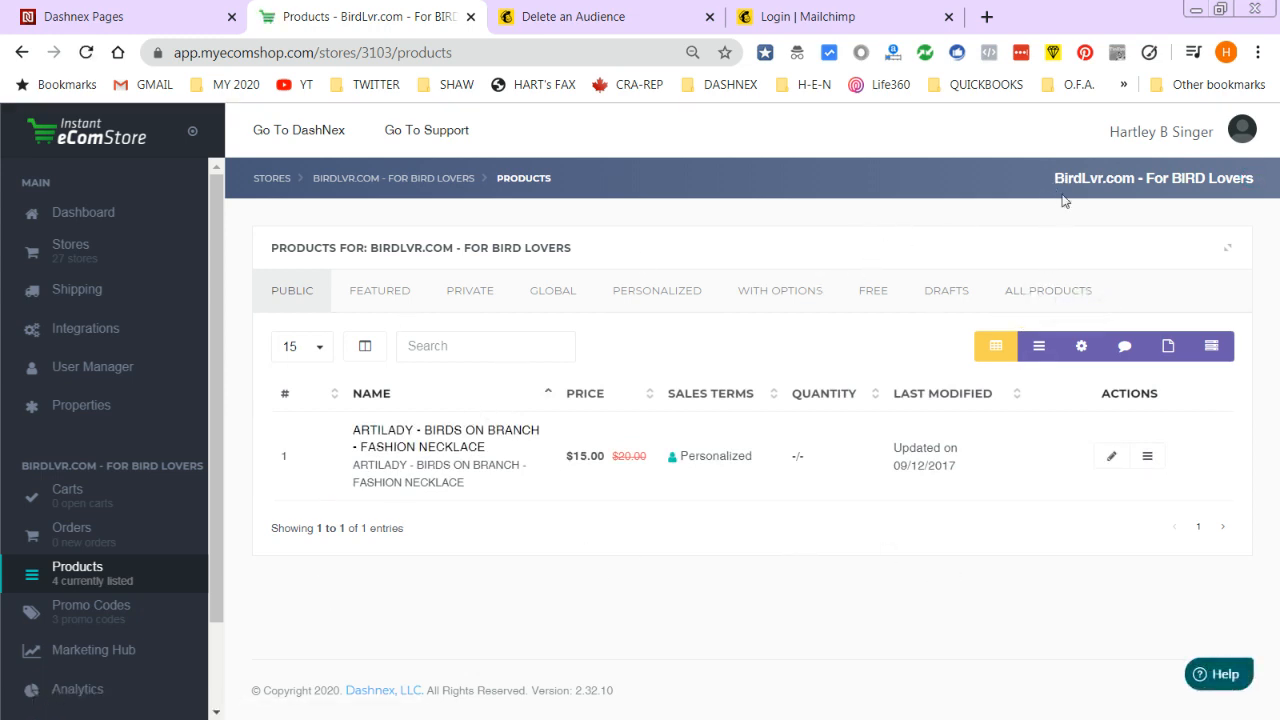
- Preview the live BirdLvr.com storefront
{"action": "left_click", "coordinate": [1092, 186]}
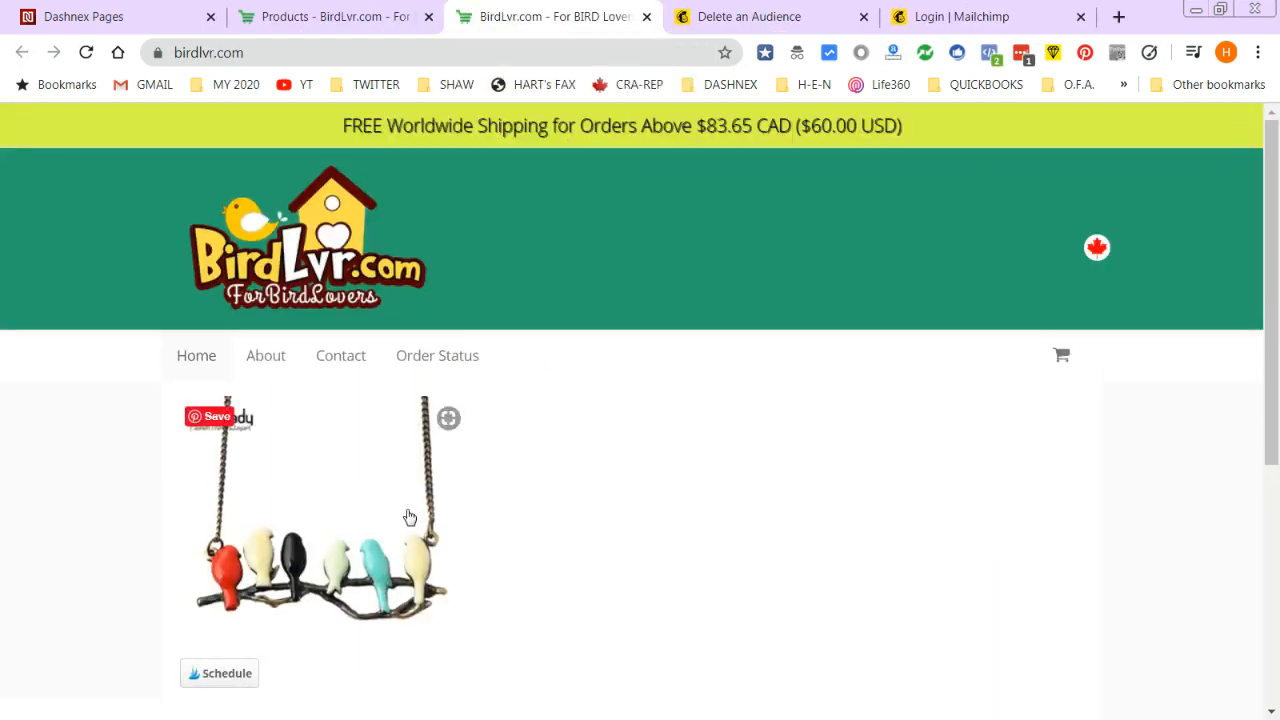
{"action": "scroll", "coordinate": [364, 522], "scroll_direction": "down", "scroll_amount": 1}
{"action": "scroll", "coordinate": [364, 535], "scroll_direction": "down", "scroll_amount": 2}
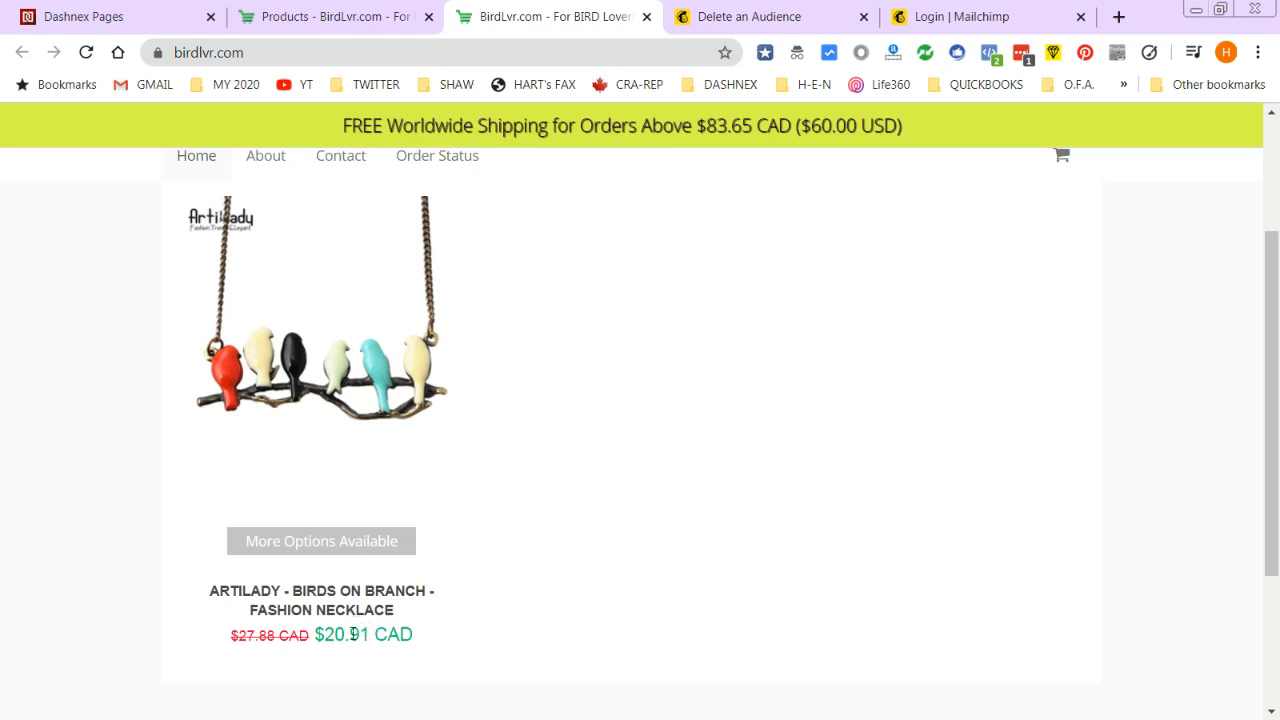
- Edit the Birds on Branch necklace and scroll down to its Sales Terms autoresponder lists
{"action": "left_click", "coordinate": [336, 12]}
{"action": "left_click", "coordinate": [1110, 456]}
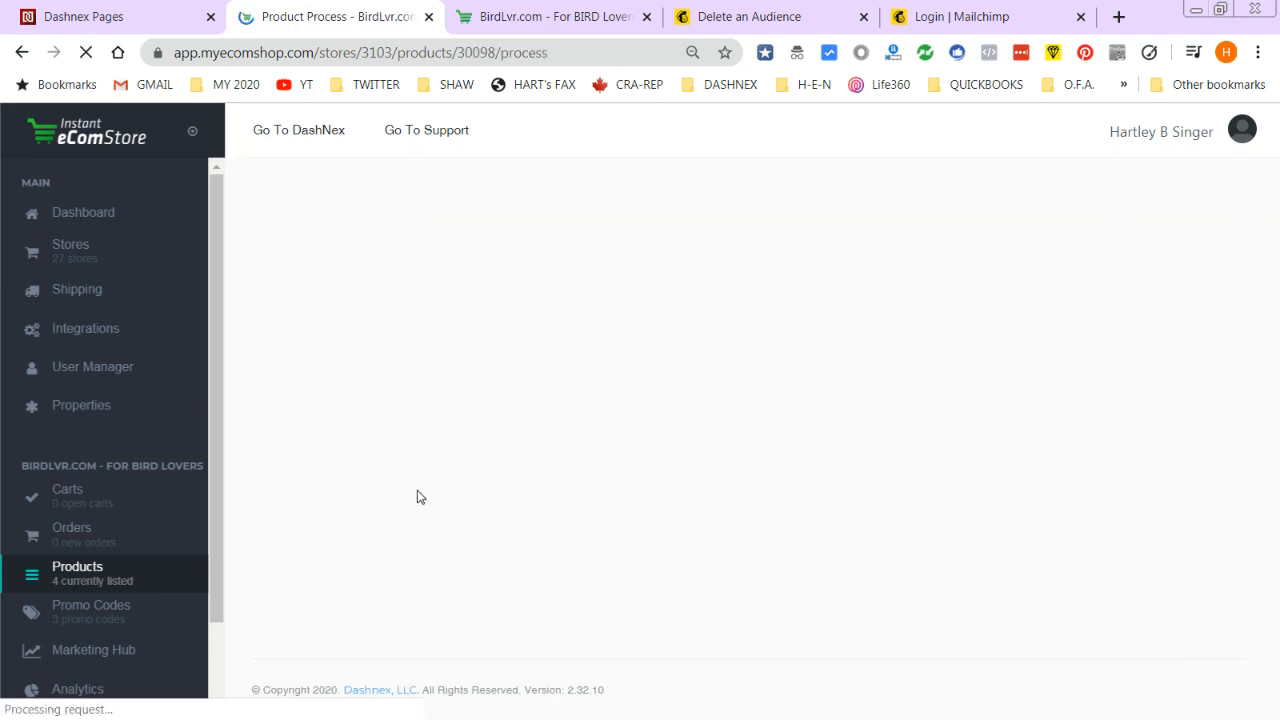
{"action": "scroll", "coordinate": [385, 447], "scroll_direction": "down", "scroll_amount": 3}
{"action": "scroll", "coordinate": [385, 447], "scroll_direction": "down", "scroll_amount": 10}
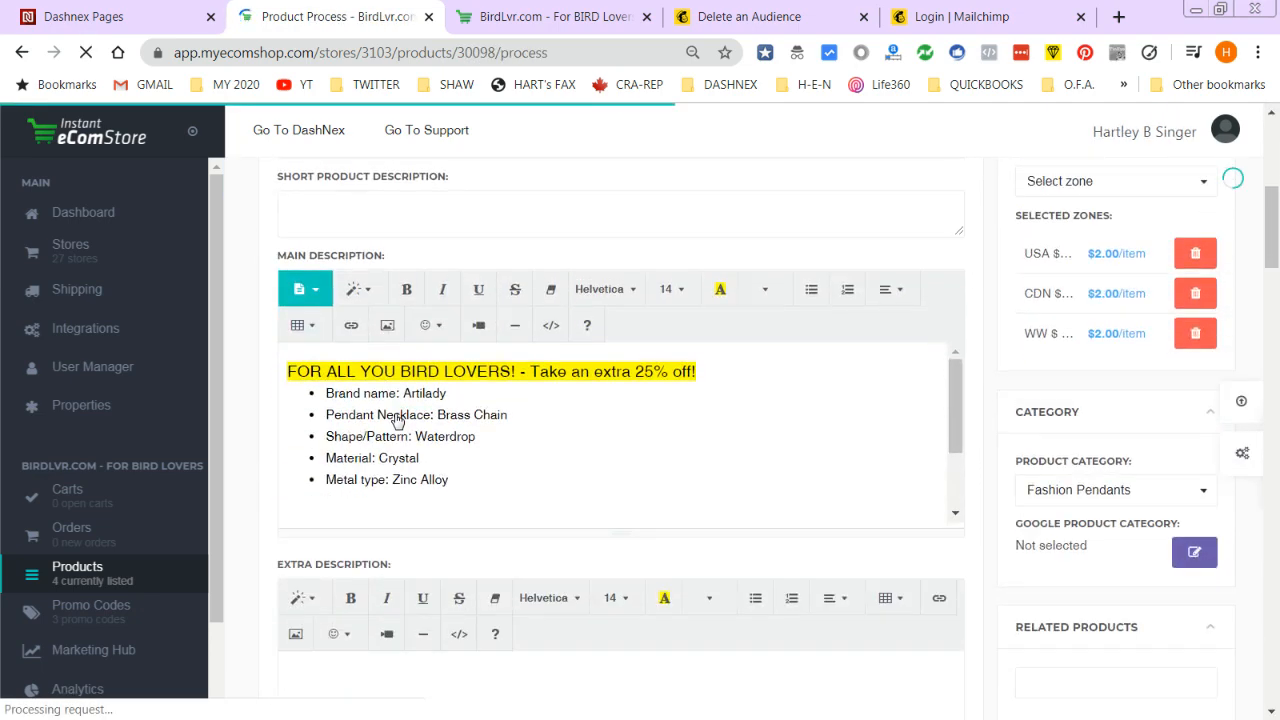
{"action": "scroll", "coordinate": [516, 538], "scroll_direction": "down", "scroll_amount": 10}
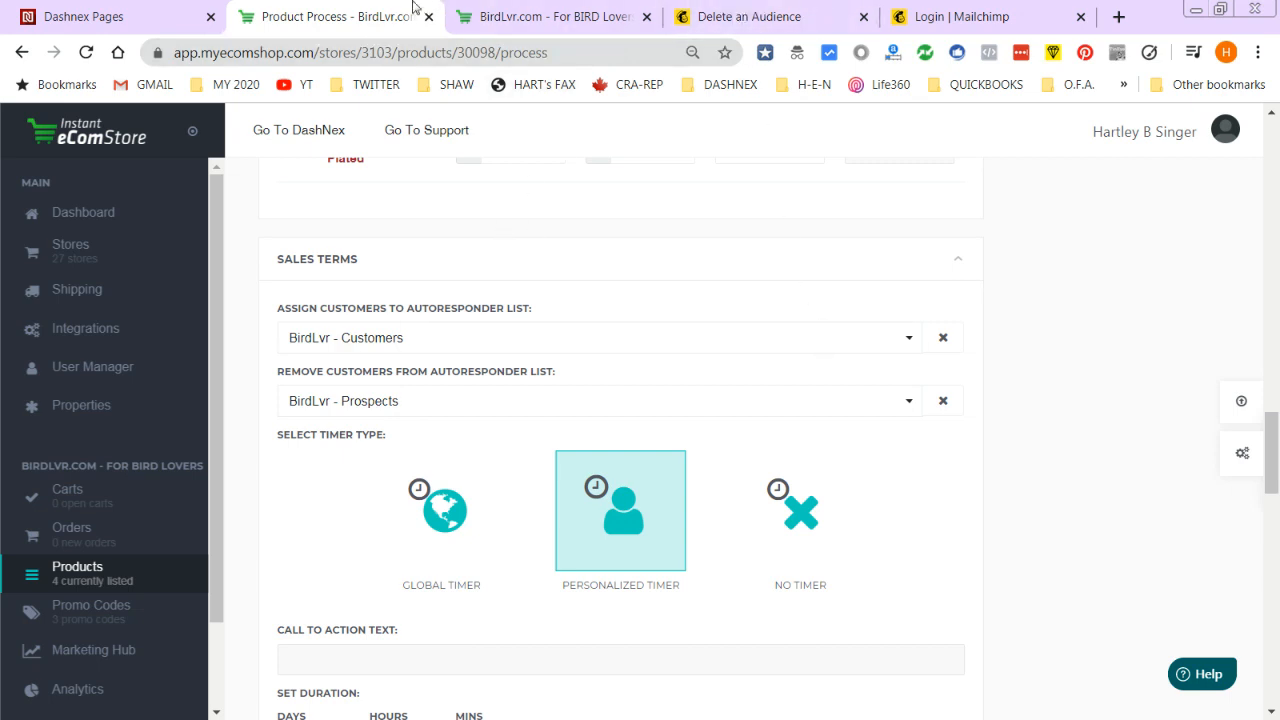
- Read the 'About Affiliate Links in Mailchimp' help article, then close its tab
{"action": "left_click", "coordinate": [765, 12]}
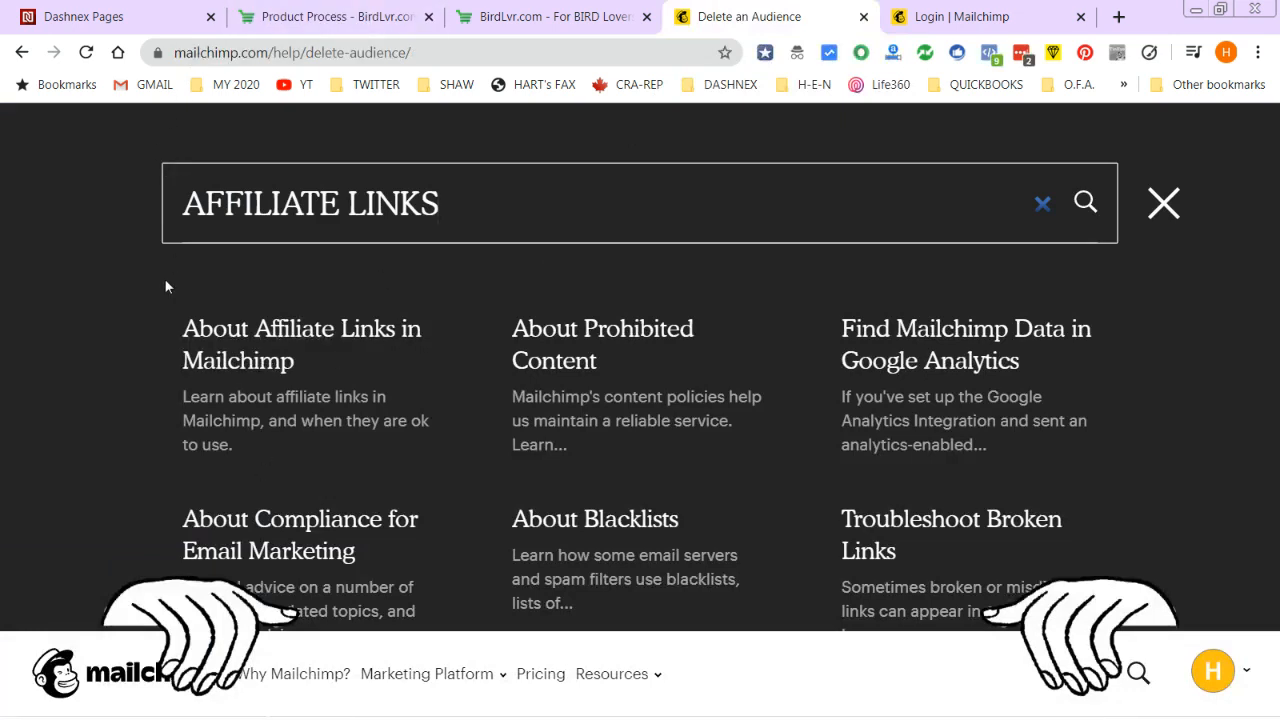
{"action": "left_click", "coordinate": [302, 336]}
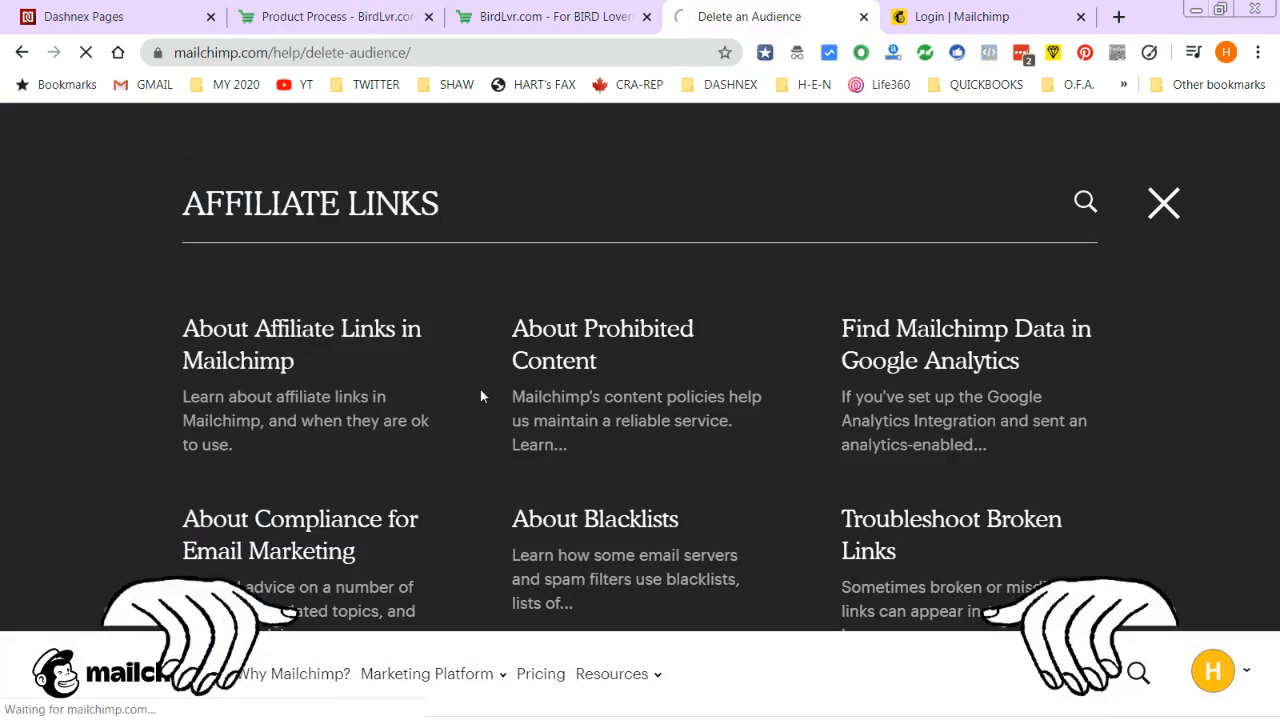
{"action": "scroll", "coordinate": [820, 545], "scroll_direction": "down", "scroll_amount": 2}
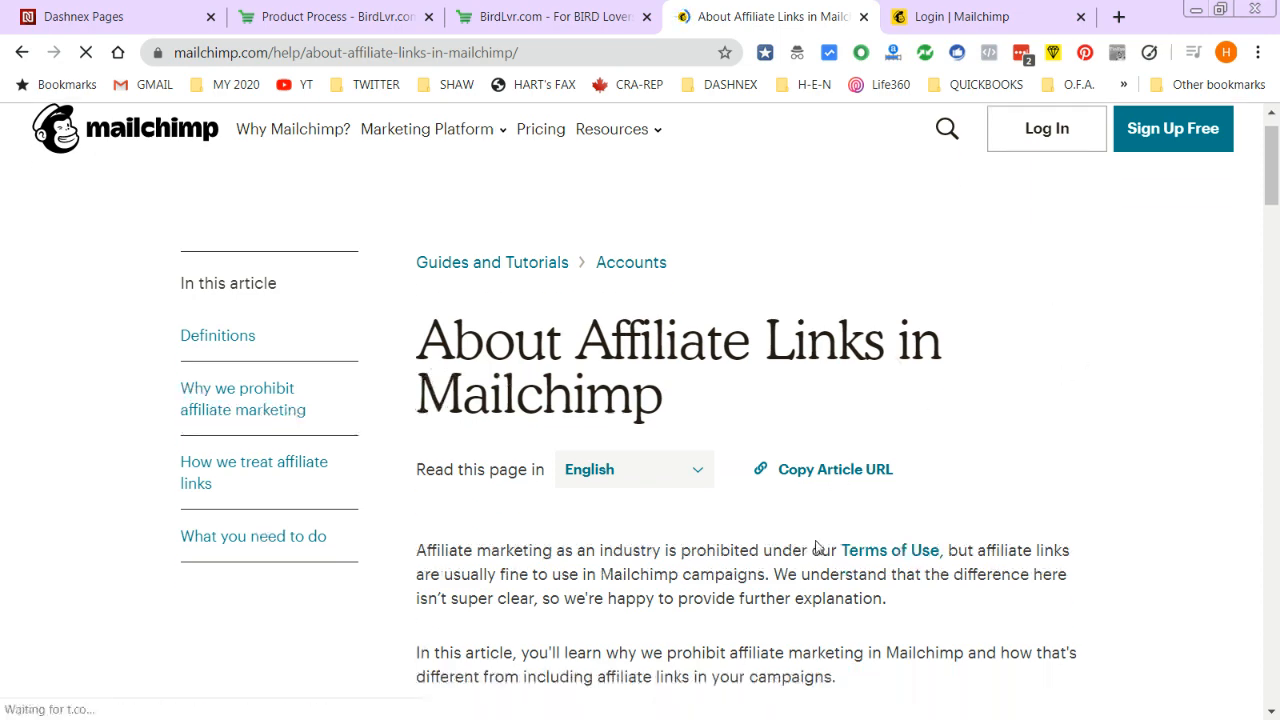
{"action": "scroll", "coordinate": [585, 453], "scroll_direction": "down", "scroll_amount": 2}
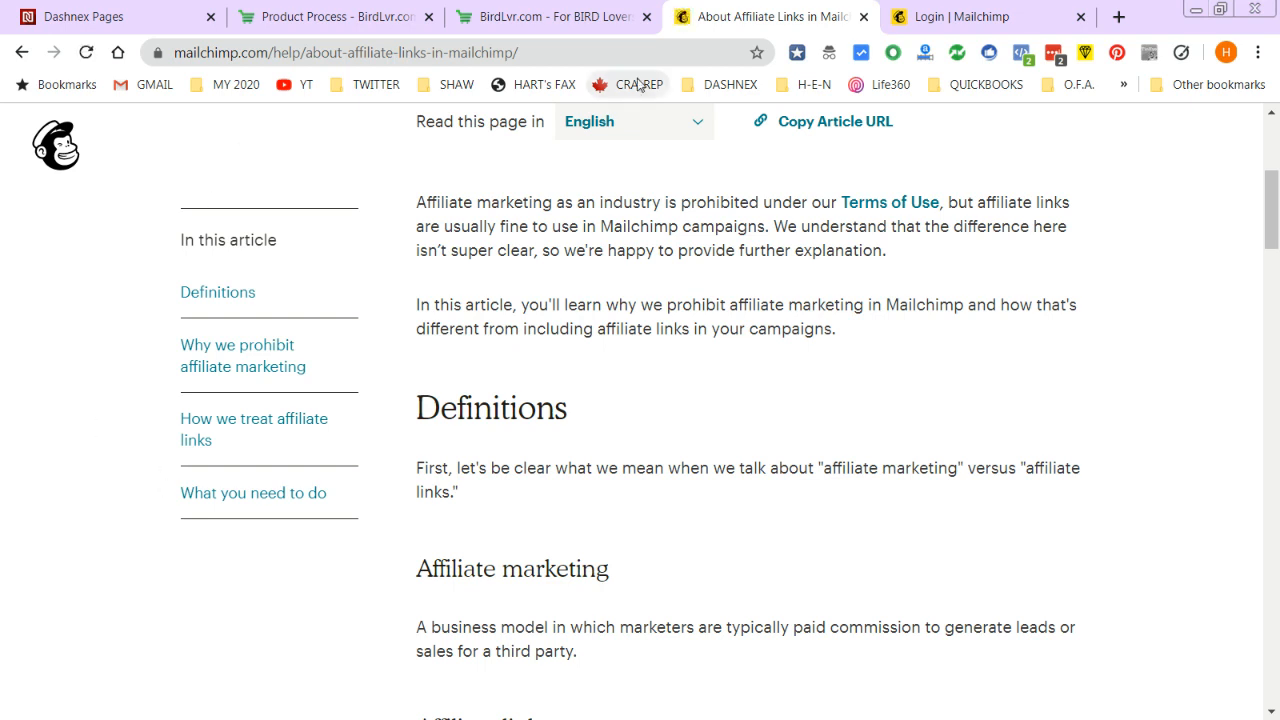
{"action": "left_click", "coordinate": [863, 16]}
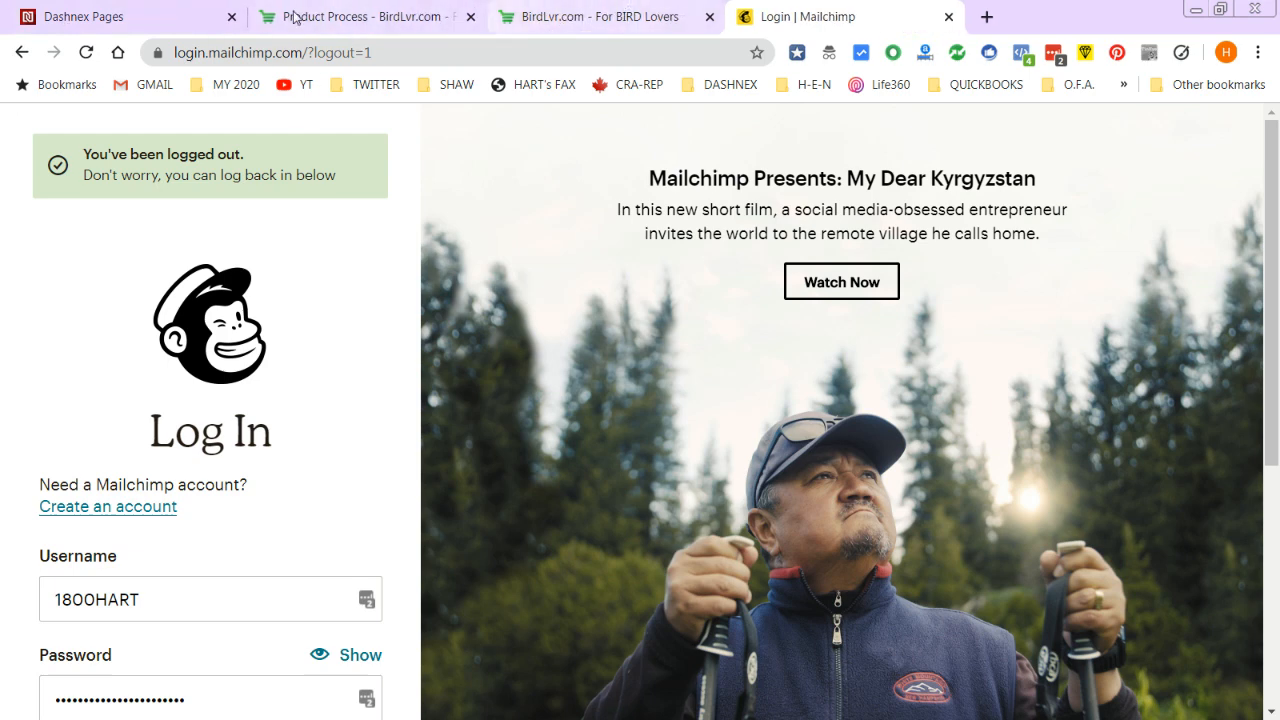
- Log in to Mailchimp and open Account from the top-right account menu
{"action": "scroll", "coordinate": [286, 677], "scroll_direction": "down", "scroll_amount": 2}
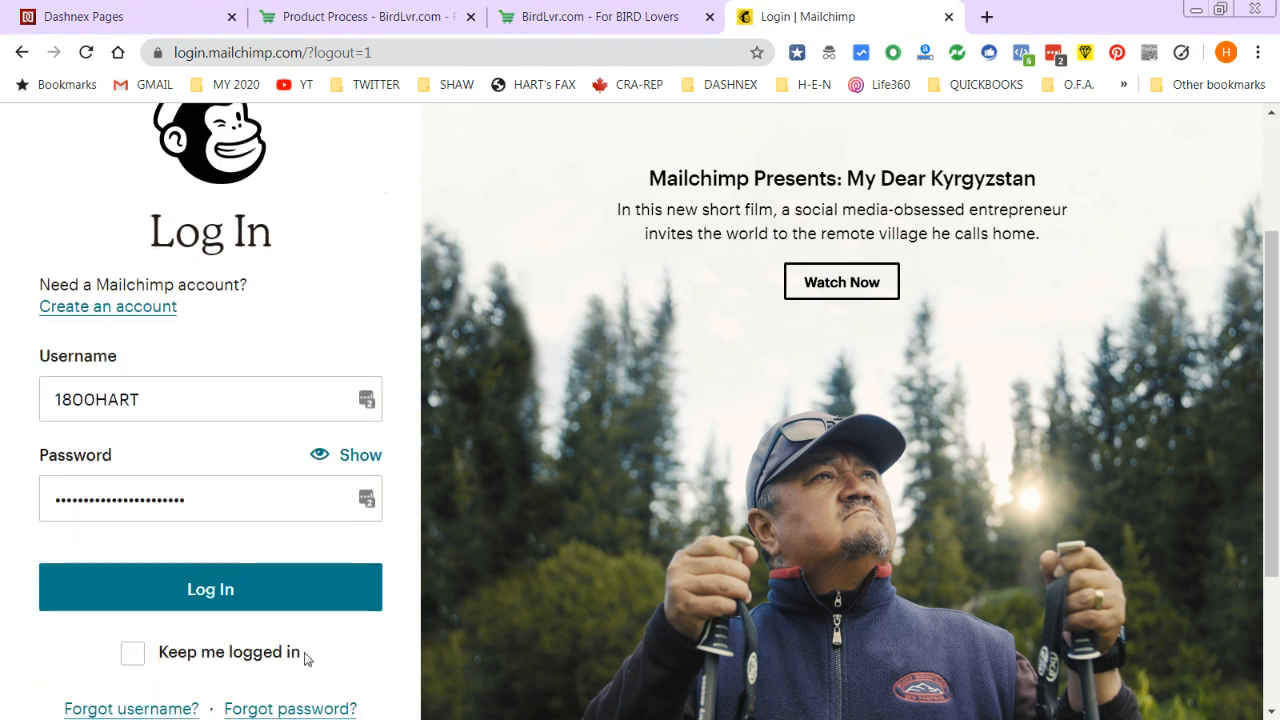
{"action": "left_click", "coordinate": [236, 594]}
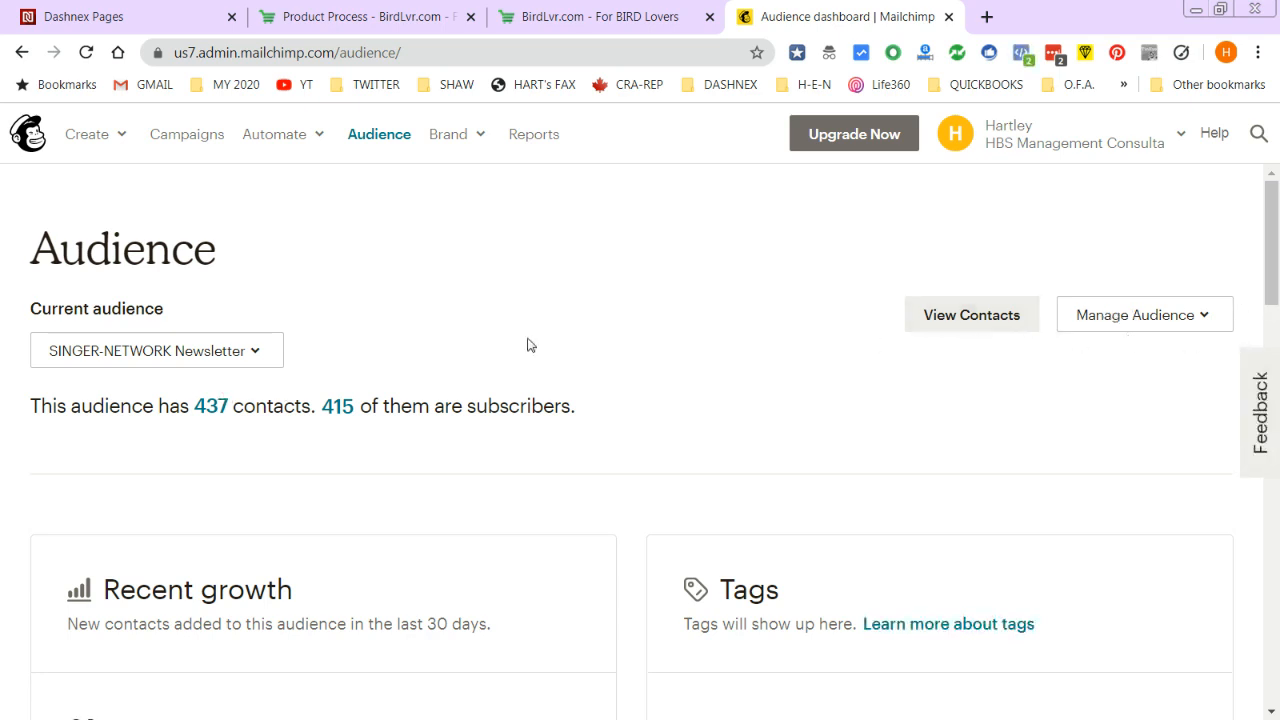
{"action": "left_click_drag", "start_coordinate": [1268, 275], "coordinate": [1275, 165]}
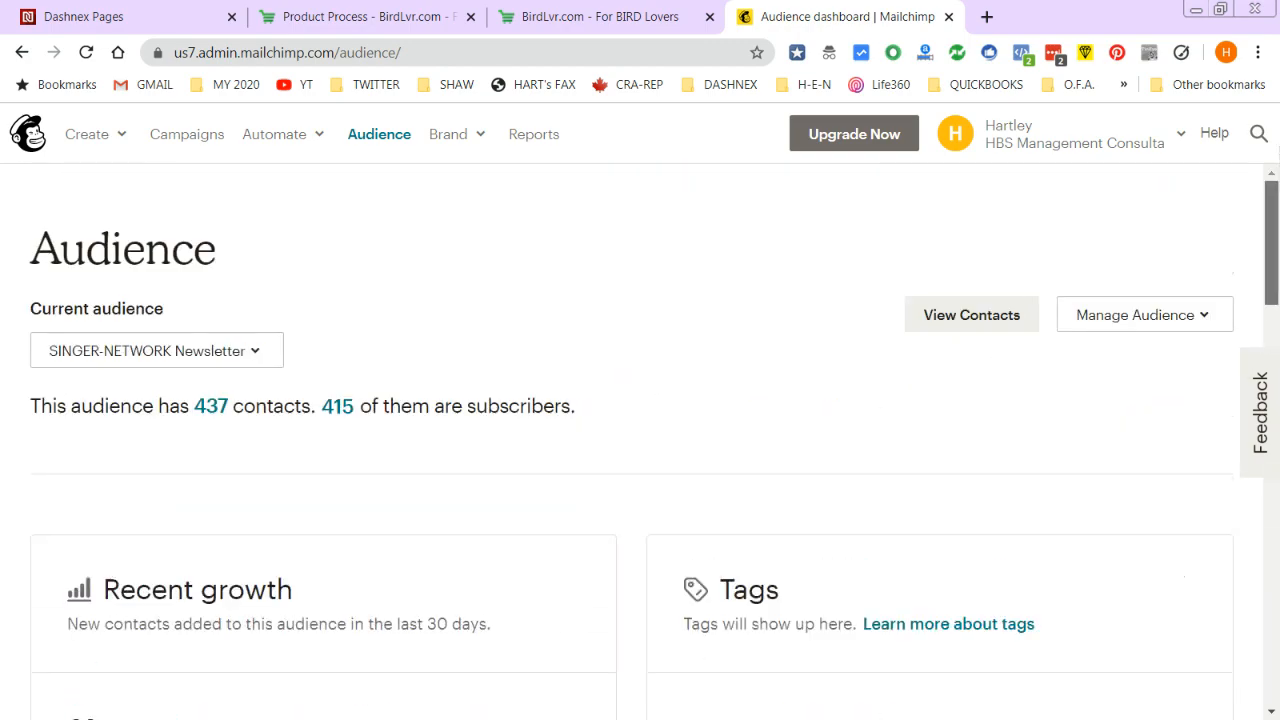
{"action": "left_click", "coordinate": [1212, 315]}
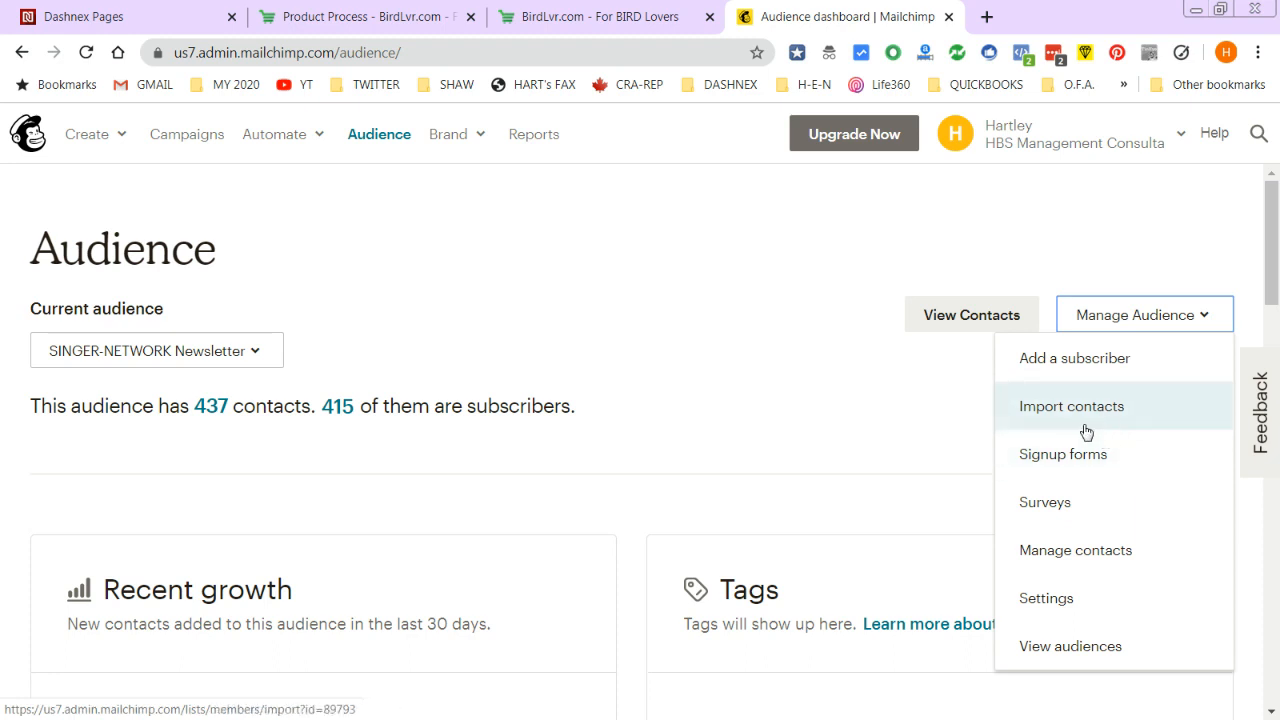
{"action": "left_click", "coordinate": [1180, 140]}
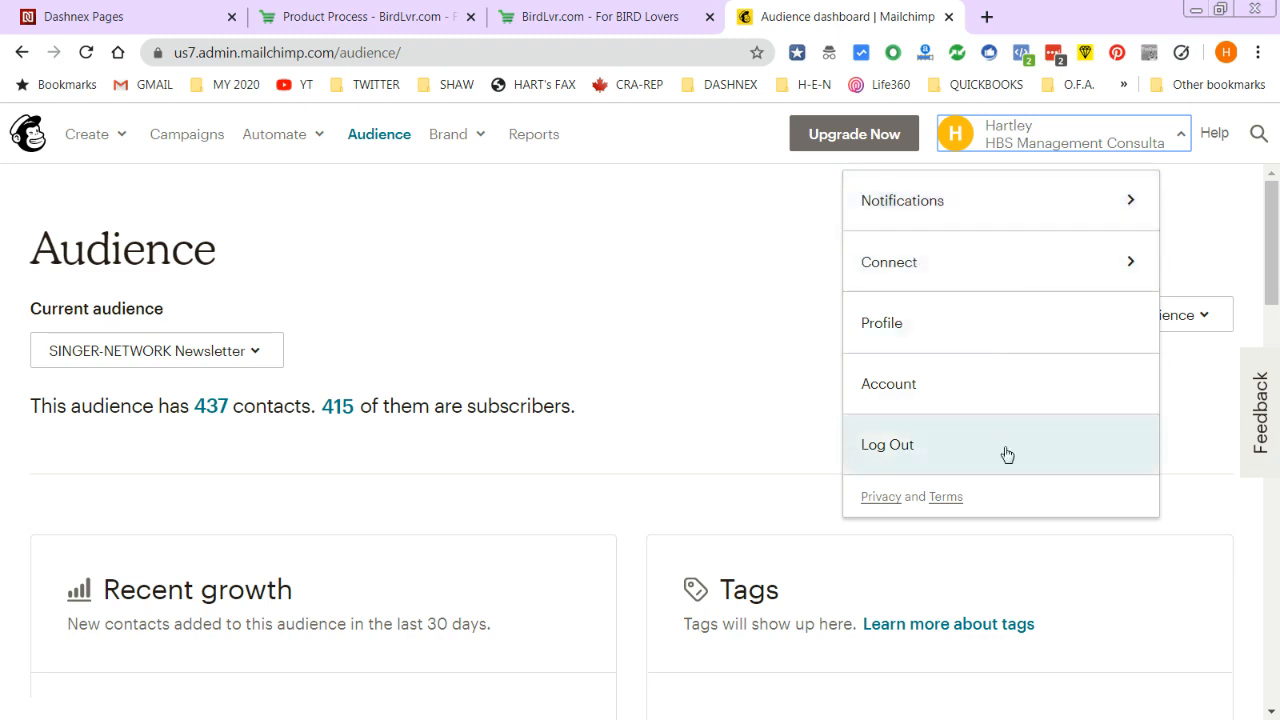
{"action": "left_click", "coordinate": [957, 401]}
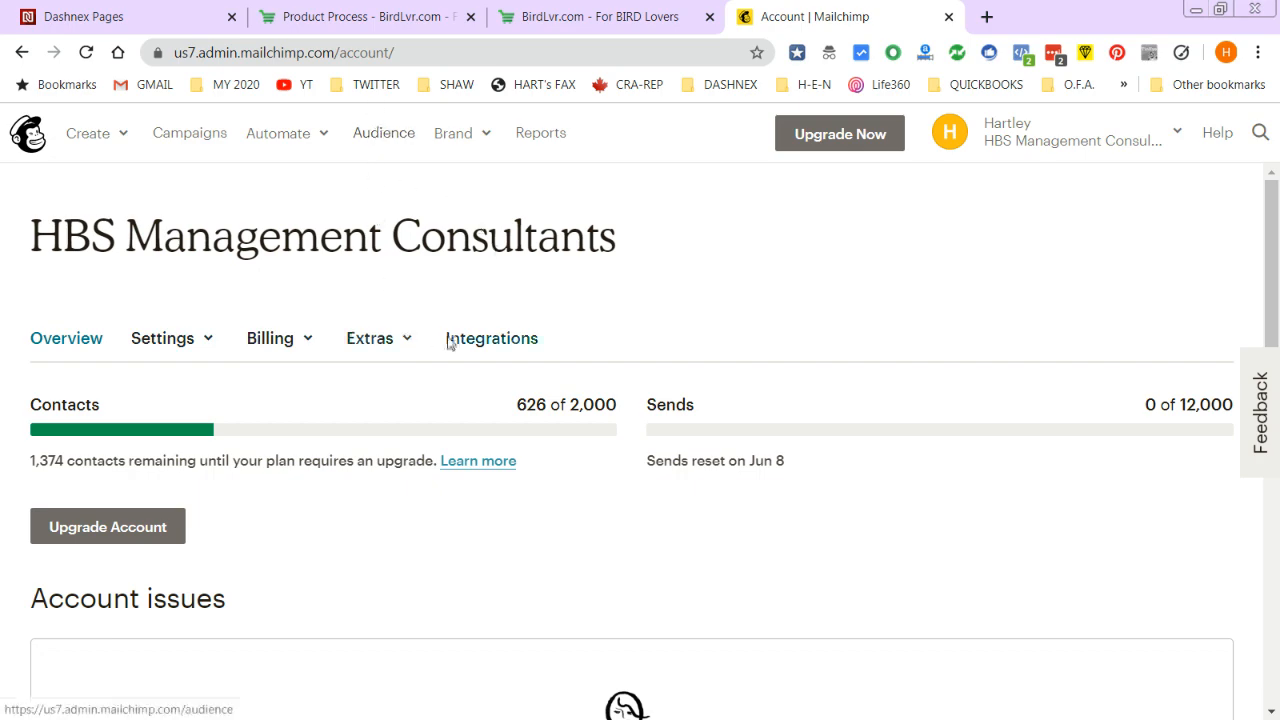
- Open the Audience dashboard, check the Current audience list without switching, and open Manage Audience
{"action": "scroll", "coordinate": [892, 346], "scroll_direction": "down", "scroll_amount": 2}
{"action": "scroll", "coordinate": [890, 344], "scroll_direction": "down", "scroll_amount": 3}
{"action": "scroll", "coordinate": [890, 344], "scroll_direction": "up", "scroll_amount": 4}
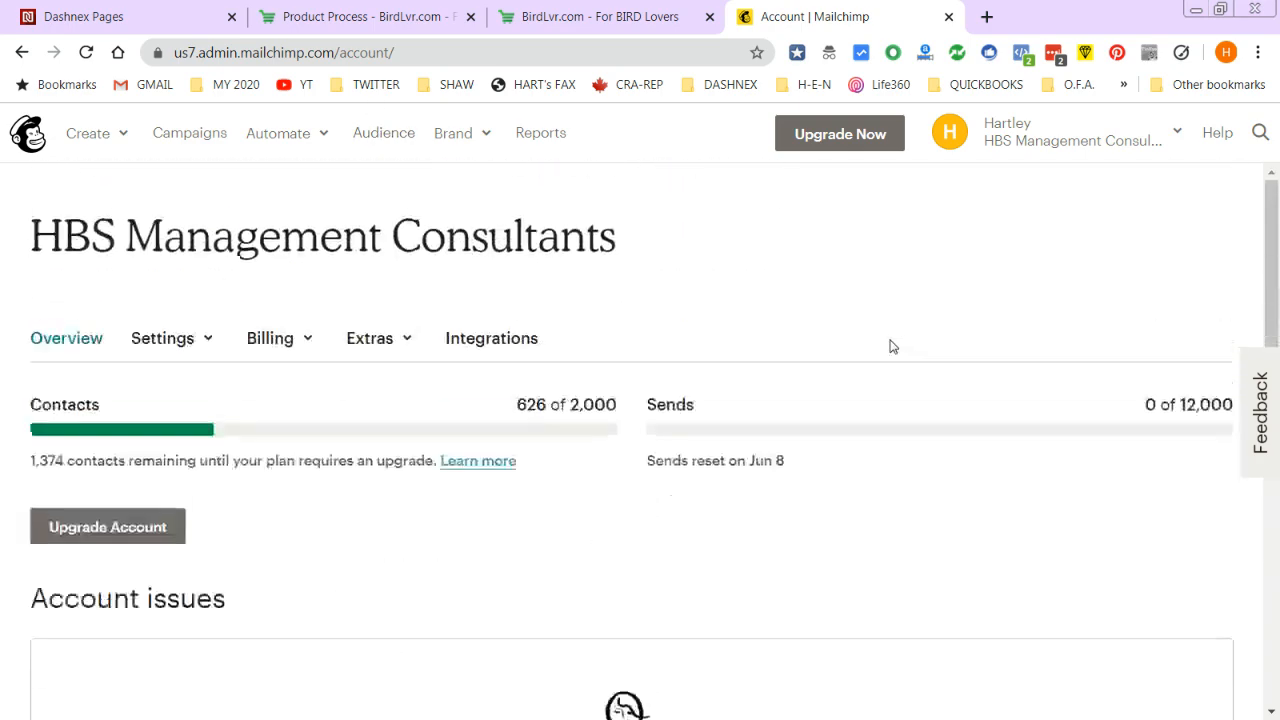
{"action": "left_click", "coordinate": [390, 133]}
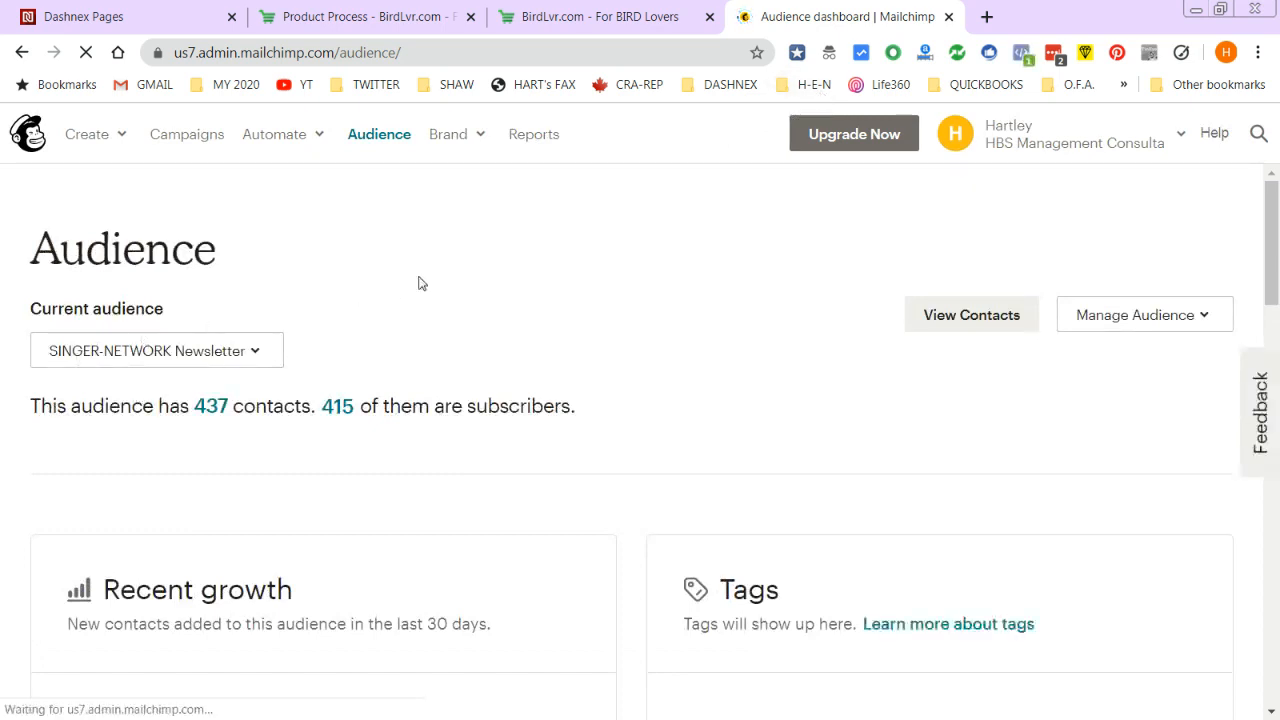
{"action": "left_click", "coordinate": [251, 354]}
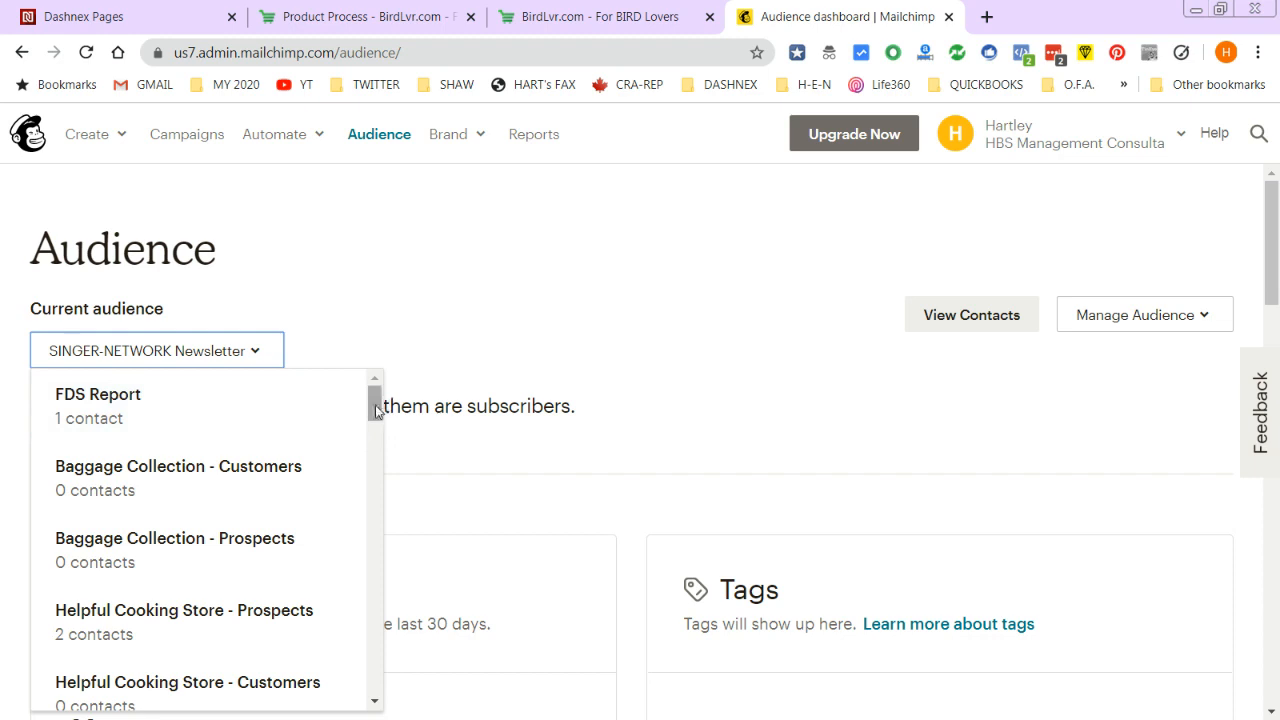
{"action": "left_click", "coordinate": [1270, 268]}
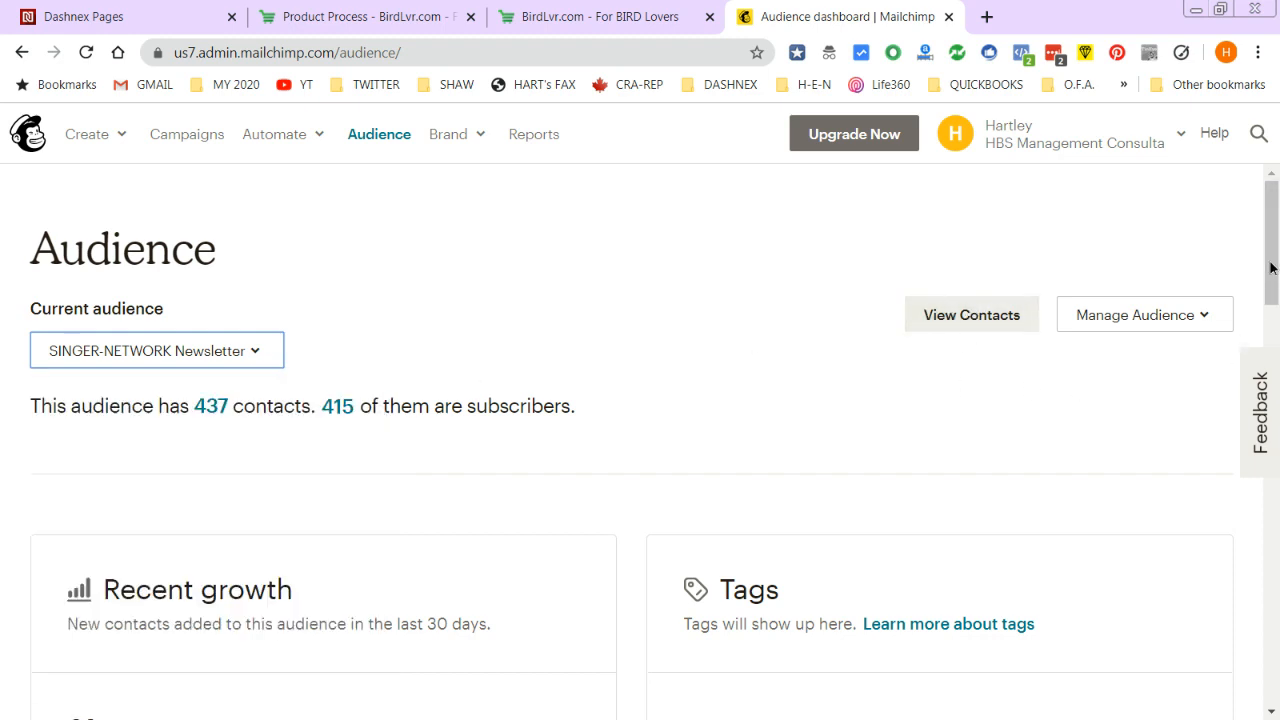
{"action": "left_click", "coordinate": [1208, 316]}
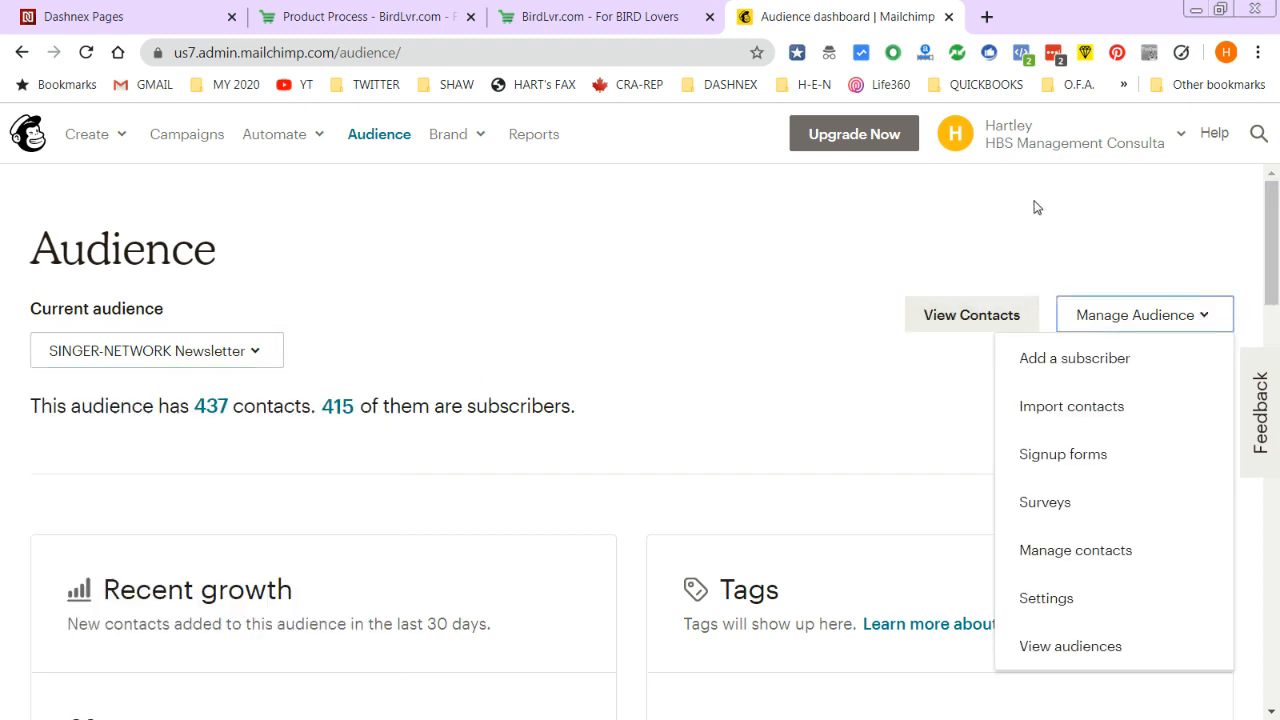
- Open View audiences to see all audiences in the account
{"action": "left_click", "coordinate": [1043, 650]}
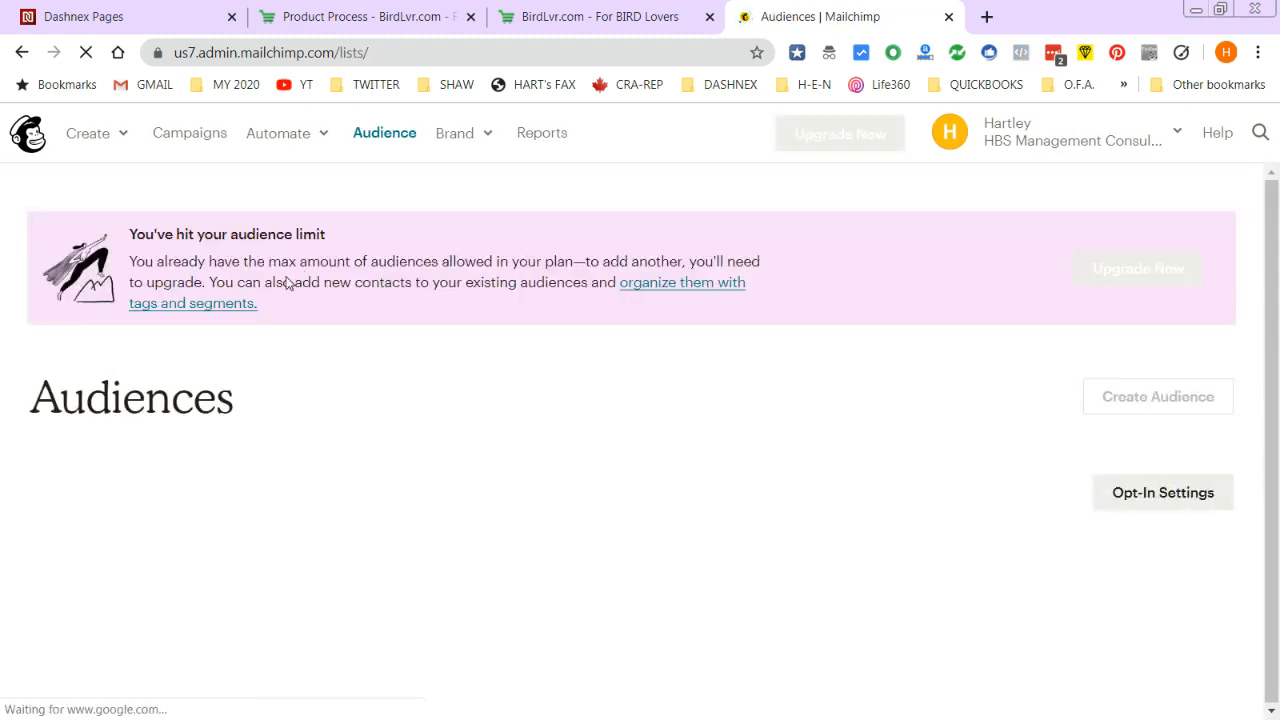
{"action": "scroll", "coordinate": [1228, 688], "scroll_direction": "down", "scroll_amount": 20}
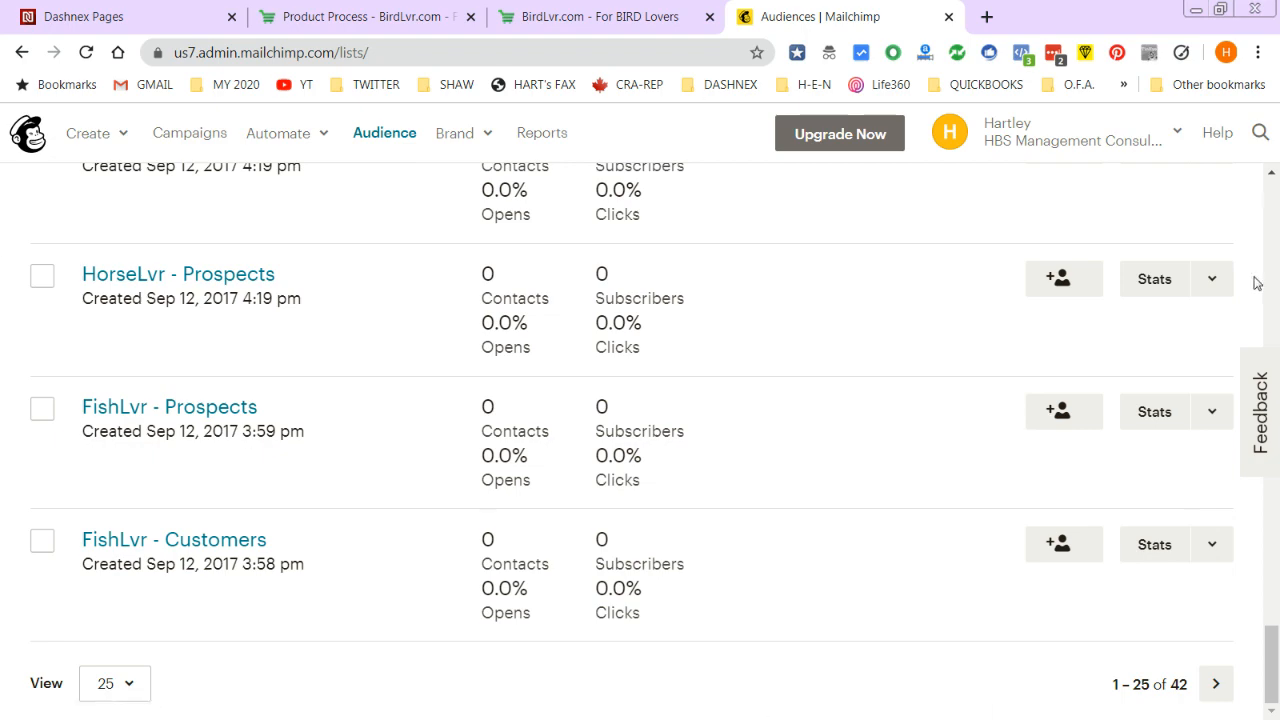
{"action": "left_click_drag", "start_coordinate": [1271, 670], "coordinate": [1252, 210]}
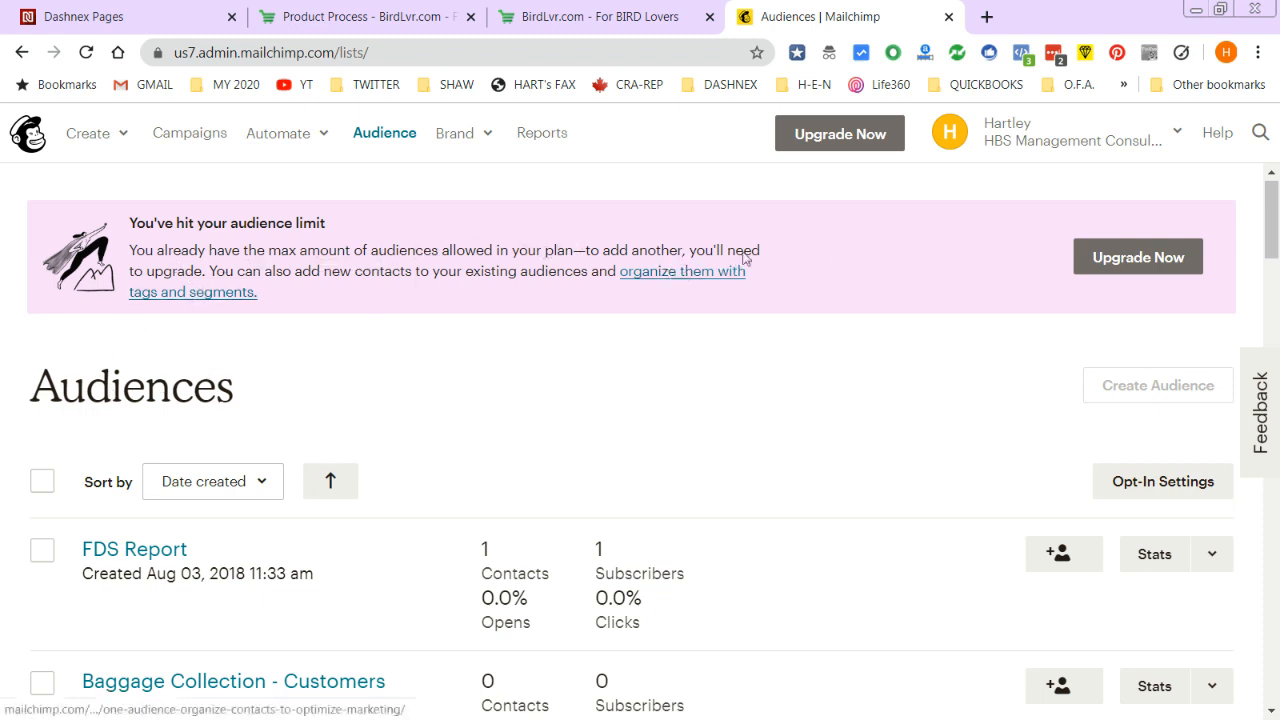
{"action": "mouse_move", "coordinate": [1270, 210]}
{"action": "left_mouse_down"}
{"action": "mouse_move", "coordinate": [1264, 345]}
{"action": "mouse_move", "coordinate": [1228, 552]}
{"action": "mouse_move", "coordinate": [1243, 680]}
{"action": "mouse_move", "coordinate": [1262, 205]}
{"action": "left_mouse_up"}
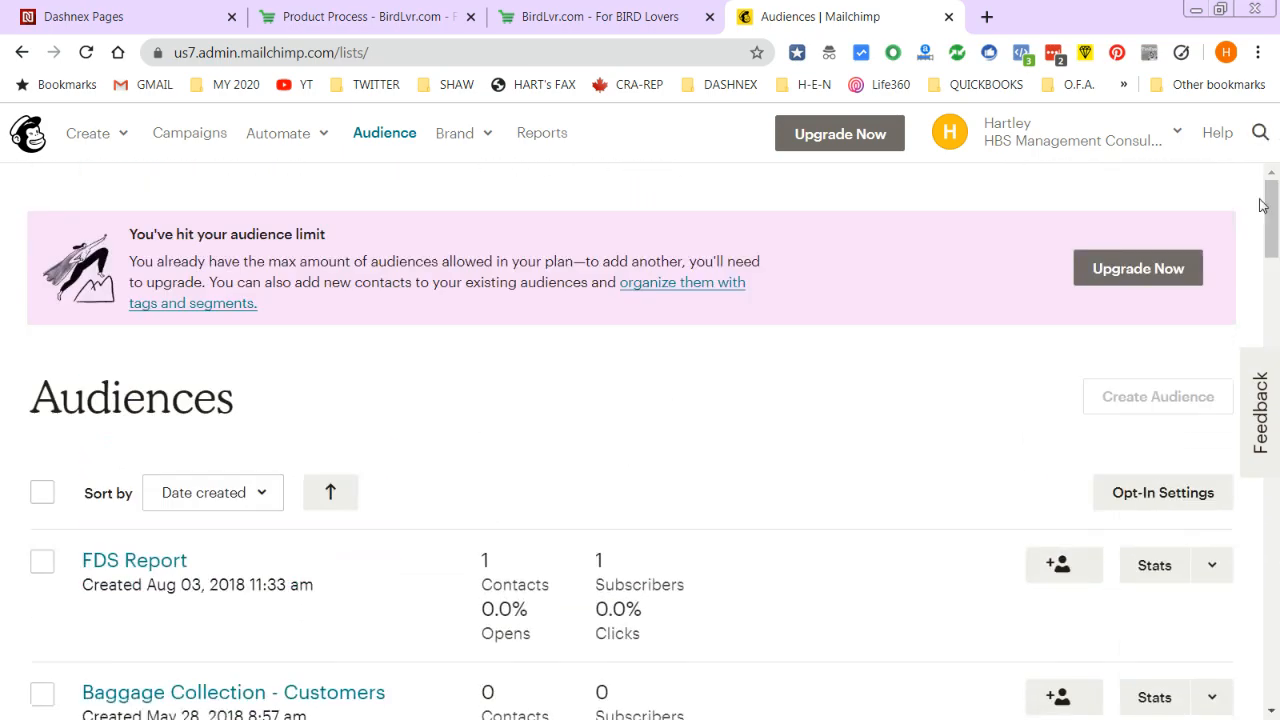
- Start Upgrade Now, pick Free first, then select the Premium plan at $299 a month
{"action": "left_click", "coordinate": [1165, 267]}
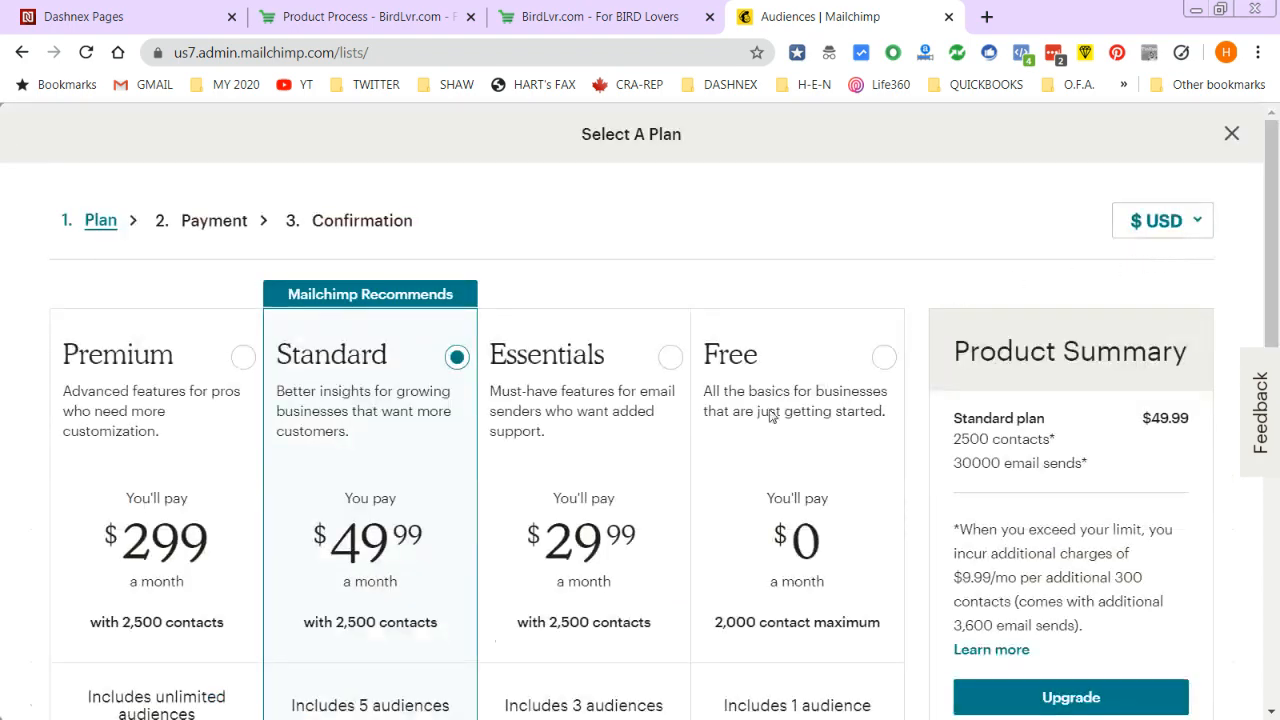
{"action": "scroll", "coordinate": [919, 340], "scroll_direction": "down", "scroll_amount": 2}
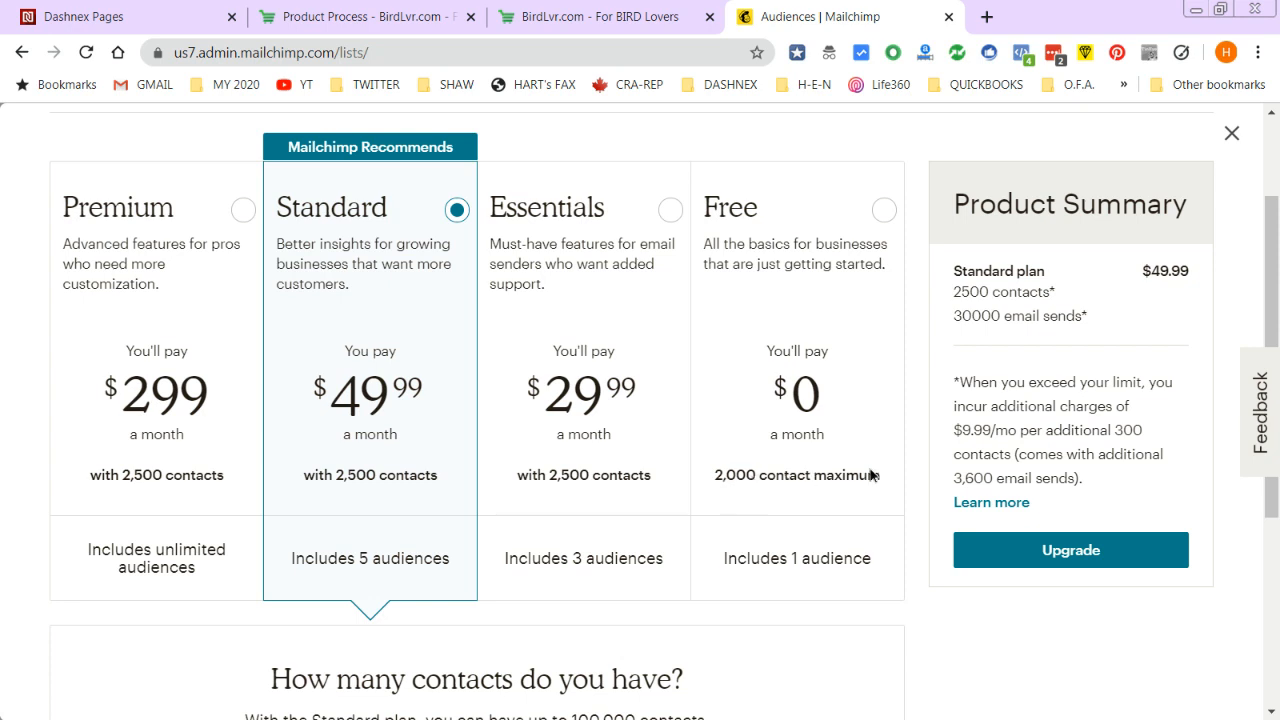
{"action": "left_click", "coordinate": [868, 475]}
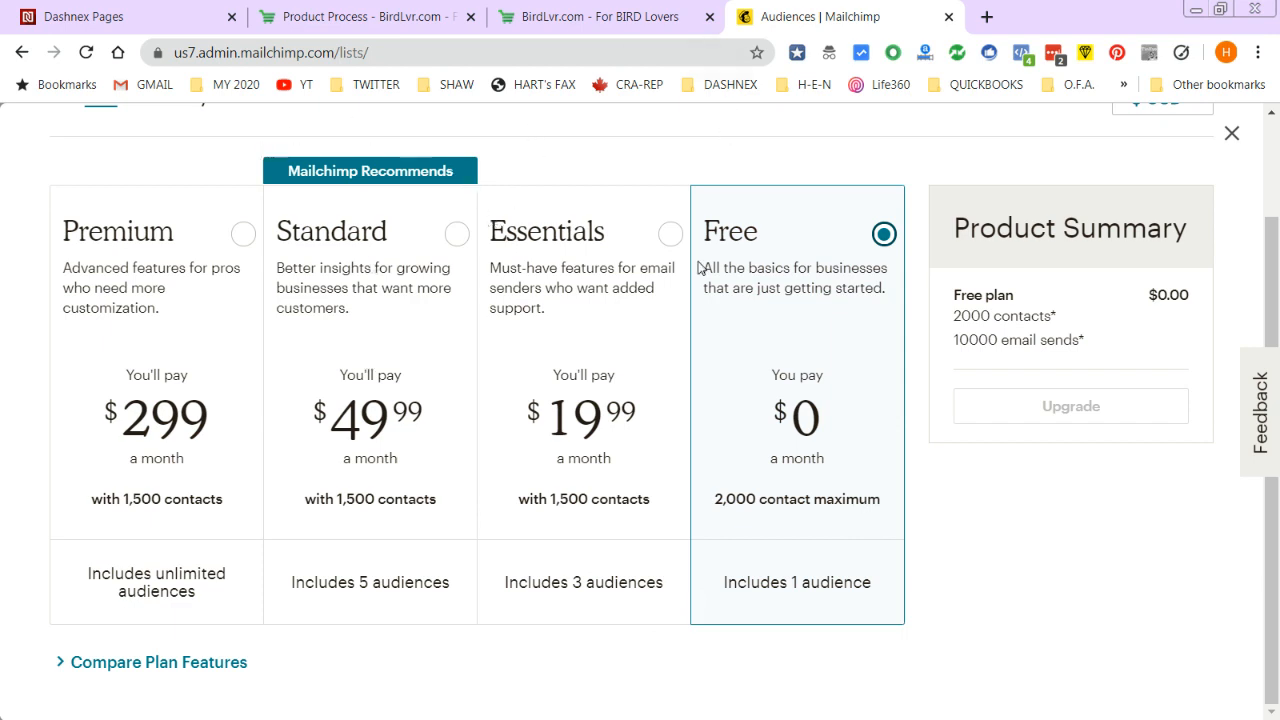
{"action": "scroll", "coordinate": [712, 226], "scroll_direction": "up", "scroll_amount": 1}
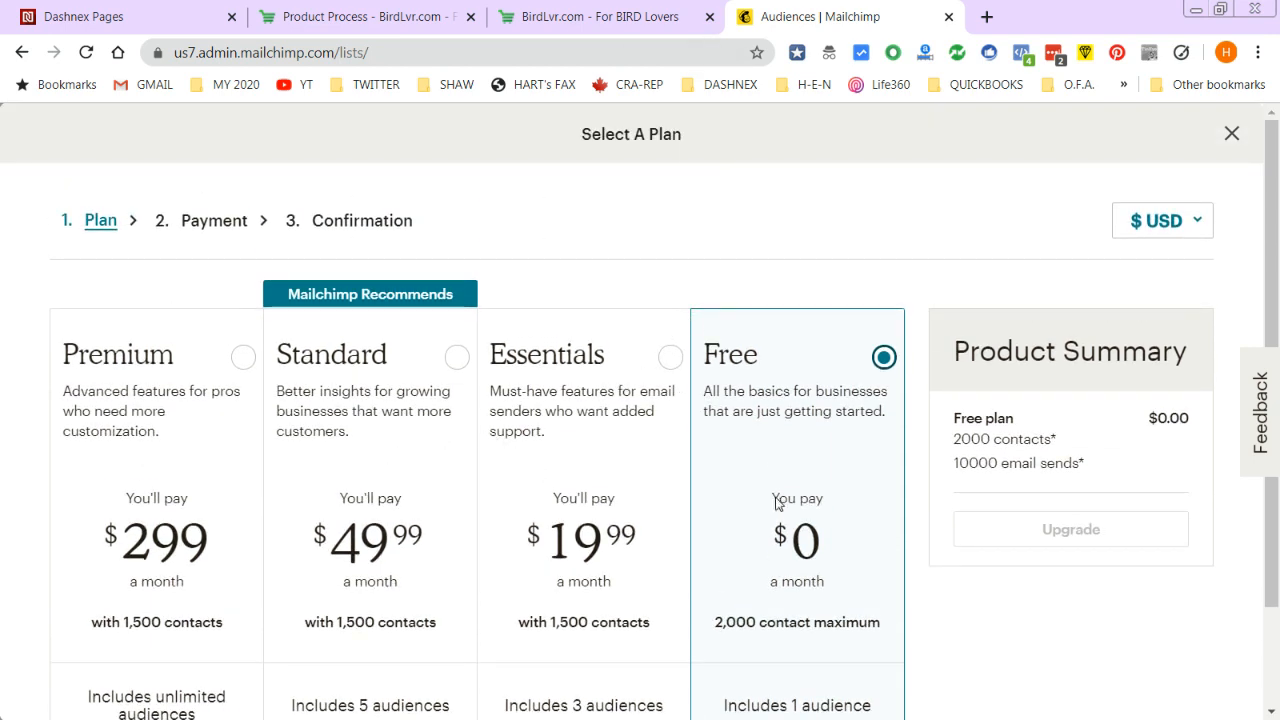
{"action": "scroll", "coordinate": [777, 503], "scroll_direction": "down", "scroll_amount": 1}
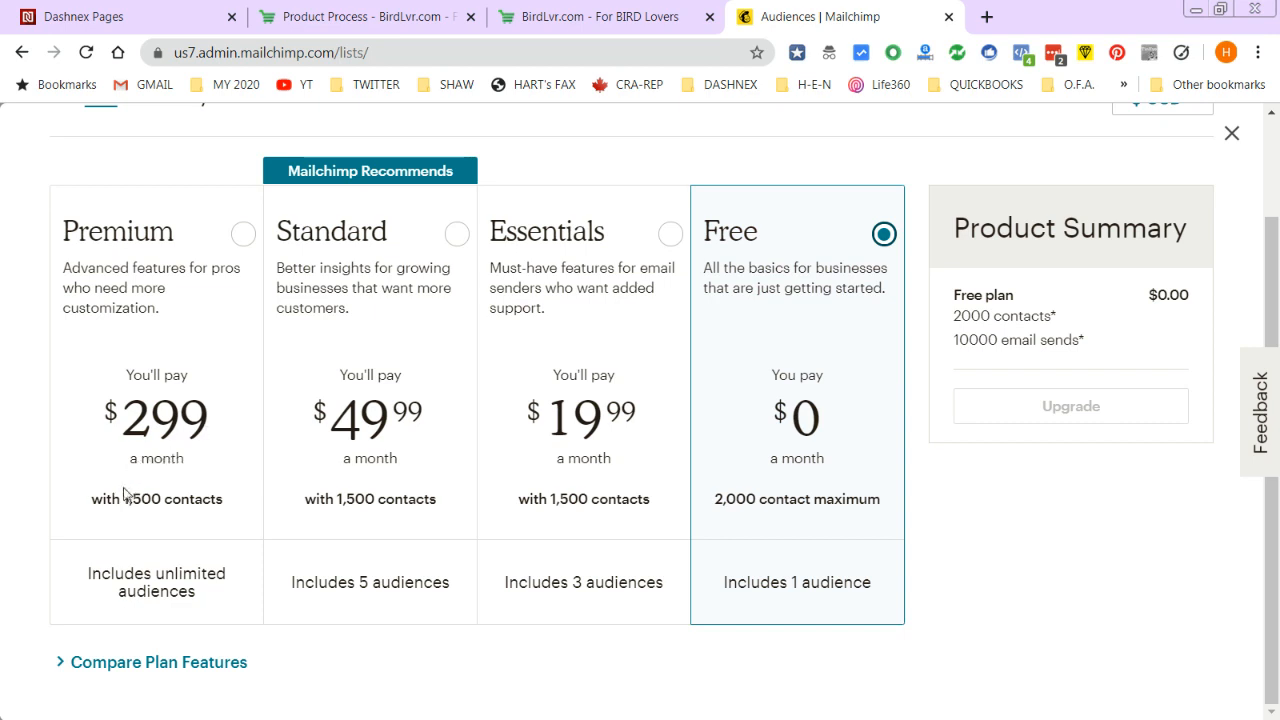
{"action": "right_click", "coordinate": [170, 520]}
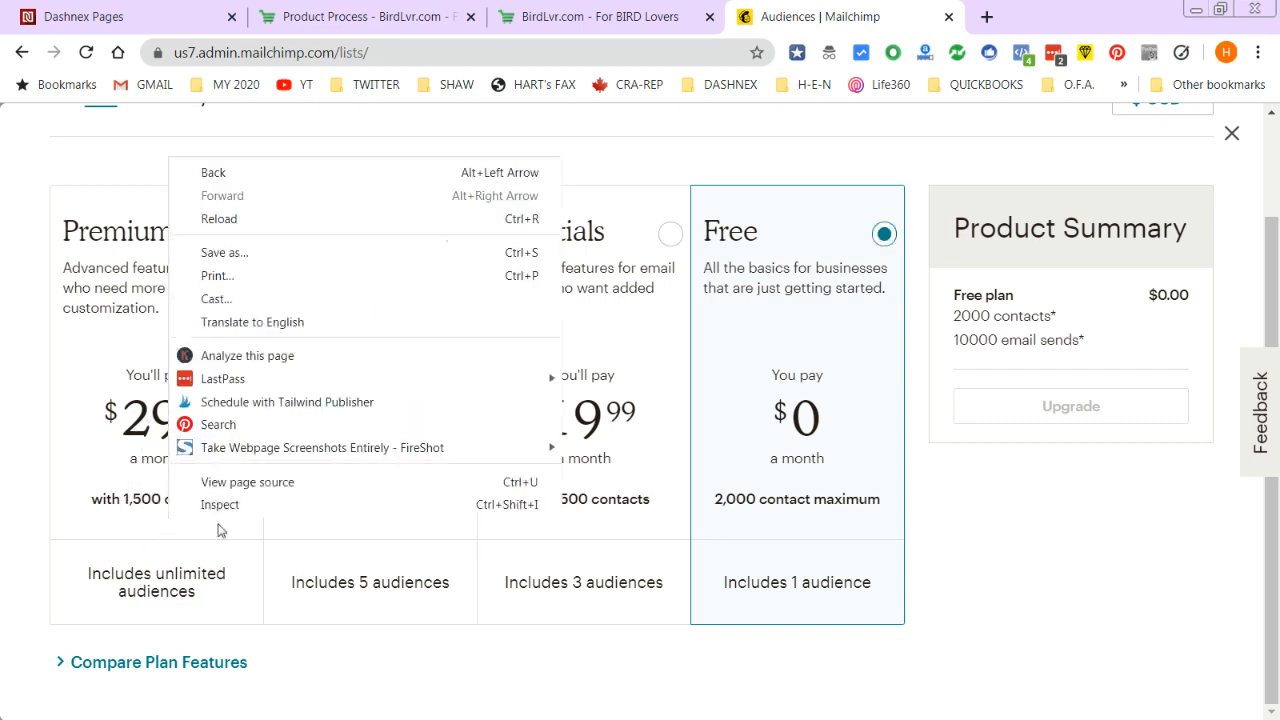
{"action": "left_click", "coordinate": [84, 480]}
{"action": "left_click", "coordinate": [160, 452]}
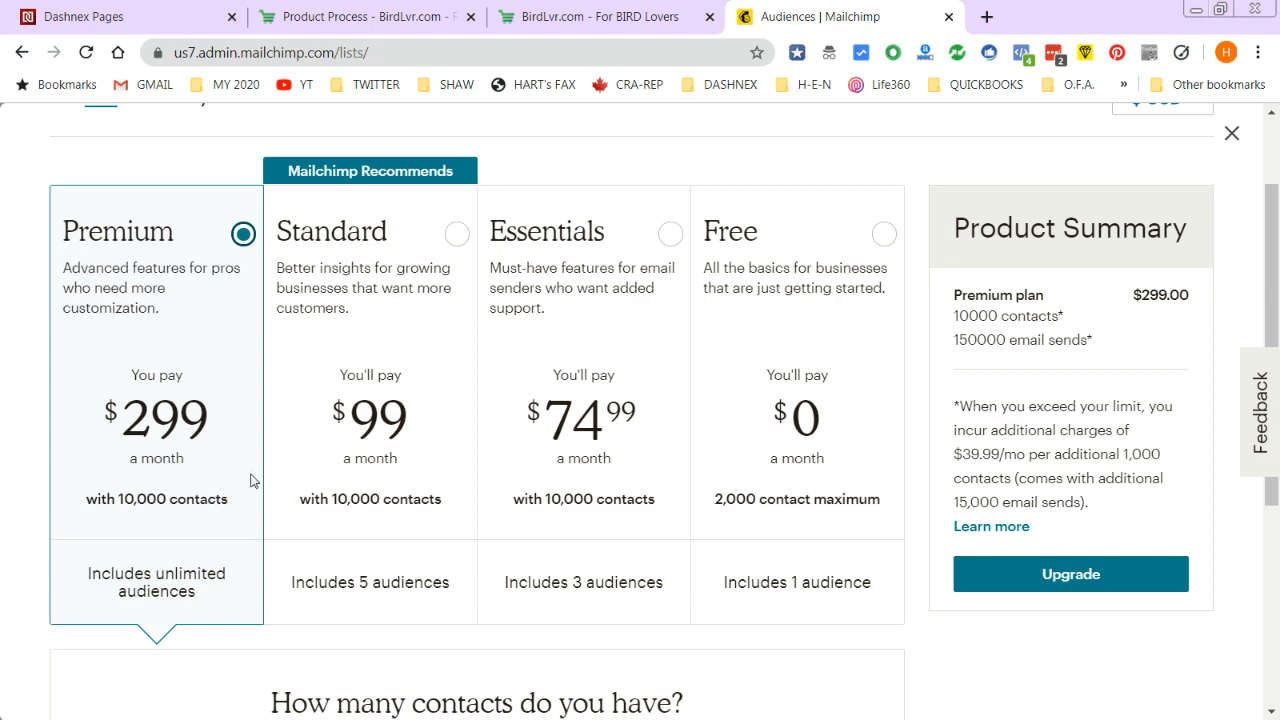
- Step the contacts slider through 20,000 and 30,000 up to 50,000, pricing Premium at $599 monthly
{"action": "scroll", "coordinate": [330, 460], "scroll_direction": "up", "scroll_amount": 1}
{"action": "scroll", "coordinate": [310, 450], "scroll_direction": "down", "scroll_amount": 3}
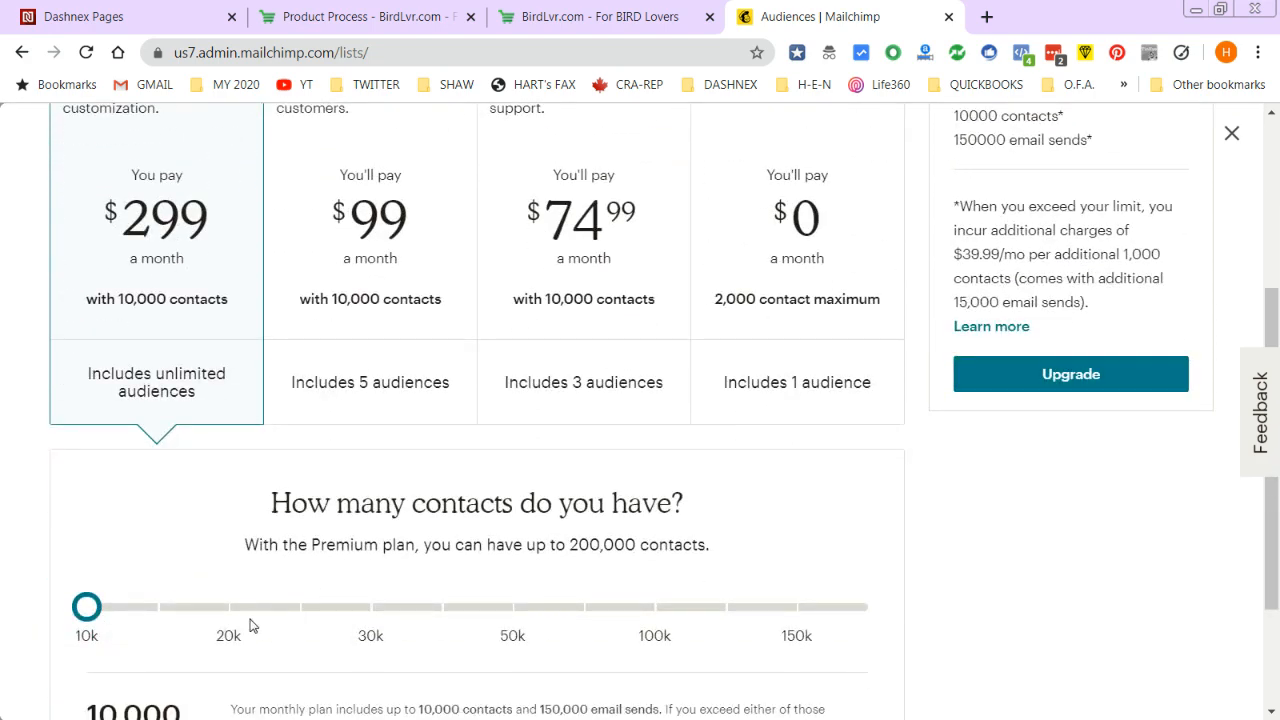
{"action": "left_click", "coordinate": [212, 610]}
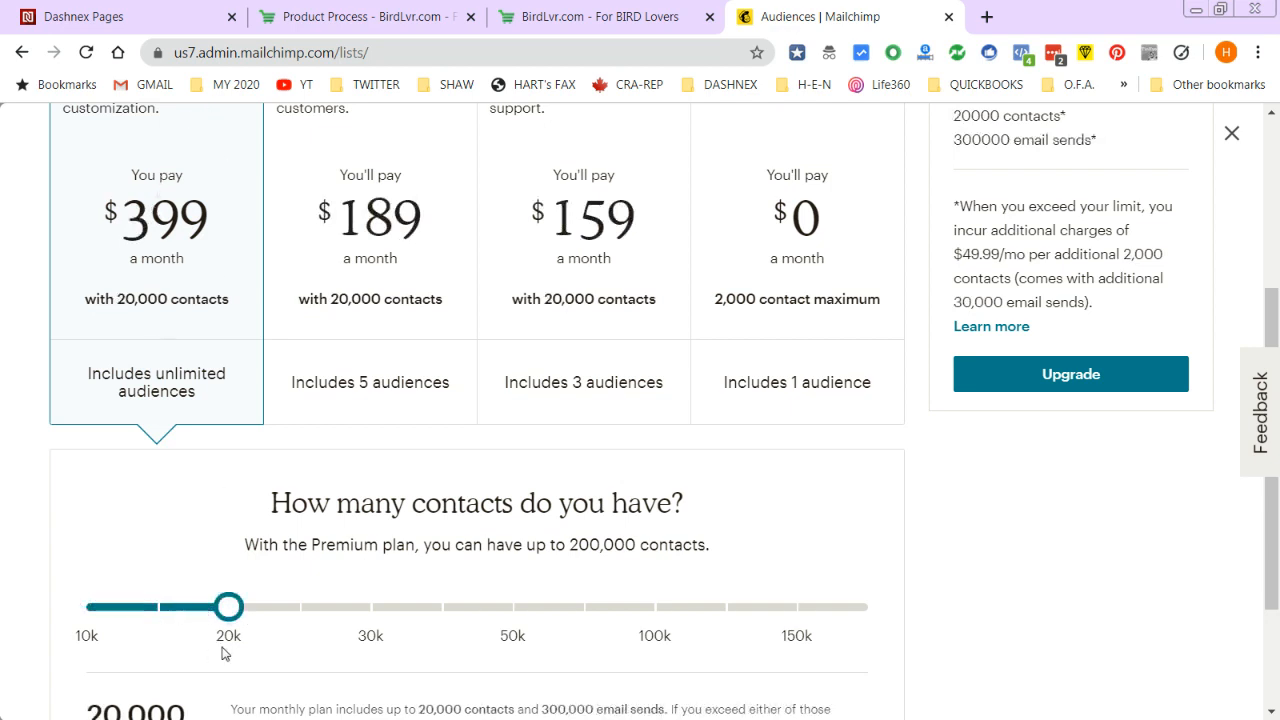
{"action": "left_click", "coordinate": [352, 619]}
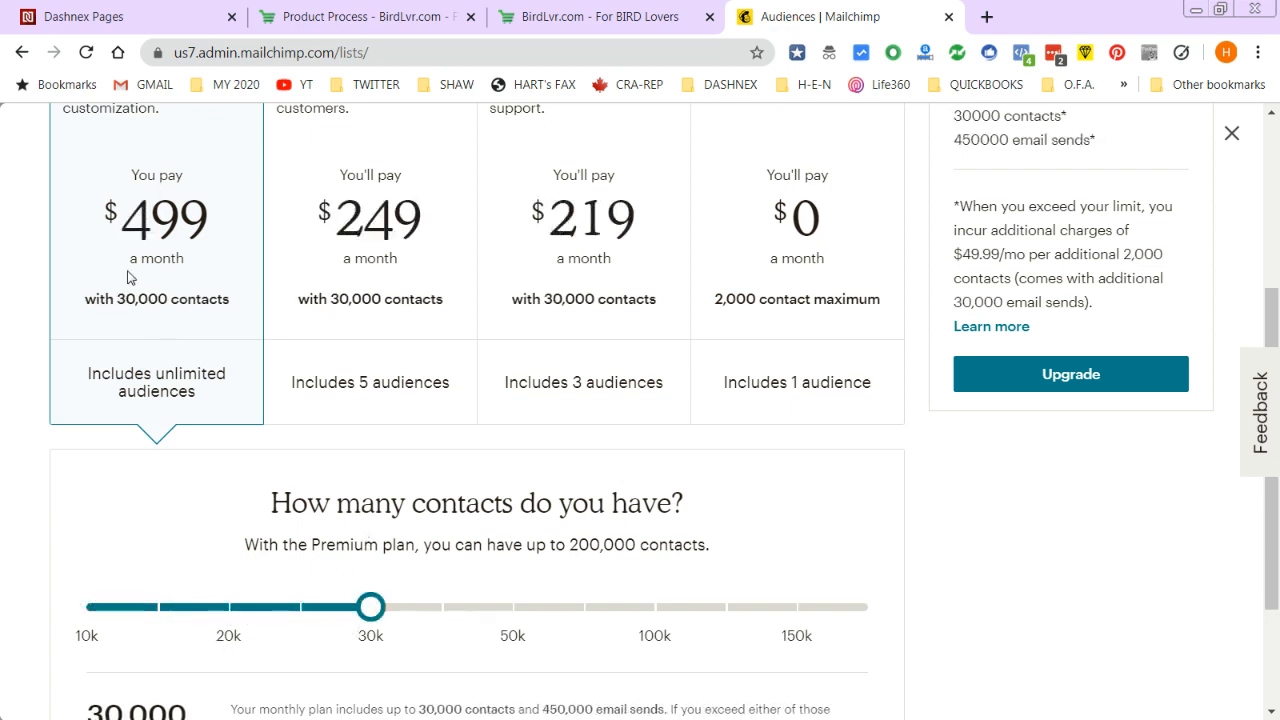
{"action": "left_click", "coordinate": [512, 608]}
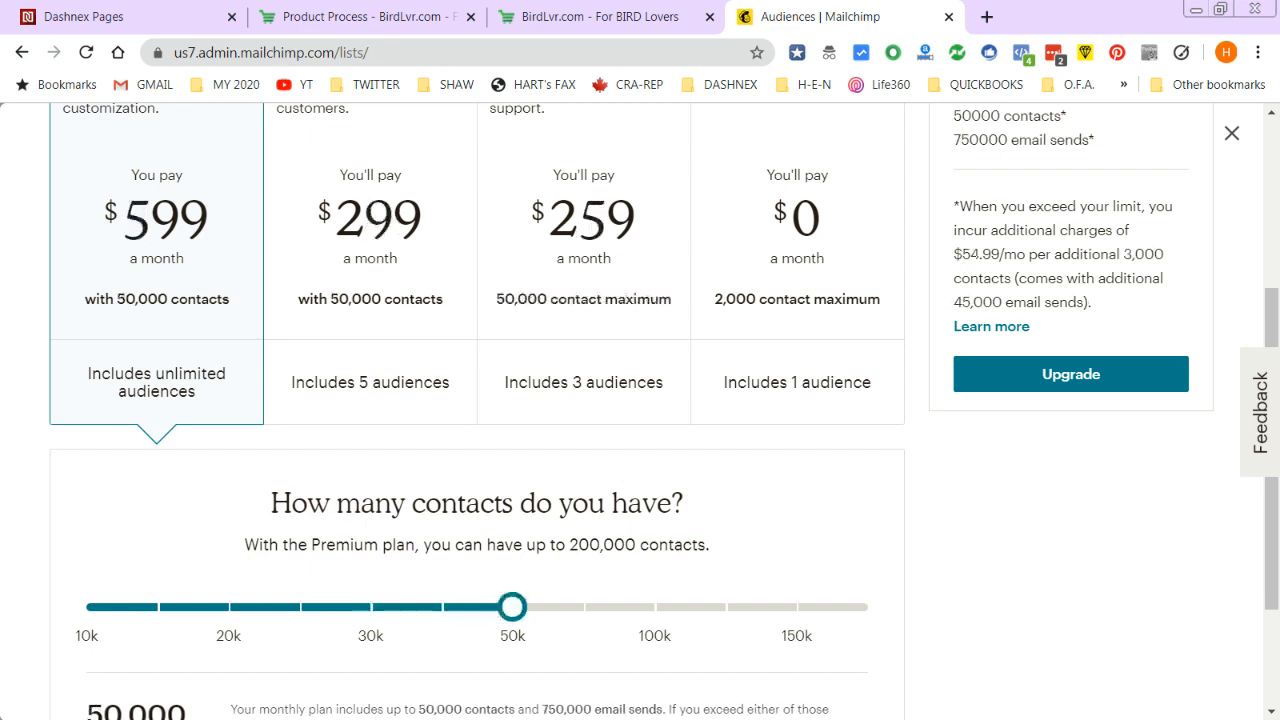
{"action": "scroll", "coordinate": [420, 362], "scroll_direction": "up", "scroll_amount": 1}
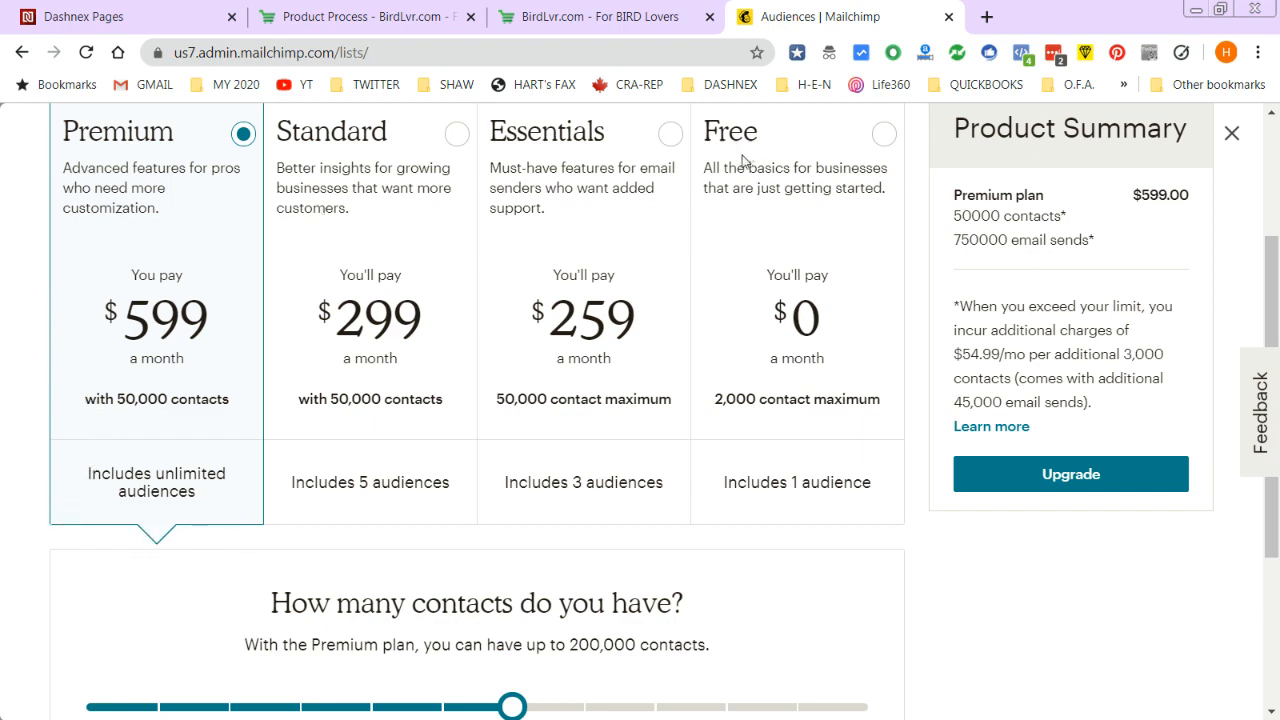
{"action": "left_click_drag", "start_coordinate": [1272, 276], "coordinate": [1276, 160]}
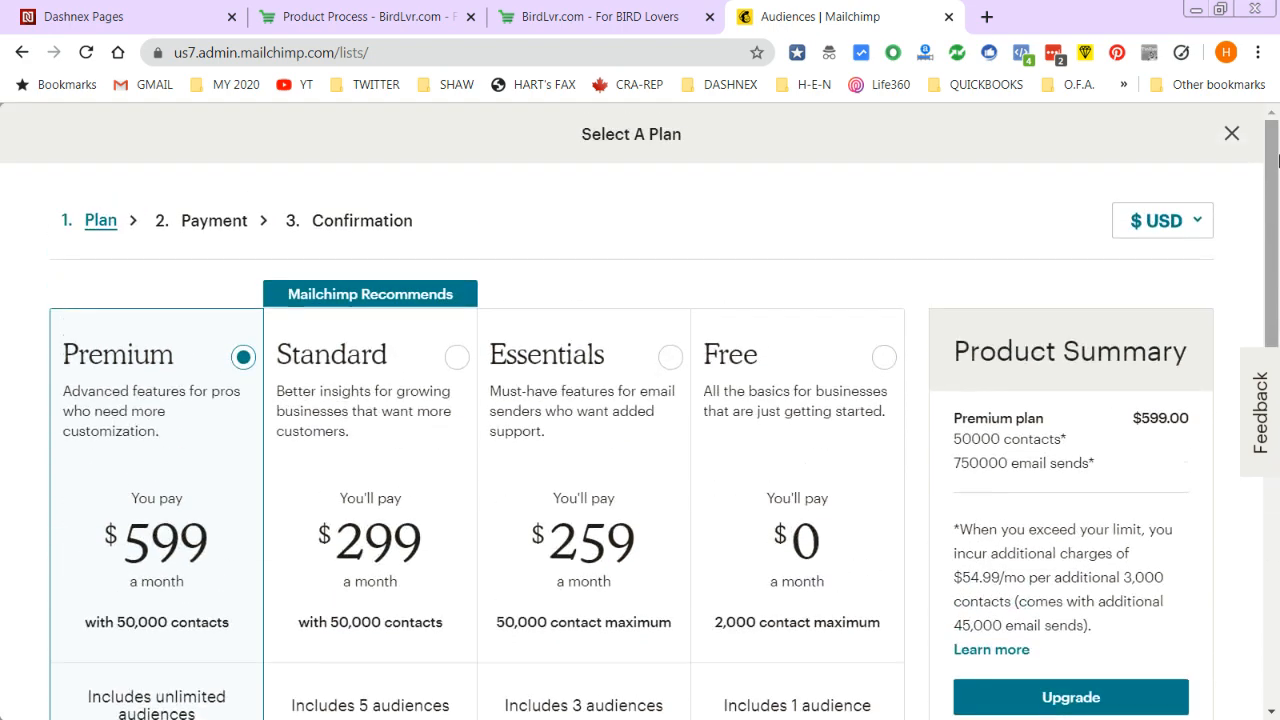
{"action": "left_click", "coordinate": [987, 17]}
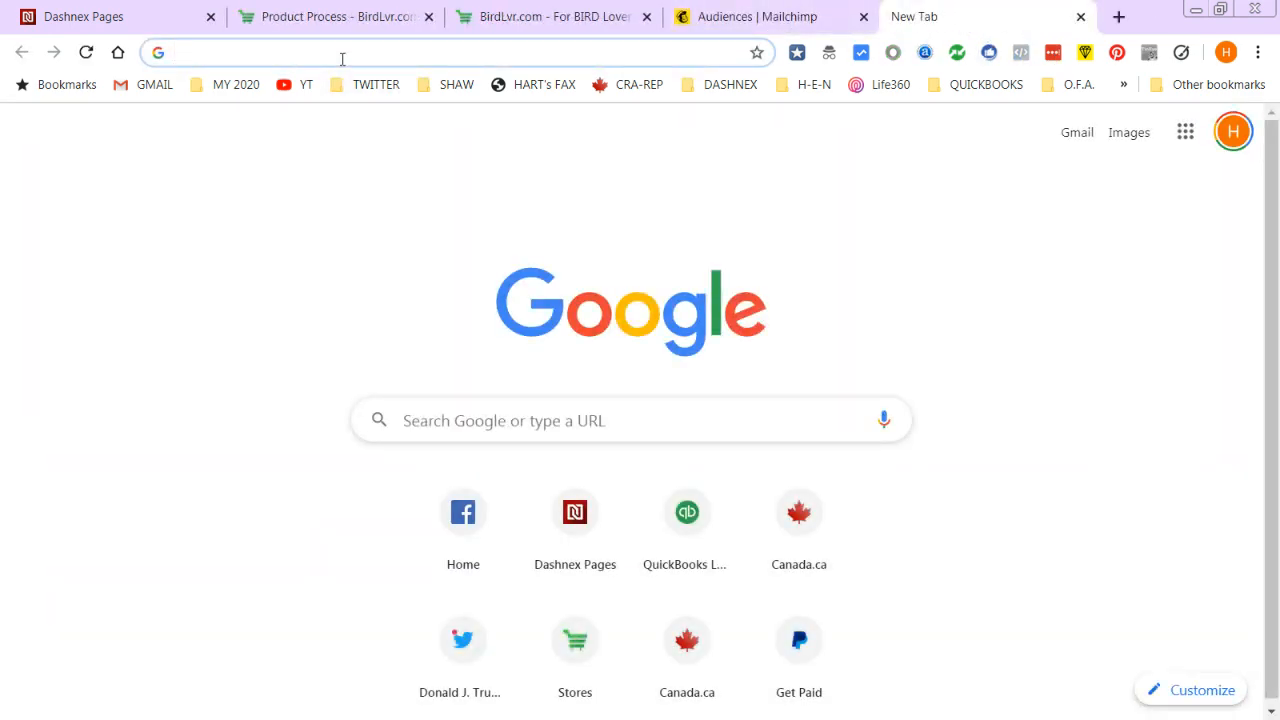
{"action": "type", "text": "D"}
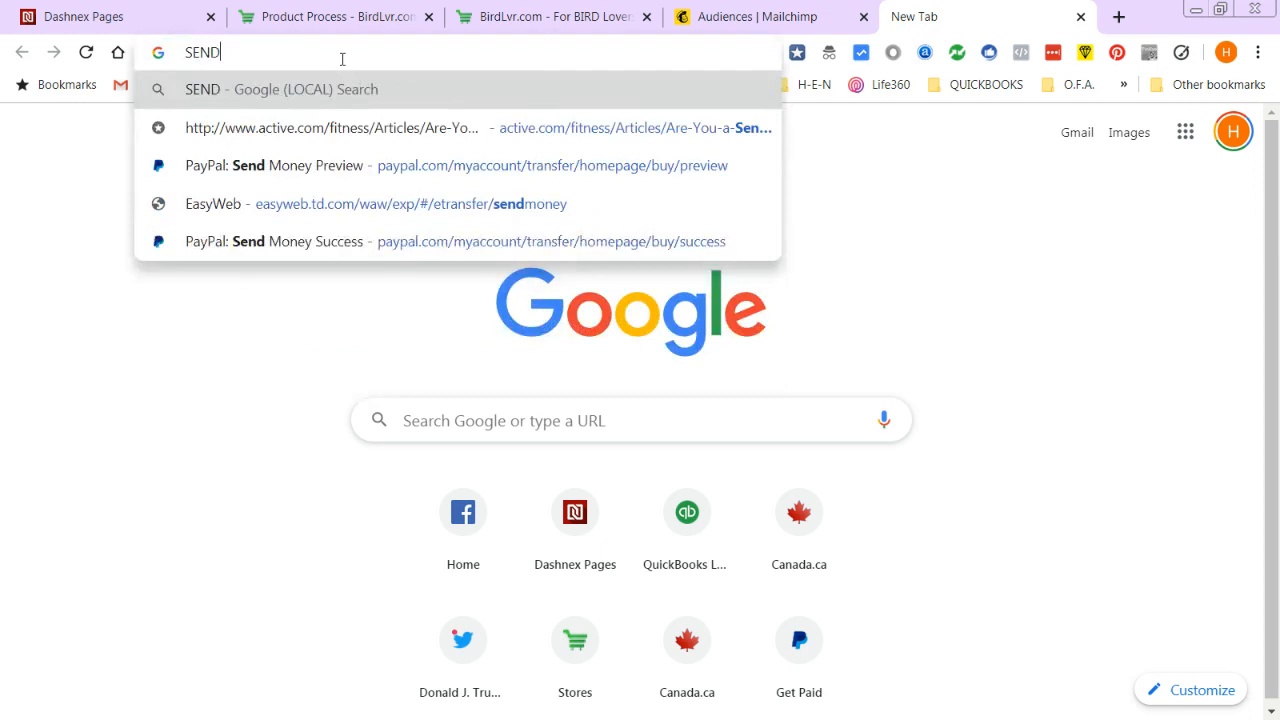
{"action": "type", "text": "SHAR"}
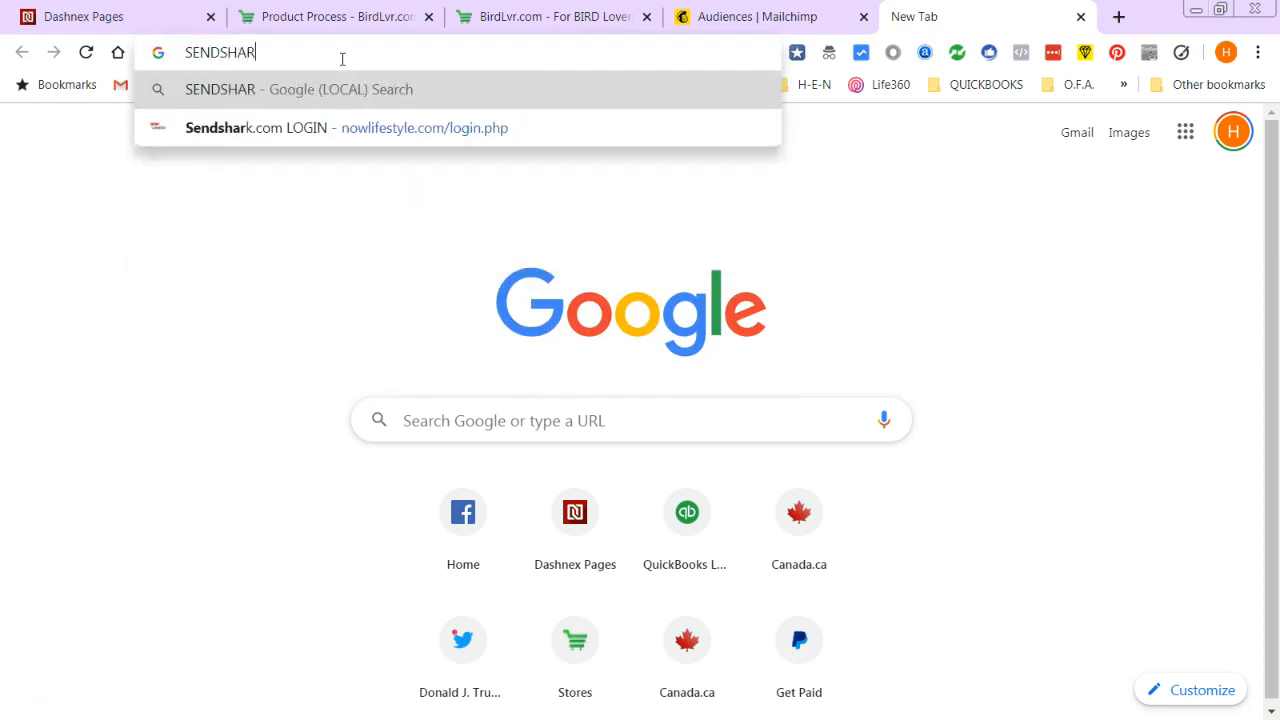
{"action": "type", "text": "K.COM"}
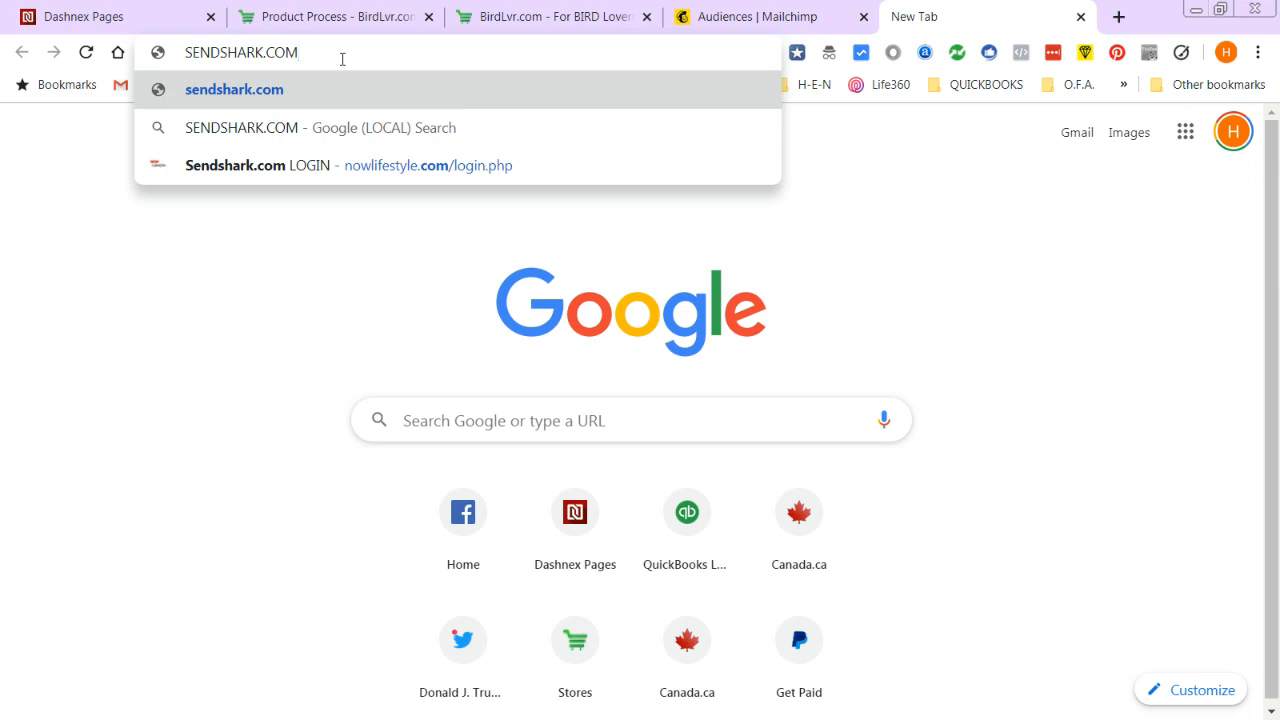
{"action": "key", "text": "BackSpace"}
{"action": "key", "text": "BackSpace"}
{"action": "key", "text": "BackSpace"}
{"action": "key", "text": "BackSpace"}
{"action": "key", "text": "BackSpace"}
{"action": "key", "text": "BackSpace"}
{"action": "key", "text": "BackSpace"}
{"action": "key", "text": "BackSpace"}
{"action": "key", "text": "BackSpace"}
{"action": "key", "text": "BackSpace"}
{"action": "key", "text": "BackSpace"}
{"action": "key", "text": "BackSpace"}
{"action": "key", "text": "BackSpace"}
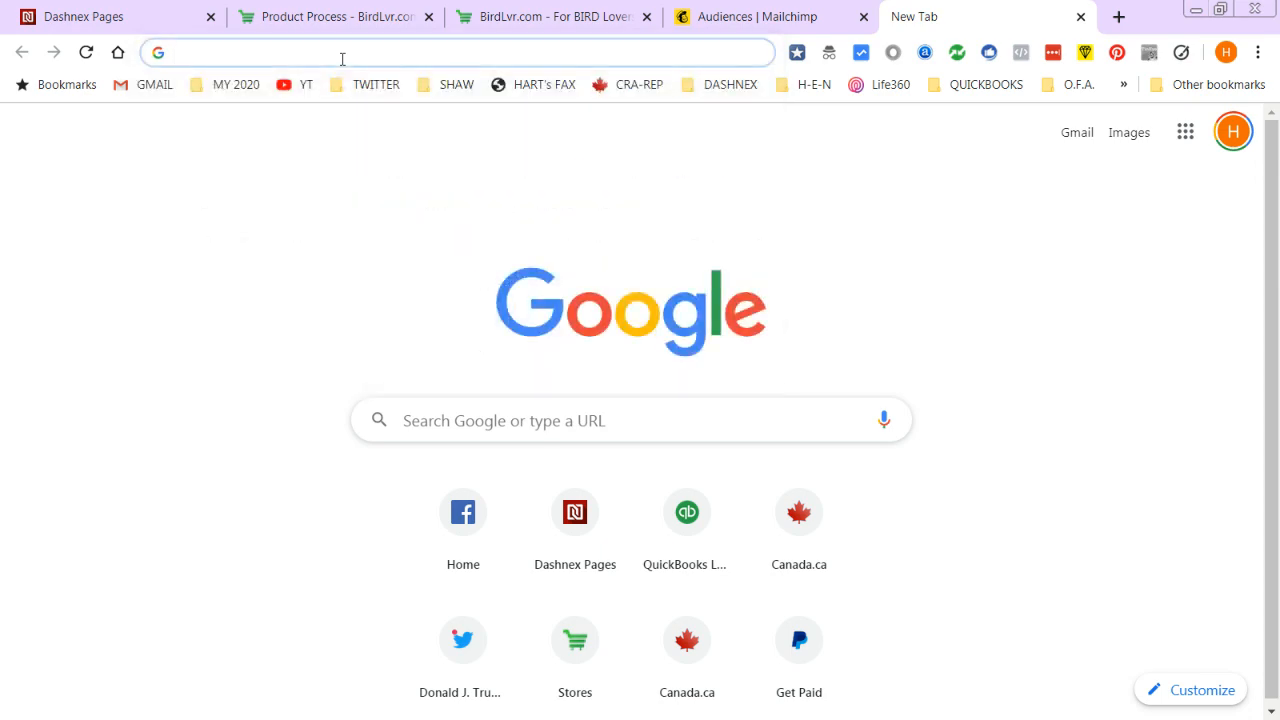
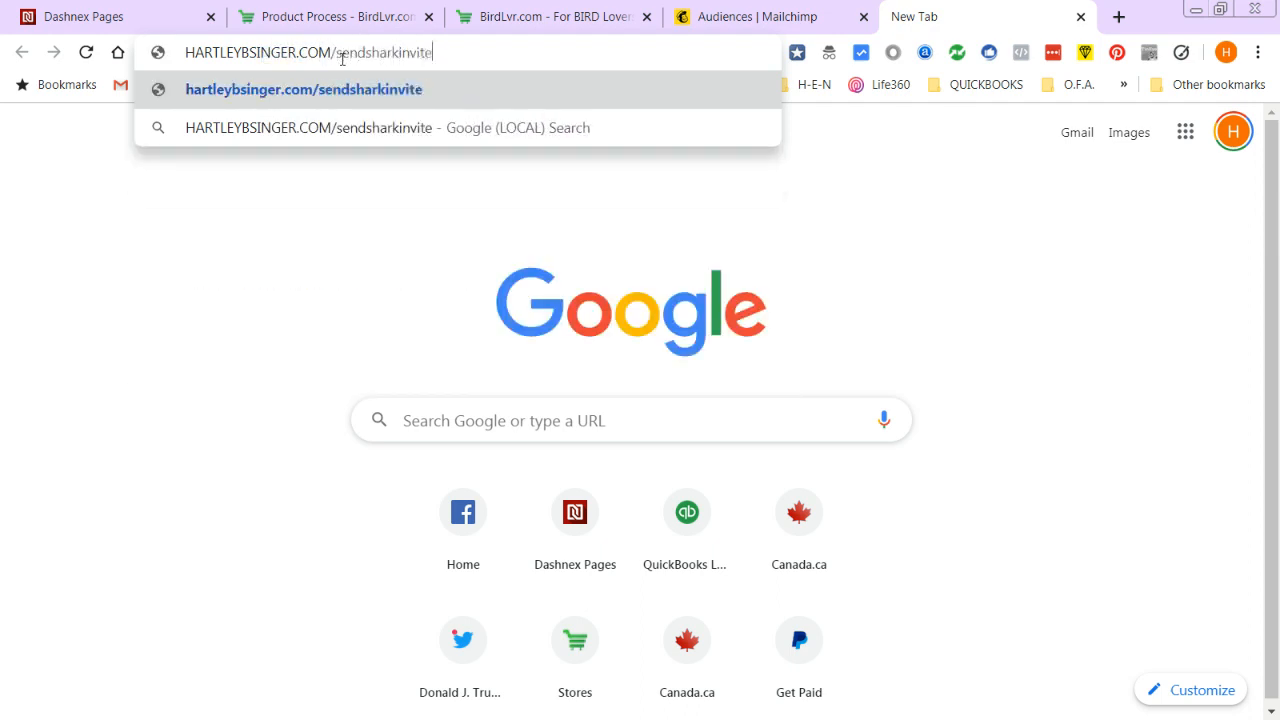
{"action": "key", "text": "Return"}
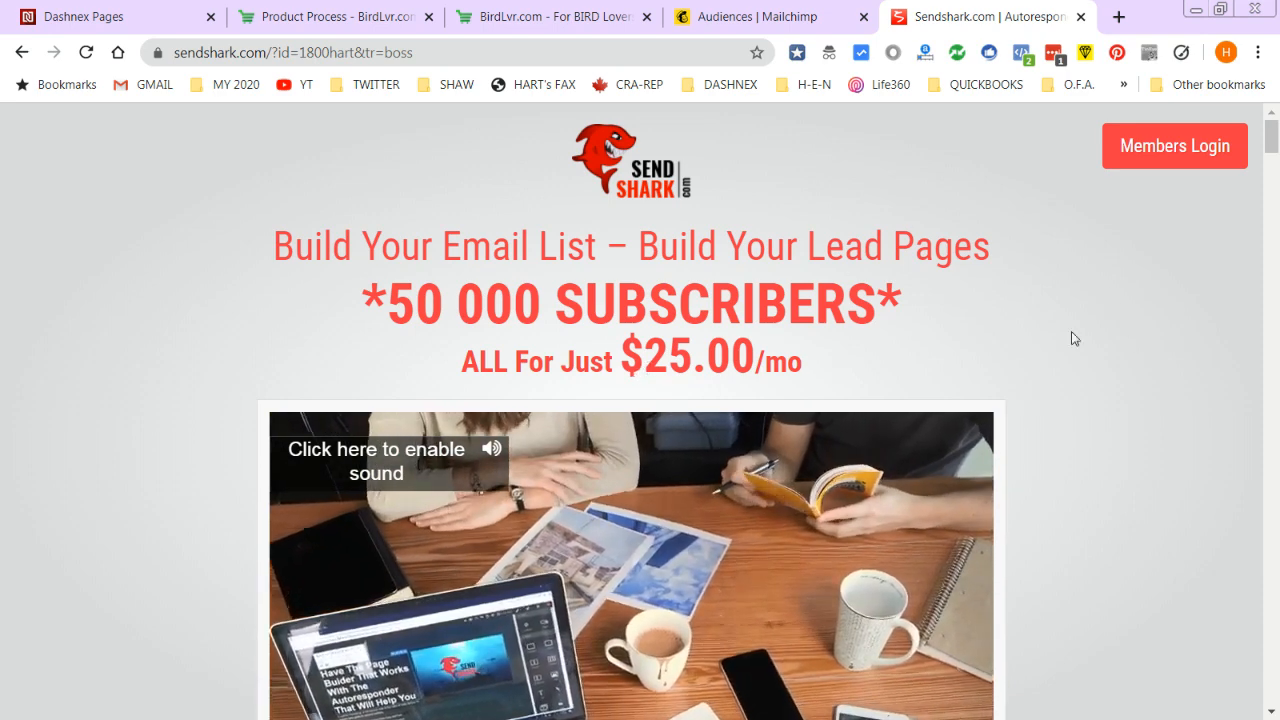
- Go to SendShark's Members Login and sign in with the saved credentials, retrying after the first failure
{"action": "scroll", "coordinate": [686, 338], "scroll_direction": "down", "scroll_amount": 3}
{"action": "scroll", "coordinate": [700, 340], "scroll_direction": "up", "scroll_amount": 1}
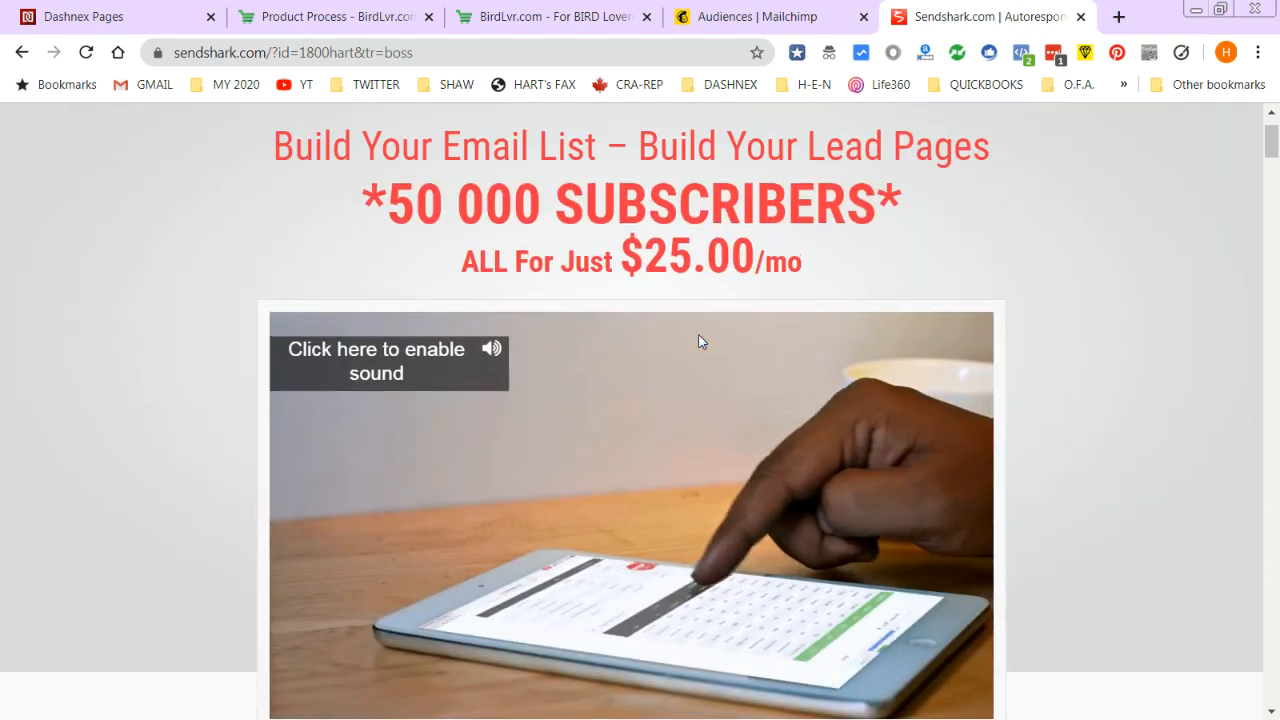
{"action": "scroll", "coordinate": [694, 340], "scroll_direction": "down", "scroll_amount": 7}
{"action": "scroll", "coordinate": [691, 523], "scroll_direction": "down", "scroll_amount": 5}
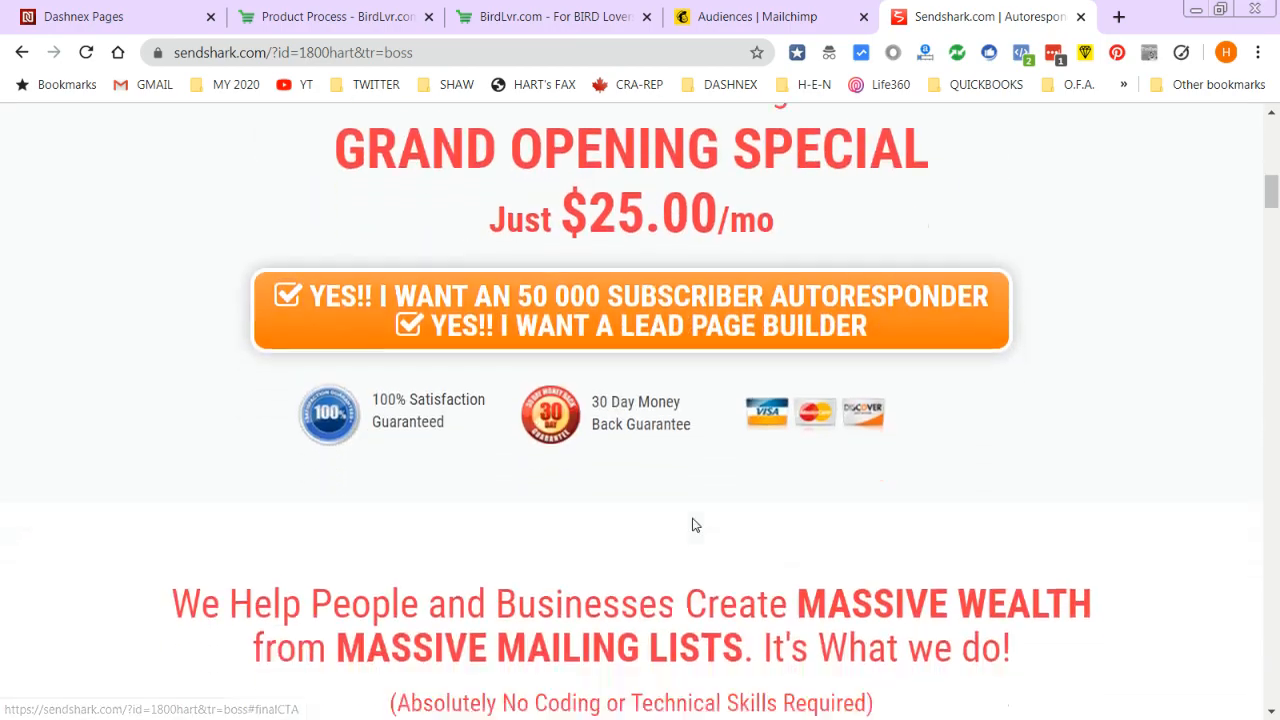
{"action": "scroll", "coordinate": [691, 518], "scroll_direction": "down", "scroll_amount": 10}
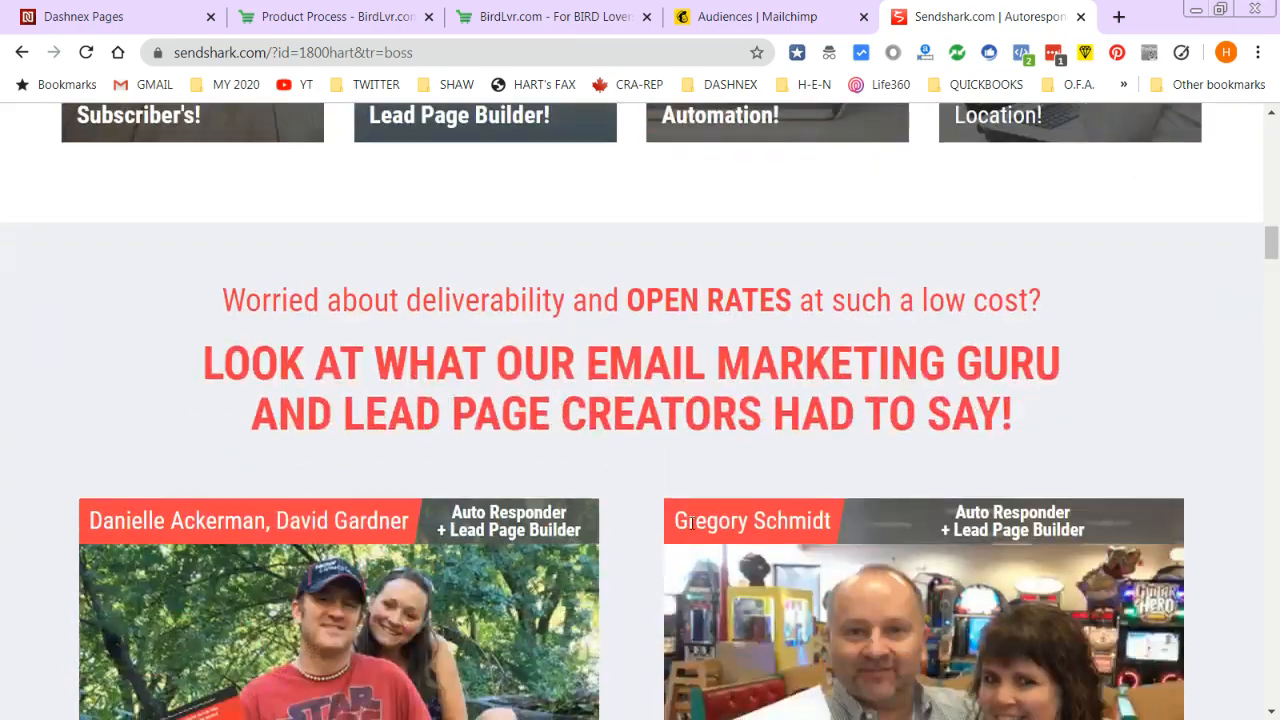
{"action": "scroll", "coordinate": [684, 534], "scroll_direction": "down", "scroll_amount": 5}
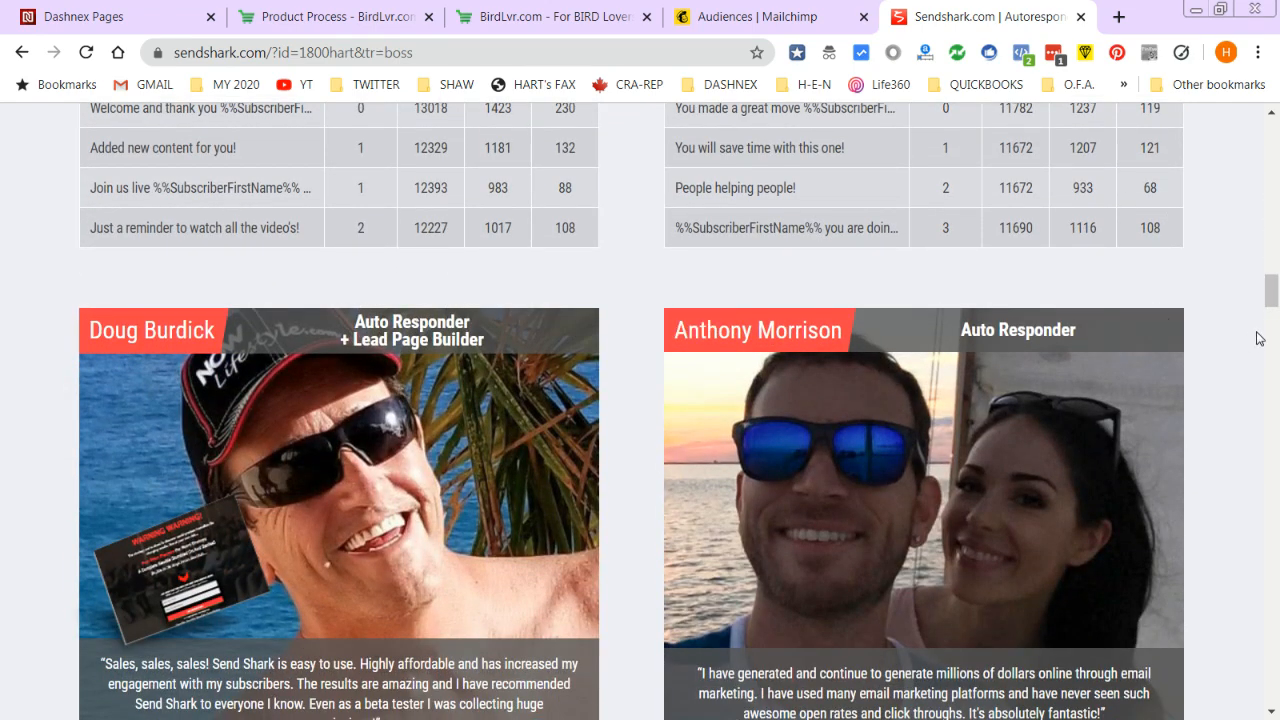
{"action": "left_click_drag", "start_coordinate": [1270, 298], "coordinate": [1273, 140]}
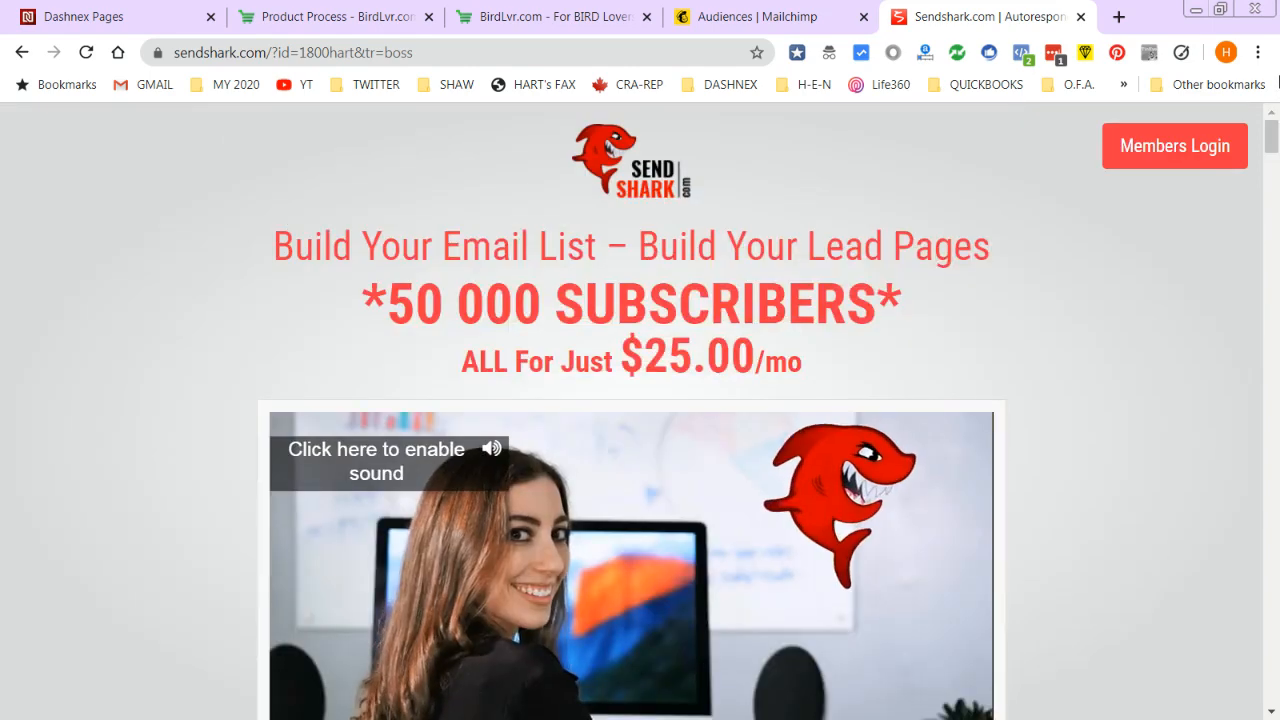
{"action": "left_click_drag", "start_coordinate": [377, 308], "coordinate": [860, 311]}
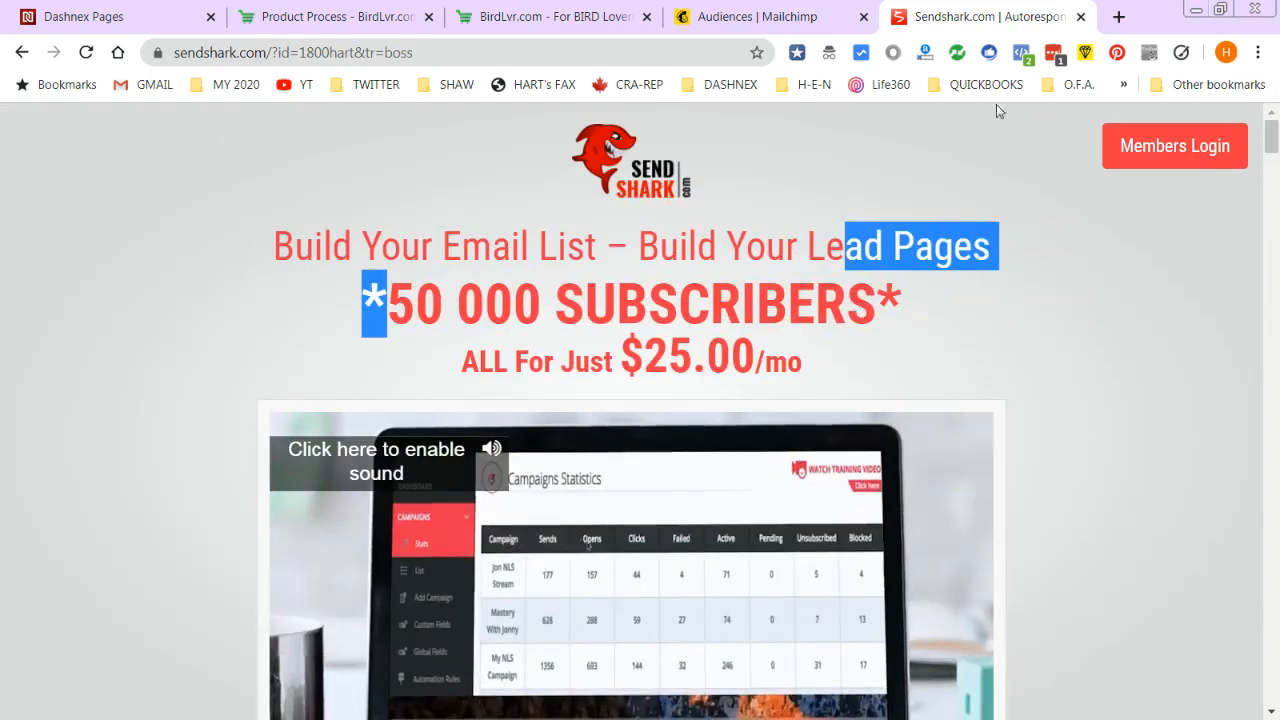
{"action": "left_click", "coordinate": [1163, 142]}
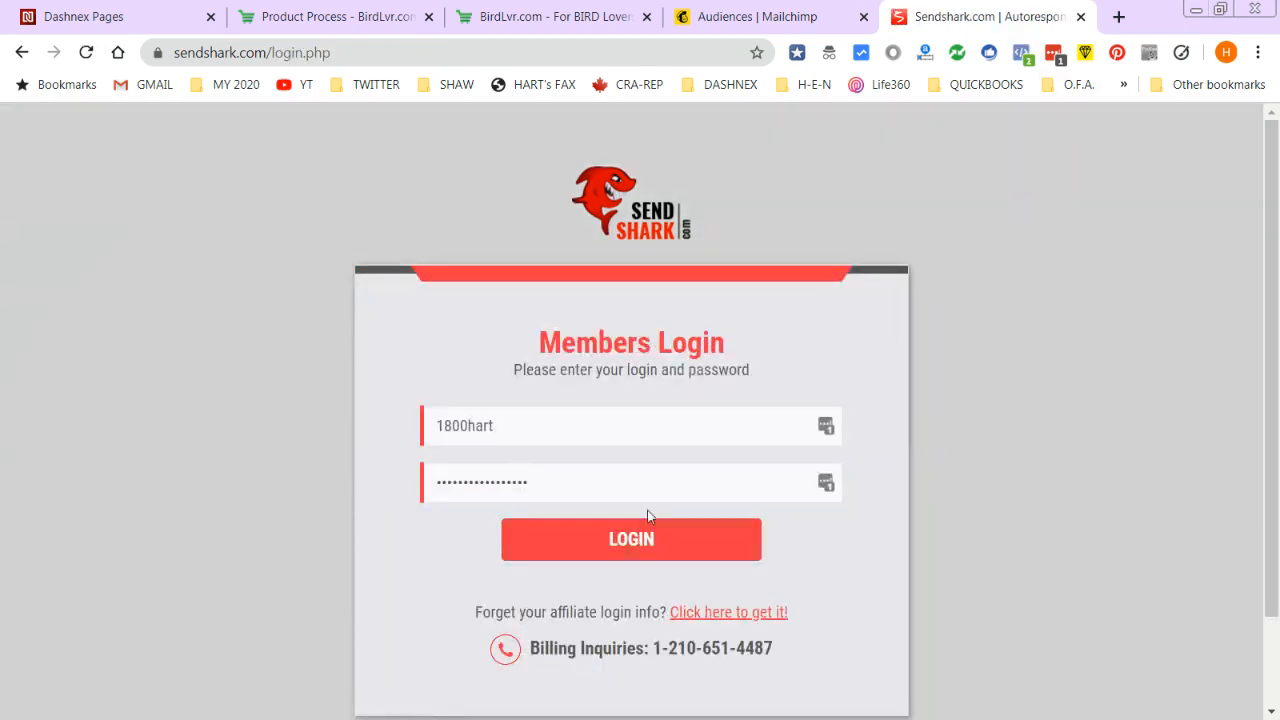
{"action": "left_click", "coordinate": [652, 538]}
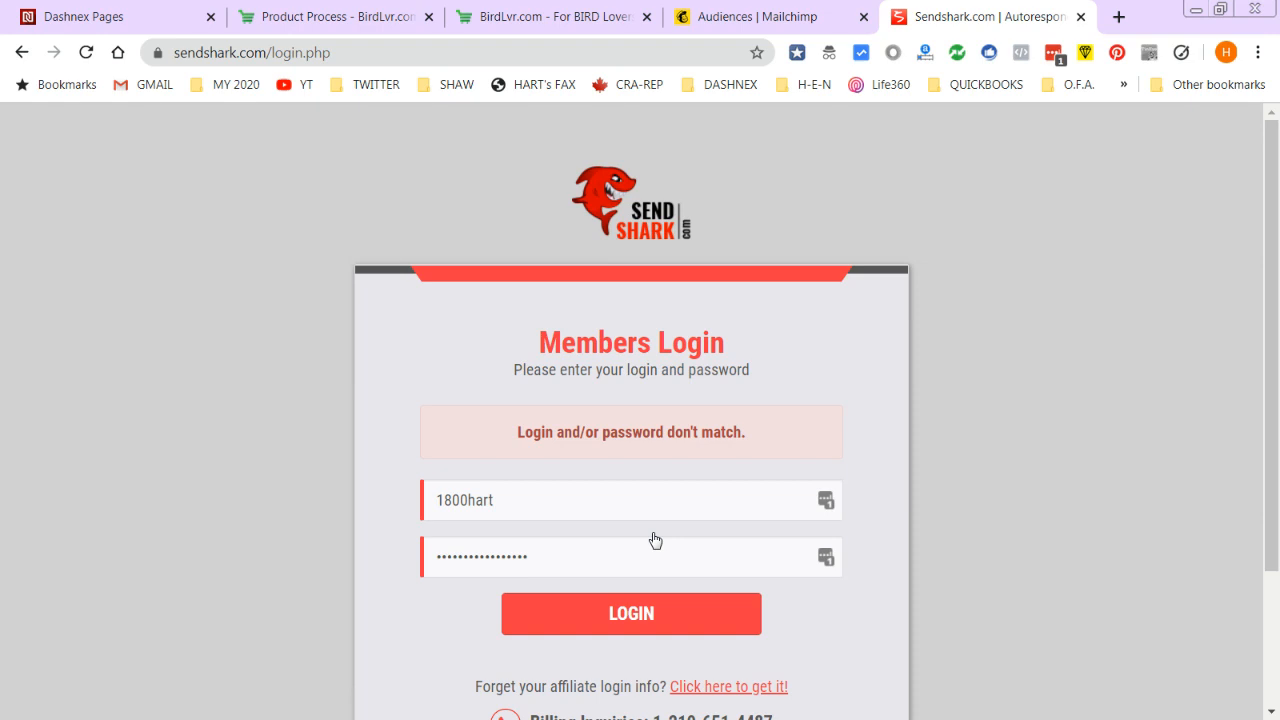
{"action": "left_click", "coordinate": [645, 620]}
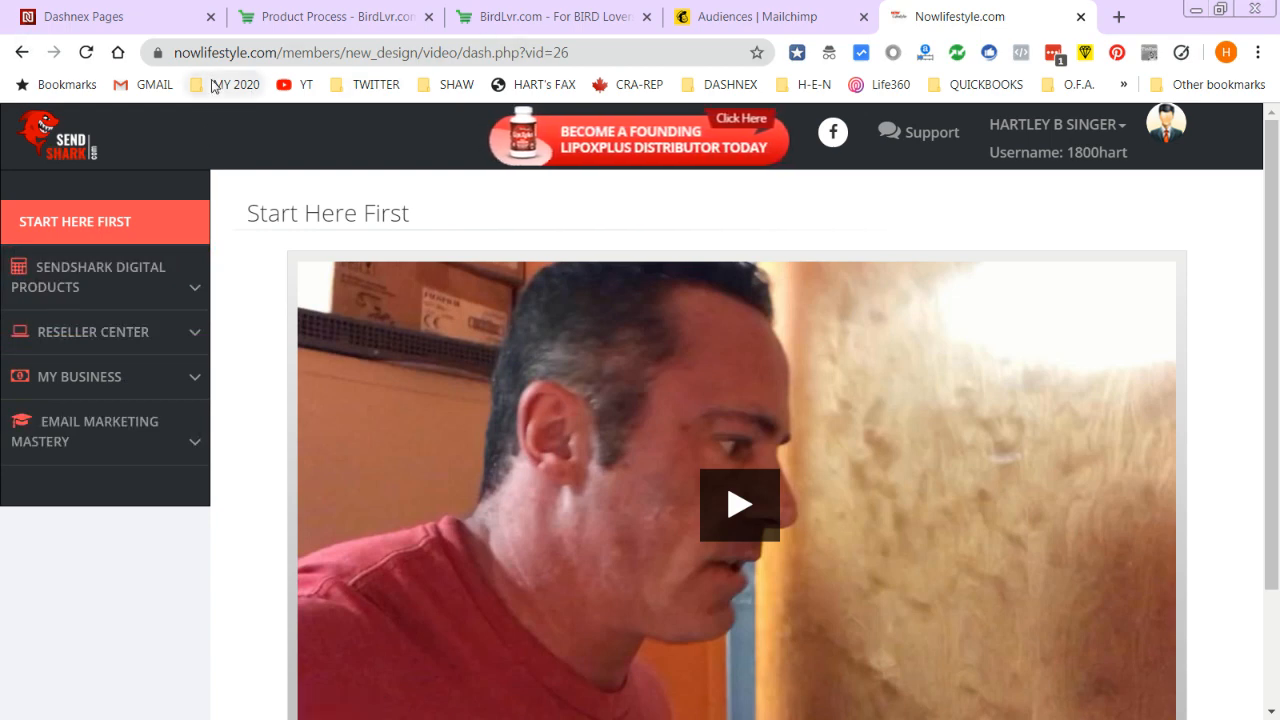
- Open the Email Autoresponder under SendShark Digital Products and start a new campaign from Campaigns
{"action": "left_click", "coordinate": [120, 285]}
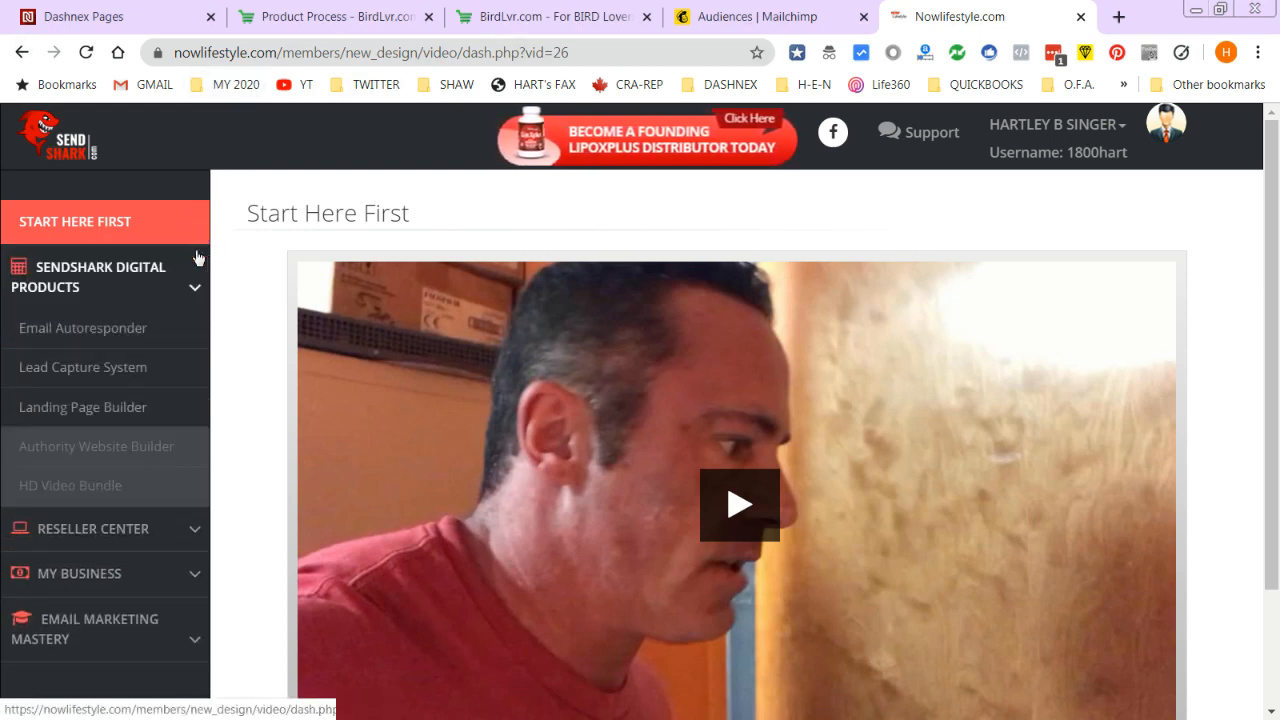
{"action": "left_click", "coordinate": [122, 332]}
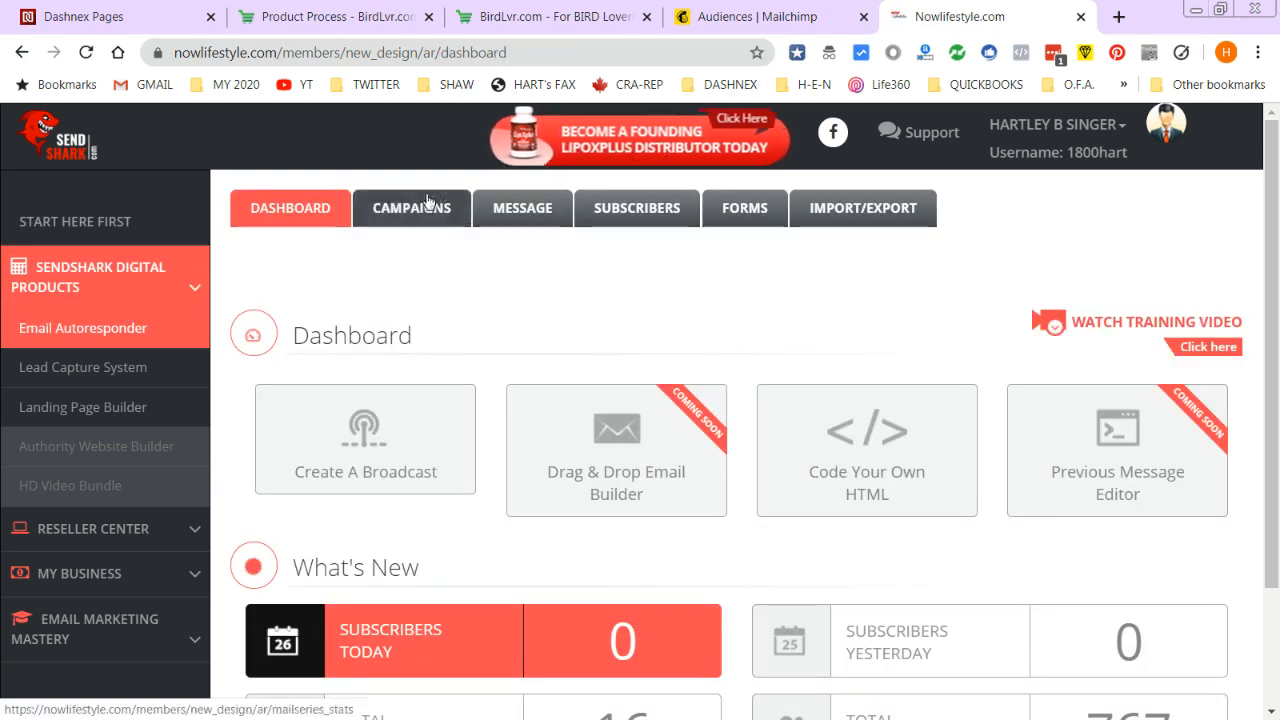
{"action": "left_click", "coordinate": [421, 205]}
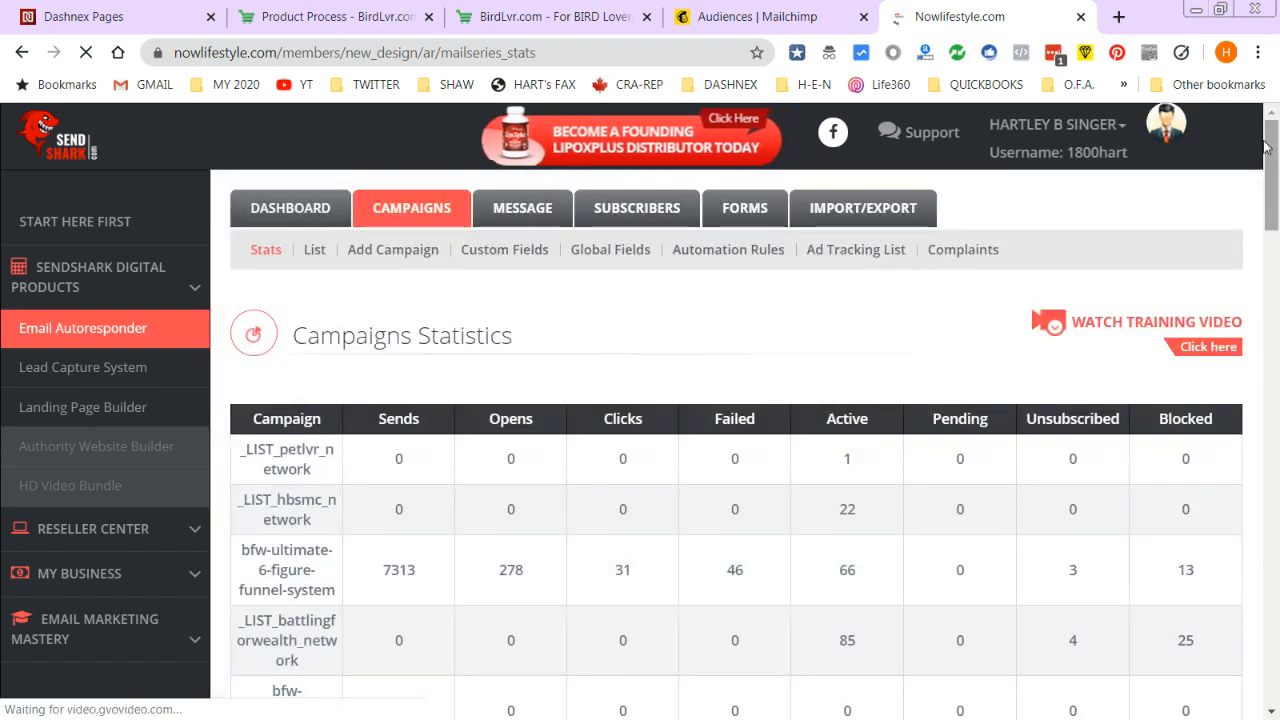
{"action": "scroll", "coordinate": [1268, 165], "scroll_direction": "down", "scroll_amount": 1}
{"action": "left_click_drag", "start_coordinate": [1268, 165], "coordinate": [1273, 108]}
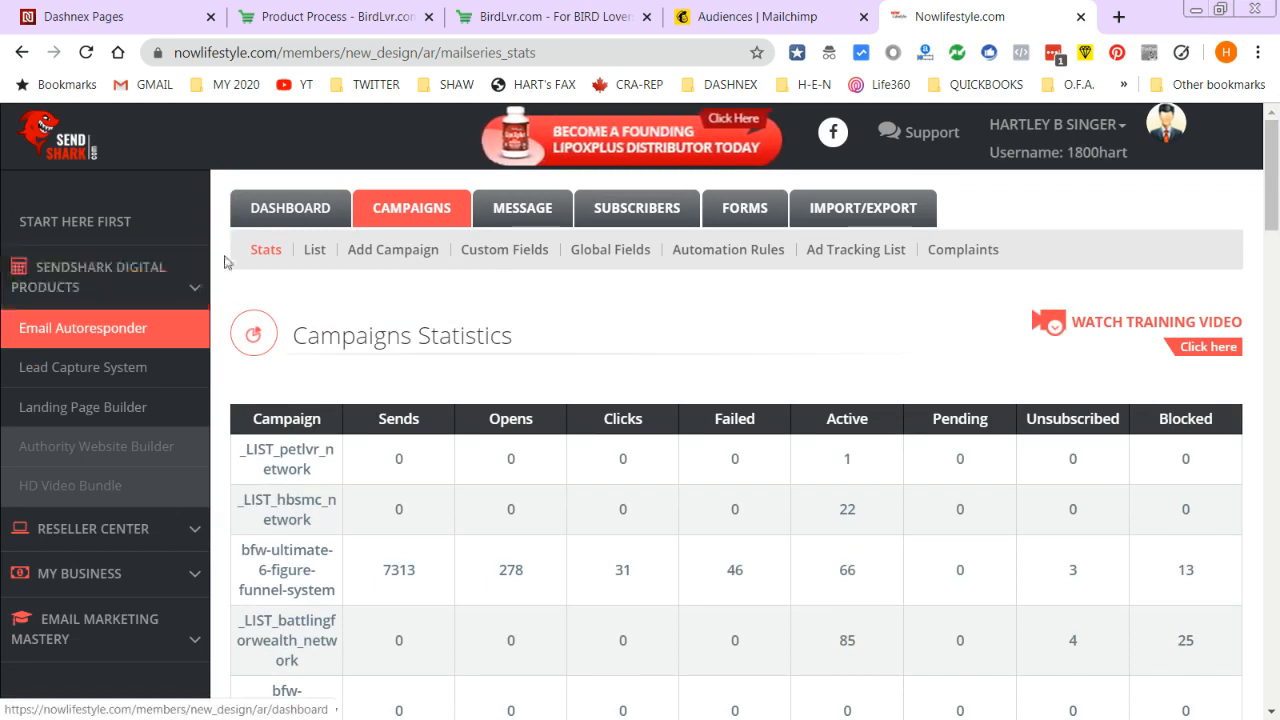
{"action": "left_click", "coordinate": [381, 256]}
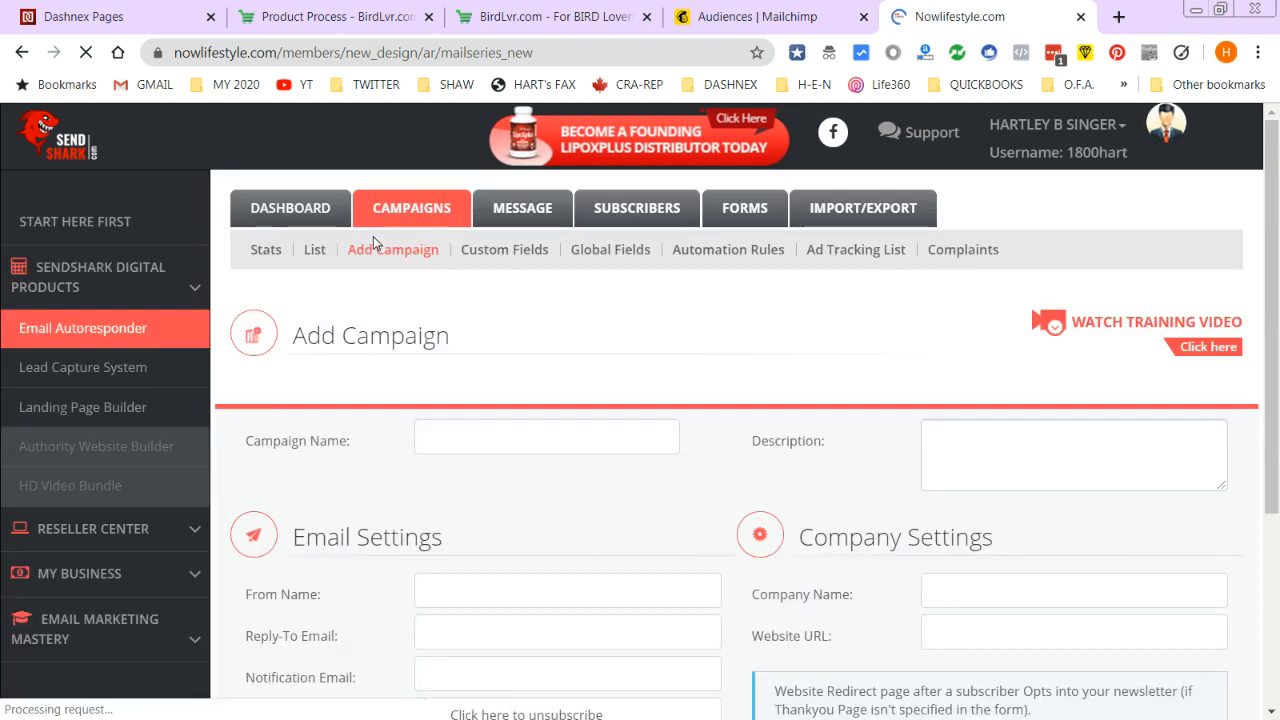
- Enter the campaign's sender name and the notification e-mail address
{"action": "scroll", "coordinate": [503, 377], "scroll_direction": "down", "scroll_amount": 2}
{"action": "left_click", "coordinate": [493, 390]}
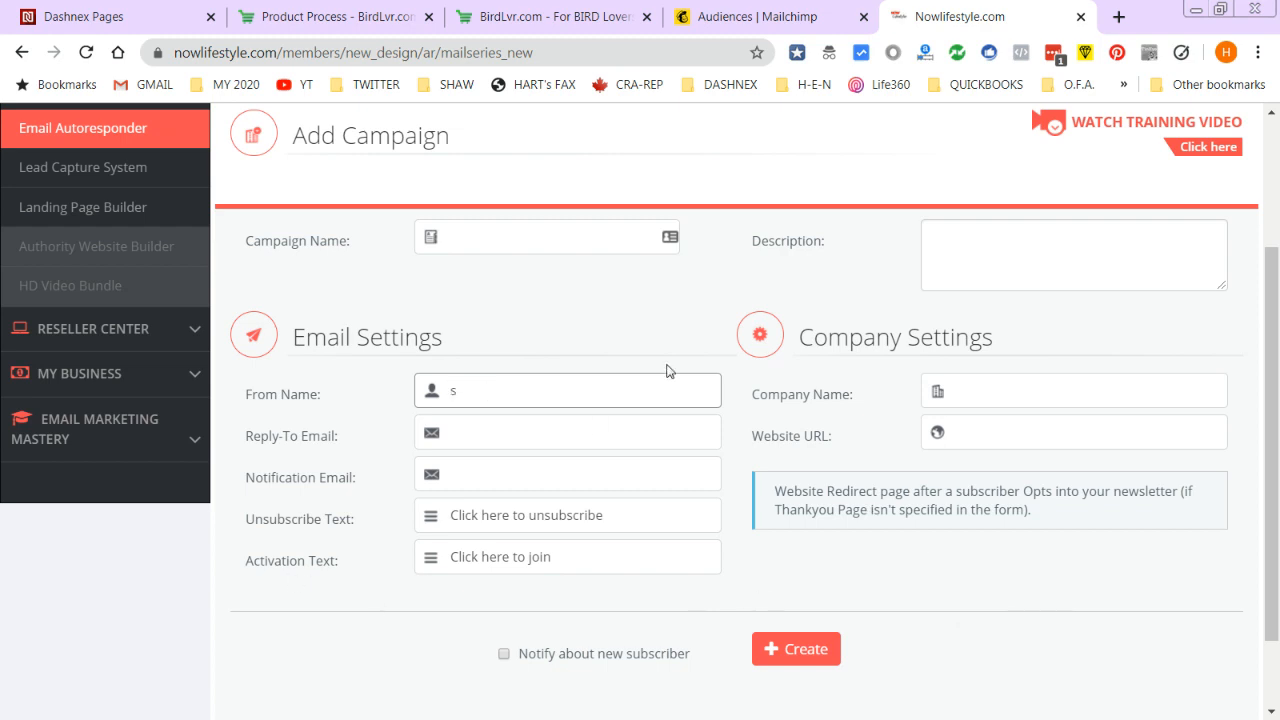
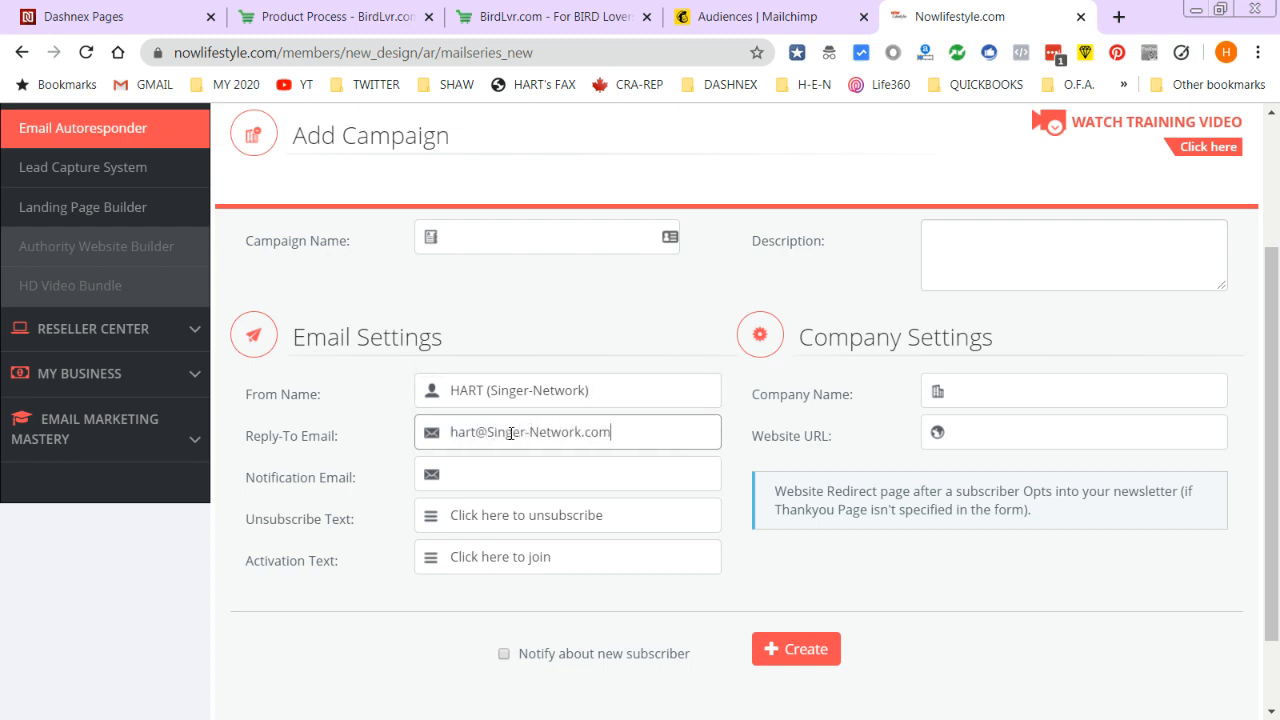
{"action": "left_click", "coordinate": [479, 473]}
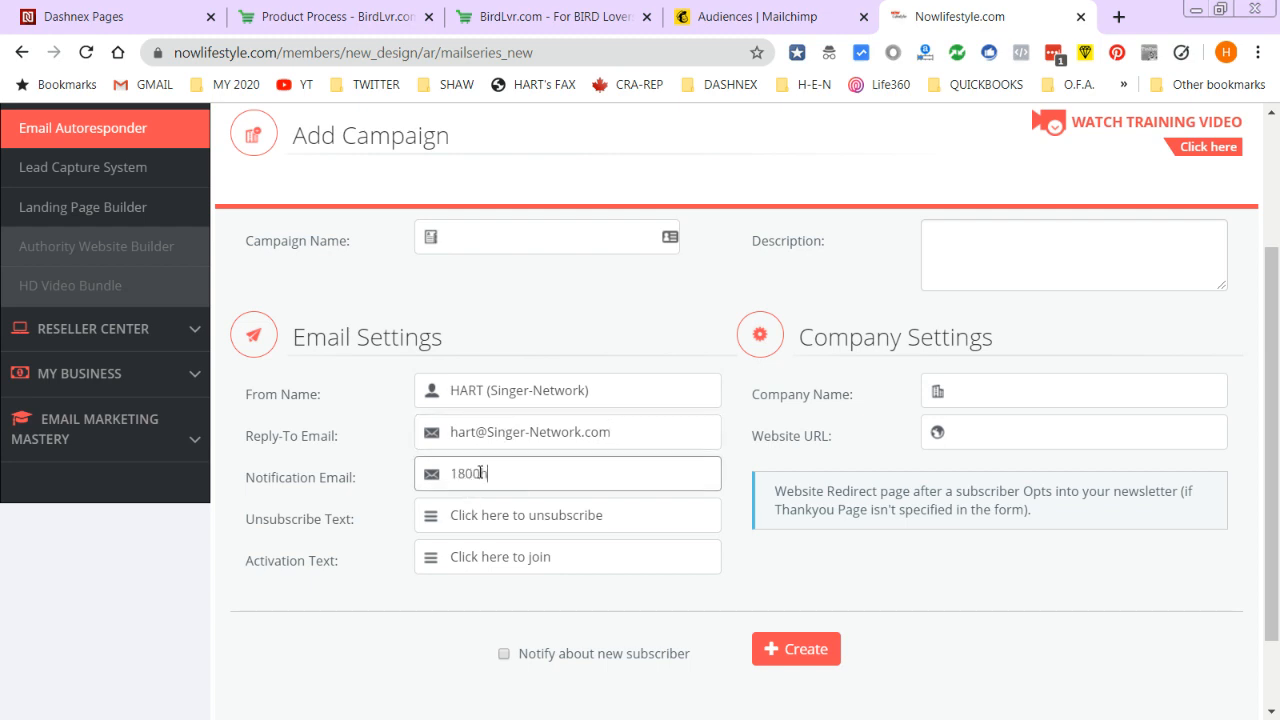
- Name the campaign, describe it as 'Catch all campaign for this domain', and set company SINGER NETWORK
{"action": "left_click", "coordinate": [461, 241]}
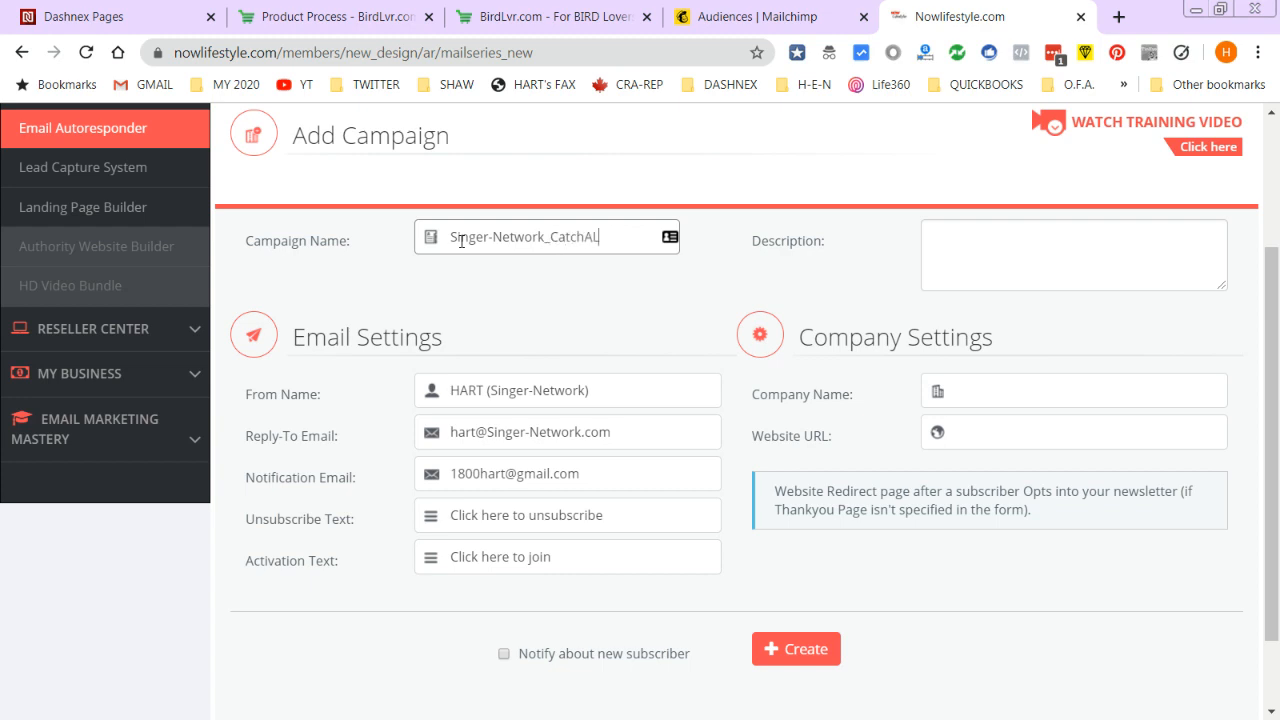
{"action": "left_click", "coordinate": [993, 250]}
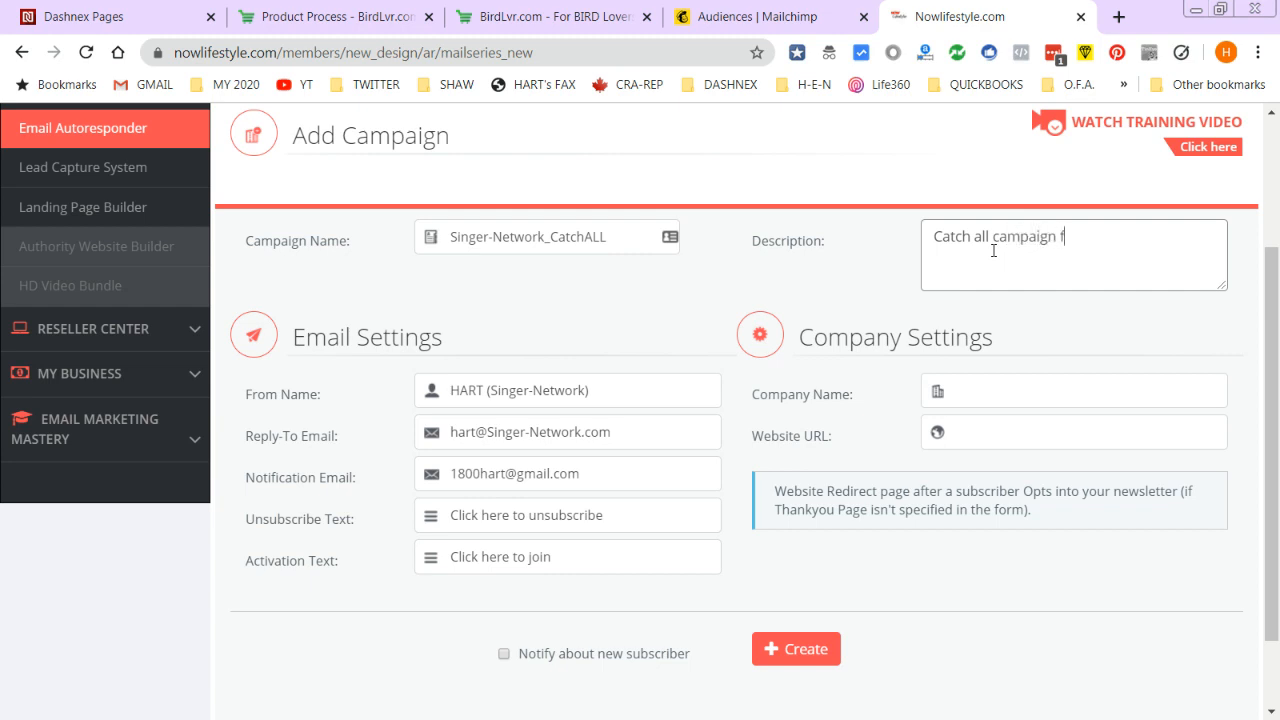
{"action": "type", "text": "Catch all campaign for this domain"}
{"action": "left_click", "coordinate": [1021, 382]}
{"action": "type", "text": "SINGER NETWORK"}
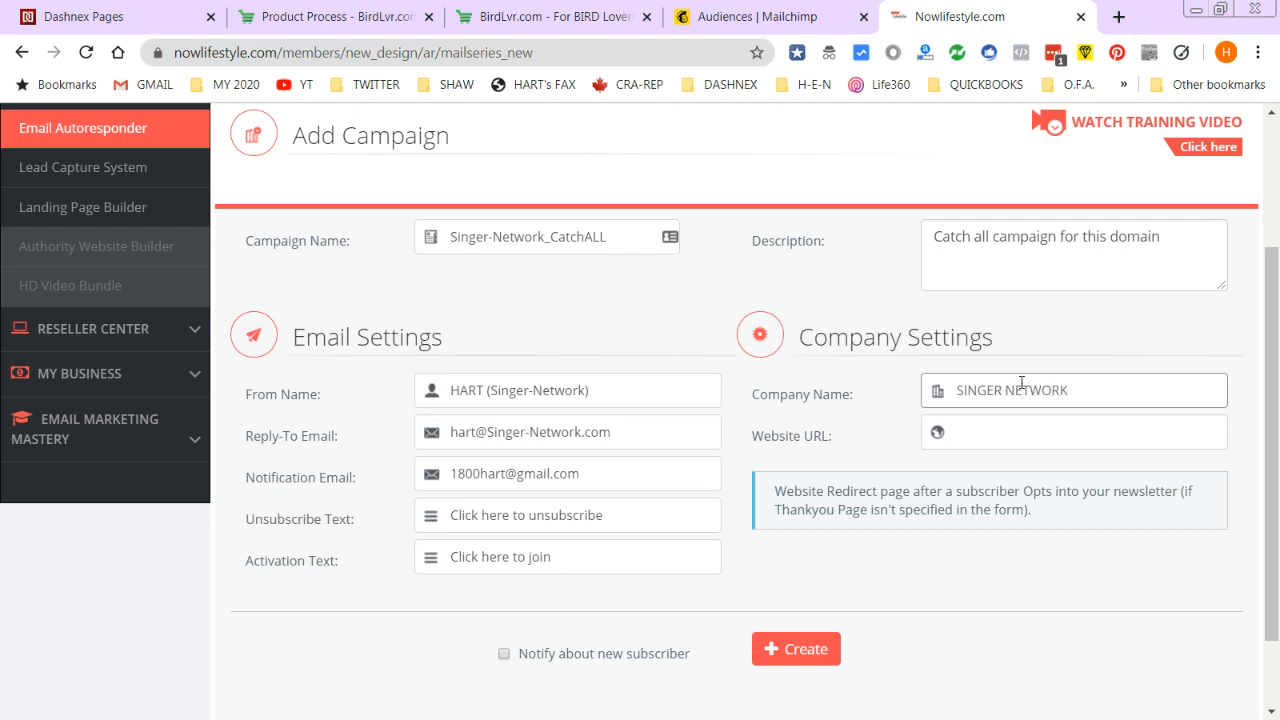
- Add the website URL, turn on new-subscriber notifications, and create the campaign
{"action": "left_click", "coordinate": [964, 424]}
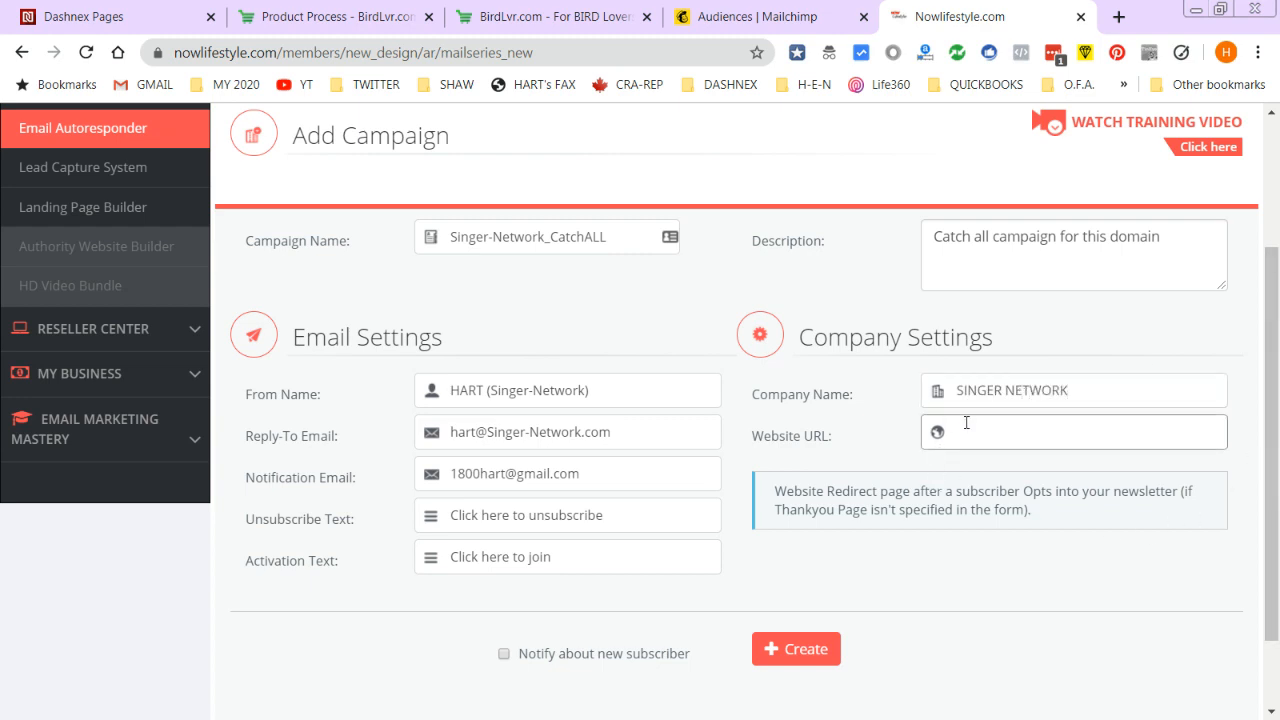
{"action": "type", "text": "Singer-Network.com"}
{"action": "left_click", "coordinate": [504, 654]}
{"action": "left_click", "coordinate": [785, 650]}
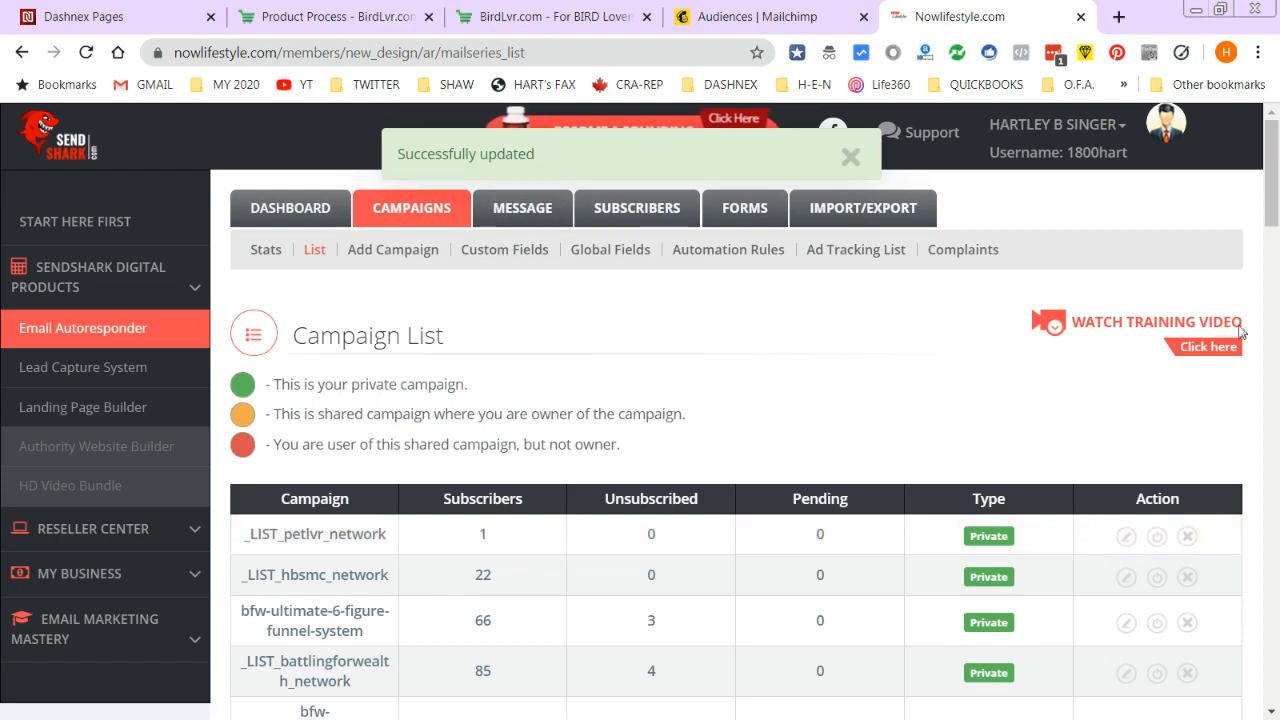
{"action": "left_click_drag", "start_coordinate": [1274, 213], "coordinate": [1180, 130]}
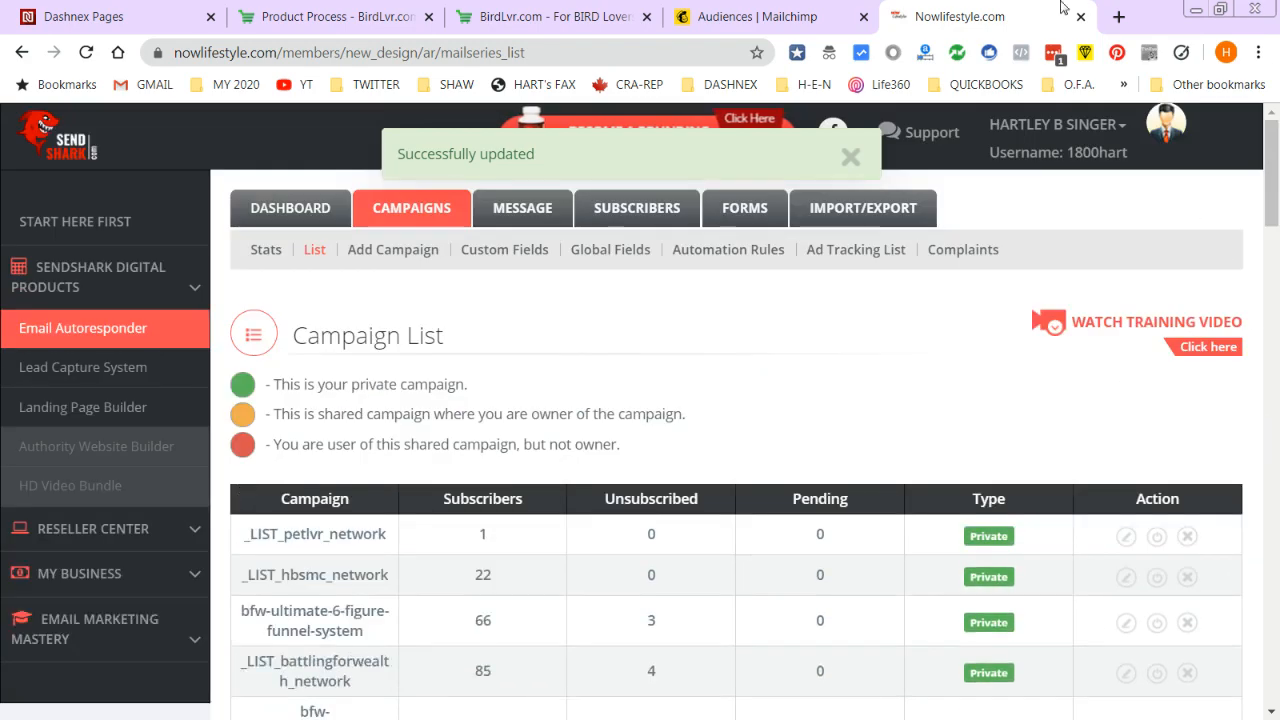
- Dismiss Mailchimp's Select A Plan upgrade offer on the audiences page
{"action": "left_click", "coordinate": [806, 9]}
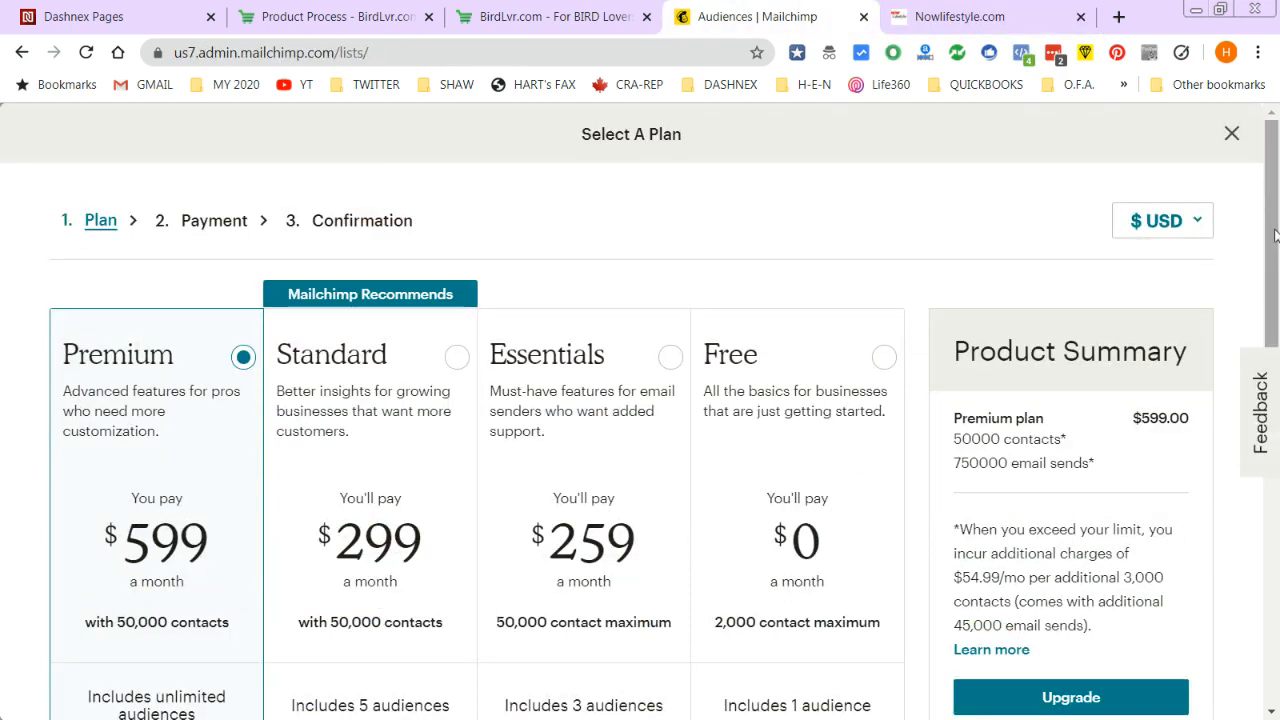
{"action": "left_click", "coordinate": [1232, 137]}
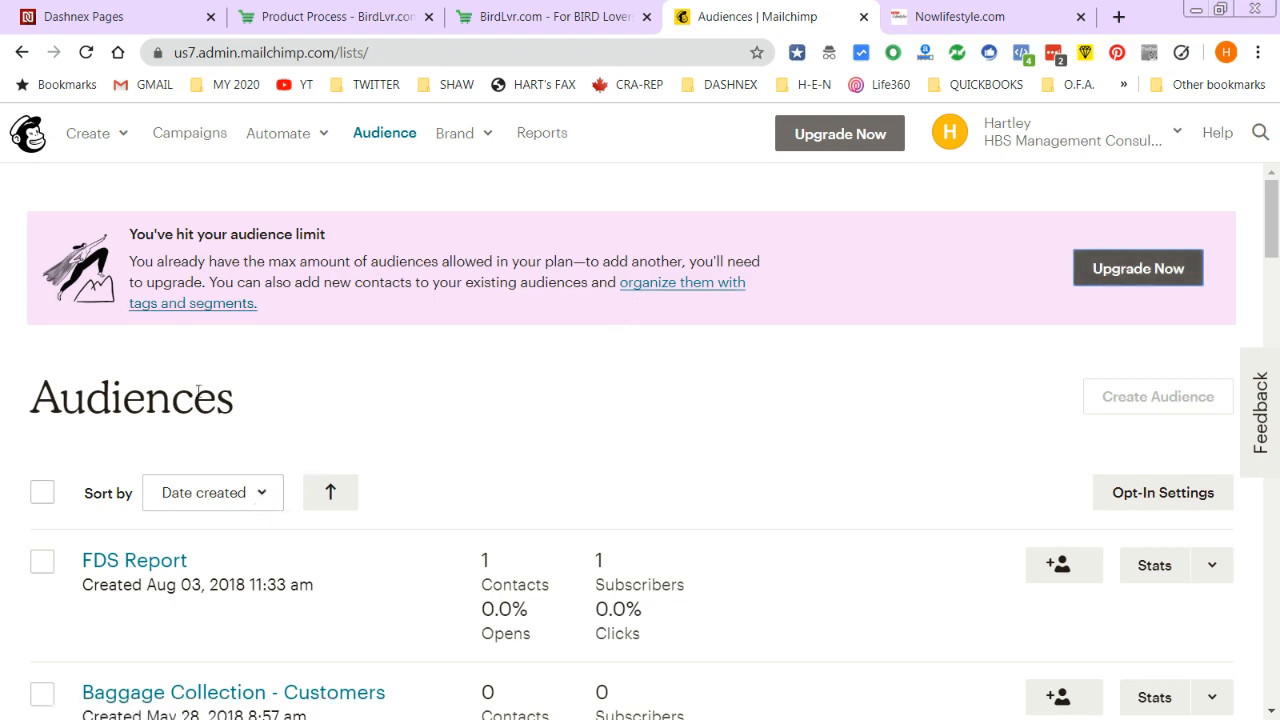
{"action": "scroll", "coordinate": [123, 580], "scroll_direction": "down", "scroll_amount": 8}
{"action": "scroll", "coordinate": [96, 585], "scroll_direction": "down", "scroll_amount": 12}
{"action": "scroll", "coordinate": [105, 553], "scroll_direction": "down", "scroll_amount": 9}
{"action": "scroll", "coordinate": [119, 509], "scroll_direction": "down", "scroll_amount": 3}
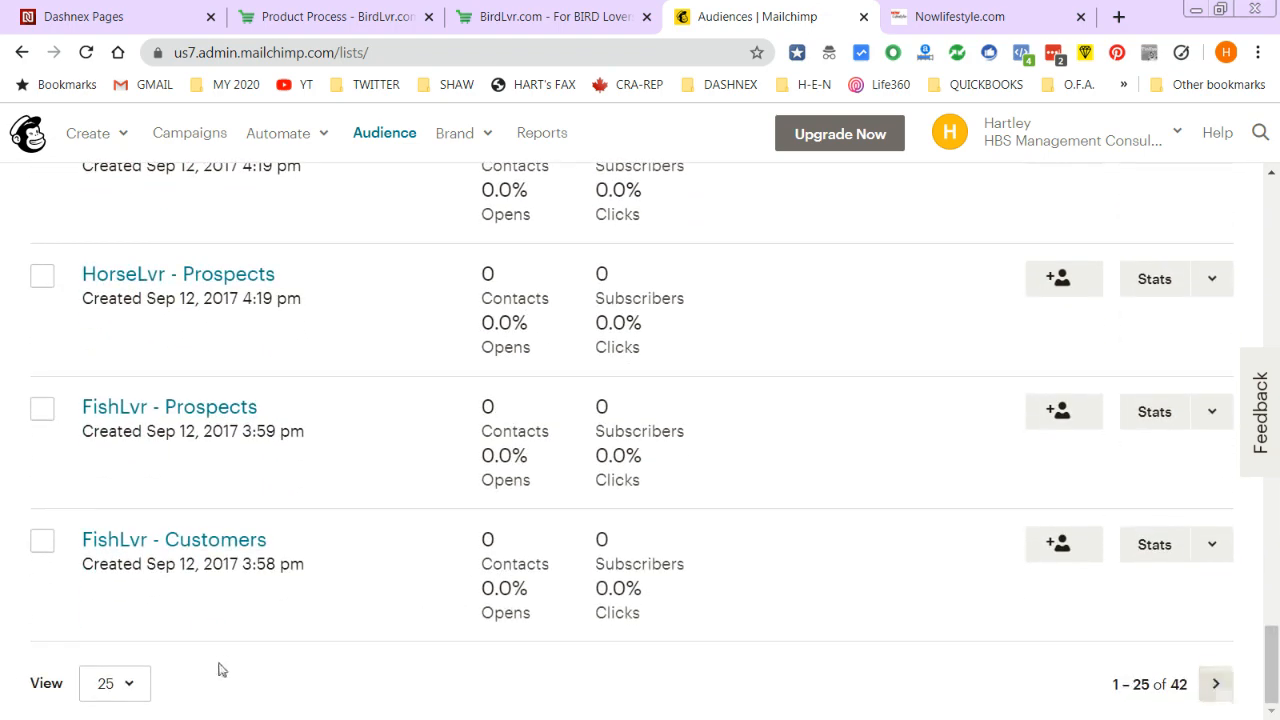
- Show 100 audiences per page, find SINGER-NETWORK Newsletter, and close the BirdLvr.com tab
{"action": "left_click", "coordinate": [127, 690]}
{"action": "left_click", "coordinate": [114, 647]}
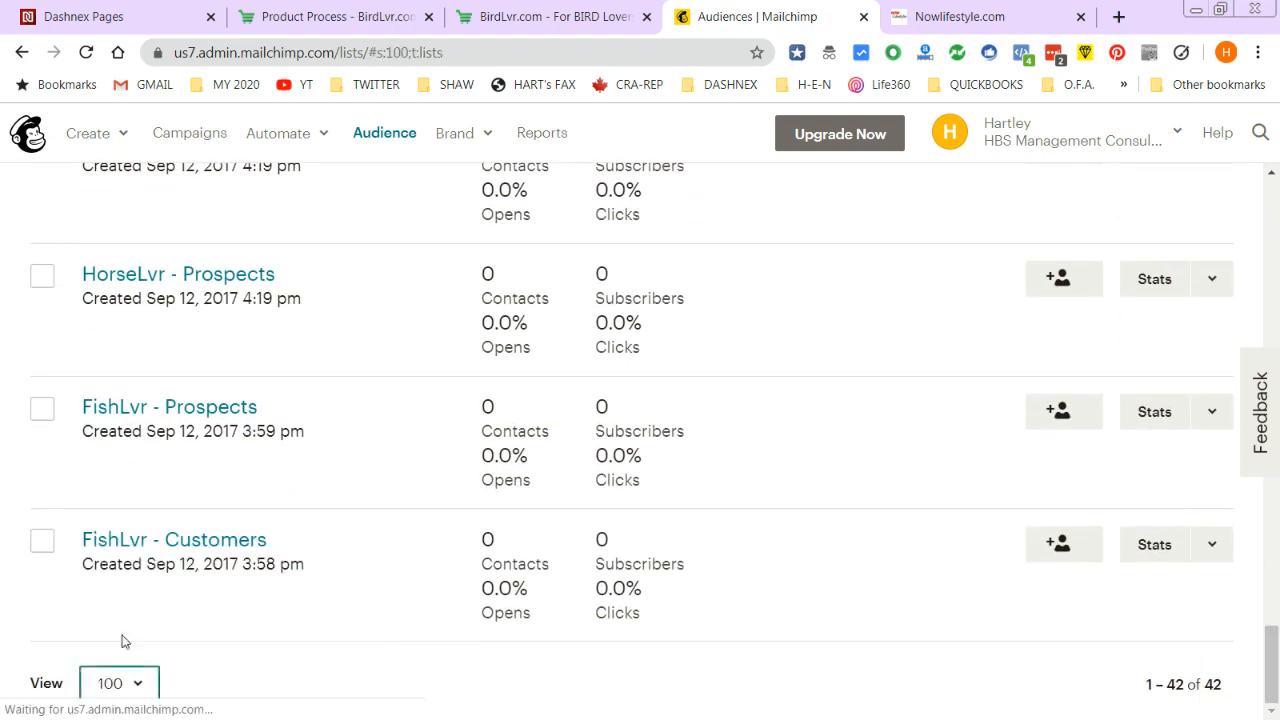
{"action": "scroll", "coordinate": [246, 534], "scroll_direction": "down", "scroll_amount": 10}
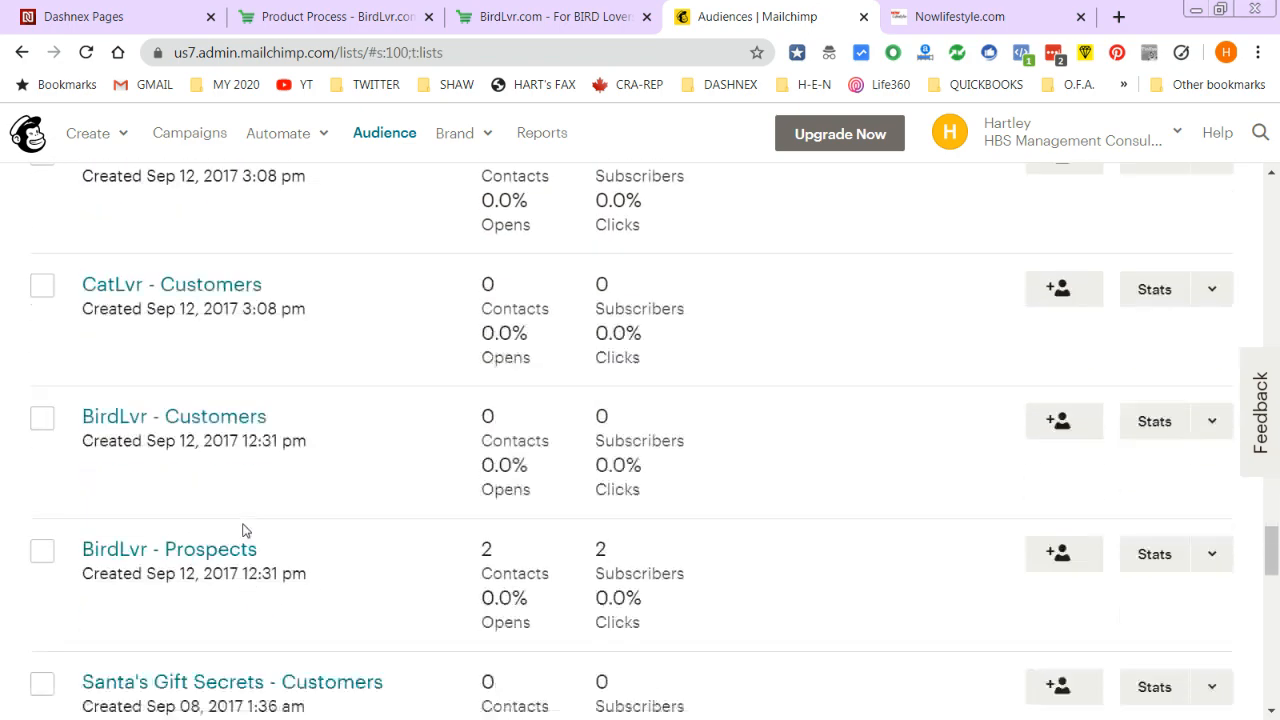
{"action": "scroll", "coordinate": [266, 516], "scroll_direction": "down", "scroll_amount": 7}
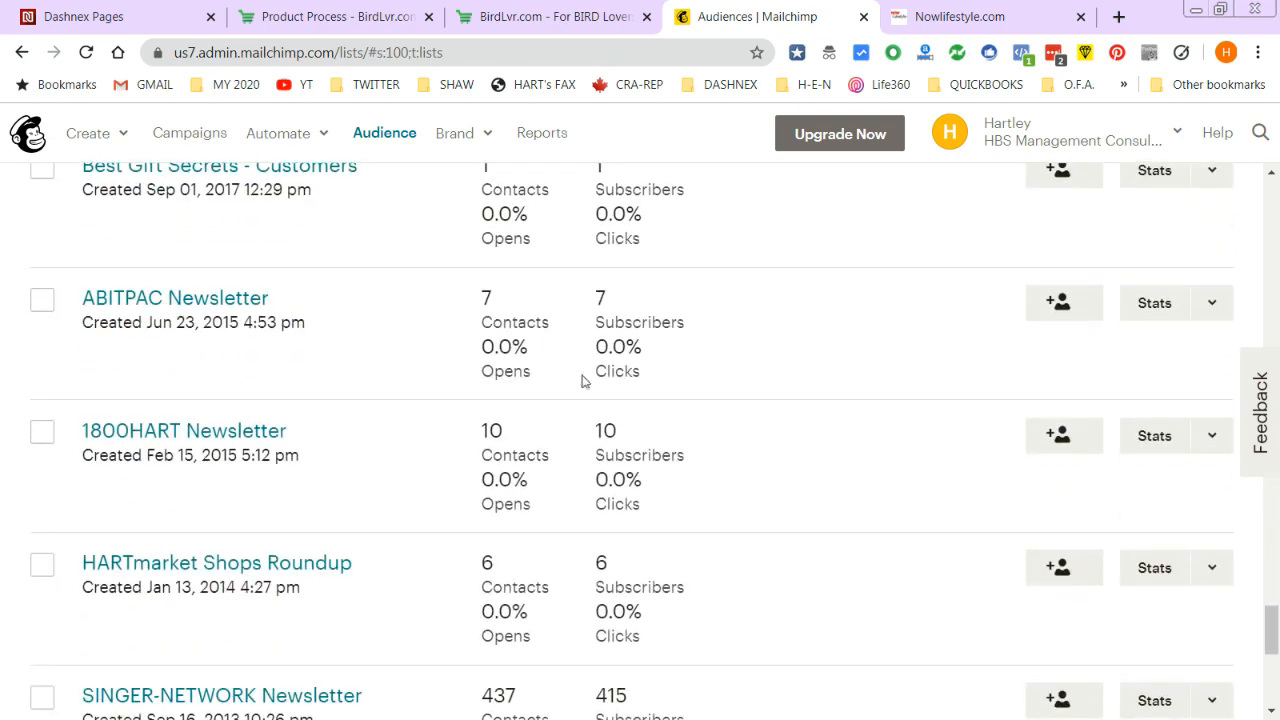
{"action": "scroll", "coordinate": [293, 448], "scroll_direction": "down", "scroll_amount": 4}
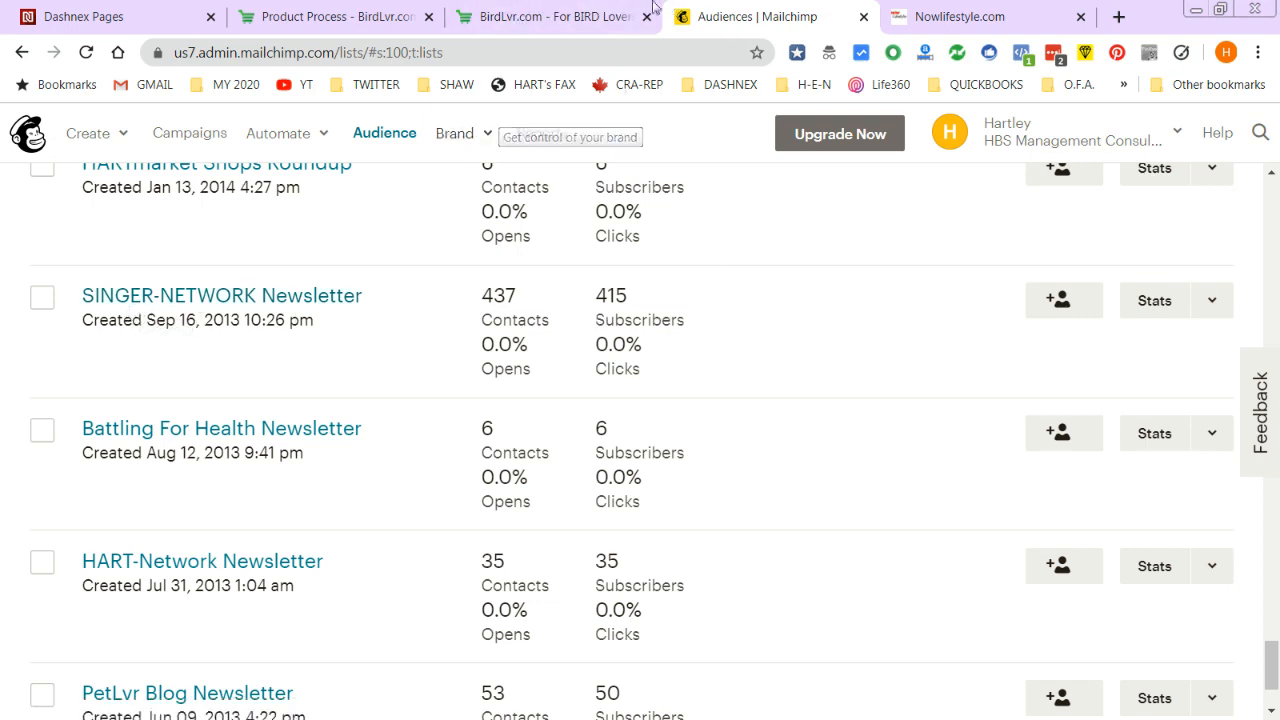
{"action": "left_click", "coordinate": [571, 11]}
{"action": "left_click", "coordinate": [646, 17]}
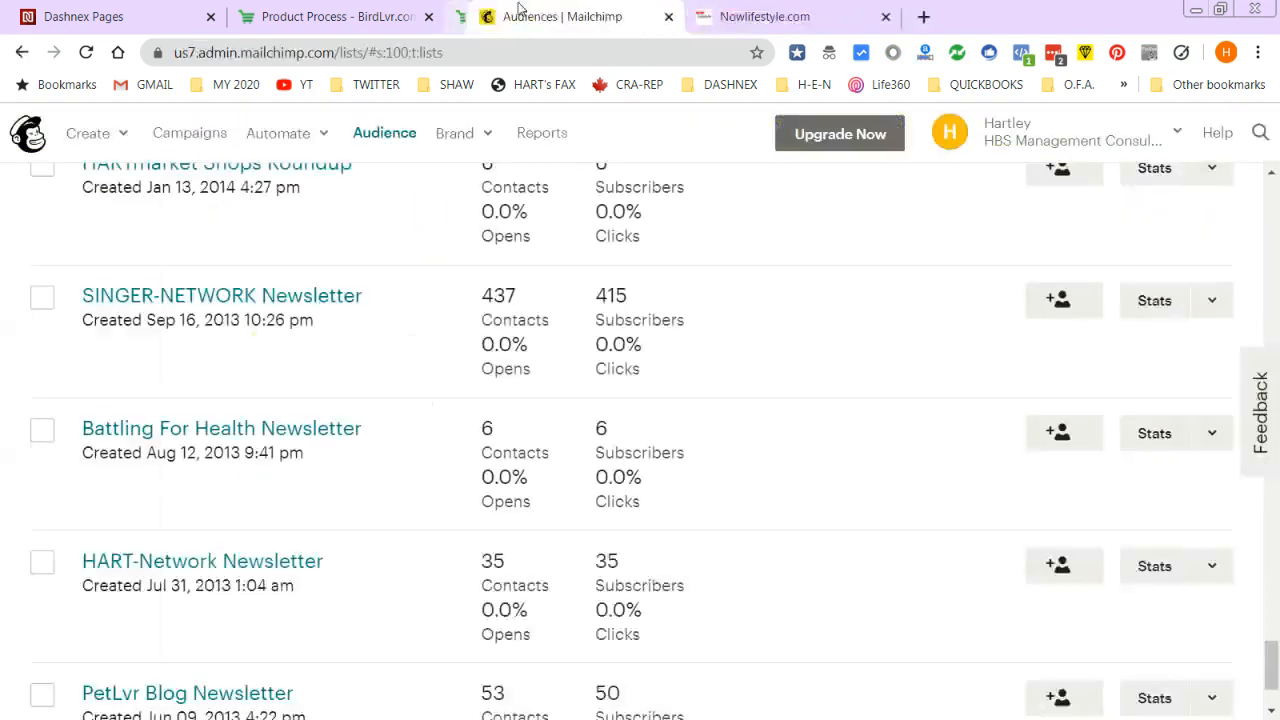
- Close the BirdLvr product setup tab without saving and return to Dashnex Pages' Integrations
{"action": "left_click", "coordinate": [400, 14]}
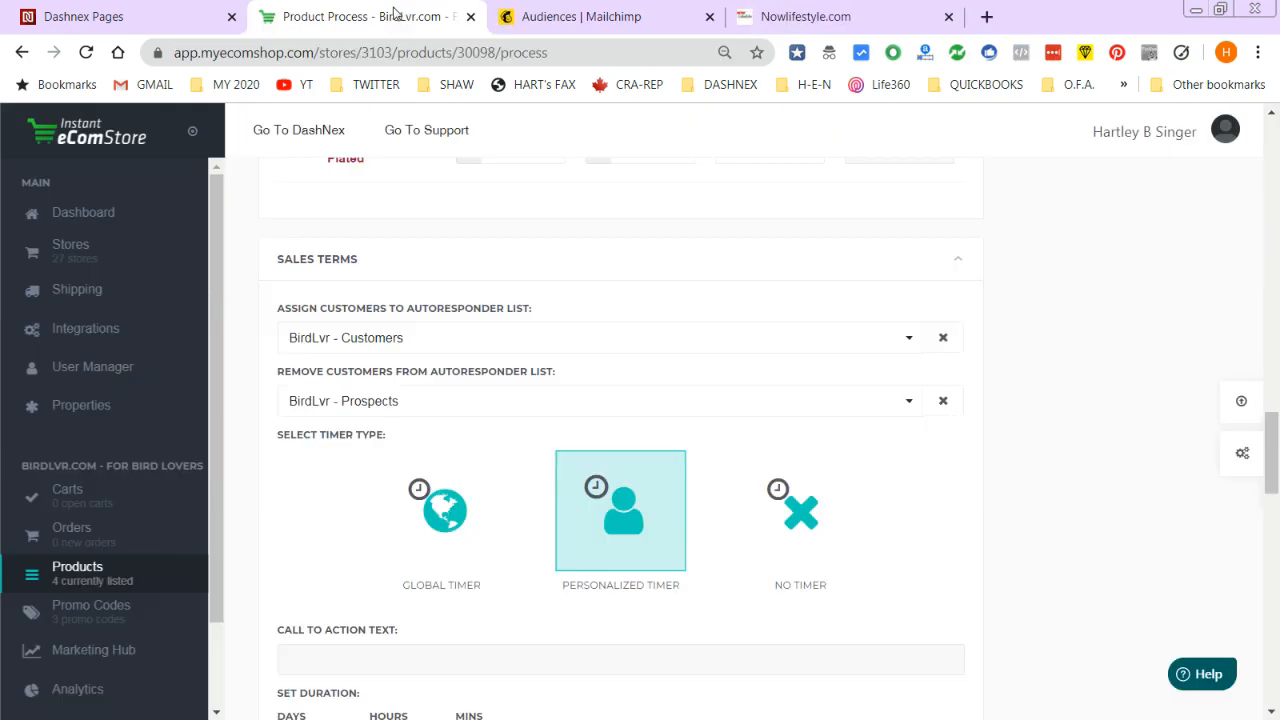
{"action": "left_click", "coordinate": [471, 18]}
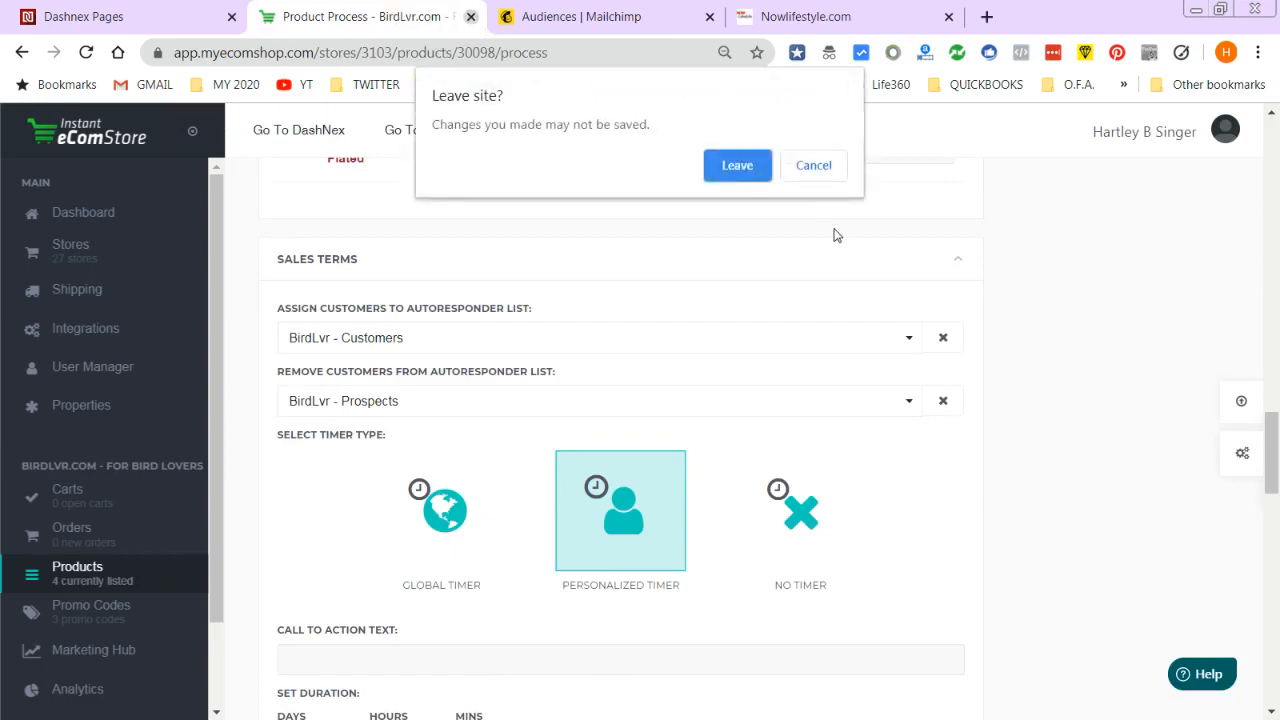
{"action": "left_click", "coordinate": [737, 165]}
{"action": "left_click", "coordinate": [171, 18]}
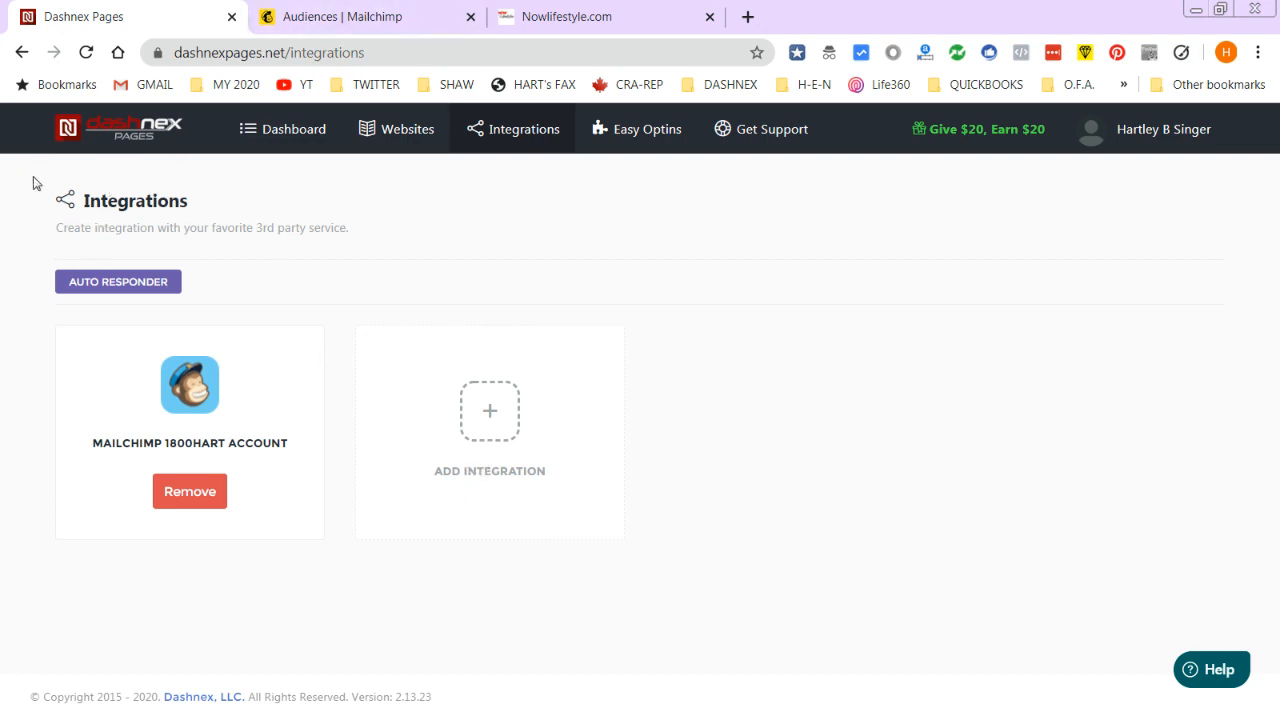
- Start a new integration in Dashnex Pages with MailChimp selected and continue to its details
{"action": "left_click", "coordinate": [518, 428]}
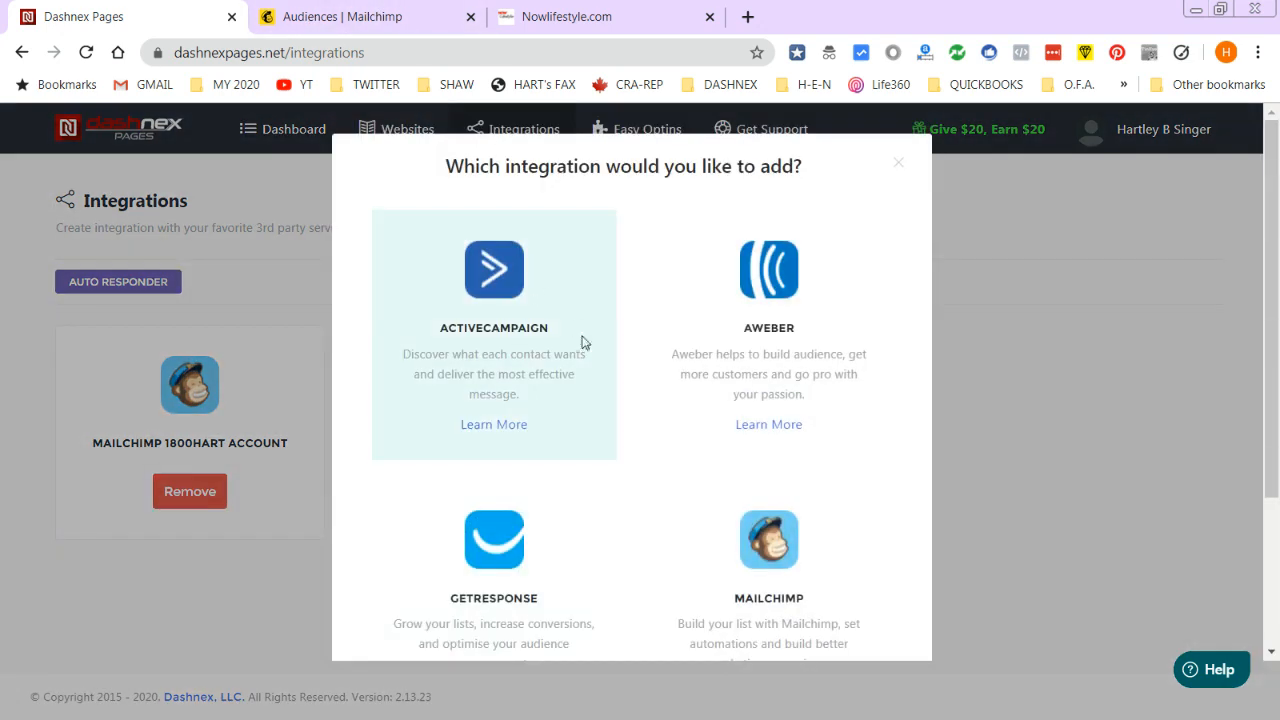
{"action": "scroll", "coordinate": [829, 609], "scroll_direction": "down", "scroll_amount": 2}
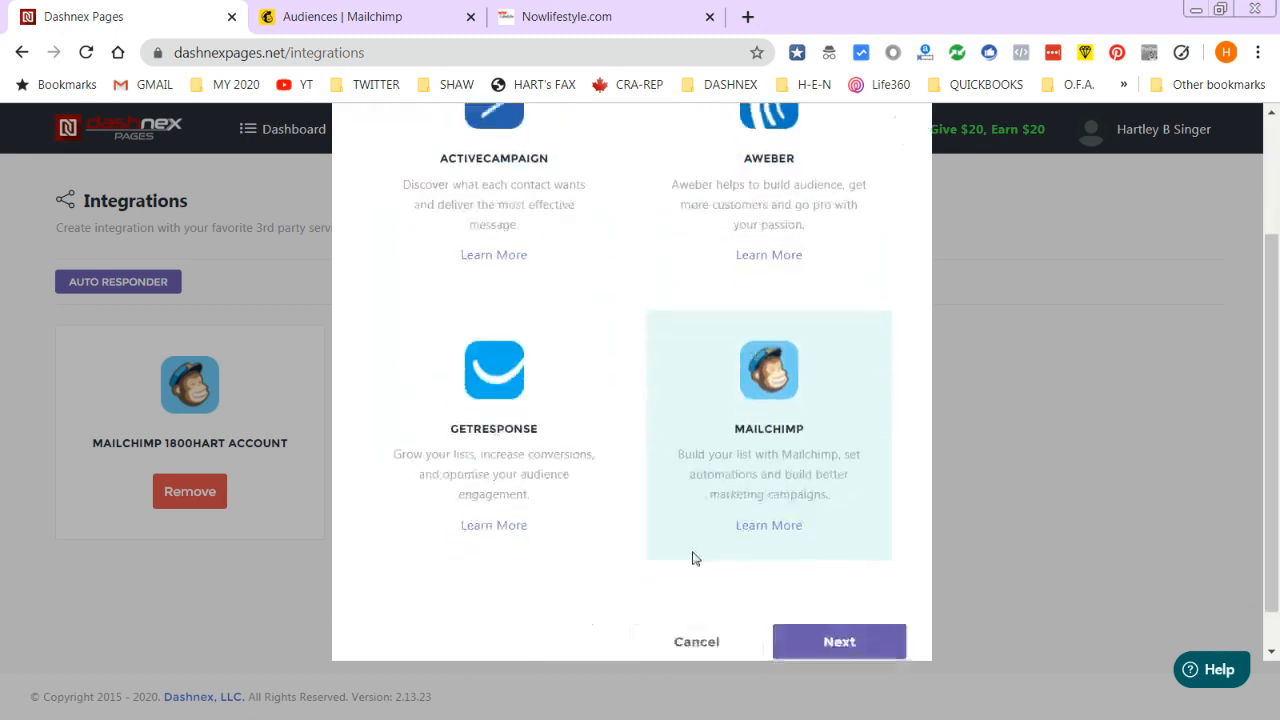
{"action": "scroll", "coordinate": [794, 394], "scroll_direction": "up", "scroll_amount": 2}
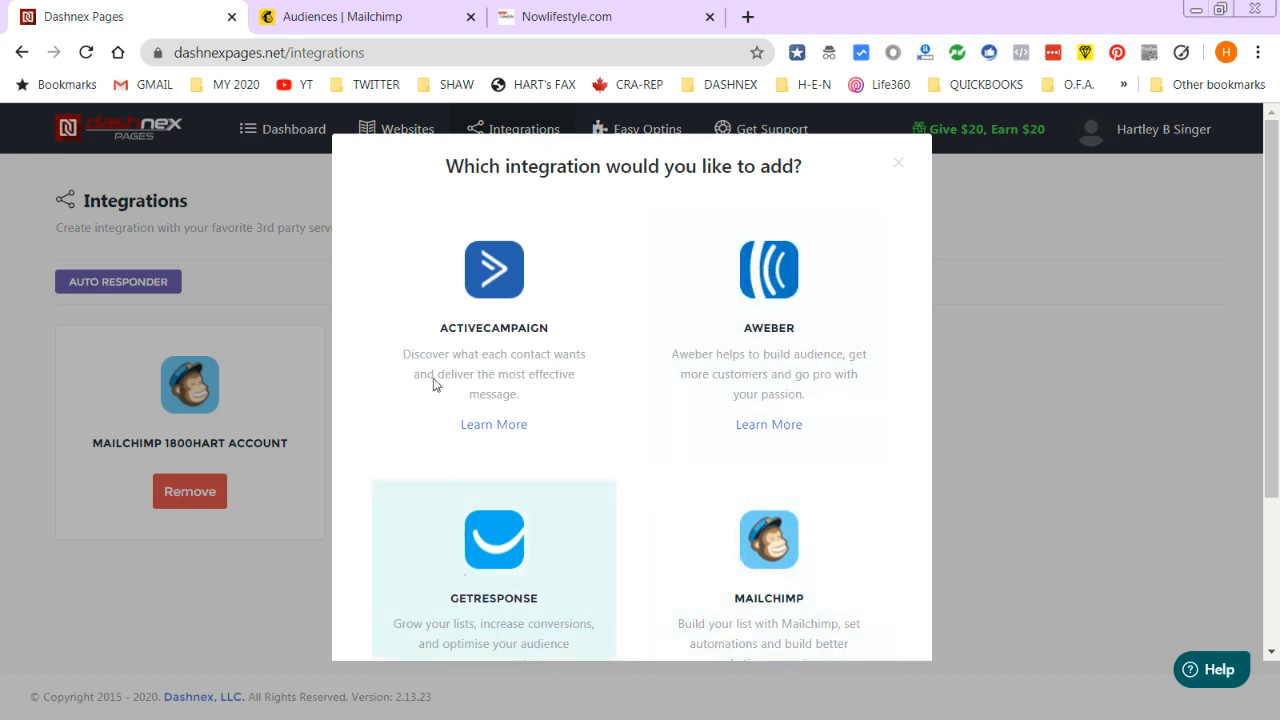
{"action": "scroll", "coordinate": [889, 397], "scroll_direction": "down", "scroll_amount": 2}
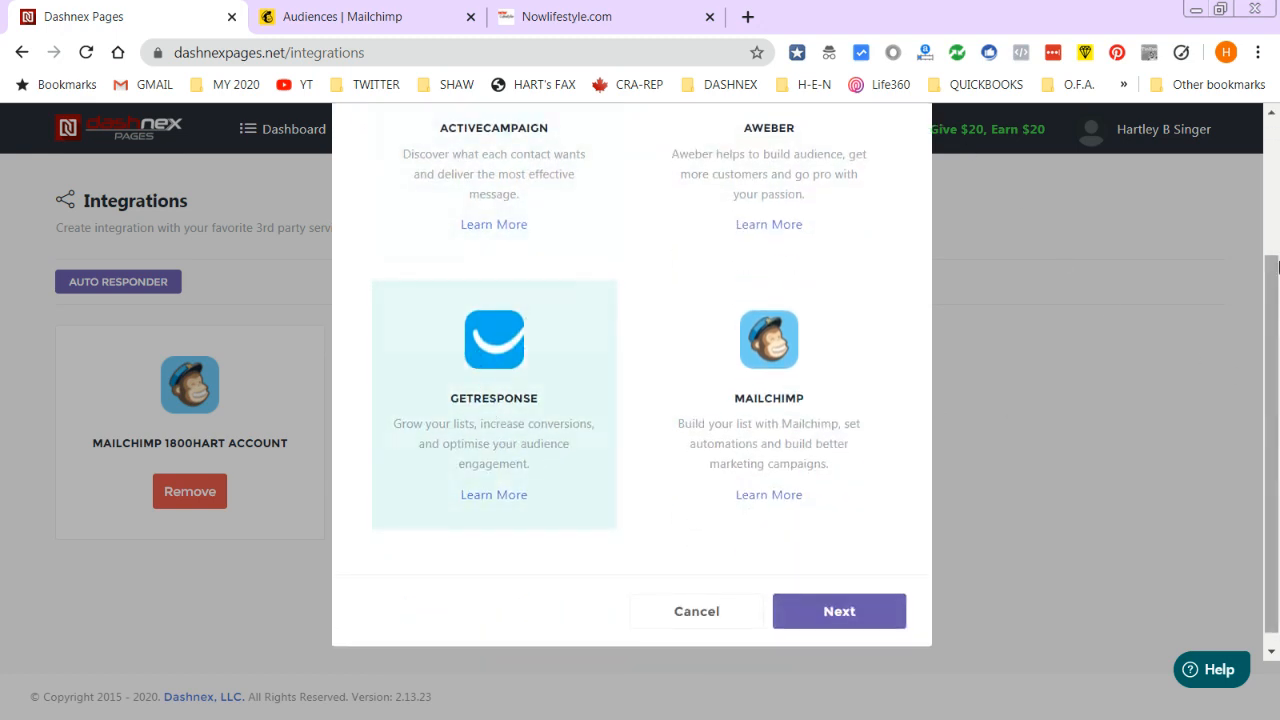
{"action": "left_click", "coordinate": [771, 337]}
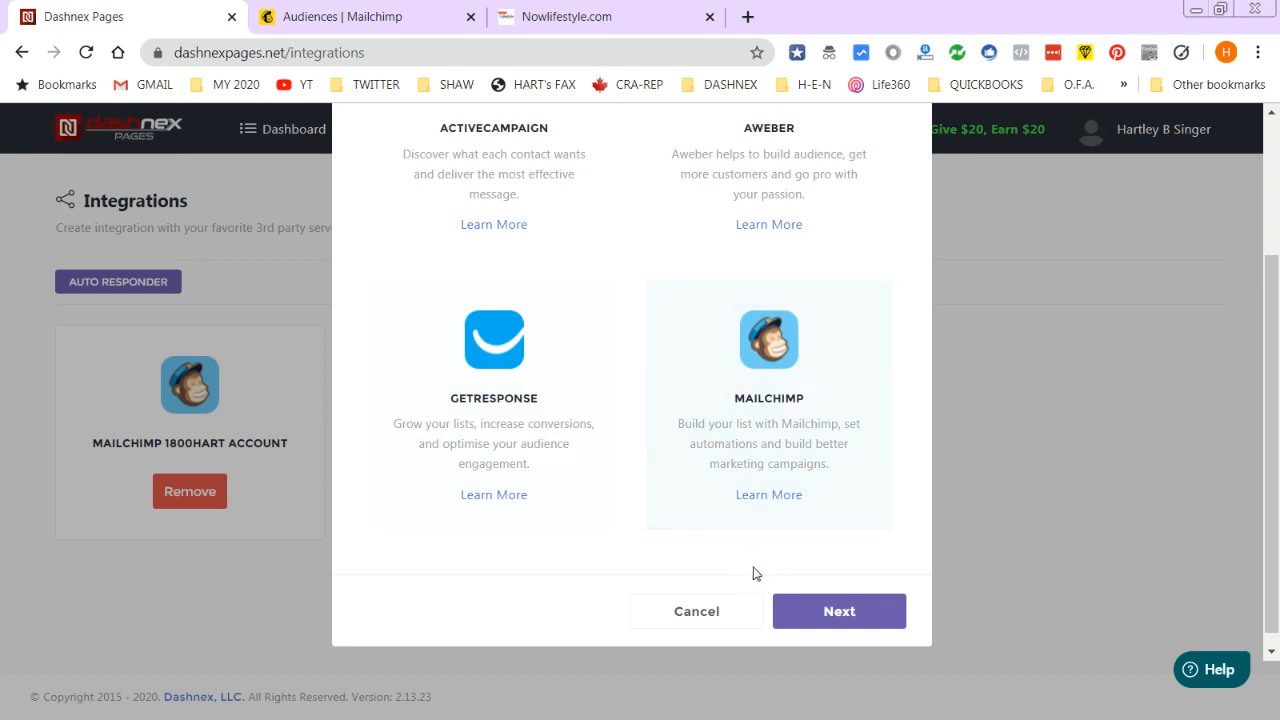
{"action": "scroll", "coordinate": [750, 445], "scroll_direction": "up", "scroll_amount": 1}
{"action": "left_click", "coordinate": [760, 448]}
{"action": "scroll", "coordinate": [785, 520], "scroll_direction": "down", "scroll_amount": 2}
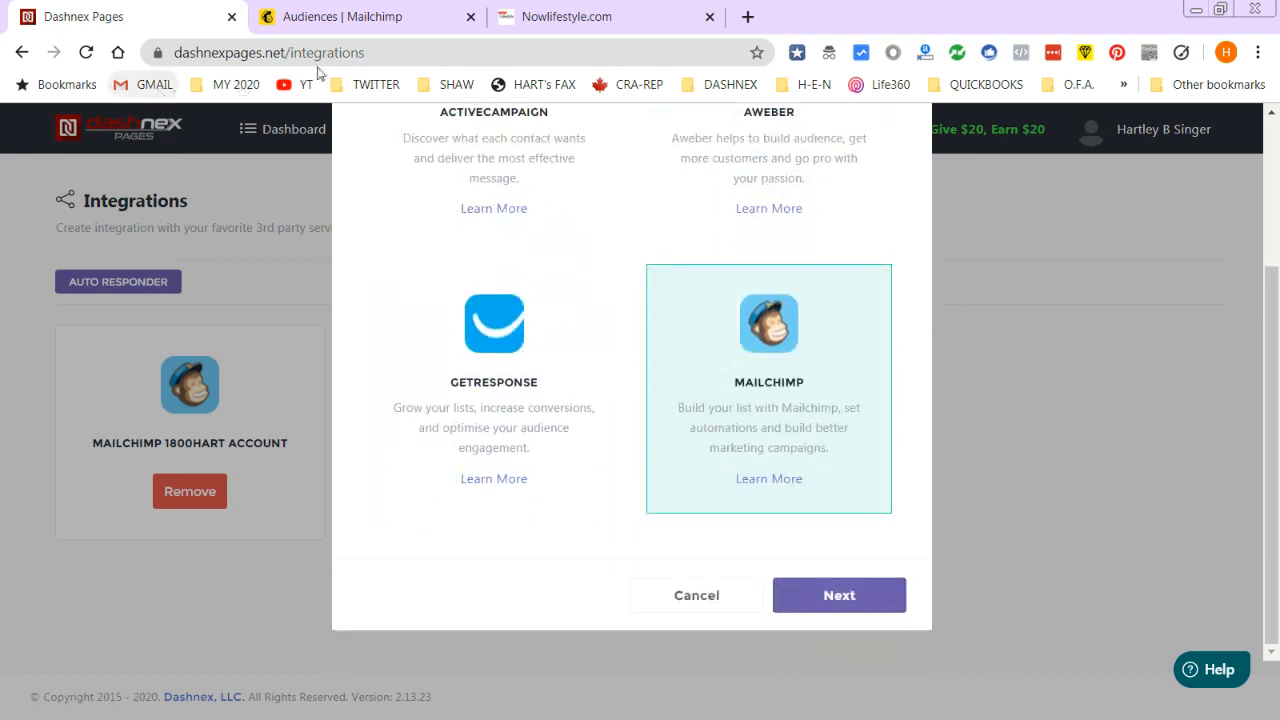
{"action": "left_click", "coordinate": [831, 595]}
- Name the integration MAILCHIMP-TWOTWO, then go to Mailchimp to find the API key
{"action": "left_click", "coordinate": [456, 262]}
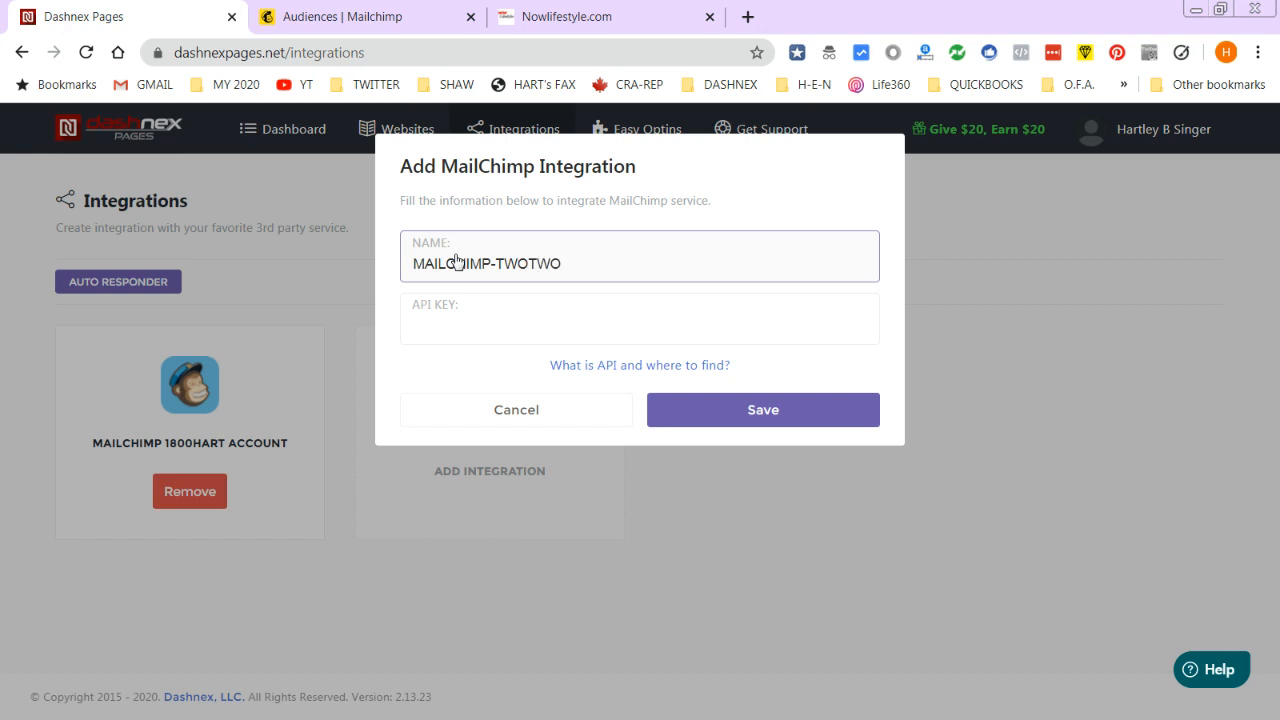
{"action": "left_click", "coordinate": [447, 322]}
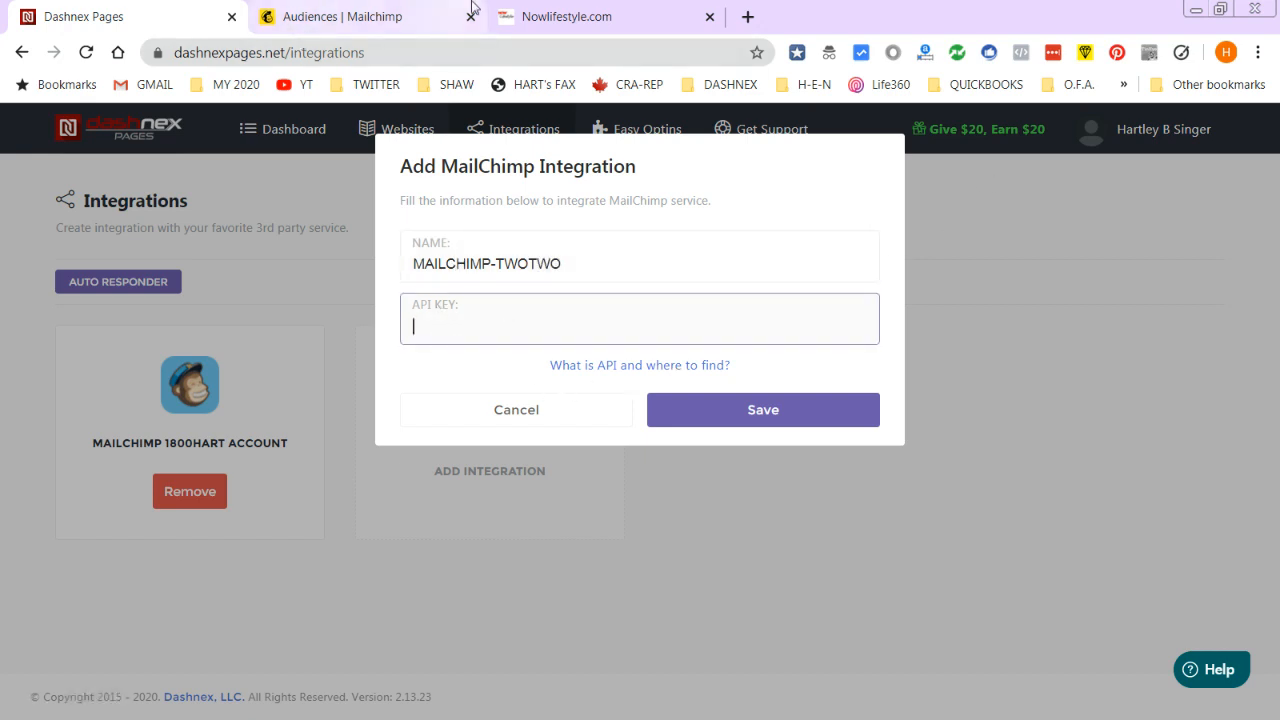
{"action": "left_click", "coordinate": [371, 12]}
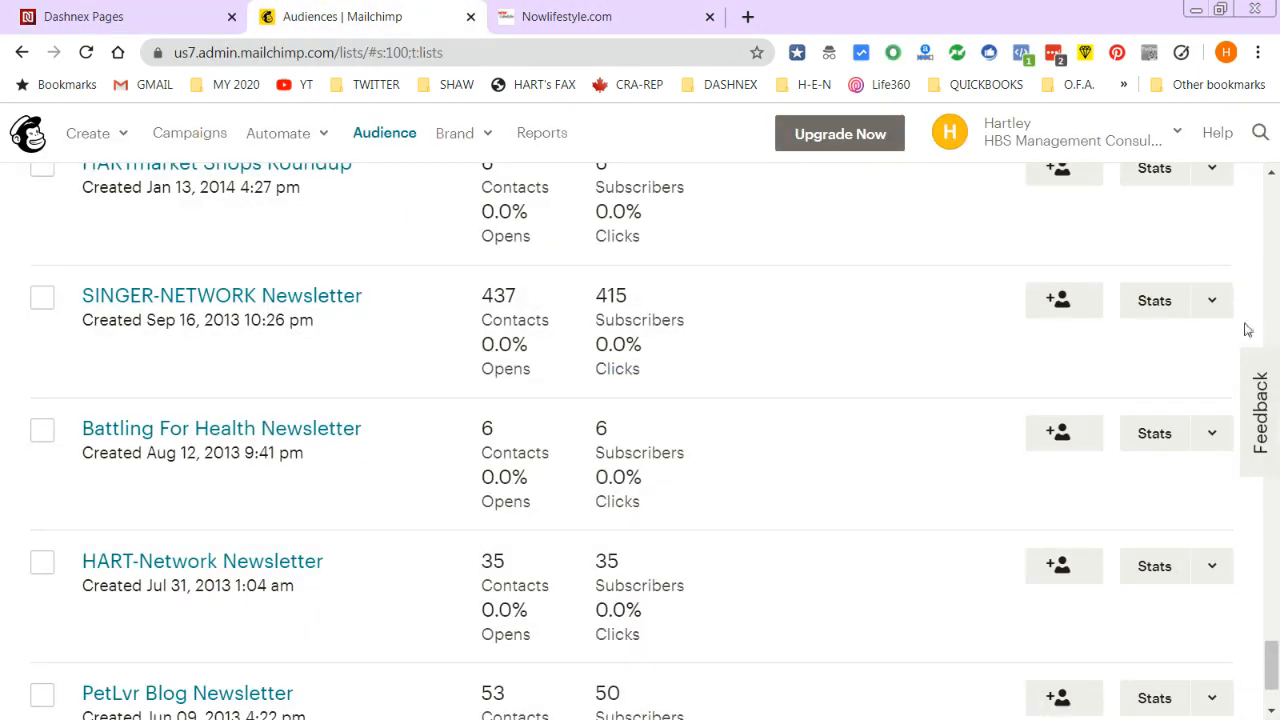
- Open the Mailchimp Account page from the account menu
{"action": "scroll", "coordinate": [1245, 562], "scroll_direction": "down", "scroll_amount": 1}
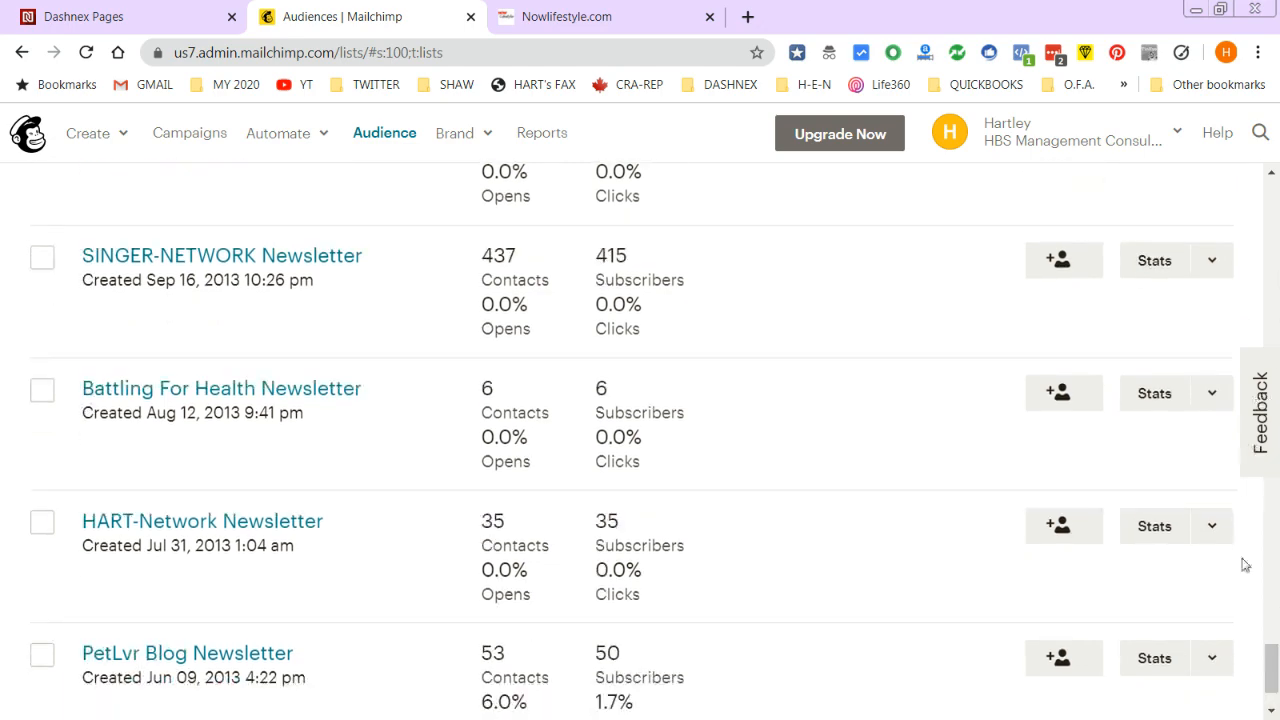
{"action": "left_click_drag", "start_coordinate": [1266, 682], "coordinate": [1266, 190]}
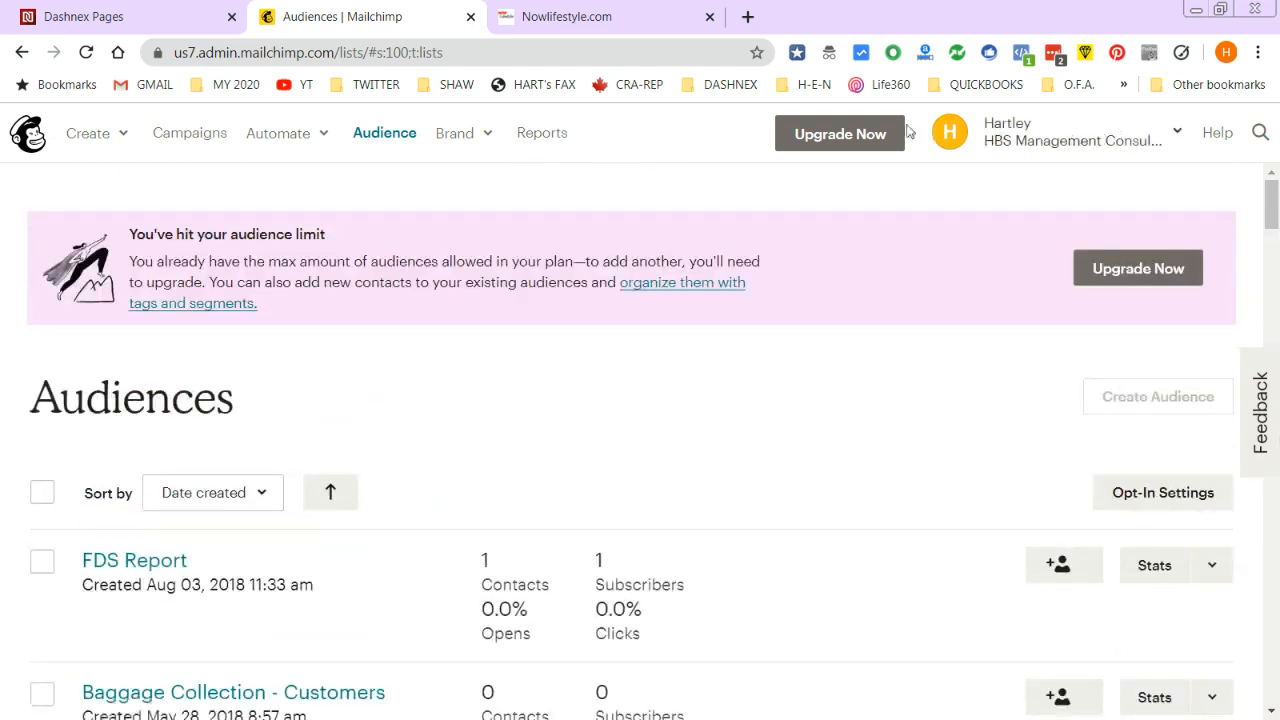
{"action": "left_click", "coordinate": [1176, 139]}
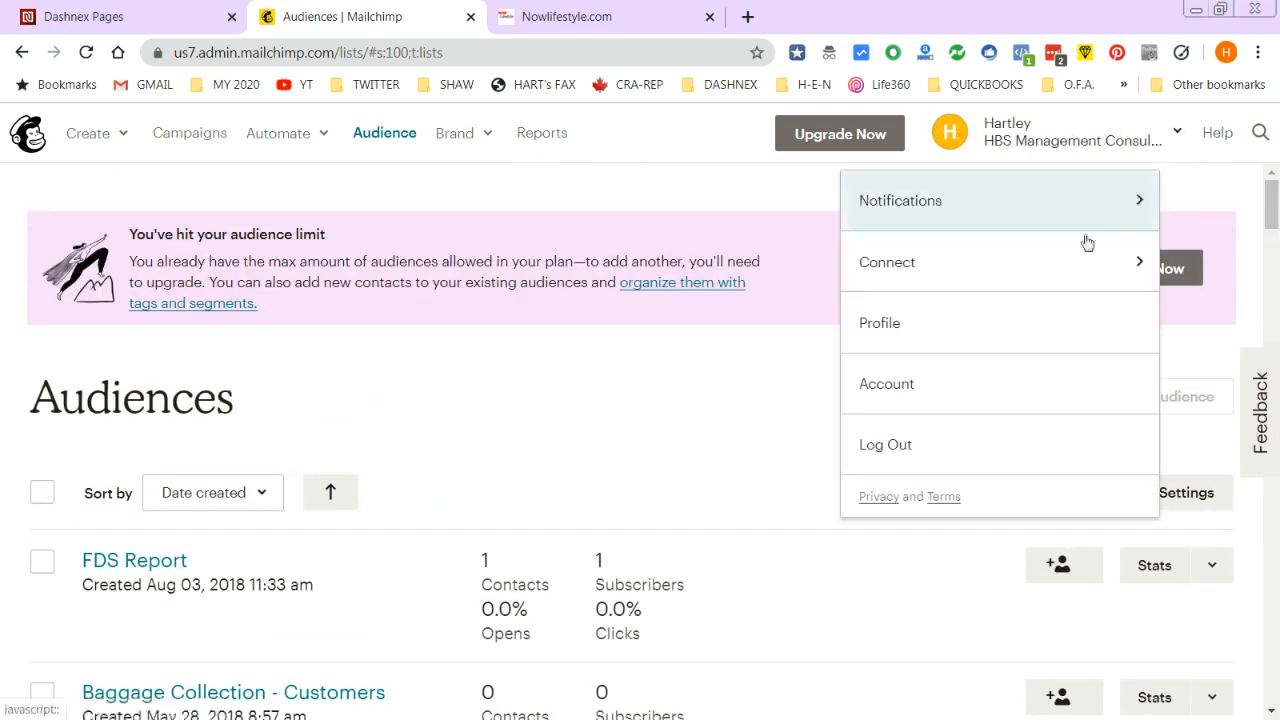
{"action": "left_click", "coordinate": [893, 386]}
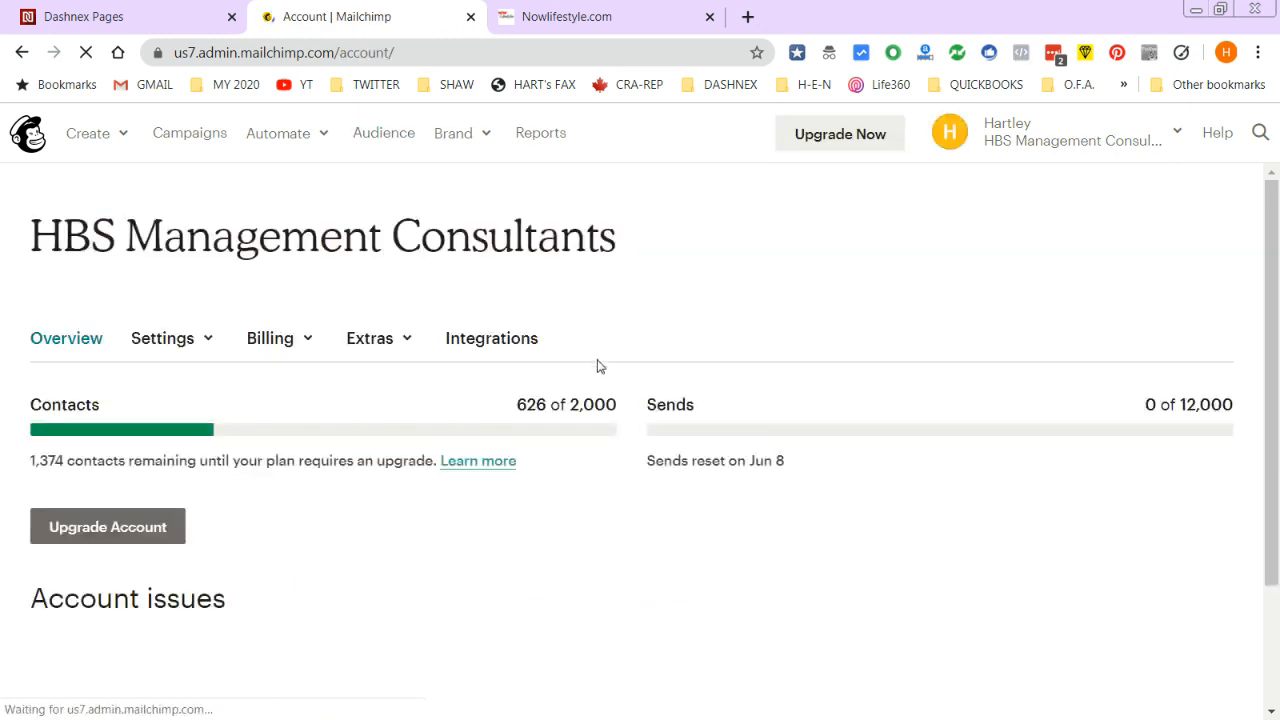
{"action": "scroll", "coordinate": [160, 460], "scroll_direction": "down", "scroll_amount": 2}
{"action": "scroll", "coordinate": [168, 406], "scroll_direction": "up", "scroll_amount": 2}
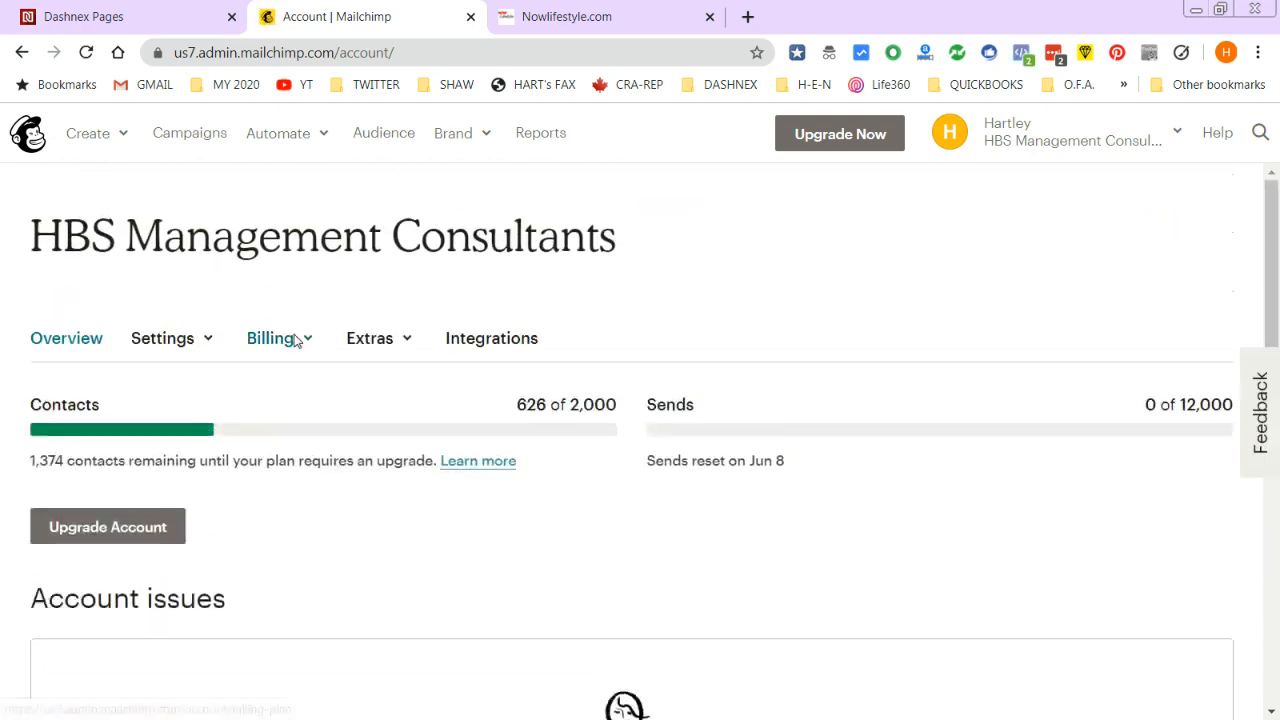
- Open Extras > API keys, review Your API keys, then return to Dashnex Pages
{"action": "left_click", "coordinate": [410, 344]}
{"action": "left_click", "coordinate": [419, 430]}
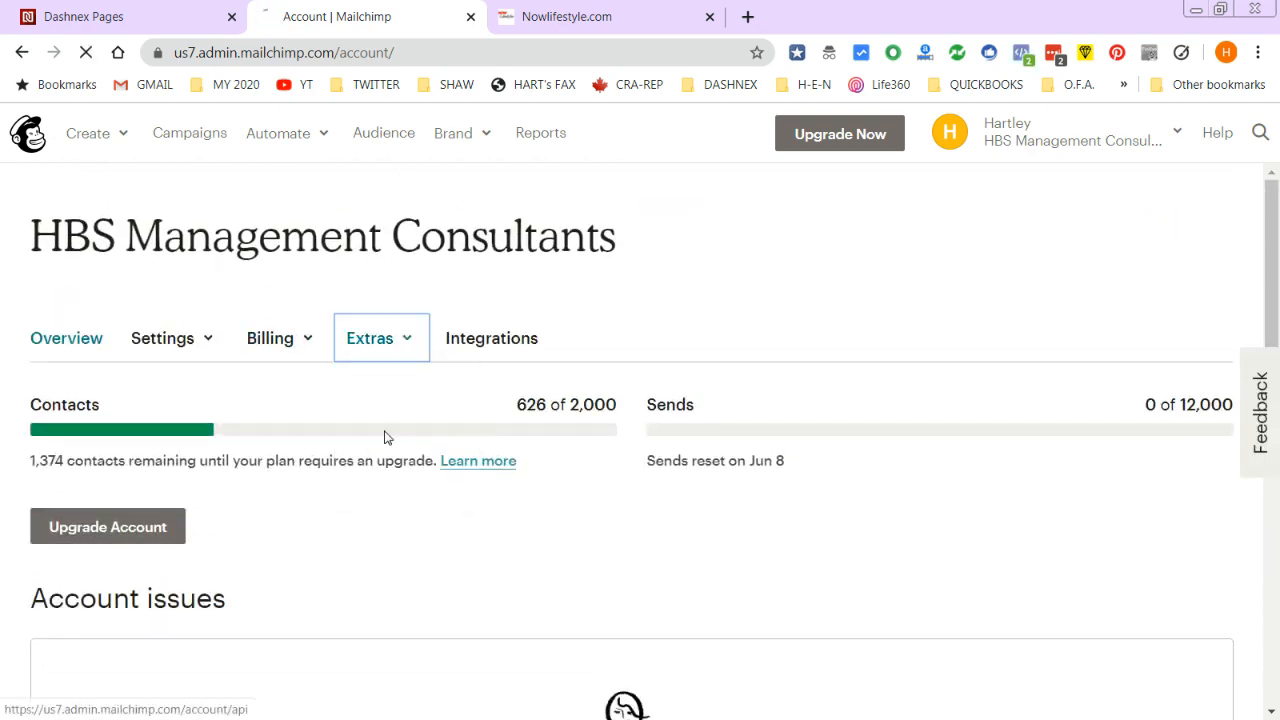
{"action": "scroll", "coordinate": [428, 475], "scroll_direction": "down", "scroll_amount": 4}
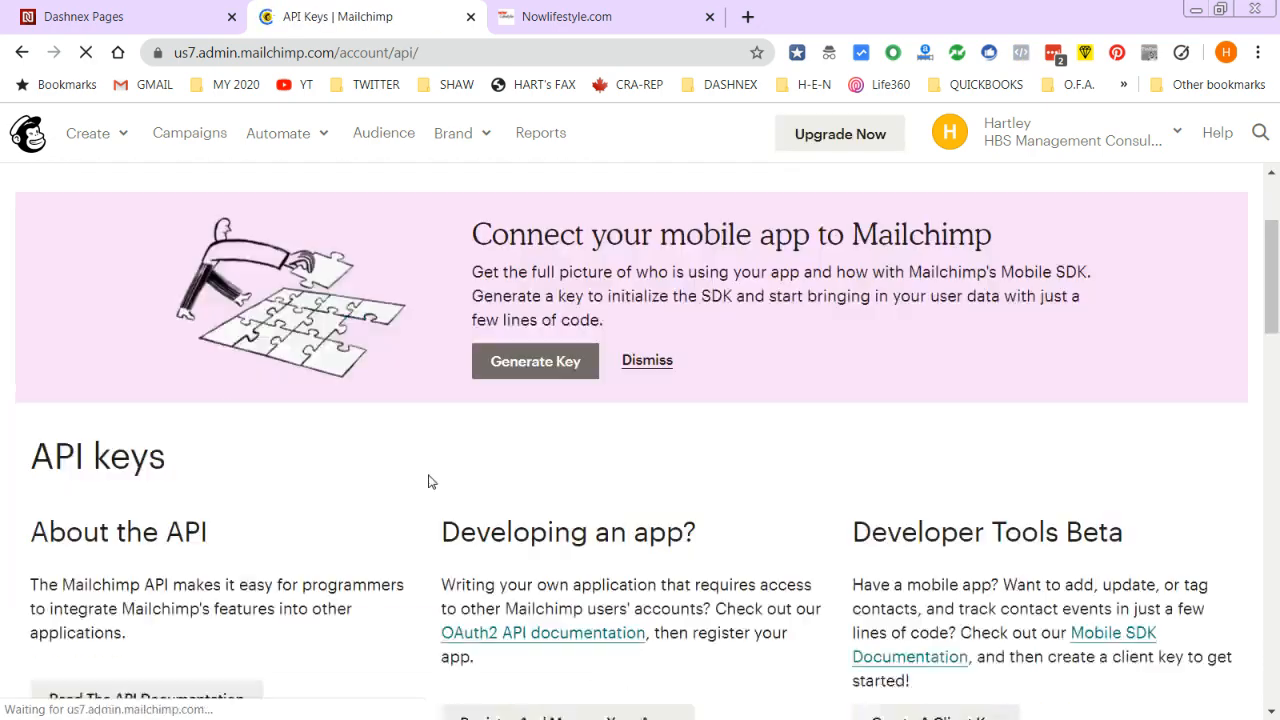
{"action": "scroll", "coordinate": [428, 455], "scroll_direction": "down", "scroll_amount": 2}
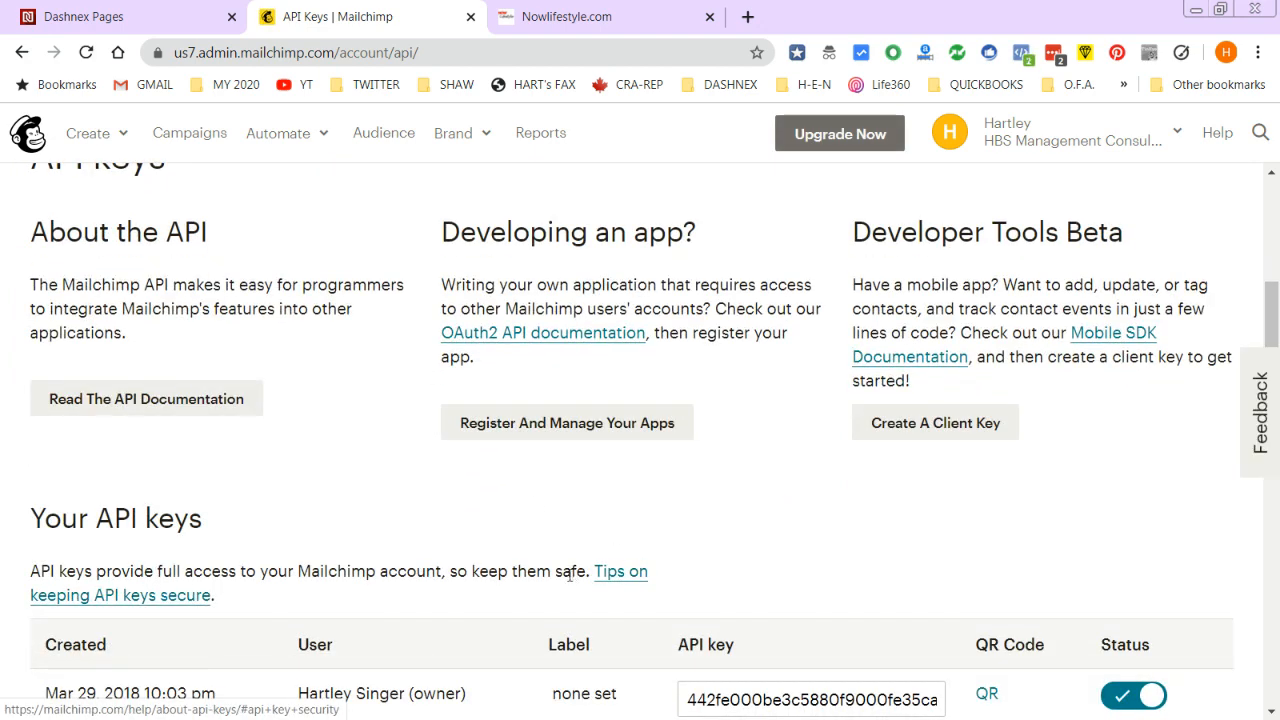
{"action": "scroll", "coordinate": [547, 579], "scroll_direction": "up", "scroll_amount": 1}
{"action": "scroll", "coordinate": [112, 596], "scroll_direction": "down", "scroll_amount": 2}
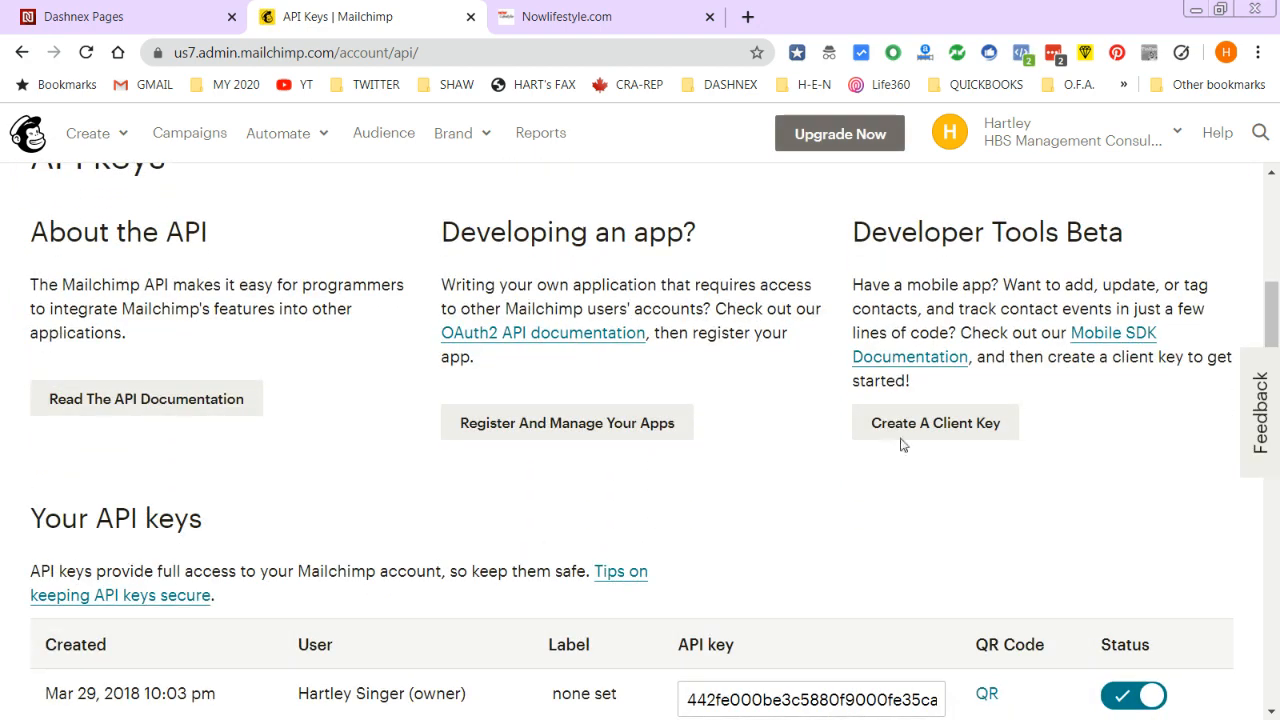
{"action": "scroll", "coordinate": [877, 545], "scroll_direction": "up", "scroll_amount": 1}
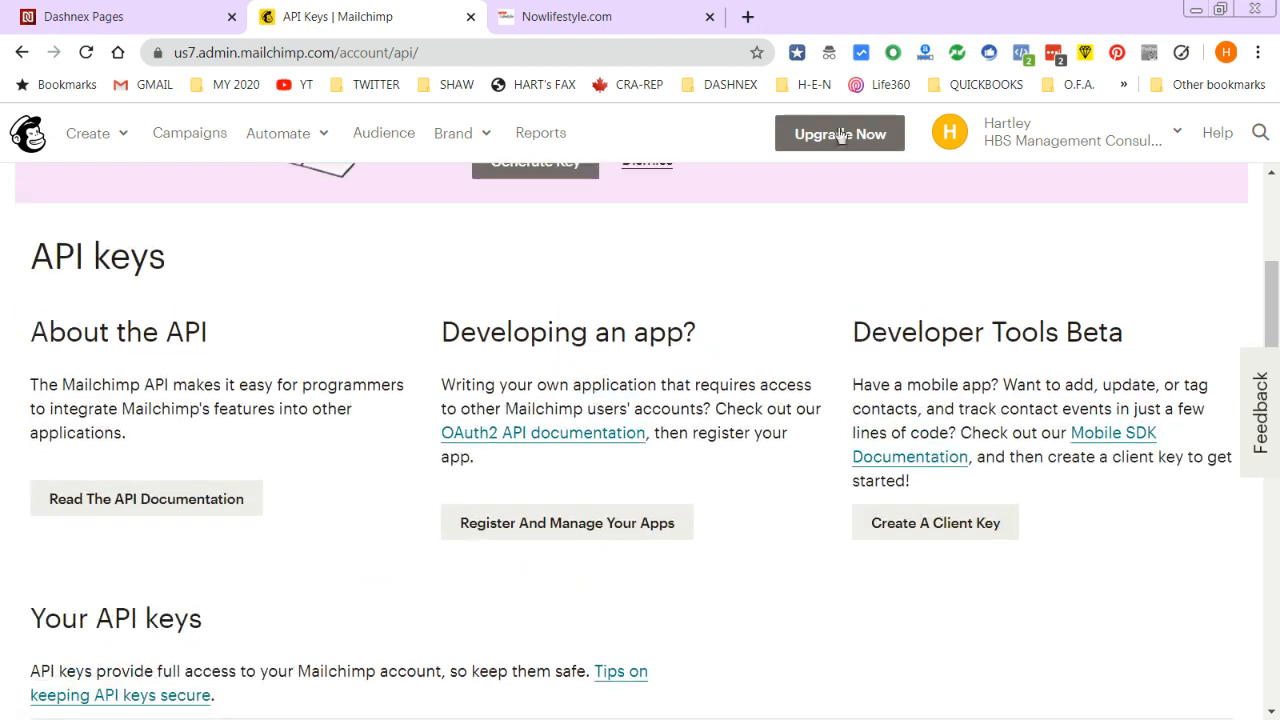
{"action": "left_click", "coordinate": [90, 16]}
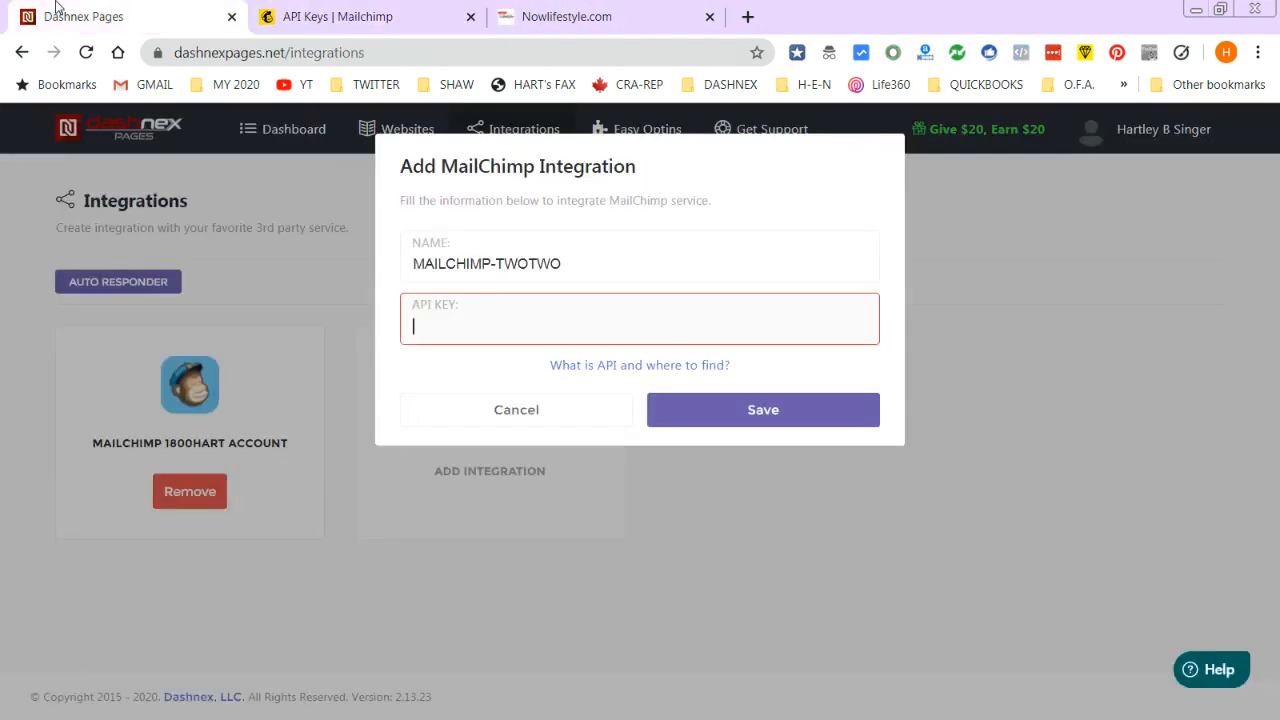
- Cancel the unsaved MAILCHIMP-TWOTWO integration and switch to SendShark's Campaign List
{"action": "left_click", "coordinate": [450, 328]}
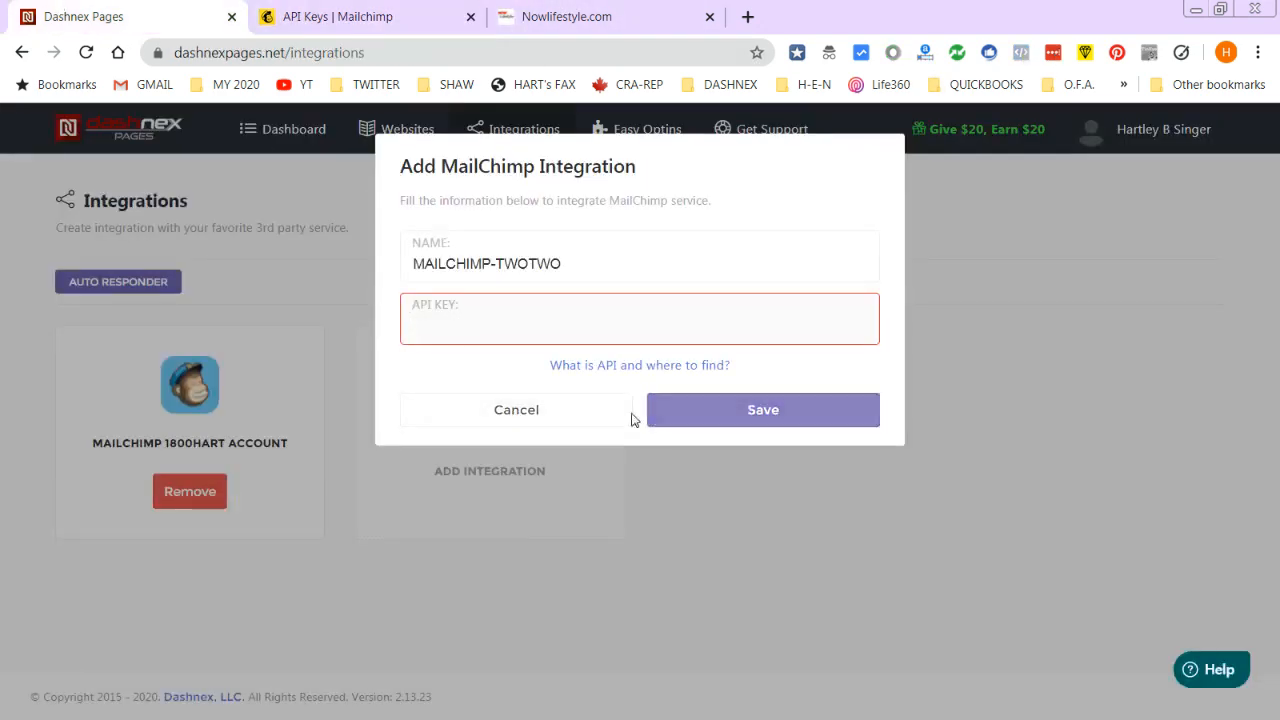
{"action": "left_click", "coordinate": [554, 414]}
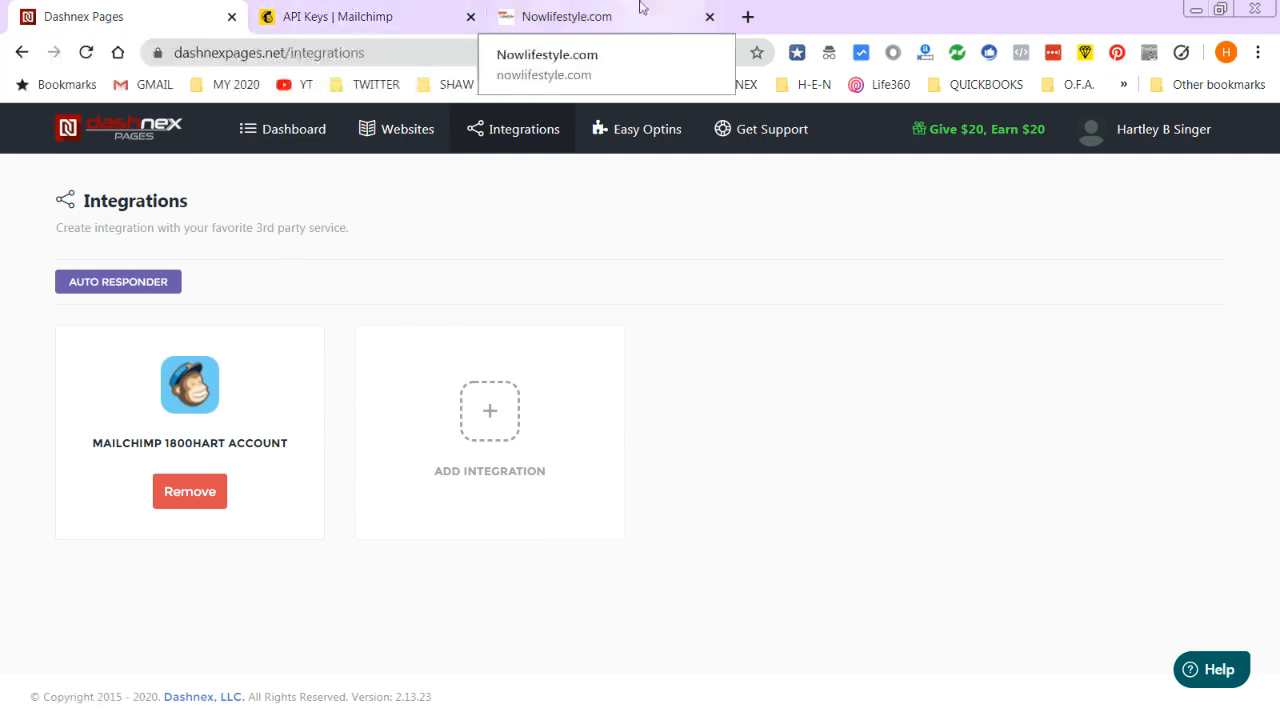
{"action": "left_click", "coordinate": [606, 12]}
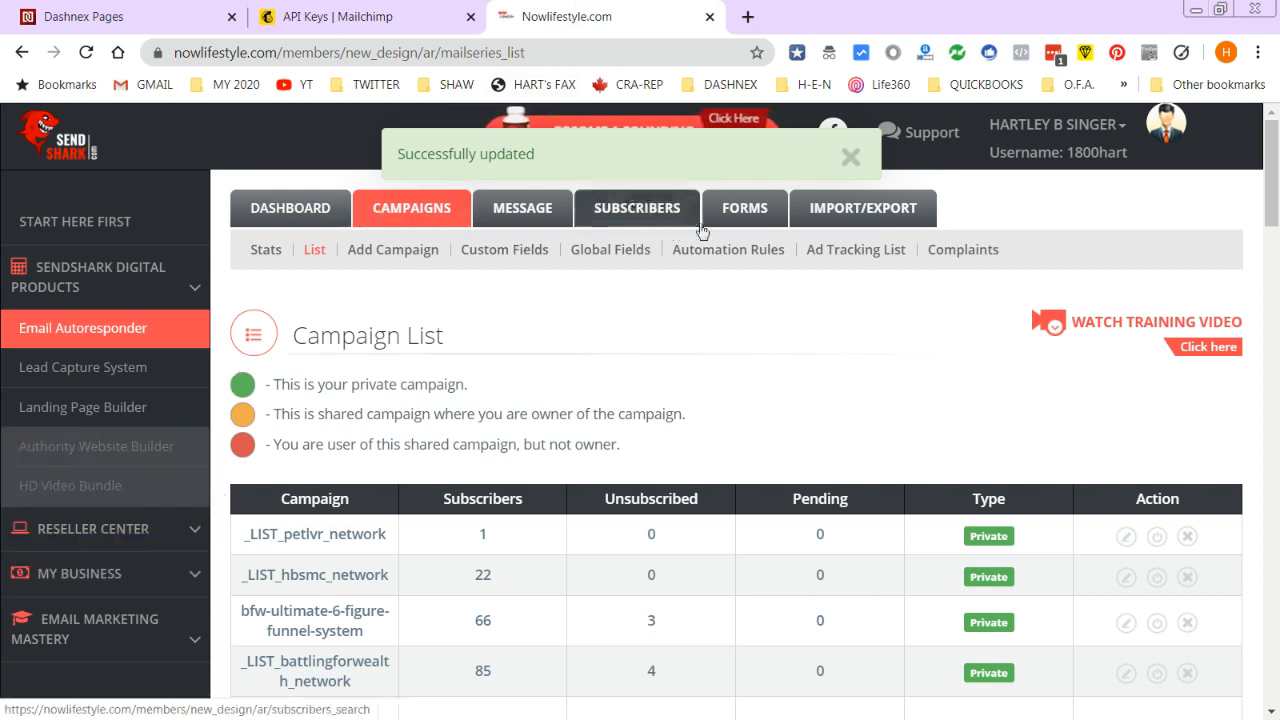
- In SendShark Forms, select the Singer-Network campaign and start a new form with Create Form
{"action": "left_click", "coordinate": [745, 211]}
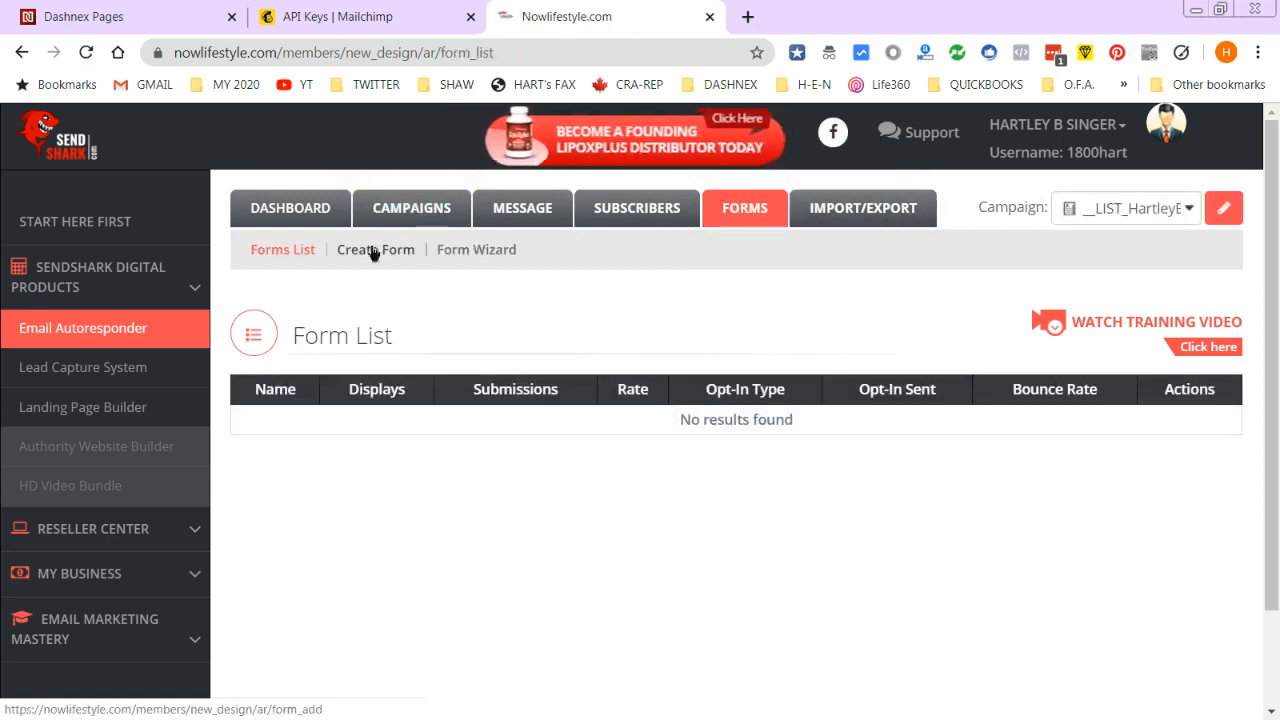
{"action": "left_click", "coordinate": [1190, 214]}
{"action": "left_click_drag", "start_coordinate": [1193, 320], "coordinate": [1191, 528]}
{"action": "left_click", "coordinate": [1032, 583]}
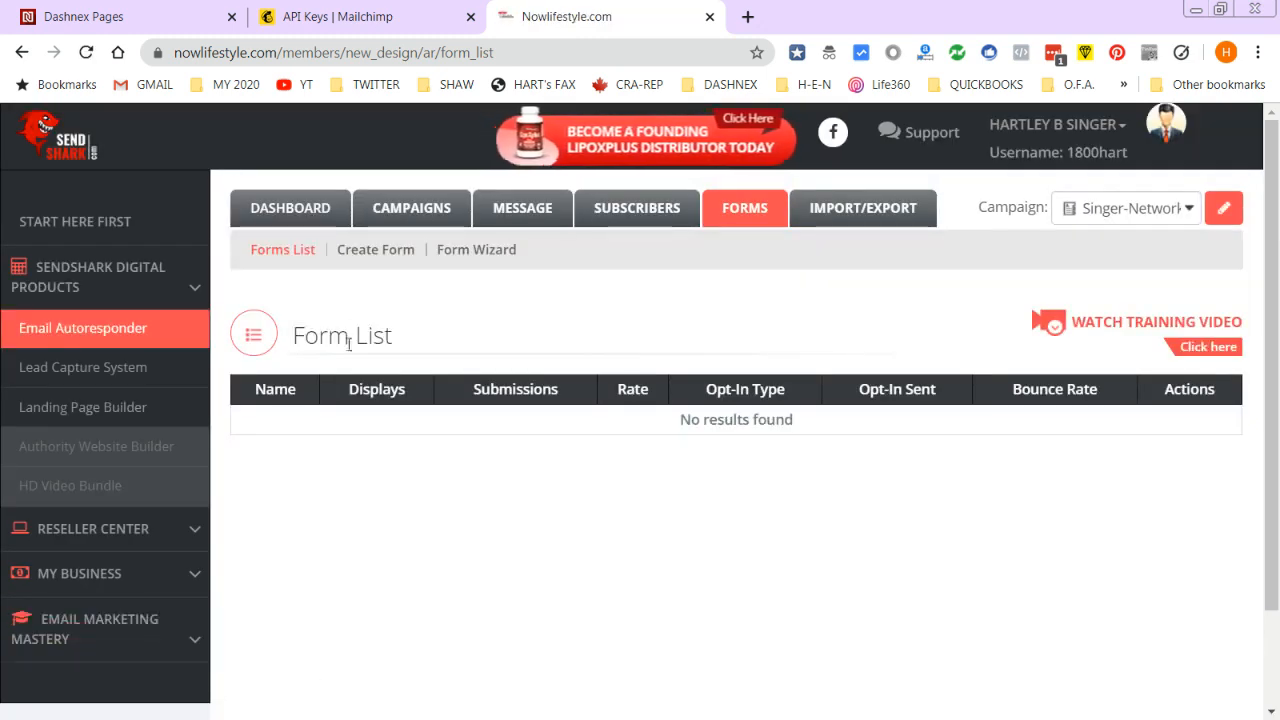
{"action": "left_click", "coordinate": [368, 251]}
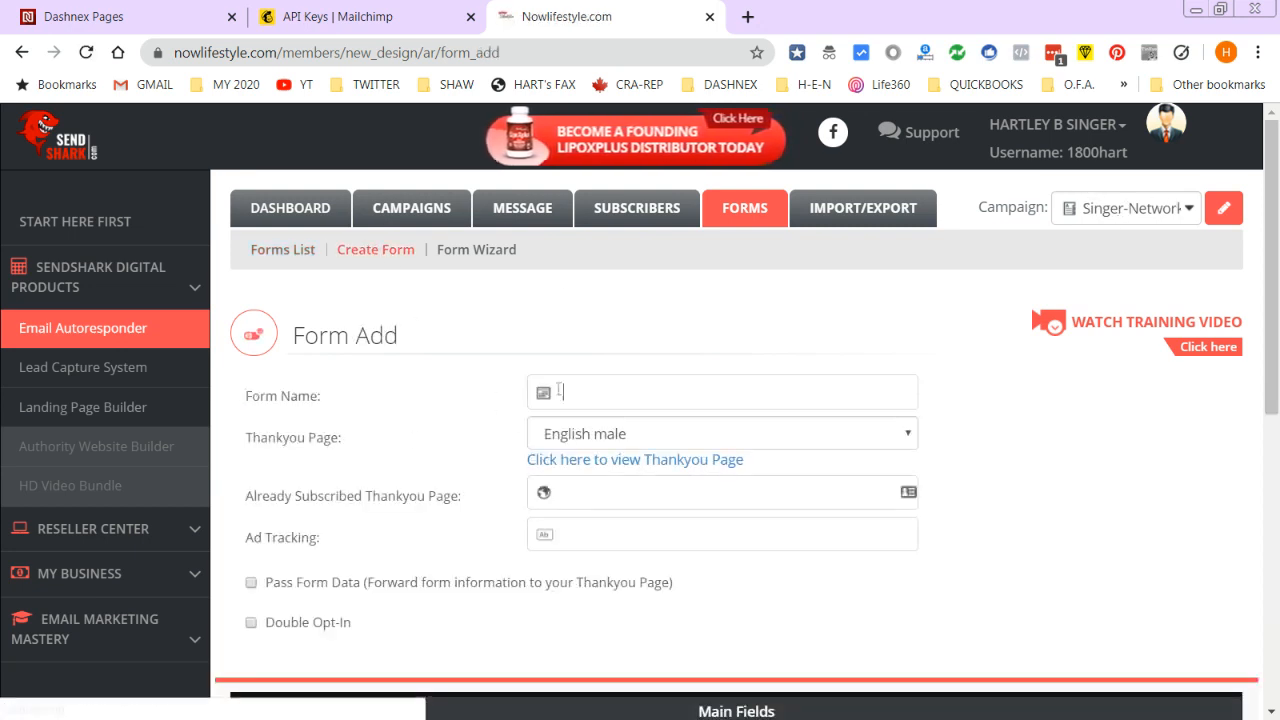
- Rename the SendShark form to 'Singer-Network.com Newsletter'
{"action": "left_click", "coordinate": [558, 389]}
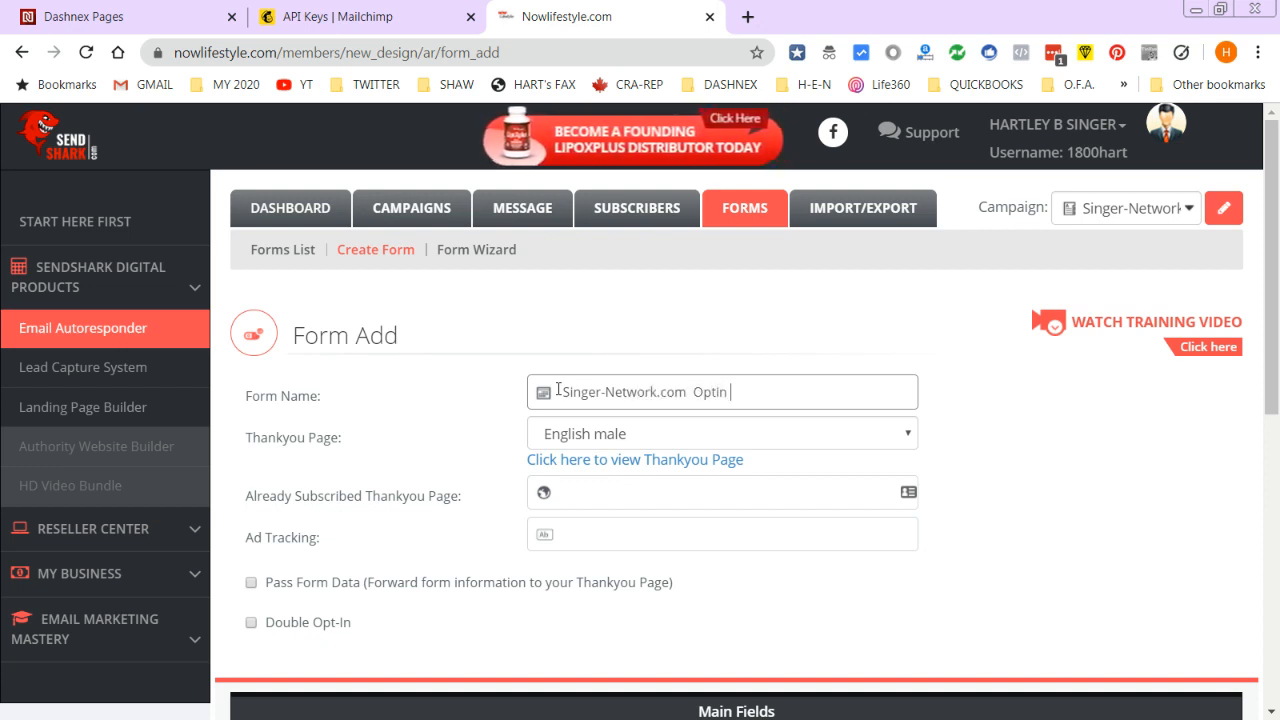
{"action": "key", "text": "BackSpace"}
{"action": "key", "text": "BackSpace"}
{"action": "key", "text": "BackSpace"}
{"action": "type", "text": "Newsletter"}
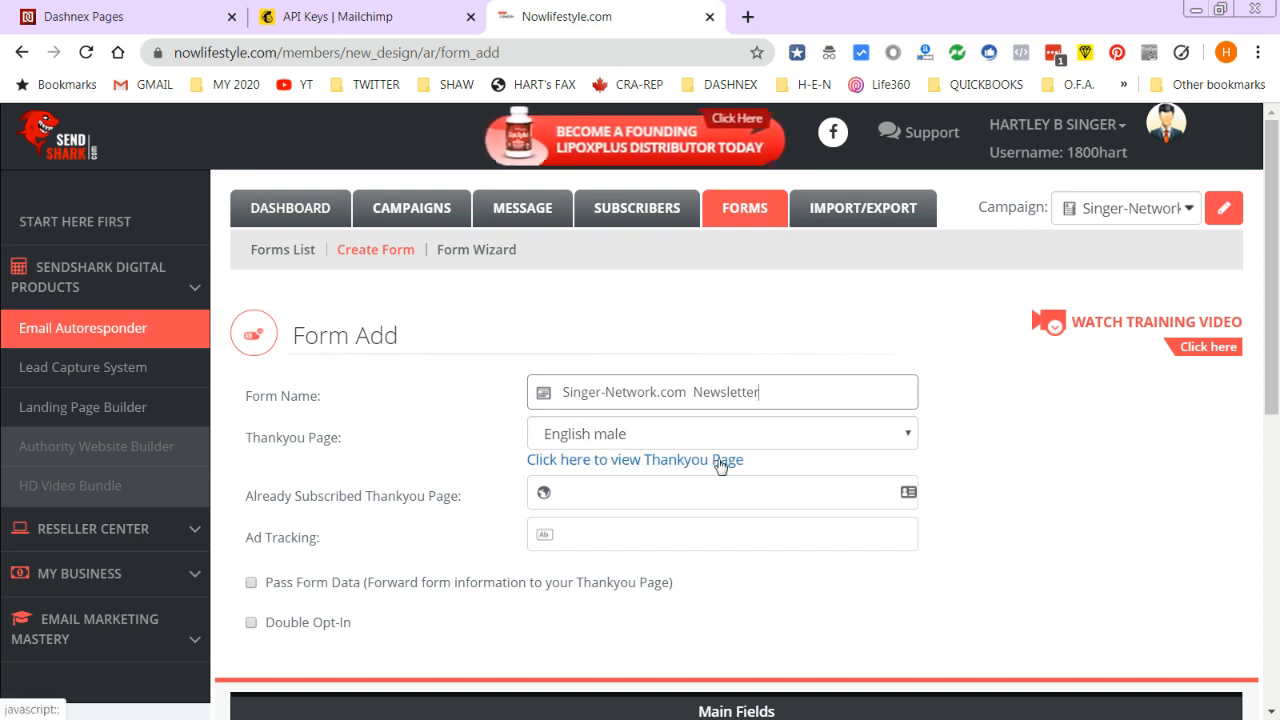
- Preview the thank-you page and play its audio message, then close the preview
{"action": "left_click", "coordinate": [613, 459]}
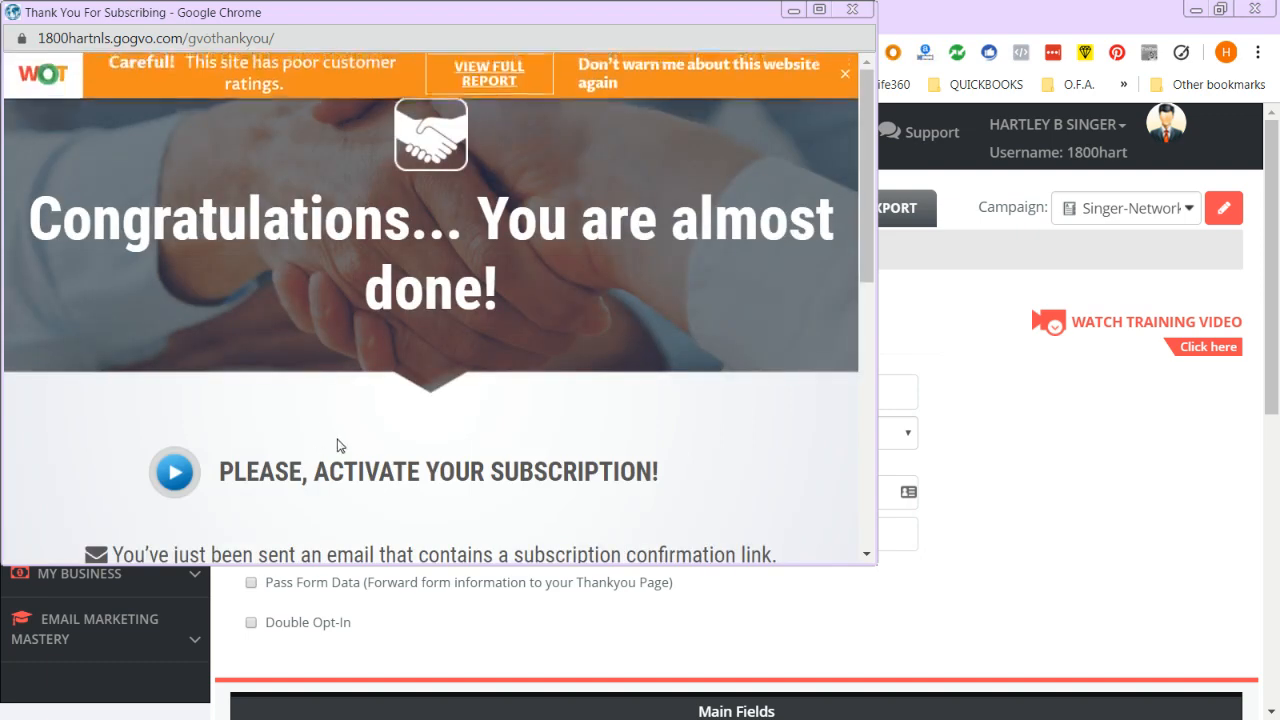
{"action": "left_click", "coordinate": [170, 472]}
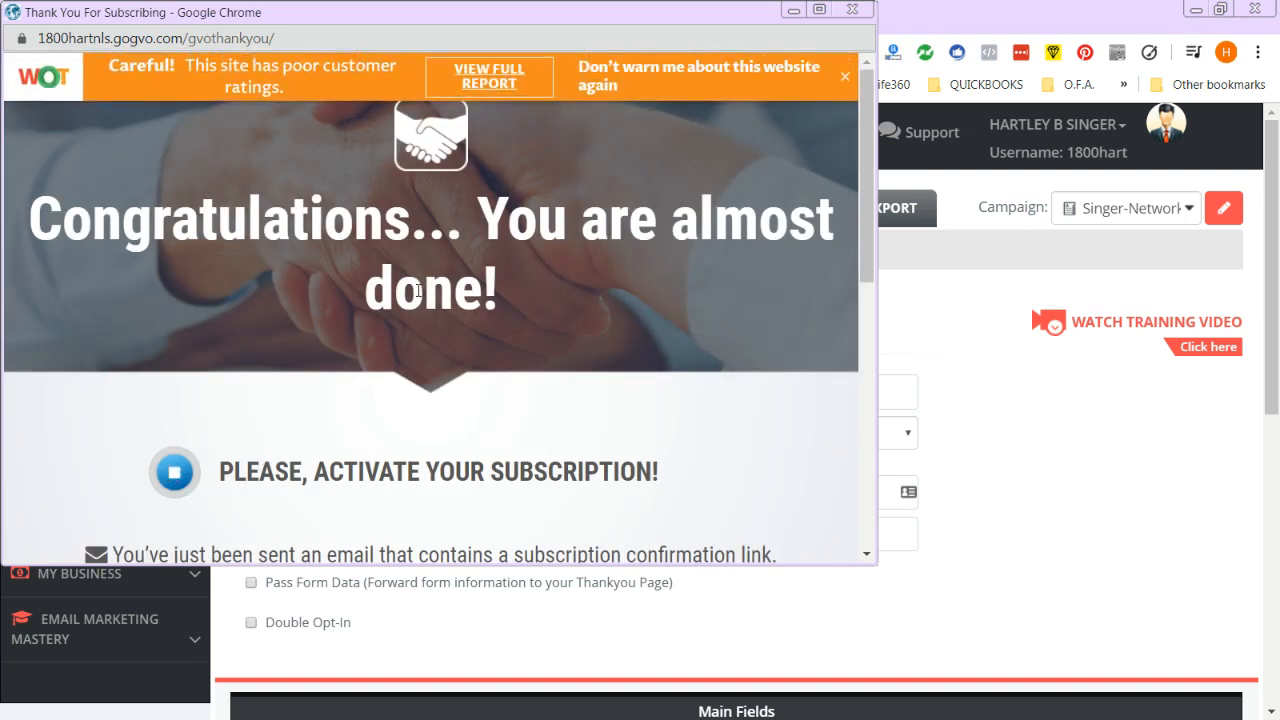
{"action": "left_click_drag", "start_coordinate": [408, 26], "coordinate": [638, 70]}
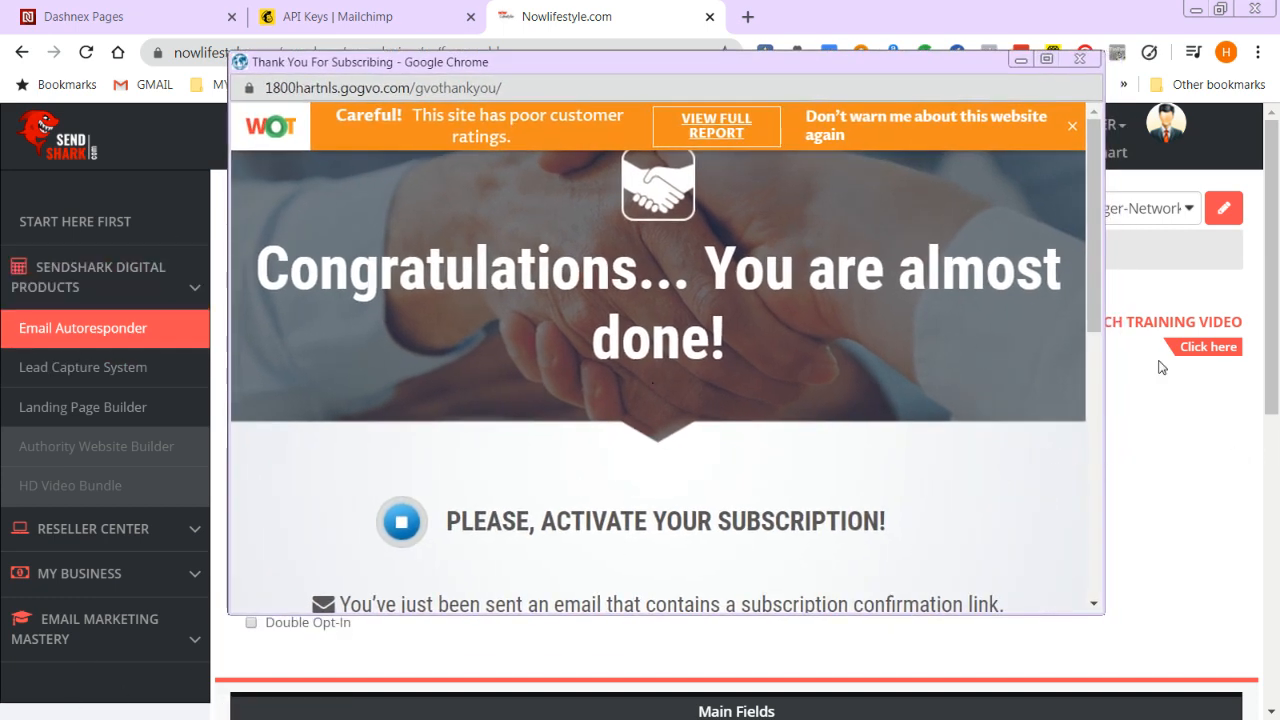
{"action": "left_click", "coordinate": [1073, 127]}
{"action": "left_click", "coordinate": [1078, 59]}
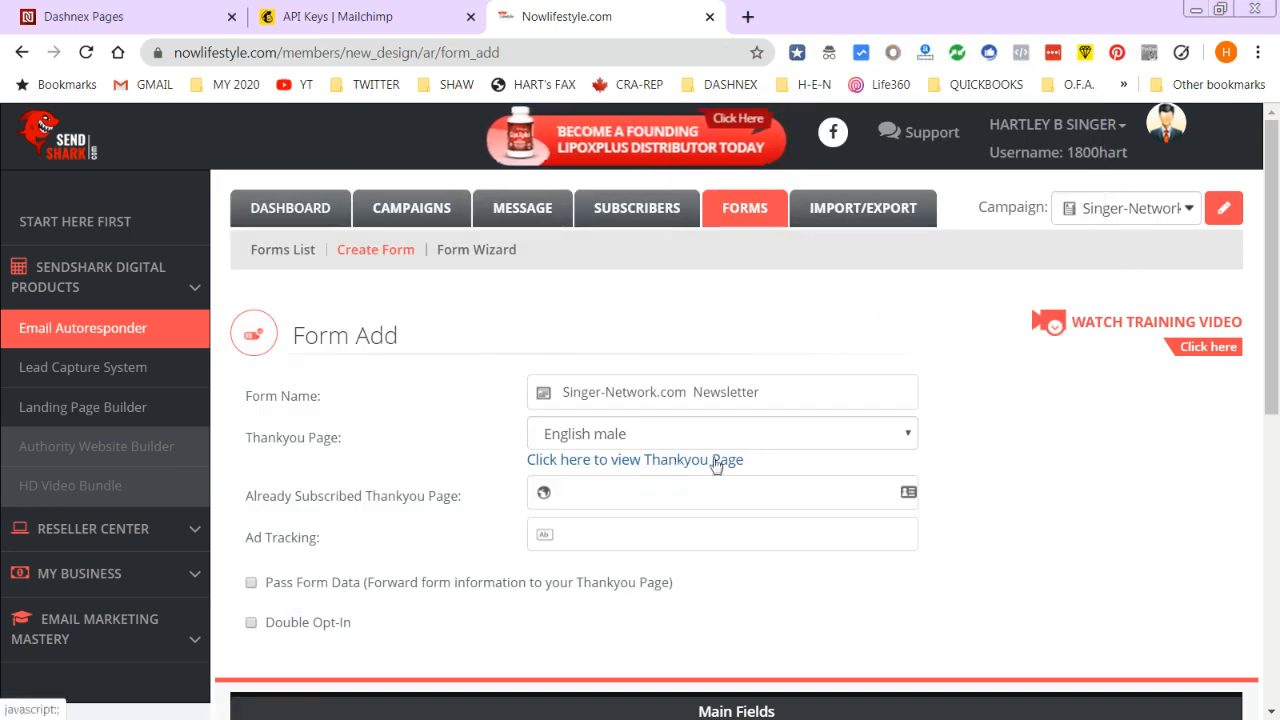
{"action": "left_click", "coordinate": [906, 434]}
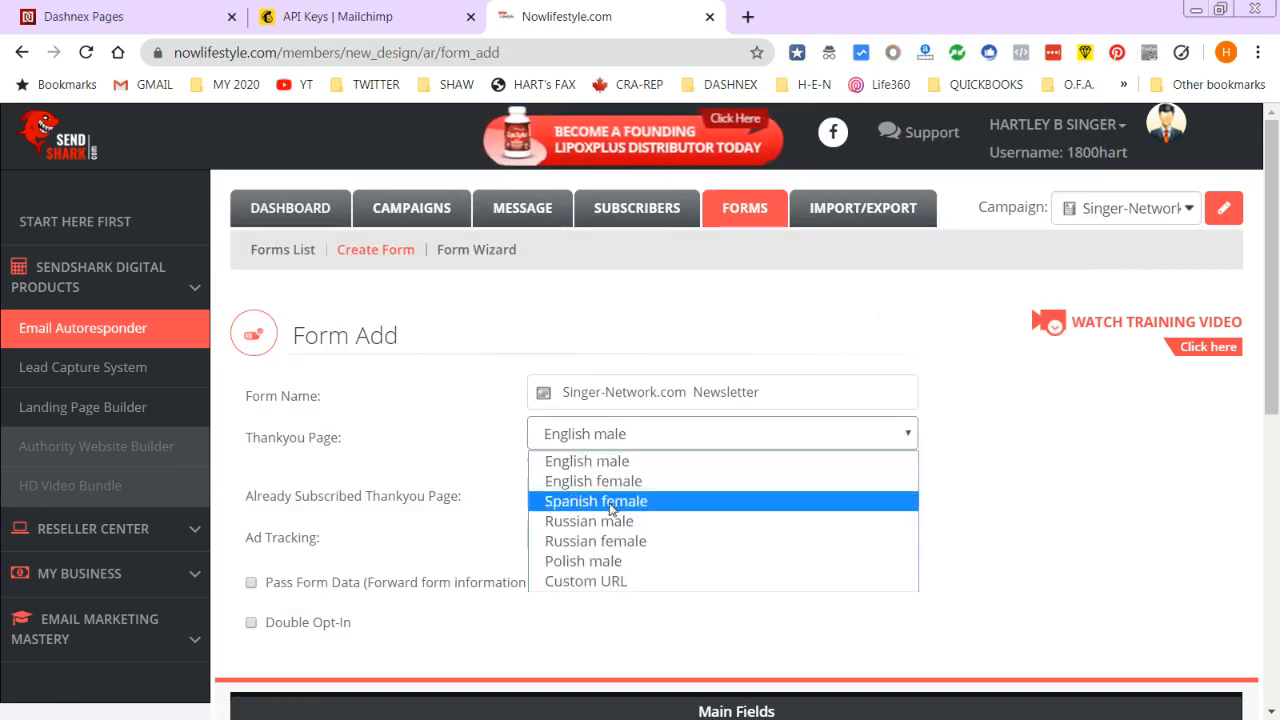
{"action": "left_click", "coordinate": [605, 583]}
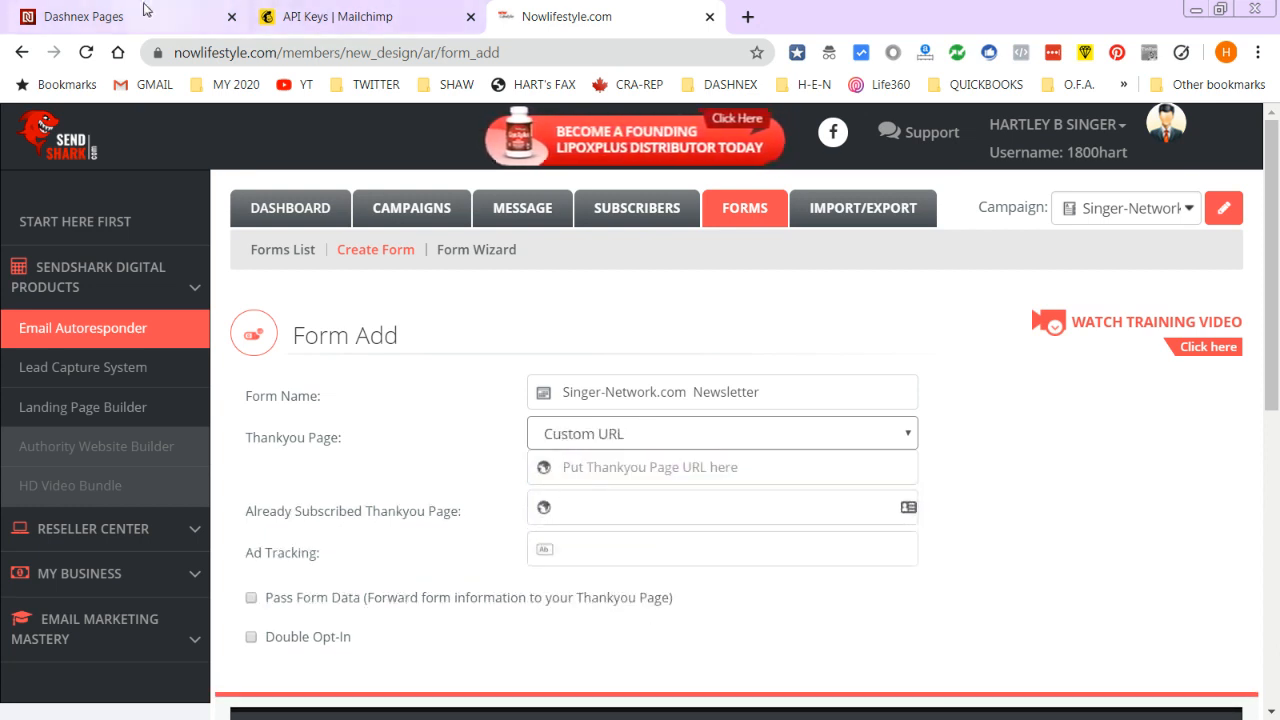
{"action": "left_click", "coordinate": [604, 505]}
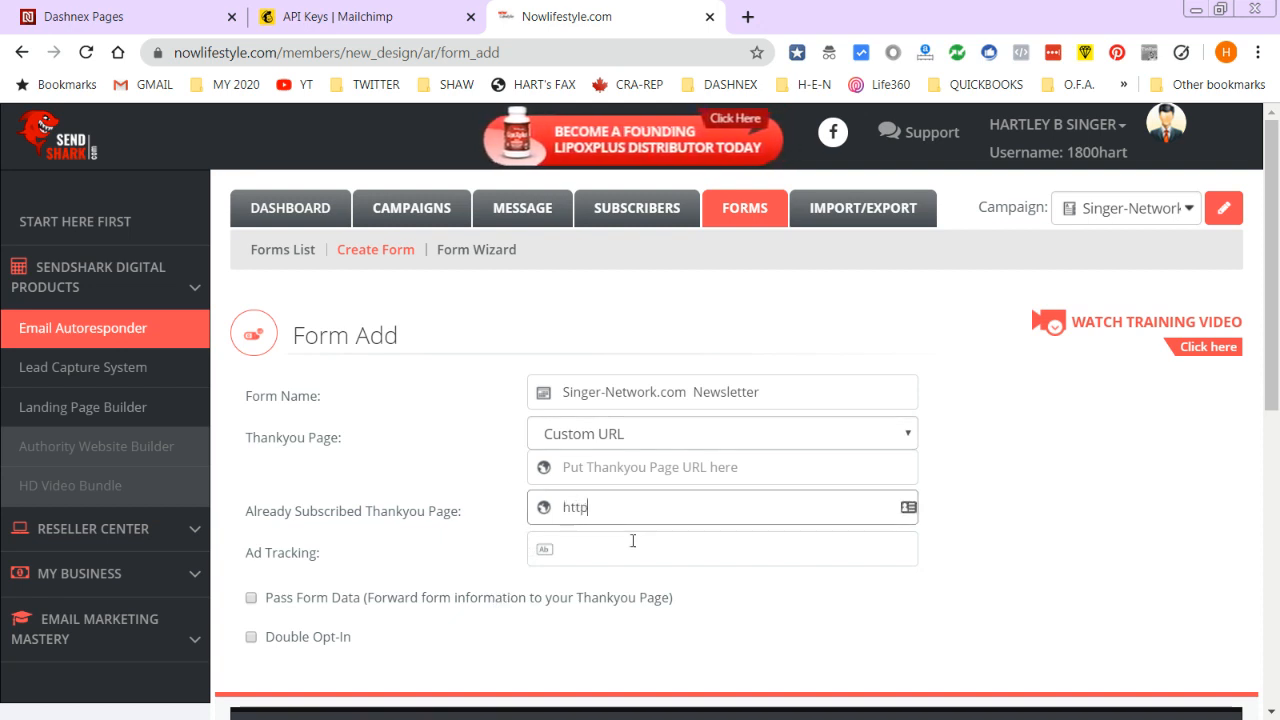
{"action": "type", "text": "https://Singer-Network.com"}
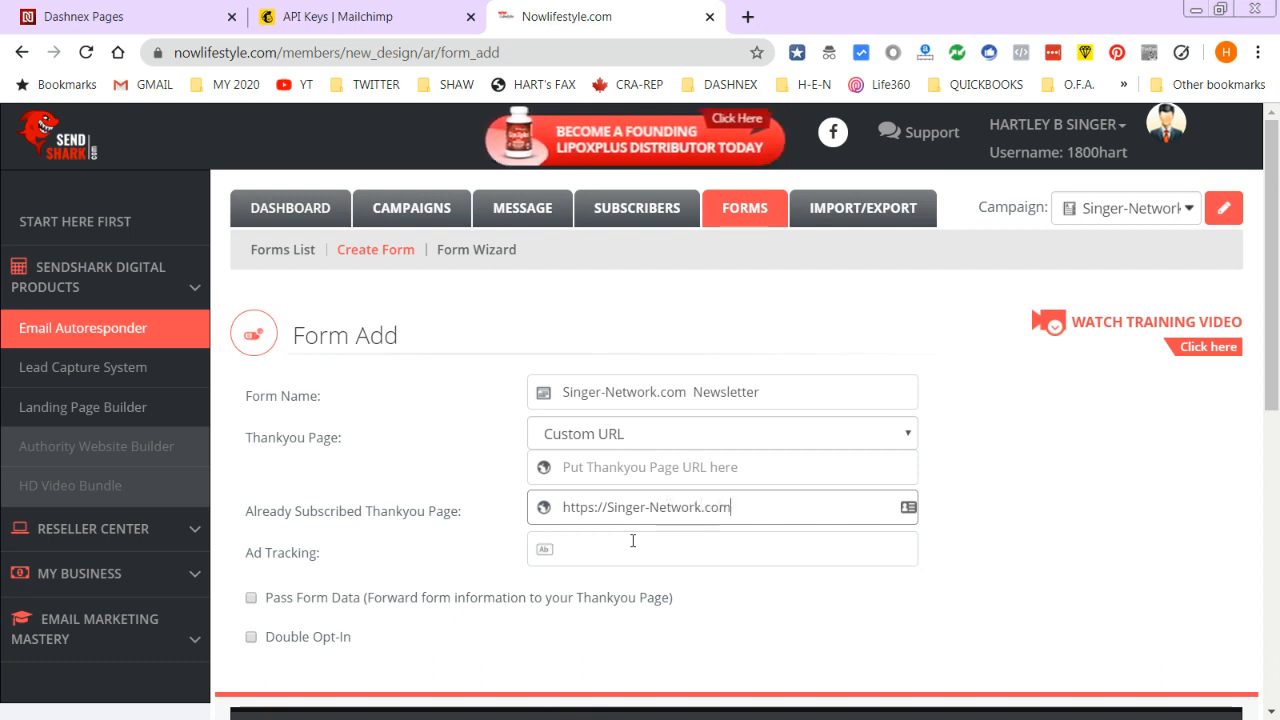
{"action": "left_click", "coordinate": [632, 541]}
{"action": "type", "text": "https://"}
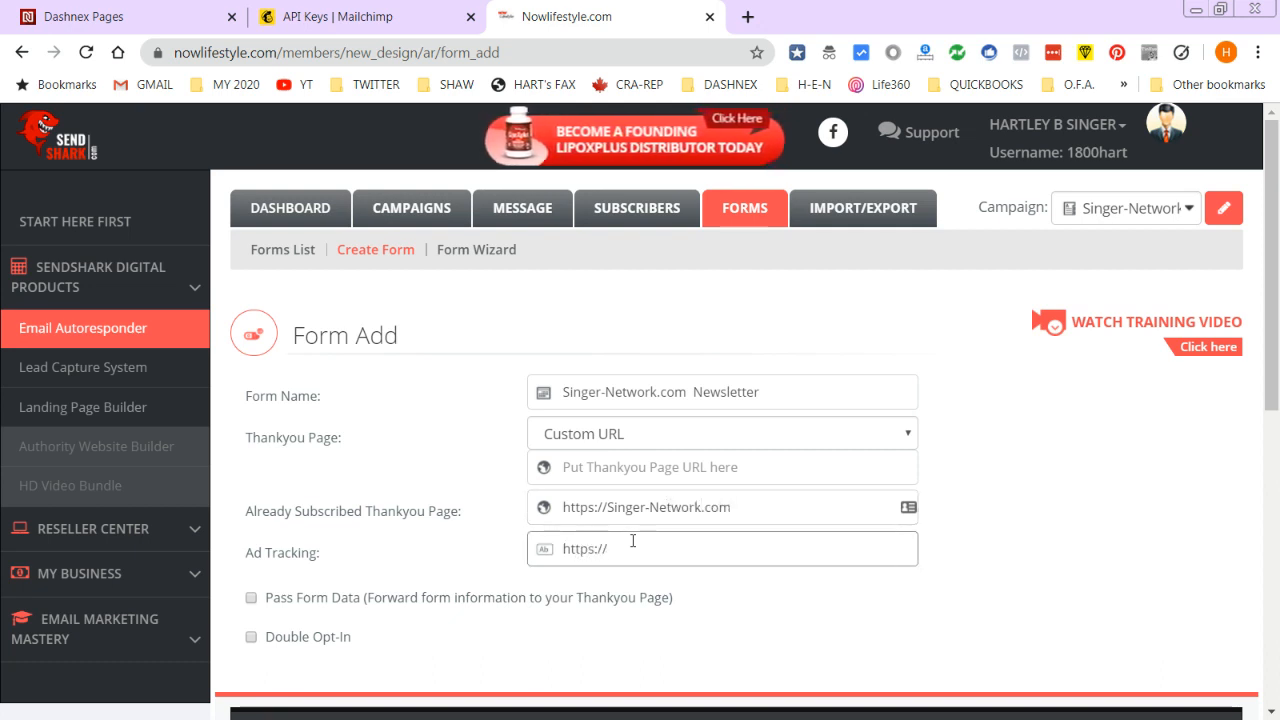
{"action": "type", "text": "Singer-Network.com"}
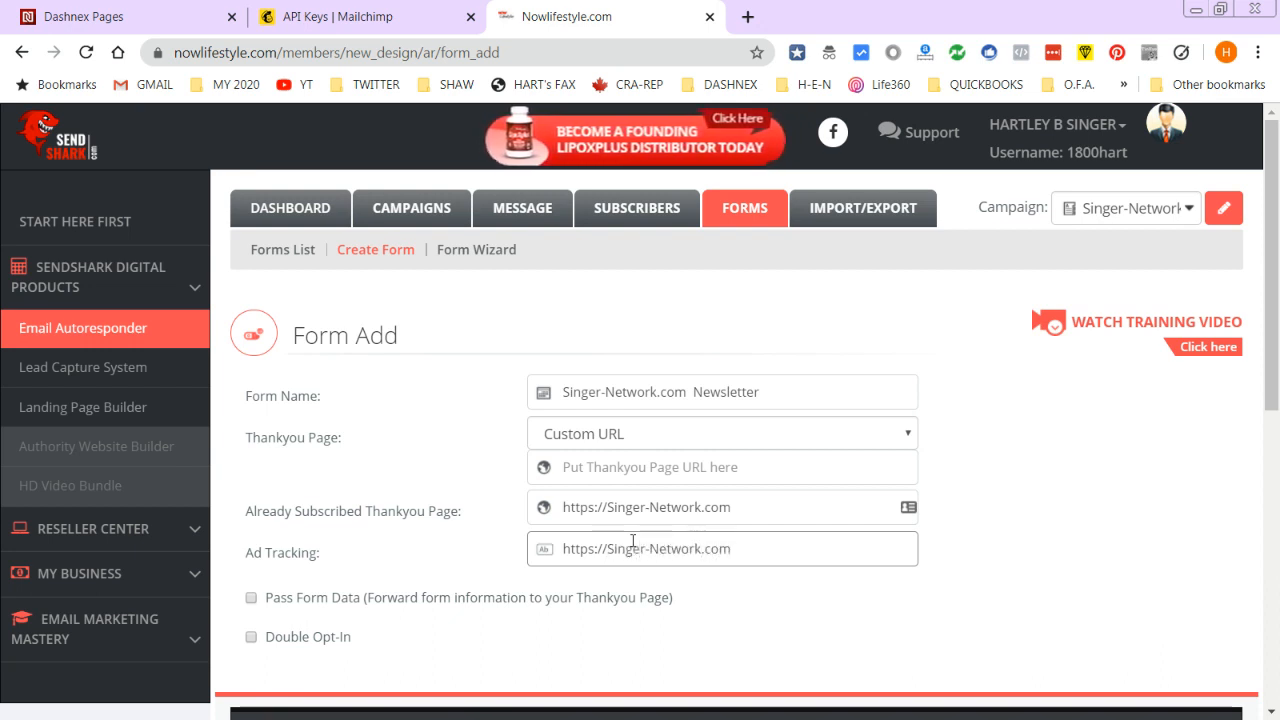
{"action": "left_click", "coordinate": [251, 597]}
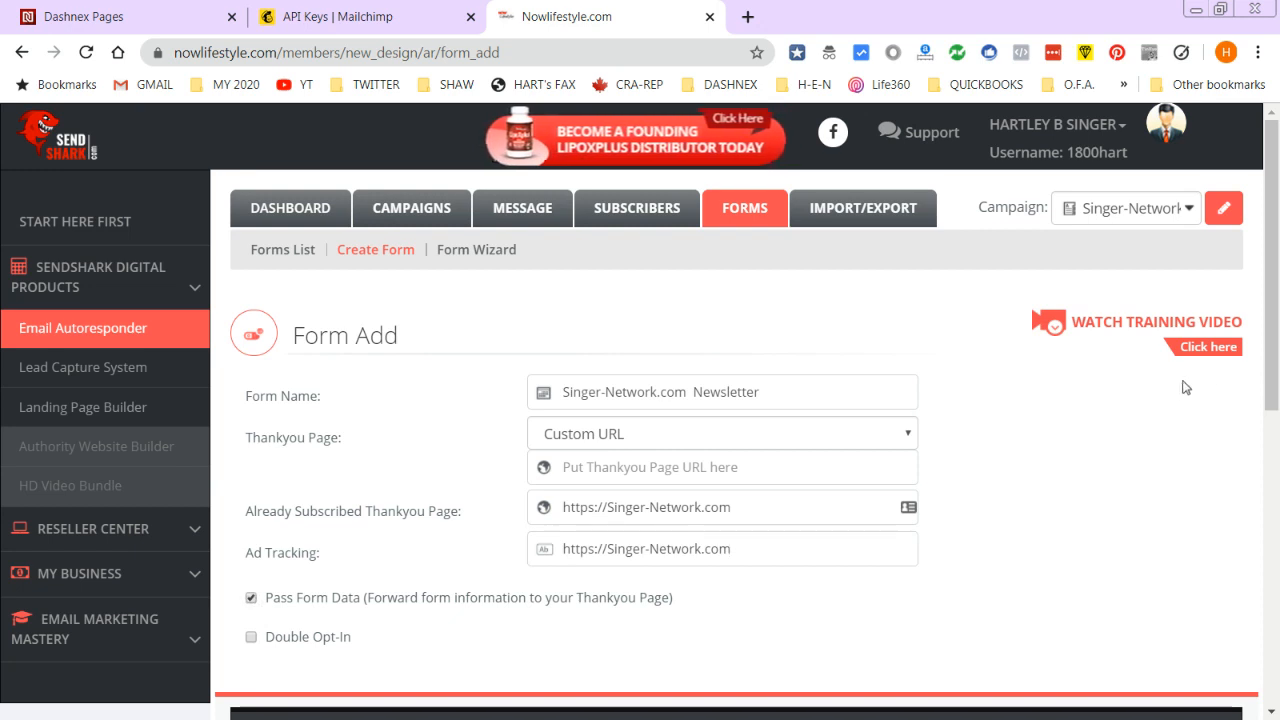
{"action": "left_click_drag", "start_coordinate": [1273, 391], "coordinate": [1273, 593]}
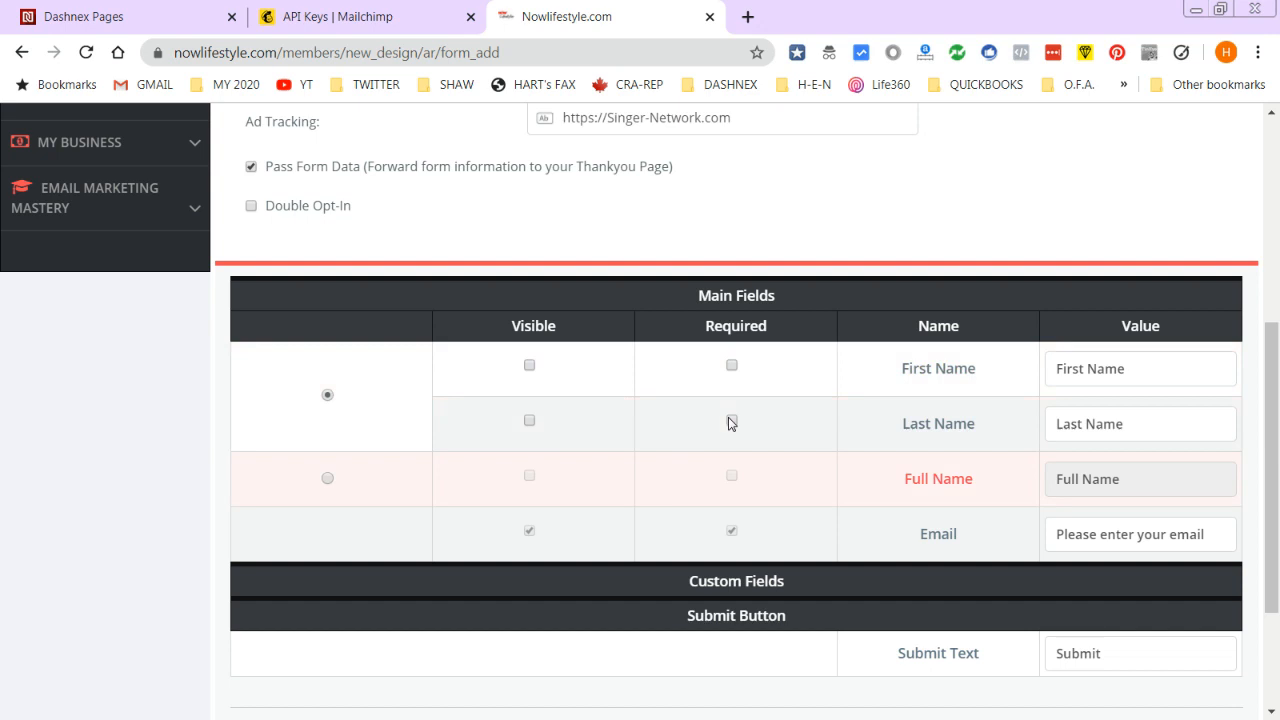
- Use a visible, required Full Name field and edit prompts and the 'CLICK HERE TO SUBSCRIBE' button, then save
{"action": "left_click", "coordinate": [328, 478]}
{"action": "left_click", "coordinate": [529, 477]}
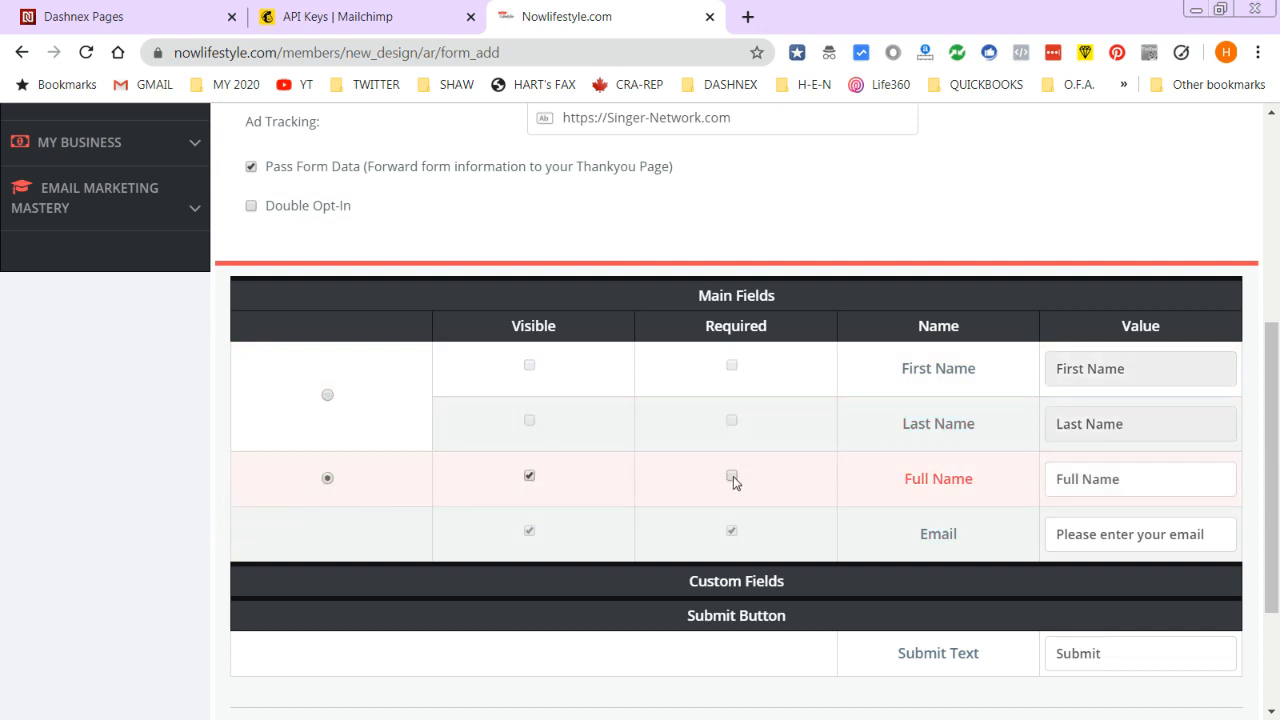
{"action": "key", "text": "Tab"}
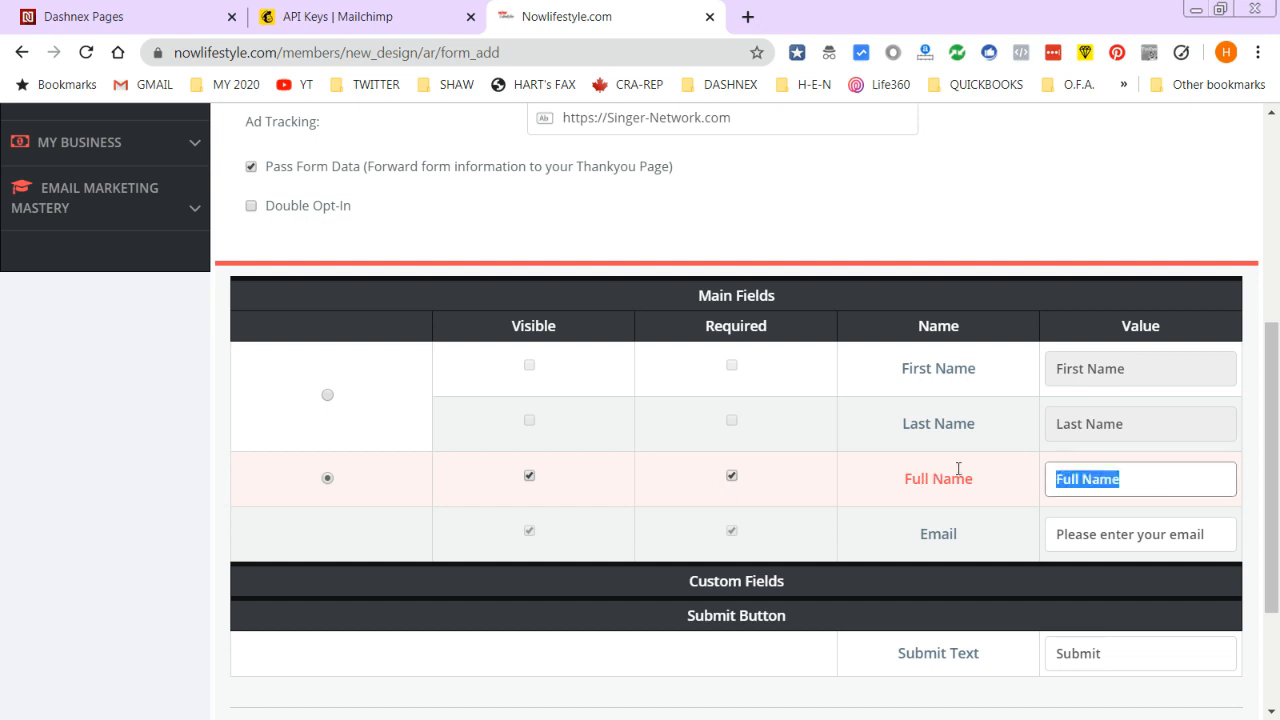
{"action": "type", "text": "Enter you"}
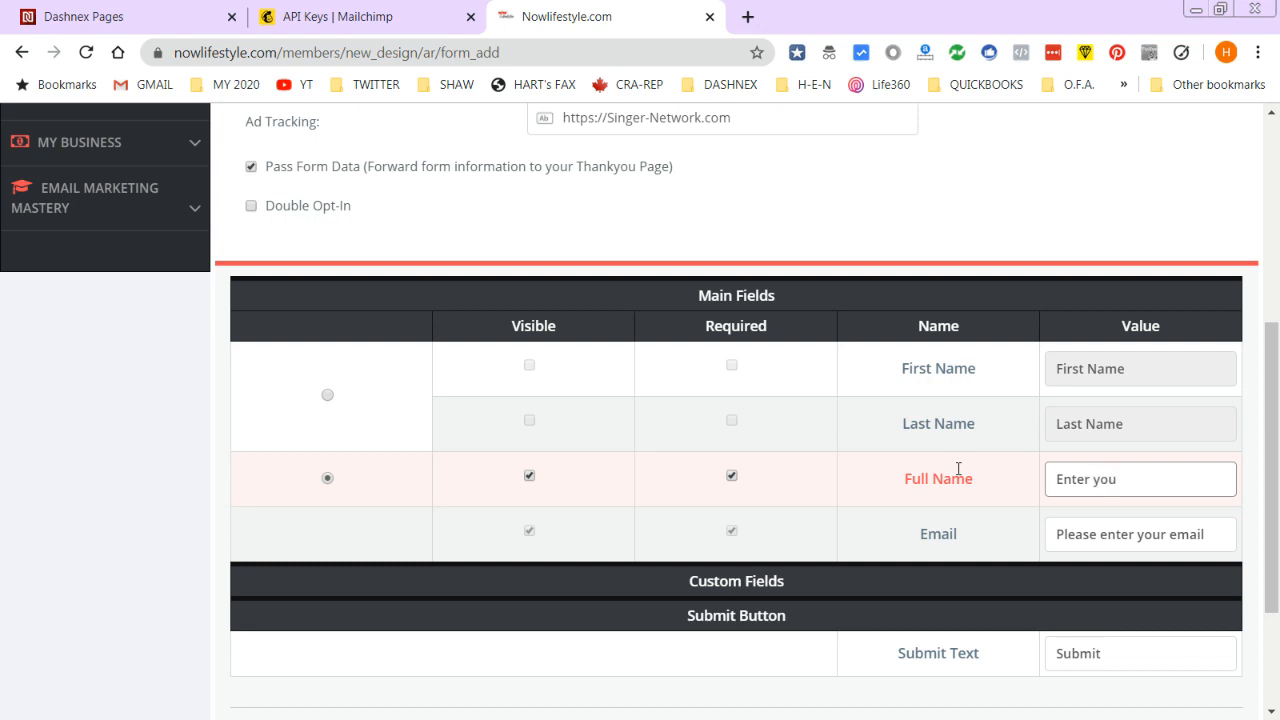
{"action": "key", "text": "BackSpace"}
{"action": "key", "text": "BackSpace"}
{"action": "key", "text": "BackSpace"}
{"action": "key", "text": "BackSpace"}
{"action": "key", "text": "BackSpace"}
{"action": "key", "text": "BackSpace"}
{"action": "key", "text": "BackSpace"}
{"action": "key", "text": "BackSpace"}
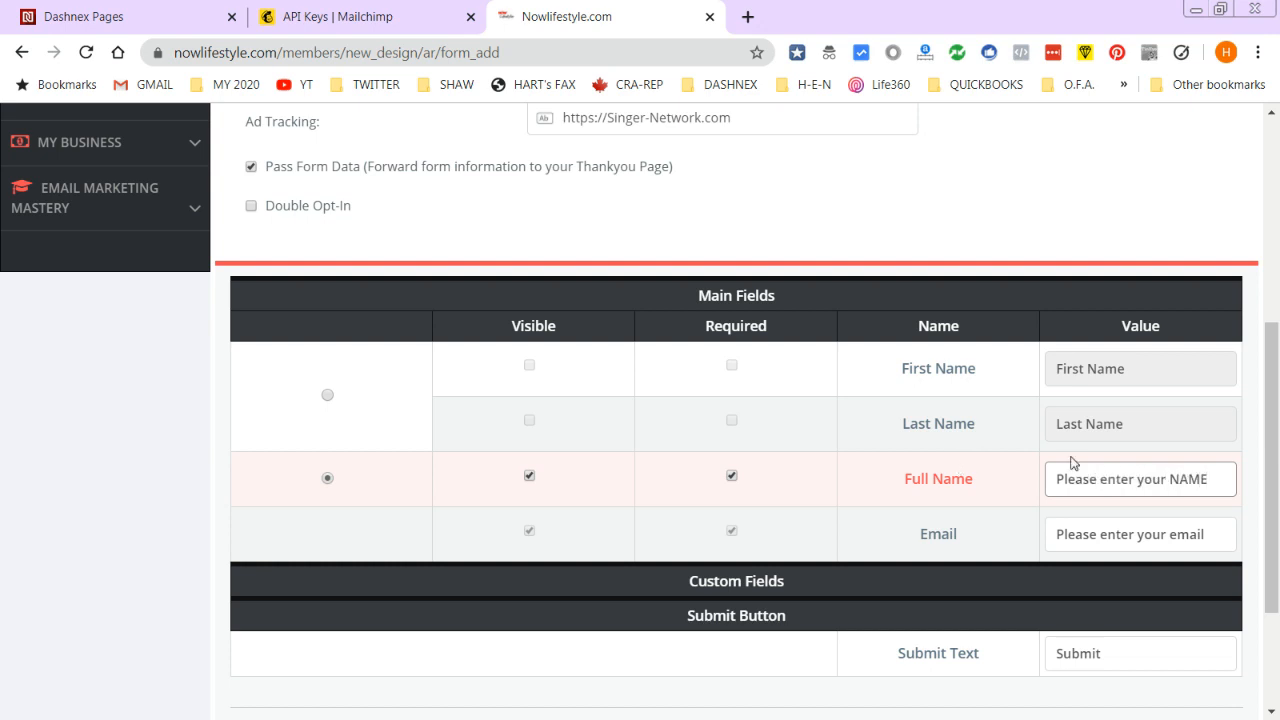
{"action": "left_click_drag", "start_coordinate": [1174, 537], "coordinate": [1275, 528]}
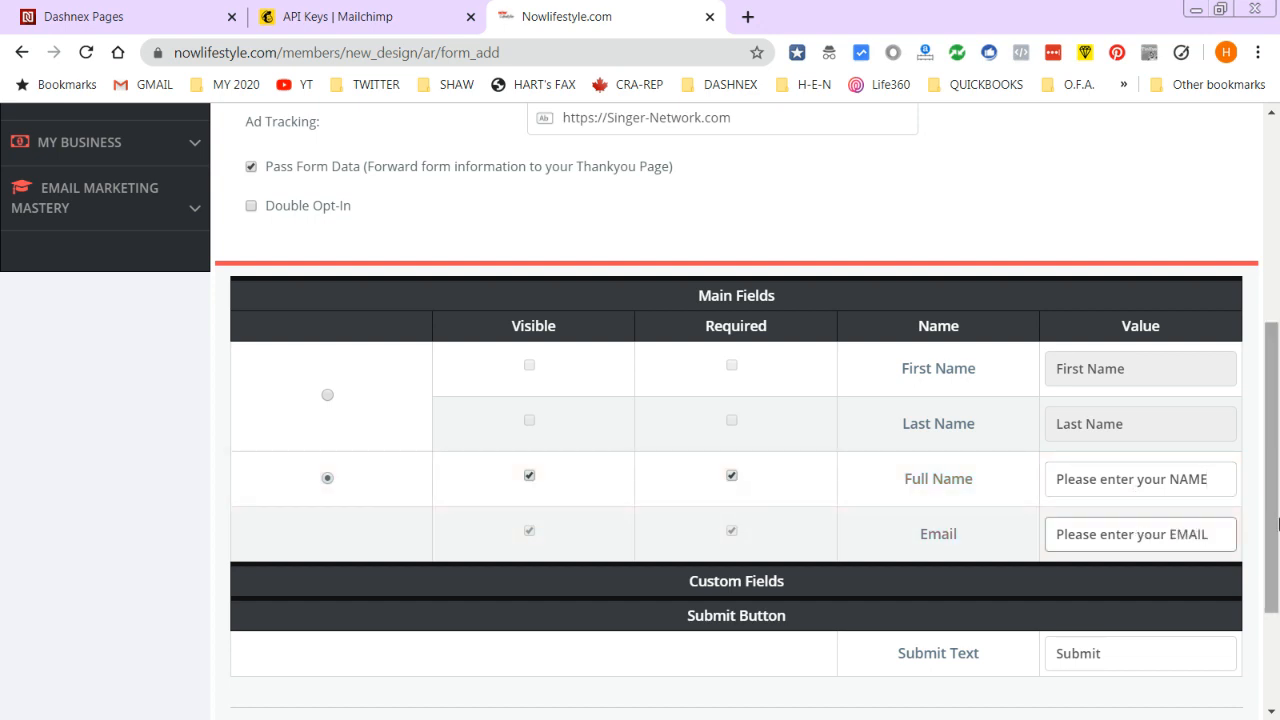
{"action": "left_click_drag", "start_coordinate": [1111, 652], "coordinate": [981, 673]}
{"action": "type", "text": "CLICK HERE TO SUBSCRIBE"}
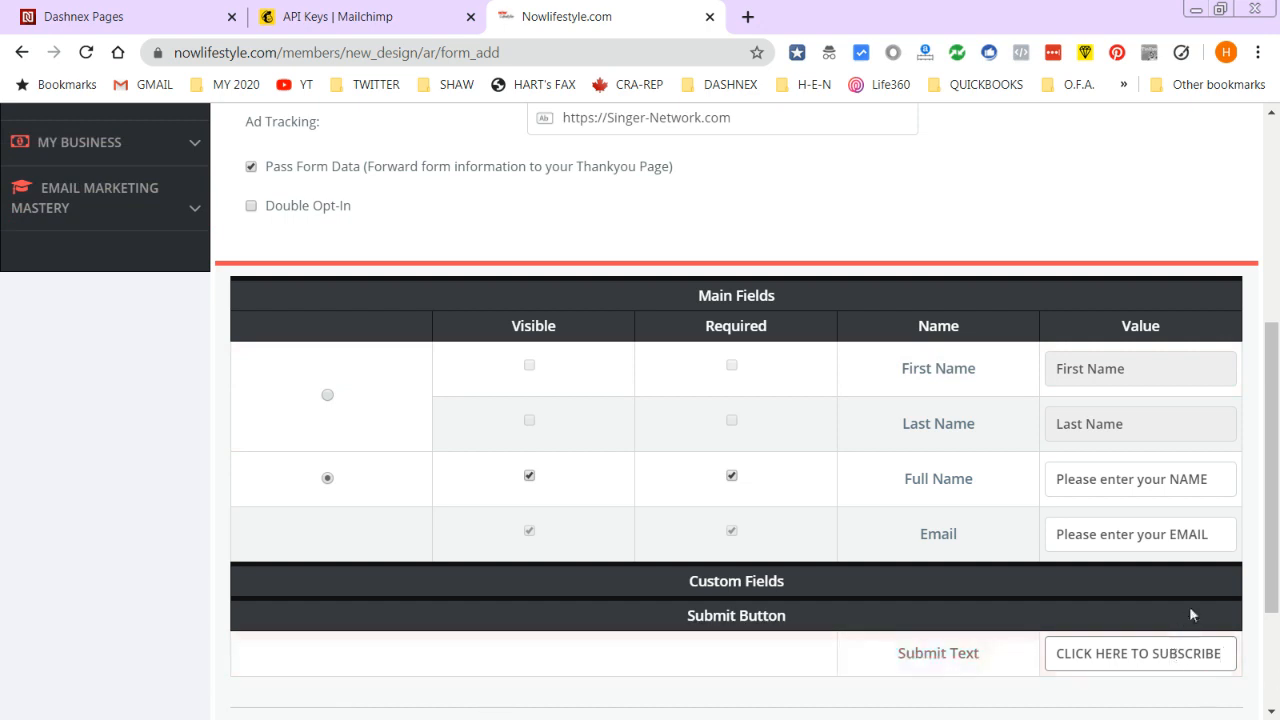
{"action": "scroll", "coordinate": [779, 601], "scroll_direction": "down", "scroll_amount": 2}
{"action": "left_click", "coordinate": [705, 579]}
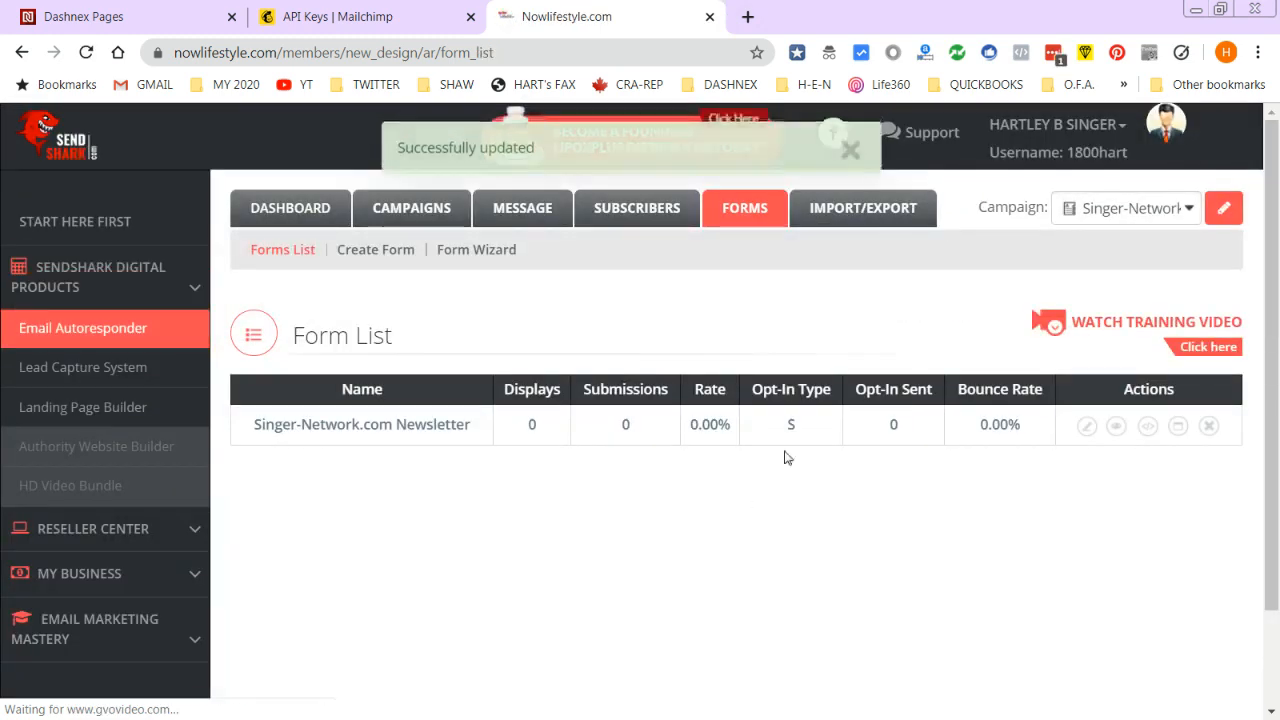
- Preview the saved Singer-Network.com Newsletter form at full screen, then return to the form list
{"action": "left_click", "coordinate": [849, 160]}
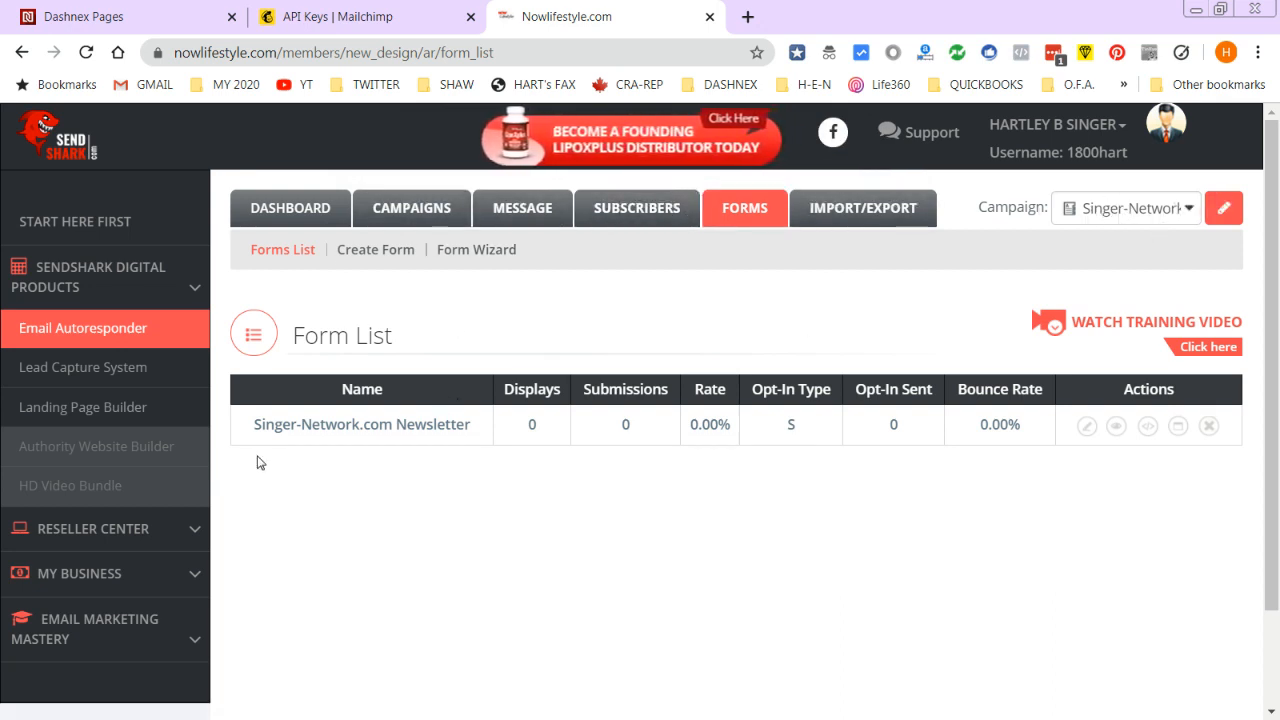
{"action": "left_click", "coordinate": [1118, 427]}
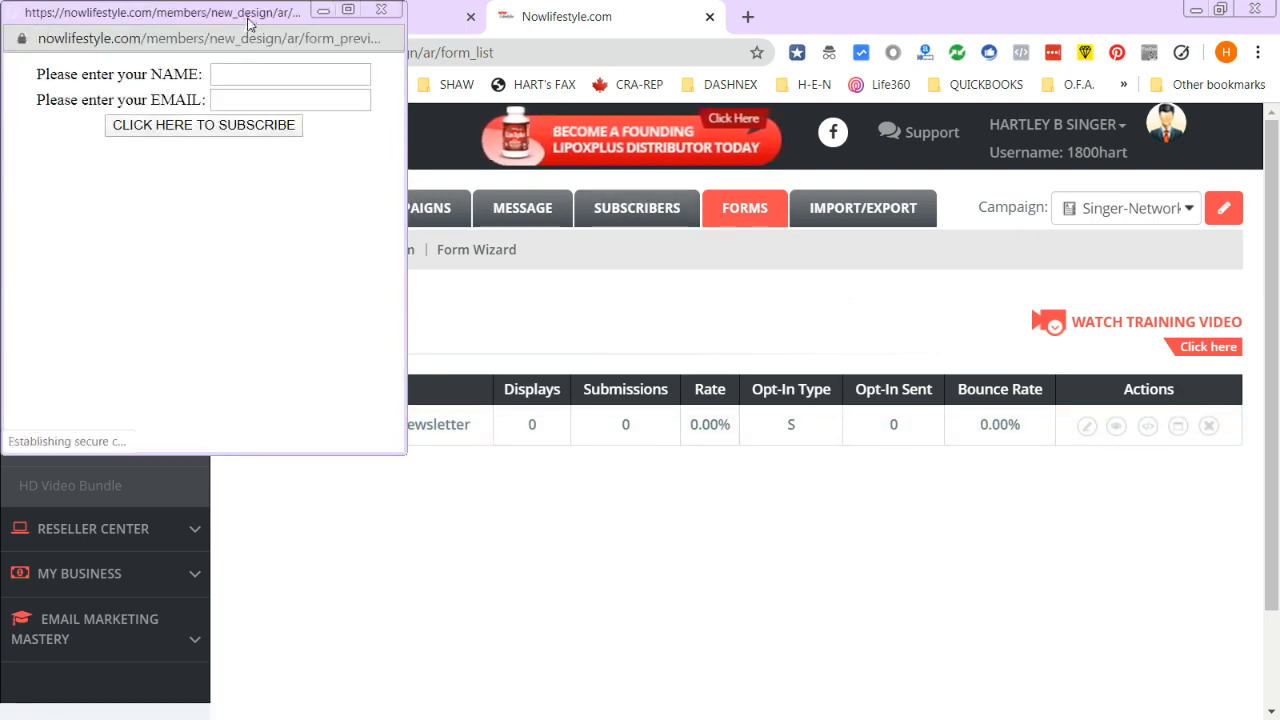
{"action": "left_click_drag", "start_coordinate": [152, 14], "coordinate": [228, 1]}
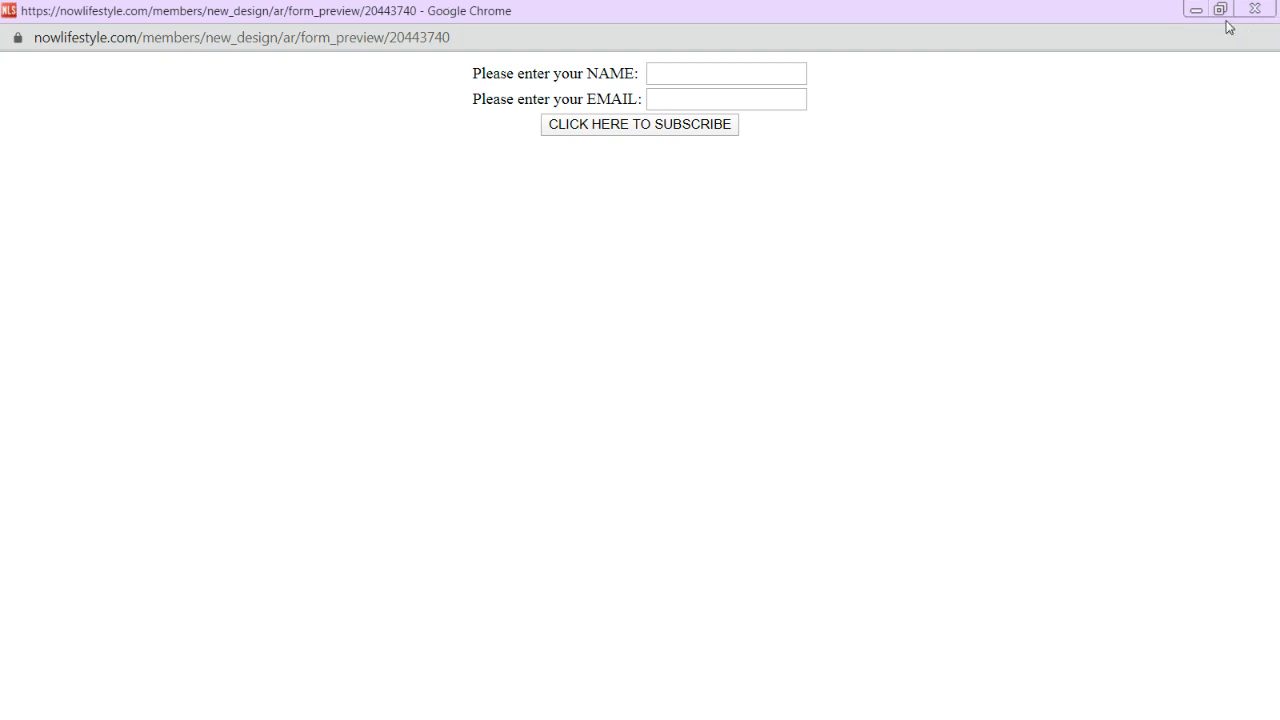
{"action": "left_click", "coordinate": [1221, 10]}
{"action": "left_click", "coordinate": [743, 306]}
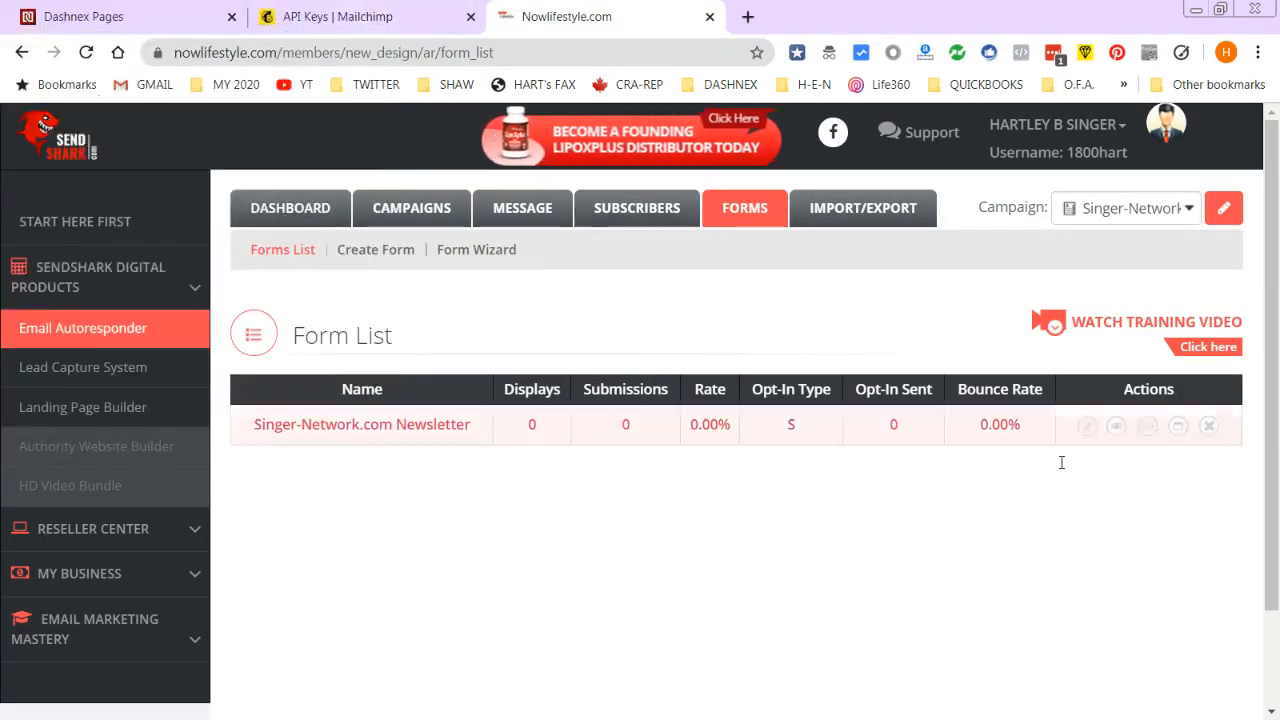
- View the newsletter form's HTML code, then switch to the Dashnex Pages site
{"action": "left_click", "coordinate": [1150, 428]}
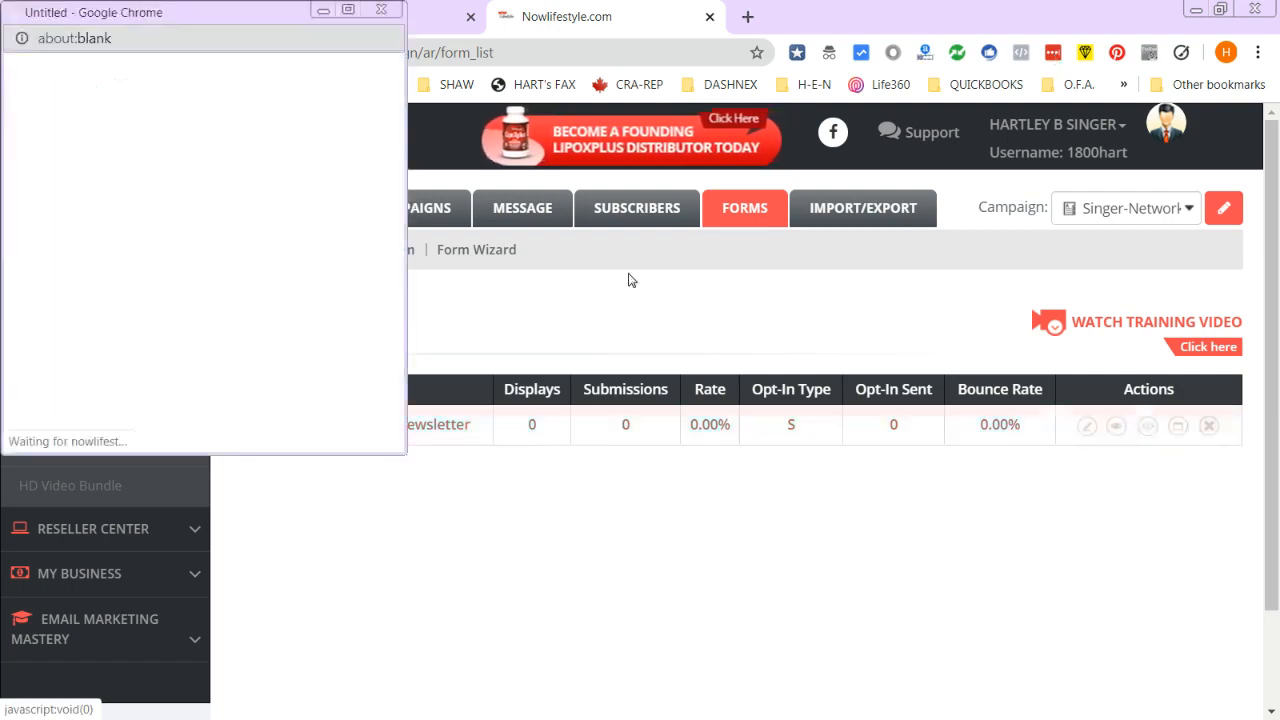
{"action": "left_click_drag", "start_coordinate": [221, 15], "coordinate": [305, 133]}
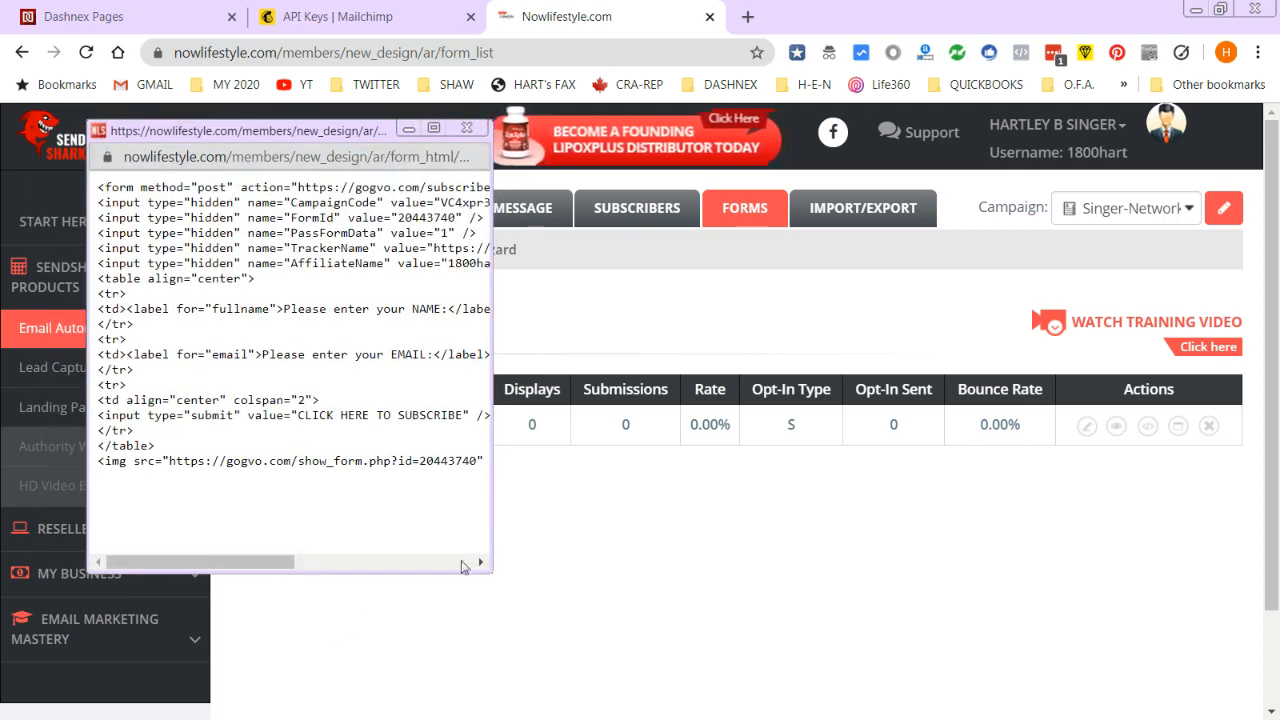
{"action": "left_click", "coordinate": [118, 12]}
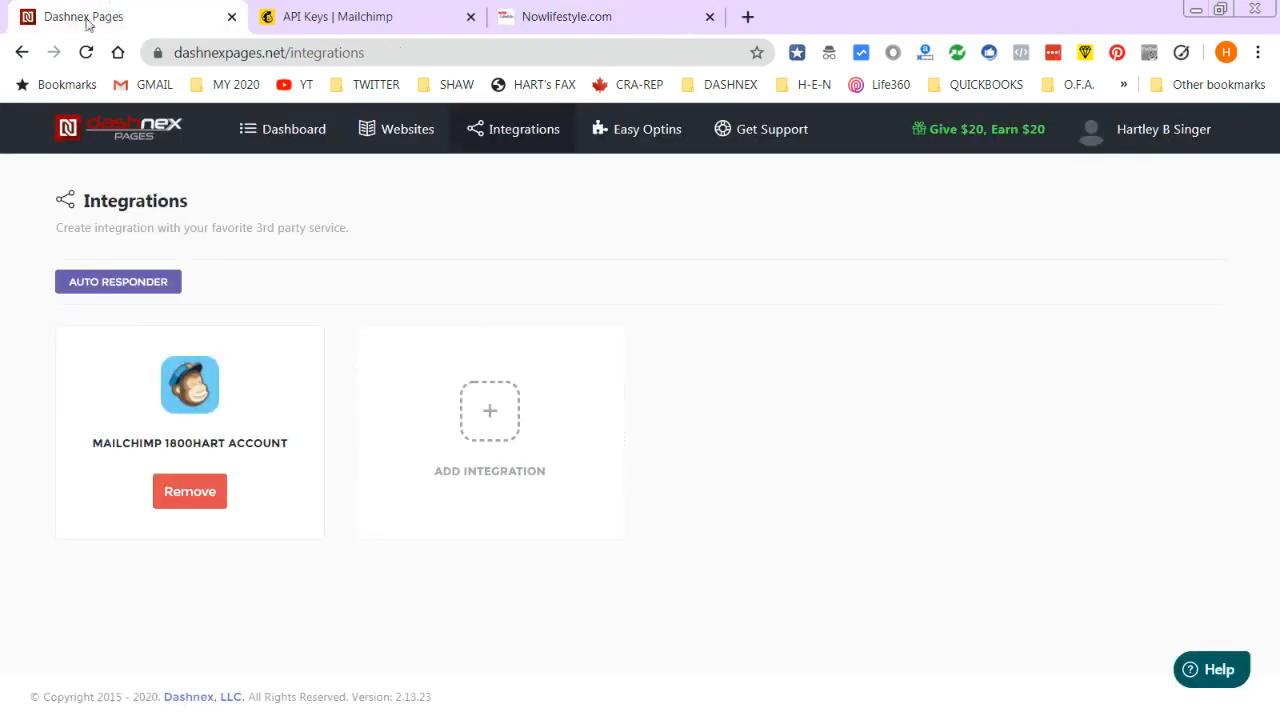
- Close the Mailchimp API keys page and open the SportsHEN.net website's pages in Dashnex
{"action": "left_click", "coordinate": [578, 18]}
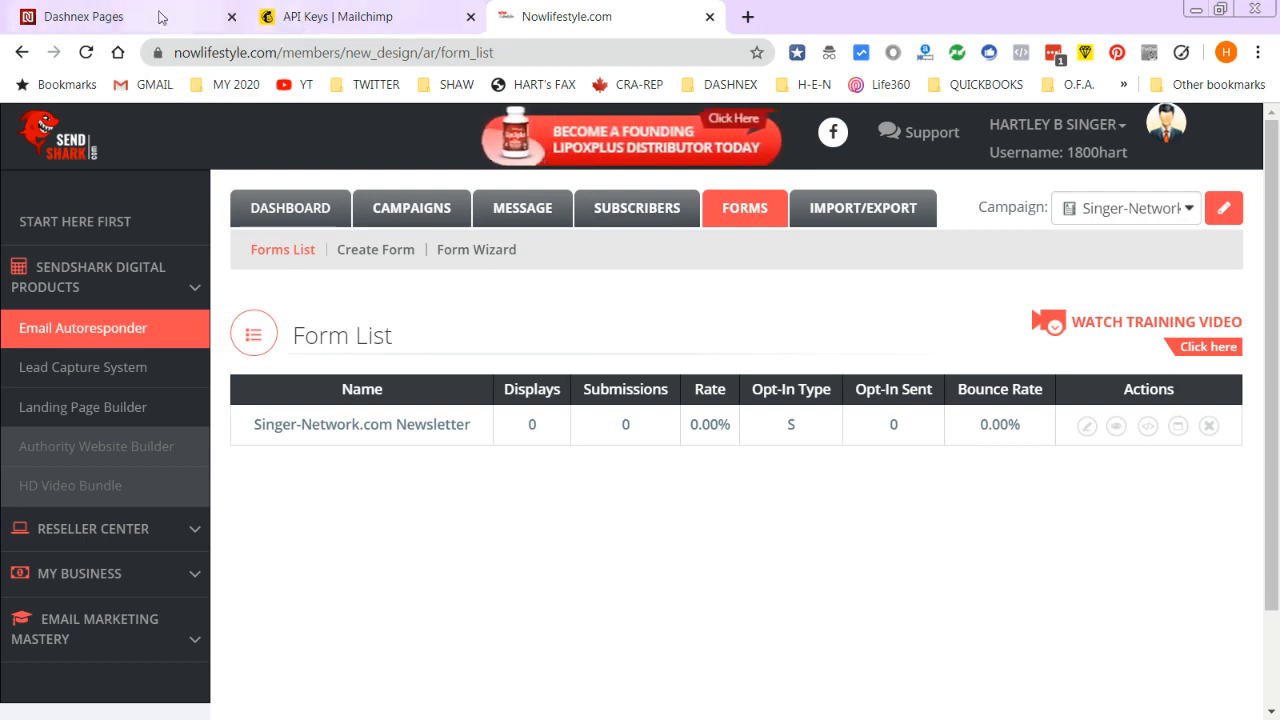
{"action": "left_click", "coordinate": [354, 16]}
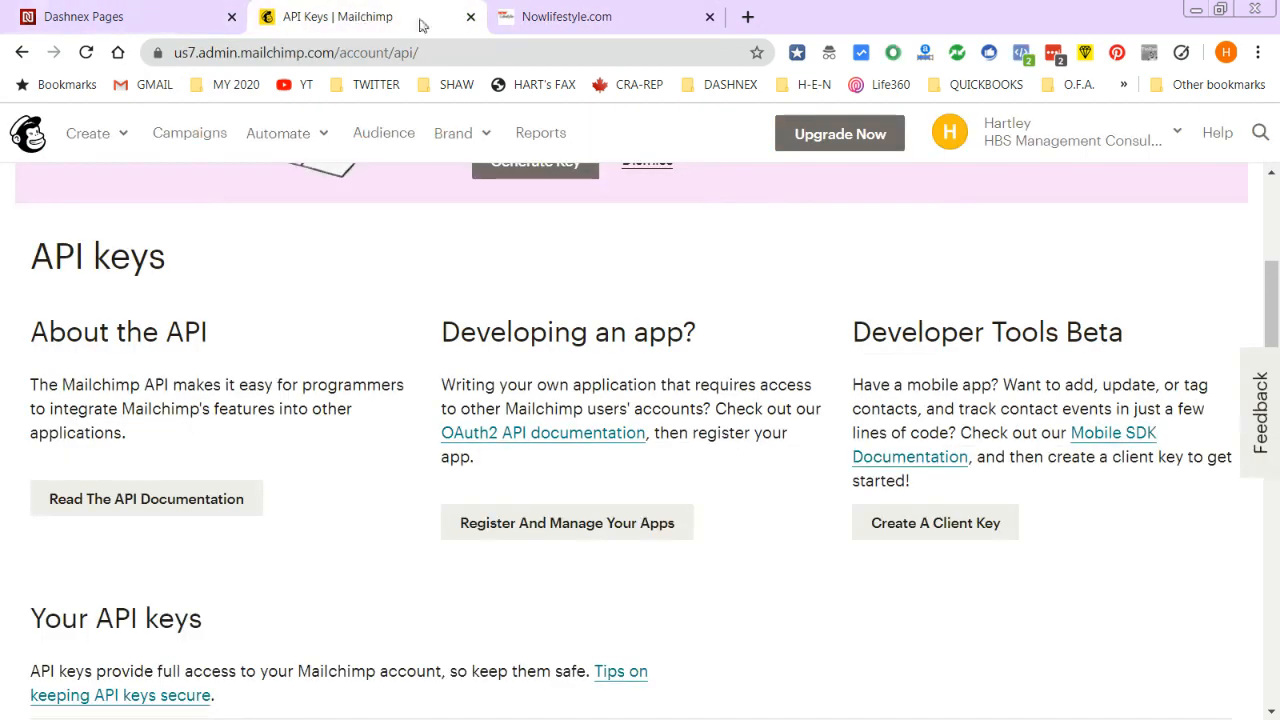
{"action": "left_click", "coordinate": [470, 17]}
{"action": "left_click", "coordinate": [166, 17]}
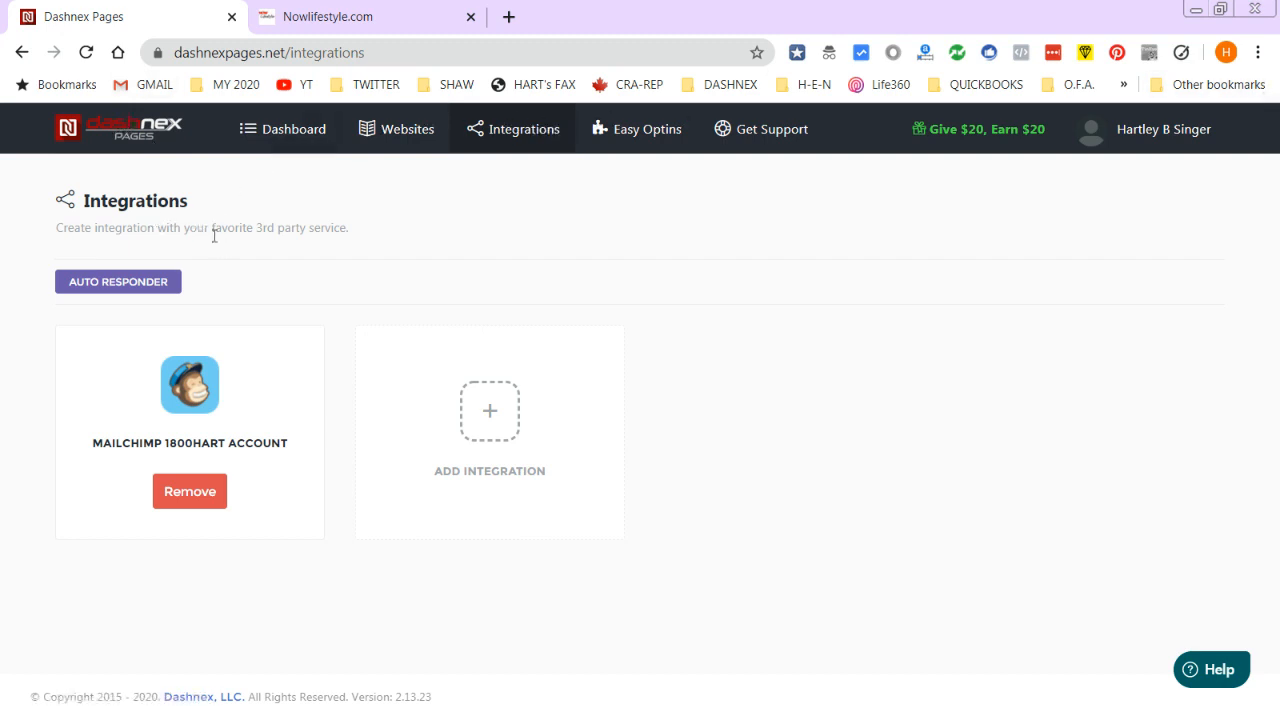
{"action": "left_click", "coordinate": [273, 131]}
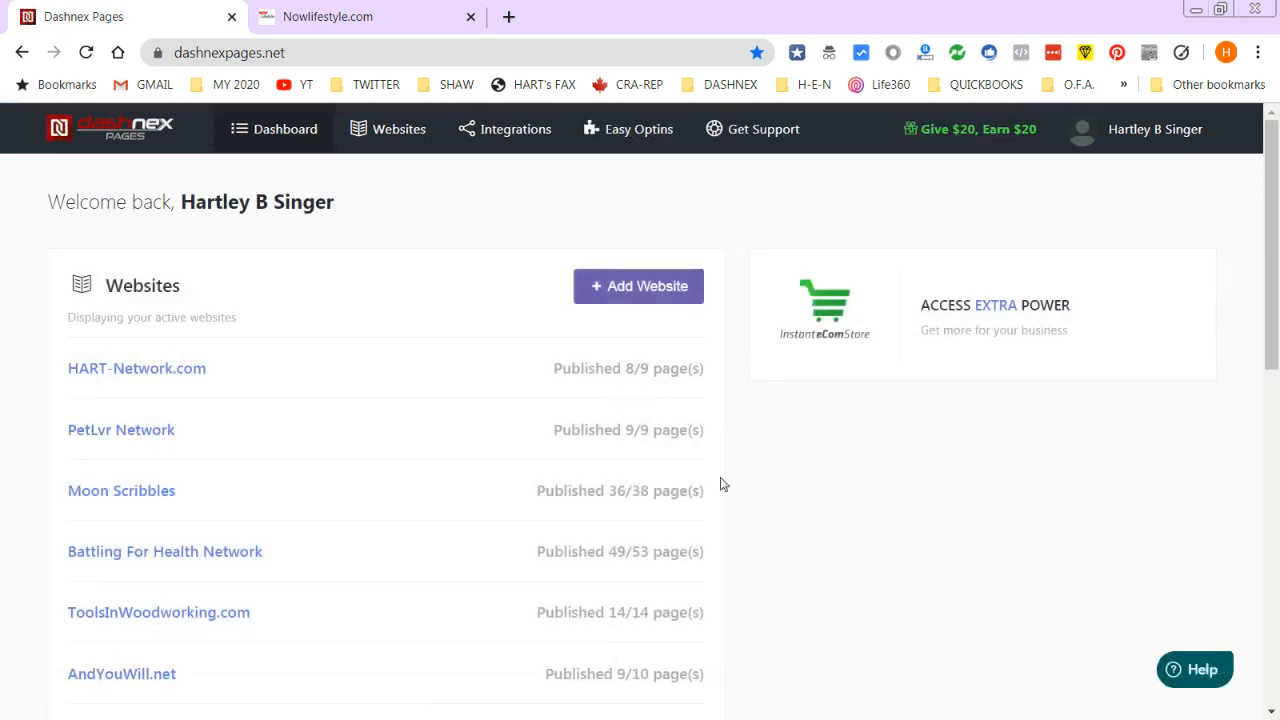
{"action": "left_click_drag", "start_coordinate": [1275, 284], "coordinate": [1256, 471]}
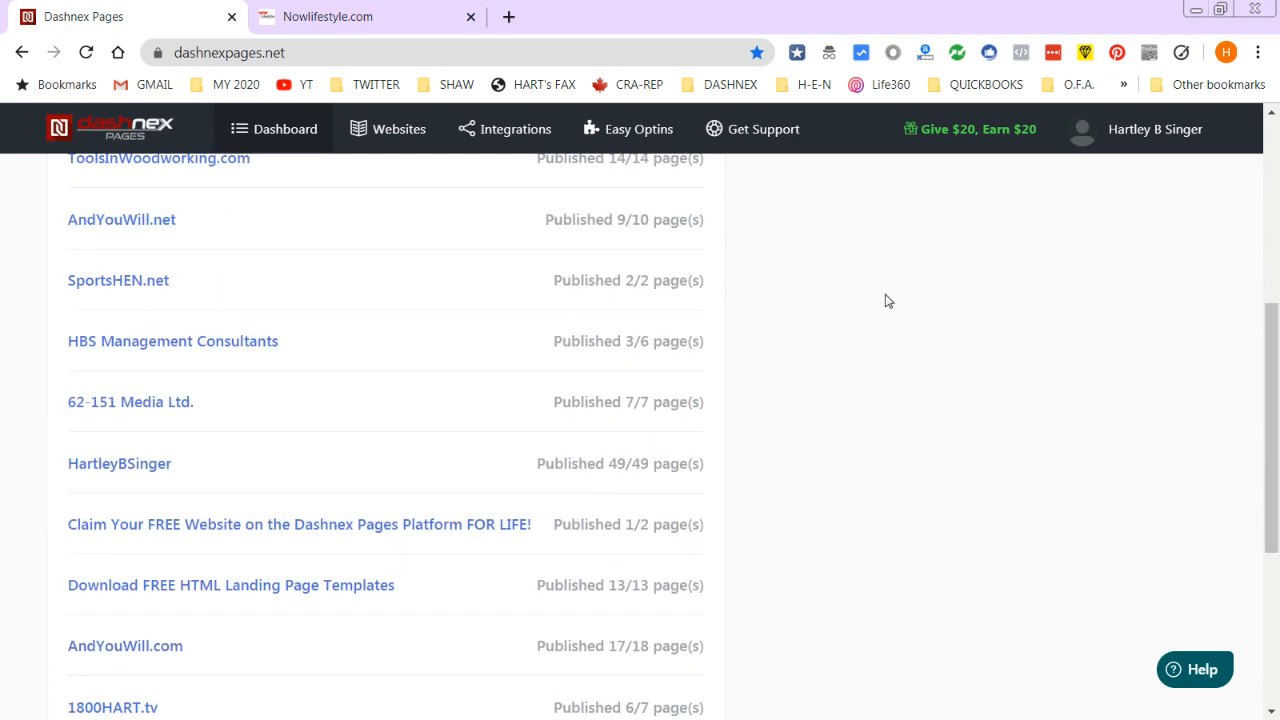
{"action": "left_click", "coordinate": [156, 285]}
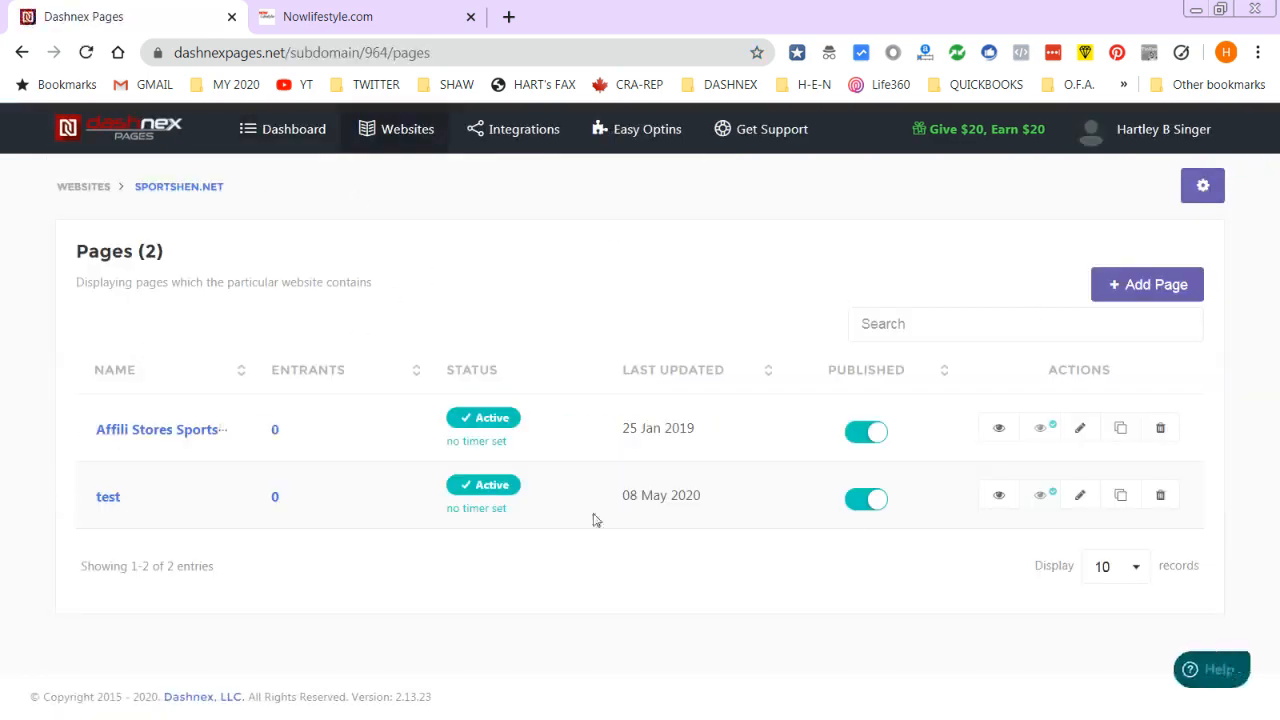
- Delete the 'test' page and preview the remaining Affili Stores page in a new tab
{"action": "left_click", "coordinate": [1160, 497]}
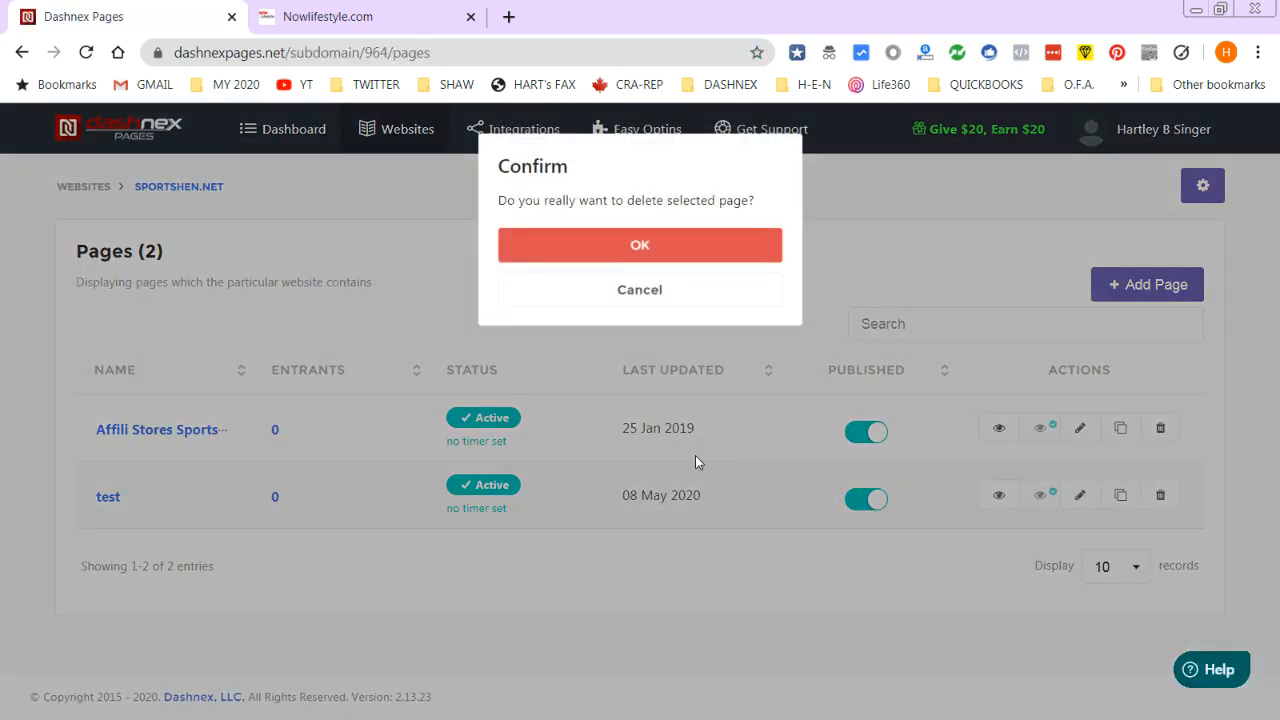
{"action": "left_click", "coordinate": [617, 253]}
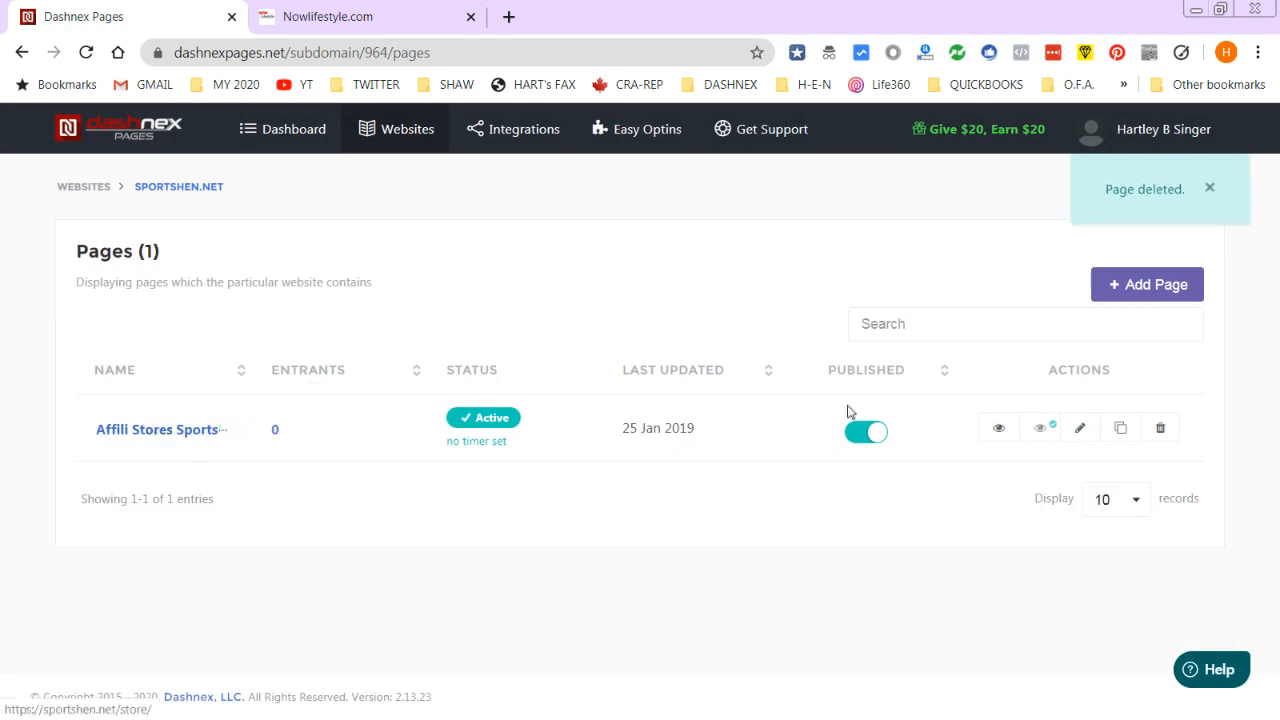
{"action": "left_click", "coordinate": [1000, 430]}
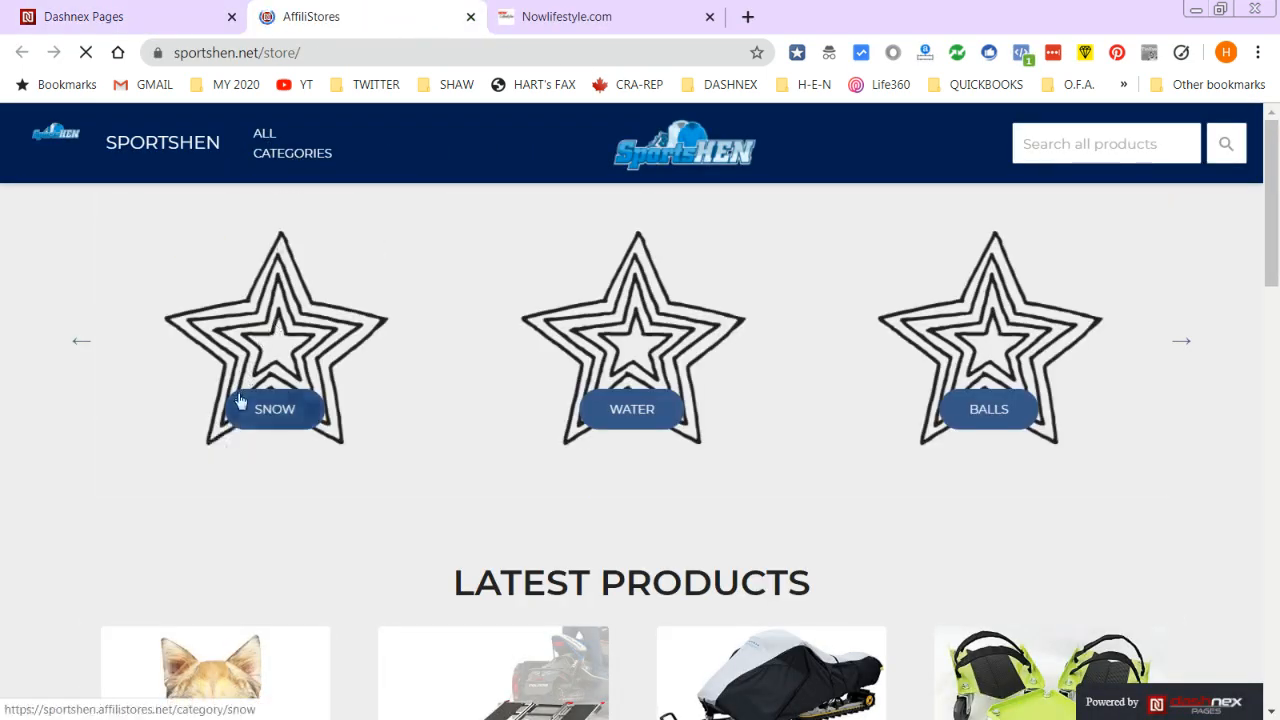
- Browse the store's Snow and Cycling product categories
{"action": "left_click", "coordinate": [240, 401]}
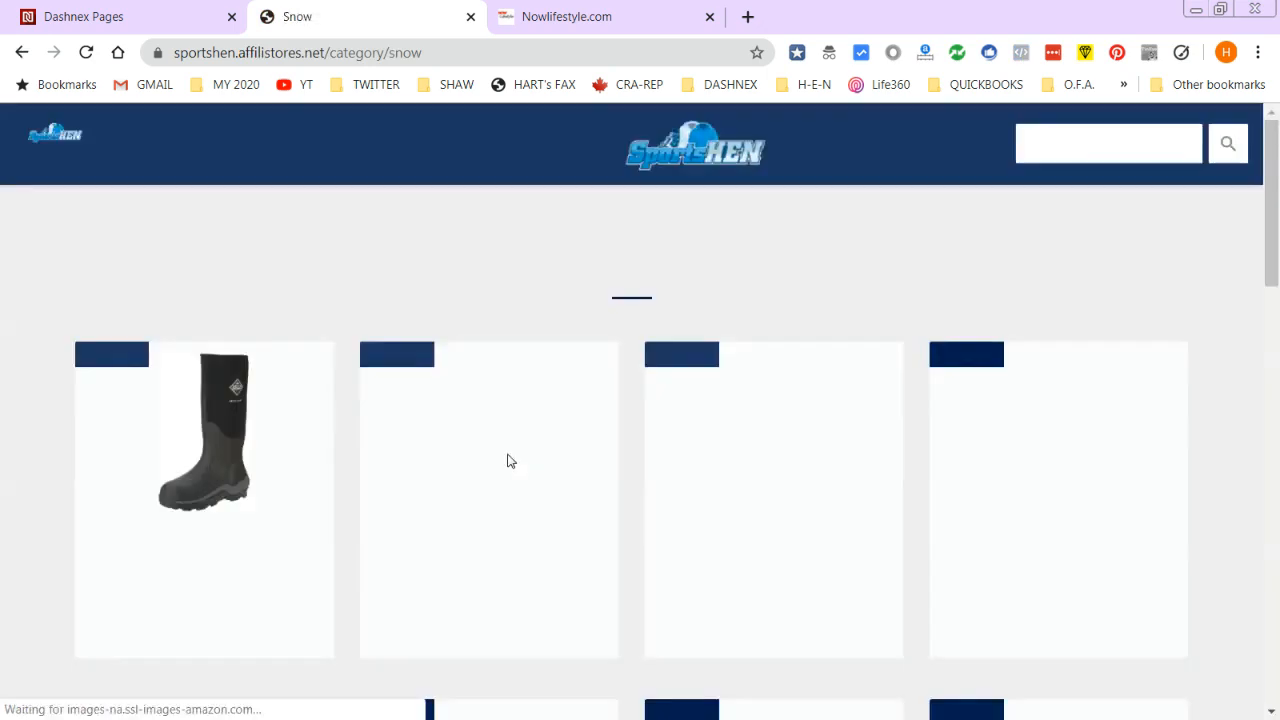
{"action": "scroll", "coordinate": [329, 489], "scroll_direction": "down", "scroll_amount": 8}
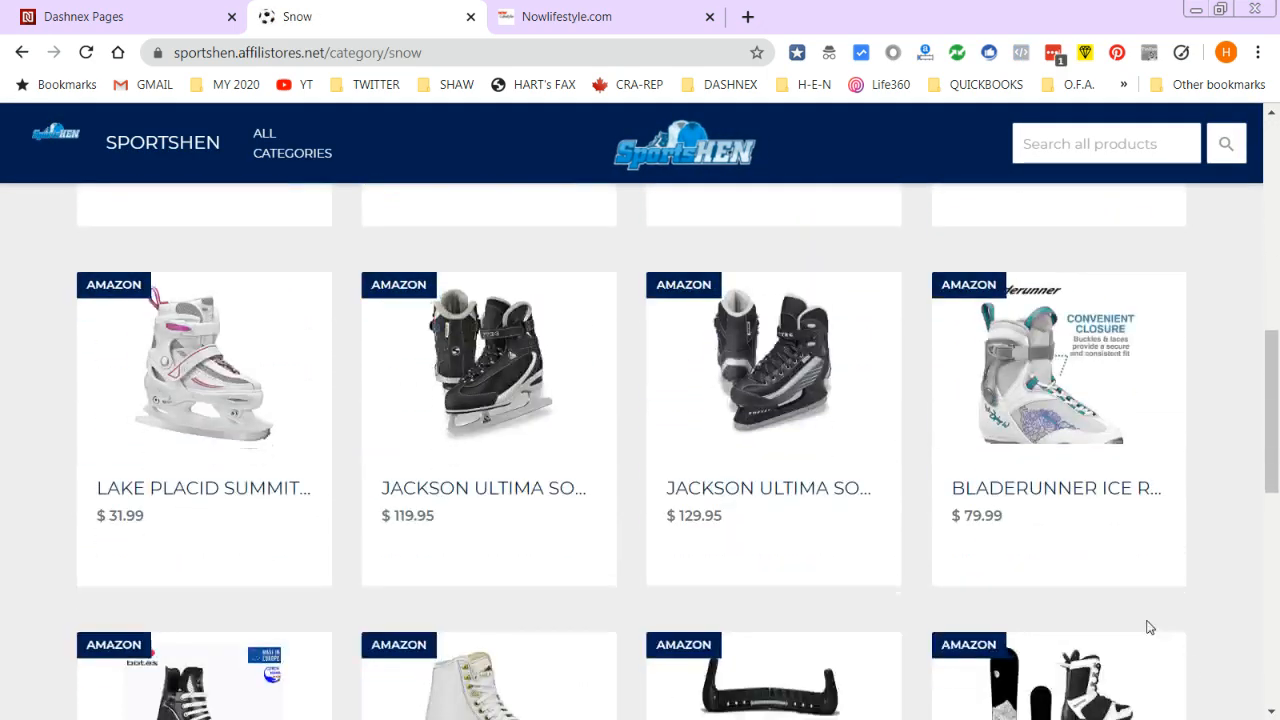
{"action": "scroll", "coordinate": [1149, 627], "scroll_direction": "down", "scroll_amount": 5}
{"action": "scroll", "coordinate": [1003, 517], "scroll_direction": "up", "scroll_amount": 14}
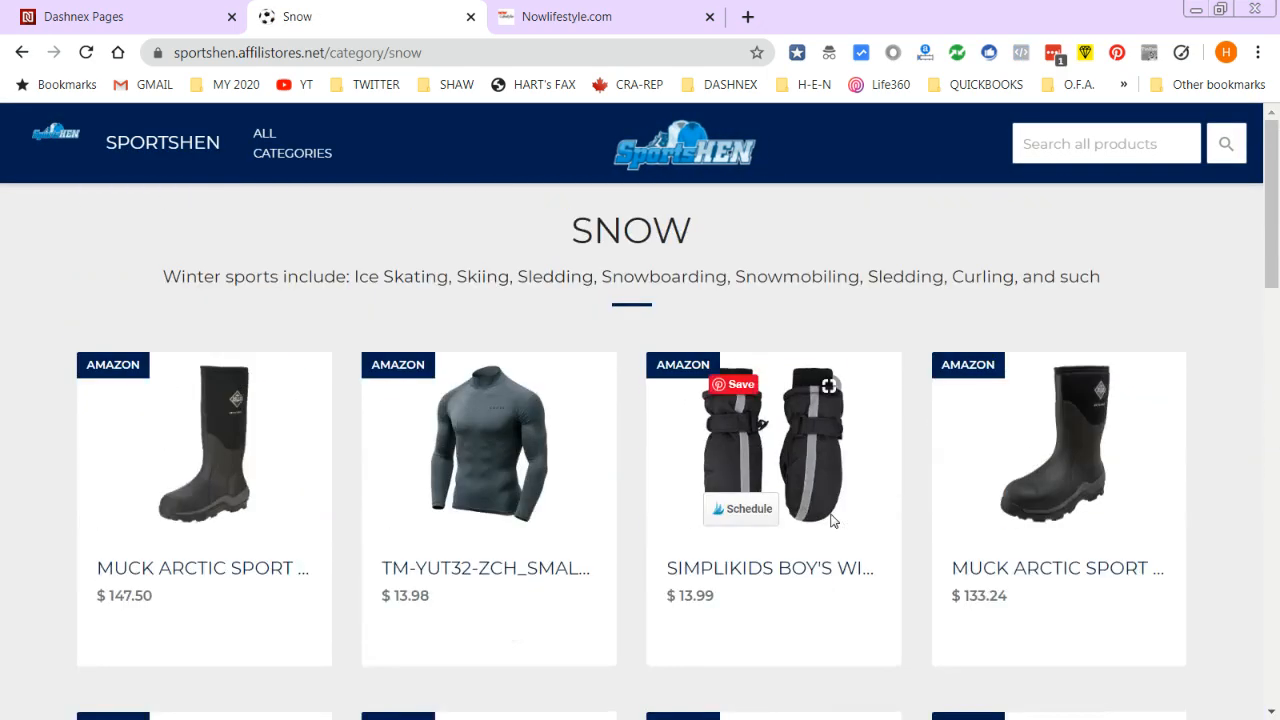
{"action": "mouse_move", "coordinate": [300, 160]}
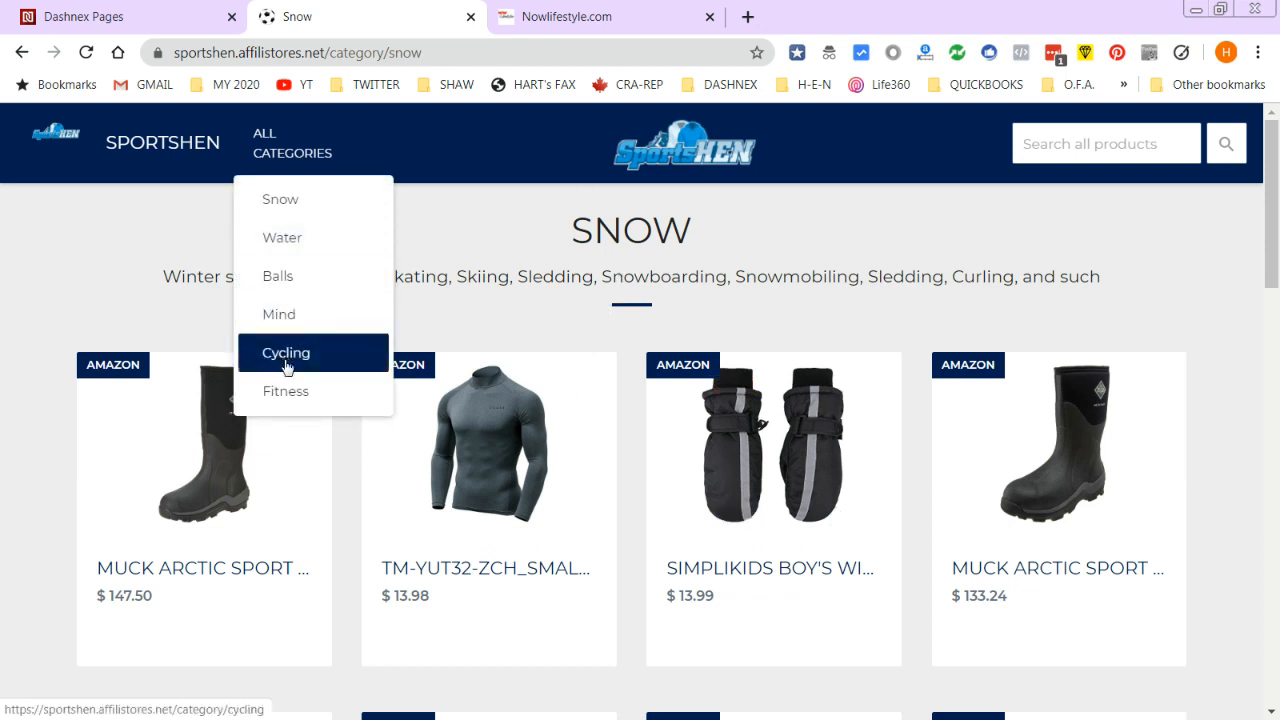
{"action": "scroll", "coordinate": [589, 568], "scroll_direction": "down", "scroll_amount": 1}
{"action": "scroll", "coordinate": [589, 568], "scroll_direction": "down", "scroll_amount": 1}
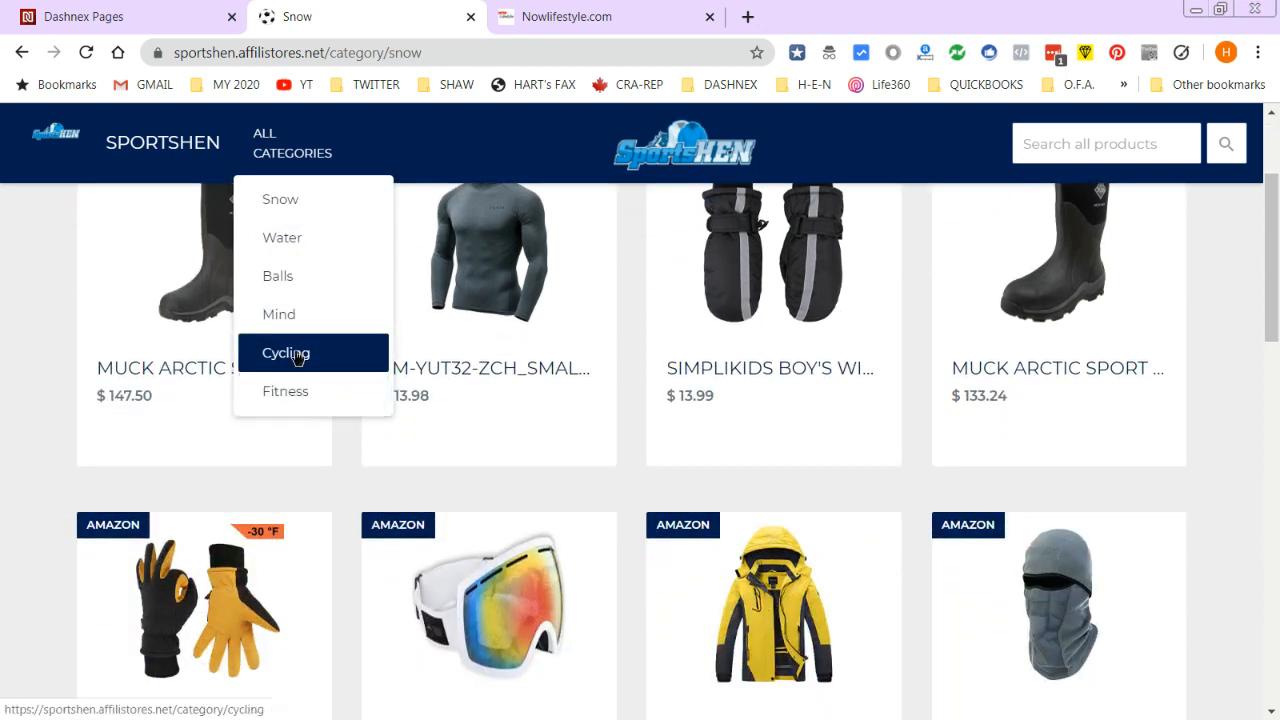
{"action": "left_click", "coordinate": [294, 354]}
{"action": "scroll", "coordinate": [614, 320], "scroll_direction": "down", "scroll_amount": 1}
{"action": "scroll", "coordinate": [609, 320], "scroll_direction": "down", "scroll_amount": 10}
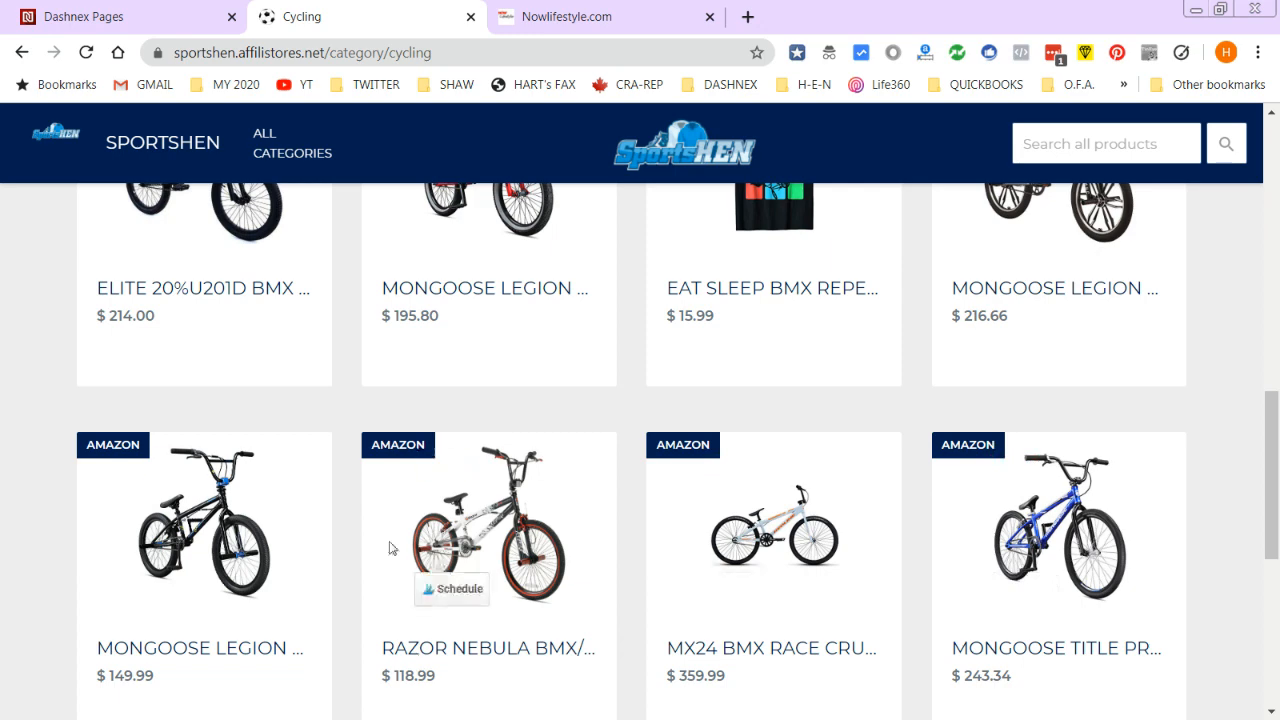
{"action": "scroll", "coordinate": [640, 284], "scroll_direction": "up", "scroll_amount": 8}
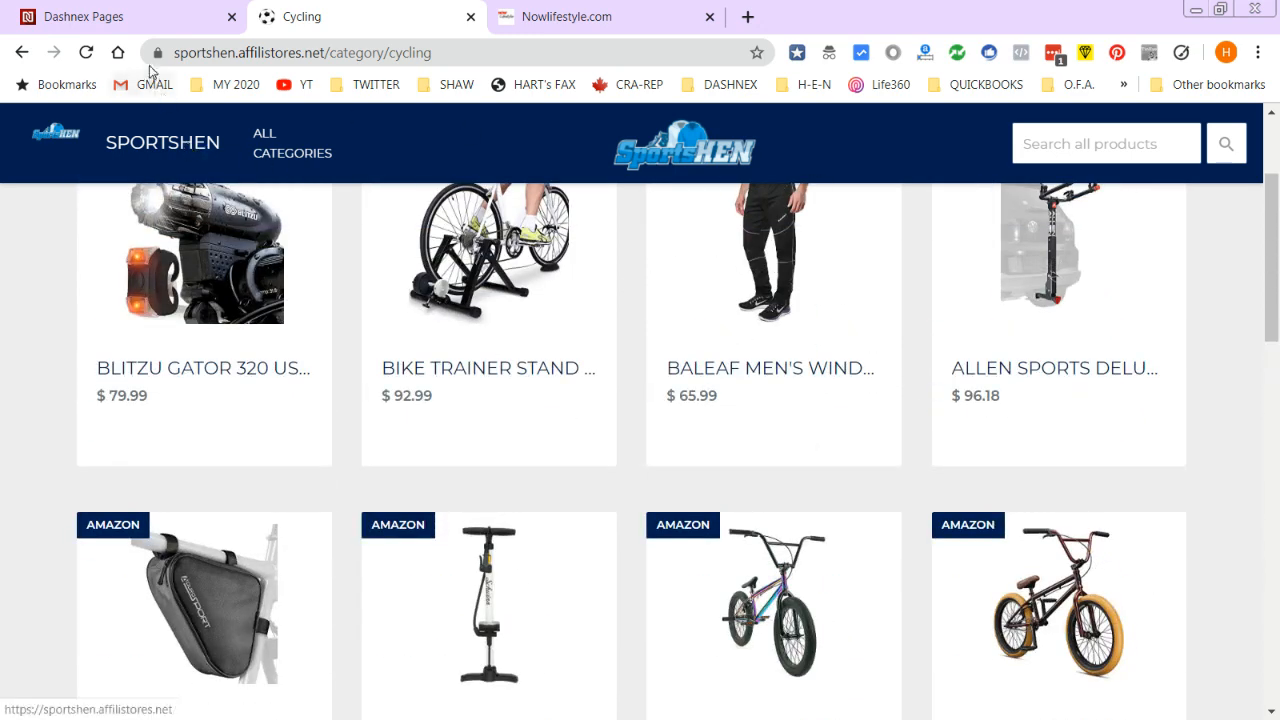
- Back in Dashnex Pages, start a new Lead Generation Page for sportshen.net
{"action": "left_click", "coordinate": [118, 12]}
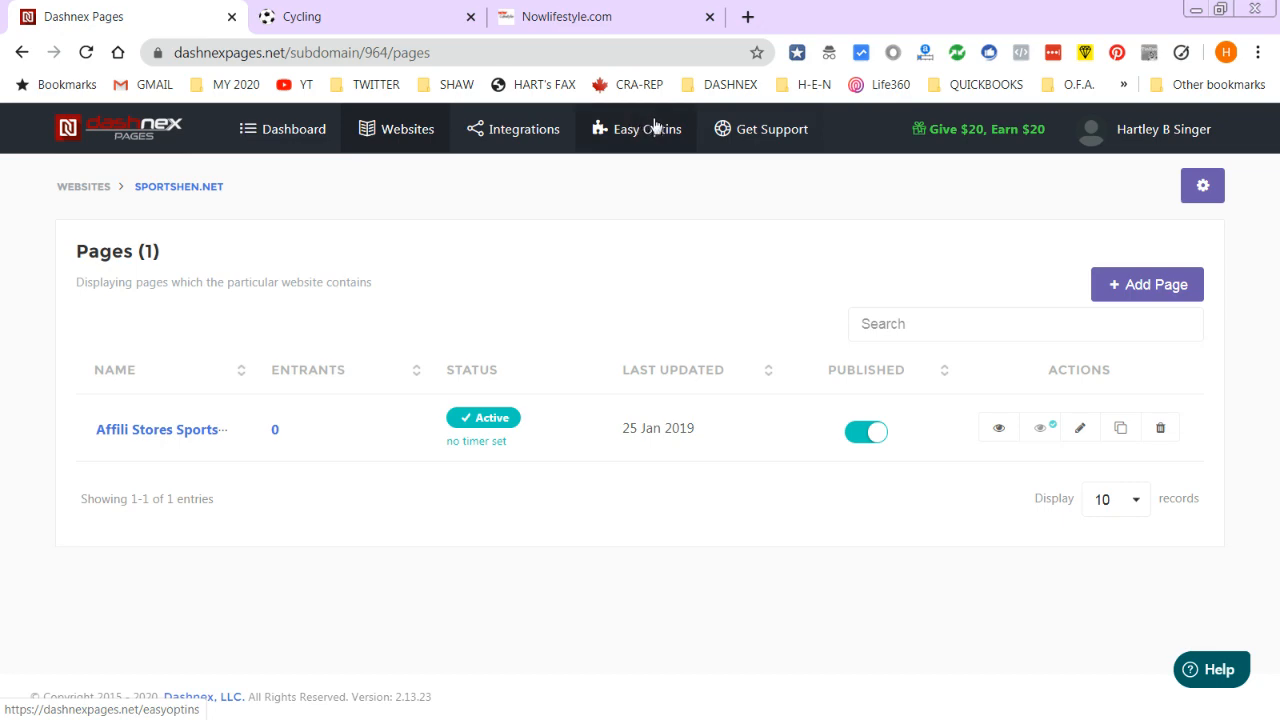
{"action": "left_click", "coordinate": [1155, 288]}
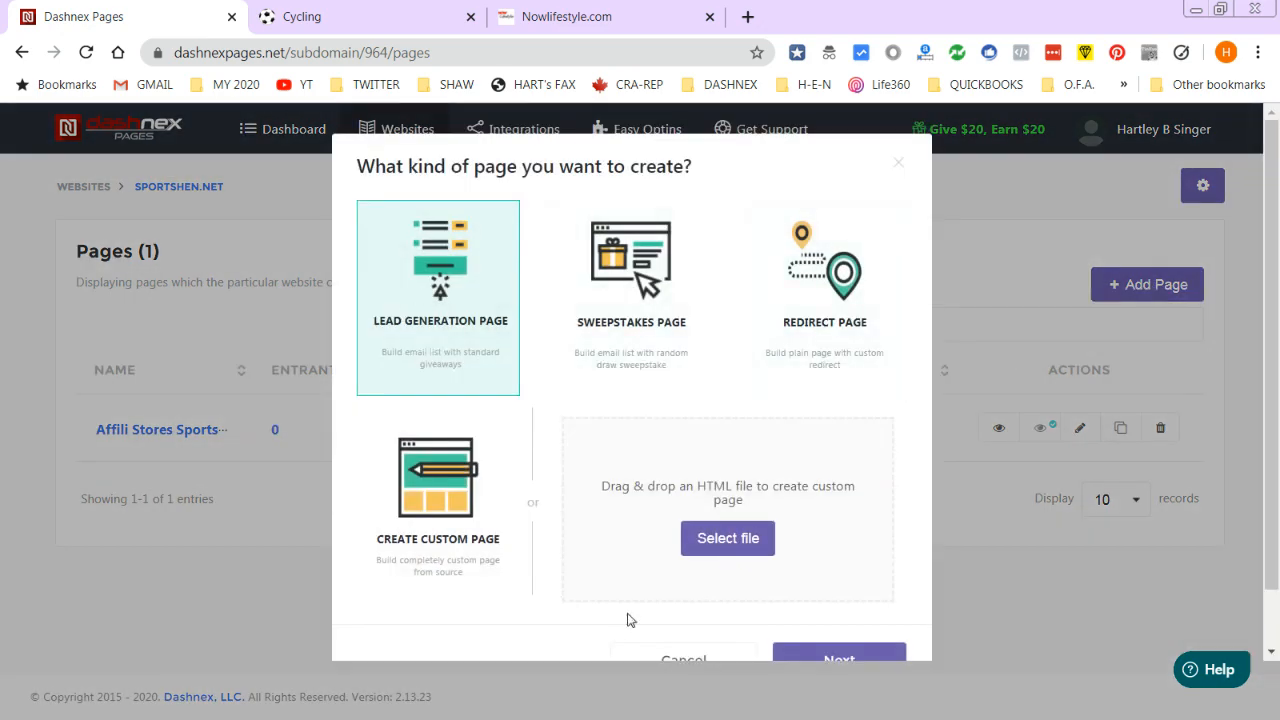
{"action": "left_click", "coordinate": [869, 661]}
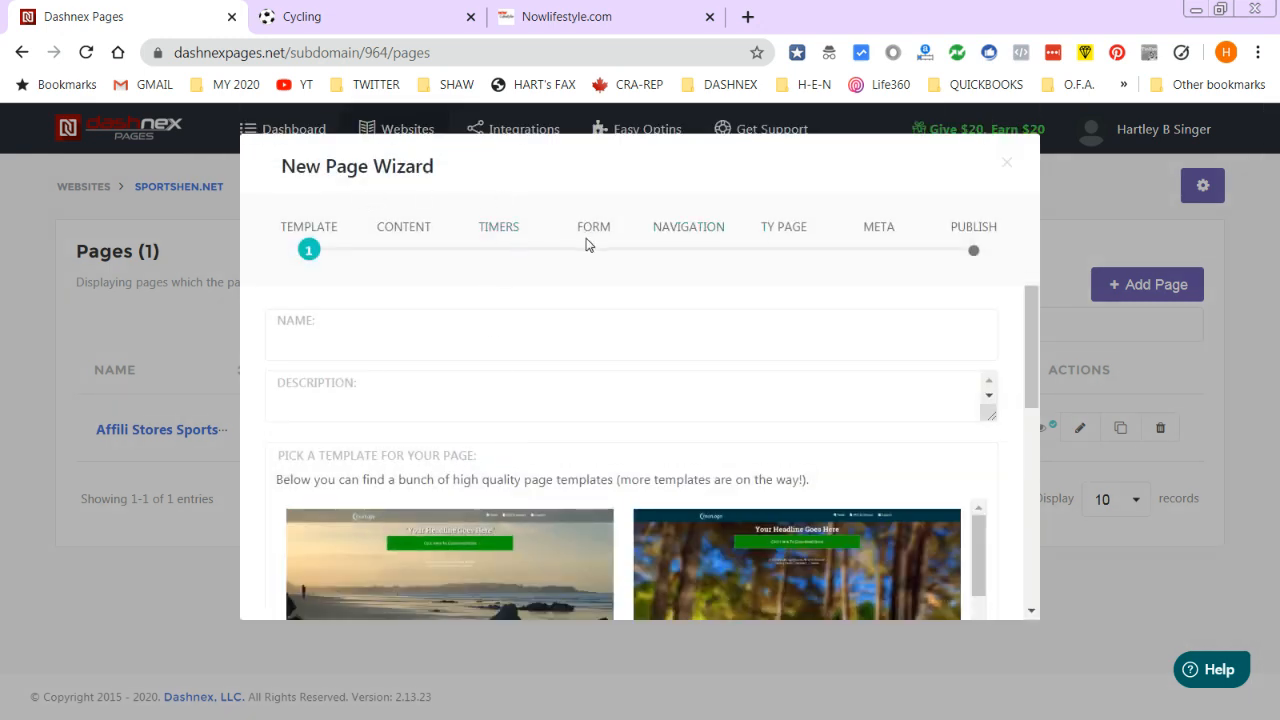
- On the wizard's Form step, choose the MailChimp auto-responder and the SINGER-NETWORK Newsletter list
{"action": "left_click", "coordinate": [588, 230]}
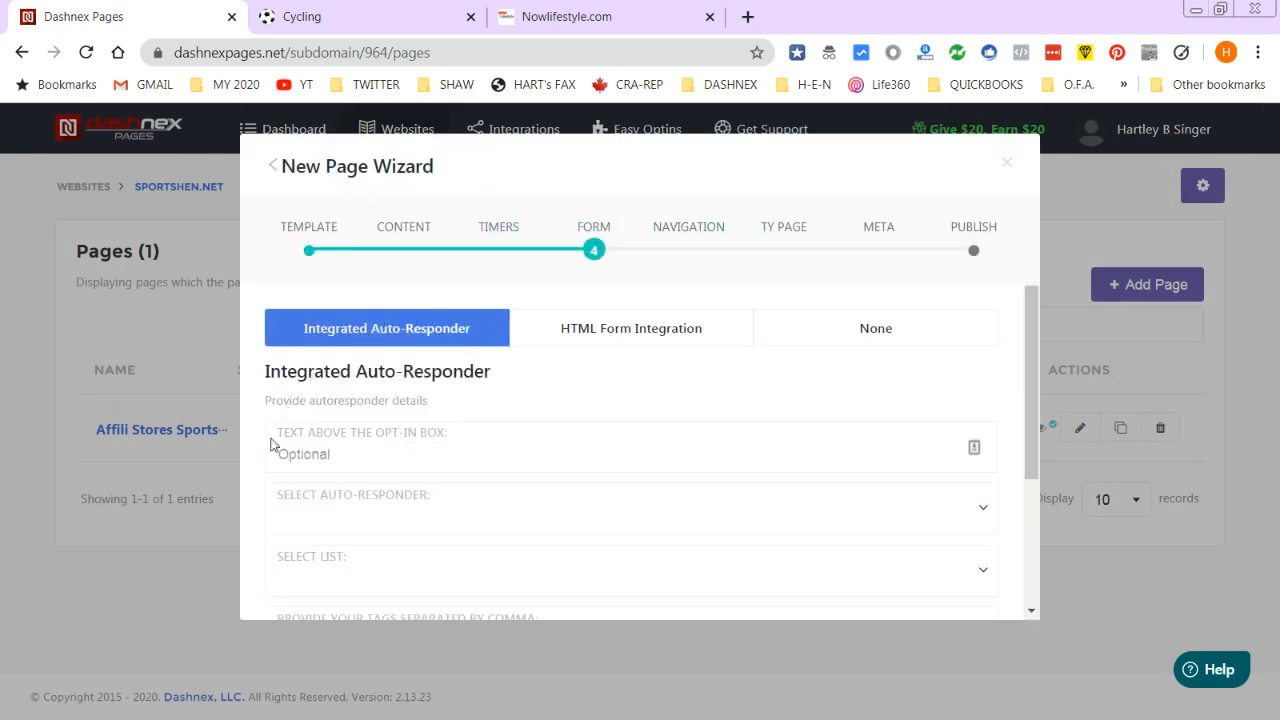
{"action": "mouse_move", "coordinate": [1032, 318]}
{"action": "left_mouse_down"}
{"action": "mouse_move", "coordinate": [1035, 333]}
{"action": "mouse_move", "coordinate": [1011, 320]}
{"action": "left_mouse_up"}
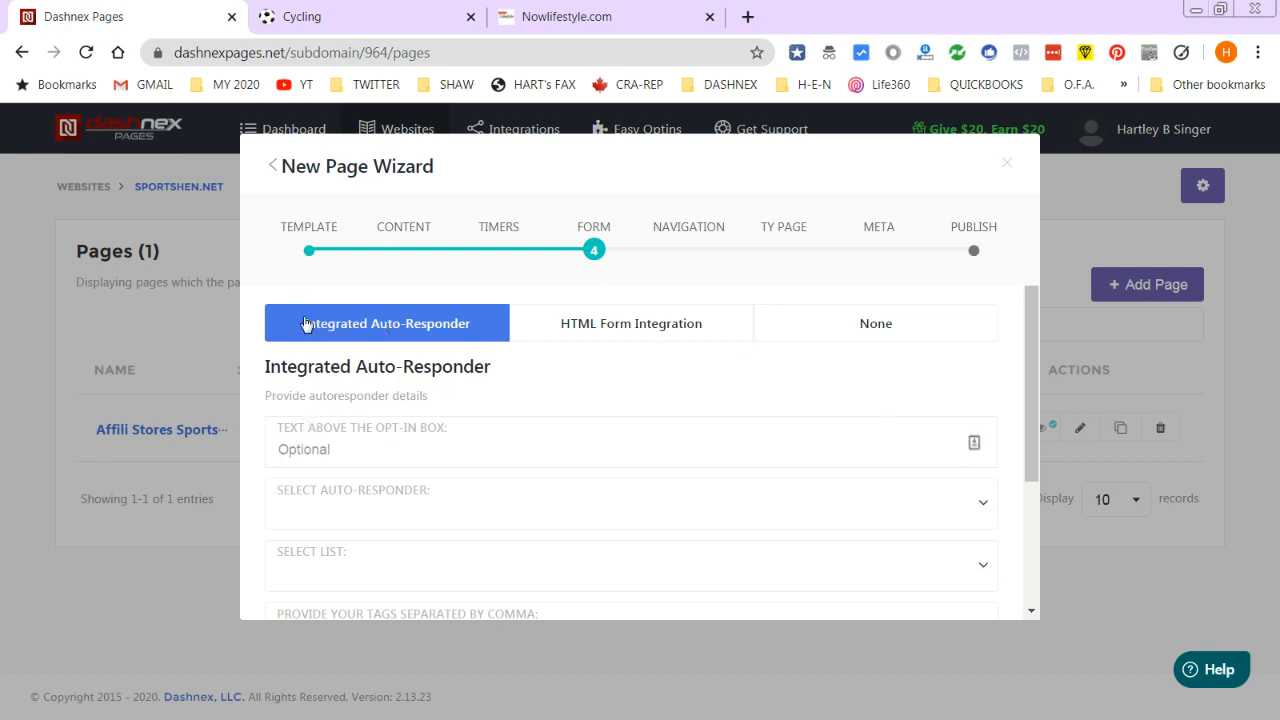
{"action": "left_click_drag", "start_coordinate": [1029, 391], "coordinate": [1021, 434]}
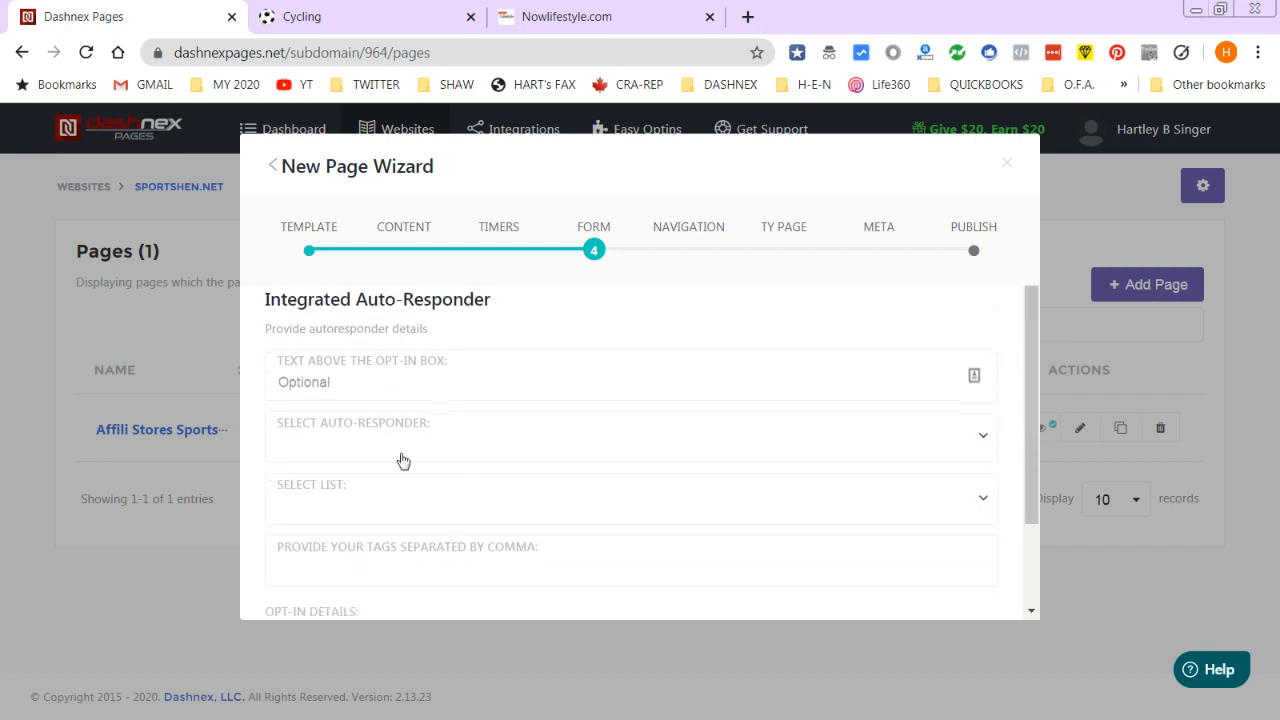
{"action": "left_click", "coordinate": [293, 438]}
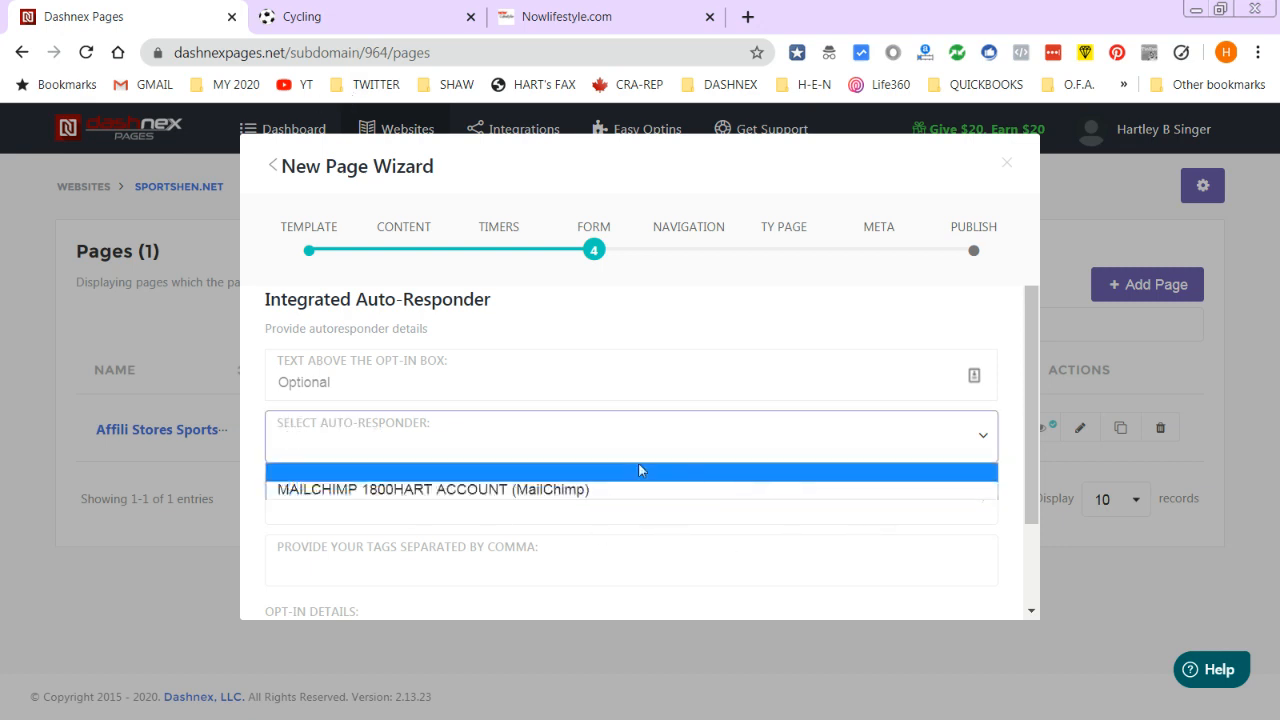
{"action": "left_click", "coordinate": [451, 492]}
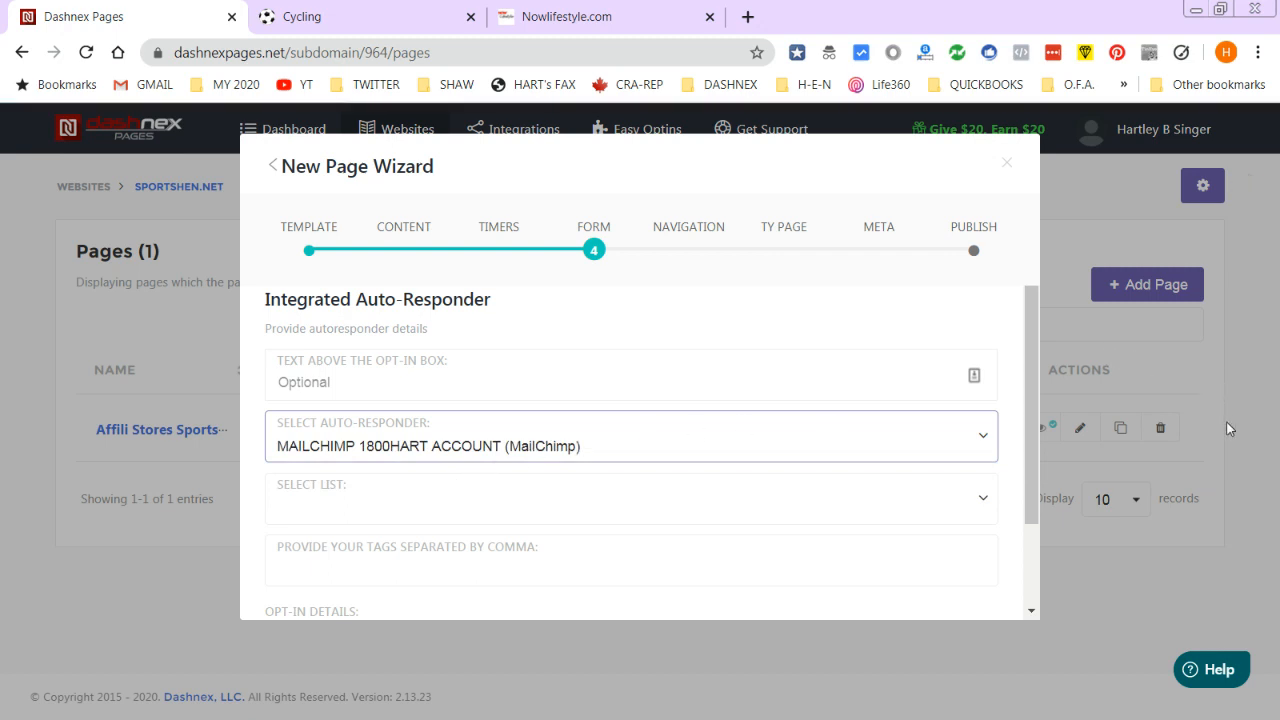
{"action": "scroll", "coordinate": [347, 451], "scroll_direction": "down", "scroll_amount": 2}
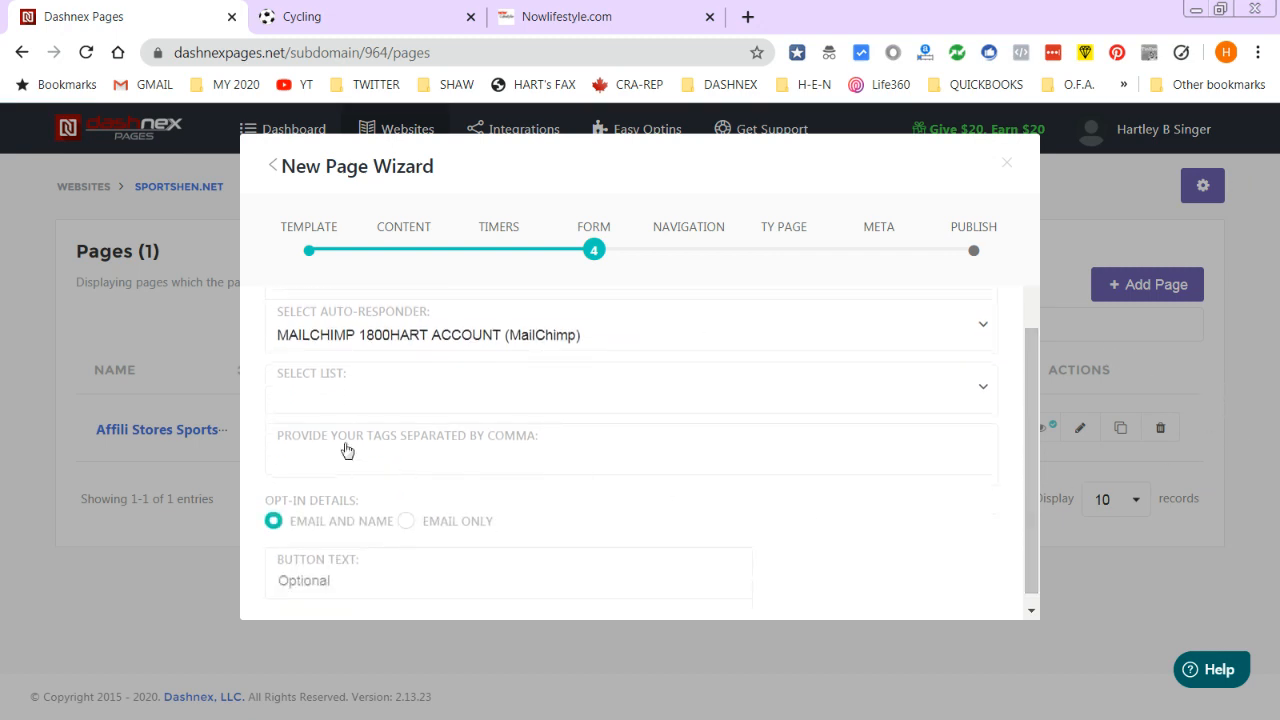
{"action": "left_click", "coordinate": [333, 397]}
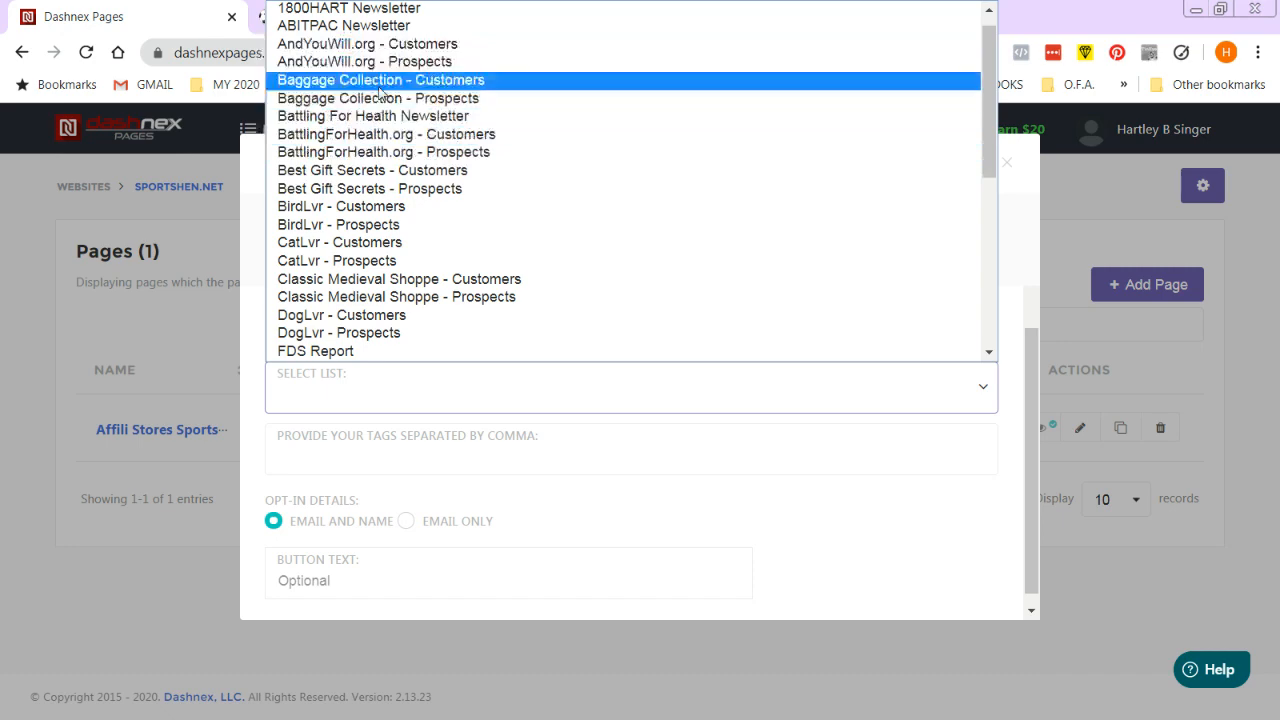
{"action": "scroll", "coordinate": [377, 93], "scroll_direction": "down", "scroll_amount": 5}
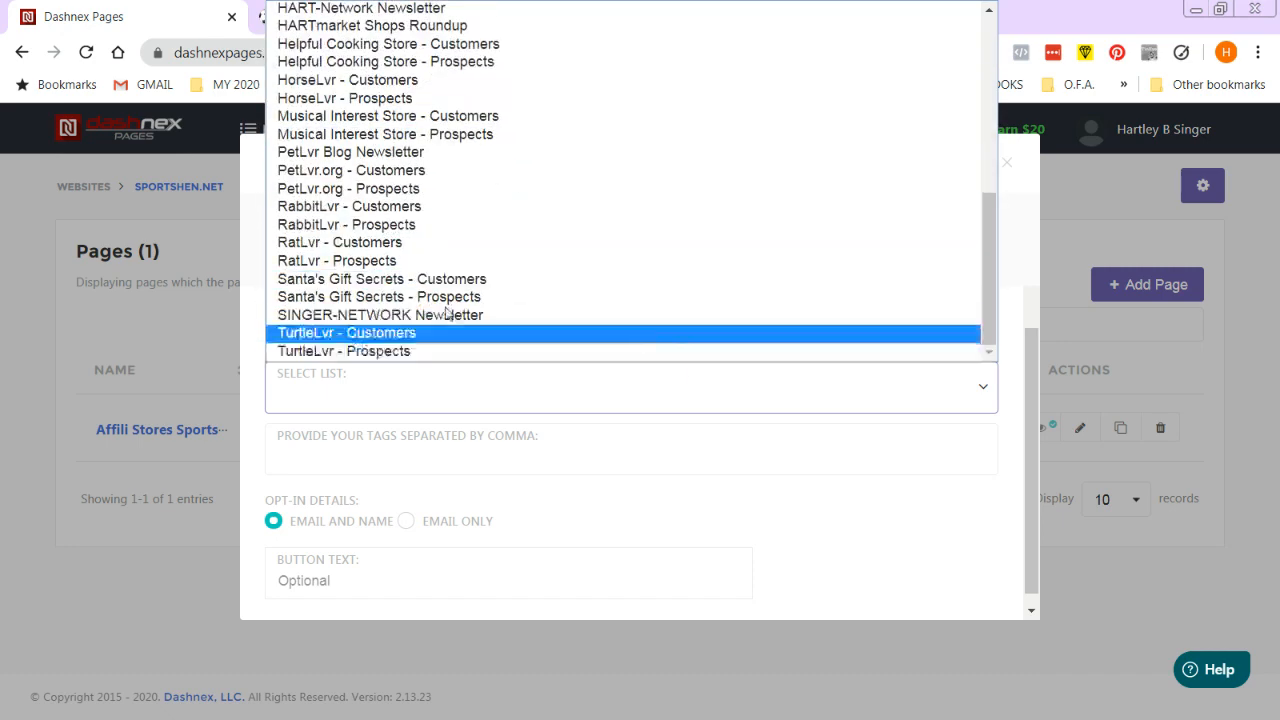
{"action": "left_click", "coordinate": [387, 316]}
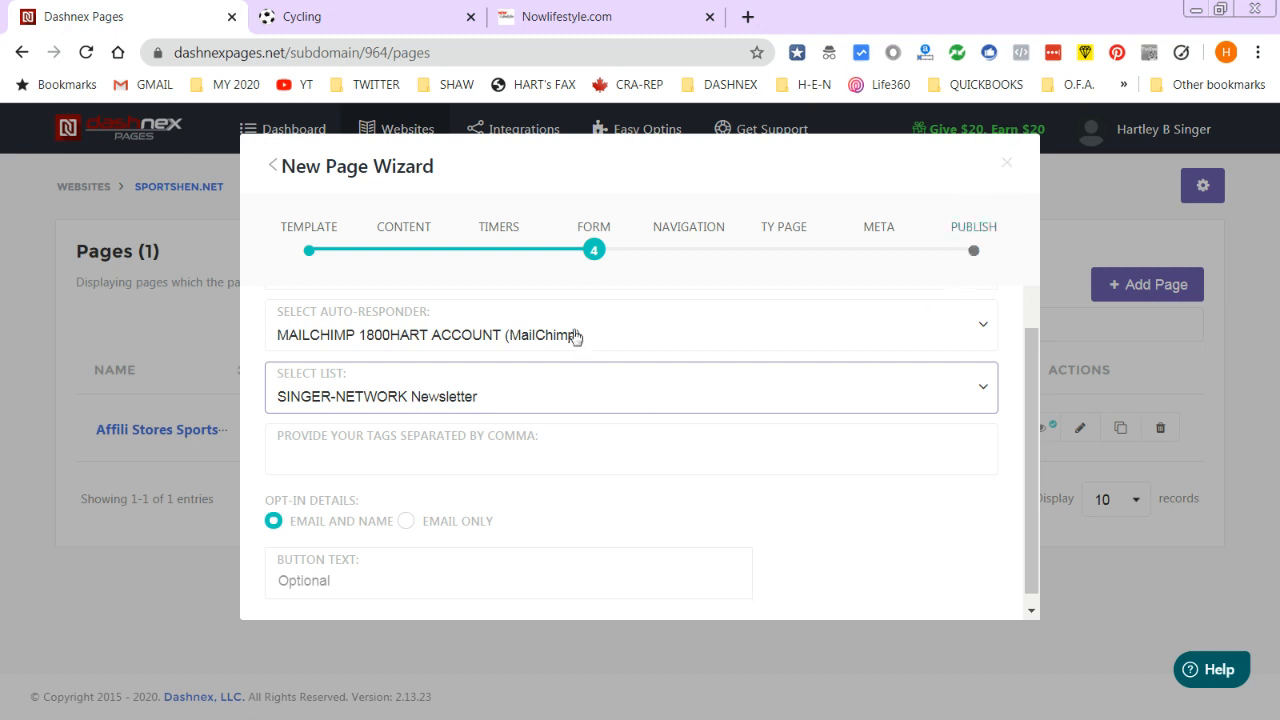
{"action": "scroll", "coordinate": [752, 363], "scroll_direction": "up", "scroll_amount": 3}
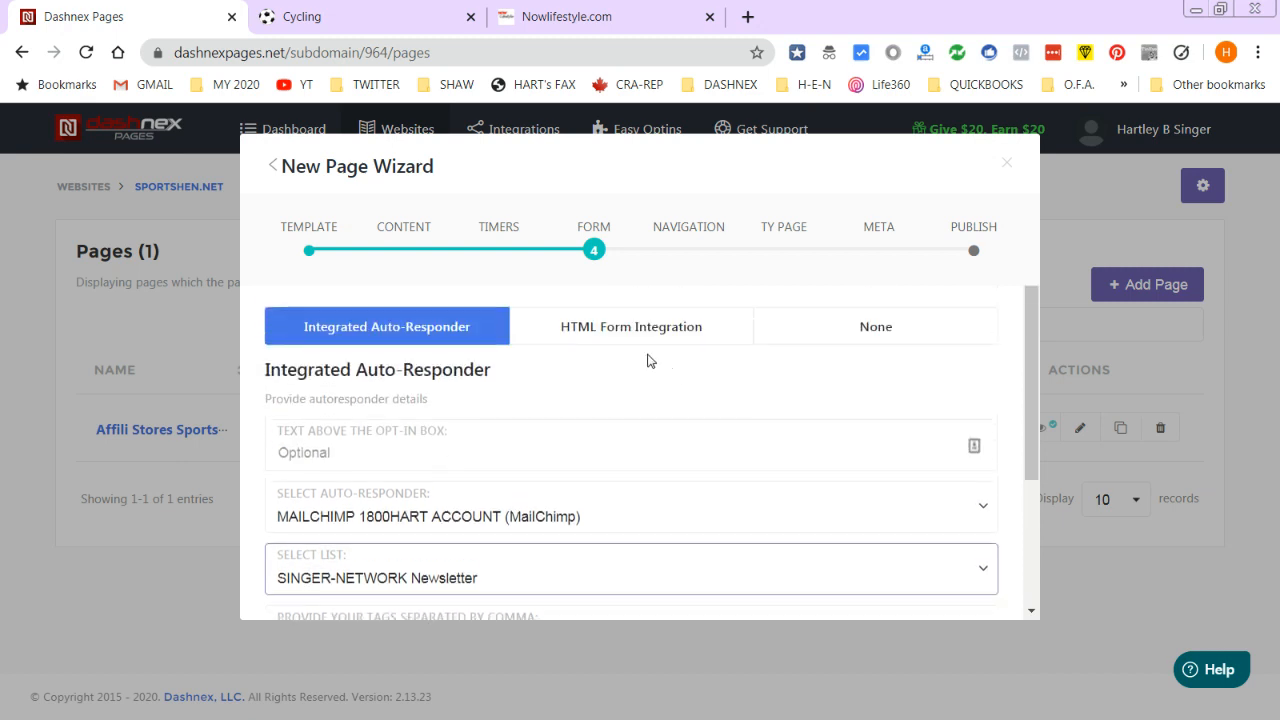
- Use HTML Form Integration with 'Sign up to the newsletter' as the text above the opt-in box
{"action": "left_click", "coordinate": [622, 335]}
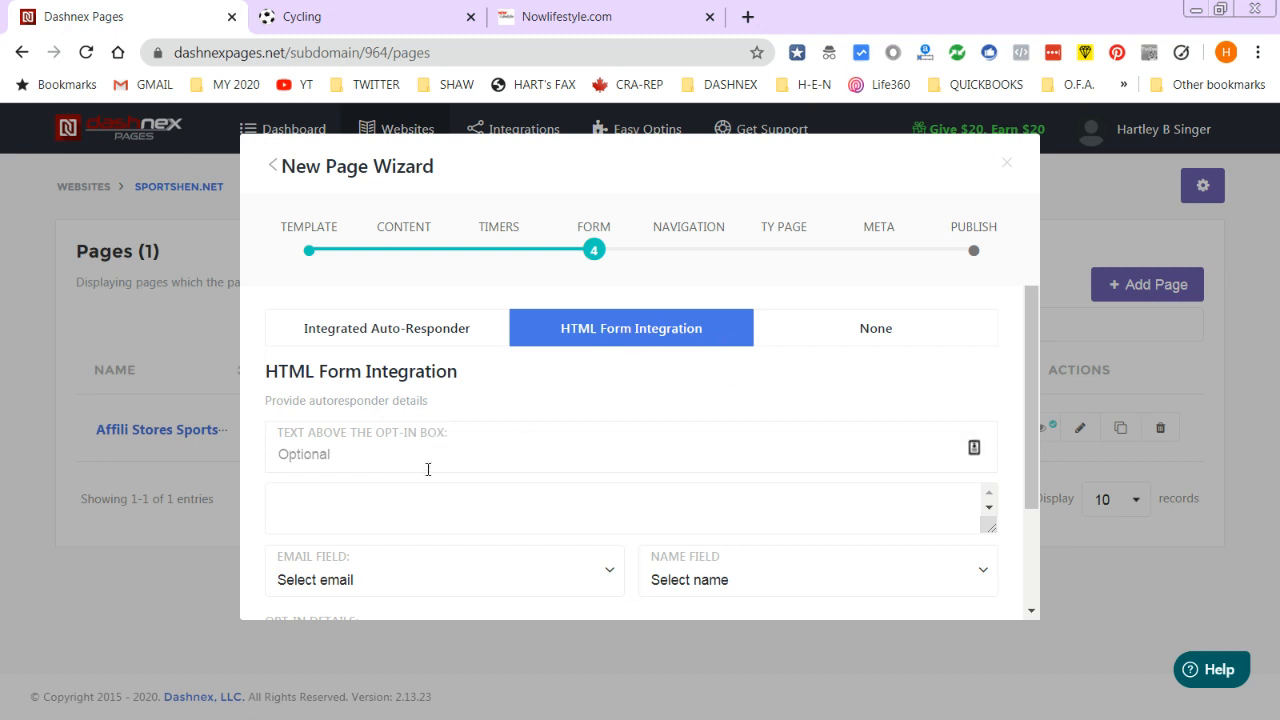
{"action": "left_click", "coordinate": [382, 443]}
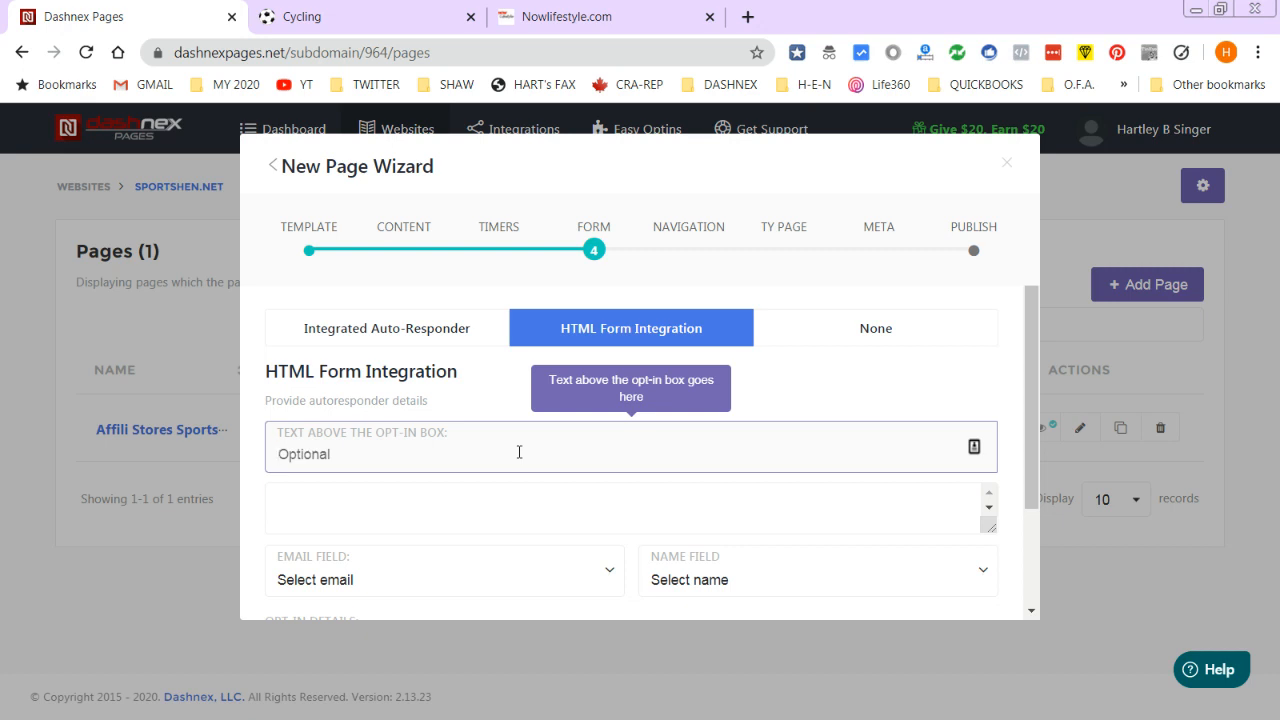
{"action": "type", "text": "Sign up to the newsletter"}
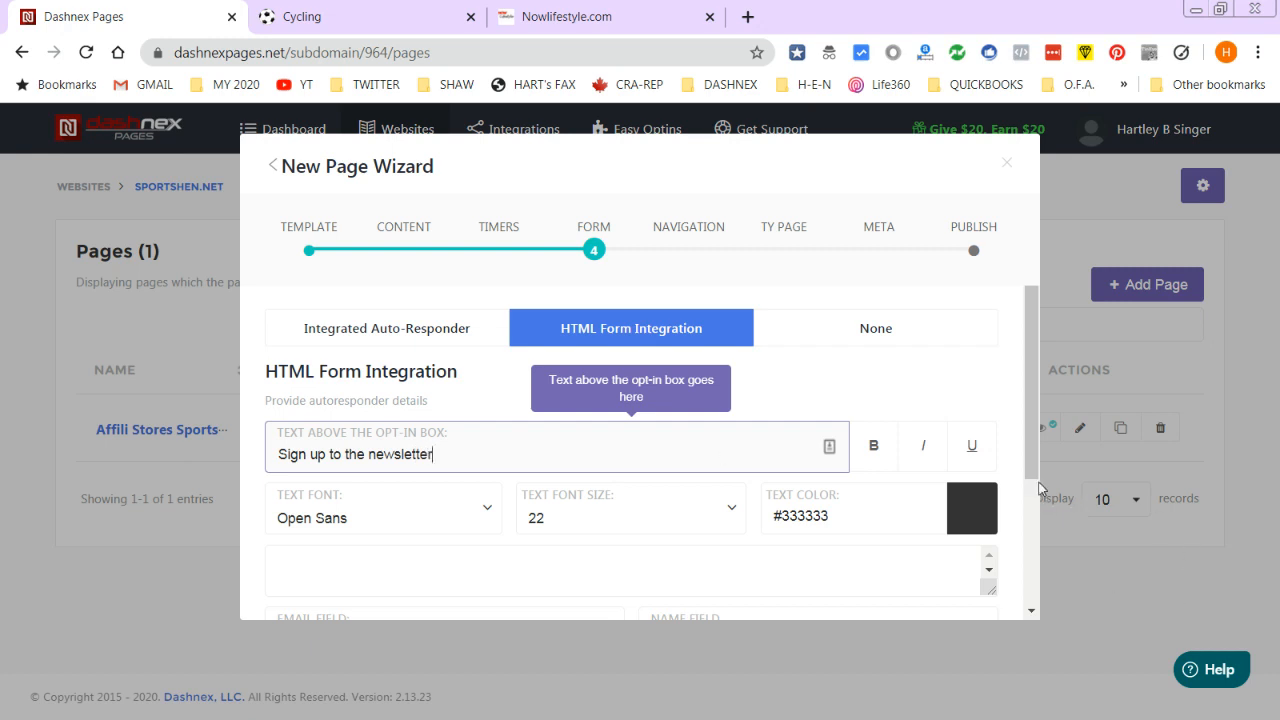
{"action": "left_click_drag", "start_coordinate": [1038, 487], "coordinate": [1044, 541]}
{"action": "left_click", "coordinate": [348, 445]}
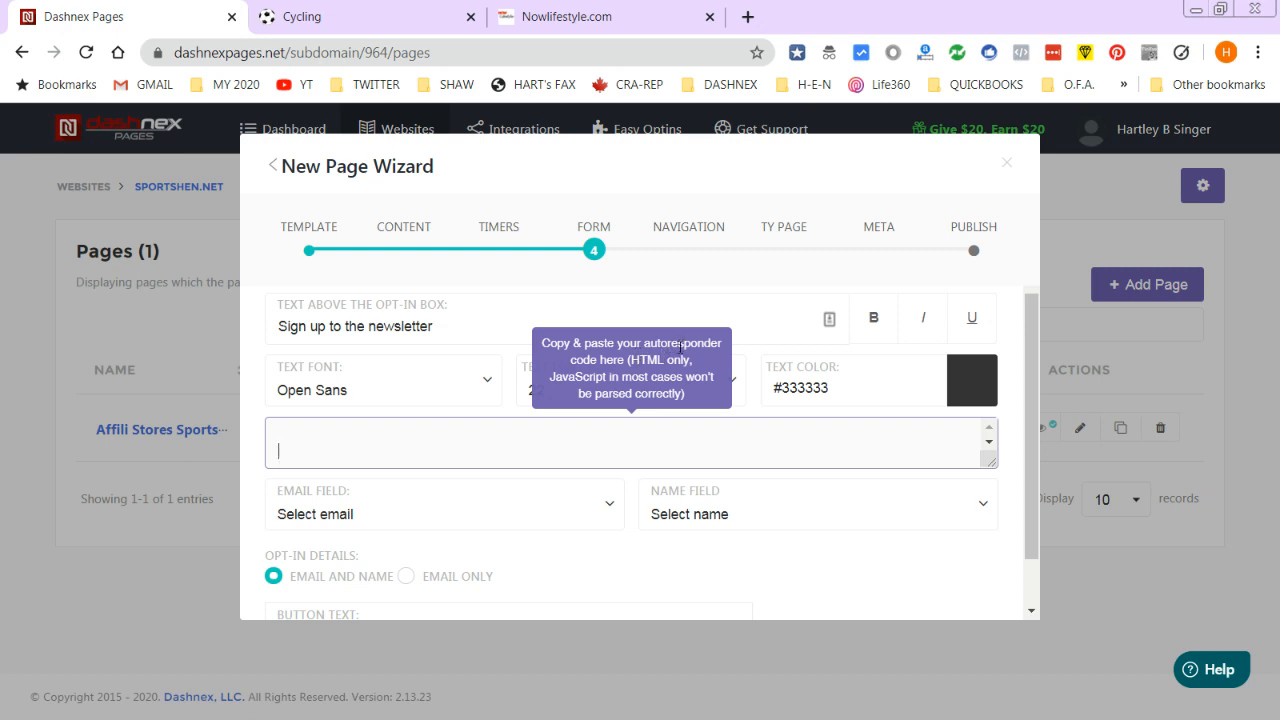
{"action": "left_click", "coordinate": [560, 12]}
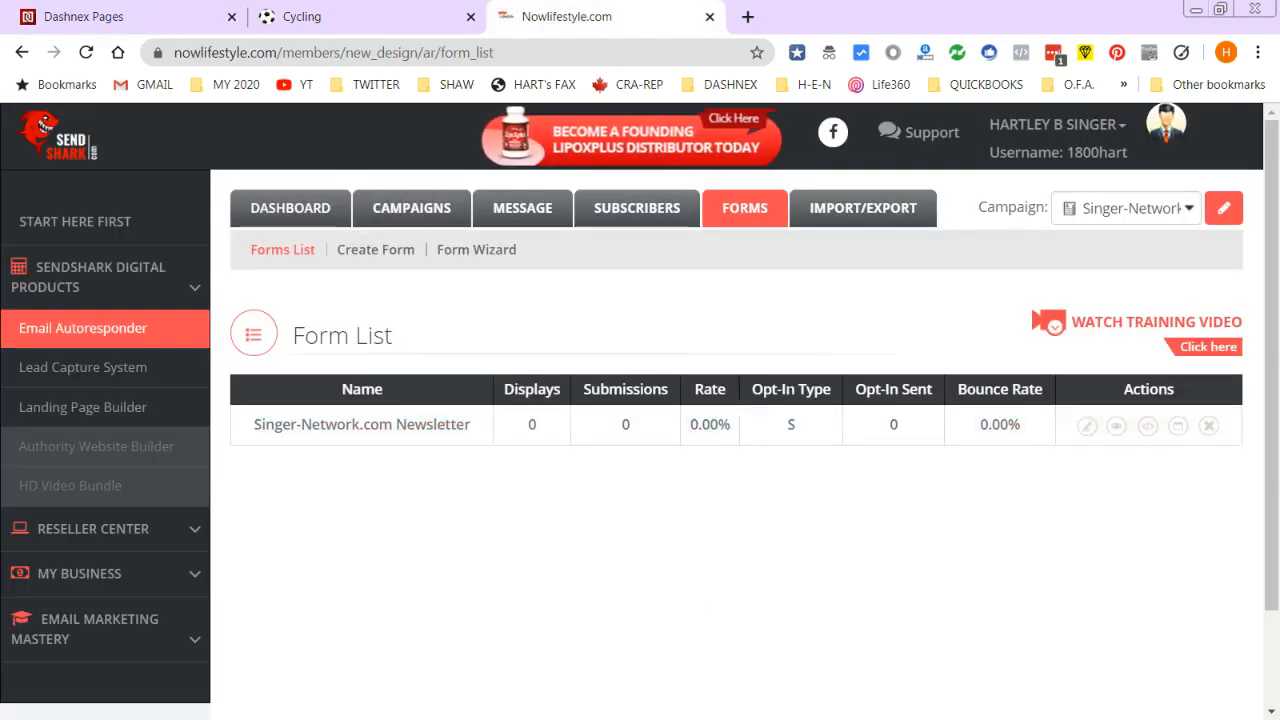
- Copy the newsletter form's HTML from SendShark into the Dashnex code box and enlarge the box
{"action": "left_click", "coordinate": [1149, 427]}
{"action": "left_click_drag", "start_coordinate": [99, 187], "coordinate": [576, 591]}
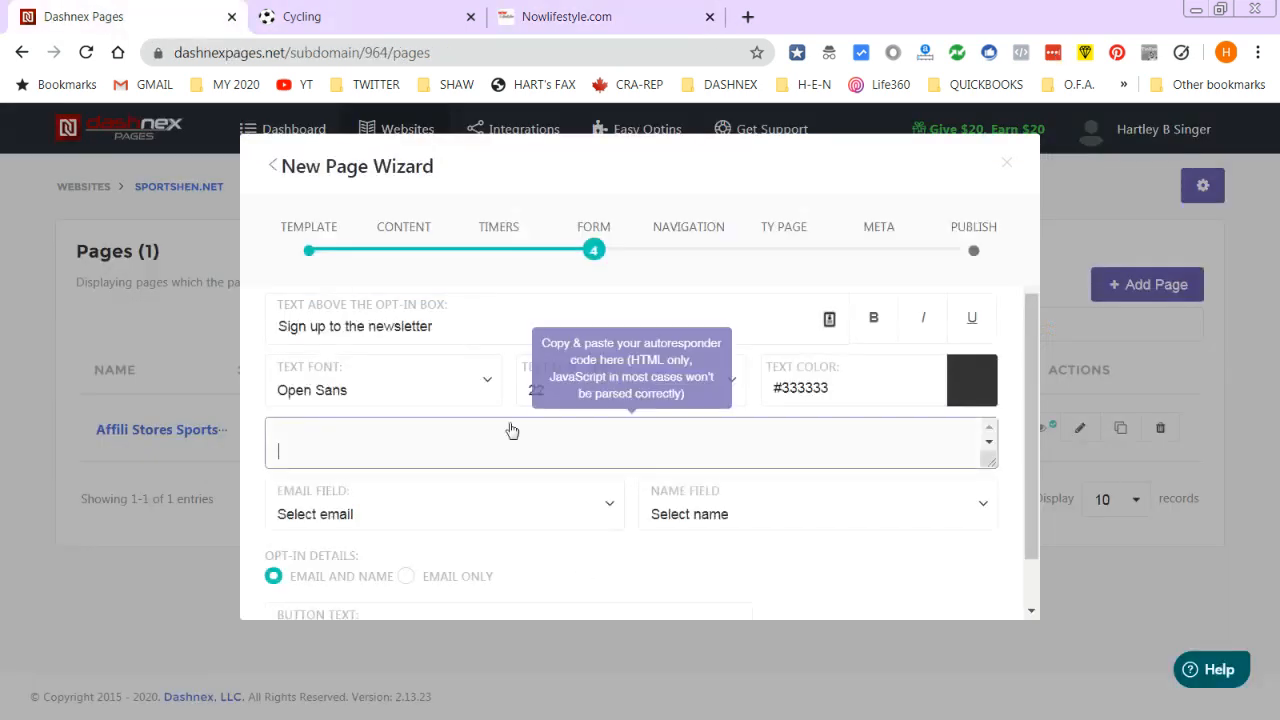
{"action": "key", "text": "ctrl+v"}
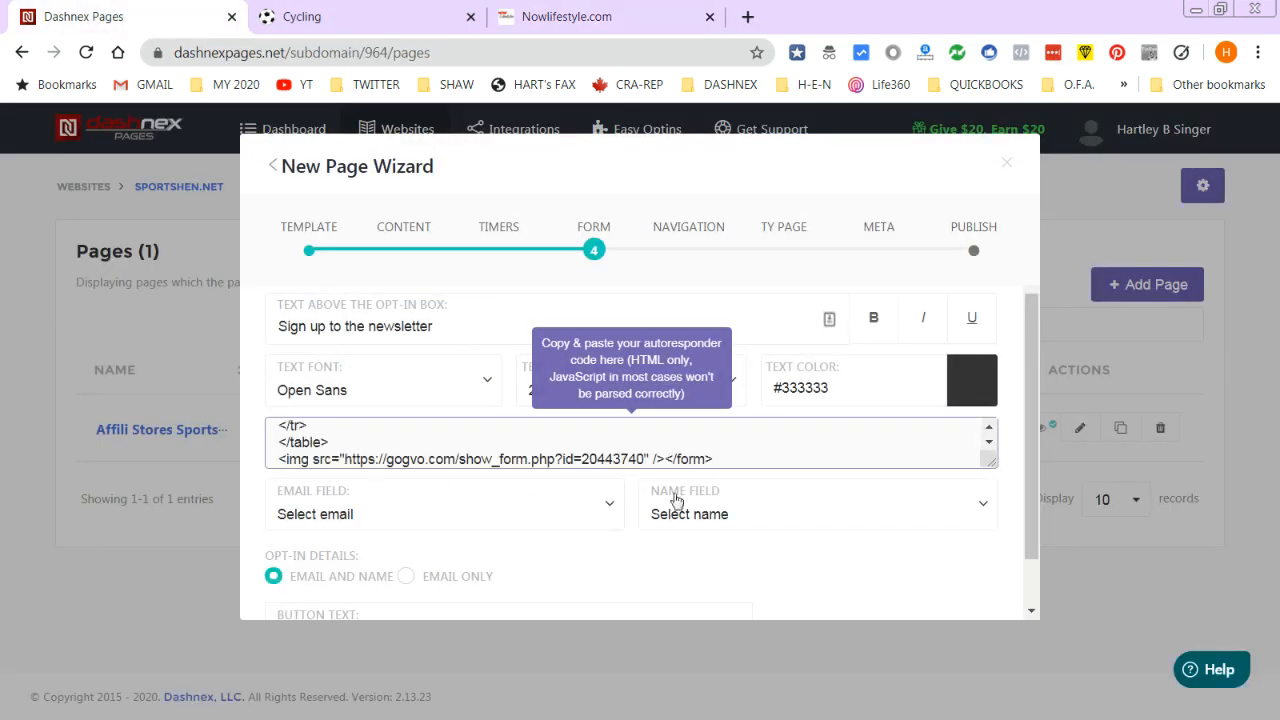
{"action": "left_click_drag", "start_coordinate": [990, 462], "coordinate": [1028, 506]}
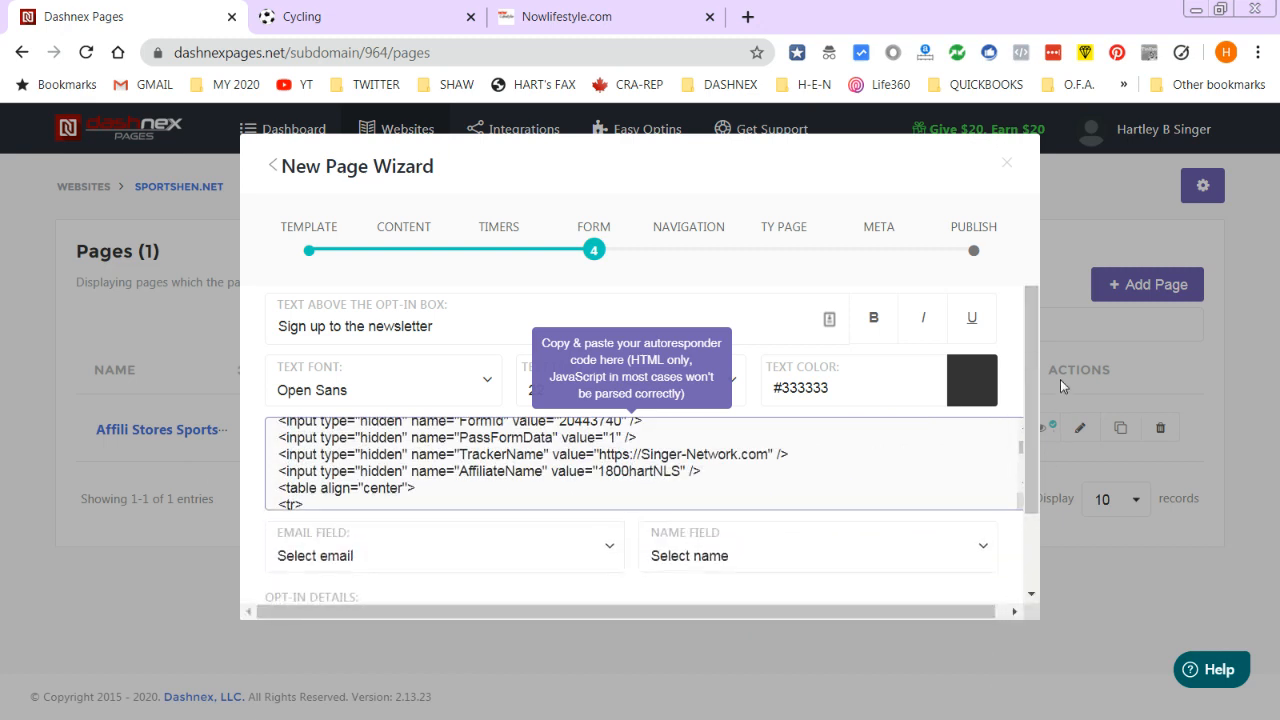
{"action": "scroll", "coordinate": [628, 452], "scroll_direction": "down", "scroll_amount": 2}
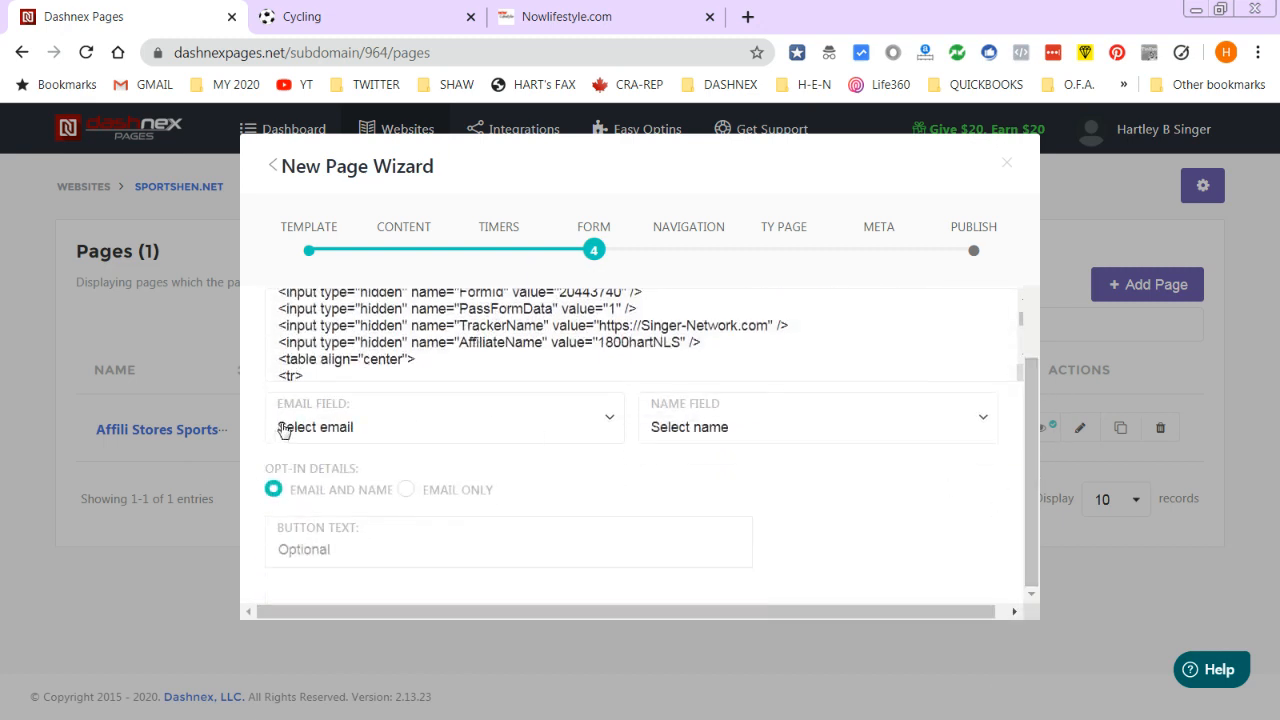
- Set Name Field to FullName, leave Email Field unselected, and keep opt-in as Email and Name
{"action": "left_click", "coordinate": [290, 425]}
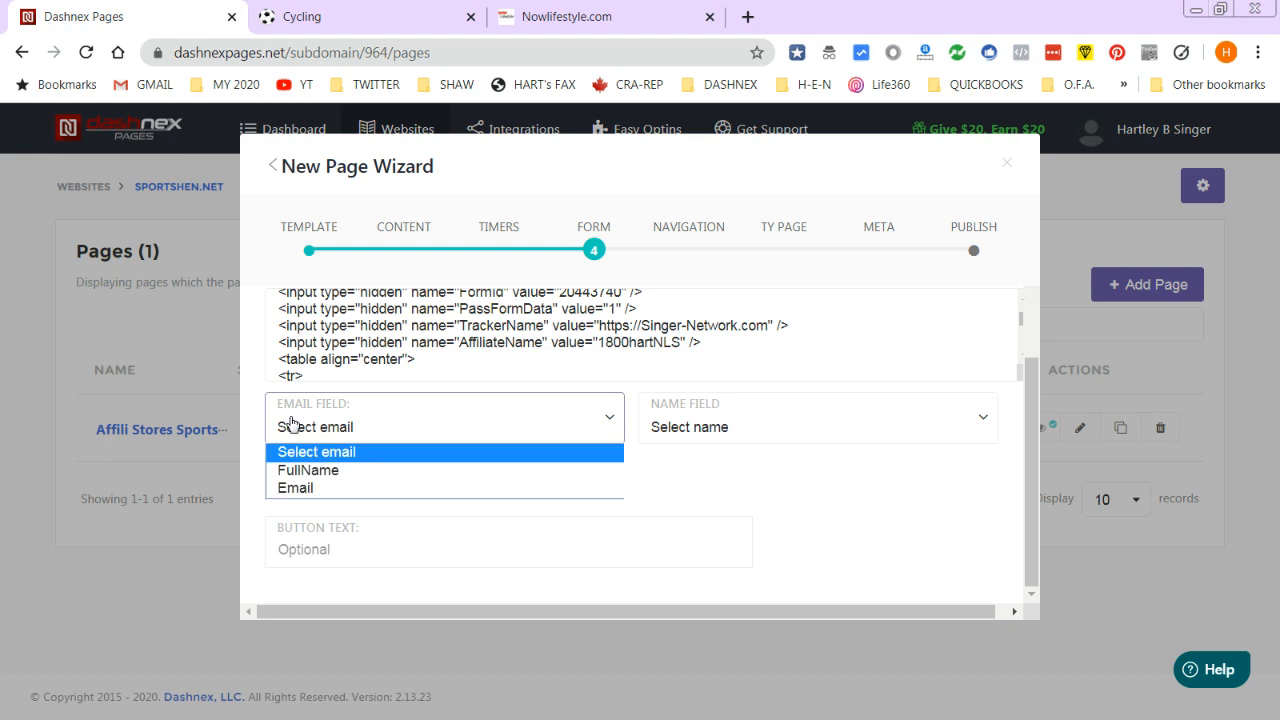
{"action": "left_click", "coordinate": [310, 476]}
{"action": "left_click", "coordinate": [662, 420]}
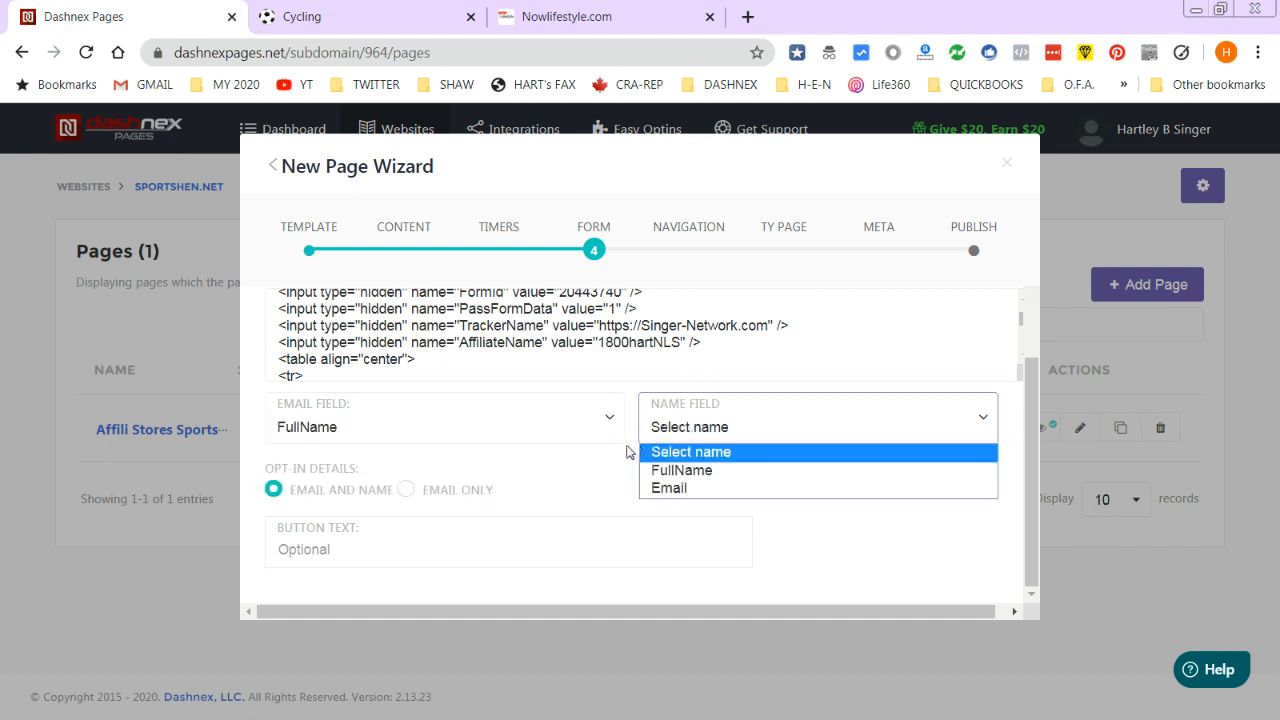
{"action": "left_click", "coordinate": [734, 470]}
{"action": "left_click", "coordinate": [414, 424]}
{"action": "left_click", "coordinate": [328, 453]}
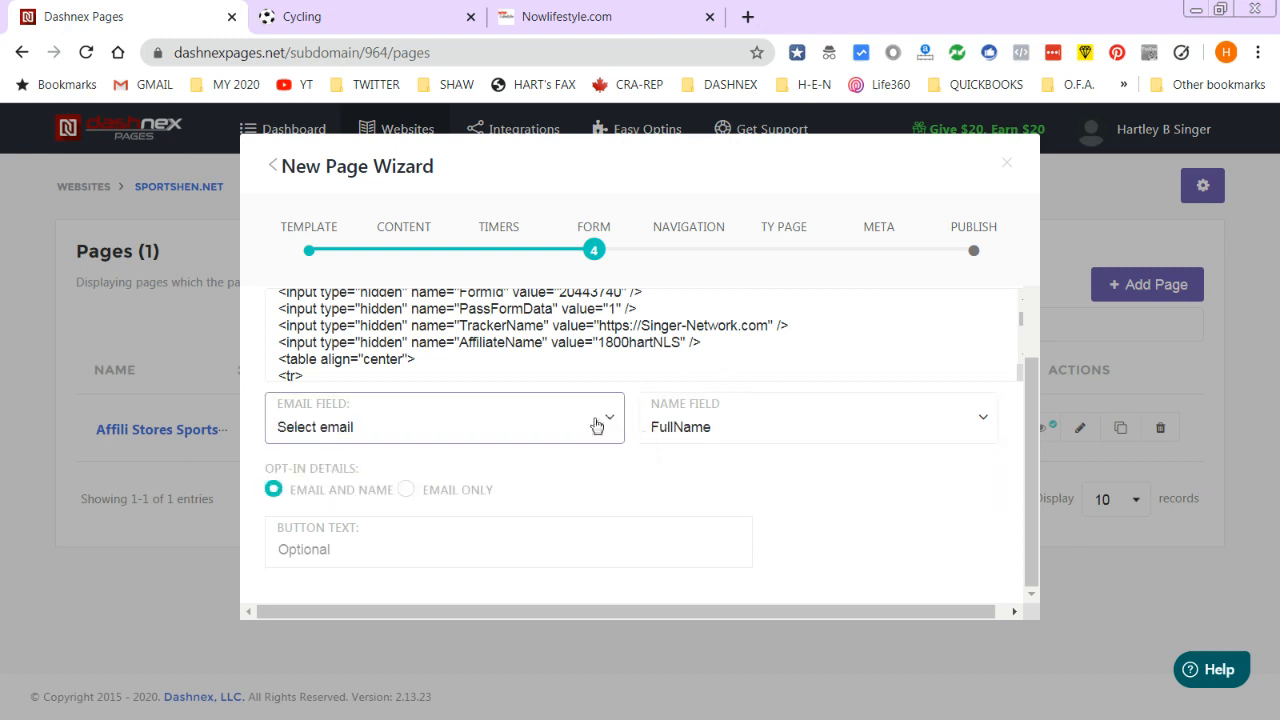
{"action": "left_click", "coordinate": [405, 491]}
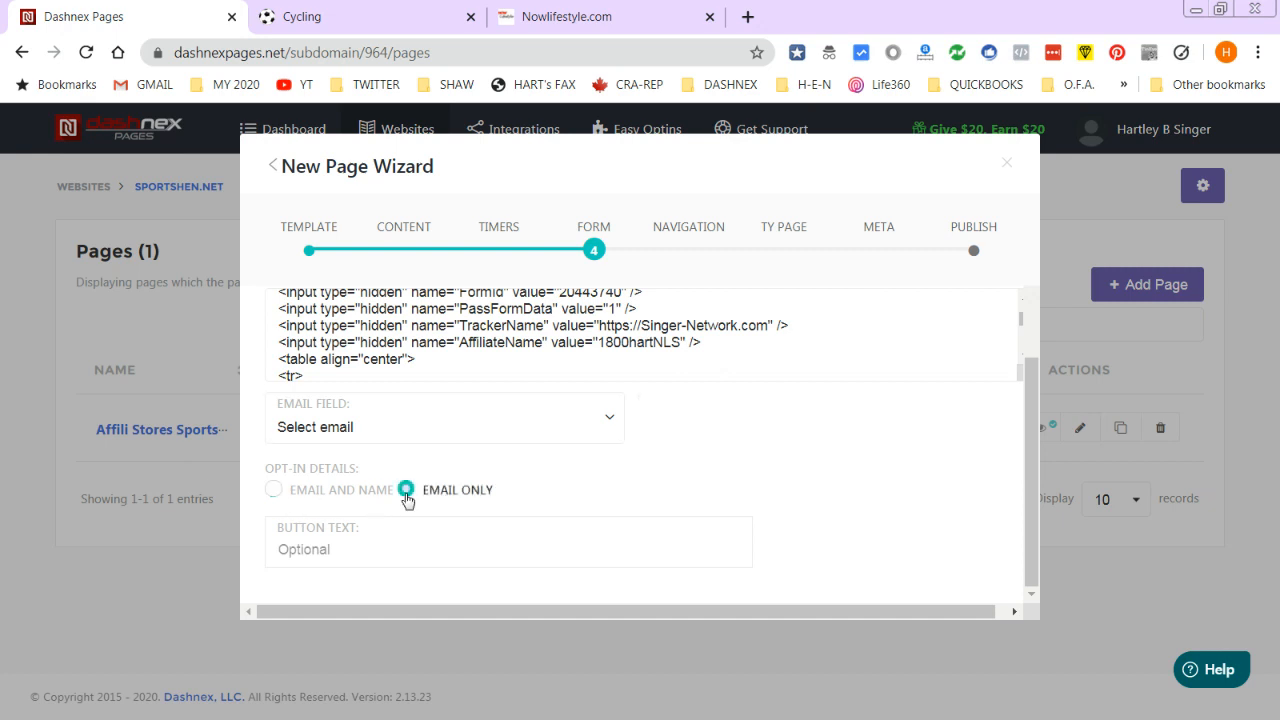
{"action": "left_click", "coordinate": [274, 490]}
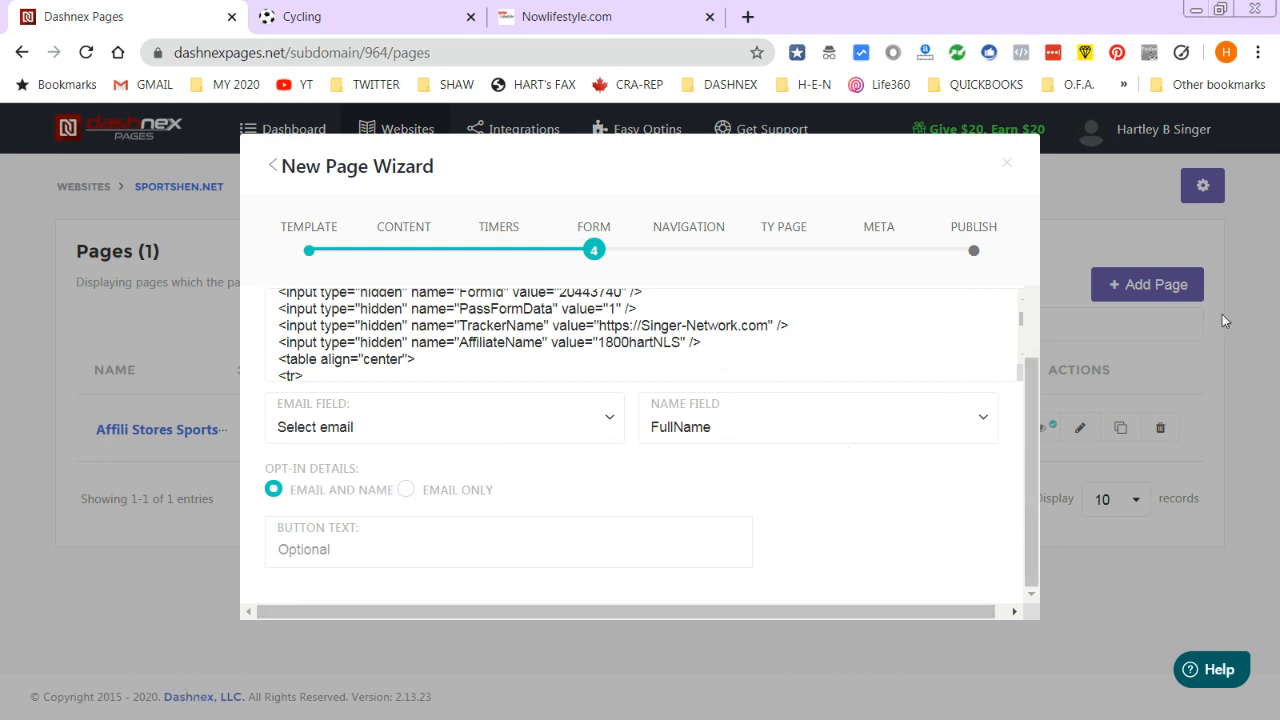
{"action": "scroll", "coordinate": [1030, 400], "scroll_direction": "up", "scroll_amount": 3}
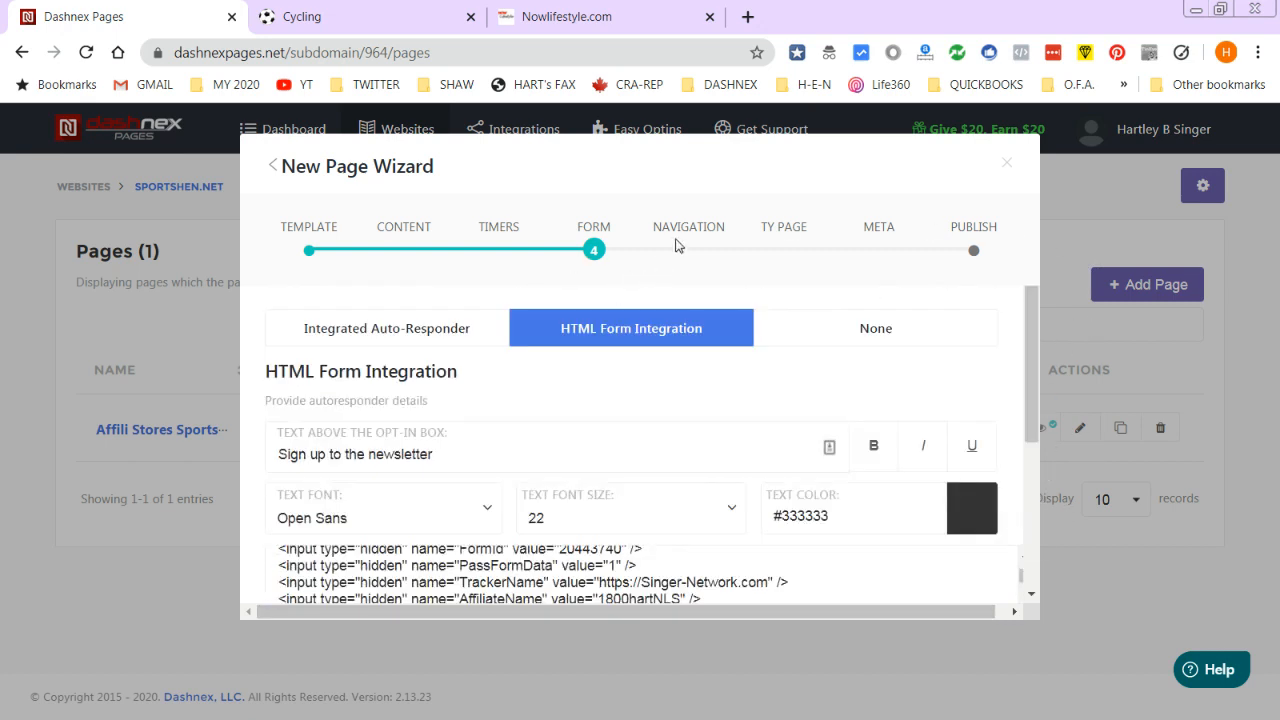
- Look through the wizard's Publish, Template, Timers and Form steps, then discard the new page unsaved
{"action": "left_click", "coordinate": [990, 234]}
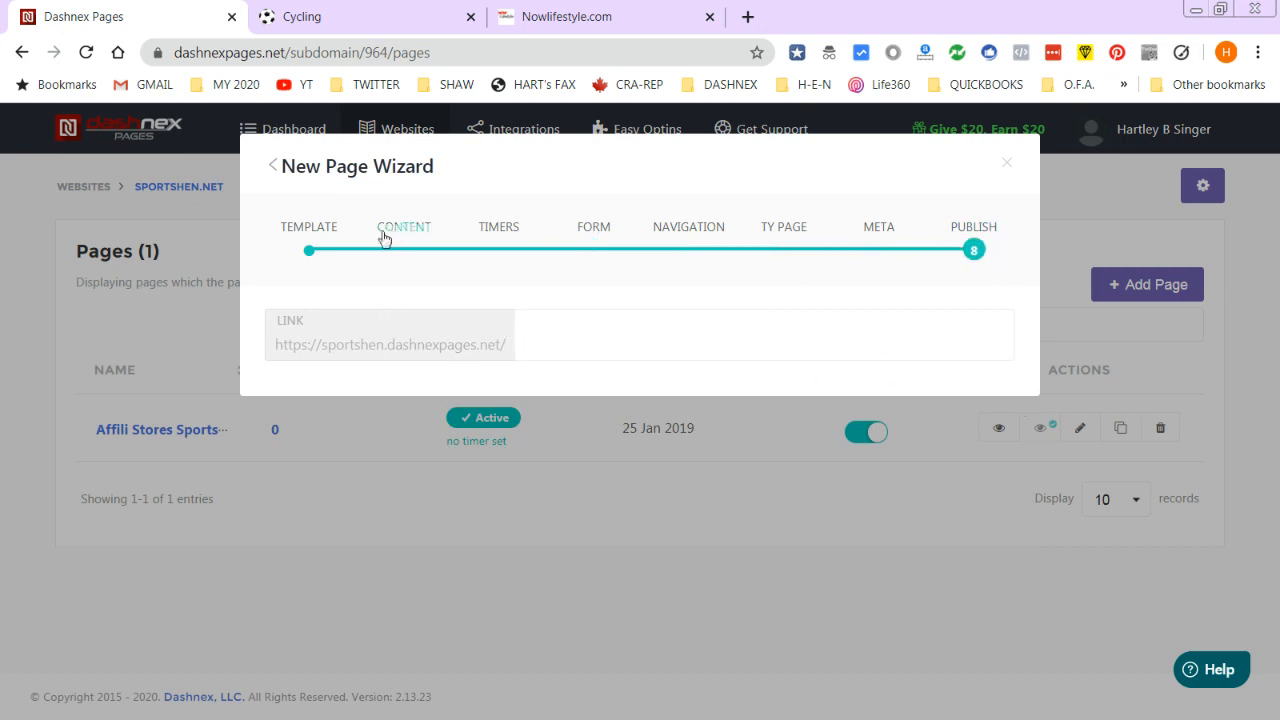
{"action": "left_click", "coordinate": [330, 238]}
{"action": "left_click", "coordinate": [323, 352]}
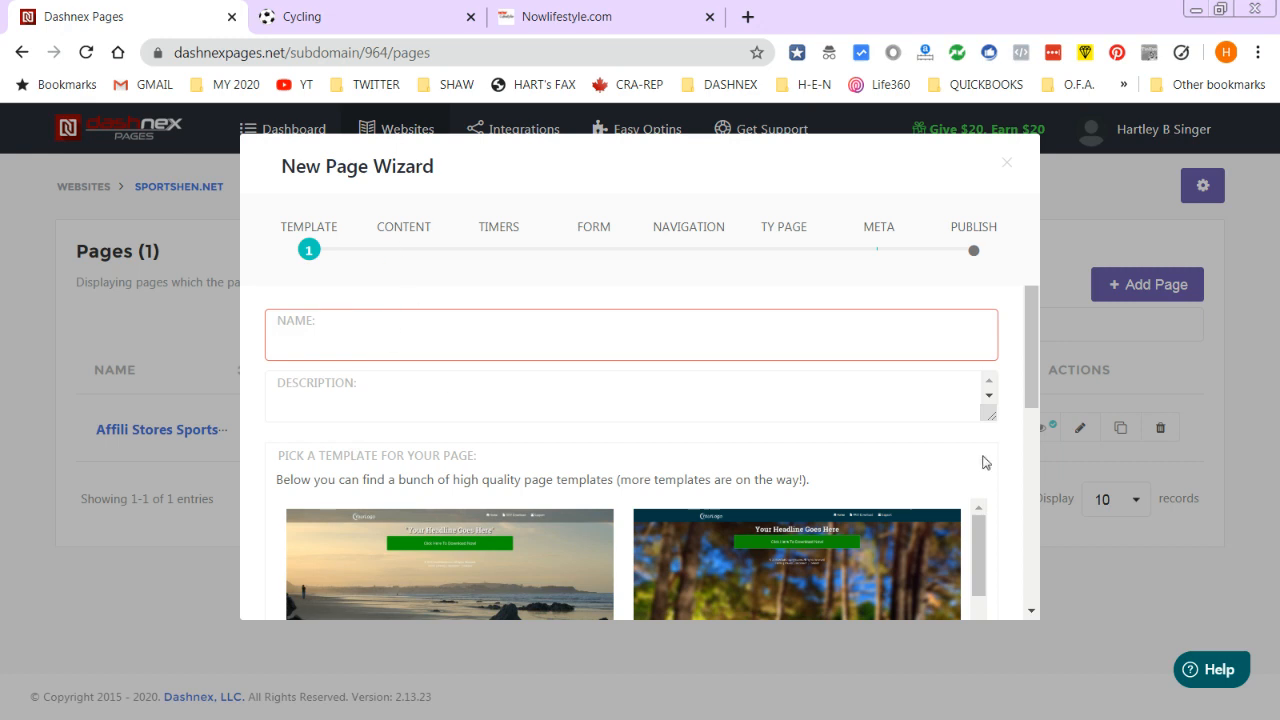
{"action": "left_click_drag", "start_coordinate": [1031, 402], "coordinate": [1020, 588]}
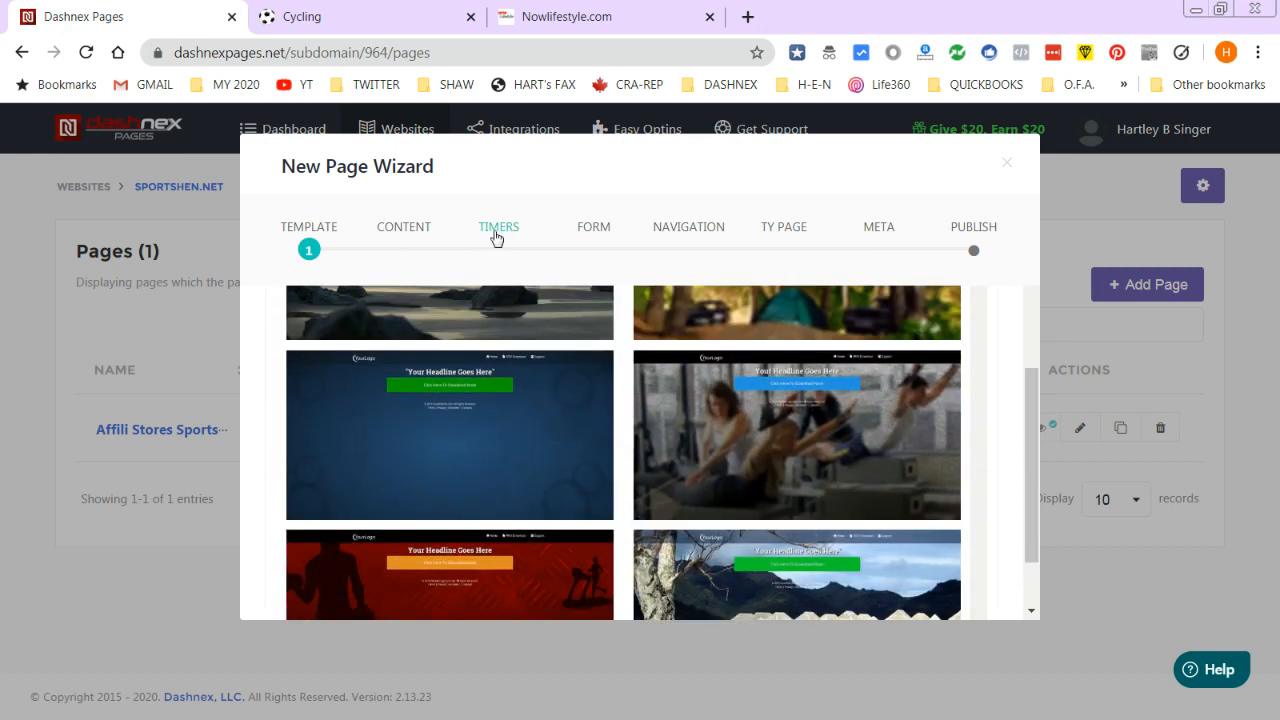
{"action": "left_click", "coordinate": [497, 230]}
{"action": "left_click", "coordinate": [591, 227]}
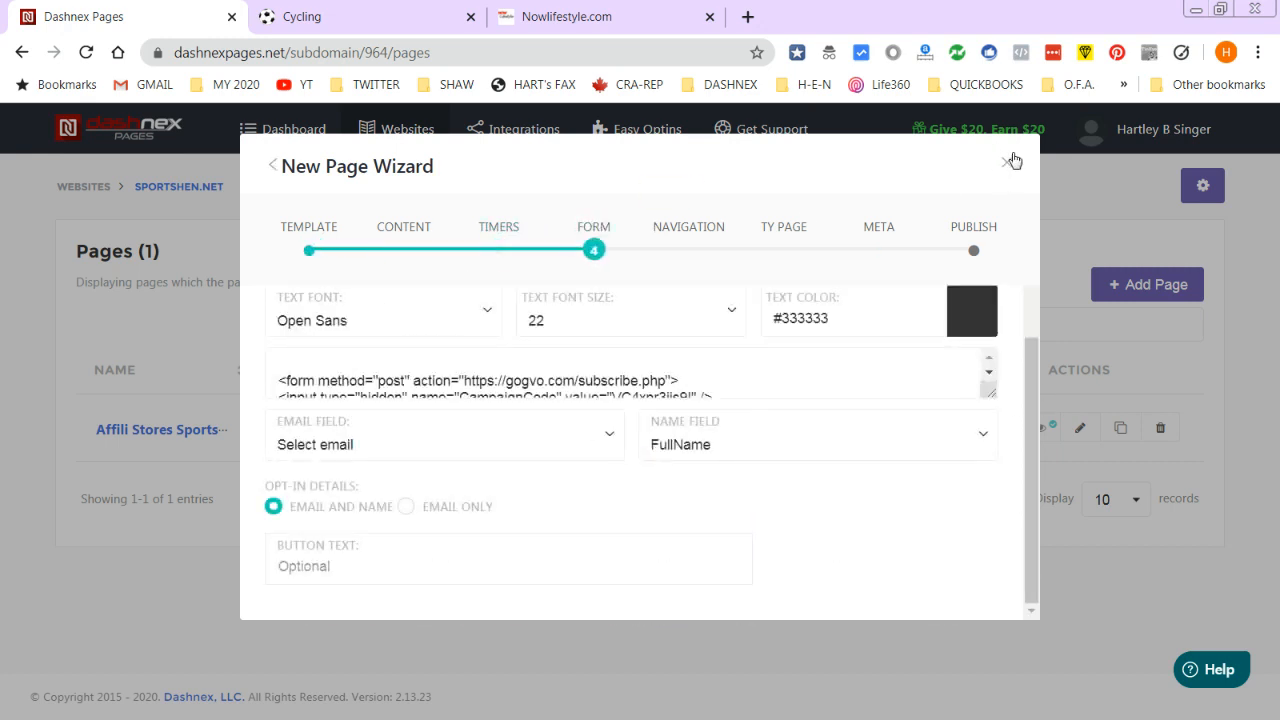
{"action": "left_click", "coordinate": [1007, 162]}
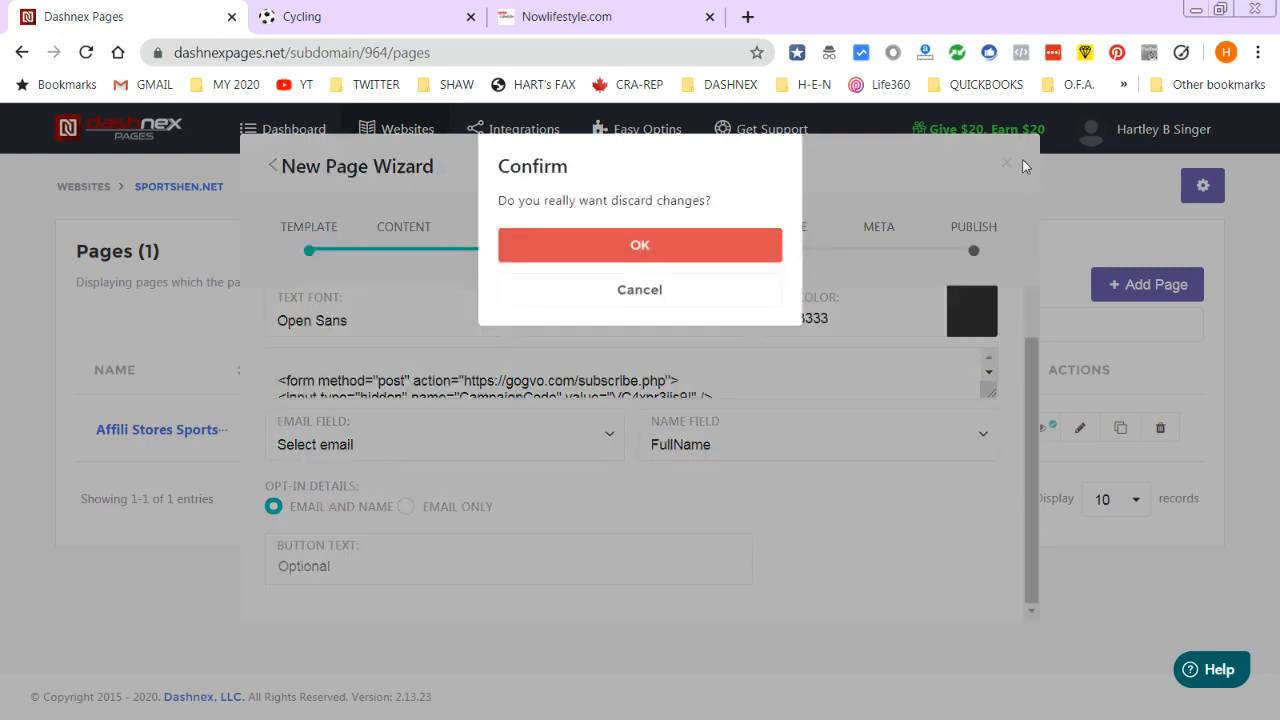
{"action": "left_click", "coordinate": [642, 250]}
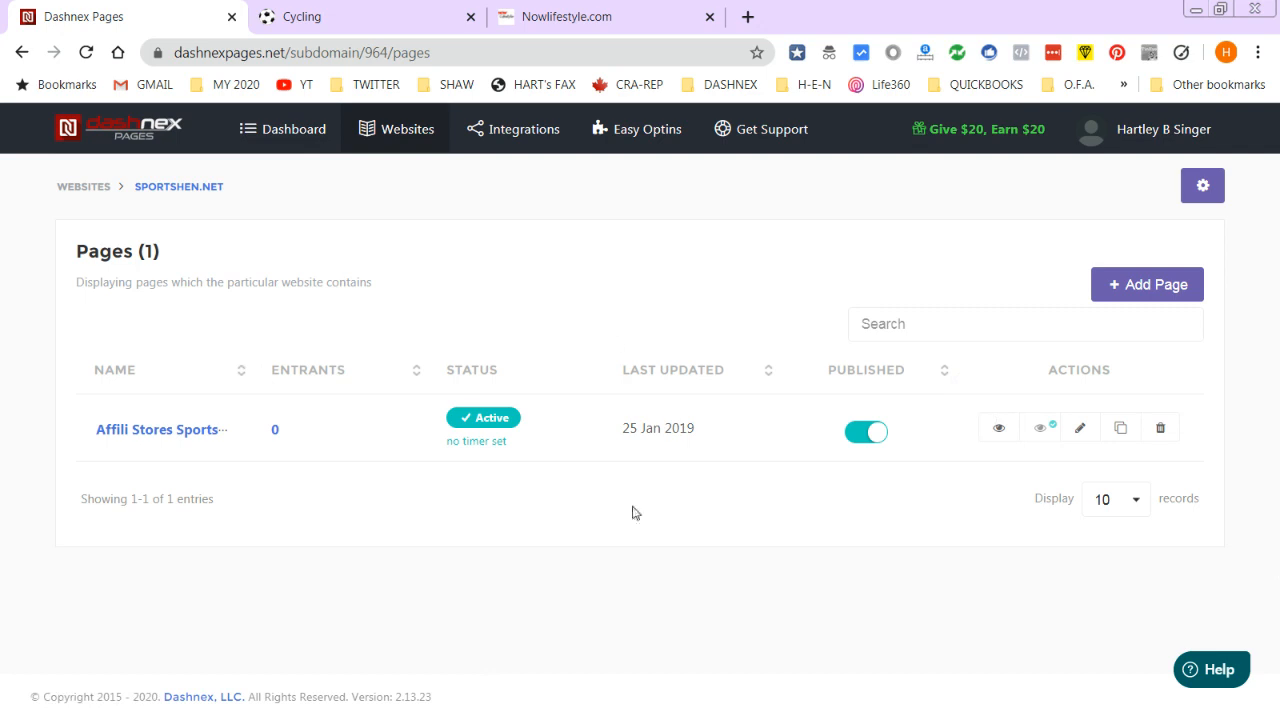
{"action": "left_click", "coordinate": [594, 30]}
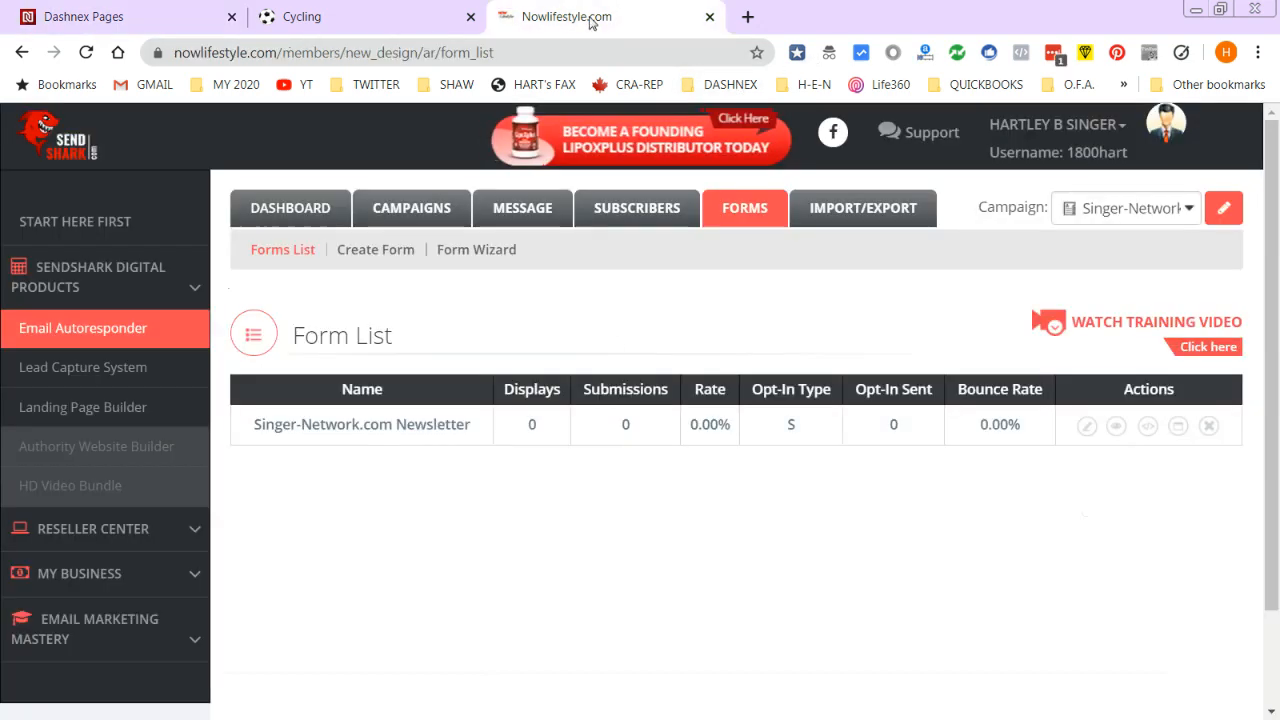
{"action": "left_click", "coordinate": [1150, 432]}
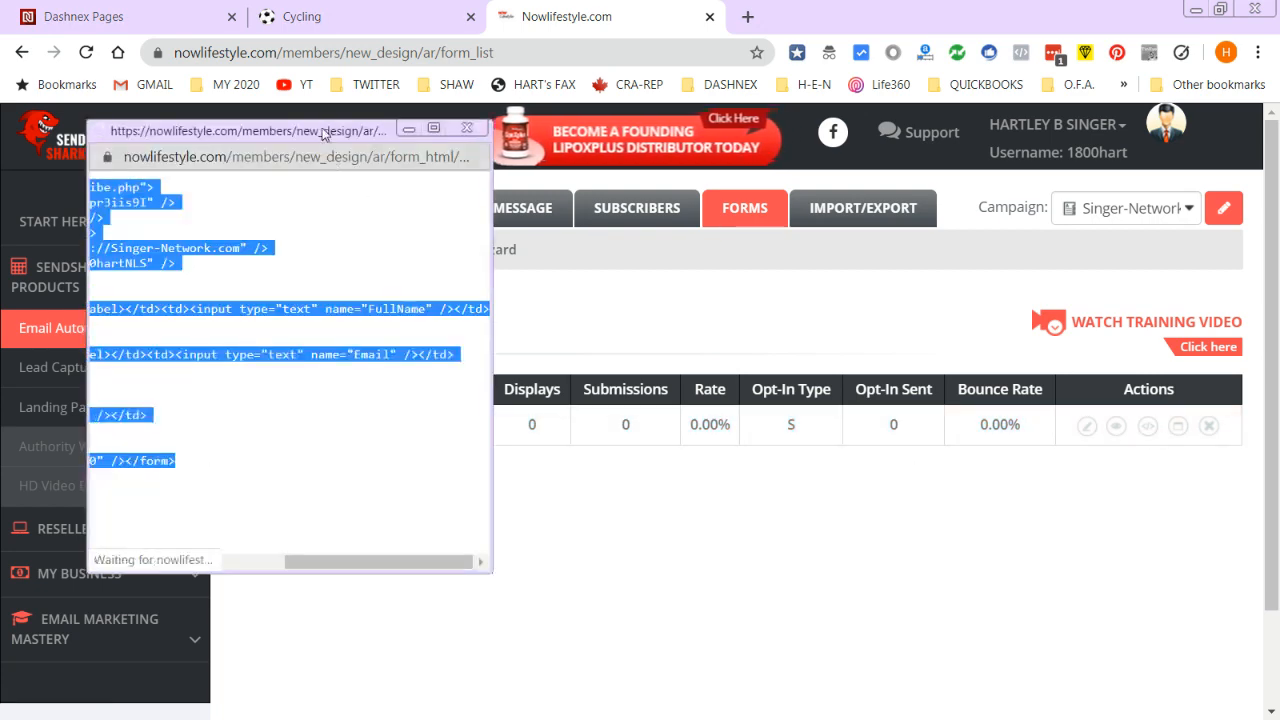
{"action": "left_click_drag", "start_coordinate": [340, 130], "coordinate": [876, 207]}
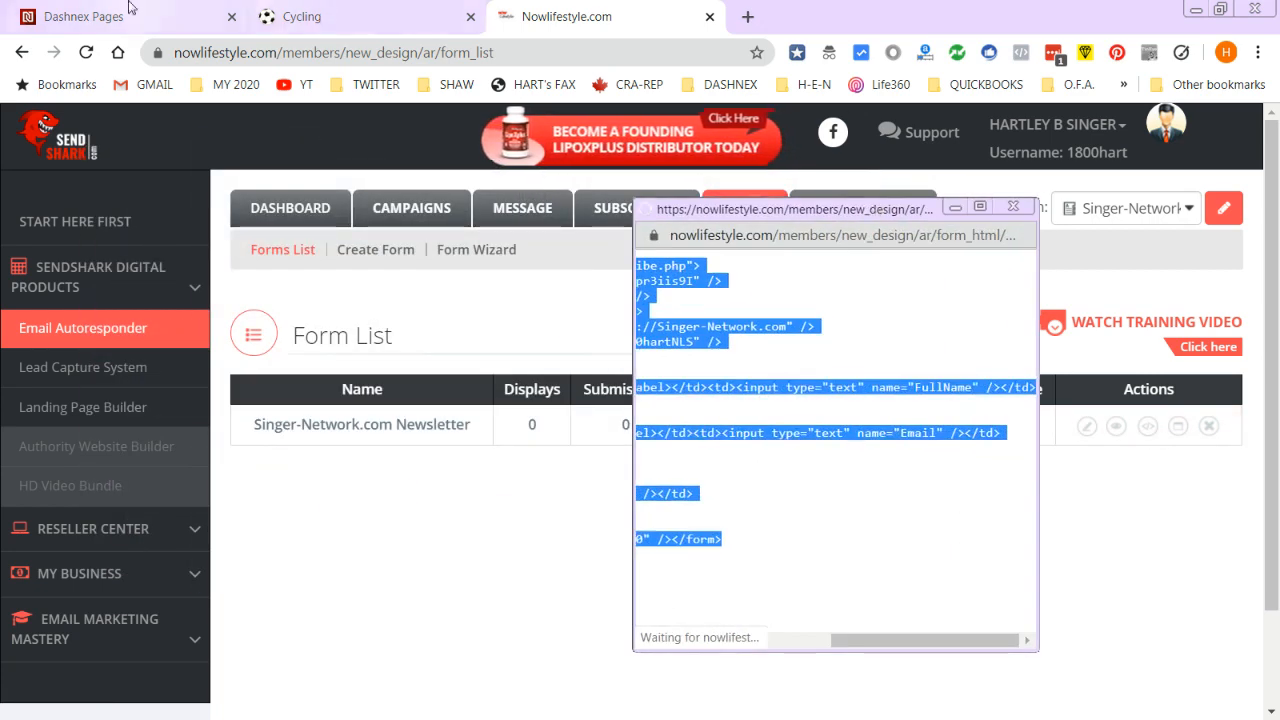
{"action": "left_click", "coordinate": [112, 16]}
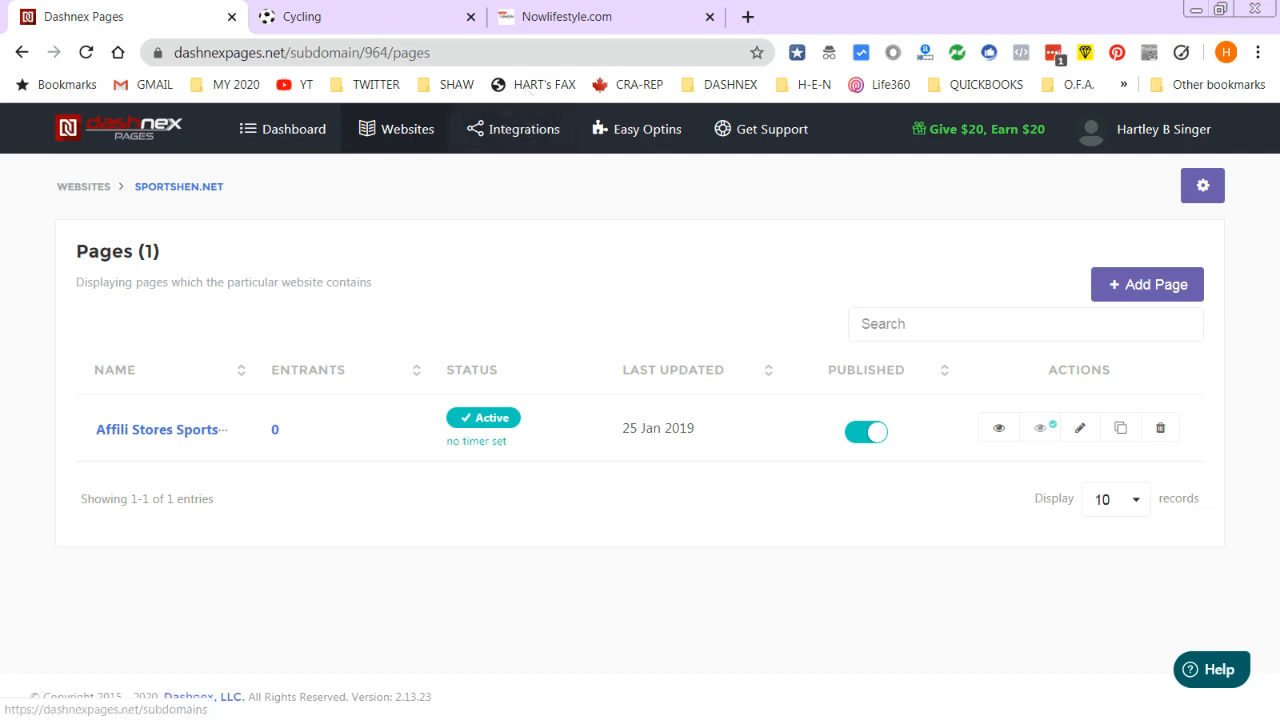
- Start a new Easy Optin form named 'SIGN UP TO THE SINGER-NETWORK NEWSLETTER'
{"action": "left_click", "coordinate": [632, 129]}
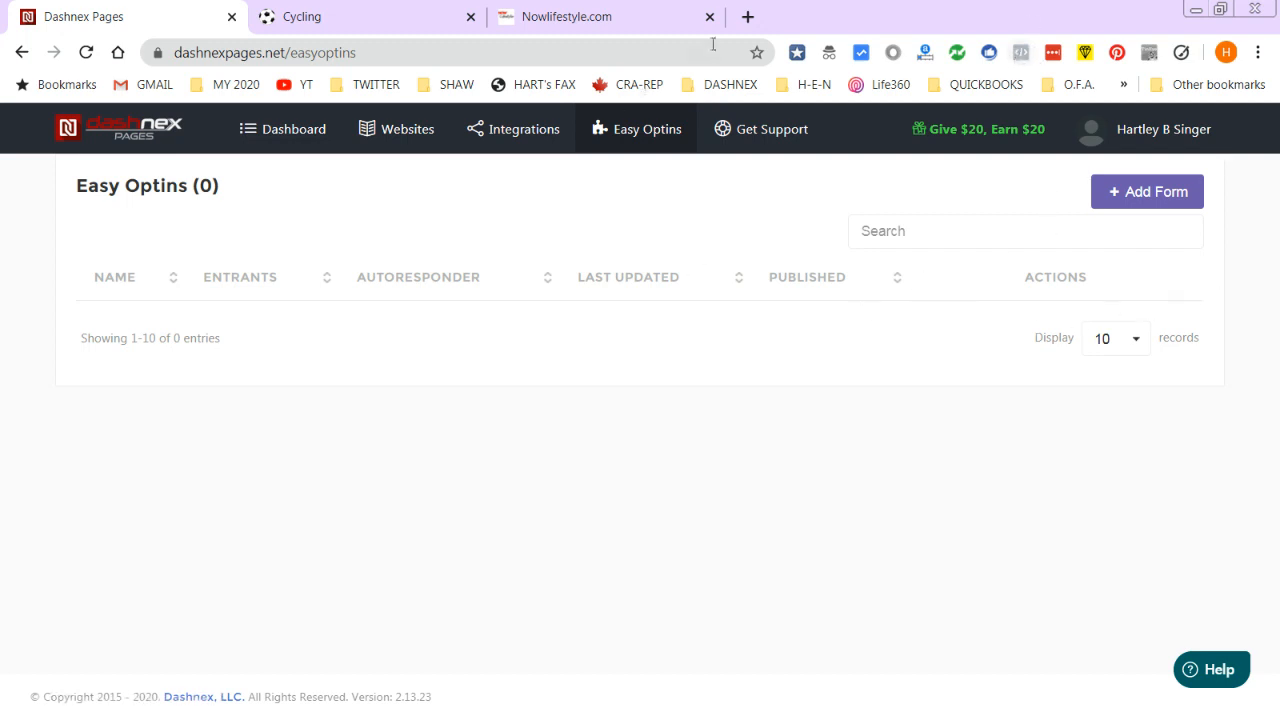
{"action": "left_click", "coordinate": [1145, 190]}
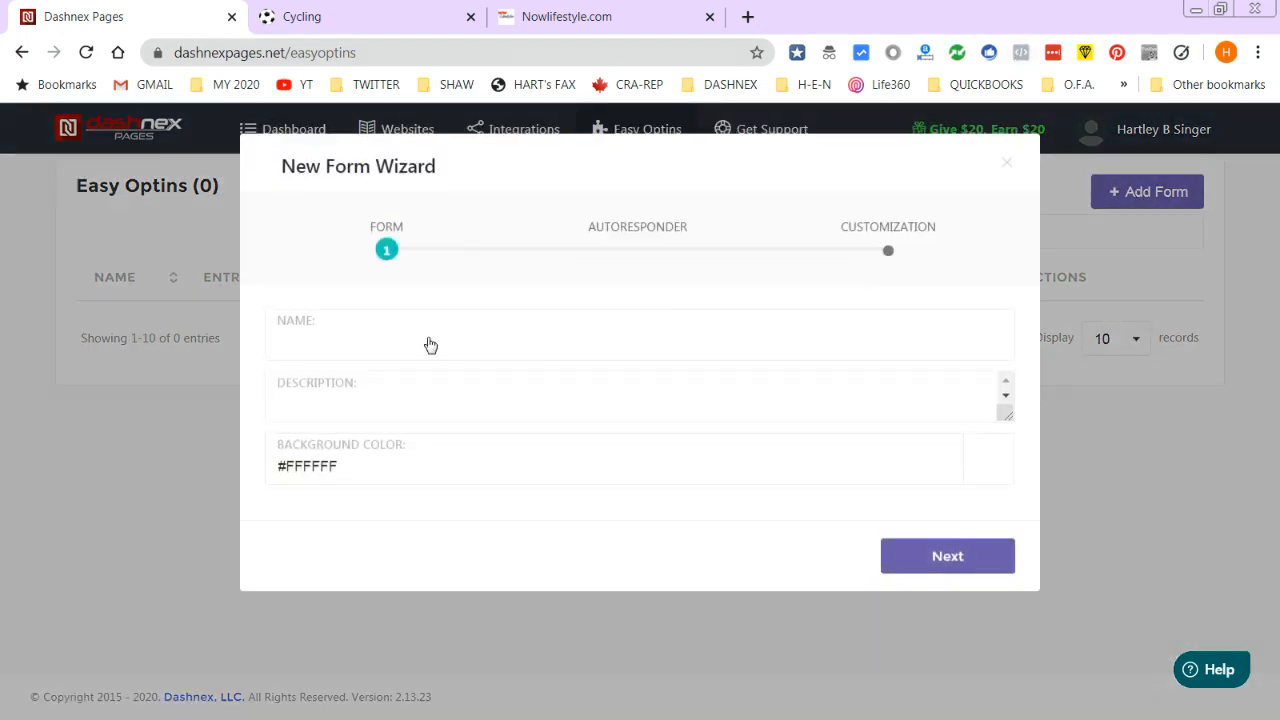
{"action": "left_click", "coordinate": [328, 342]}
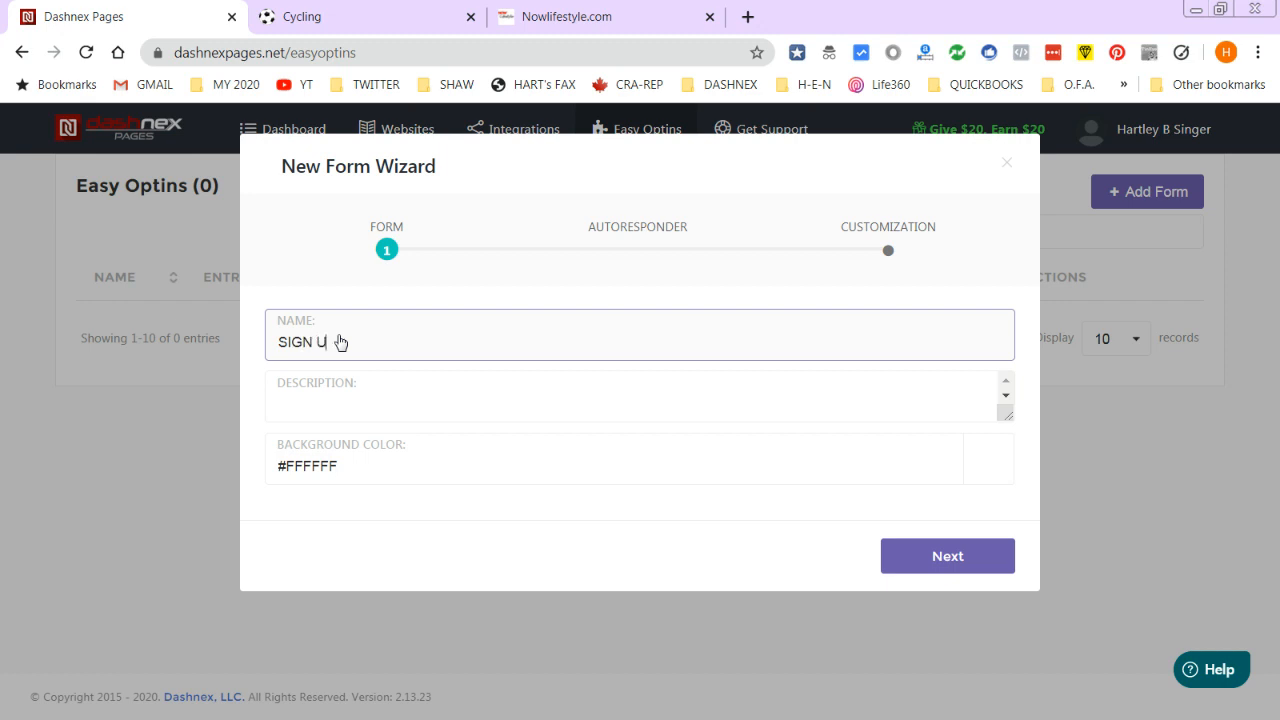
{"action": "type", "text": "SIGN UP TO THE SINGER-NETWORK NEWSLETTER"}
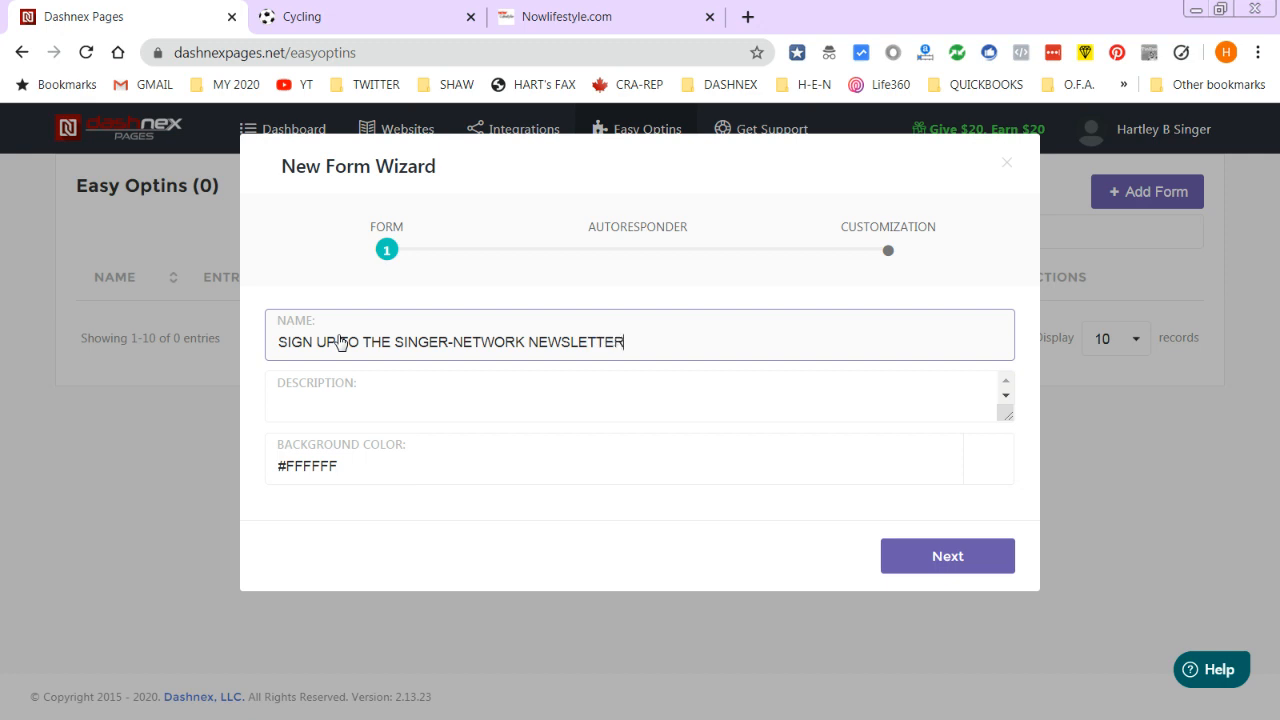
{"action": "left_click", "coordinate": [345, 390]}
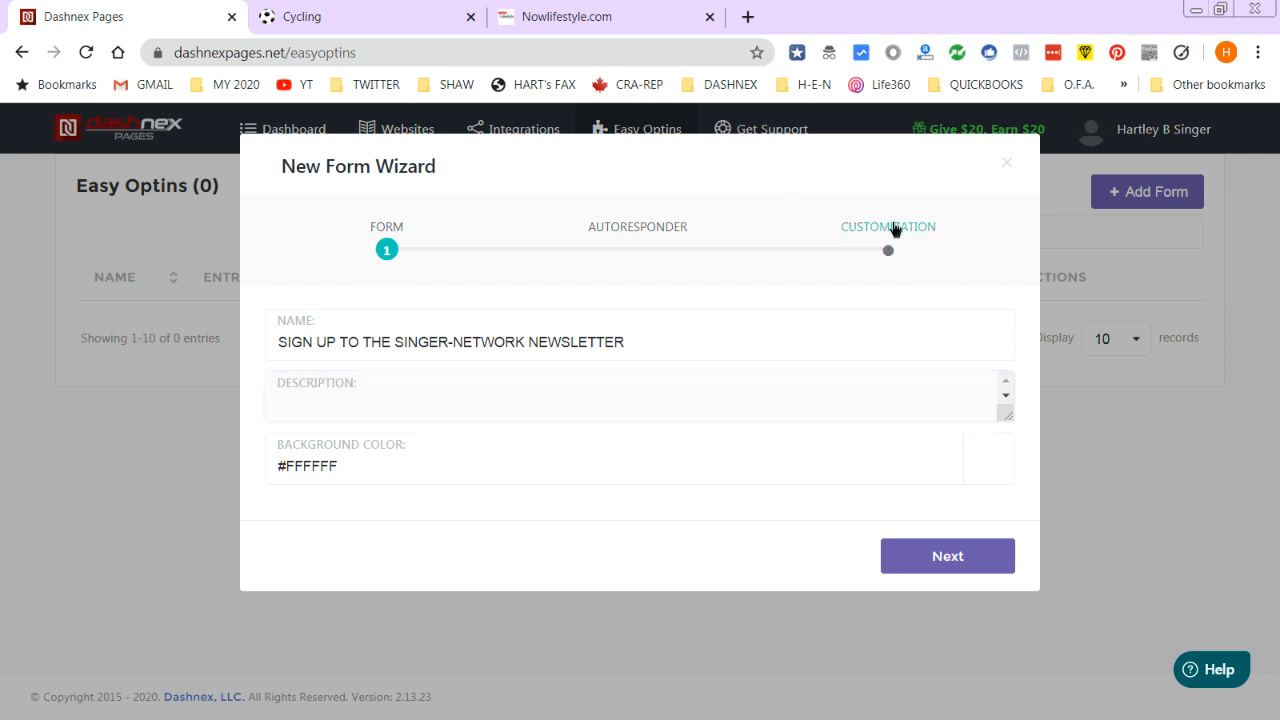
- Add the description 'practice - to be deleted', enlarge its box, and advance to autoresponder settings
{"action": "left_click", "coordinate": [892, 229]}
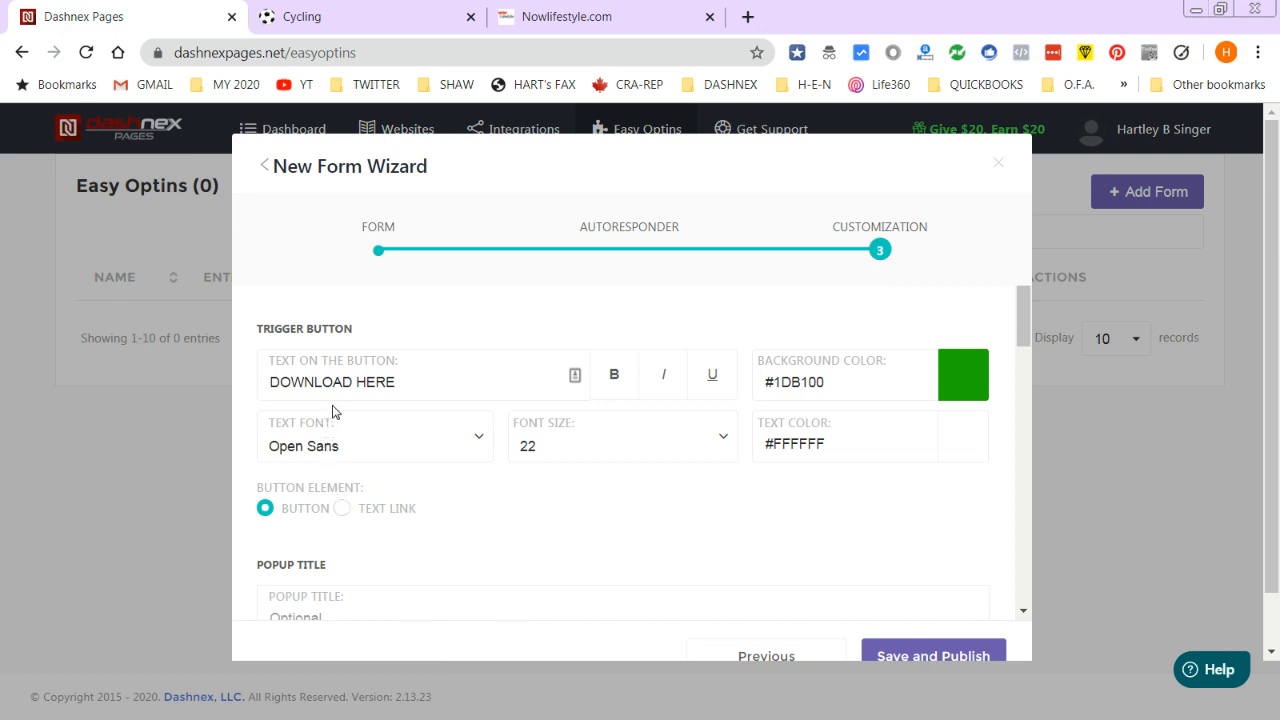
{"action": "scroll", "coordinate": [335, 433], "scroll_direction": "down", "scroll_amount": 3}
{"action": "scroll", "coordinate": [363, 500], "scroll_direction": "down", "scroll_amount": 1}
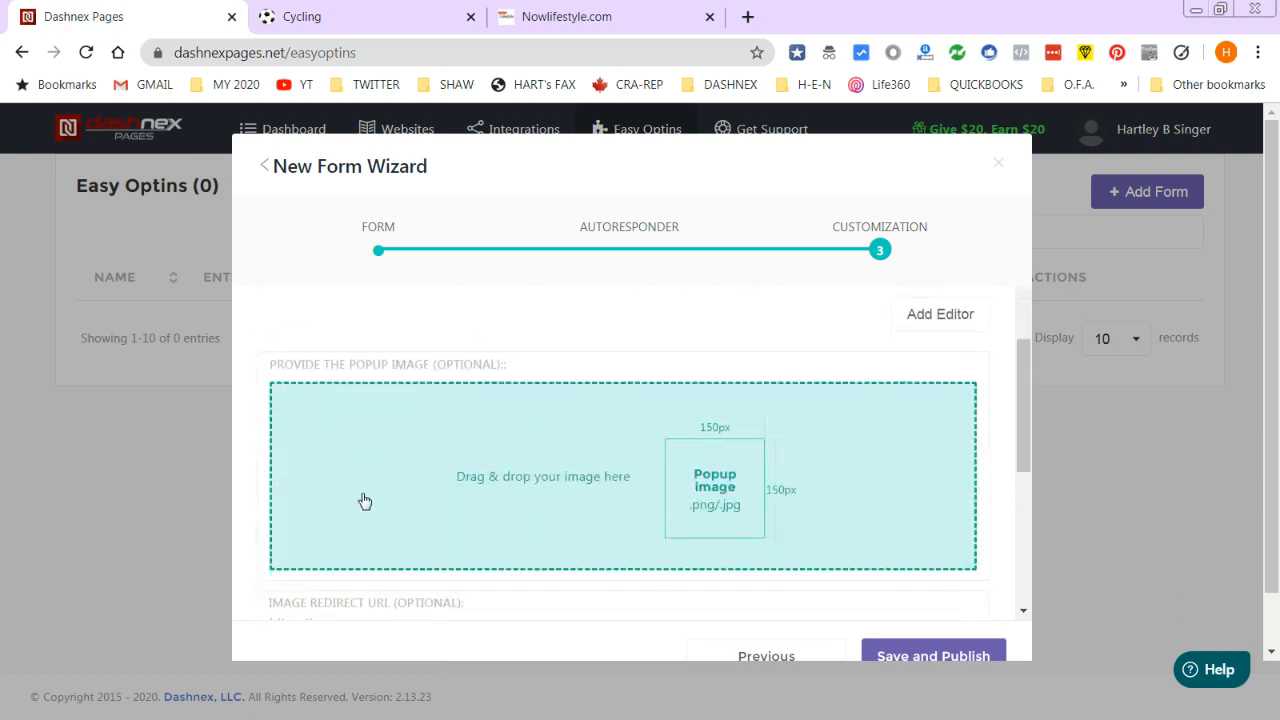
{"action": "scroll", "coordinate": [771, 500], "scroll_direction": "down", "scroll_amount": 2}
{"action": "scroll", "coordinate": [740, 479], "scroll_direction": "up", "scroll_amount": 6}
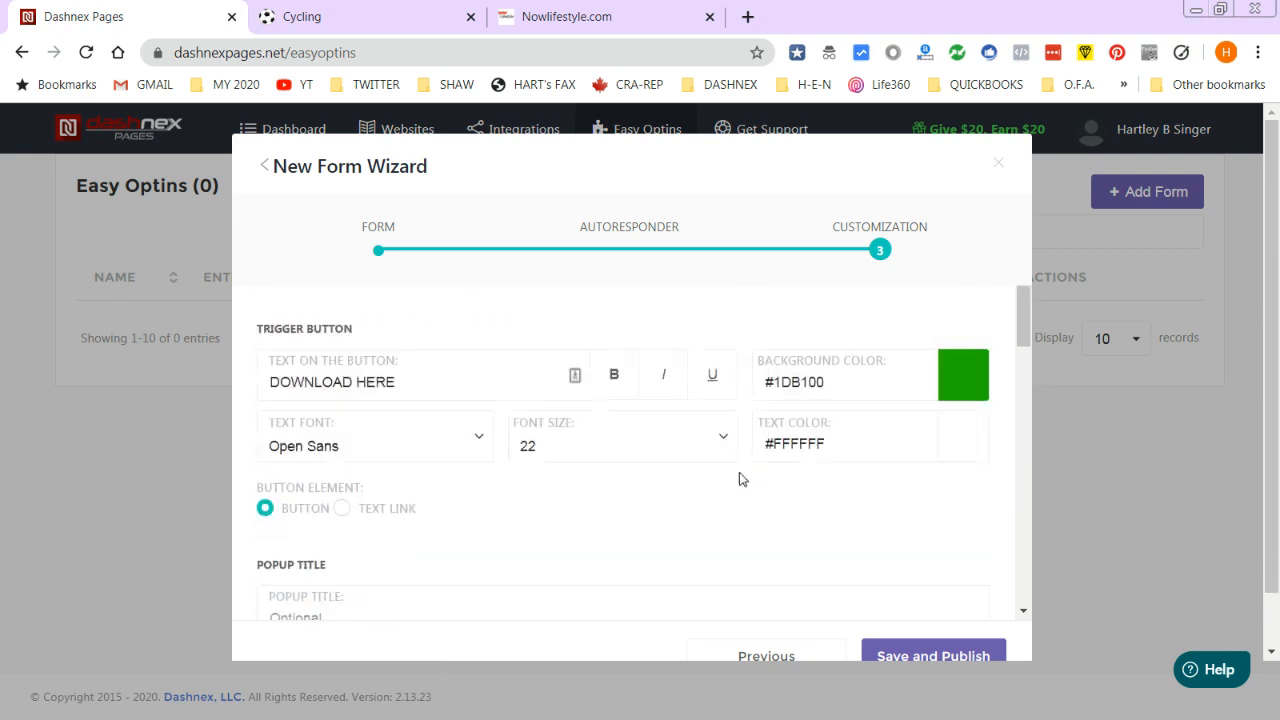
{"action": "left_click", "coordinate": [380, 240]}
{"action": "left_click", "coordinate": [297, 418]}
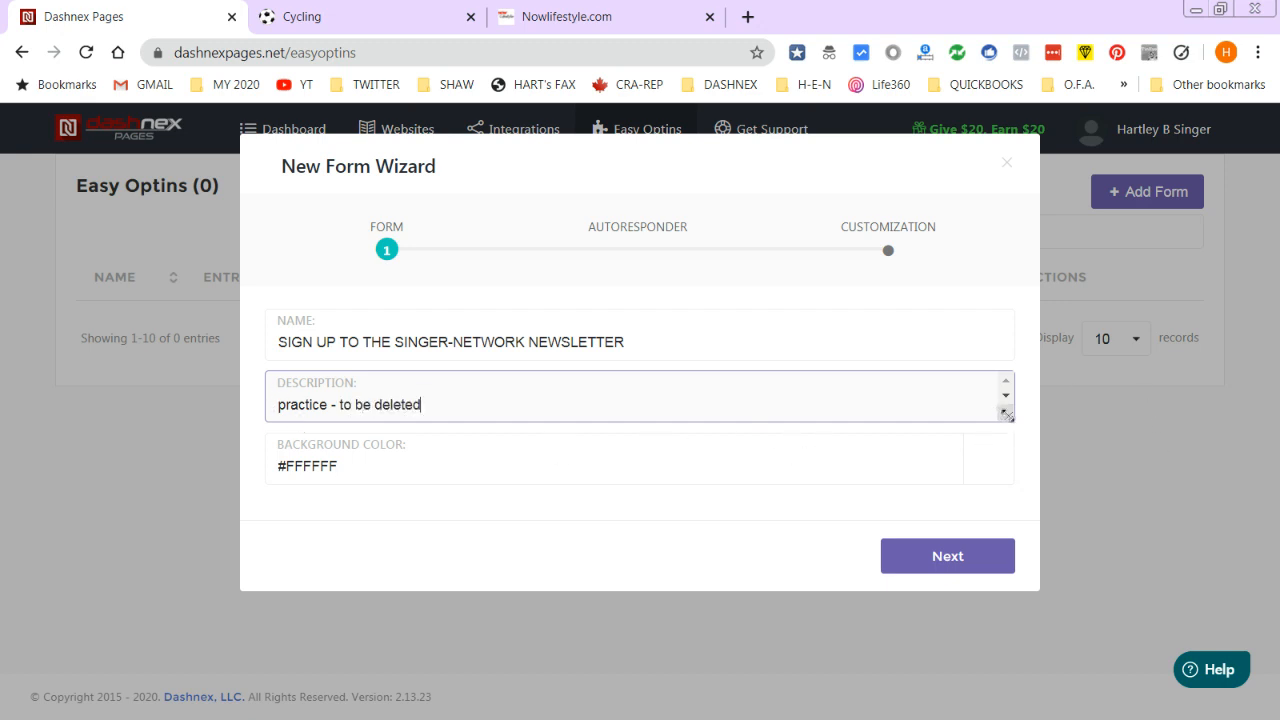
{"action": "left_click_drag", "start_coordinate": [1006, 414], "coordinate": [1012, 458]}
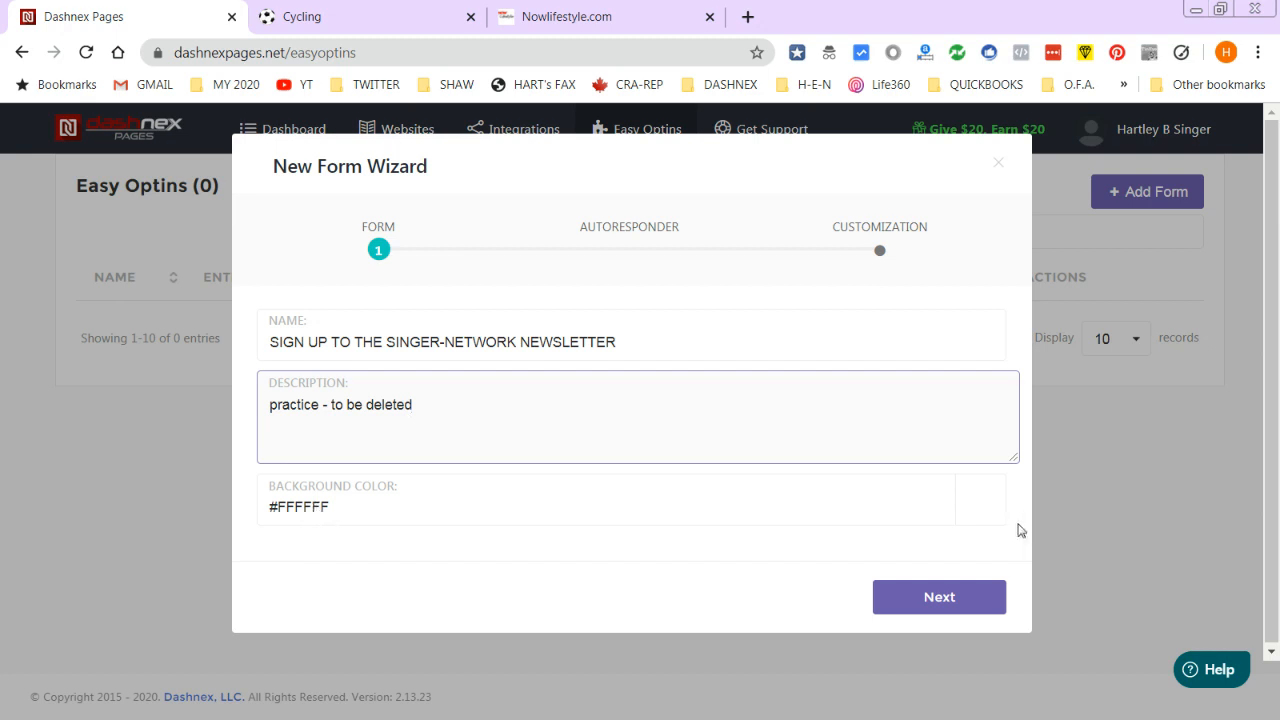
{"action": "left_click", "coordinate": [912, 597]}
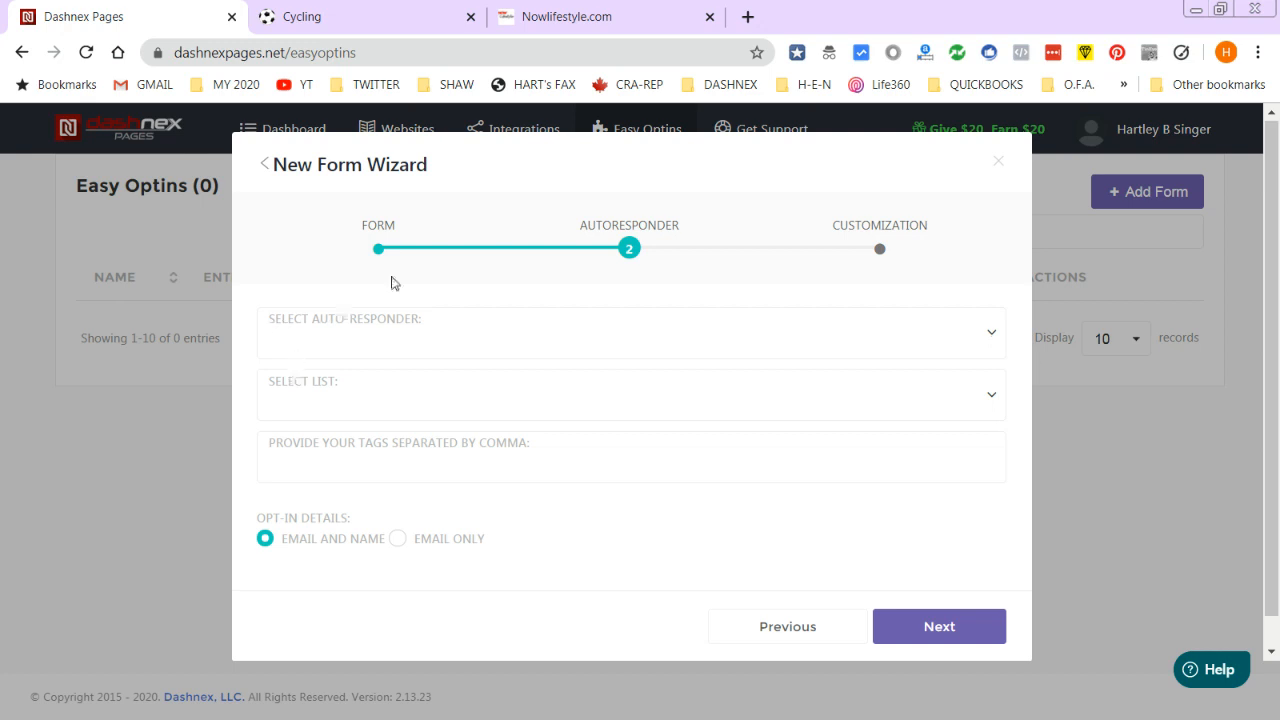
- Choose the MailChimp autoresponder with the SINGER-NETWORK Newsletter list, then continue to Customization
{"action": "left_click", "coordinate": [408, 318]}
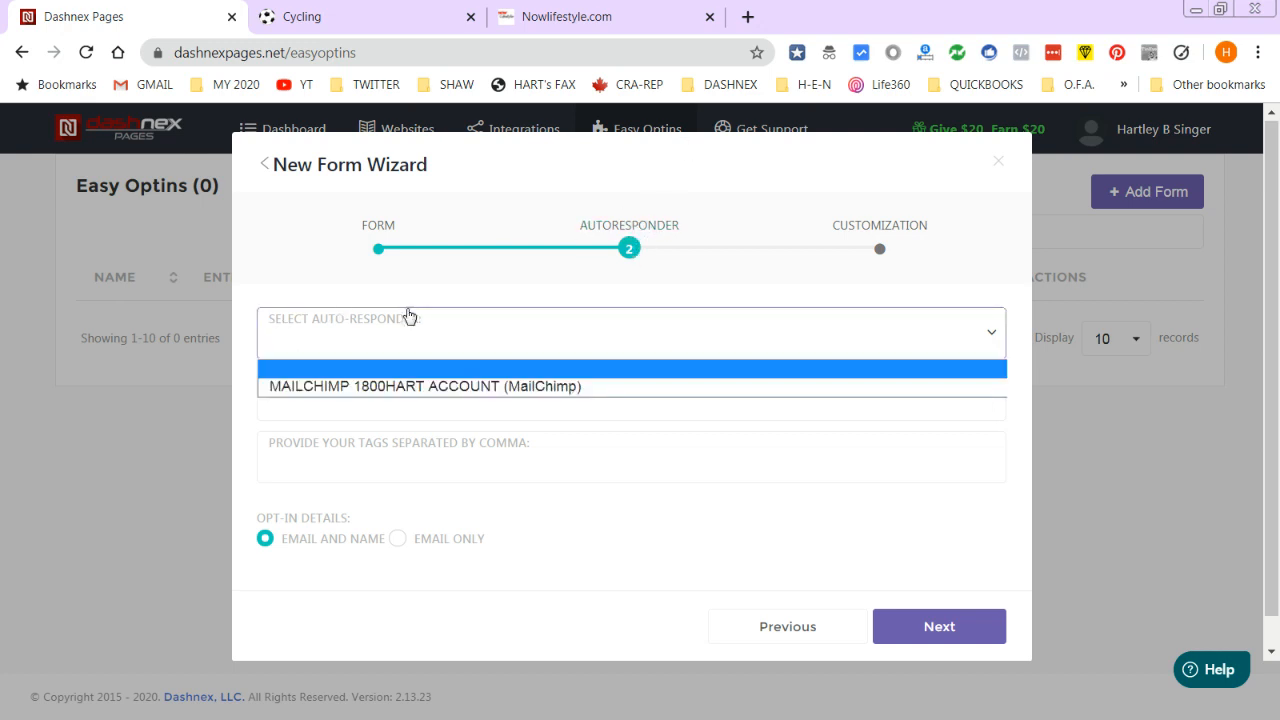
{"action": "left_click", "coordinate": [408, 386]}
{"action": "left_click", "coordinate": [330, 405]}
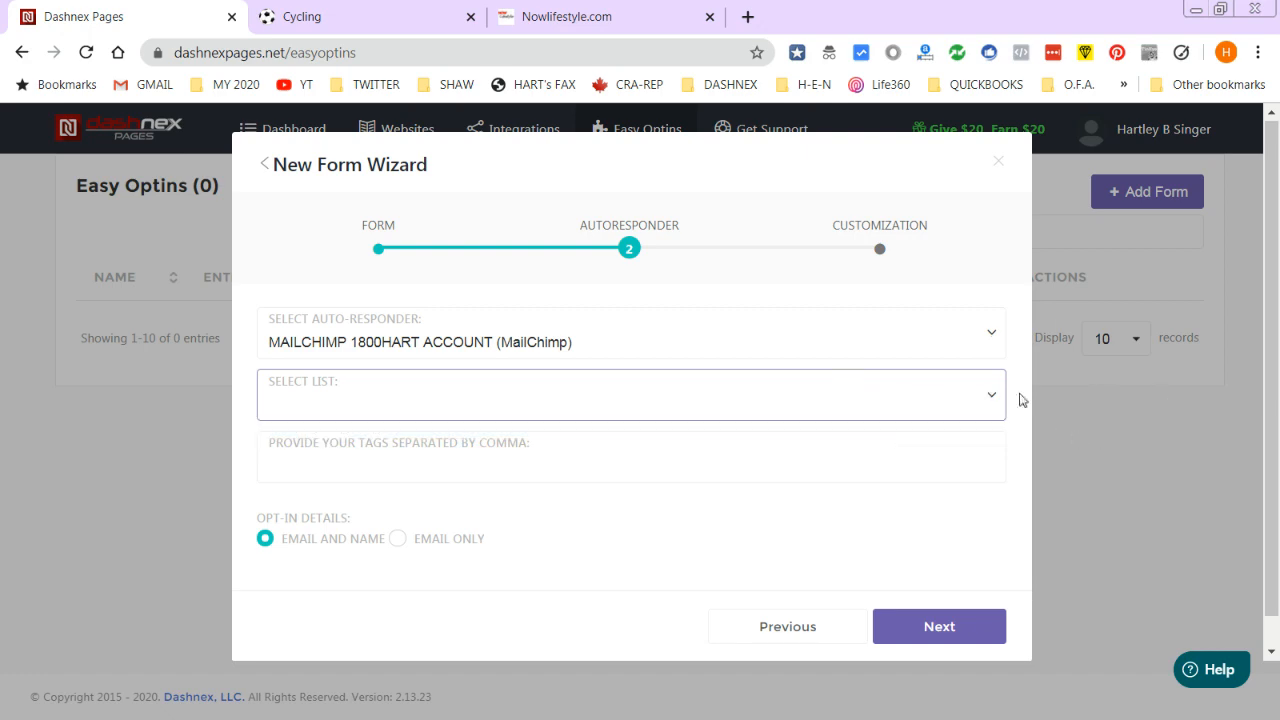
{"action": "left_click", "coordinate": [991, 396]}
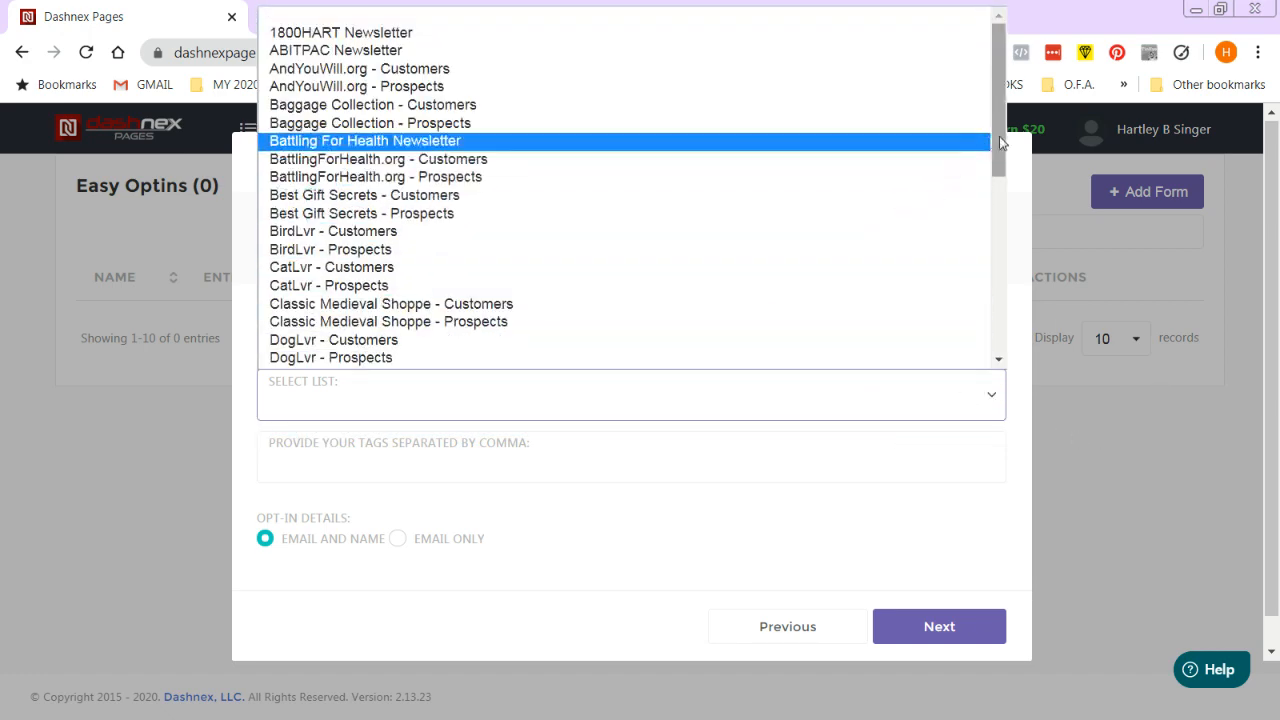
{"action": "scroll", "coordinate": [998, 145], "scroll_direction": "down", "scroll_amount": 2}
{"action": "scroll", "coordinate": [471, 325], "scroll_direction": "down", "scroll_amount": 5}
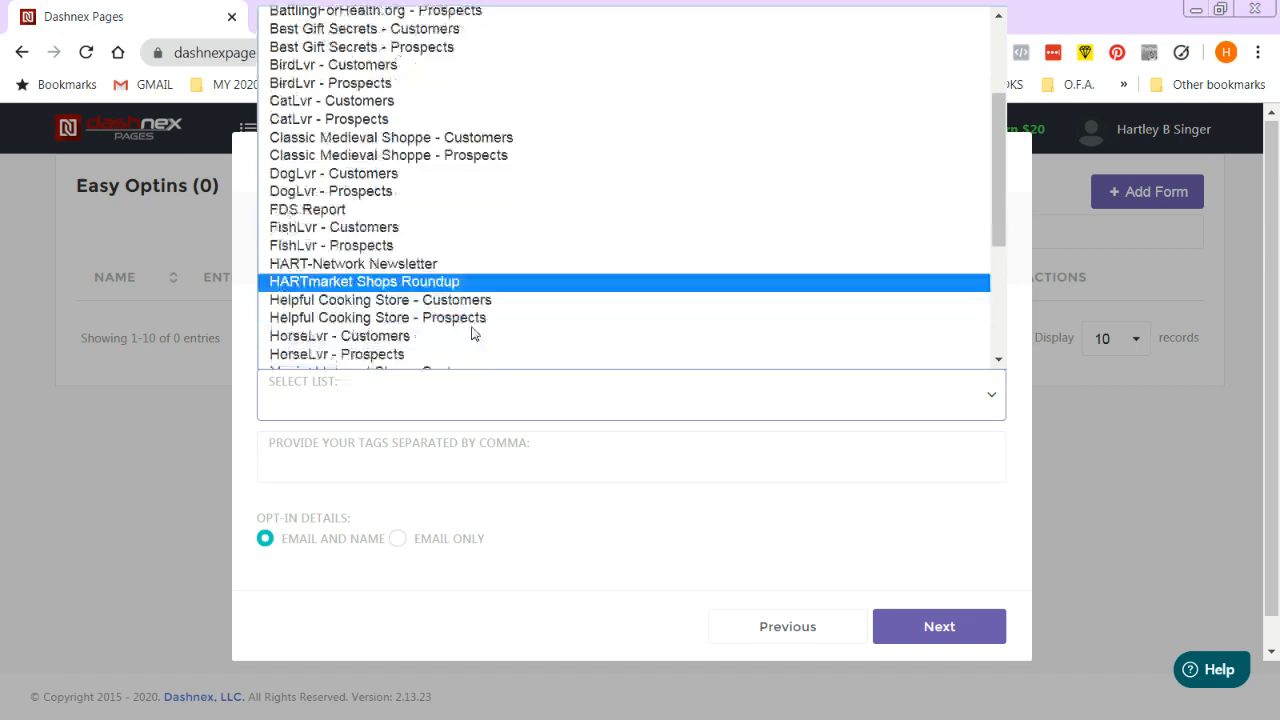
{"action": "left_click", "coordinate": [441, 322]}
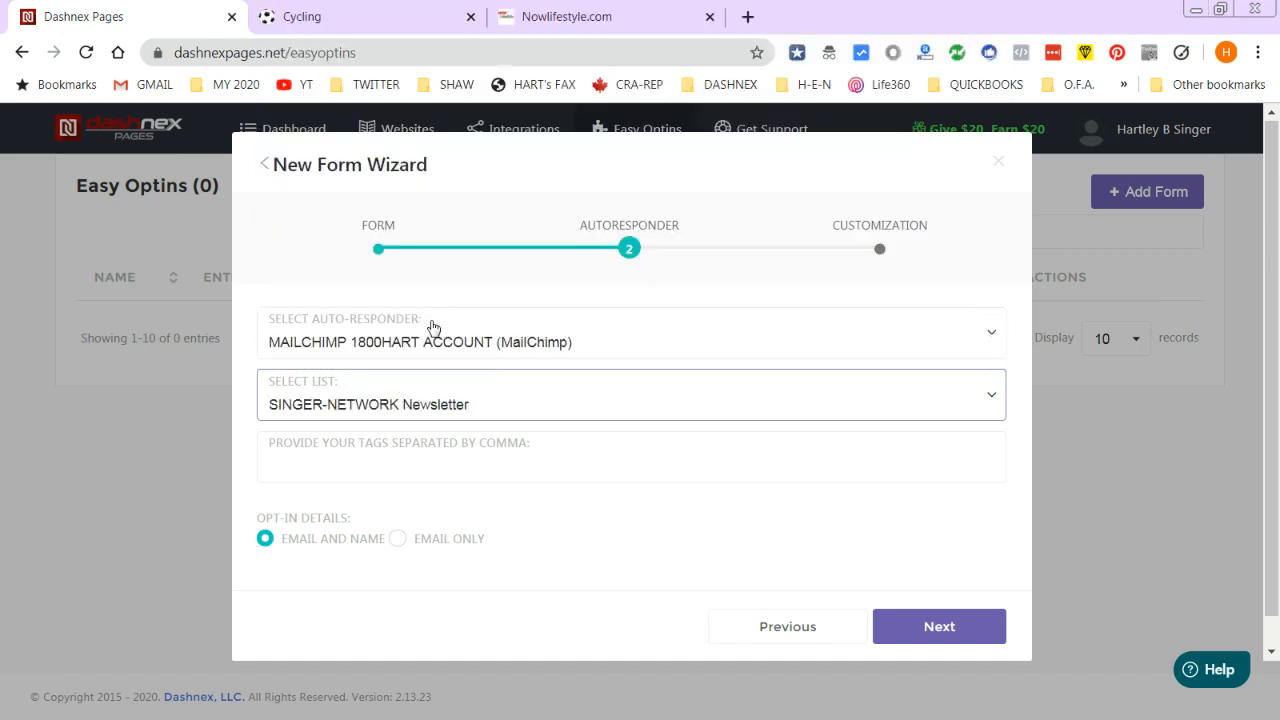
{"action": "left_click", "coordinate": [350, 462]}
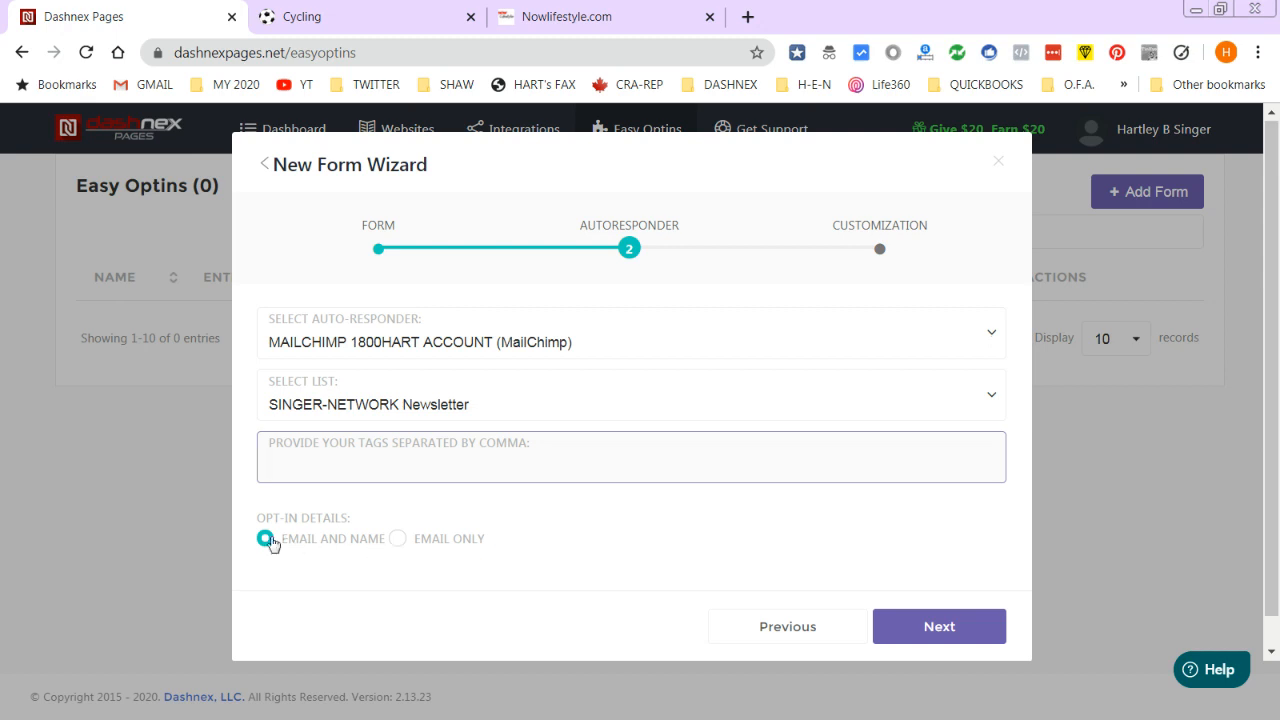
{"action": "scroll", "coordinate": [717, 532], "scroll_direction": "down", "scroll_amount": 1}
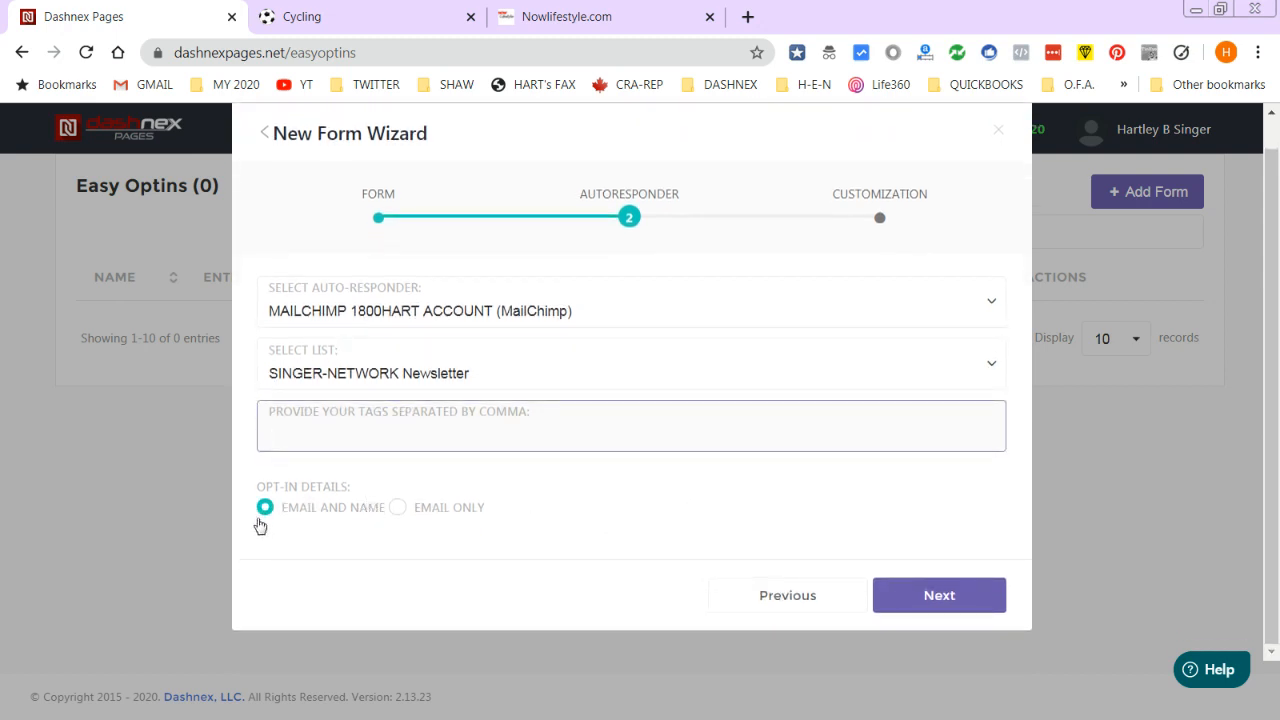
{"action": "left_click", "coordinate": [970, 592]}
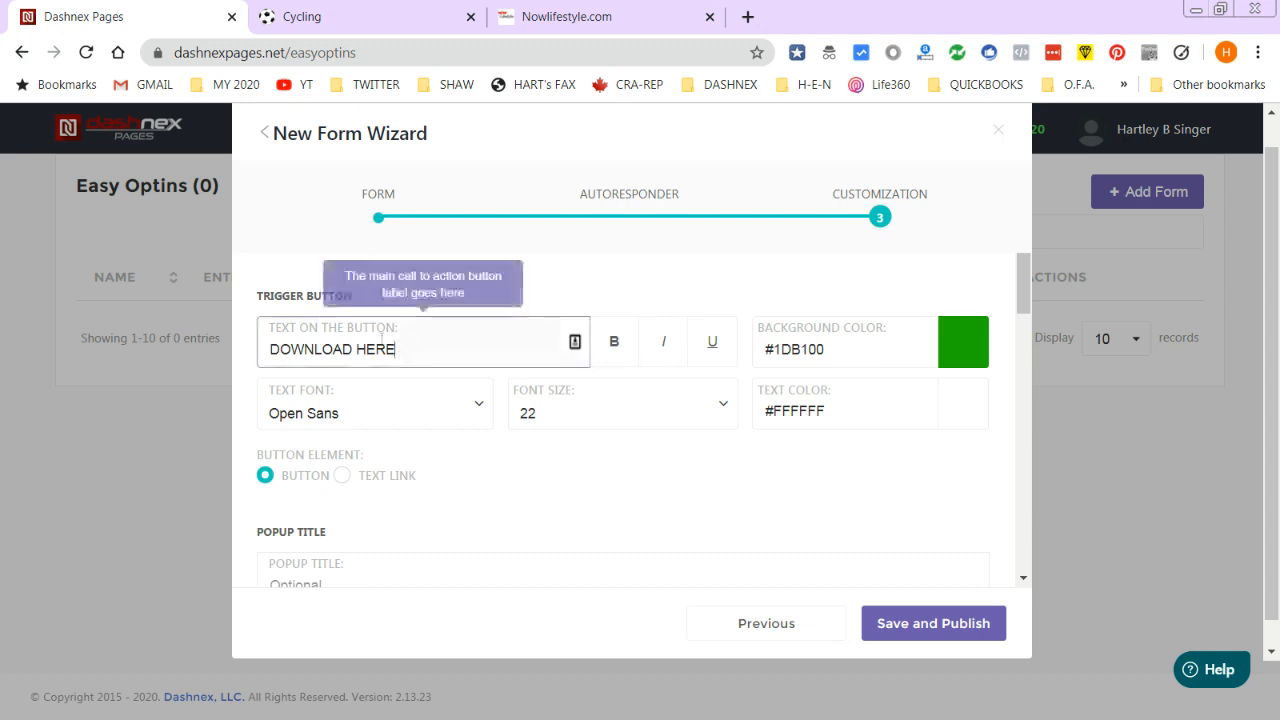
- Relabel the trigger button 'CLICK HERE TO SUBSCRIBE TO THE SINGER NETWORK NEWSLETTER'
{"action": "left_click_drag", "start_coordinate": [387, 350], "coordinate": [76, 321]}
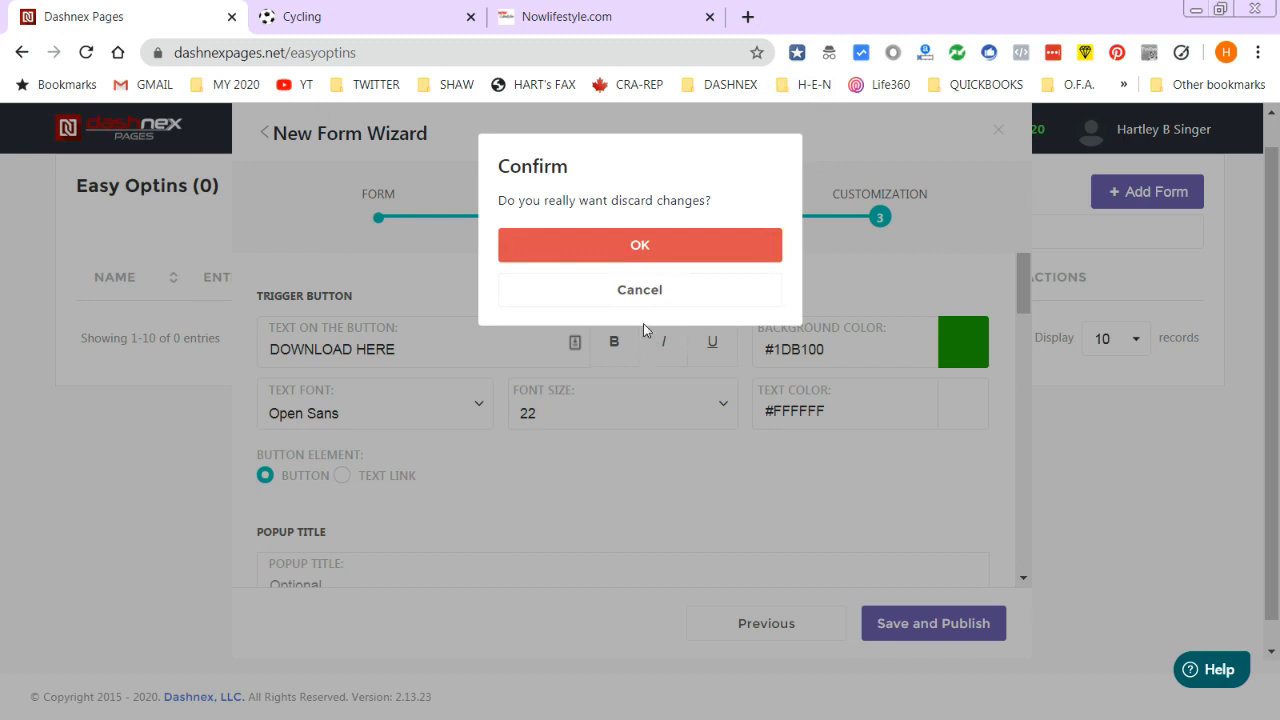
{"action": "left_click", "coordinate": [640, 291]}
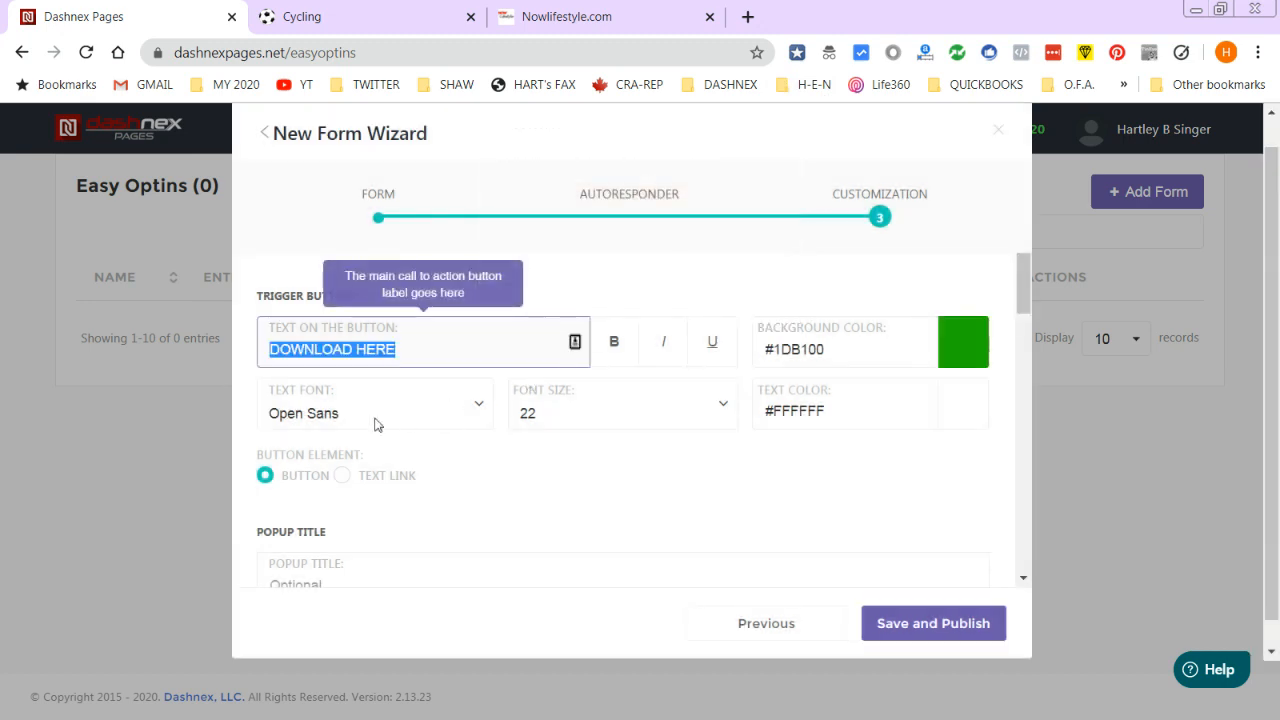
{"action": "type", "text": "CLIC"}
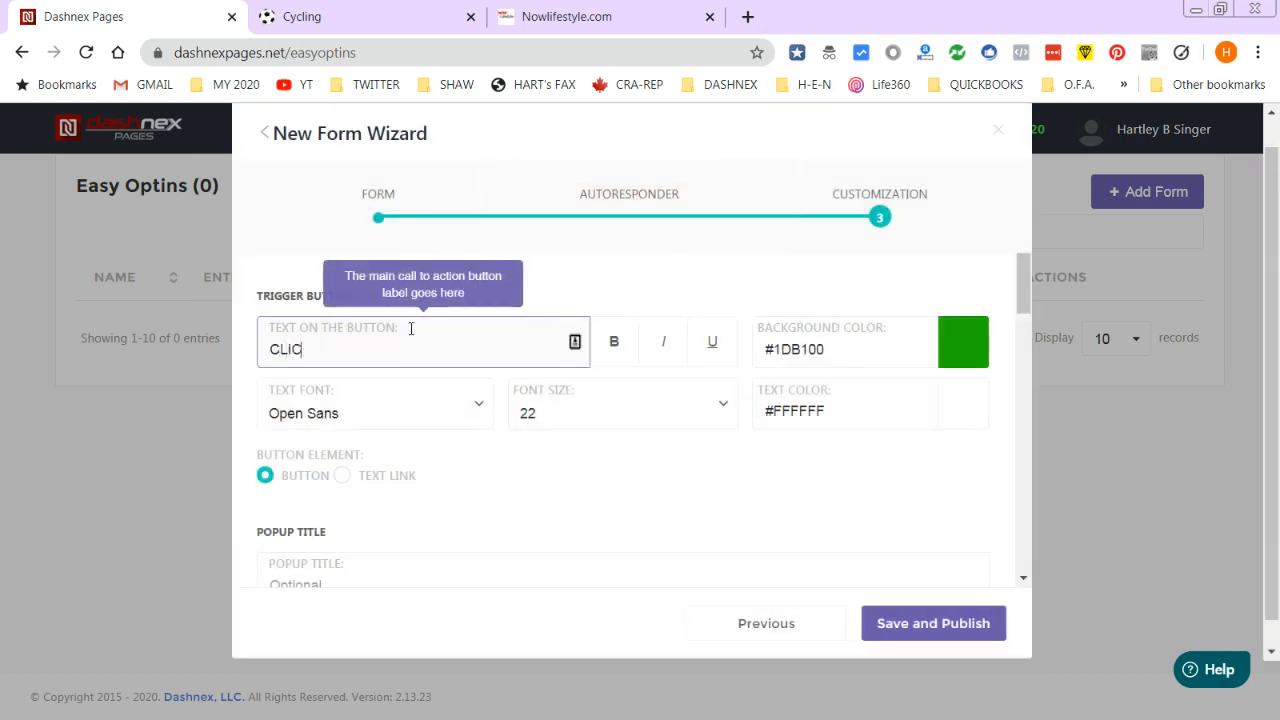
{"action": "type", "text": "K HERE TO SUB"}
{"action": "type", "text": "SCRIBE TO THE SINGER "}
{"action": "type", "text": "NETWORK"}
{"action": "type", "text": " NE"}
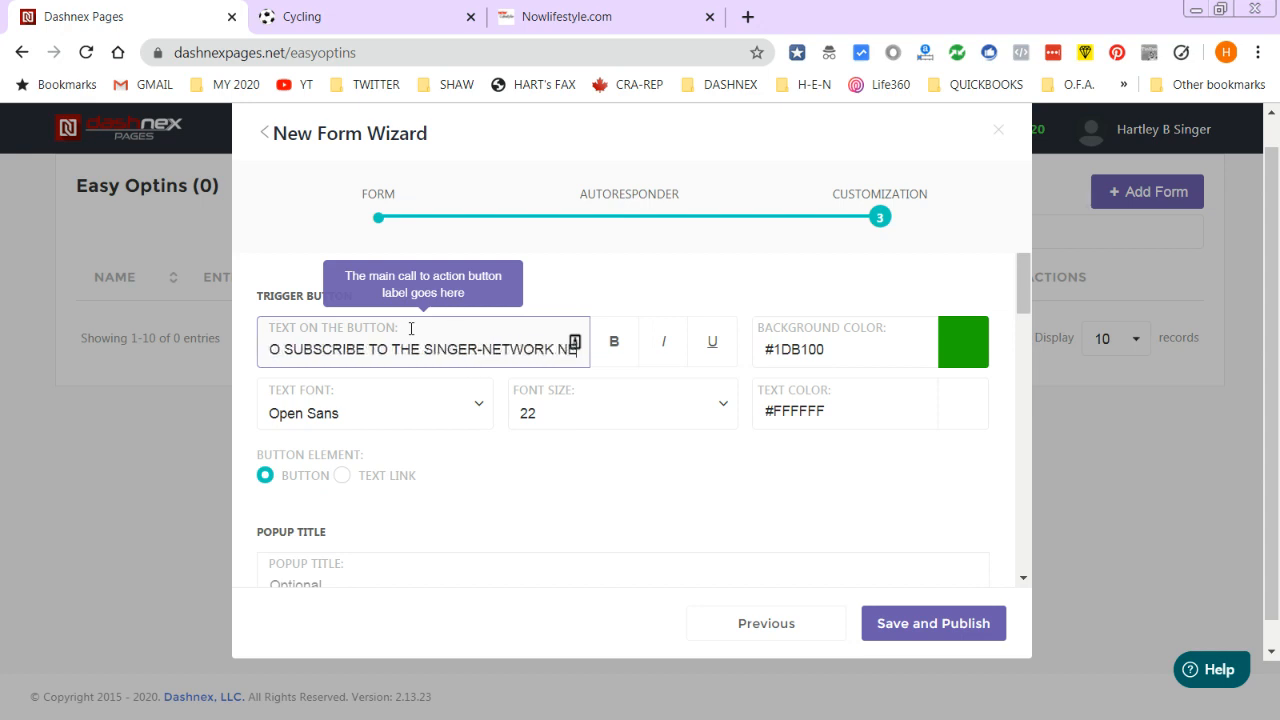
{"action": "type", "text": "WSLETTER"}
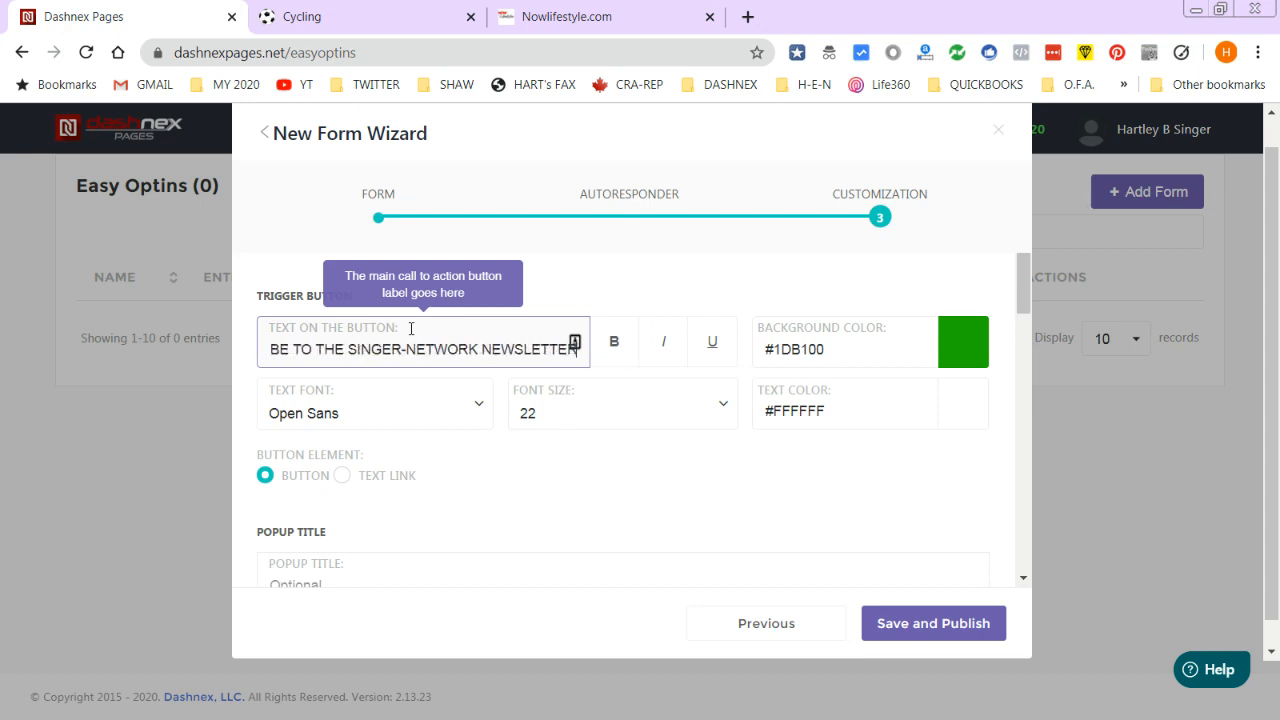
- Try a blue background and the text-link style, then revert the trigger to a button
{"action": "left_click", "coordinate": [970, 349]}
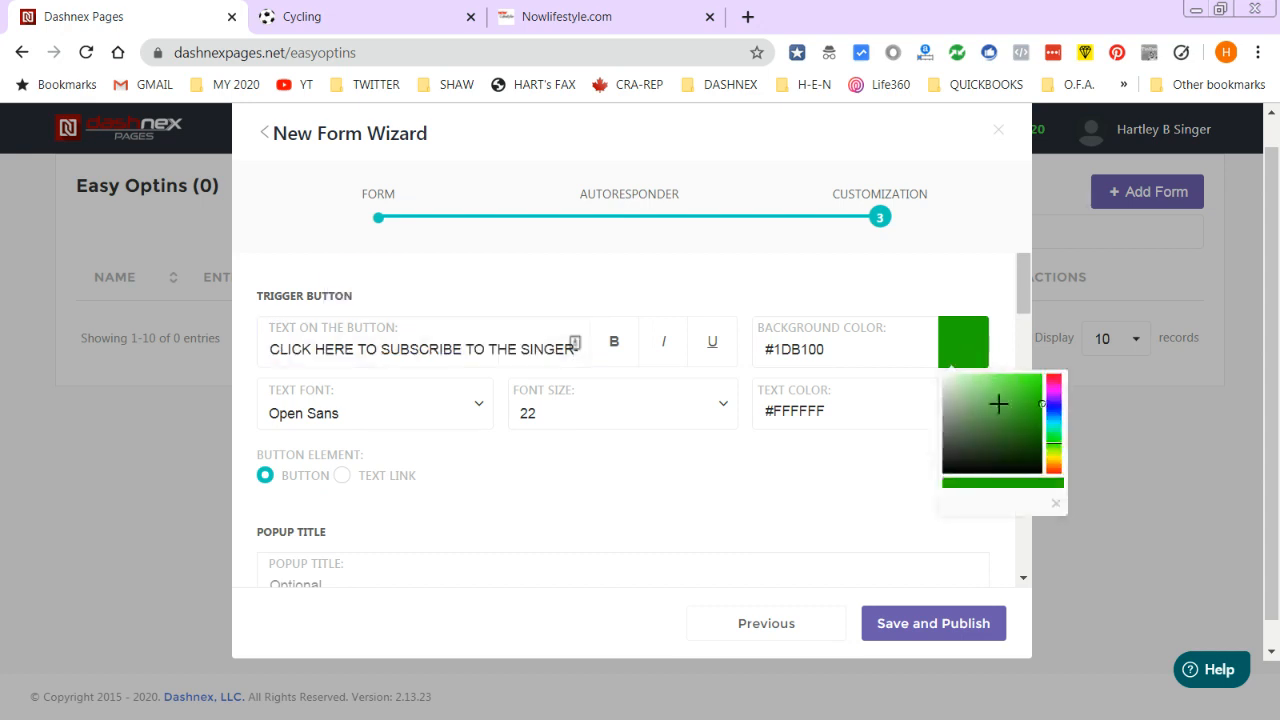
{"action": "left_click", "coordinate": [1044, 406]}
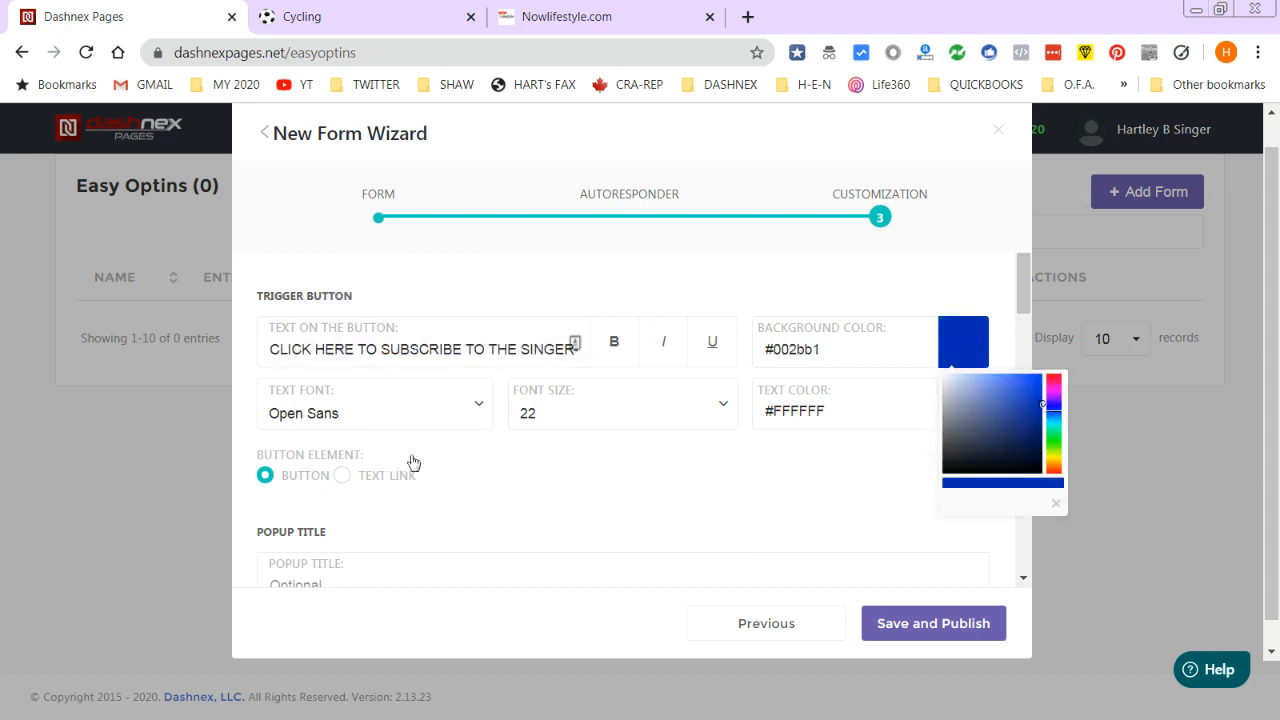
{"action": "left_click", "coordinate": [343, 476]}
{"action": "left_click", "coordinate": [276, 478]}
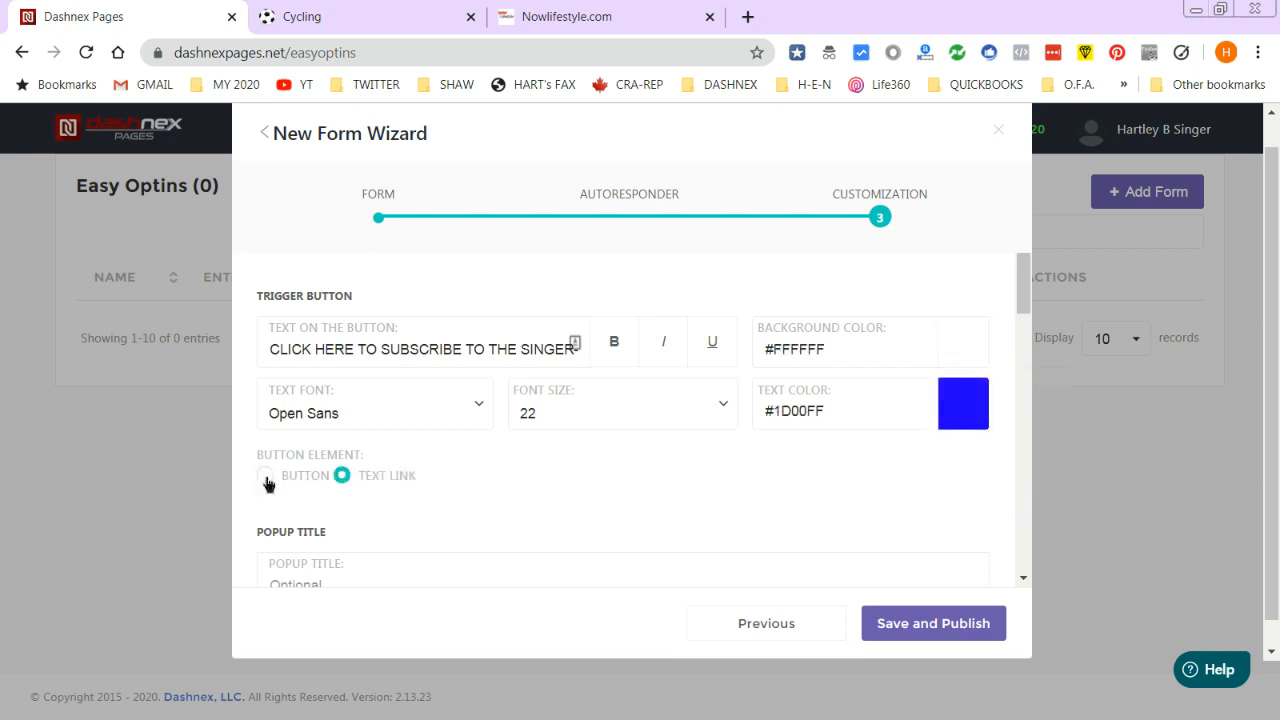
{"action": "scroll", "coordinate": [405, 562], "scroll_direction": "down", "scroll_amount": 2}
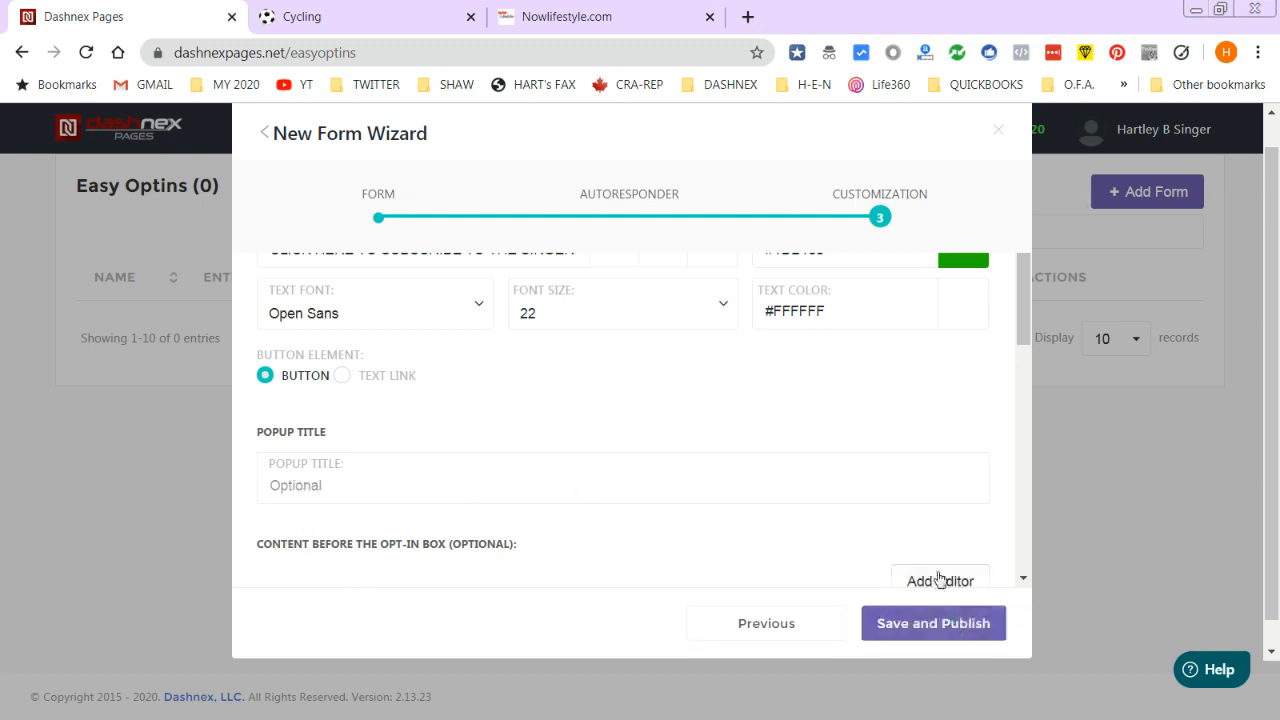
- Upload stadium-725333_1920.jpg as the popup image
{"action": "scroll", "coordinate": [997, 395], "scroll_direction": "down", "scroll_amount": 3}
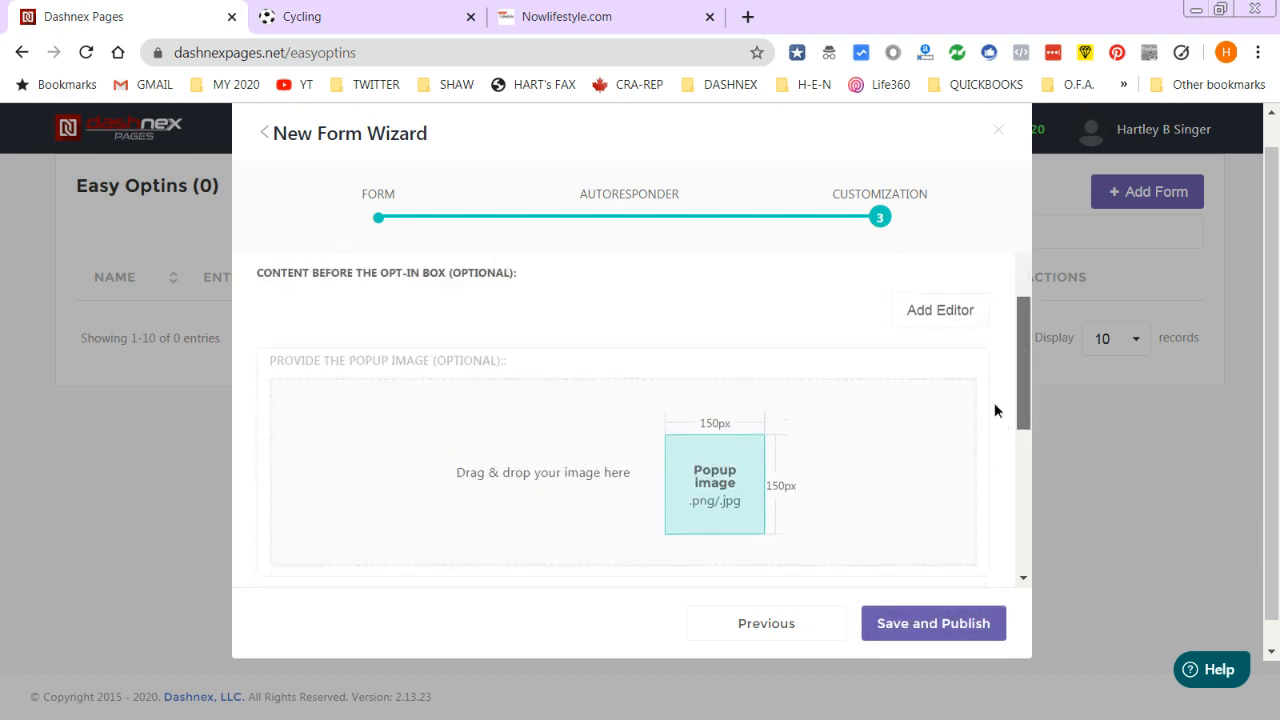
{"action": "left_click", "coordinate": [703, 508]}
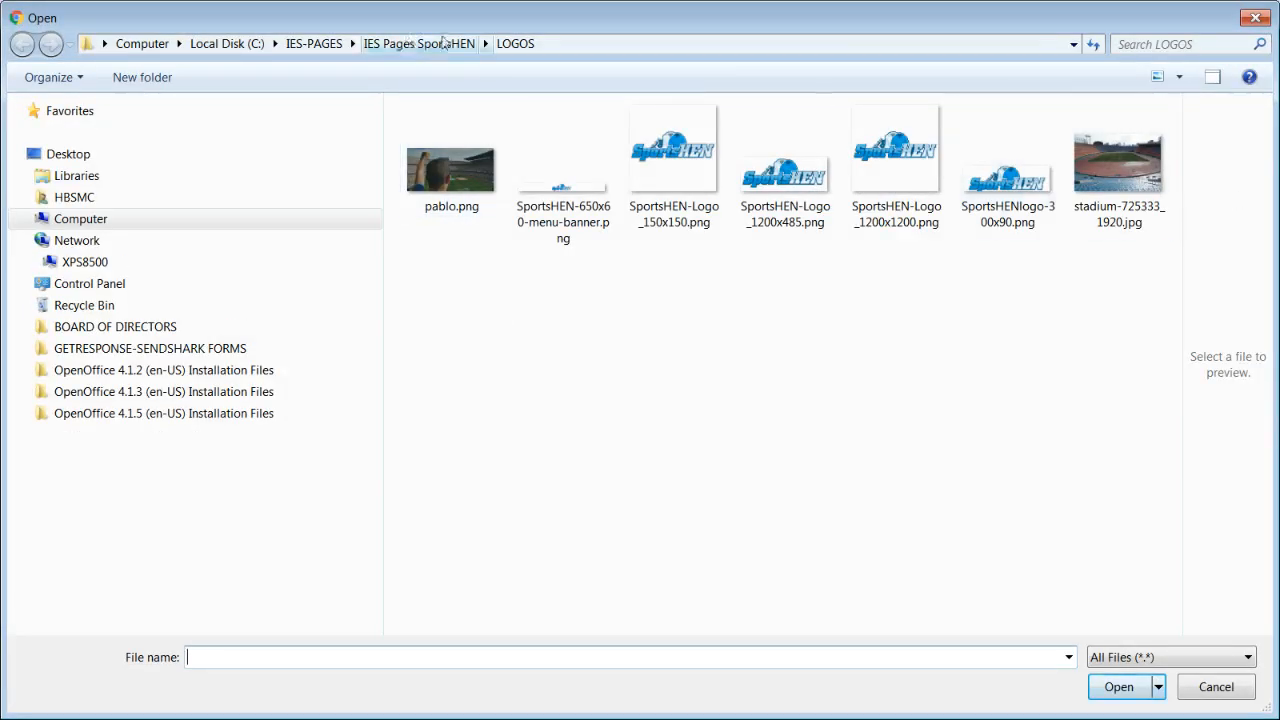
{"action": "left_click", "coordinate": [1137, 185]}
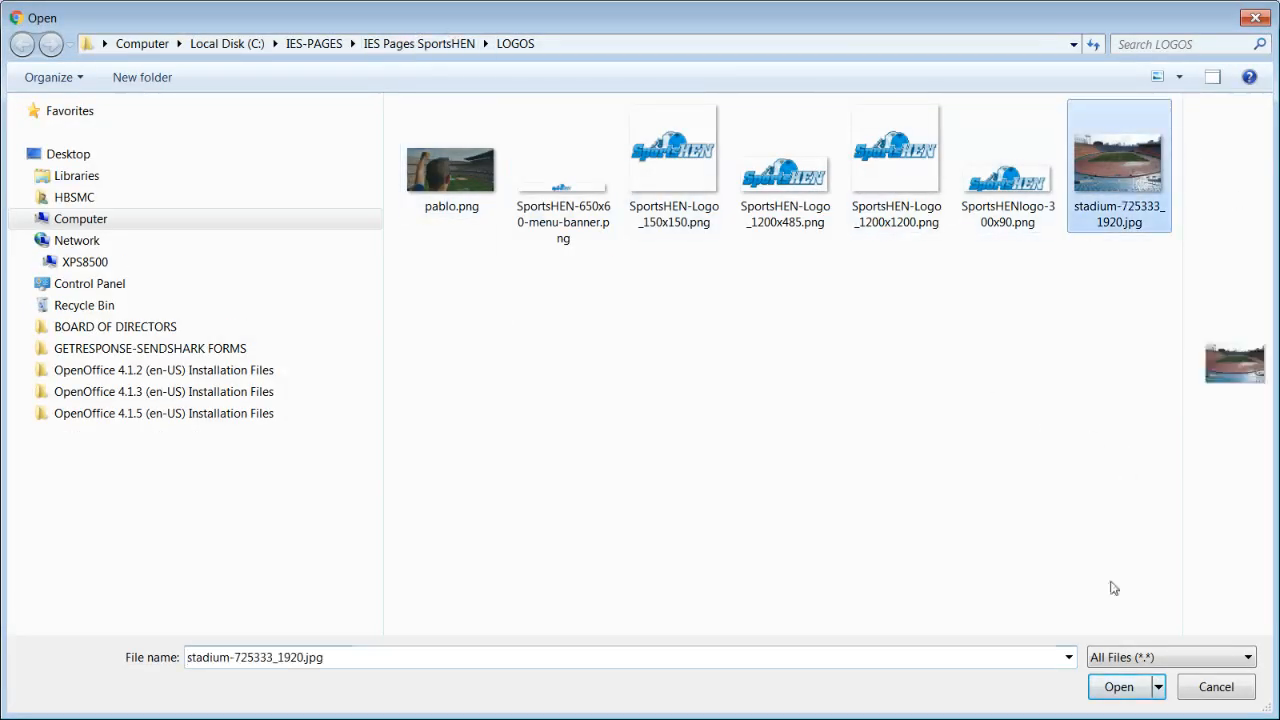
{"action": "left_click", "coordinate": [1120, 687]}
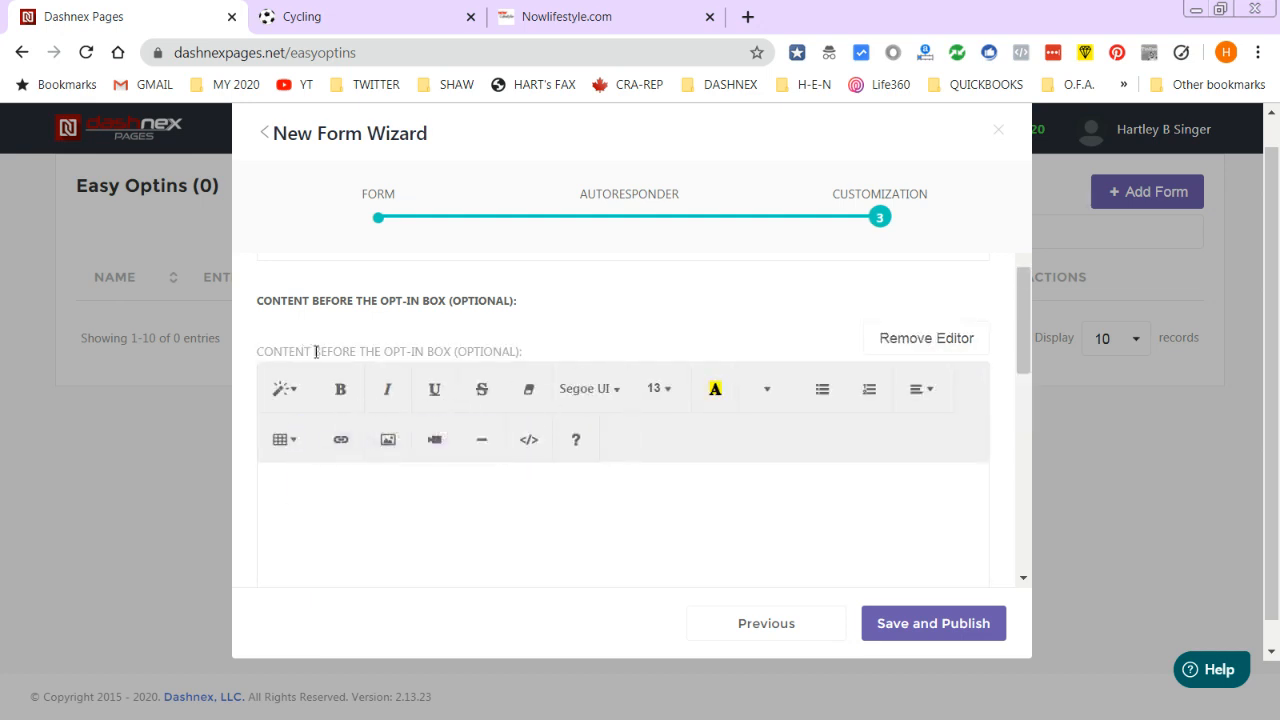
- Add the line 'Catch up on all the news!' above the opt-in box
{"action": "scroll", "coordinate": [549, 563], "scroll_direction": "down", "scroll_amount": 3}
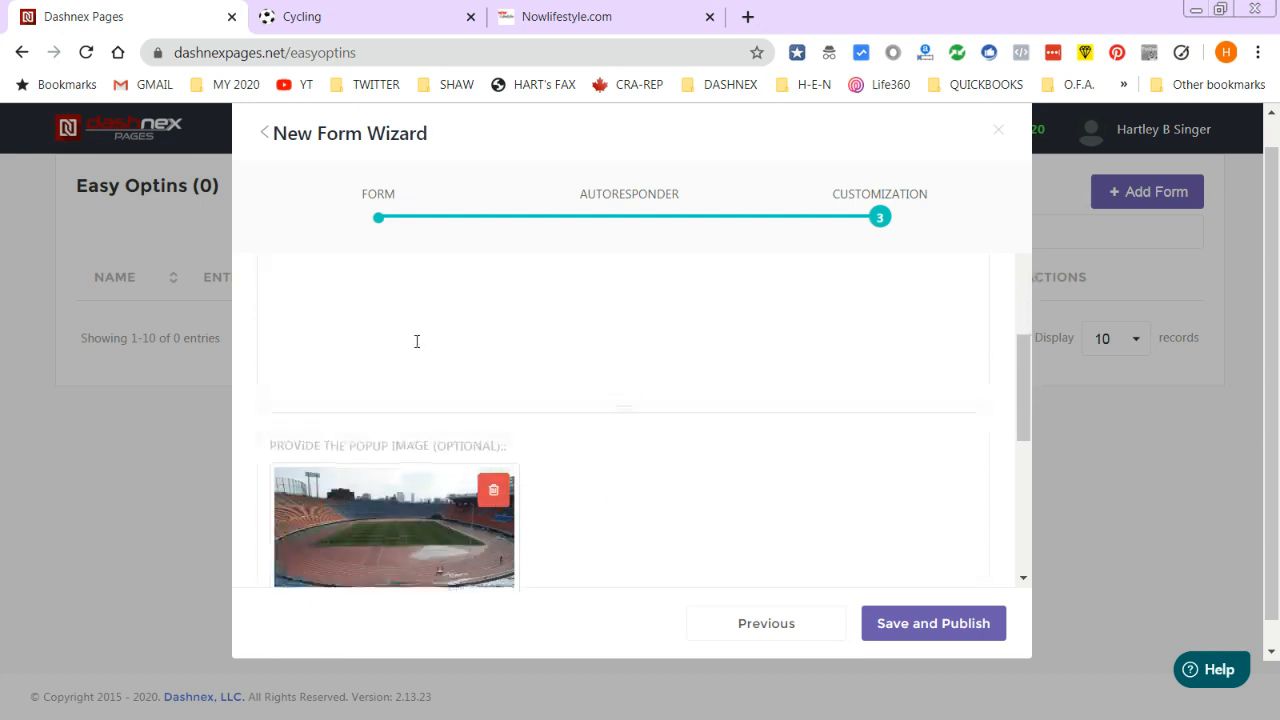
{"action": "left_click", "coordinate": [417, 341]}
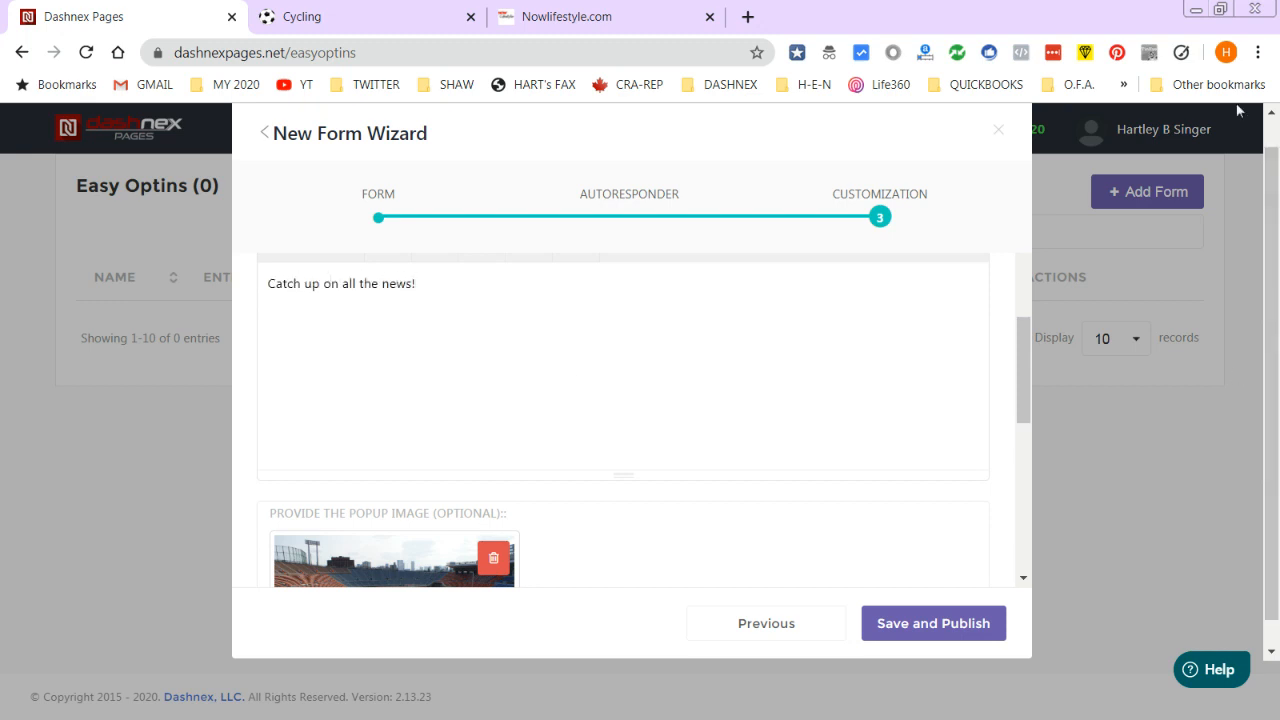
{"action": "left_click_drag", "start_coordinate": [1018, 358], "coordinate": [1052, 470]}
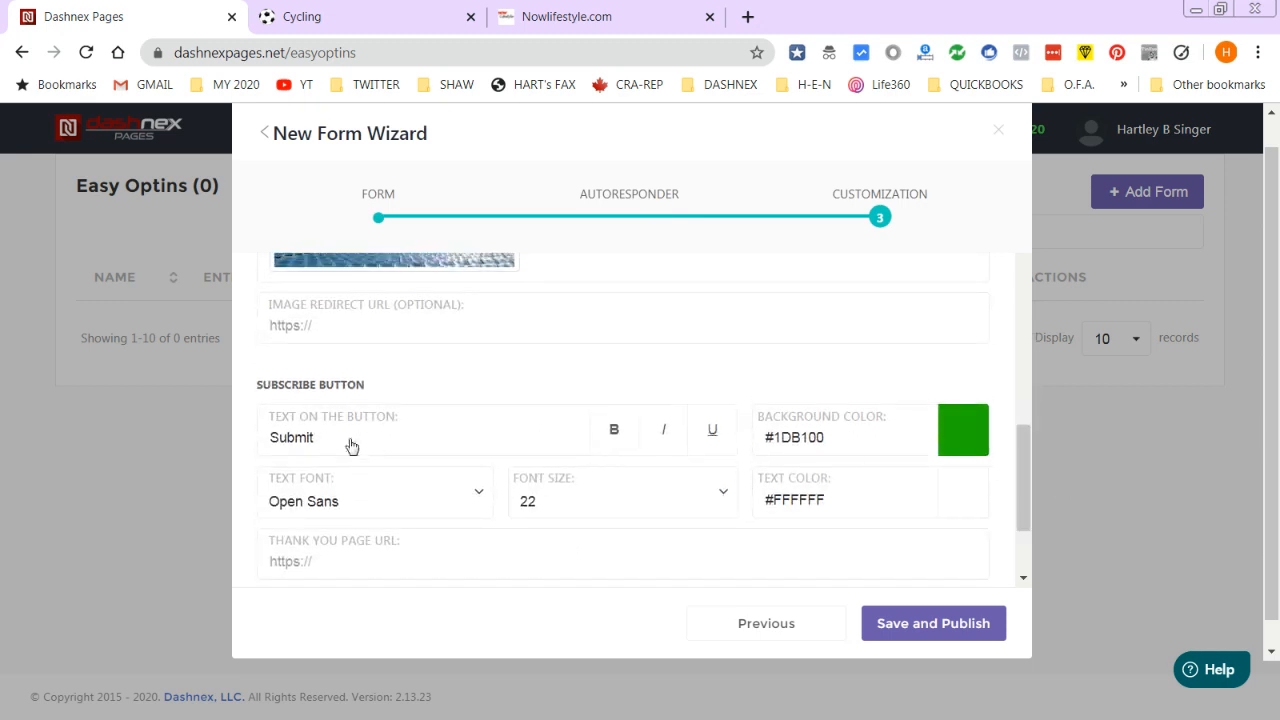
- Change the subscribe button label to 'YOU KNOW WHAT TO DO'
{"action": "left_click_drag", "start_coordinate": [349, 440], "coordinate": [262, 452]}
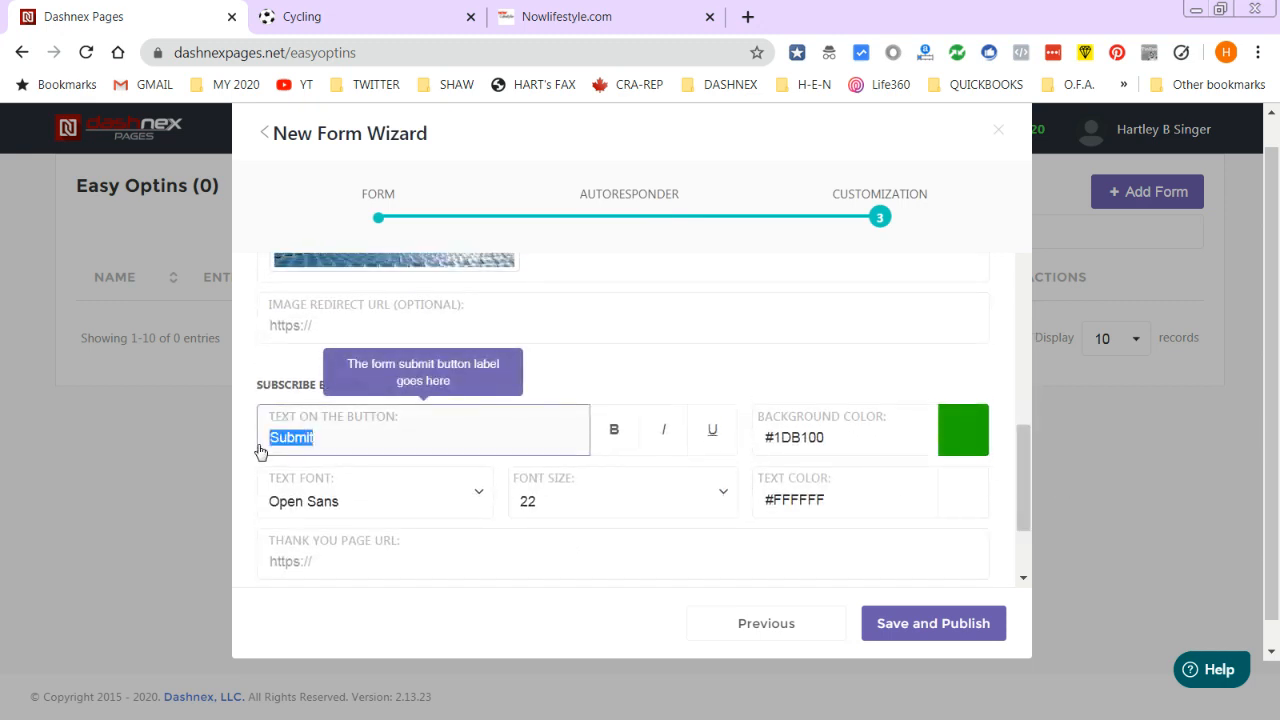
{"action": "type", "text": "C"}
{"action": "scroll", "coordinate": [494, 436], "scroll_direction": "up", "scroll_amount": 9}
{"action": "scroll", "coordinate": [420, 395], "scroll_direction": "up", "scroll_amount": 1}
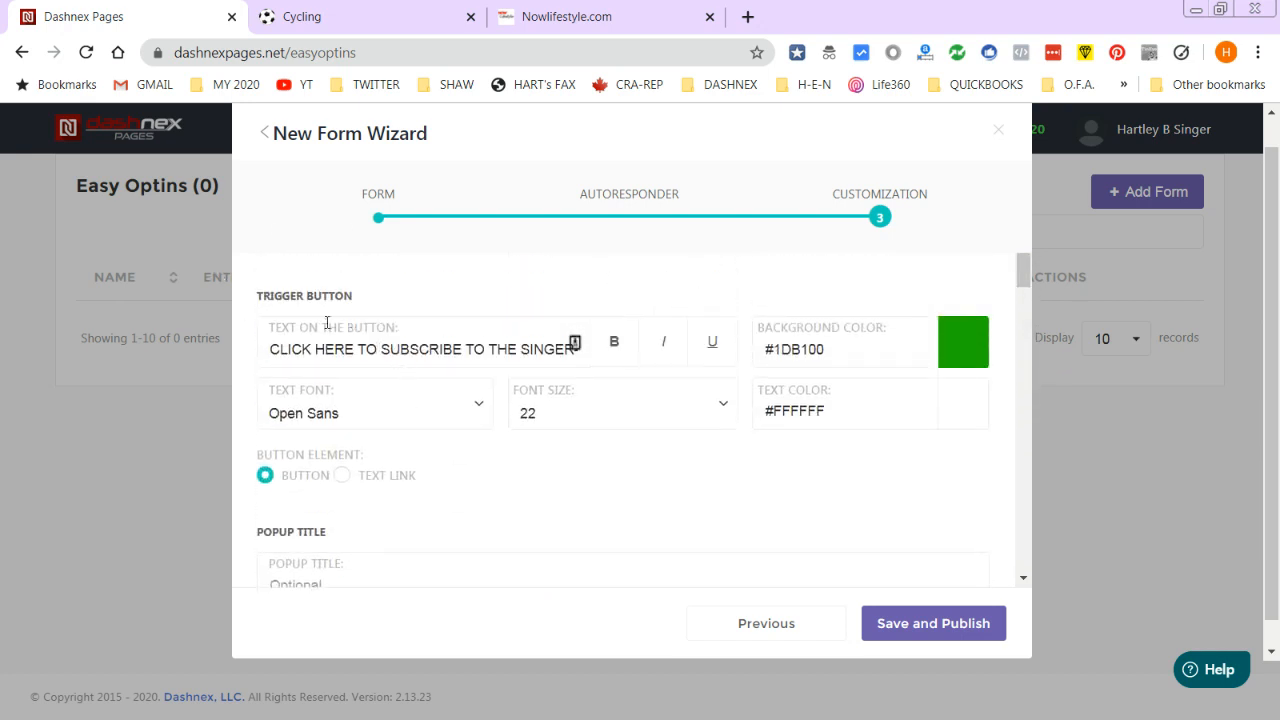
{"action": "scroll", "coordinate": [337, 330], "scroll_direction": "down", "scroll_amount": 10}
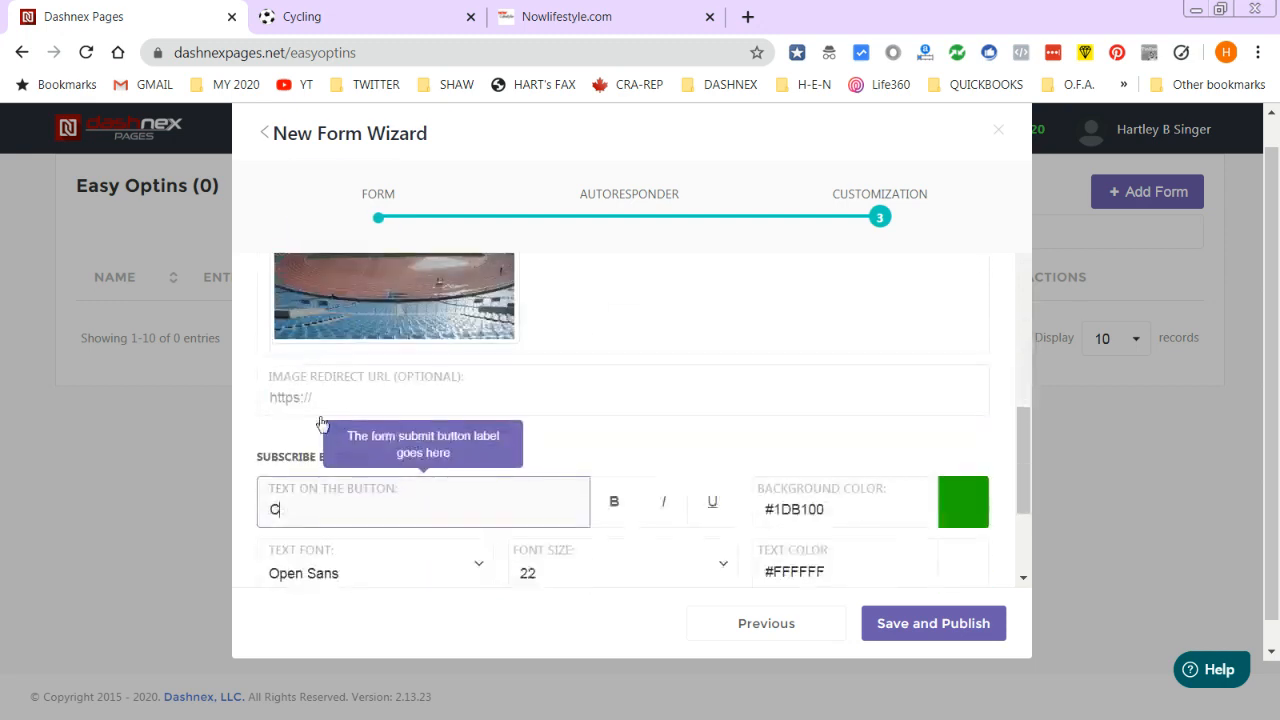
{"action": "key", "text": "BackSpace"}
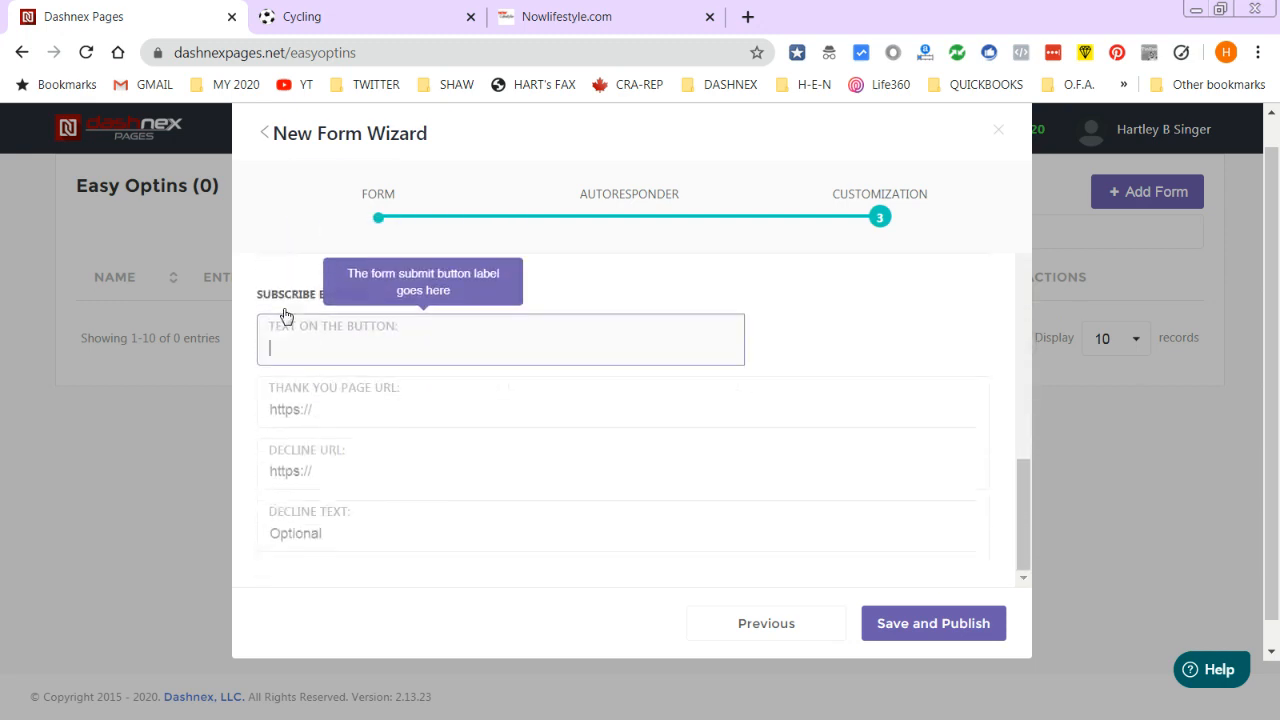
{"action": "type", "text": "YOU KNOW WHAT TO DO"}
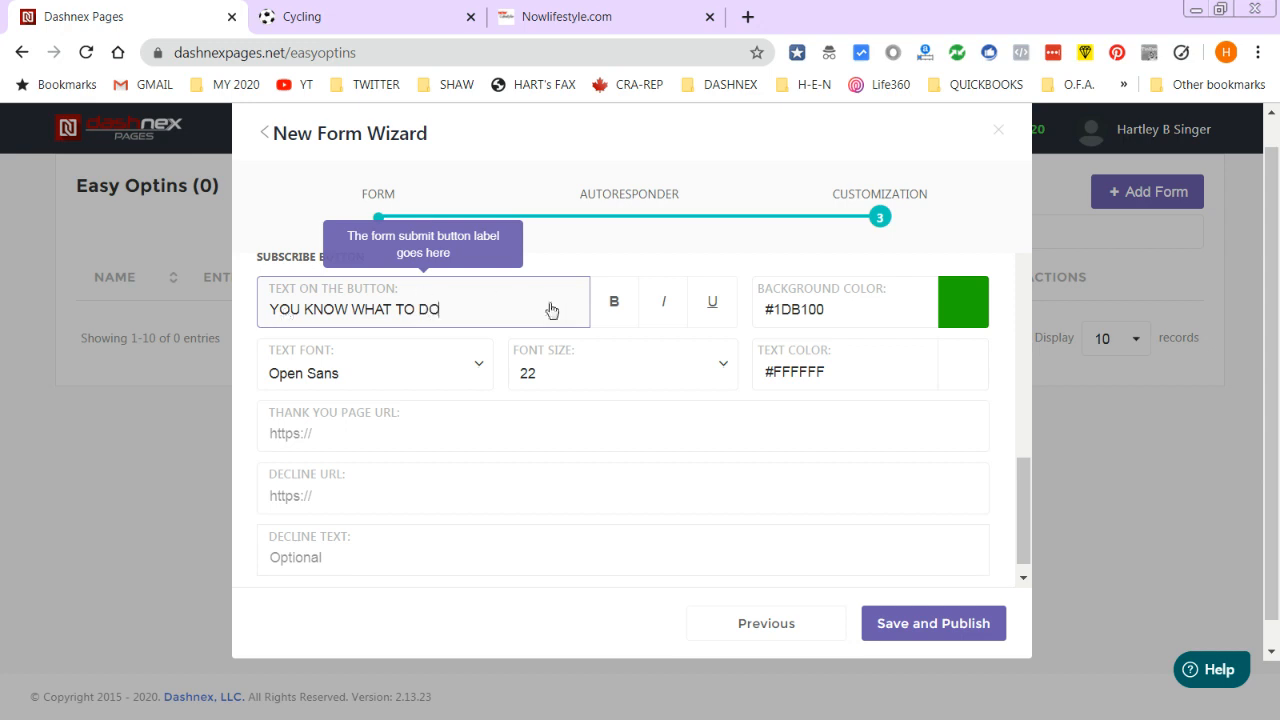
{"action": "left_click", "coordinate": [356, 434]}
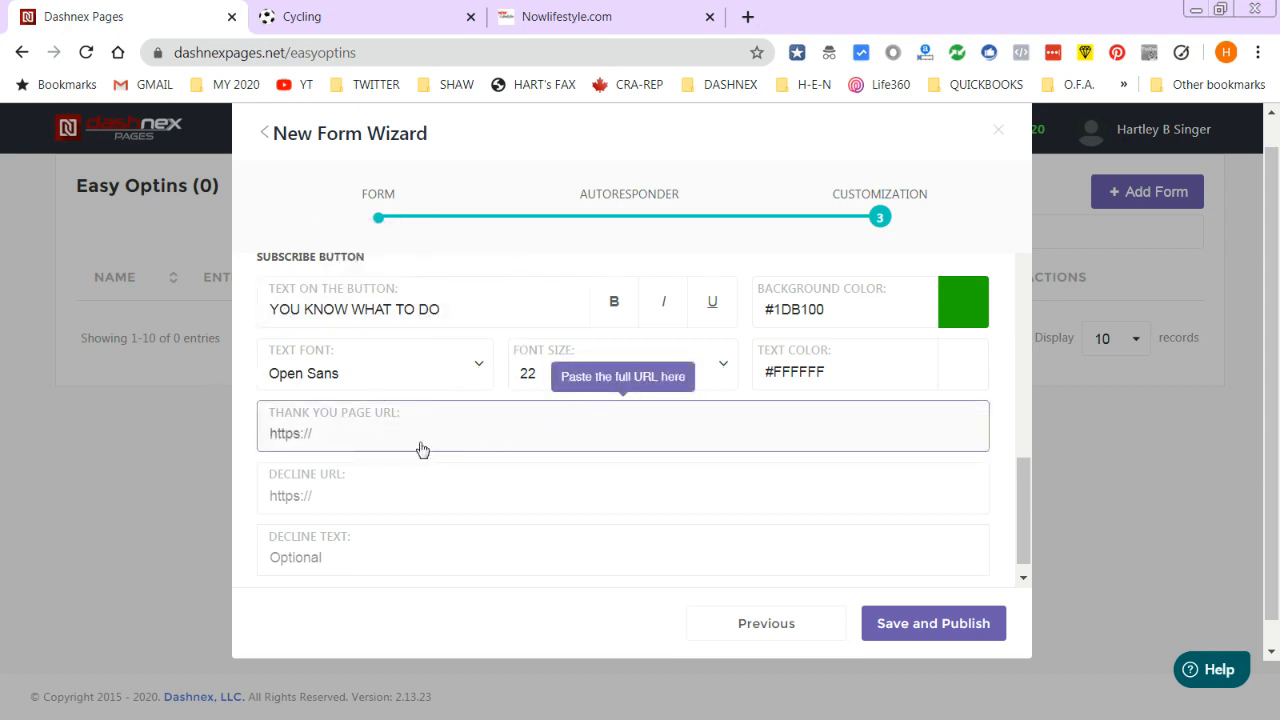
{"action": "type", "text": "https://SportsHEN.net/thank-you"}
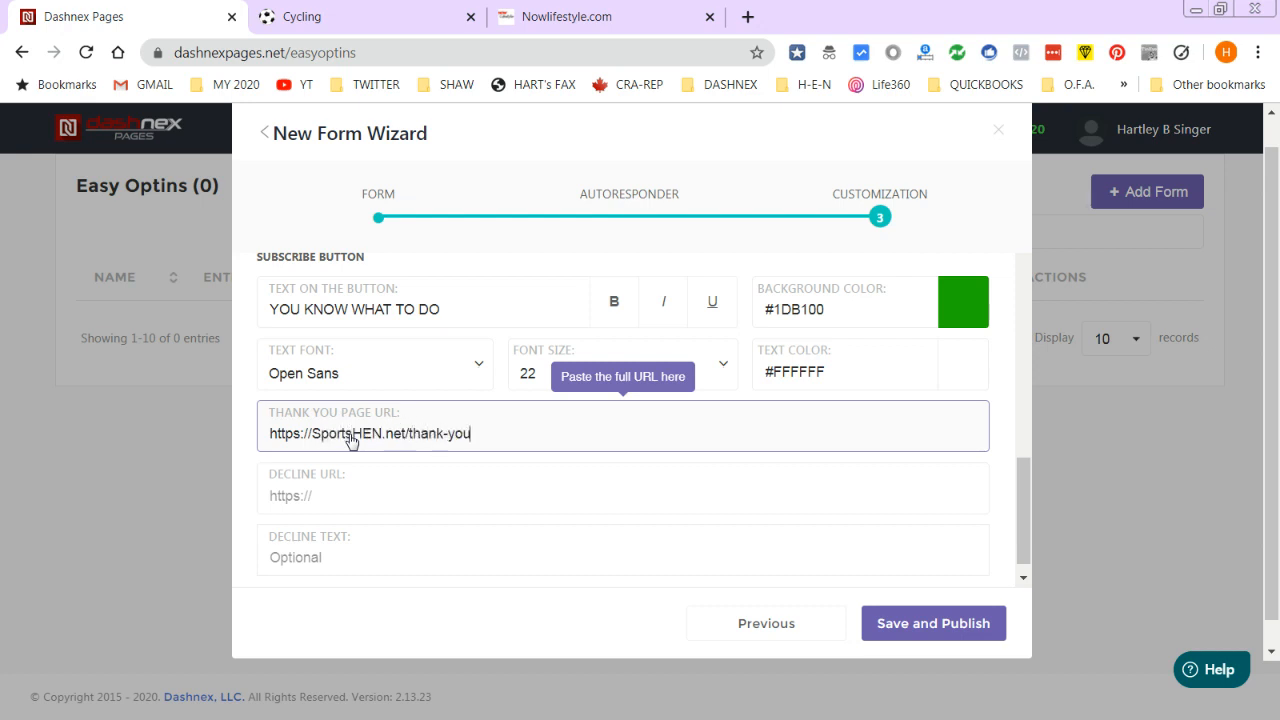
{"action": "left_click", "coordinate": [335, 496]}
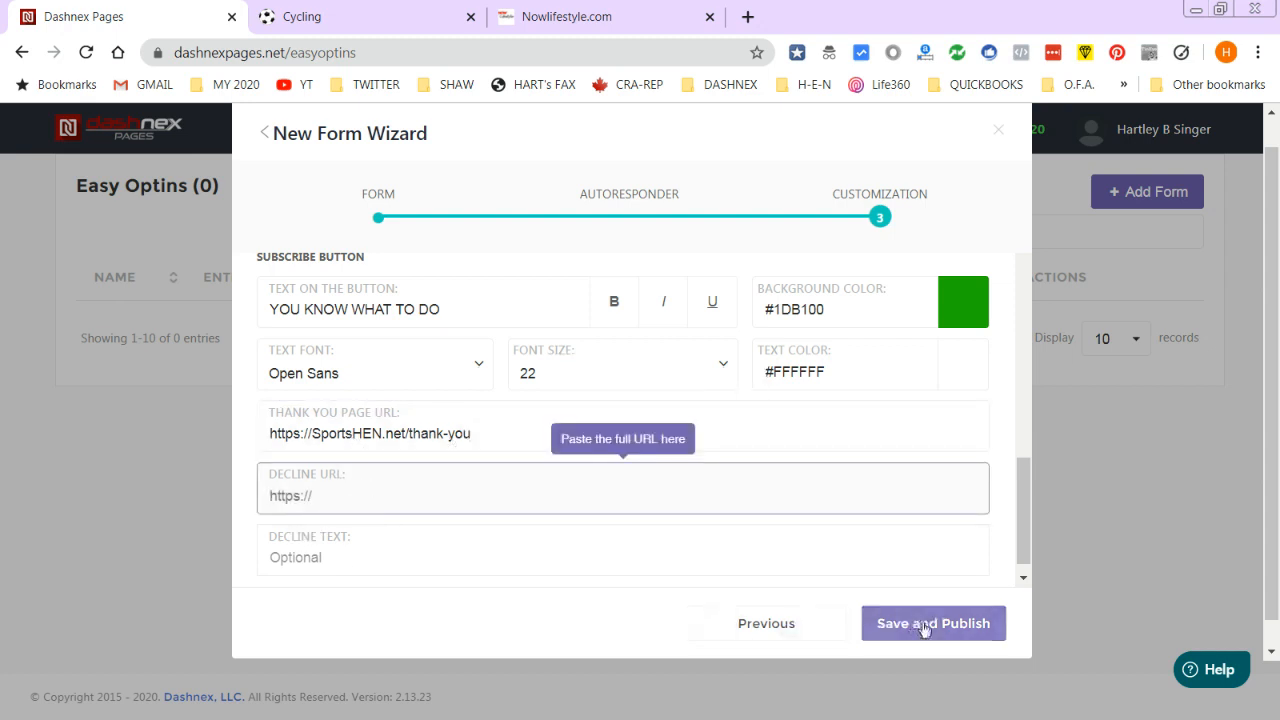
{"action": "left_click_drag", "start_coordinate": [1022, 513], "coordinate": [1070, 224]}
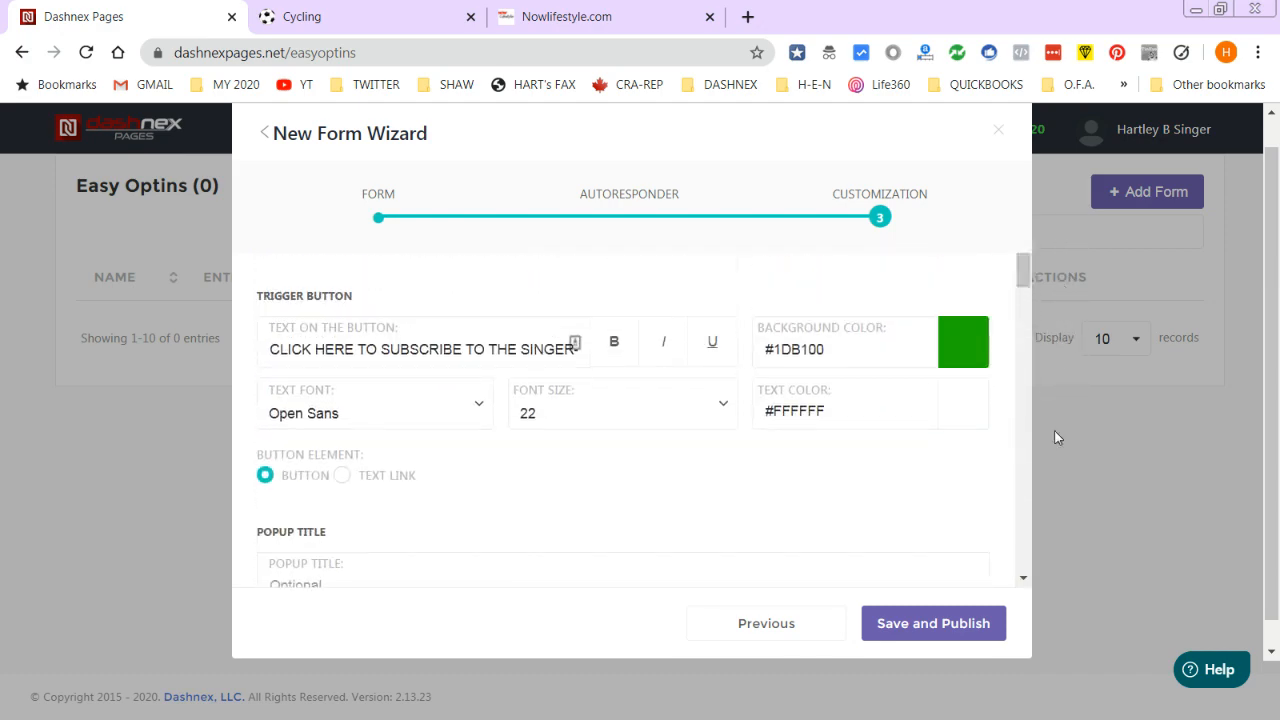
{"action": "left_click", "coordinate": [934, 622]}
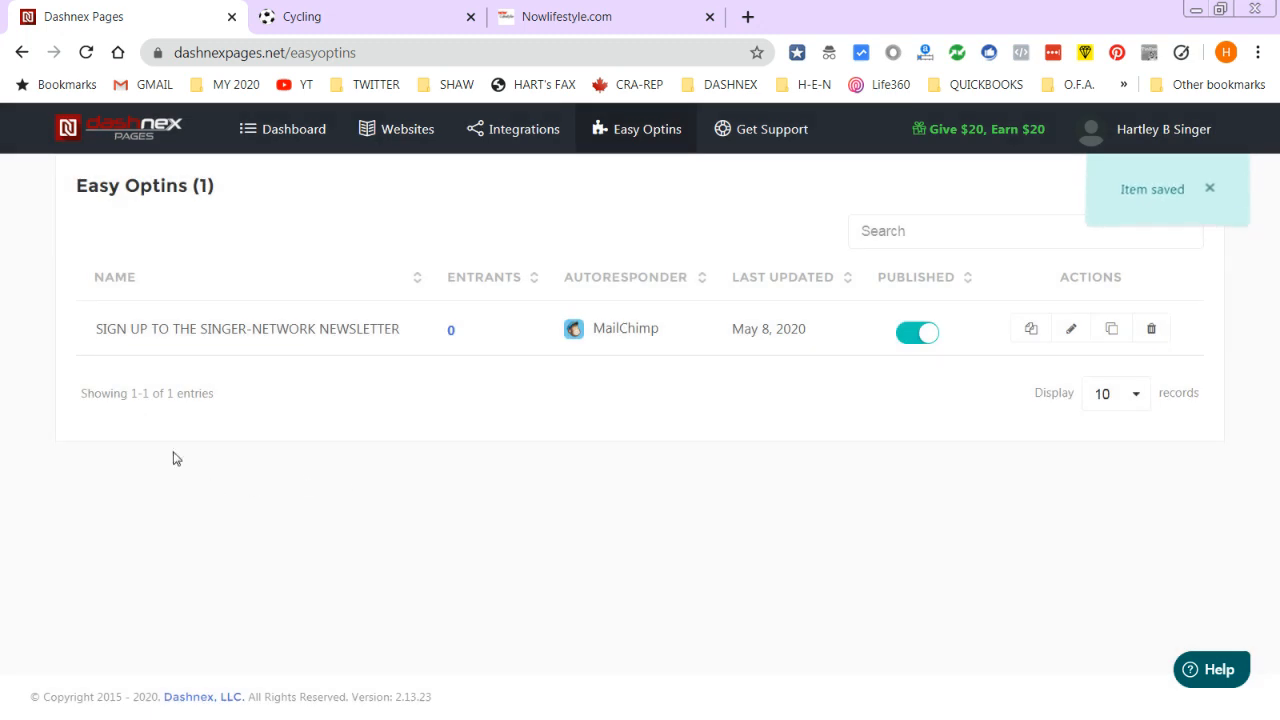
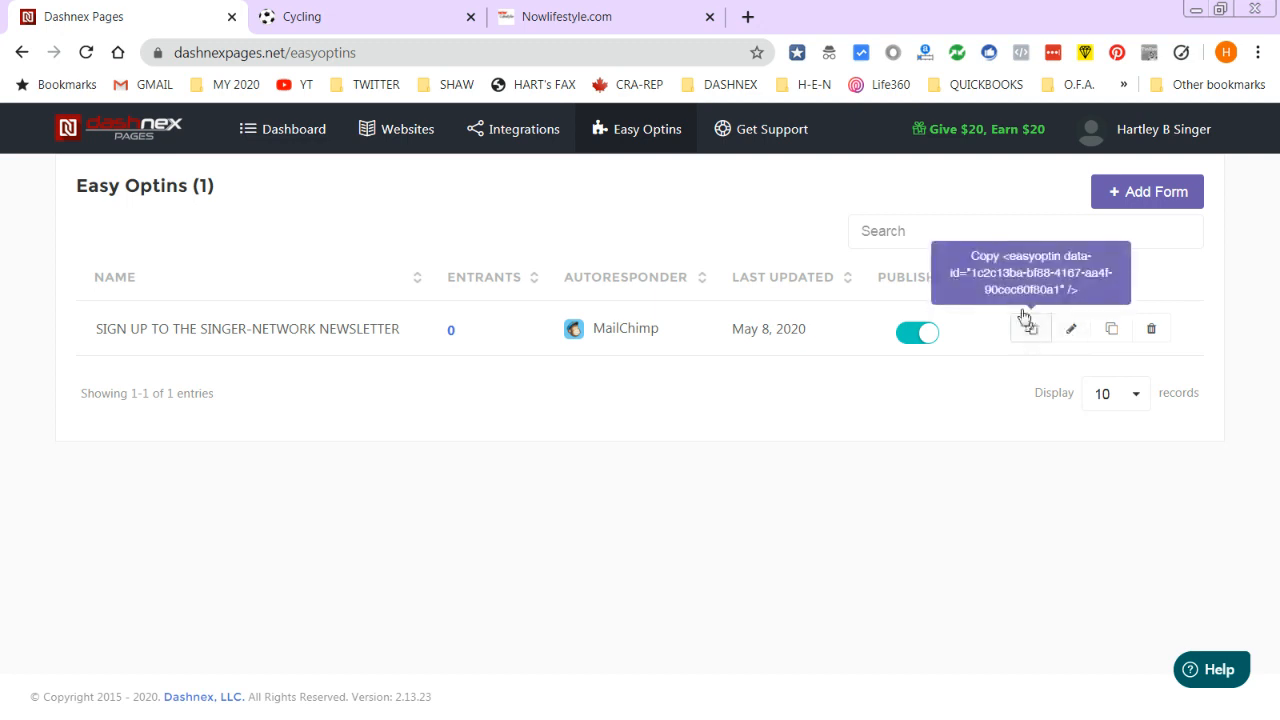
- Copy the opt-in form's embed code and open the SportsHEN.net site's pages
{"action": "left_click", "coordinate": [1032, 333]}
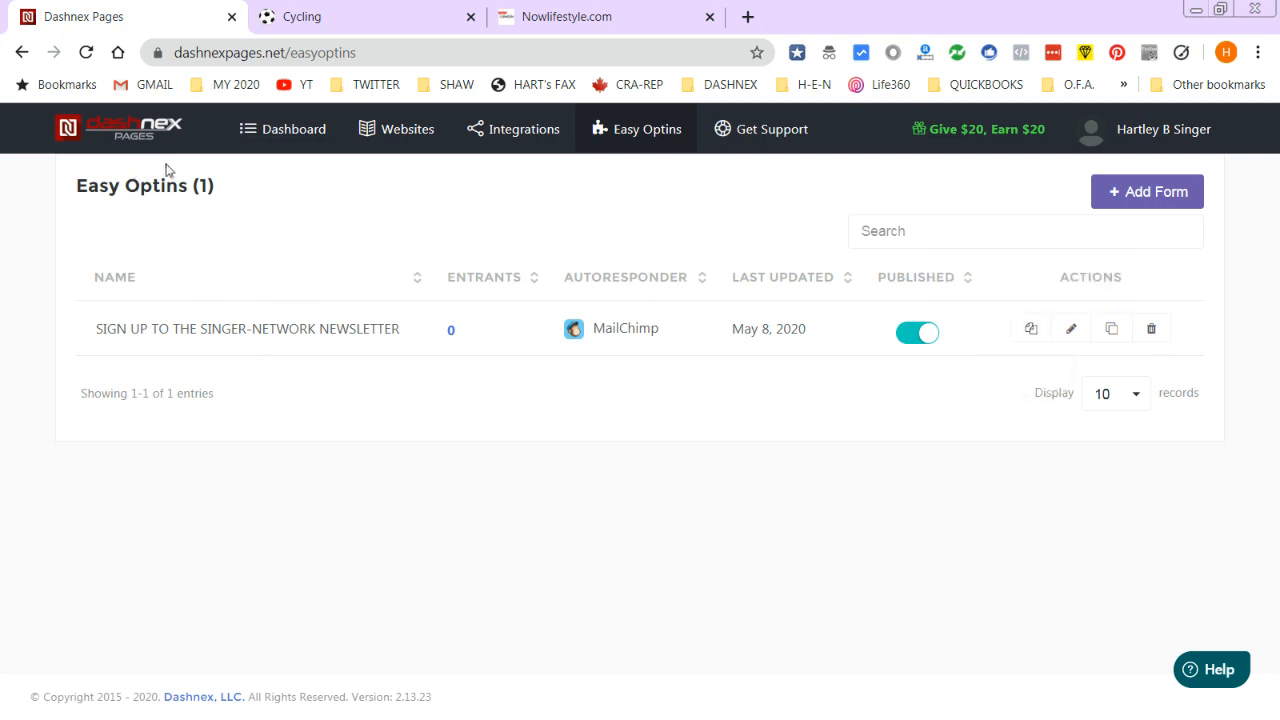
{"action": "left_click", "coordinate": [294, 147]}
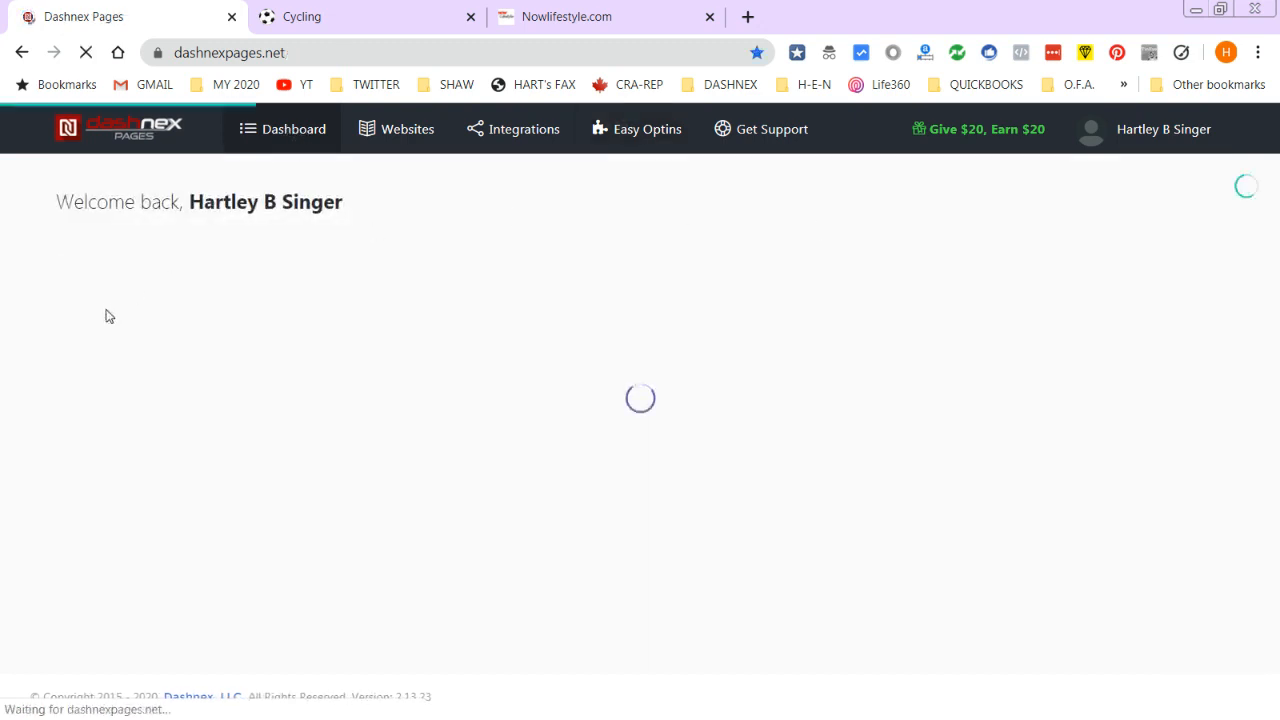
{"action": "scroll", "coordinate": [170, 410], "scroll_direction": "down", "scroll_amount": 5}
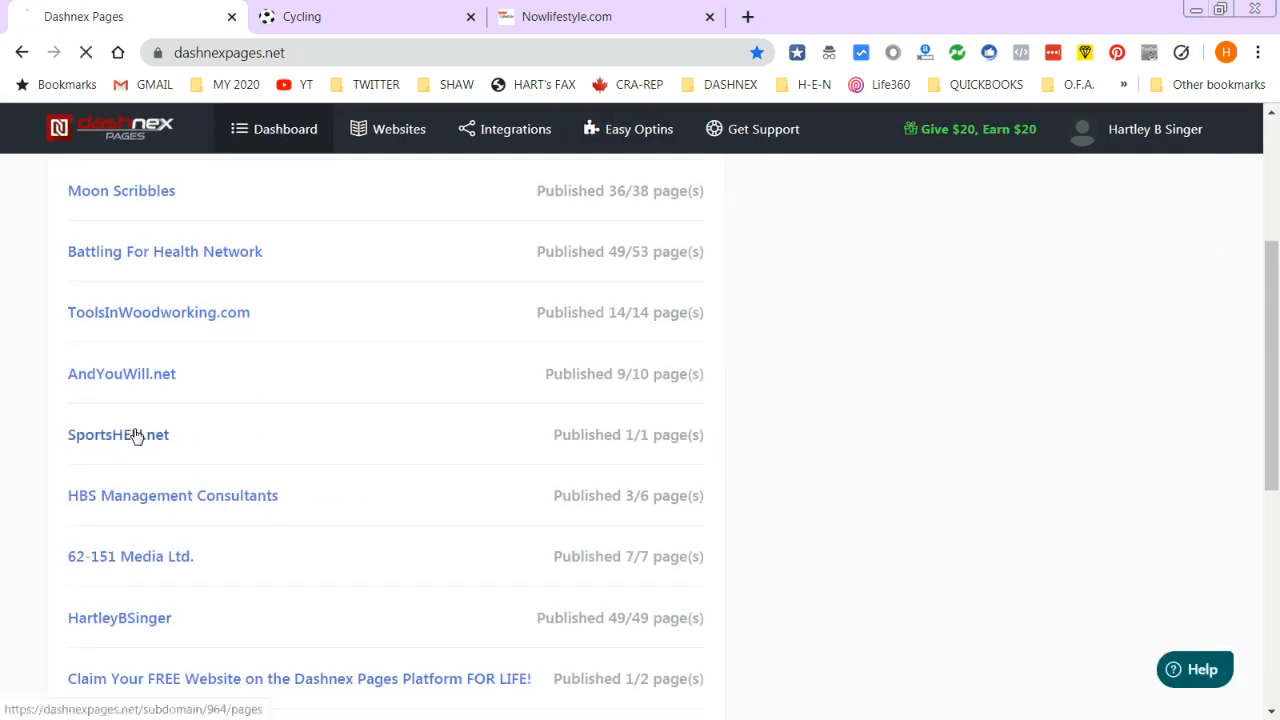
{"action": "left_click", "coordinate": [134, 434]}
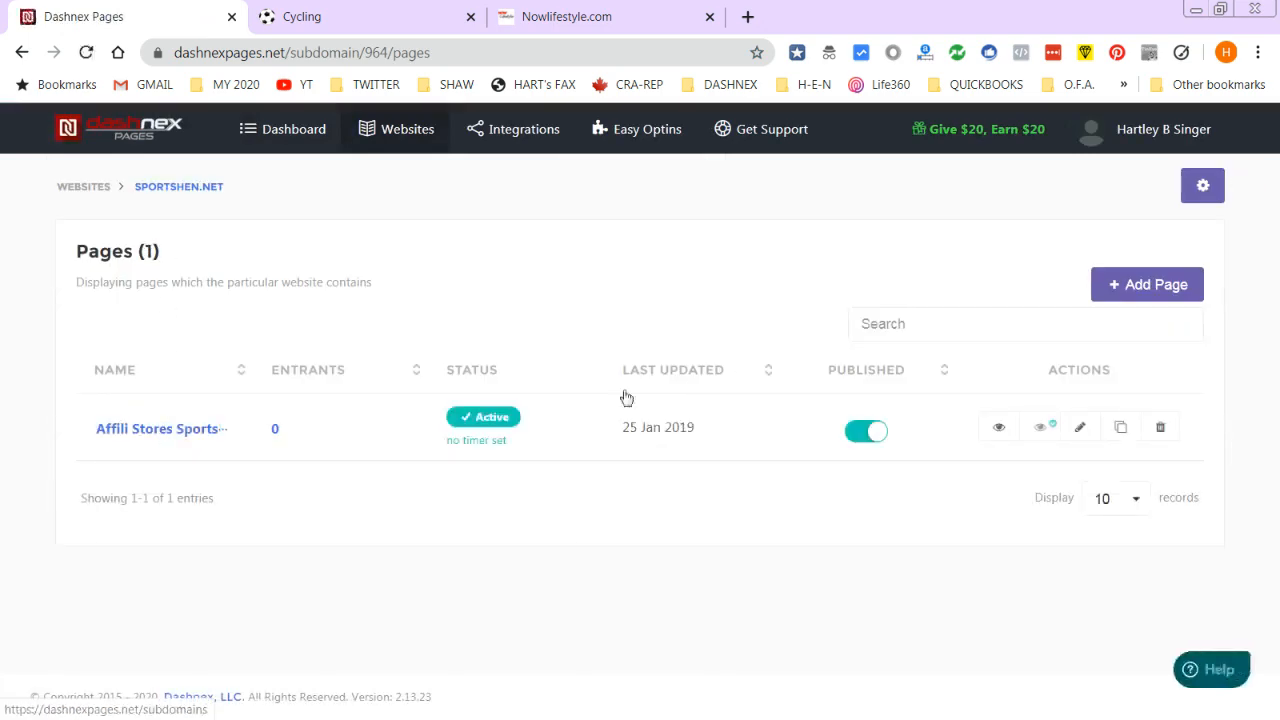
- Start a new custom page for SportsHEN.net and begin entering its name
{"action": "left_click", "coordinate": [1137, 281]}
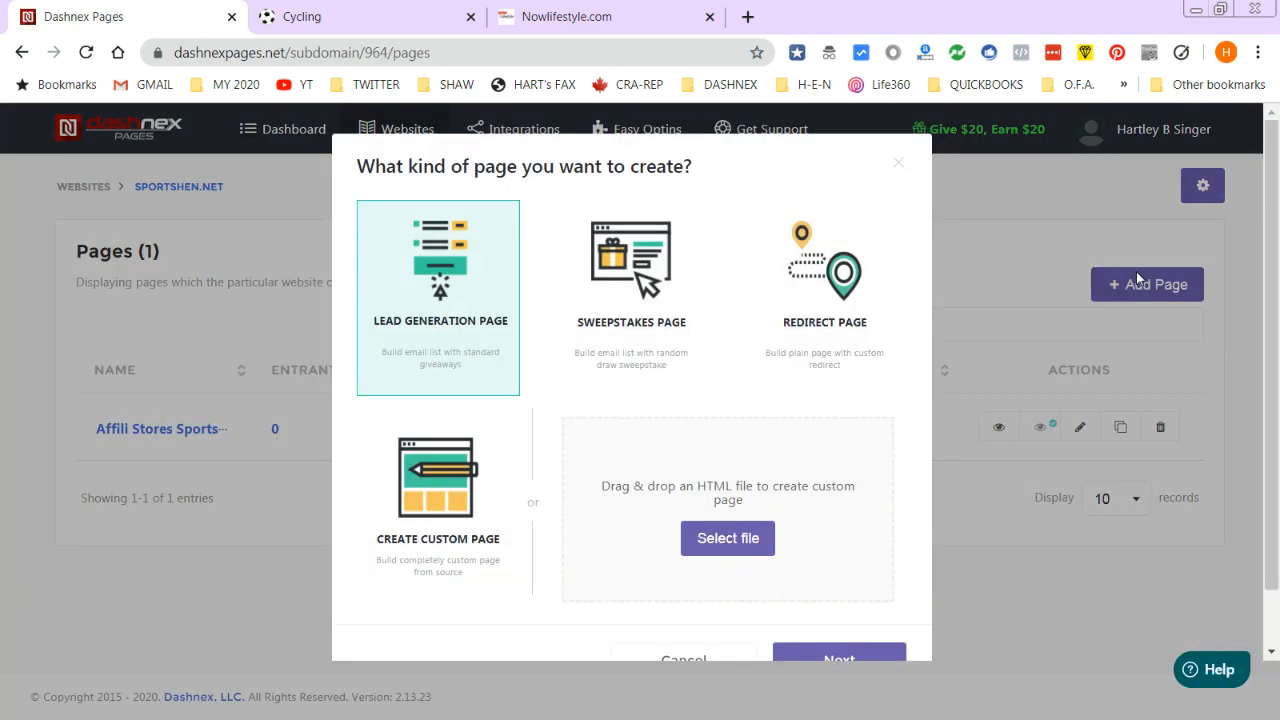
{"action": "left_click", "coordinate": [444, 508]}
{"action": "scroll", "coordinate": [772, 629], "scroll_direction": "down", "scroll_amount": 1}
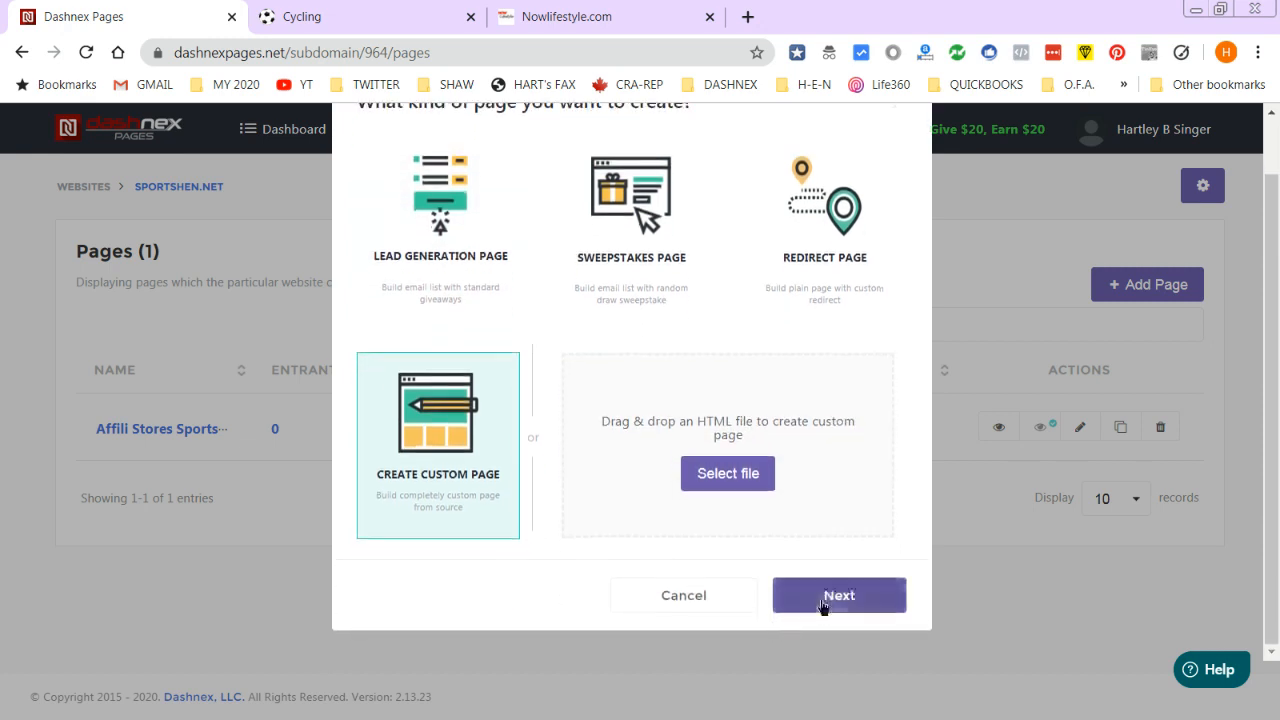
{"action": "left_click", "coordinate": [836, 596]}
{"action": "left_click", "coordinate": [102, 376]}
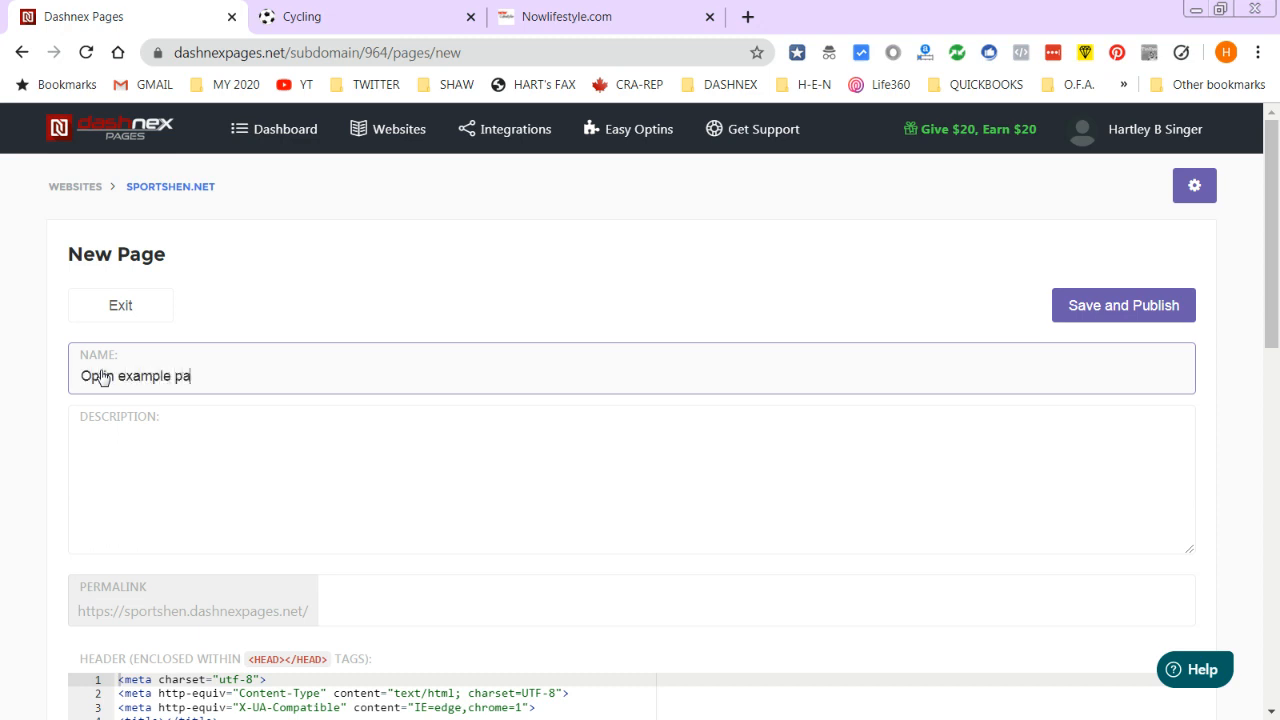
- Enter 'blah blah blah' as the page description and scroll to the Body editor
{"action": "left_click", "coordinate": [113, 435]}
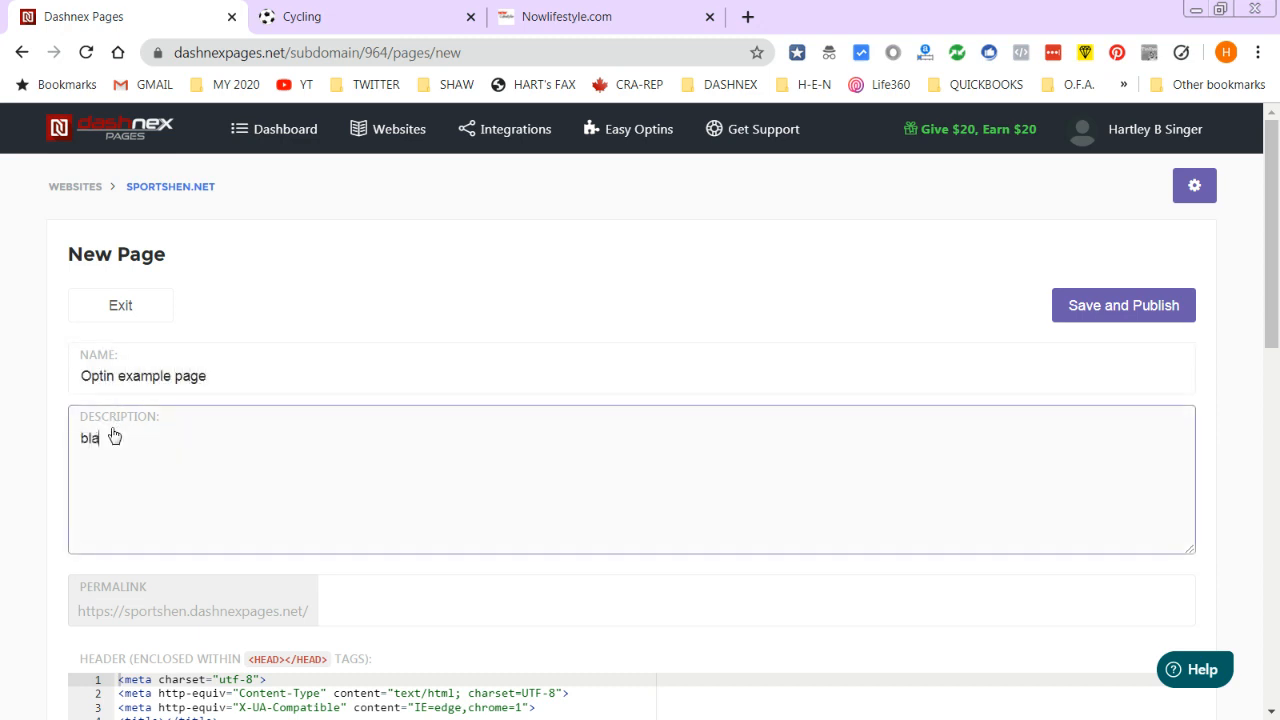
{"action": "type", "text": "blah blah blah"}
{"action": "scroll", "coordinate": [400, 514], "scroll_direction": "down", "scroll_amount": 3}
{"action": "scroll", "coordinate": [175, 378], "scroll_direction": "down", "scroll_amount": 1}
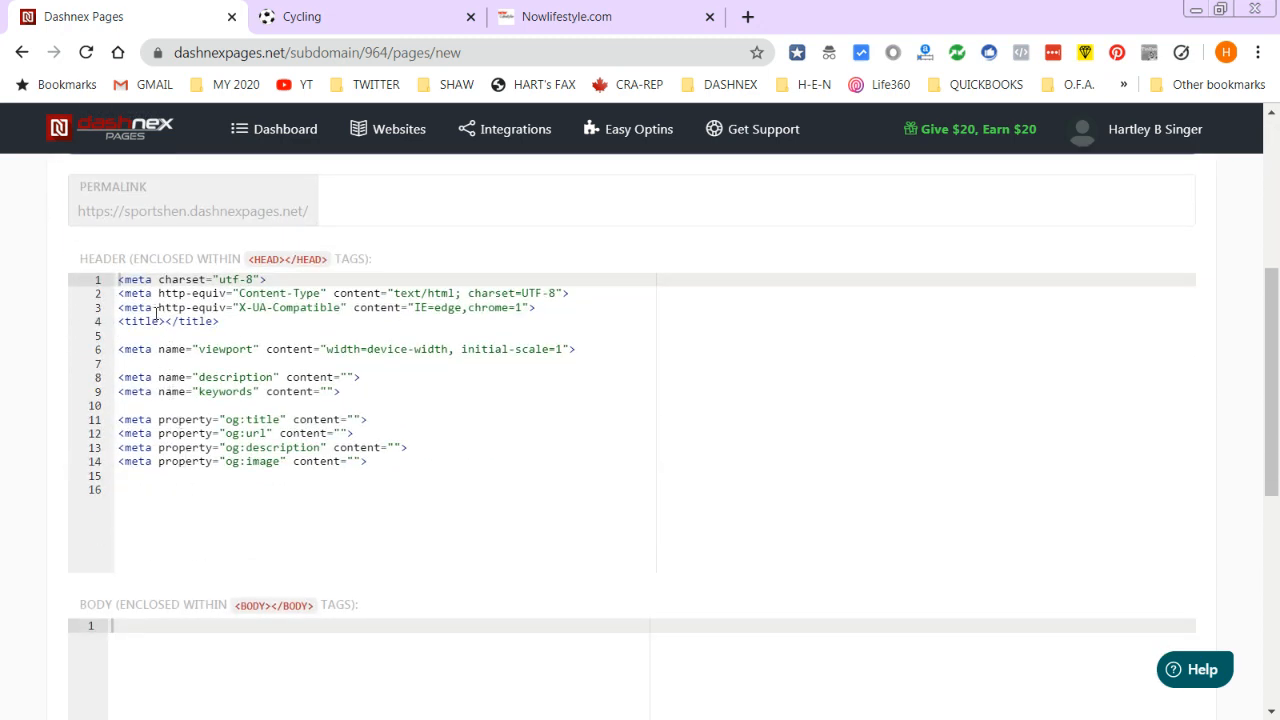
{"action": "left_click_drag", "start_coordinate": [1272, 415], "coordinate": [1275, 534]}
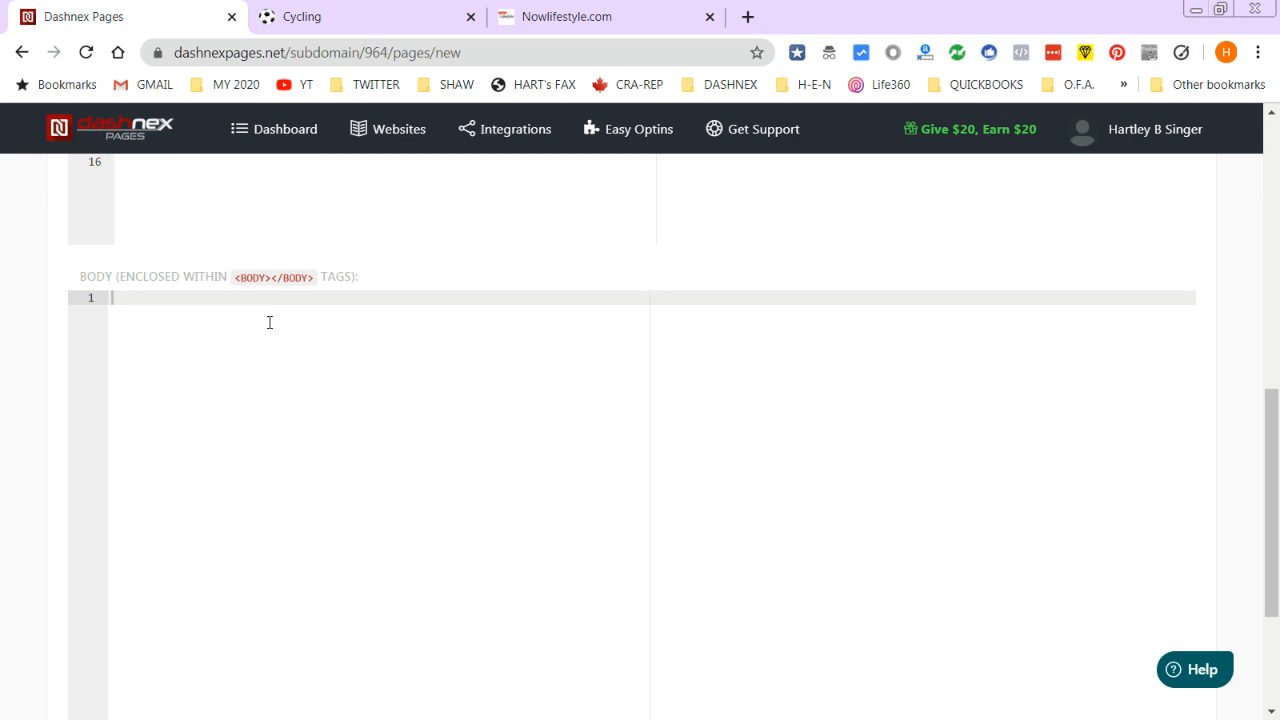
{"action": "scroll", "coordinate": [269, 322], "scroll_direction": "up", "scroll_amount": 4}
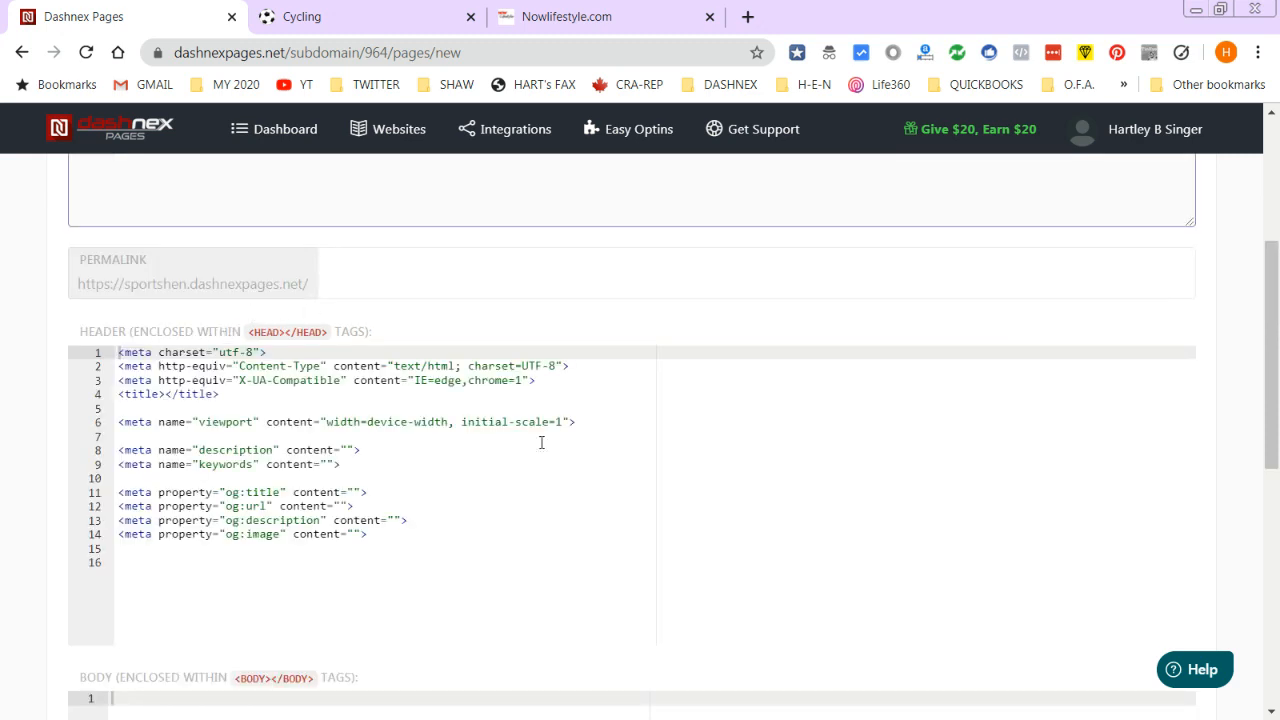
{"action": "scroll", "coordinate": [219, 495], "scroll_direction": "down", "scroll_amount": 3}
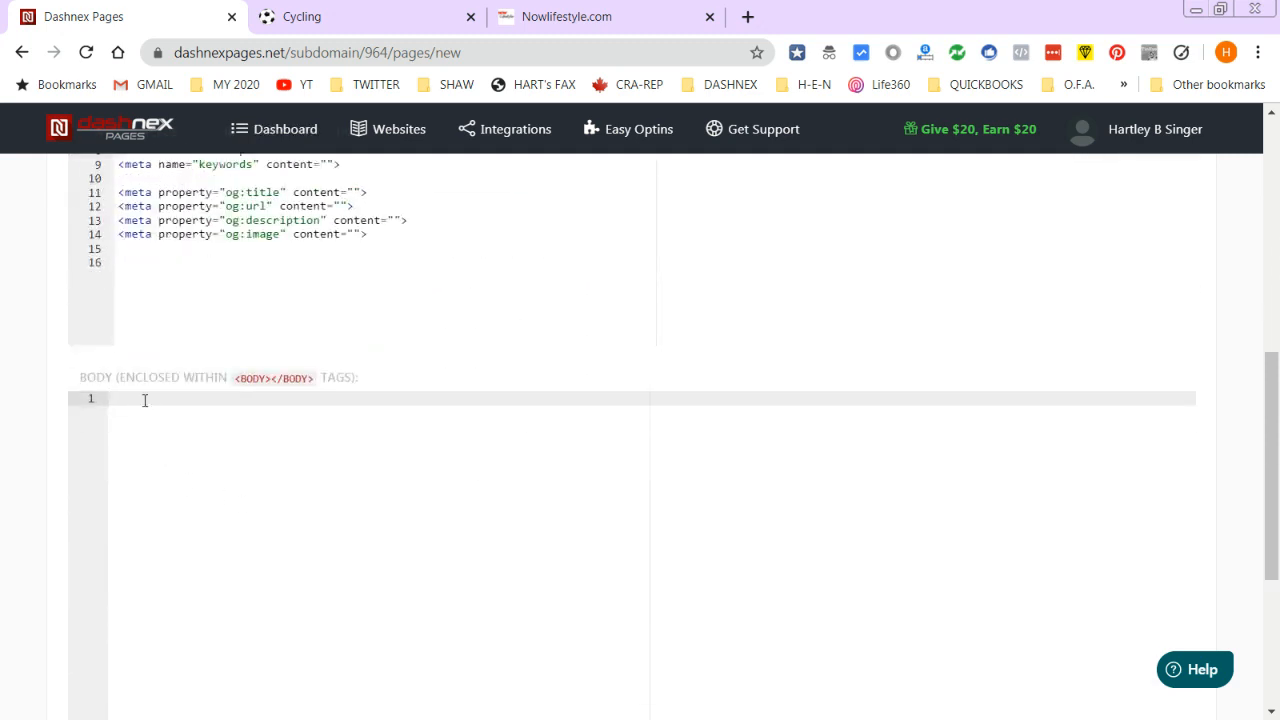
- Write the heading 'SINGER-NETWORK NEWSLETTER SIGNUP' in the body, wrapped in a center tag
{"action": "type", "text": ">"}
{"action": "type", "text": "WELCOME TO "}
{"action": "type", "text": "SPORTS"}
{"action": "key", "text": "BackSpace"}
{"action": "key", "text": "BackSpace"}
{"action": "key", "text": "BackSpace"}
{"action": "key", "text": "BackSpace"}
{"action": "key", "text": "BackSpace"}
{"action": "type", "text": "INGER-NETWORK NEWSLETTER SIGNUP</h1>"}
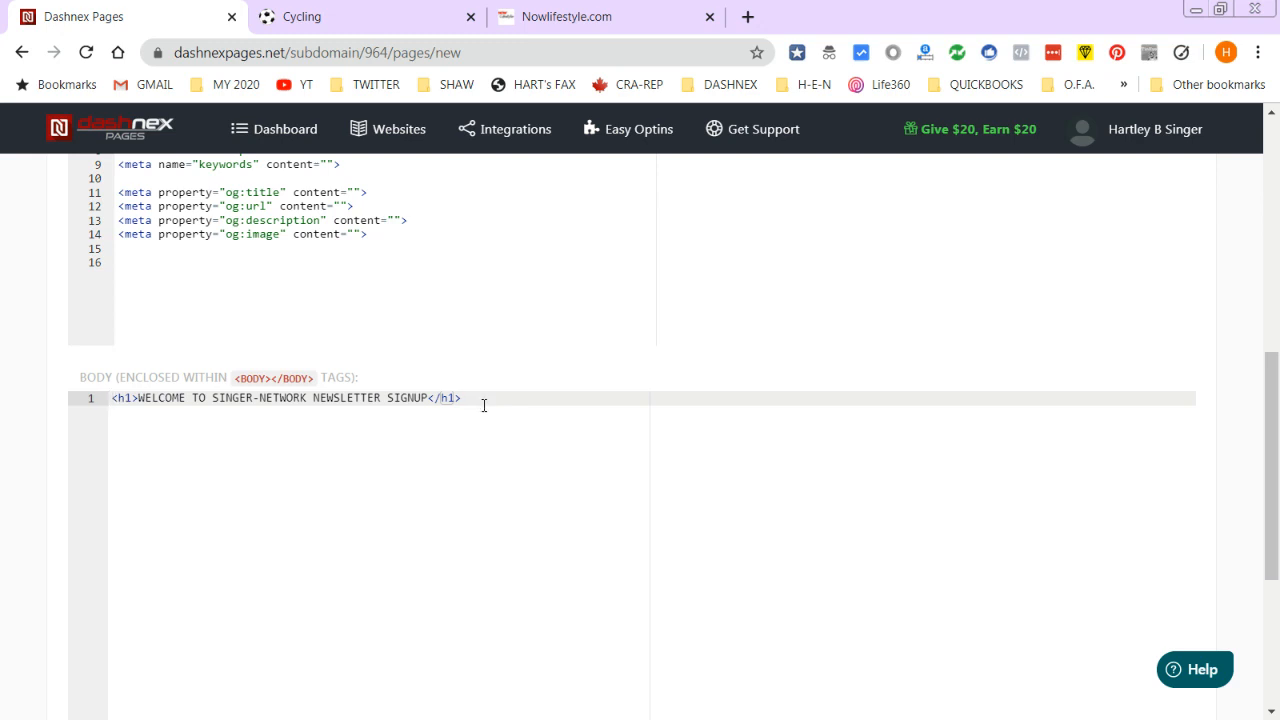
{"action": "key", "text": "Return"}
{"action": "key", "text": "Return"}
{"action": "key", "text": "Up"}
{"action": "key", "text": "Up"}
{"action": "type", "text": "<Center>"}
{"action": "key", "text": "shift+End"}
{"action": "key", "text": "Delete"}
- Add four <br/> line breaks and a horizontal rule below the heading
{"action": "left_click", "coordinate": [558, 412]}
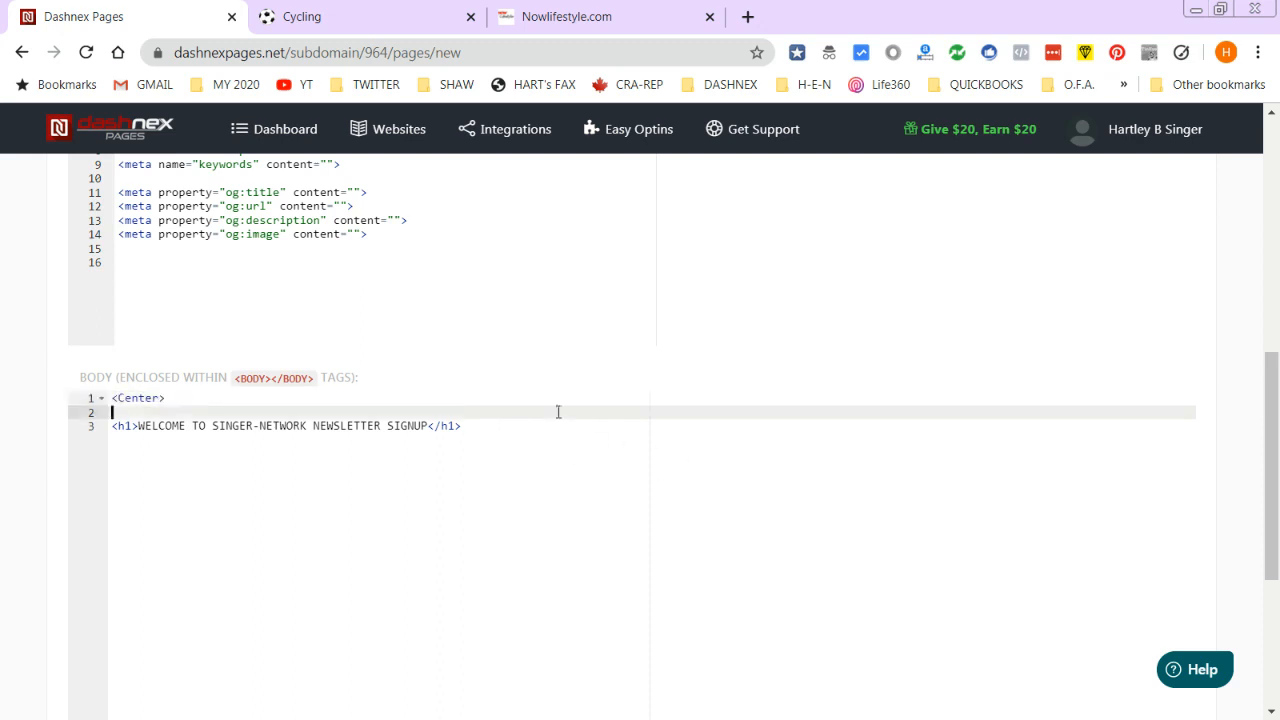
{"action": "left_click", "coordinate": [523, 423]}
{"action": "key", "text": "Return"}
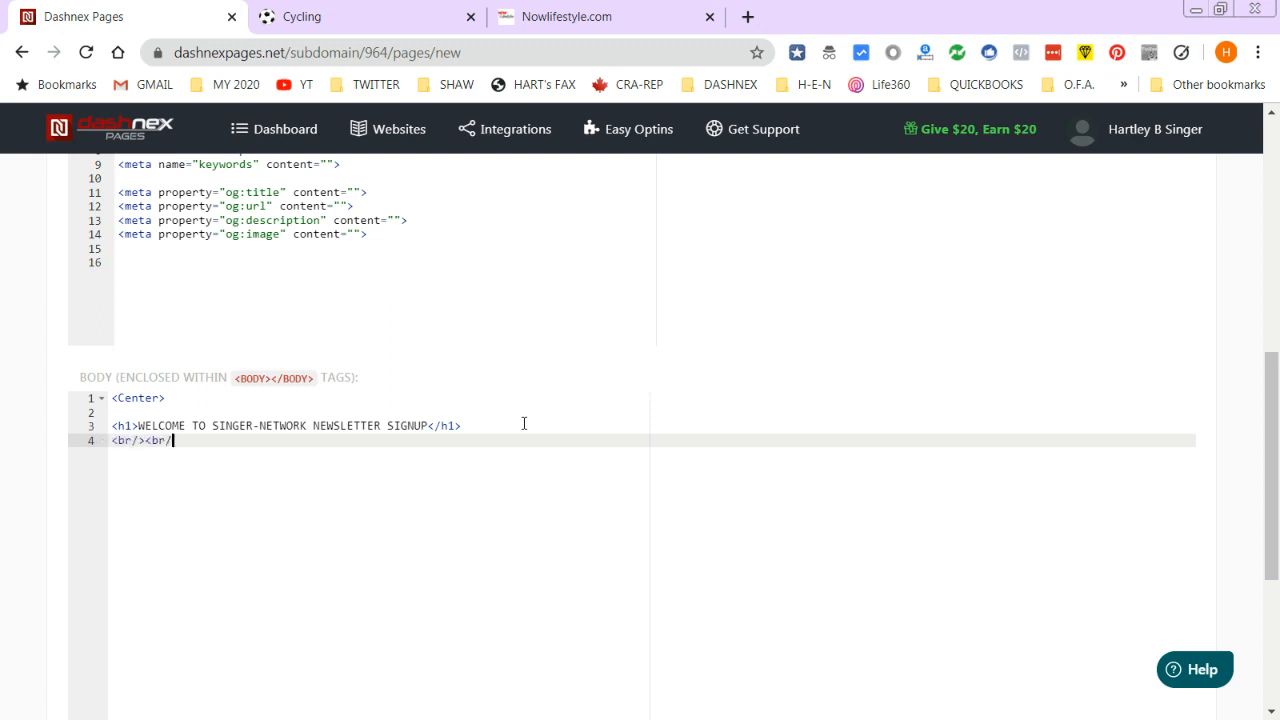
{"action": "type", "text": "<br/><br/><br/><br/>"}
{"action": "key", "text": "Return"}
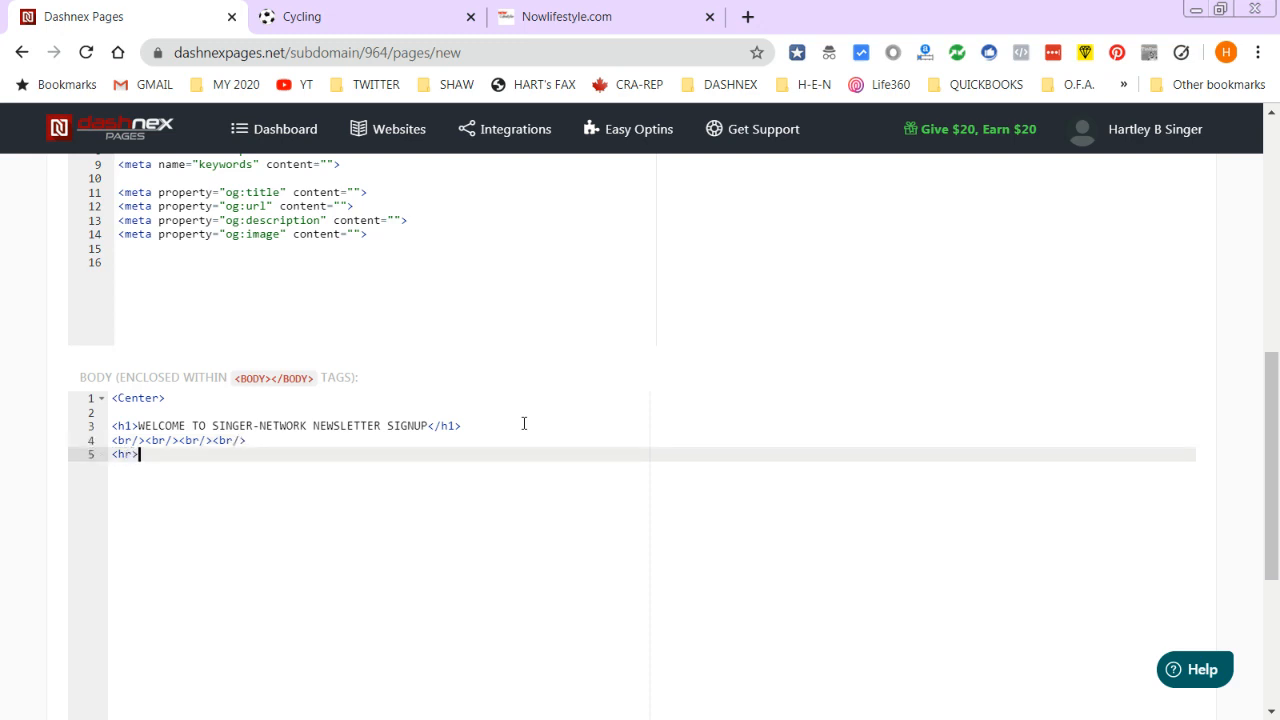
{"action": "key", "text": "Return"}
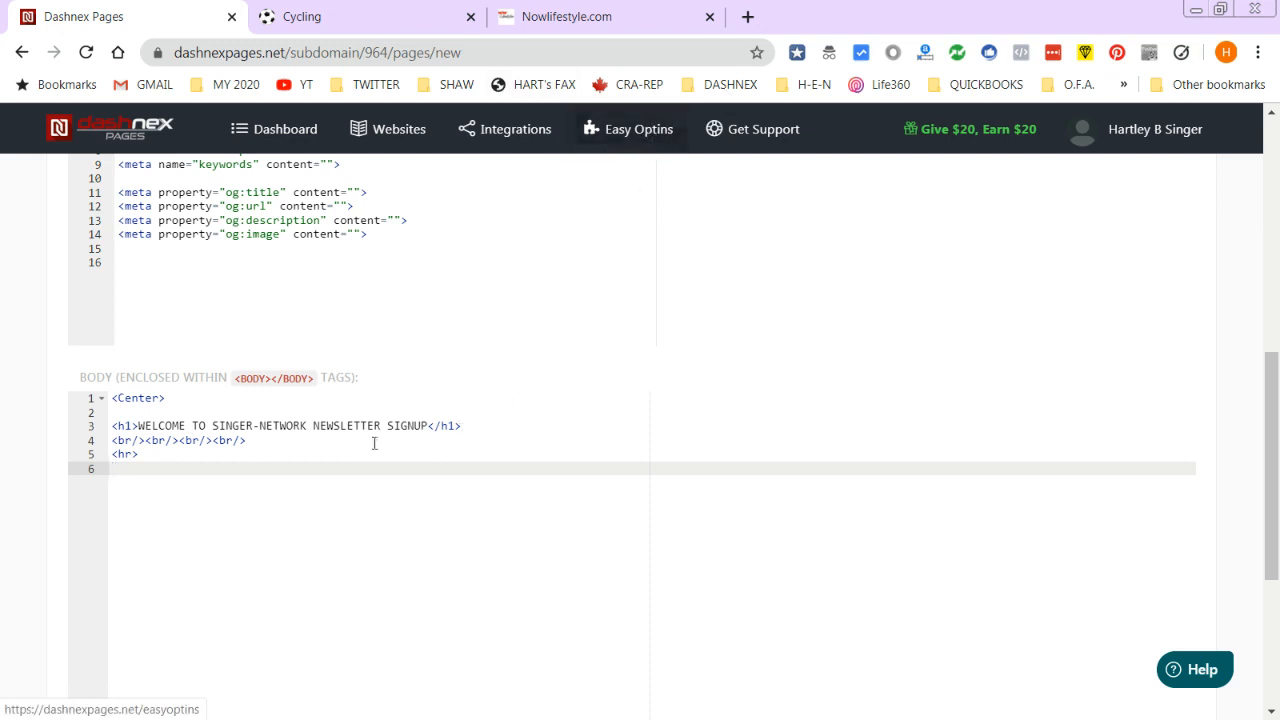
- Paste the easyoptin embed code into the body on its own line, with closing breaks after it
{"action": "key", "text": "Return"}
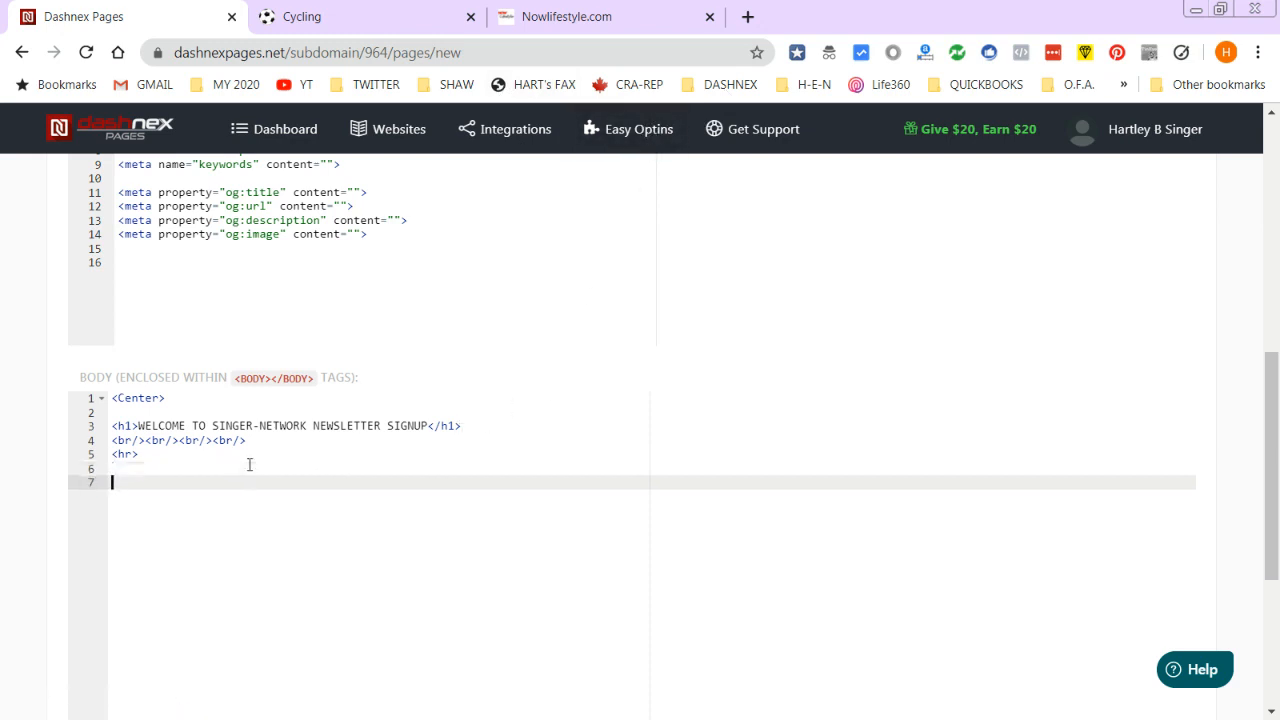
{"action": "type", "text": "<easyoptin data-id=\"1c2c13ba-bf88-4167-aa4f-90cec60f80a1\" />"}
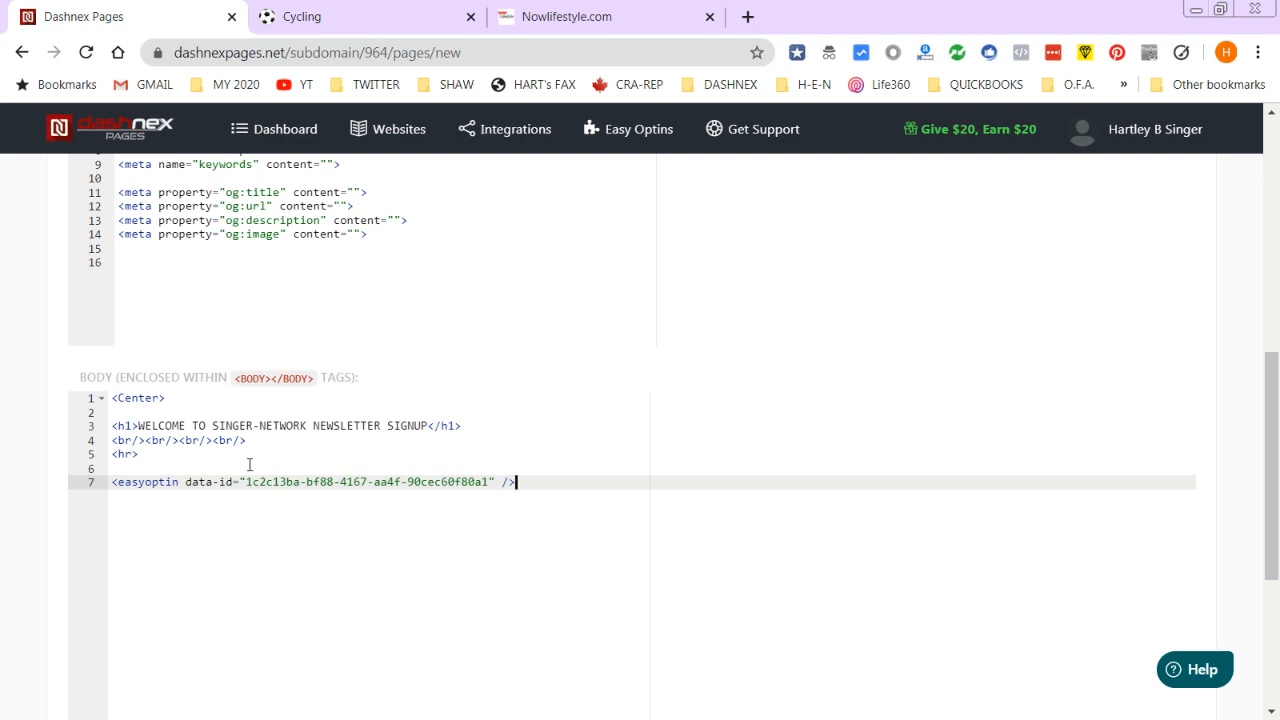
{"action": "key", "text": "Return"}
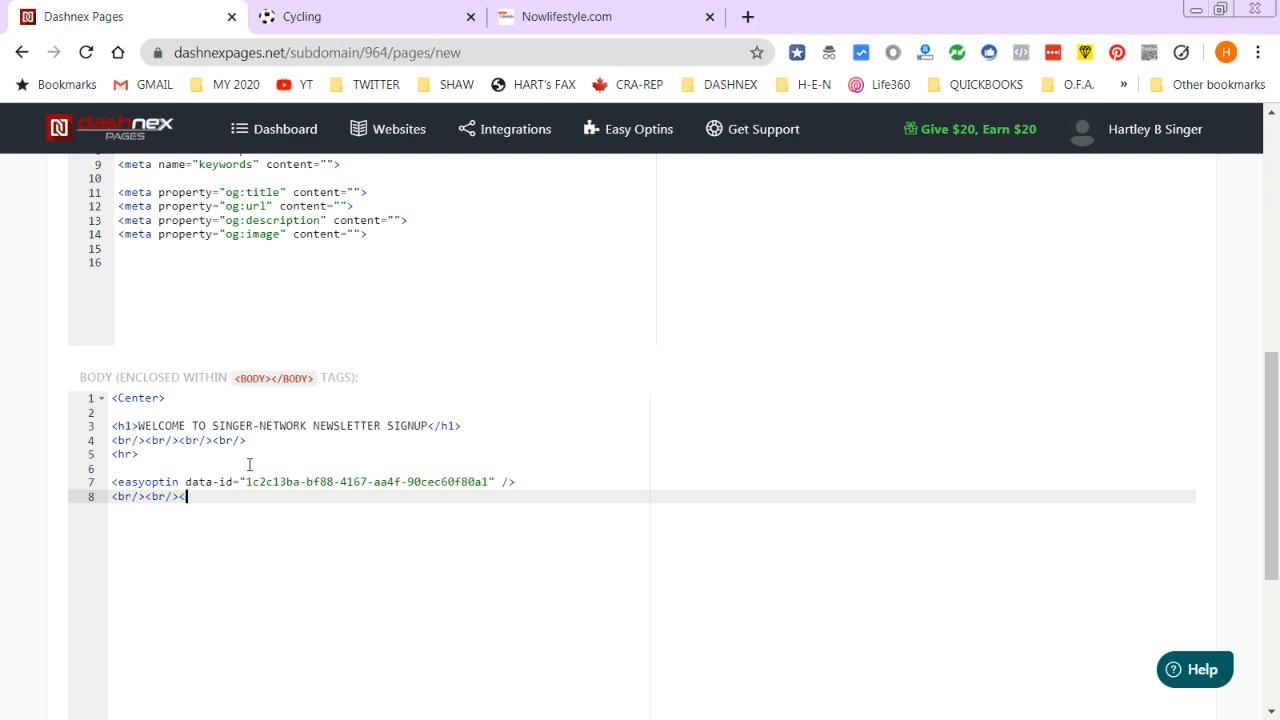
{"action": "key", "text": "Return"}
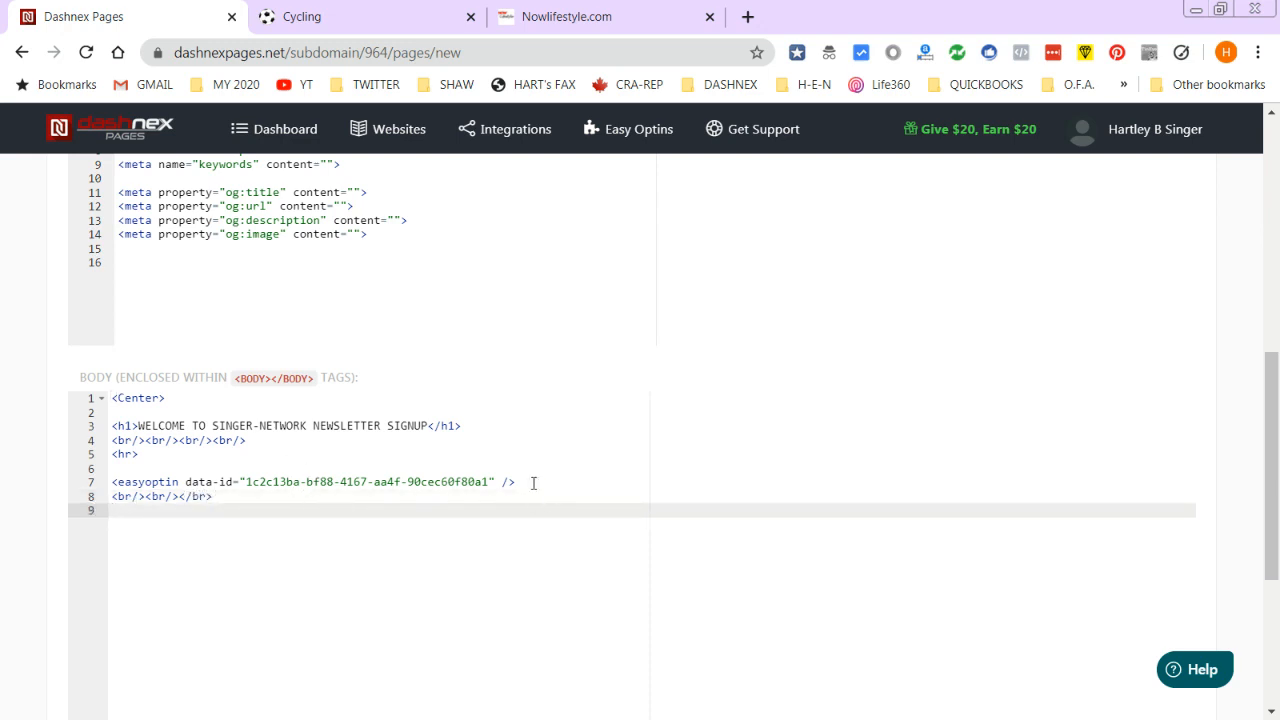
{"action": "left_click", "coordinate": [524, 15]}
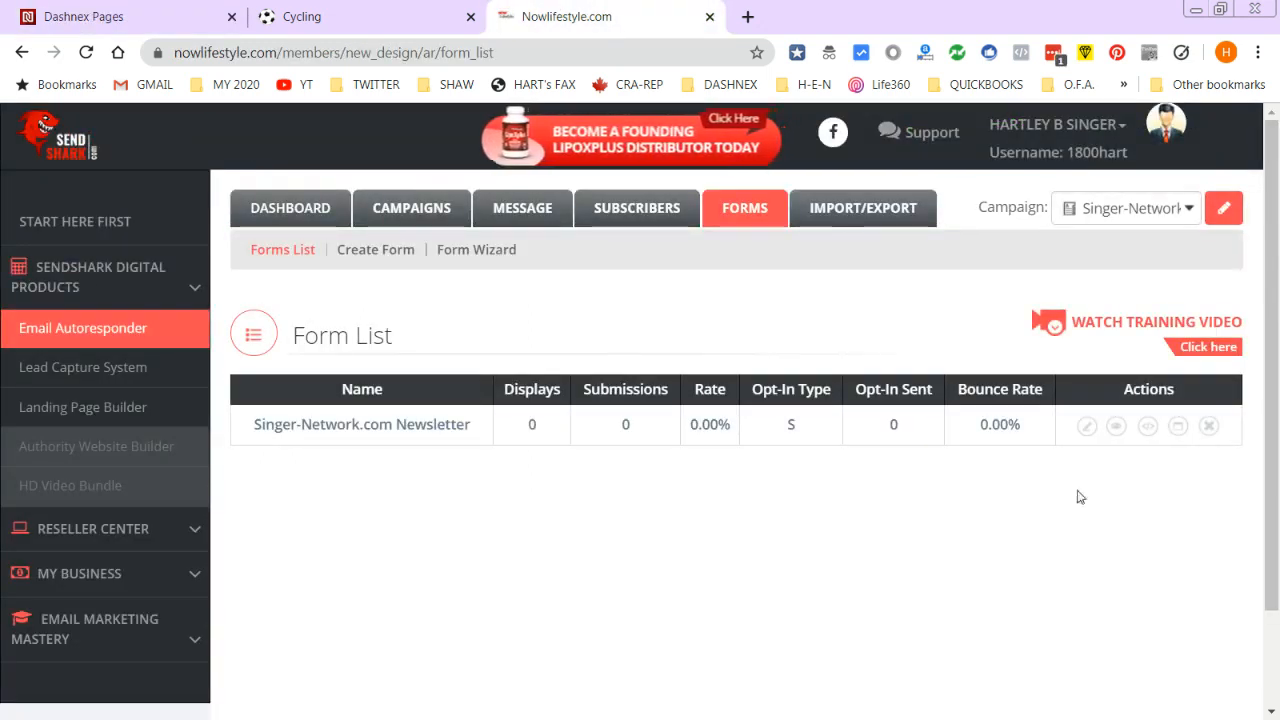
- Open and select the Singer-Network.com Newsletter form's HTML code in SendShark
{"action": "left_click", "coordinate": [1148, 426]}
{"action": "left_click_drag", "start_coordinate": [842, 235], "coordinate": [465, 100]}
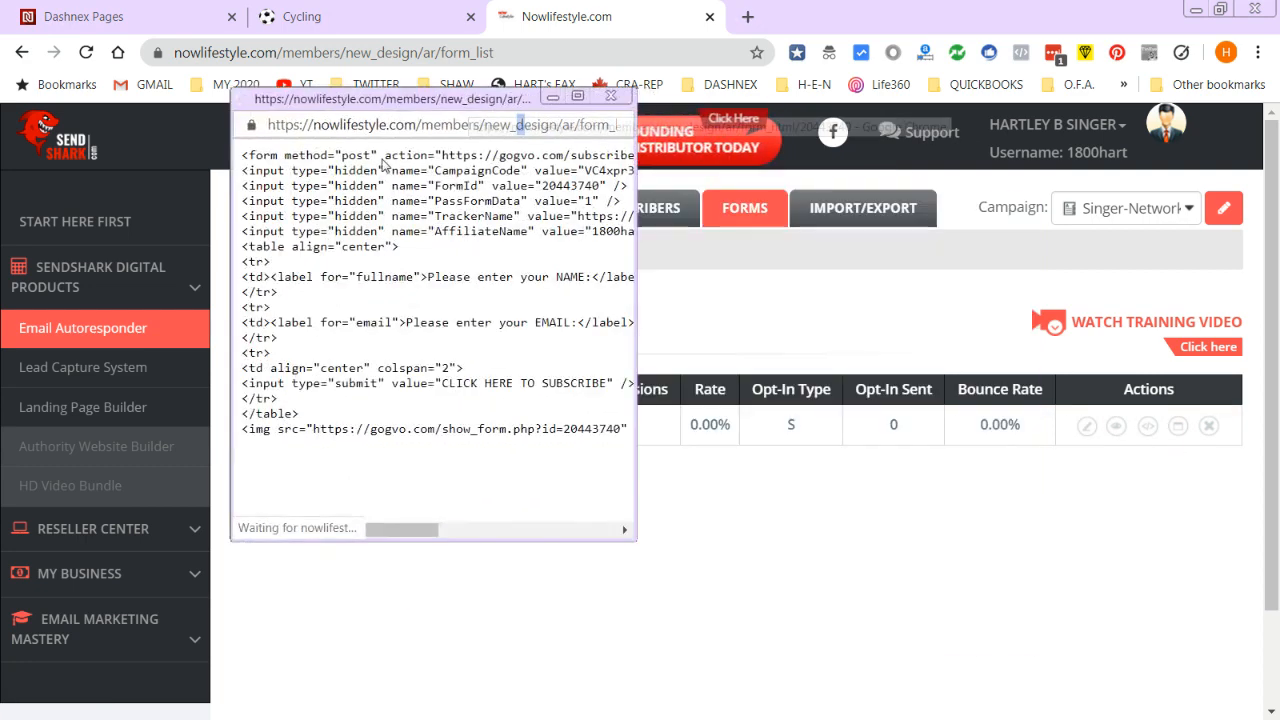
{"action": "left_click_drag", "start_coordinate": [243, 153], "coordinate": [657, 448]}
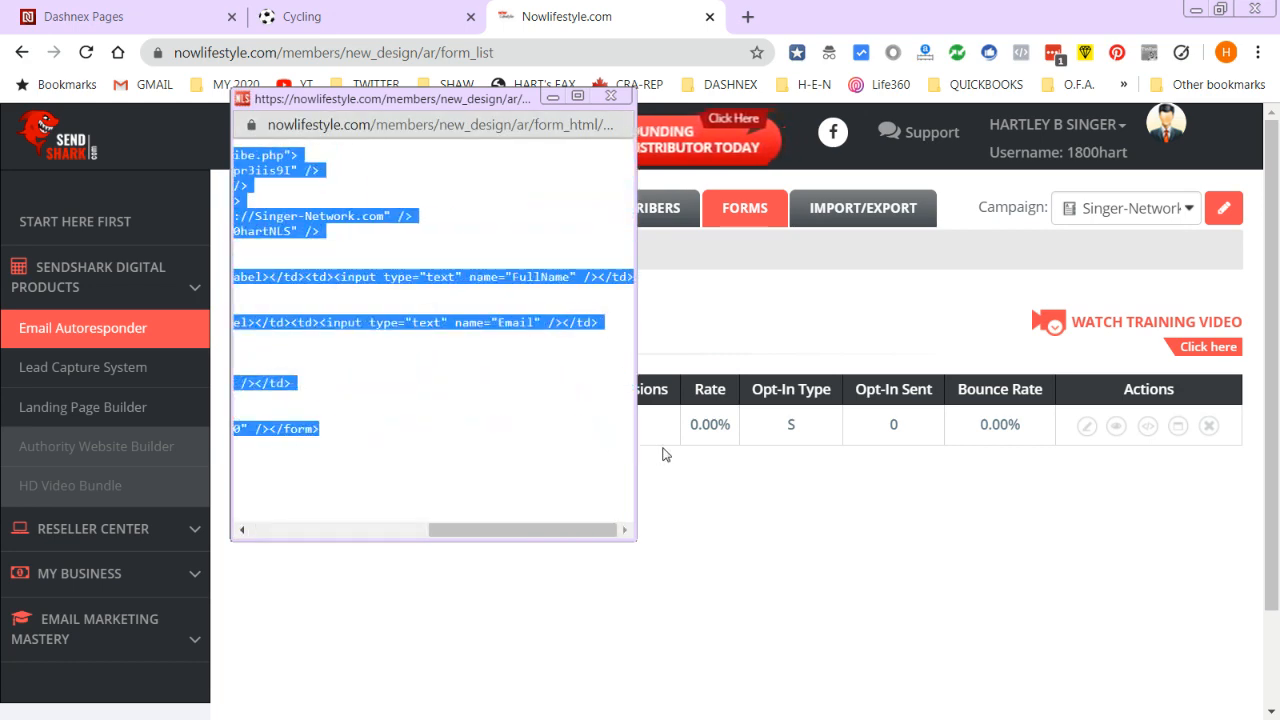
{"action": "left_click", "coordinate": [180, 12]}
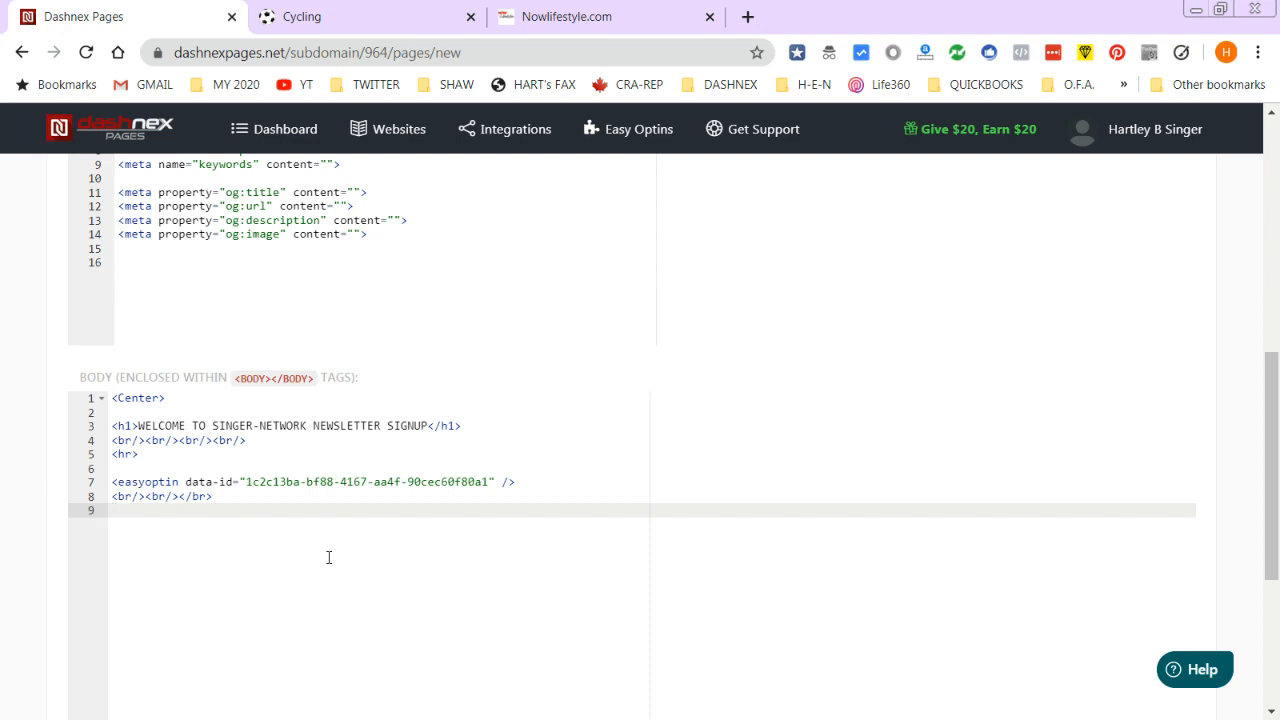
- Label the embed with an 'EASY OPTIN' line and add break lines around it
{"action": "key", "text": "Up"}
{"action": "key", "text": "Up"}
{"action": "key", "text": "Up"}
{"action": "type", "text": "EASY"}
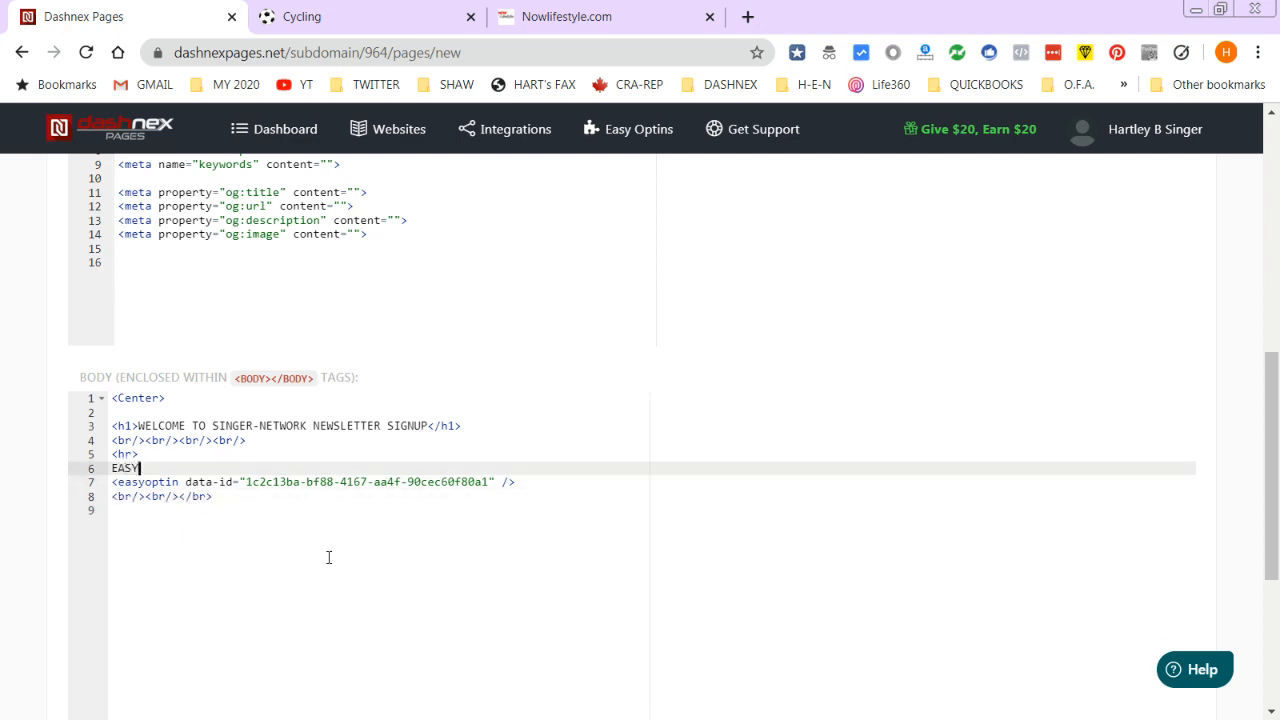
{"action": "type", "text": " OPTIN"}
{"action": "key", "text": "Return"}
{"action": "key", "text": "Down"}
{"action": "key", "text": "Down"}
{"action": "key", "text": "End"}
{"action": "key", "text": "Return"}
{"action": "key", "text": "Up"}
{"action": "key", "text": "Up"}
{"action": "key", "text": "Up"}
{"action": "type", "text": "<br/"}
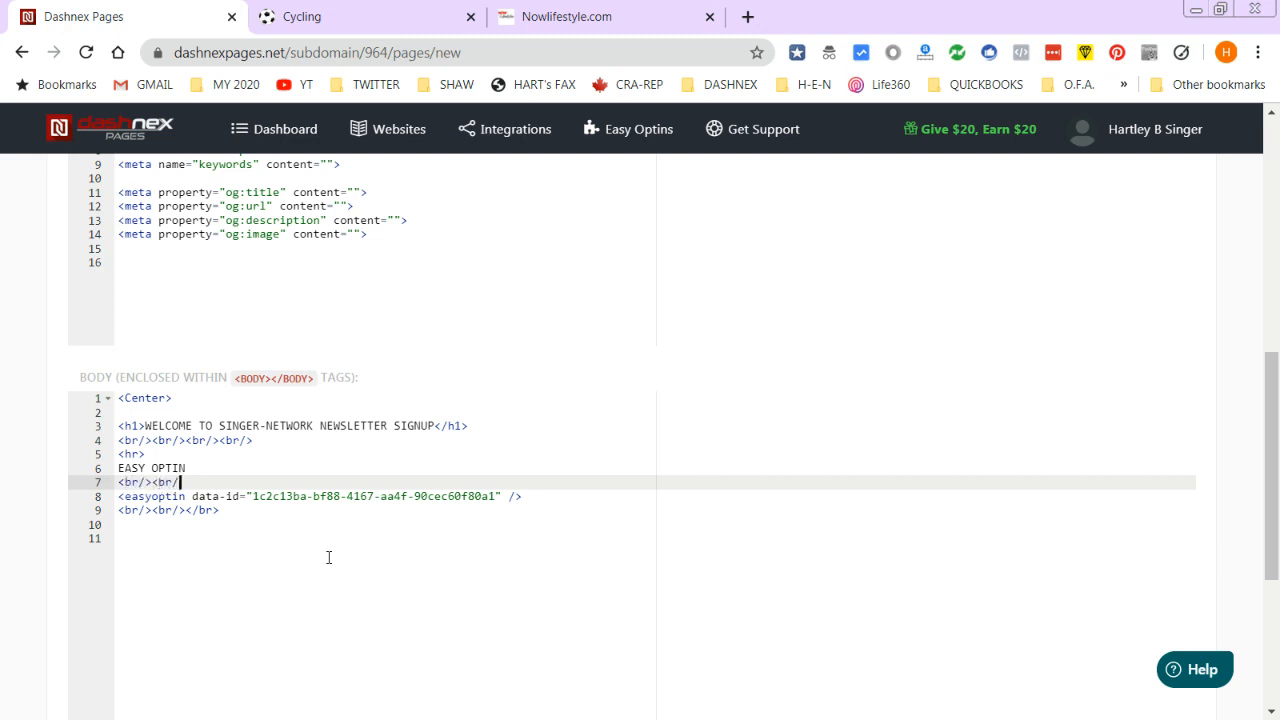
- Add a 'Sendshark Form Code' line at the body's end, followed by break tags
{"action": "key", "text": "Down"}
{"action": "key", "text": "Down"}
{"action": "key", "text": "End"}
{"action": "key", "text": "Return"}
{"action": "type", "text": "Sen"}
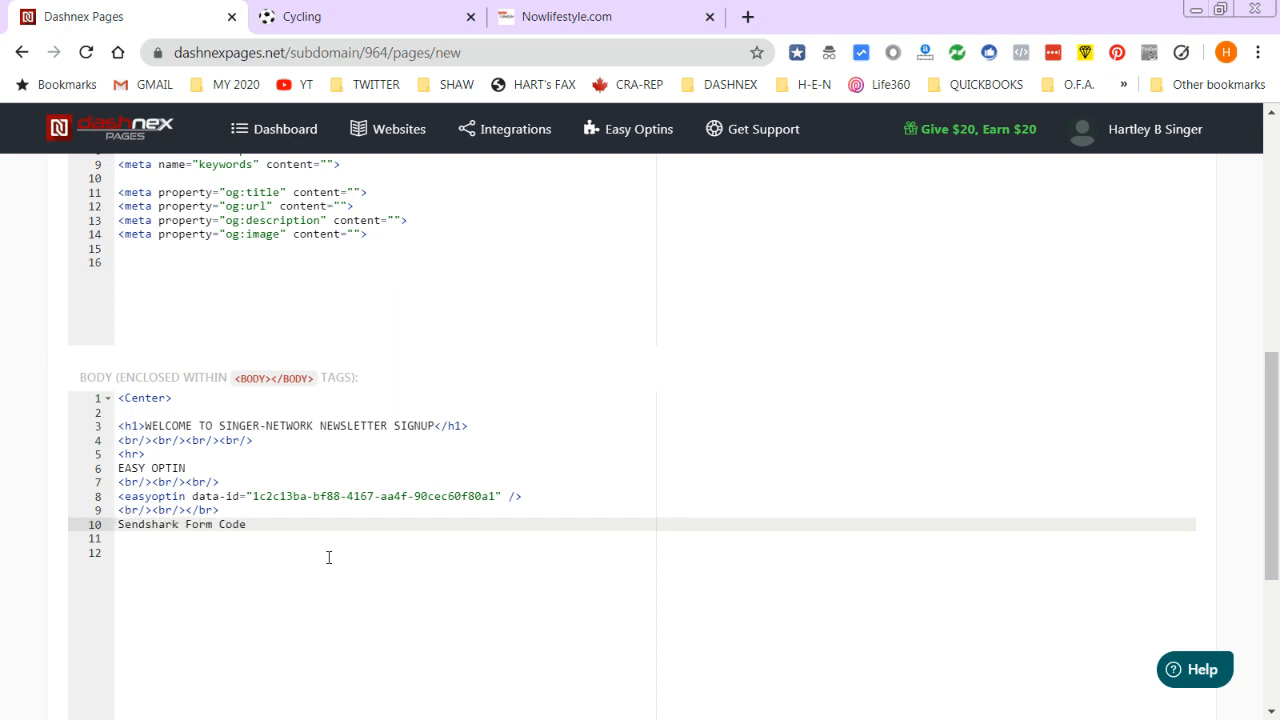
{"action": "key", "text": "Return"}
{"action": "type", "text": "<br/><"}
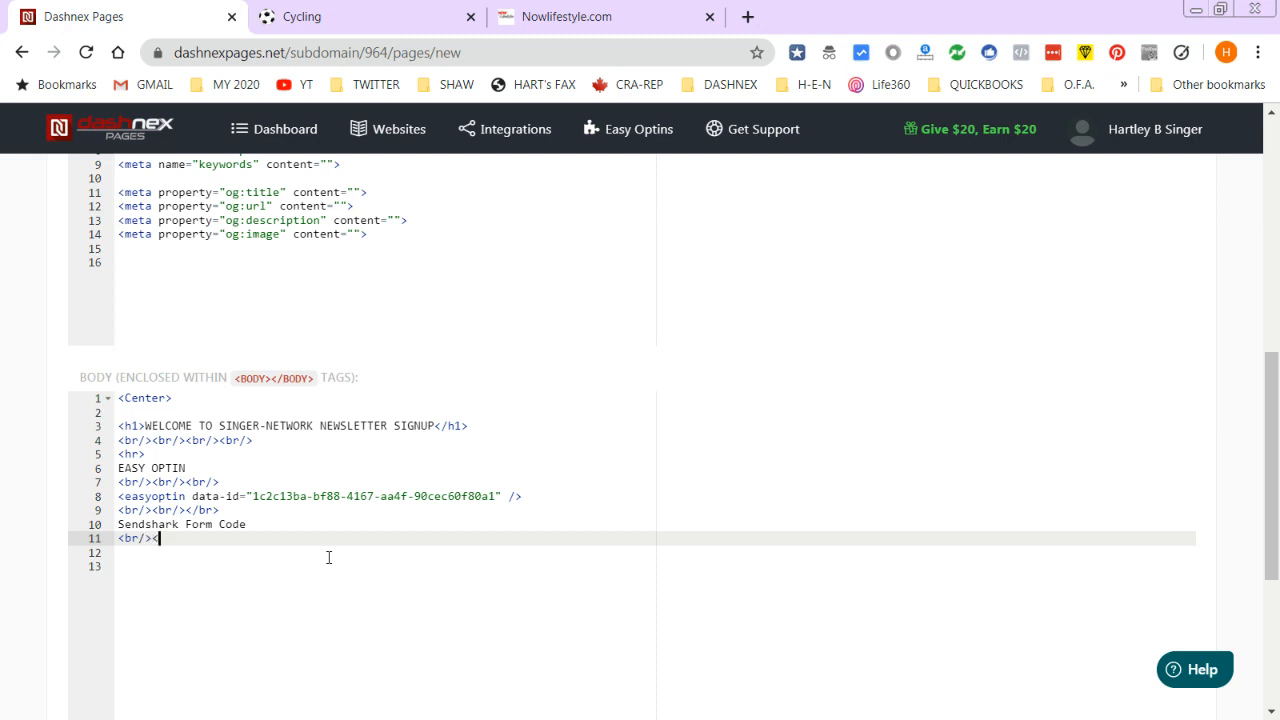
{"action": "type", "text": "br/></br>"}
- Convert line 4's break tags to </br></br></br>
{"action": "key", "text": "Left"}
{"action": "key", "text": "Left"}
{"action": "key", "text": "Up"}
{"action": "key", "text": "Up"}
{"action": "key", "text": "Up"}
{"action": "key", "text": "Up"}
{"action": "key", "text": "Up"}
{"action": "key", "text": "Up"}
{"action": "key", "text": "Up"}
{"action": "key", "text": "Left"}
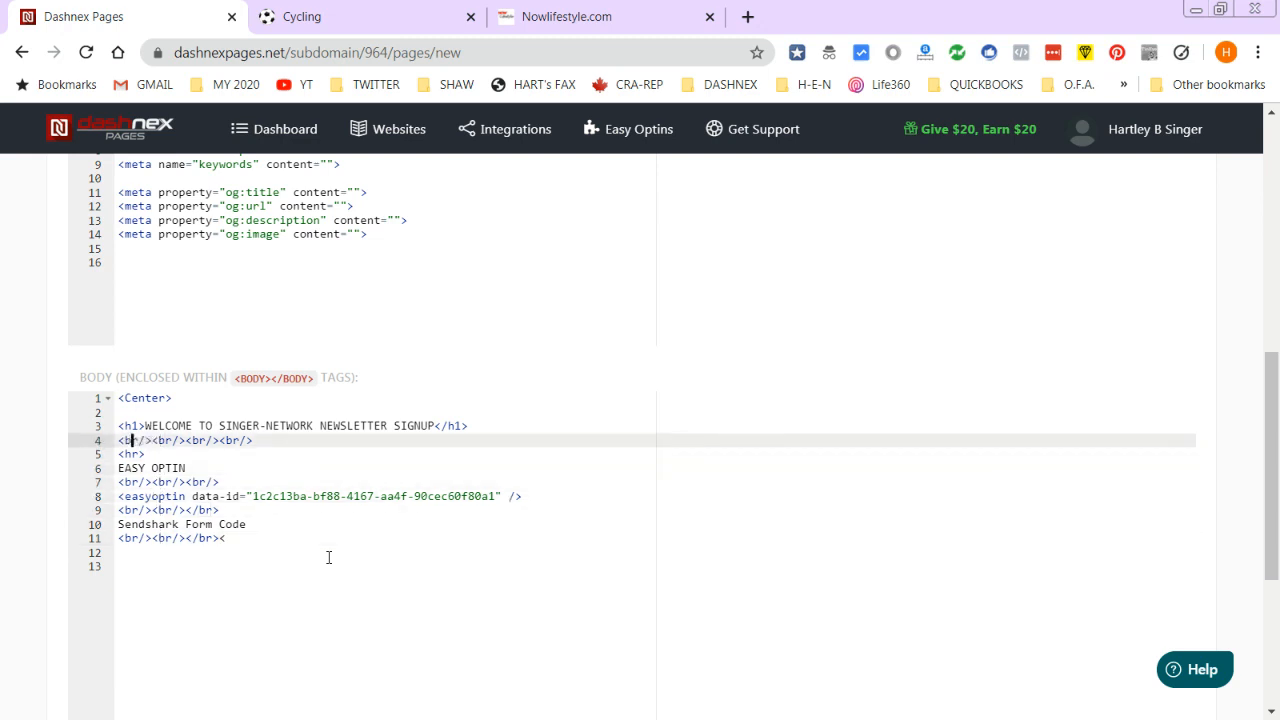
{"action": "type", "text": "/"}
{"action": "key", "text": "Right"}
{"action": "key", "text": "Right"}
{"action": "key", "text": "Delete"}
{"action": "key", "text": "Left"}
{"action": "type", "text": "/"}
{"action": "key", "text": "Left"}
{"action": "key", "text": "Left"}
{"action": "key", "text": "Left"}
{"action": "type", "text": "/"}
{"action": "key", "text": "Right"}
{"action": "key", "text": "Right"}
{"action": "key", "text": "Delete"}
{"action": "key", "text": "Right"}
{"action": "type", "text": "/"}
{"action": "key", "text": "Home"}
{"action": "key", "text": "shift+End"}
- Replace the break tags on lines 7, 9 and 11 with </br></br></br>
{"action": "key", "text": "Down"}
{"action": "key", "text": "Down"}
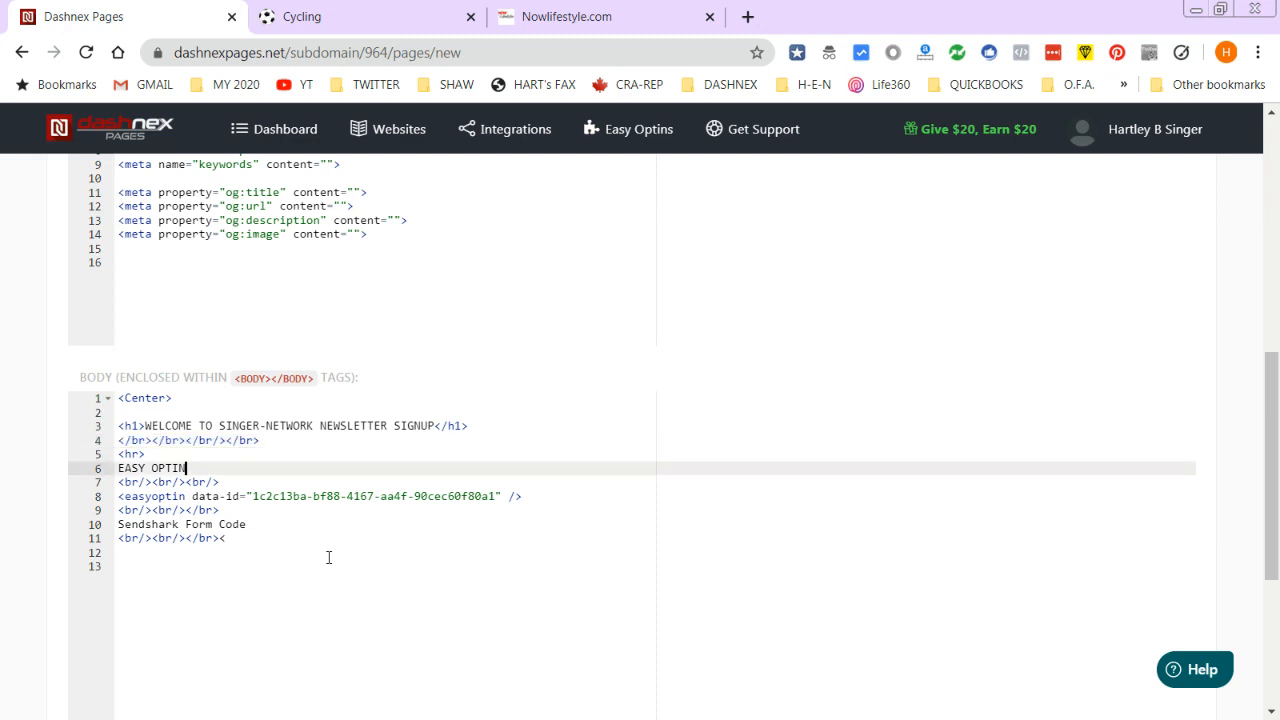
{"action": "key", "text": "Down"}
{"action": "key", "text": "Home"}
{"action": "key", "text": "shift+End"}
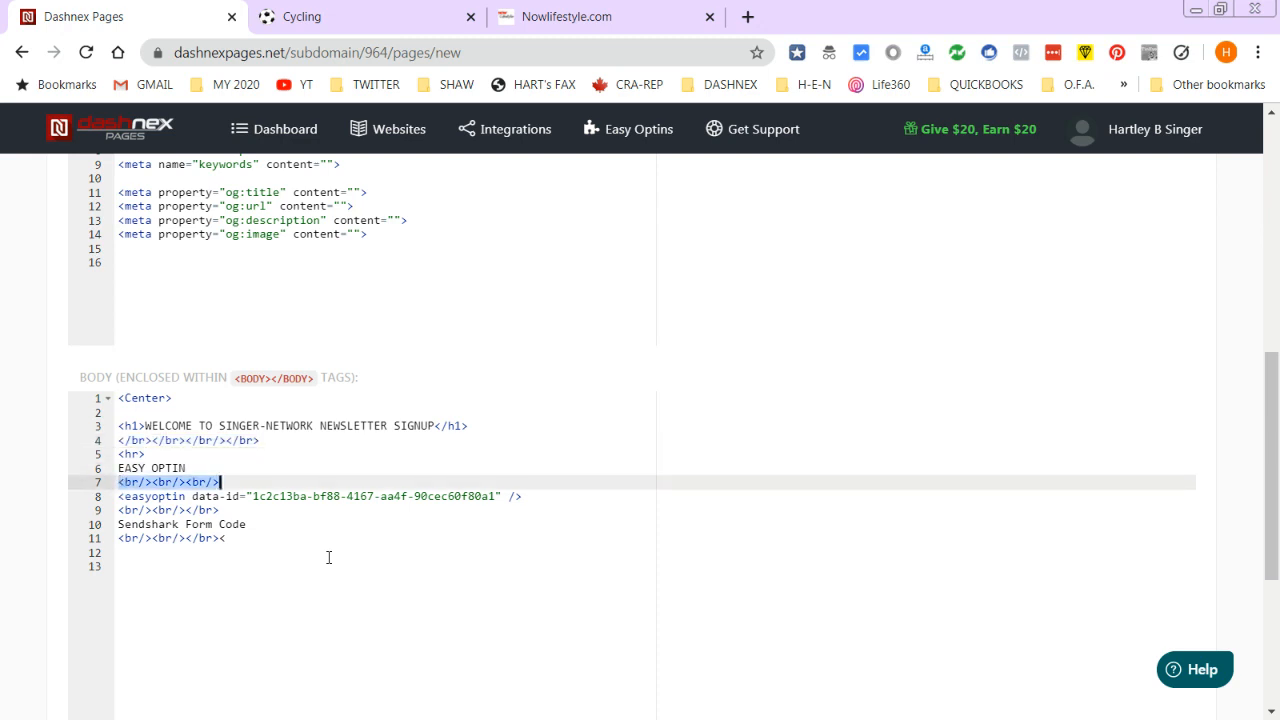
{"action": "type", "text": "</br></br></br>"}
{"action": "key", "text": "Down"}
{"action": "key", "text": "Down"}
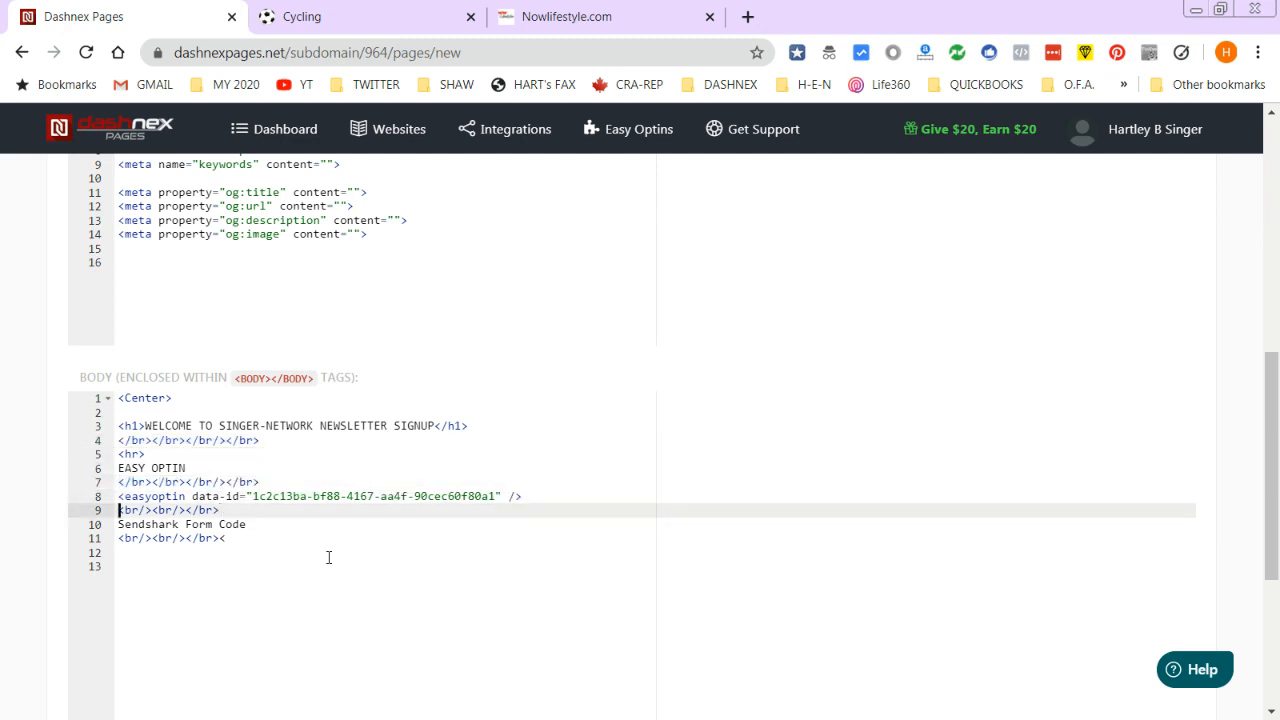
{"action": "key", "text": "shift+End"}
{"action": "type", "text": "</br></br></br>"}
{"action": "key", "text": "Down"}
{"action": "key", "text": "Down"}
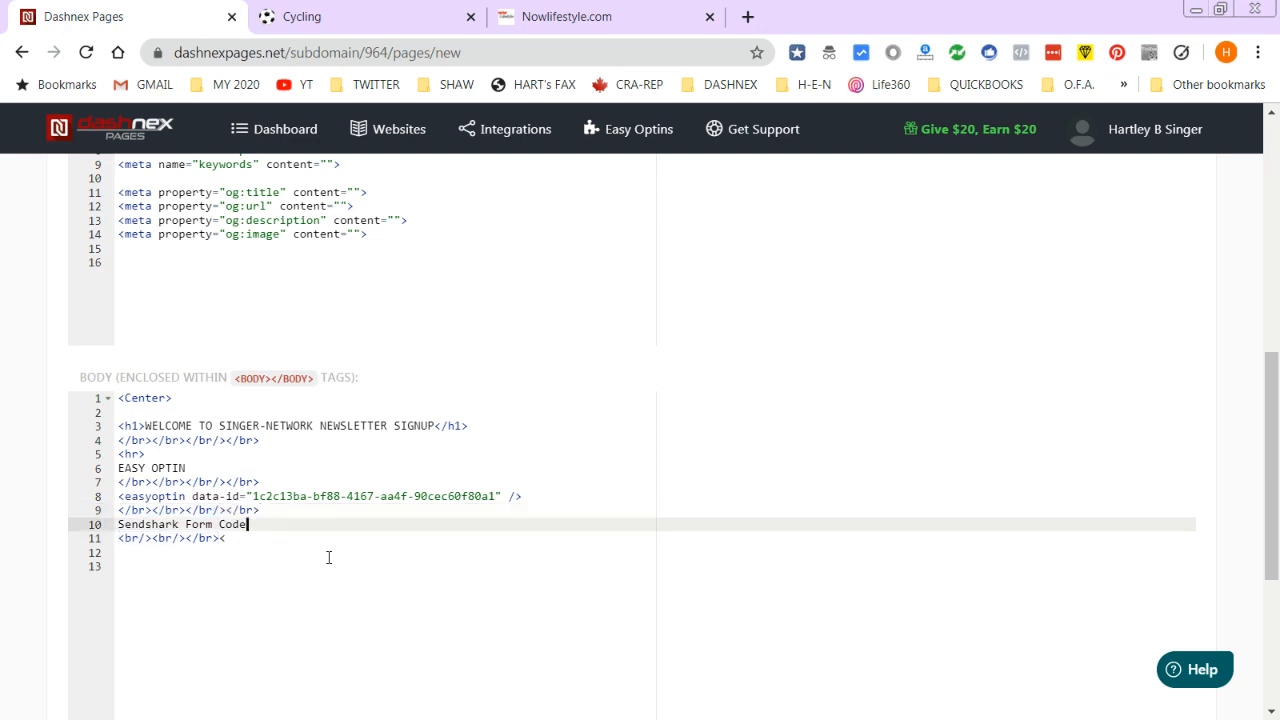
{"action": "key", "text": "shift+Home"}
{"action": "type", "text": "</br></br></br>"}
{"action": "key", "text": "Return"}
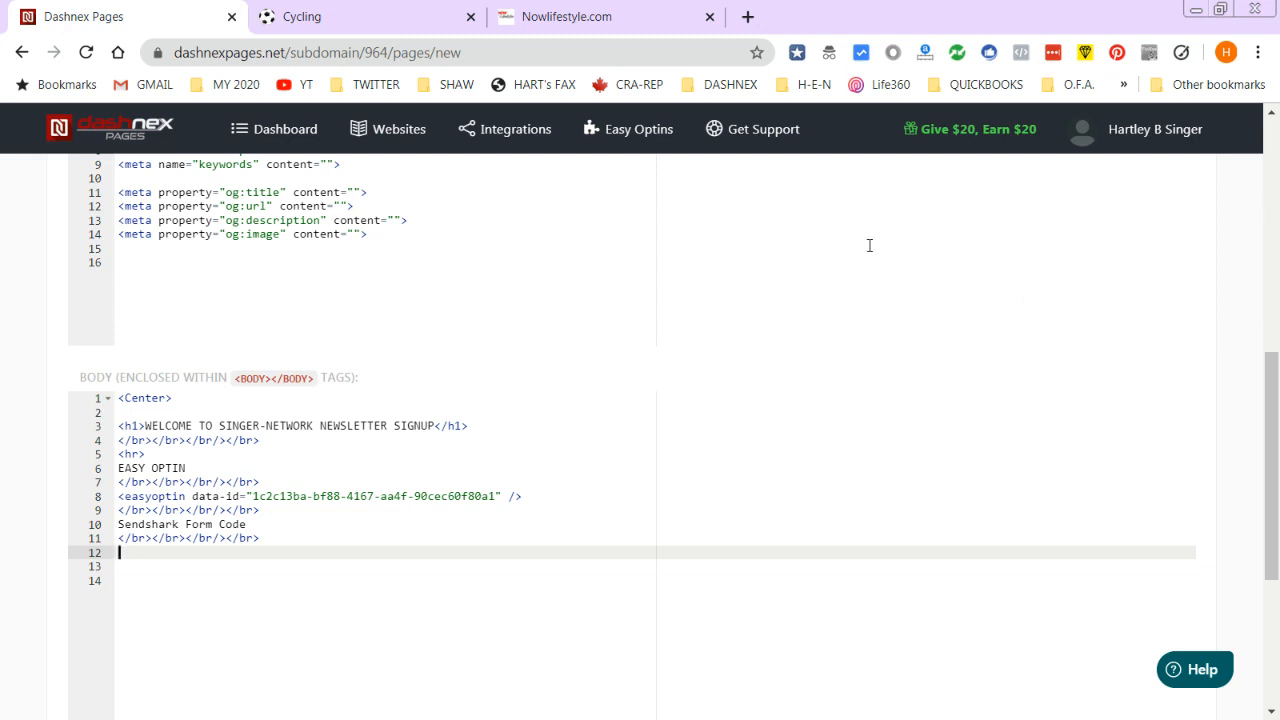
- Copy the newsletter form's HTML code from SendShark
{"action": "left_click", "coordinate": [560, 16]}
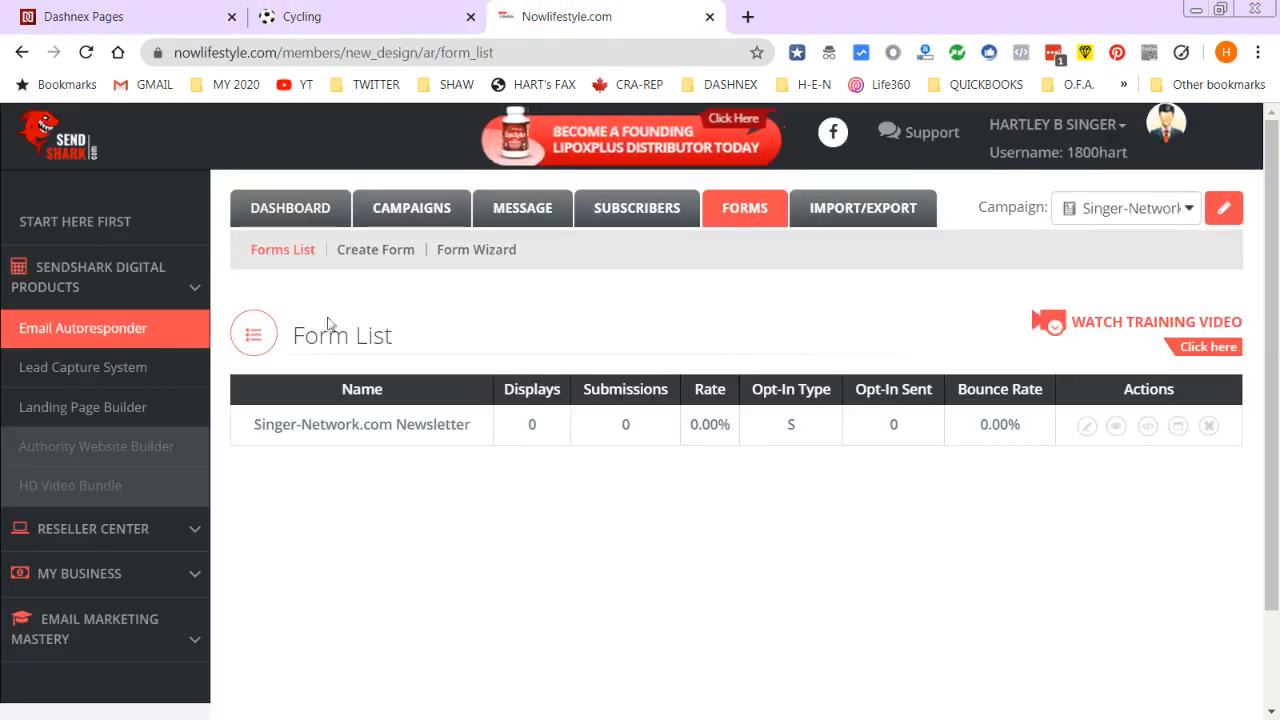
{"action": "left_click", "coordinate": [1148, 425]}
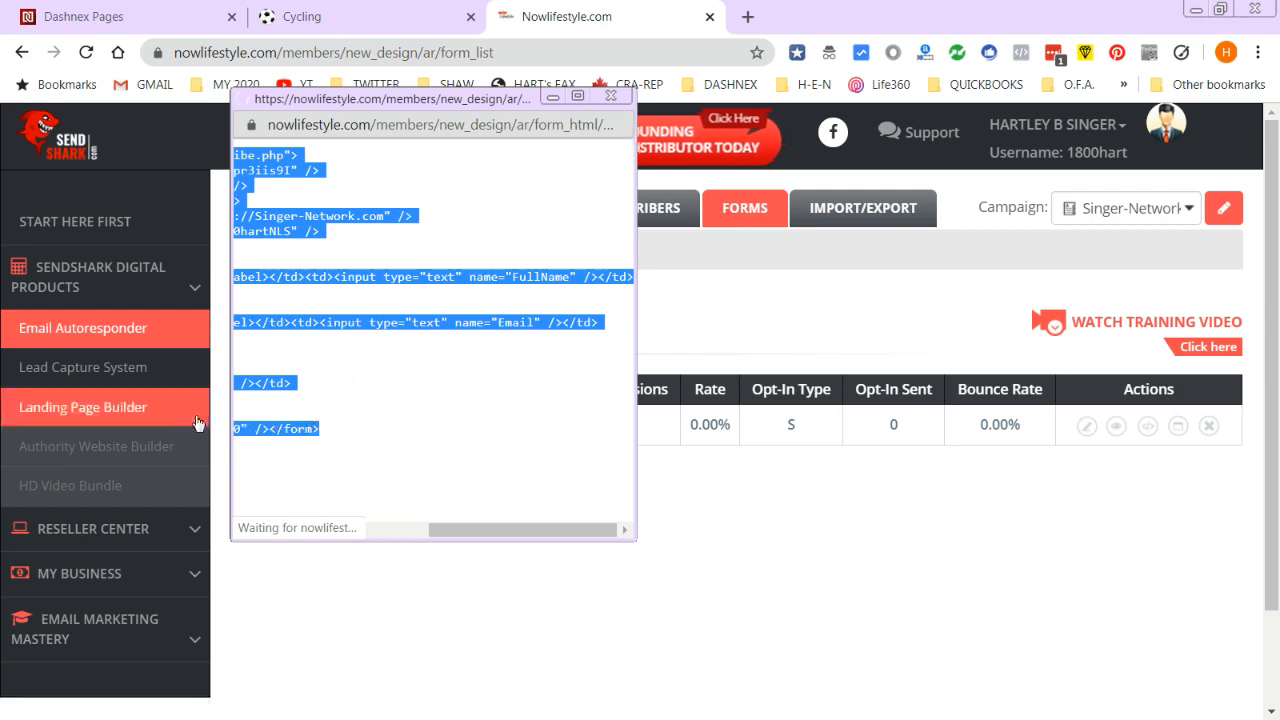
{"action": "left_click", "coordinate": [177, 10]}
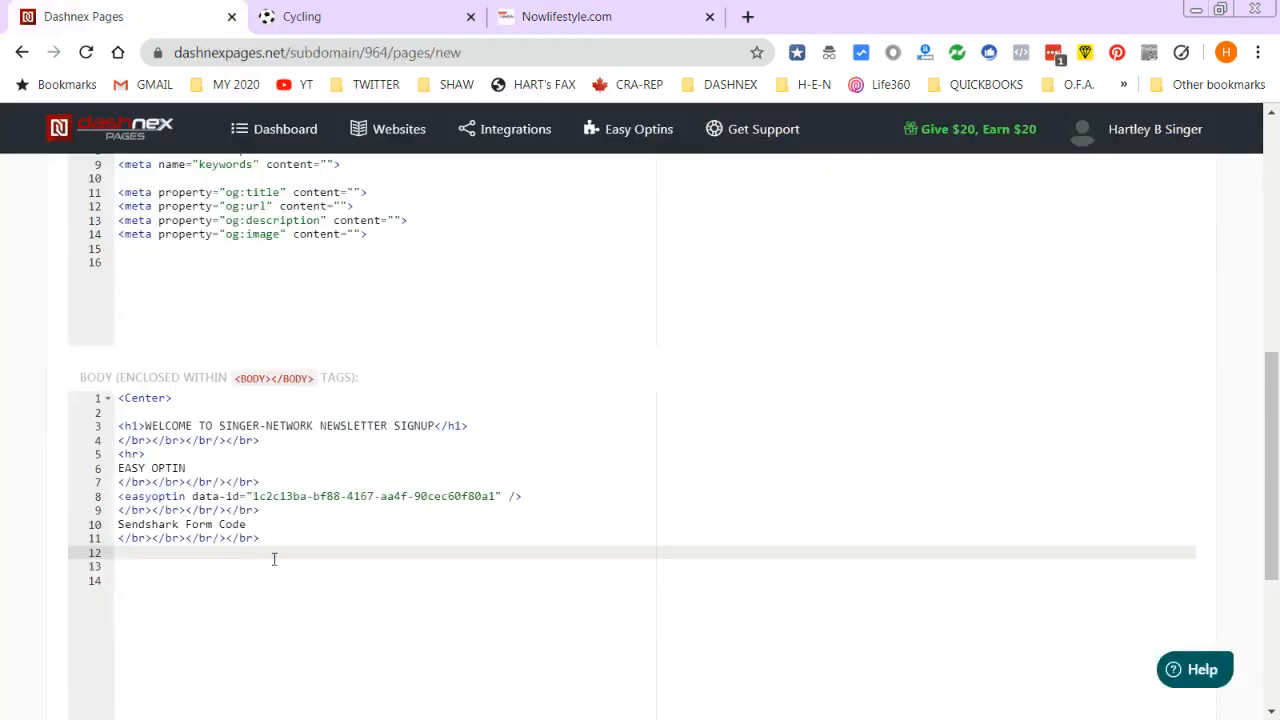
- Paste the SendShark form HTML at line 12 with a blank line above it, then try Save and Publish
{"action": "key", "text": "ctrl+v"}
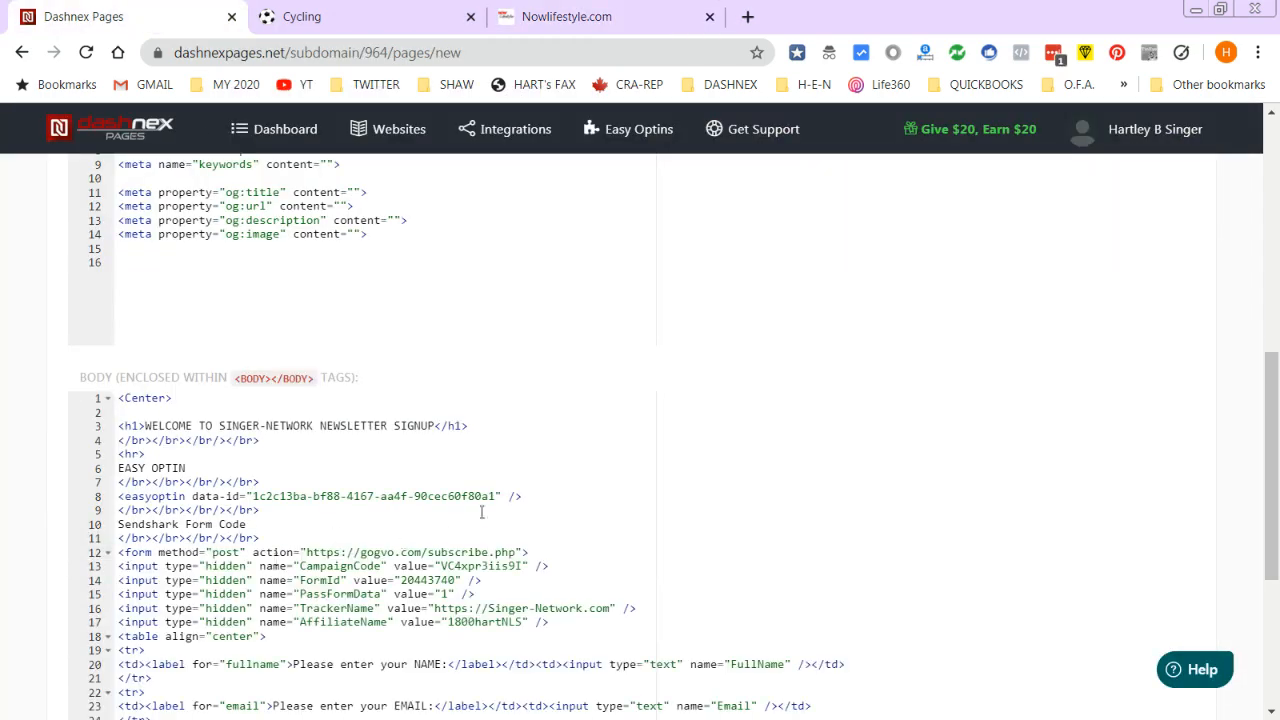
{"action": "scroll", "coordinate": [576, 514], "scroll_direction": "down", "scroll_amount": 1}
{"action": "left_click", "coordinate": [293, 437]}
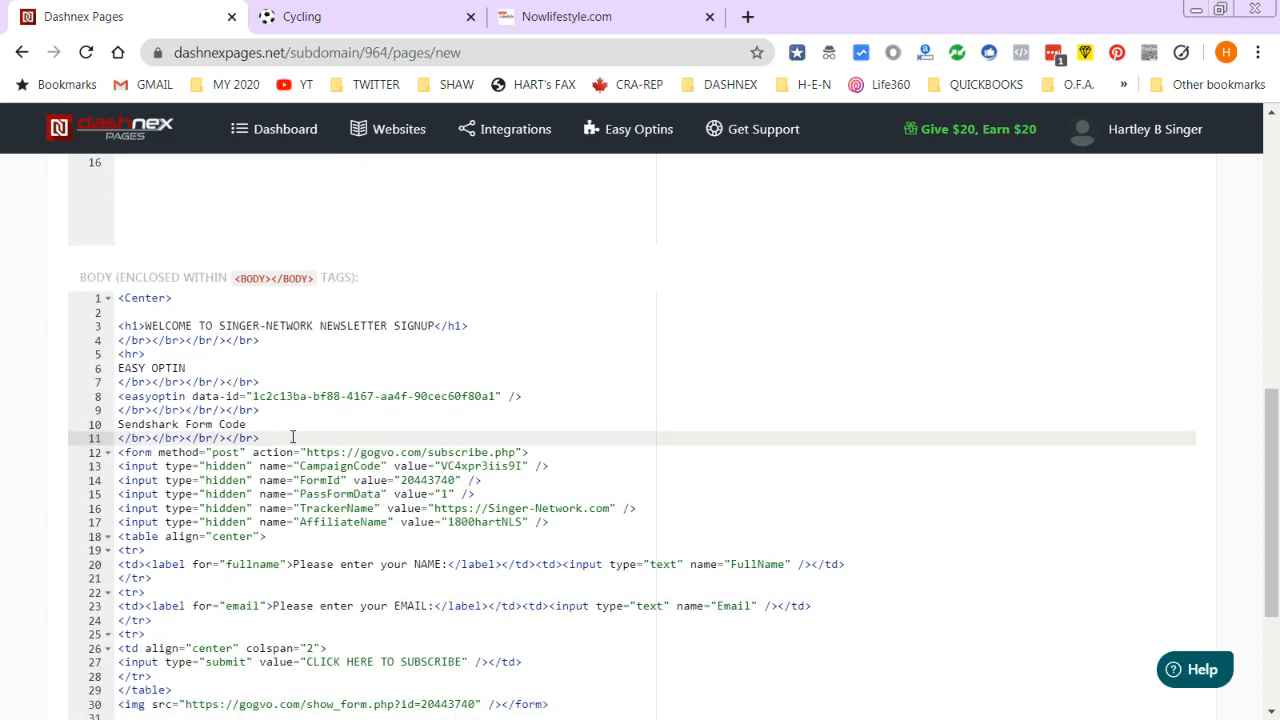
{"action": "key", "text": "Return"}
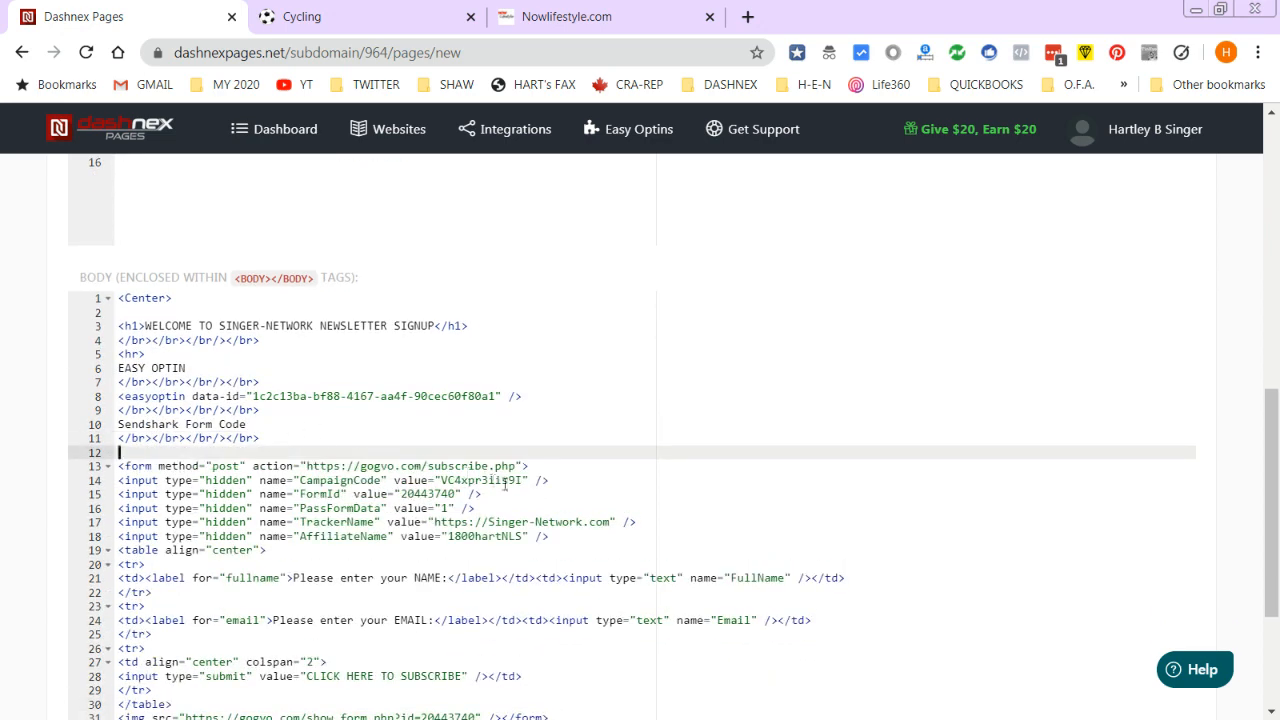
{"action": "scroll", "coordinate": [505, 484], "scroll_direction": "down", "scroll_amount": 2}
{"action": "scroll", "coordinate": [620, 618], "scroll_direction": "up", "scroll_amount": 2}
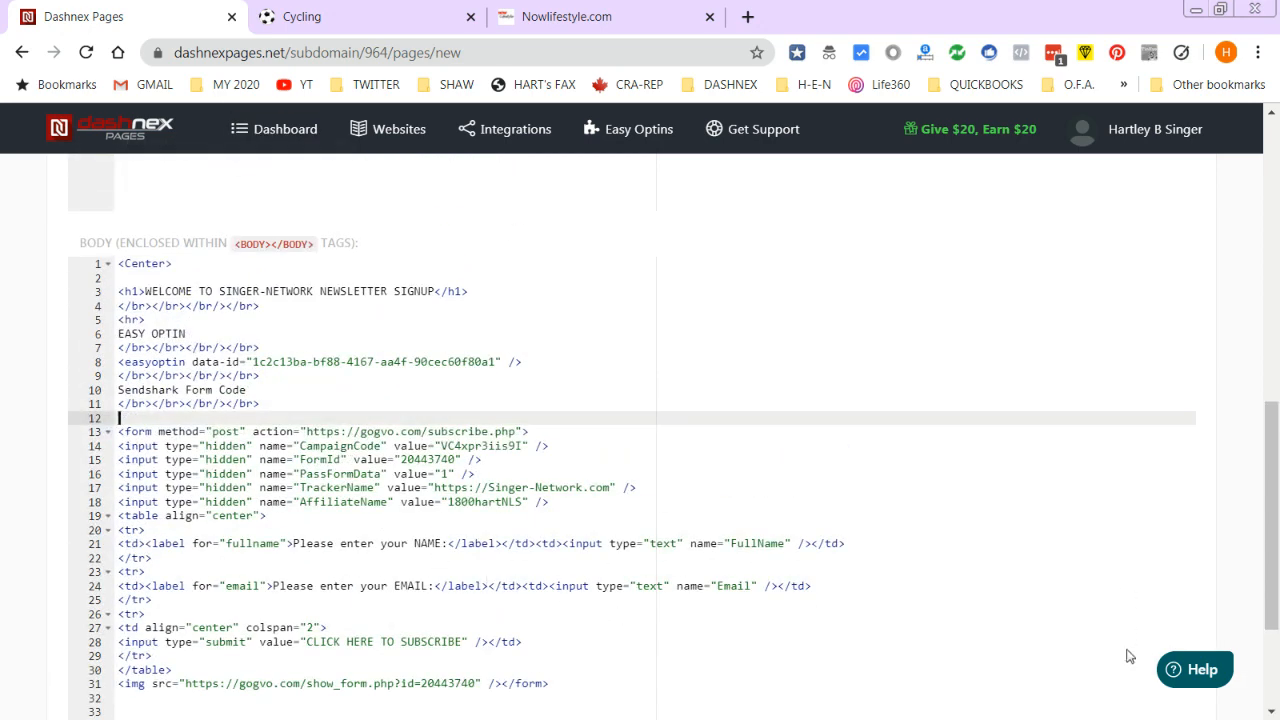
{"action": "scroll", "coordinate": [1110, 562], "scroll_direction": "down", "scroll_amount": 2}
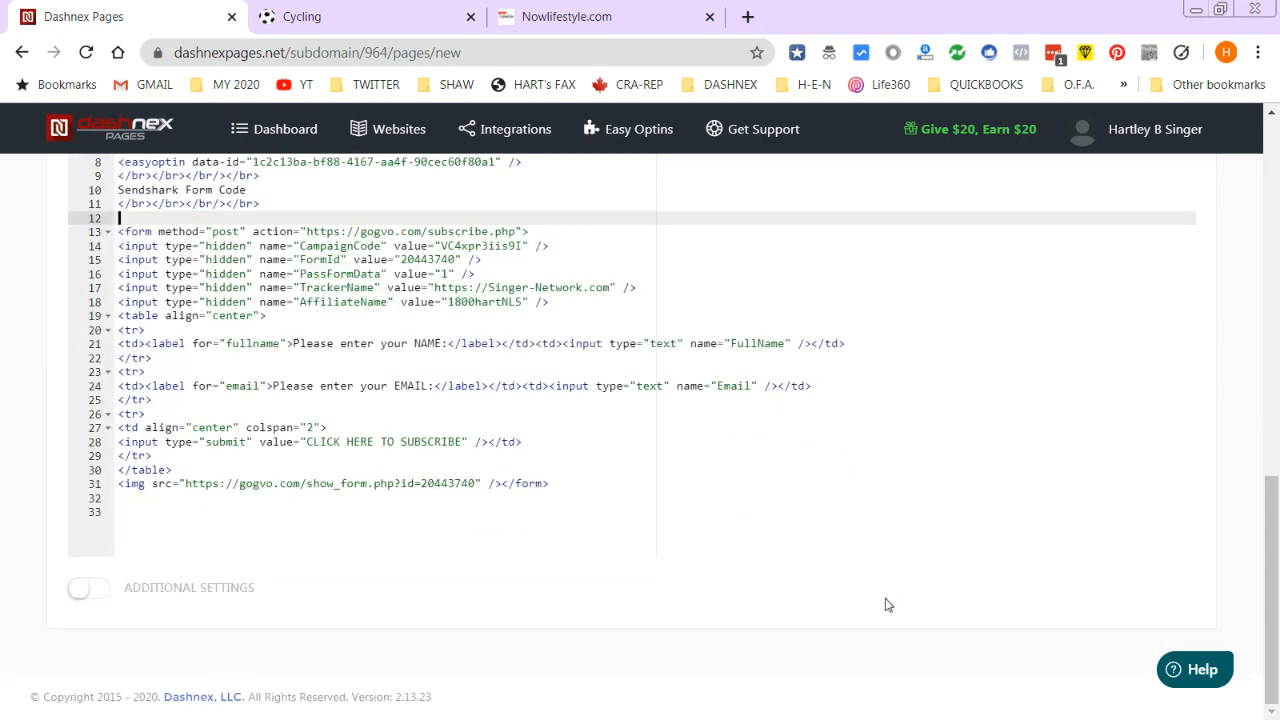
{"action": "left_click_drag", "start_coordinate": [1272, 545], "coordinate": [1248, 233]}
{"action": "left_click", "coordinate": [1141, 194]}
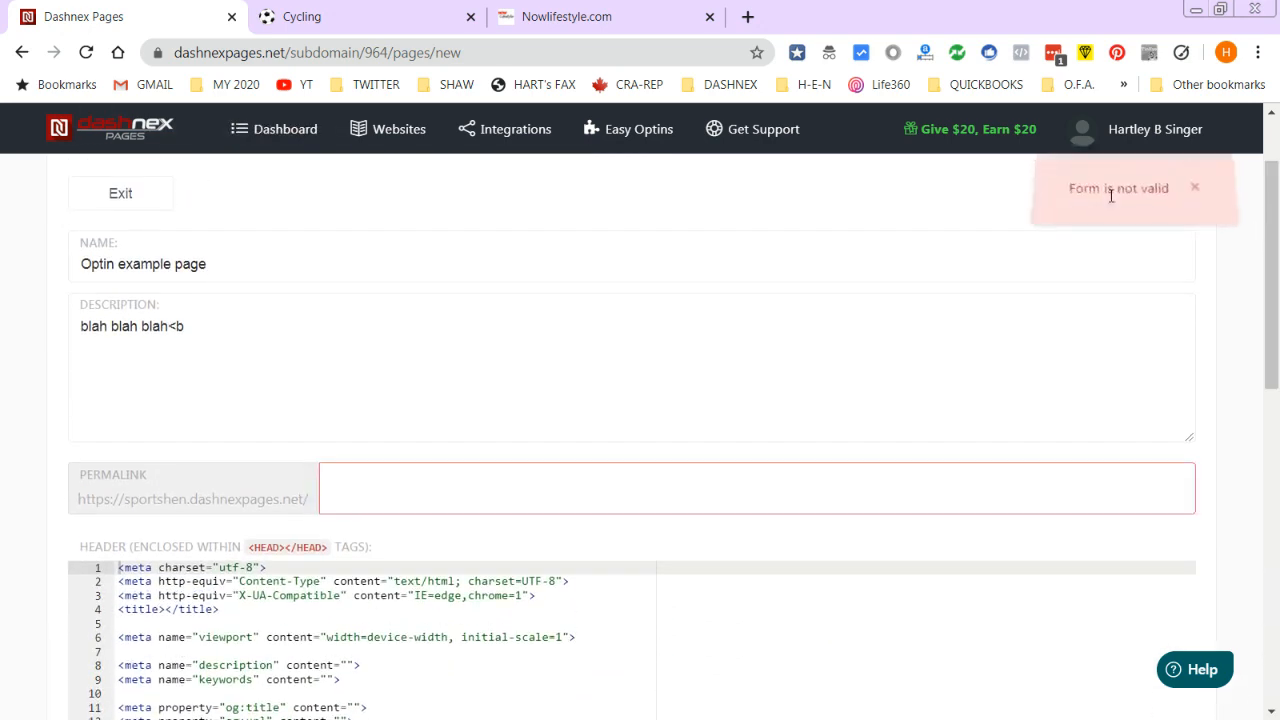
- Enter the permalink 'subscribe-test' and publish the Optin example page
{"action": "left_click", "coordinate": [368, 499]}
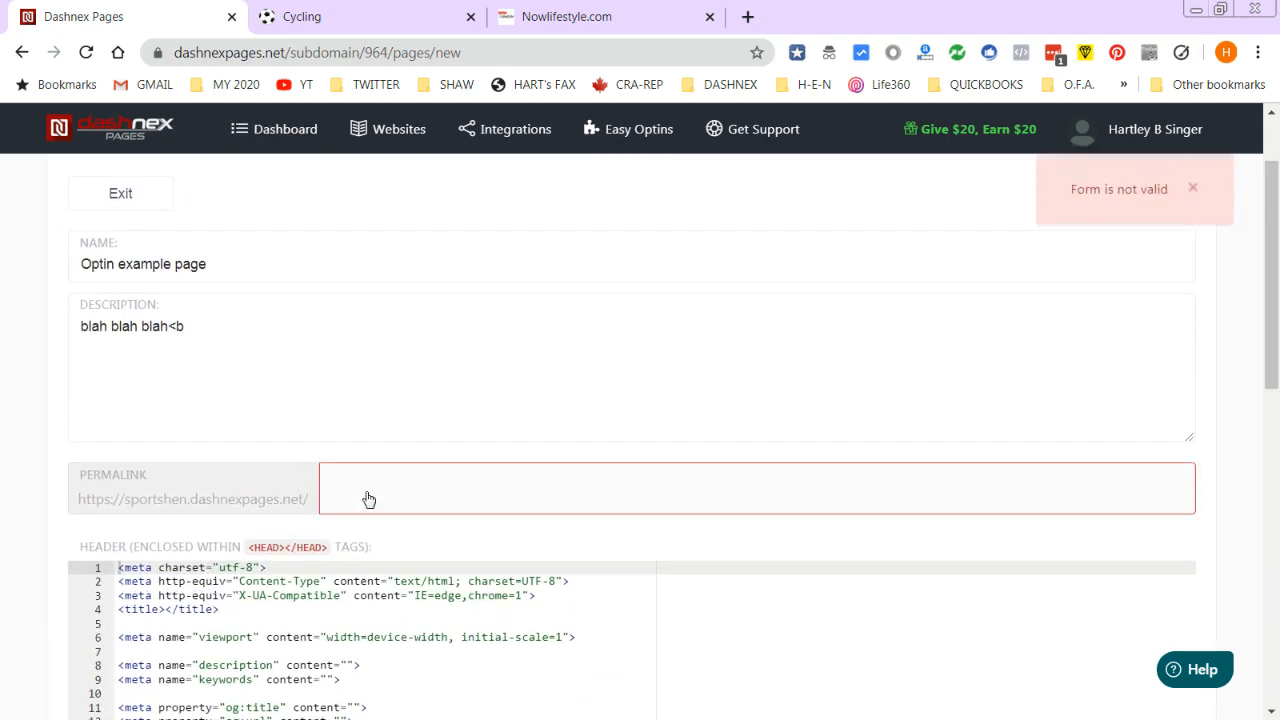
{"action": "type", "text": "subscribe-test"}
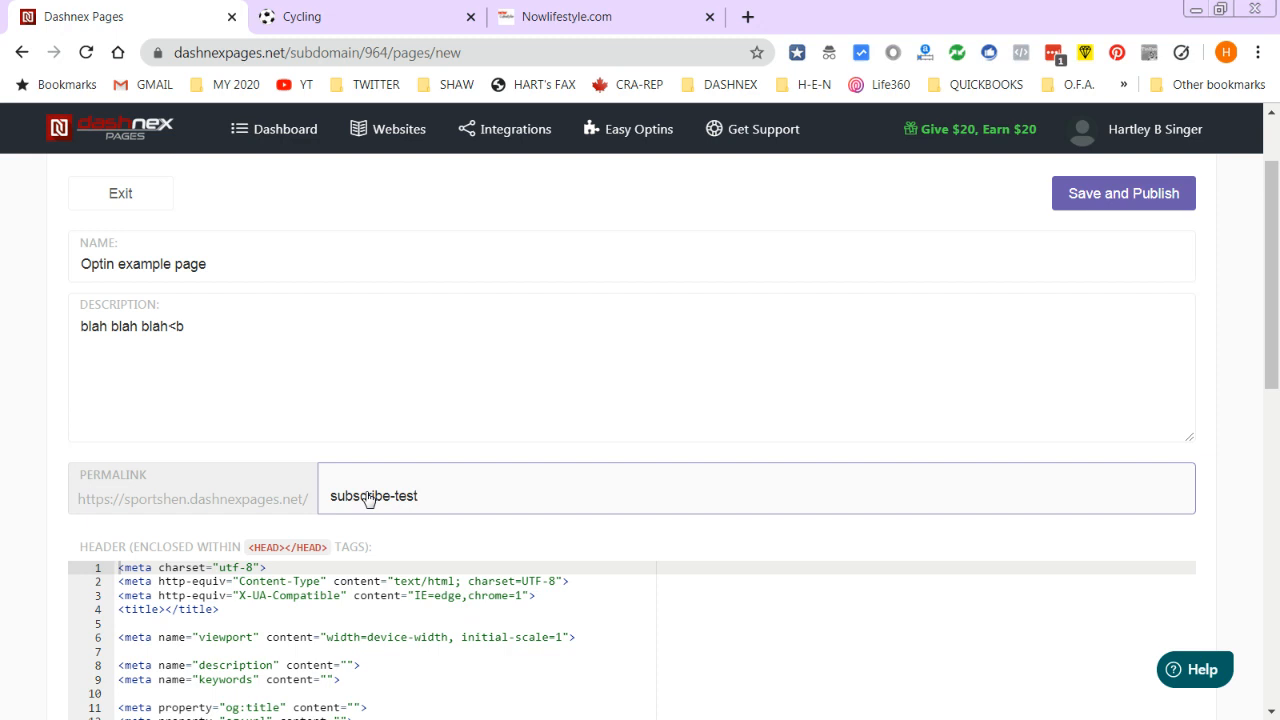
{"action": "left_click", "coordinate": [1134, 189]}
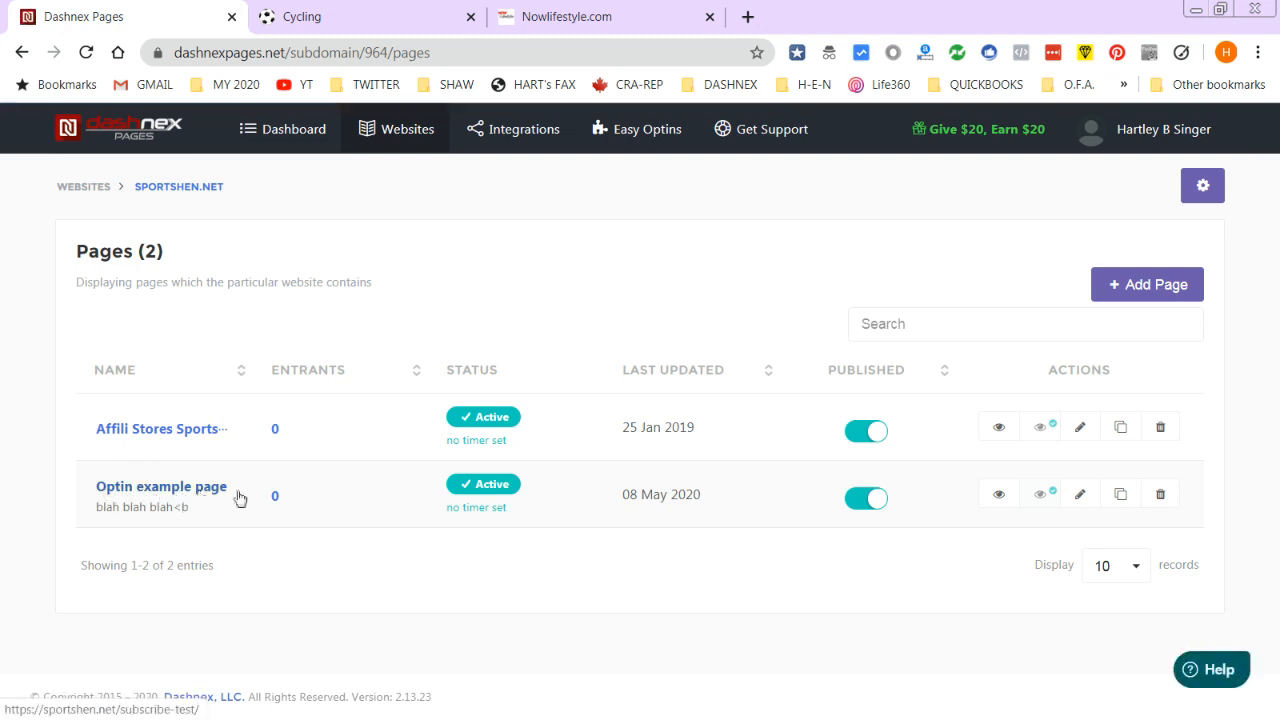
- Preview the live subscribe-test page and submit a test name and e-mail through its opt-in popup
{"action": "left_click", "coordinate": [1000, 495]}
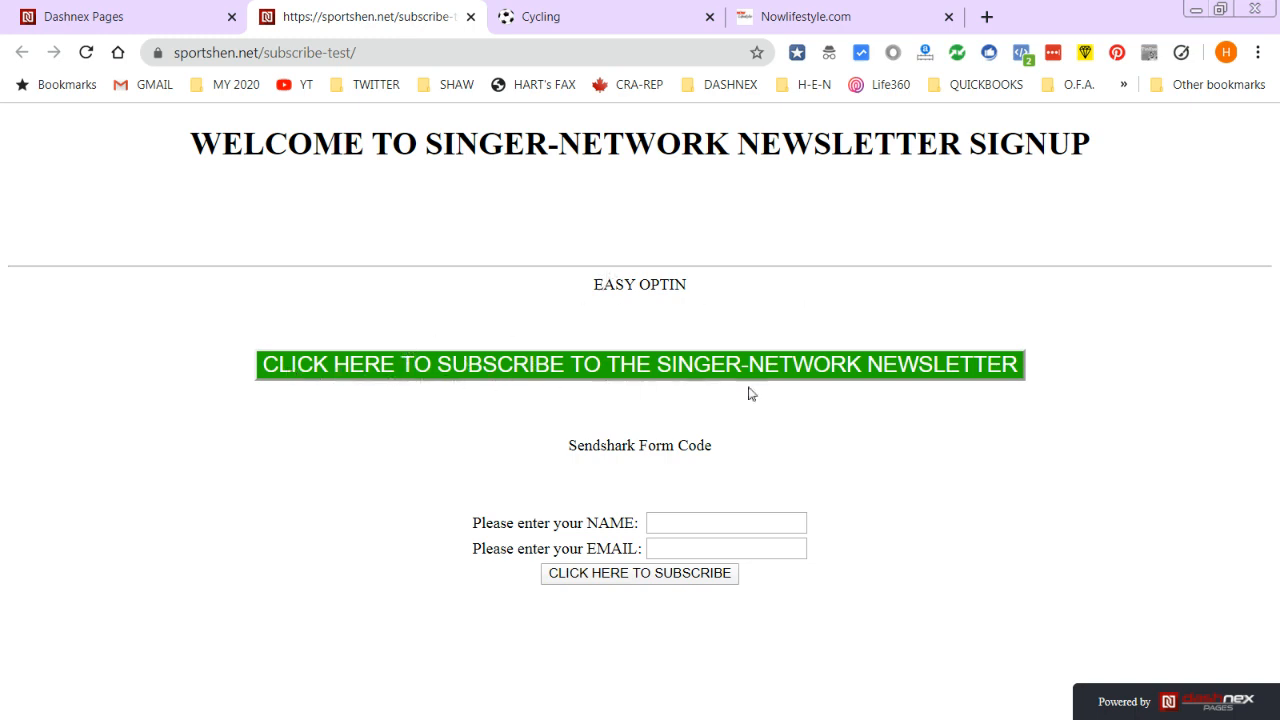
{"action": "left_click", "coordinate": [652, 362]}
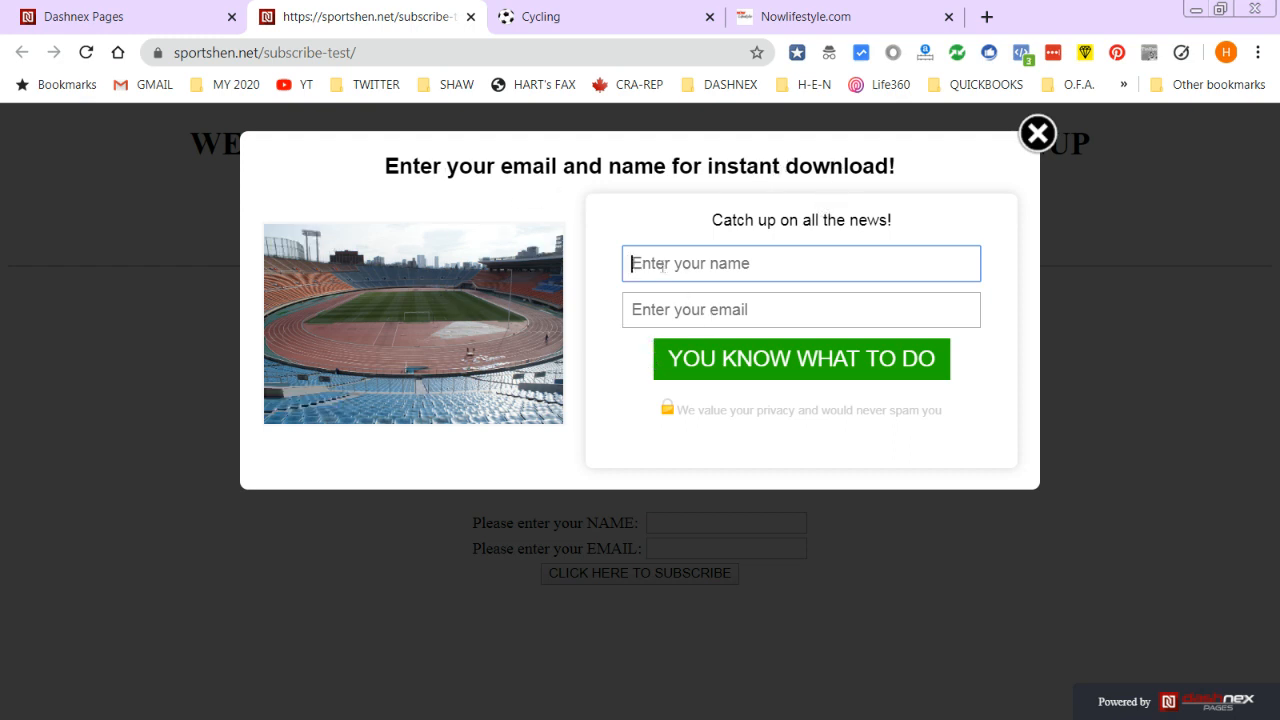
{"action": "type", "text": "HART"}
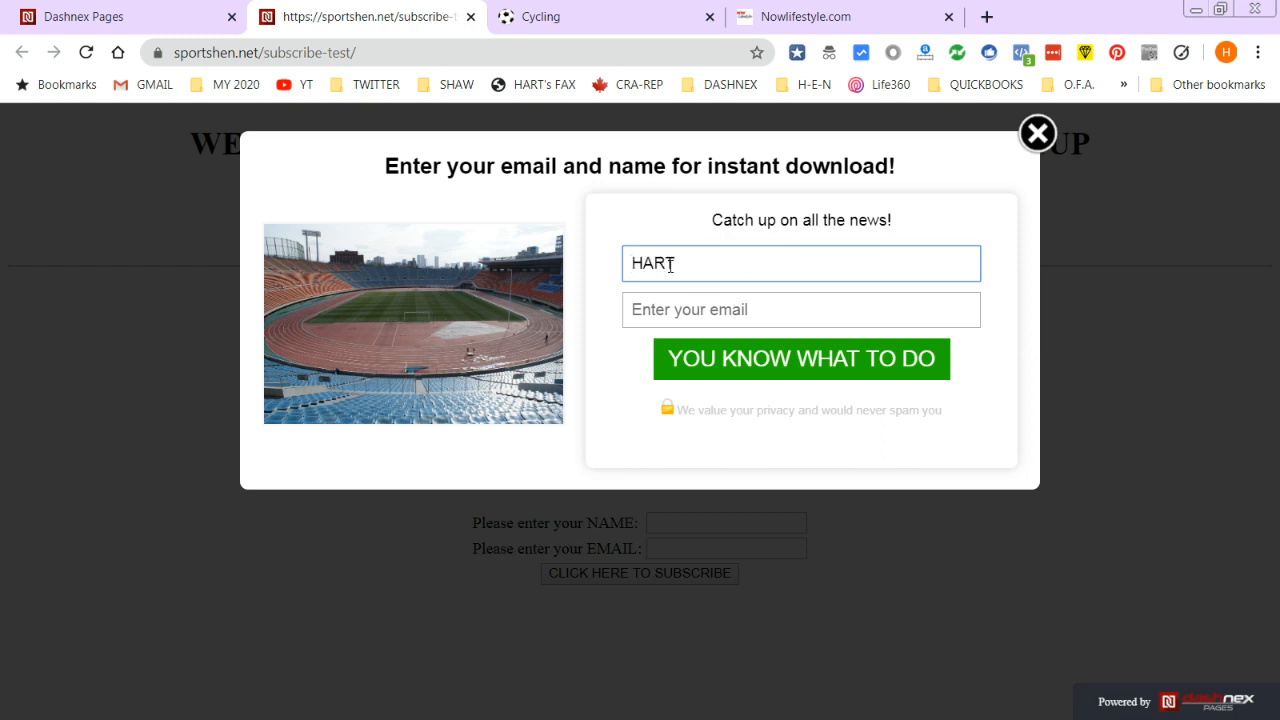
{"action": "type", "text": " (62151)"}
{"action": "key", "text": "Tab"}
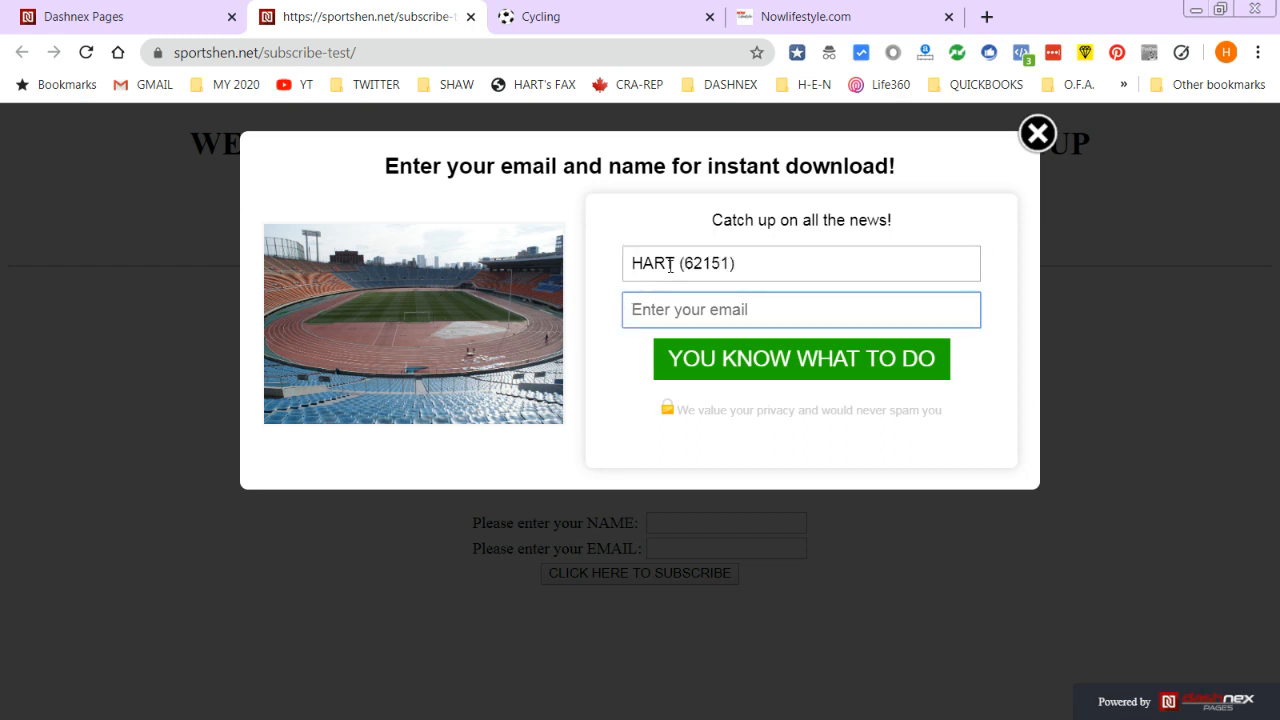
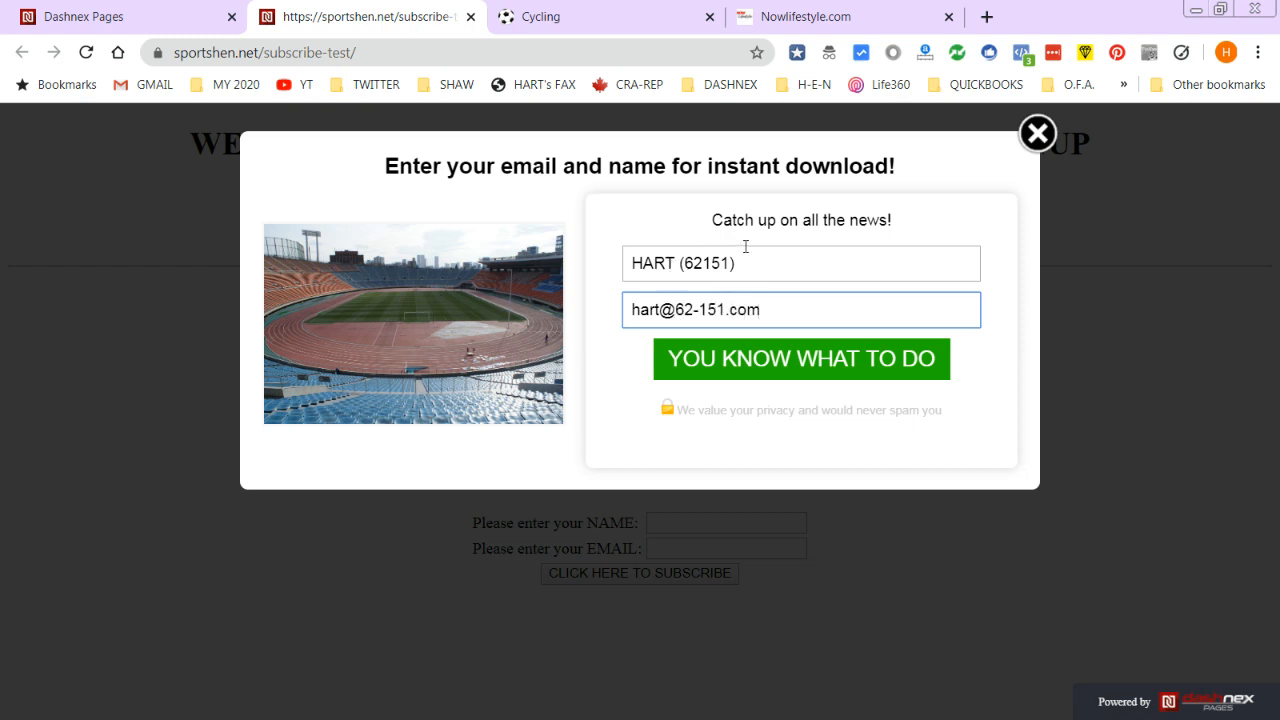
{"action": "left_click", "coordinate": [812, 362]}
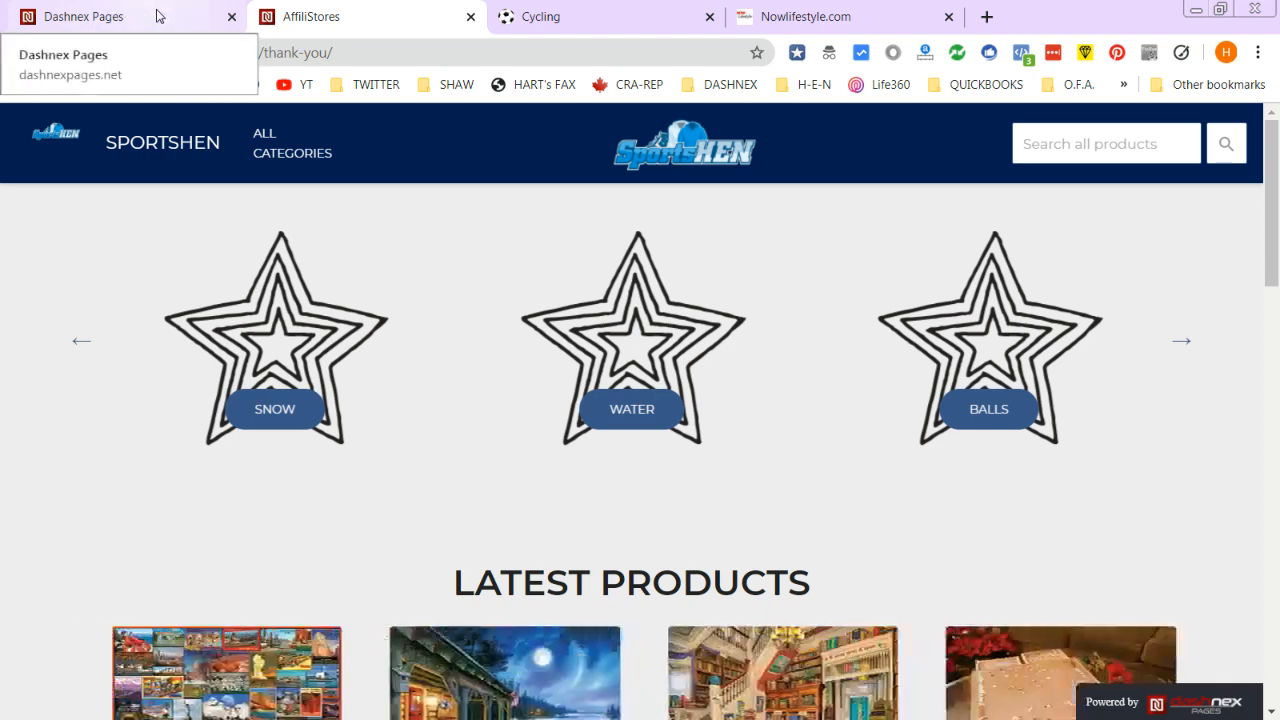
- Review the Mailchimp newsletter audience's contacts: 438 contacts, 416 subscribers
{"action": "left_click", "coordinate": [640, 16]}
{"action": "left_click", "coordinate": [502, 52]}
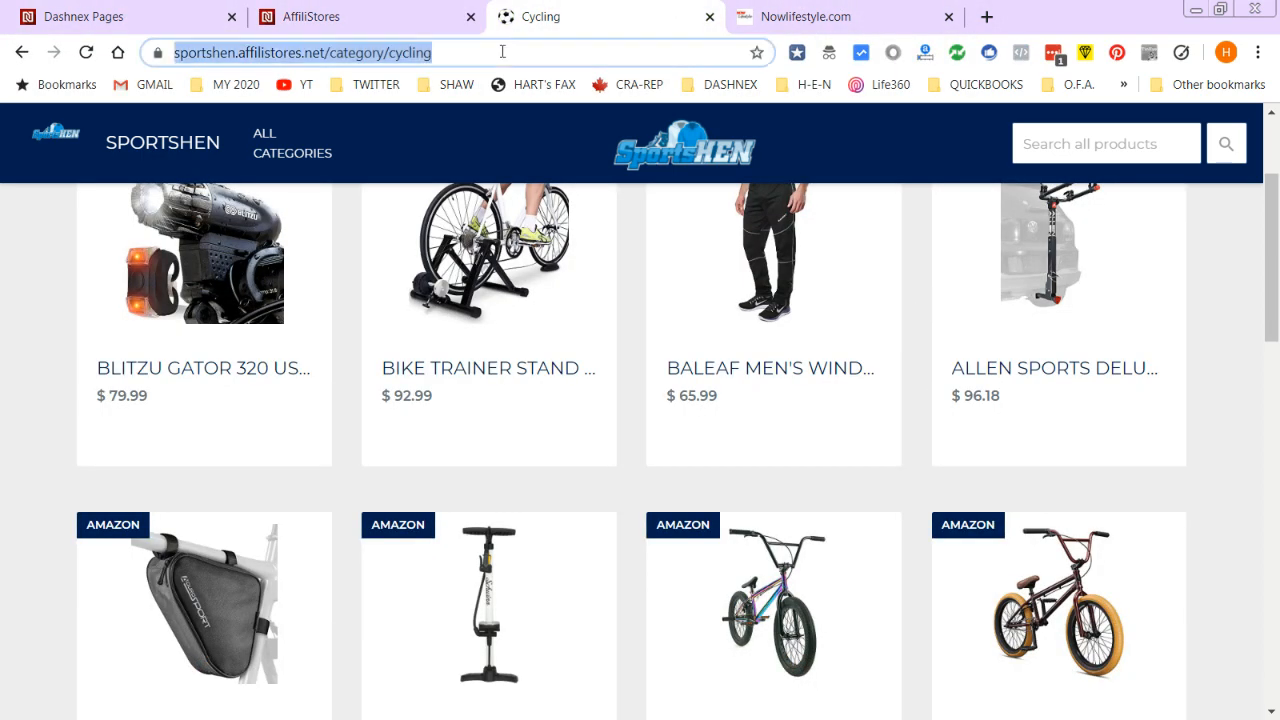
{"action": "type", "text": "mailchimp.com"}
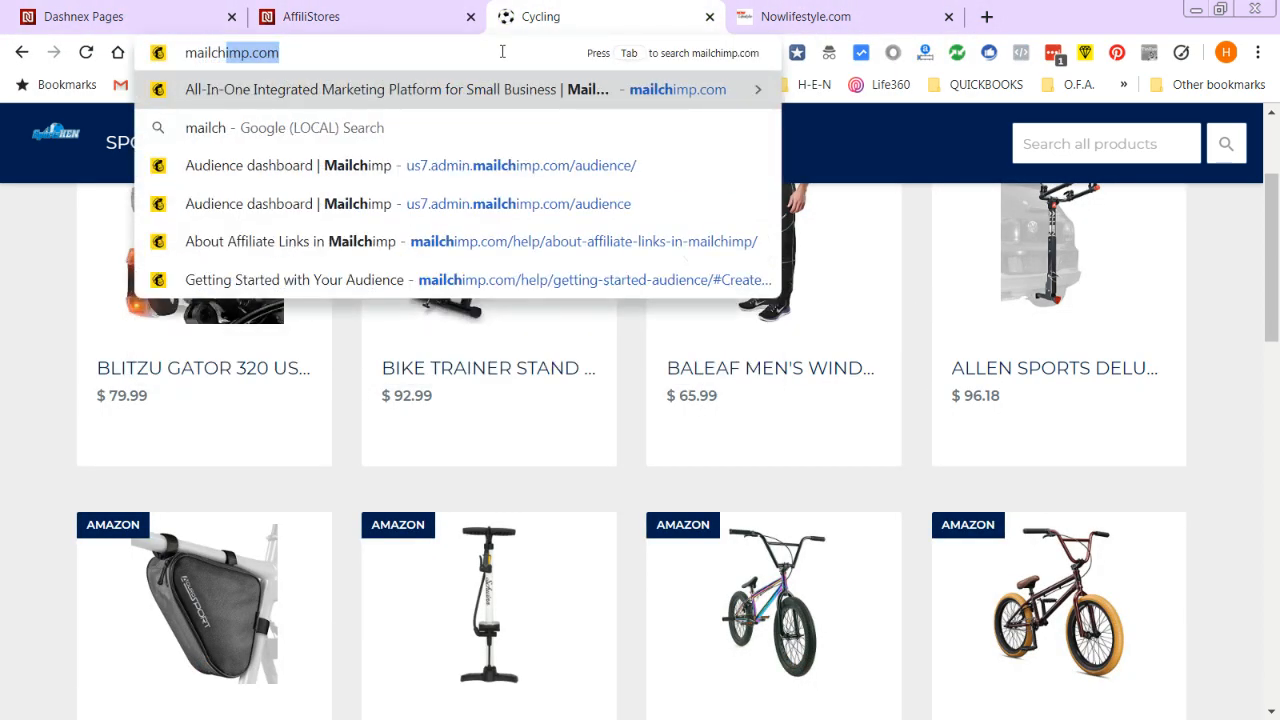
{"action": "key", "text": "Return"}
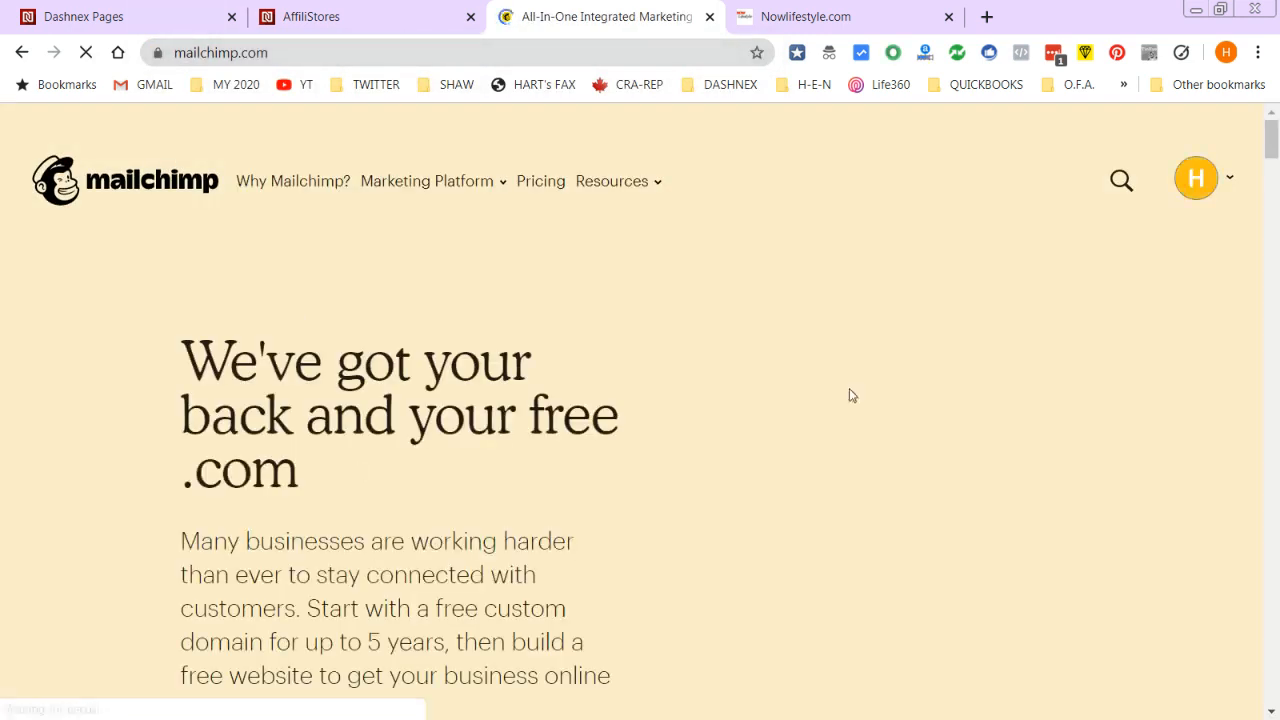
{"action": "left_click", "coordinate": [1218, 181]}
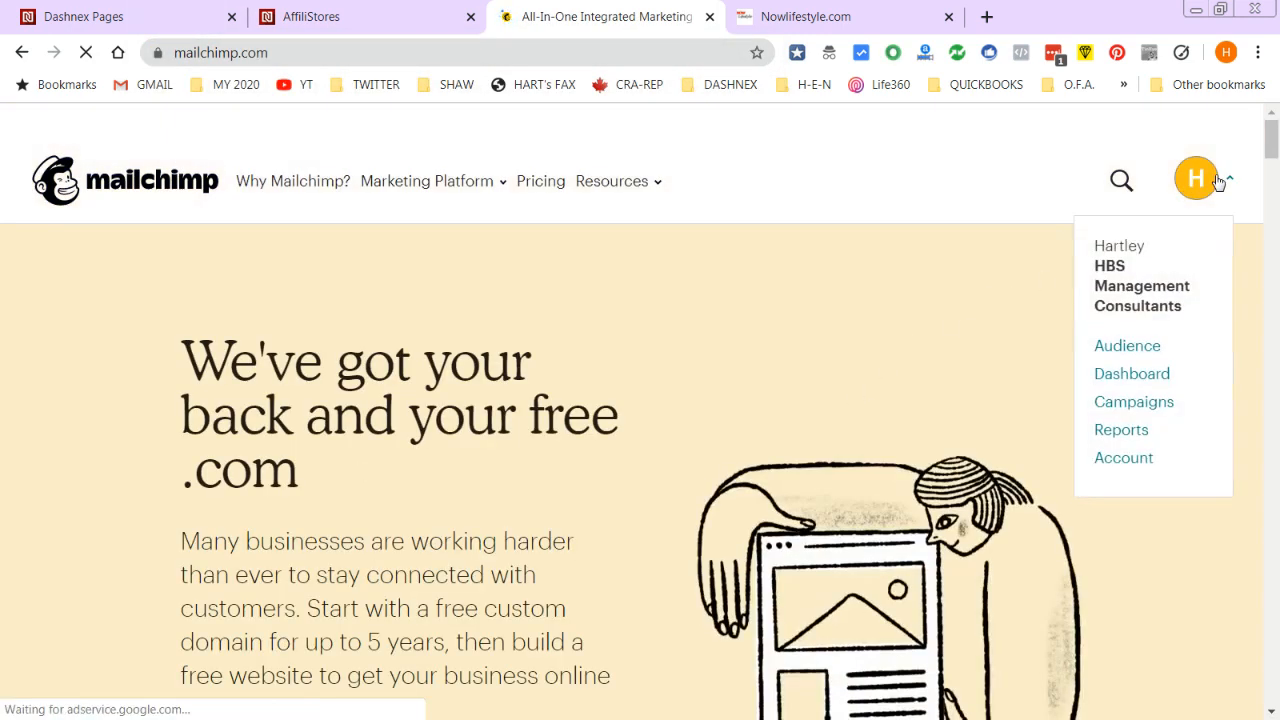
{"action": "left_click", "coordinate": [1127, 346]}
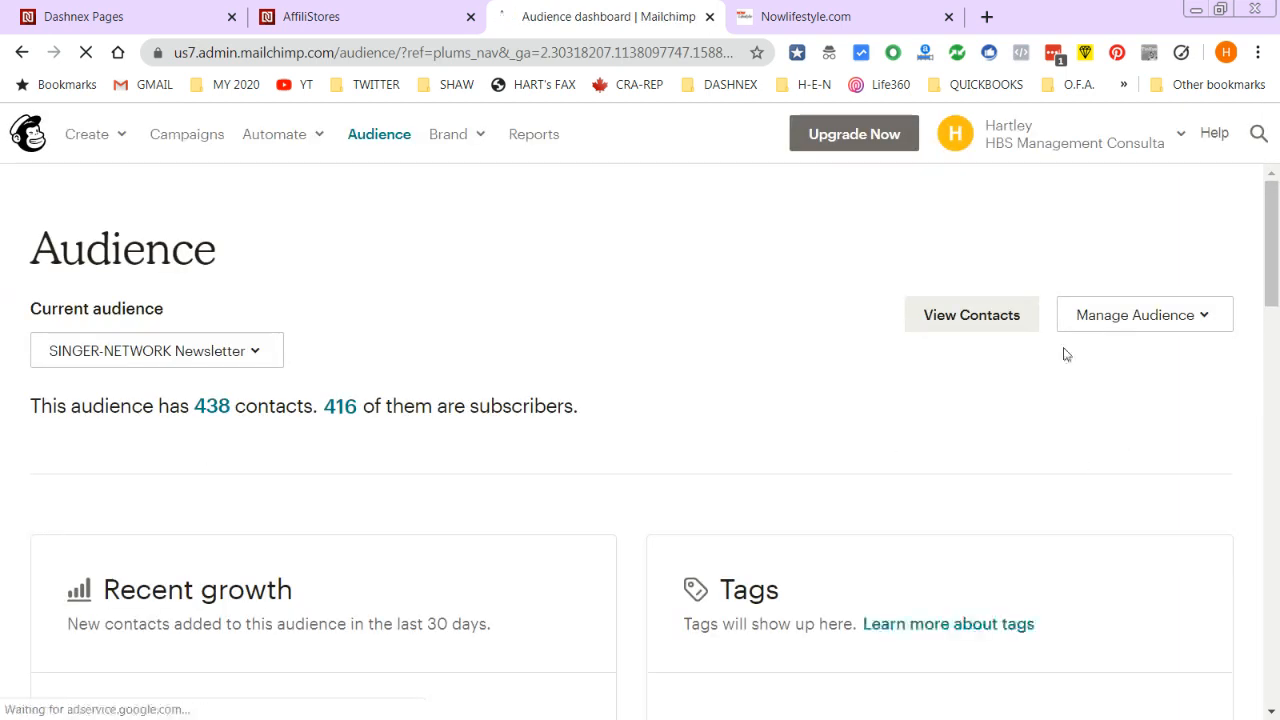
{"action": "left_click", "coordinate": [971, 316]}
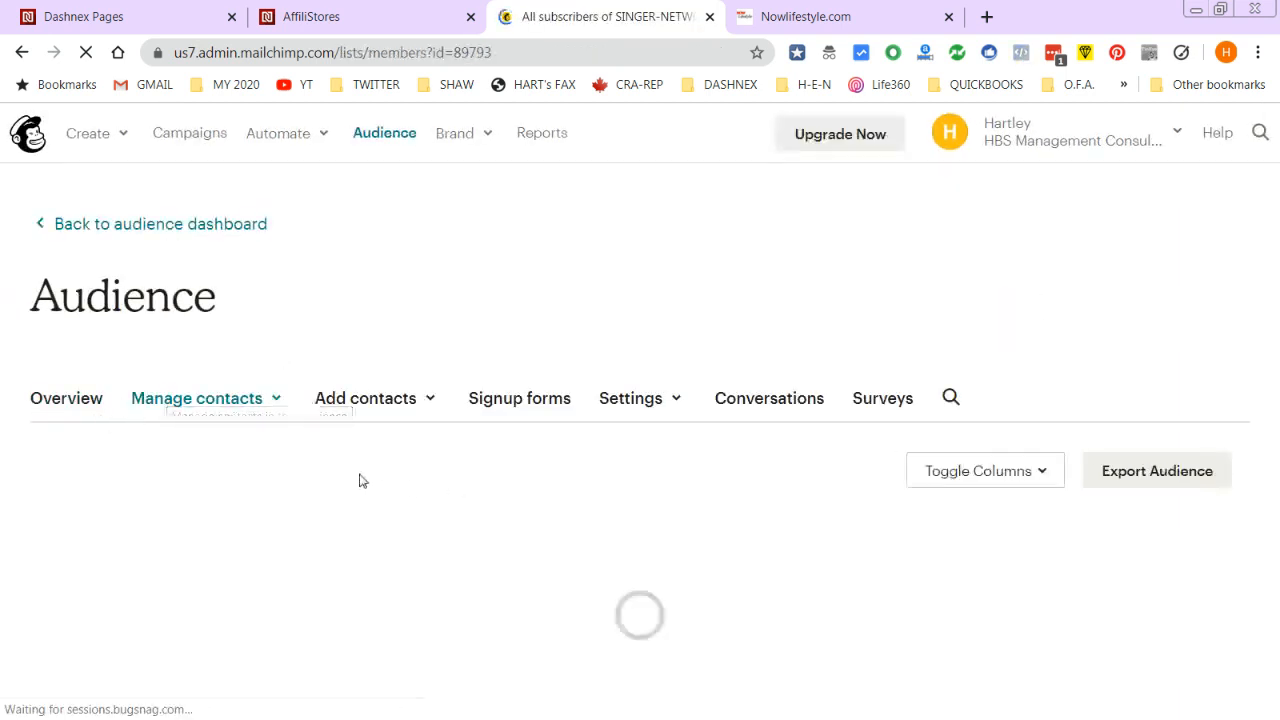
{"action": "scroll", "coordinate": [457, 437], "scroll_direction": "down", "scroll_amount": 3}
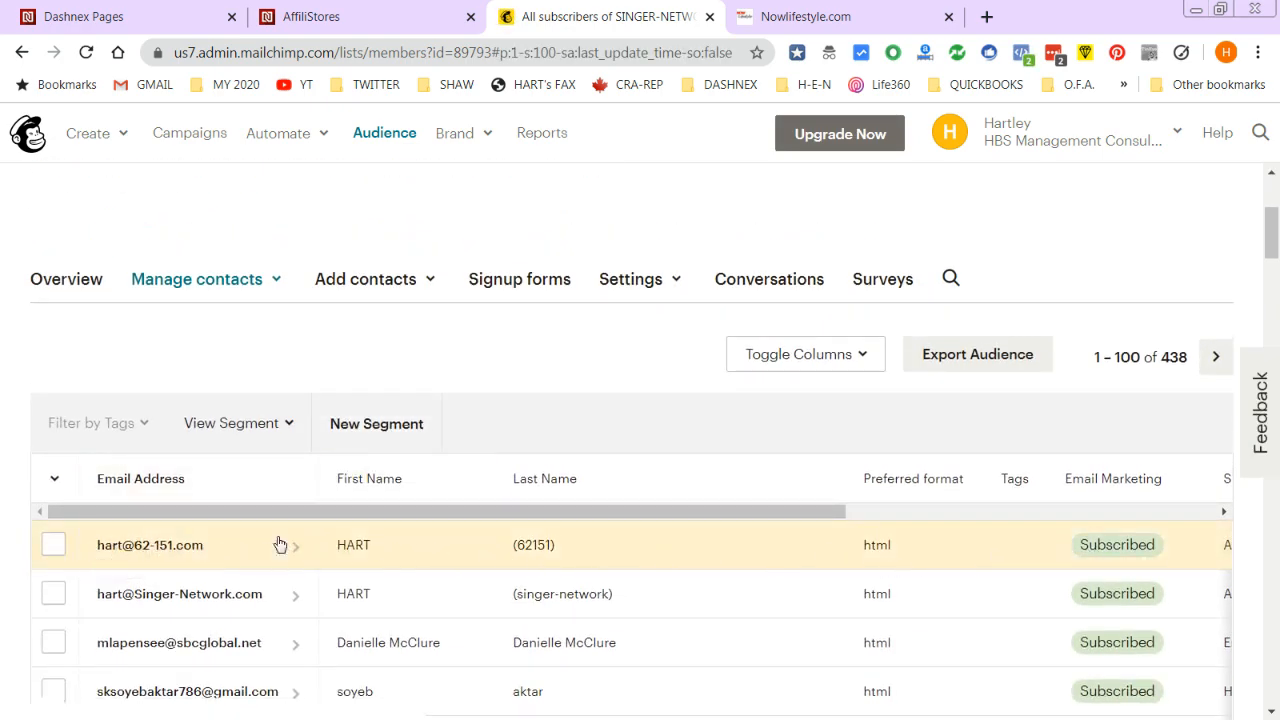
{"action": "scroll", "coordinate": [985, 700], "scroll_direction": "down", "scroll_amount": 1}
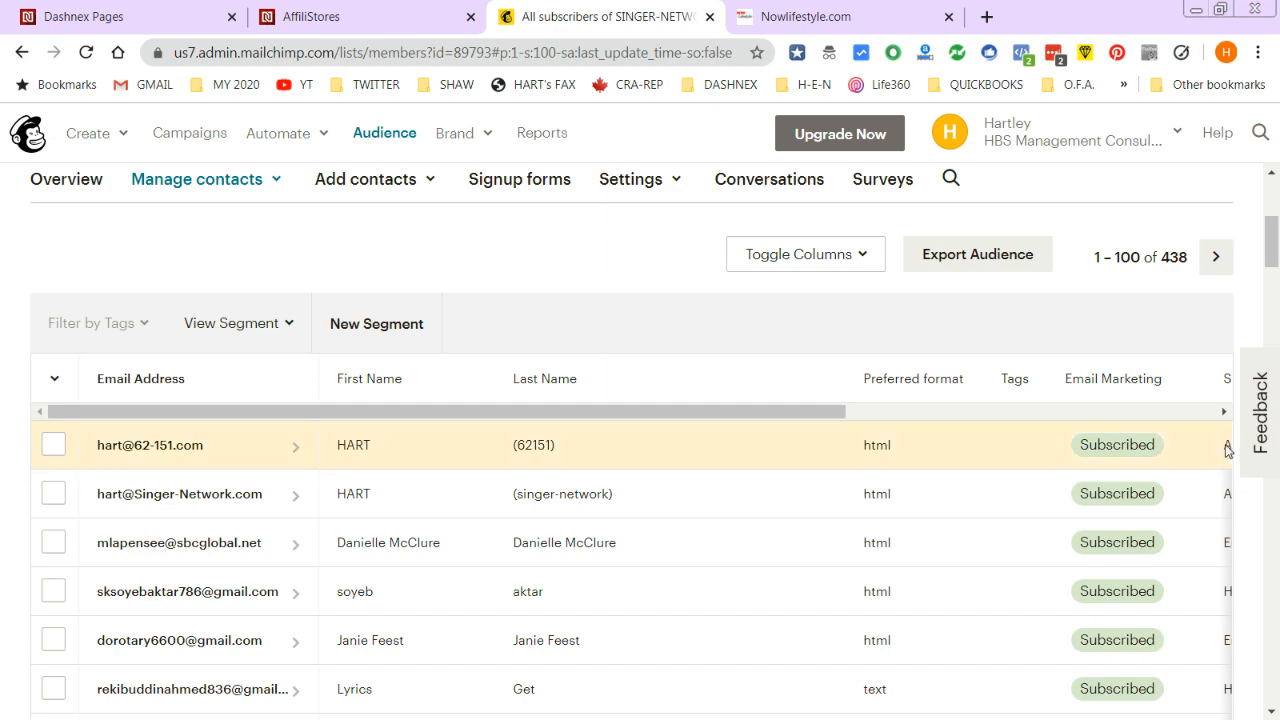
{"action": "scroll", "coordinate": [674, 375], "scroll_direction": "down", "scroll_amount": 1}
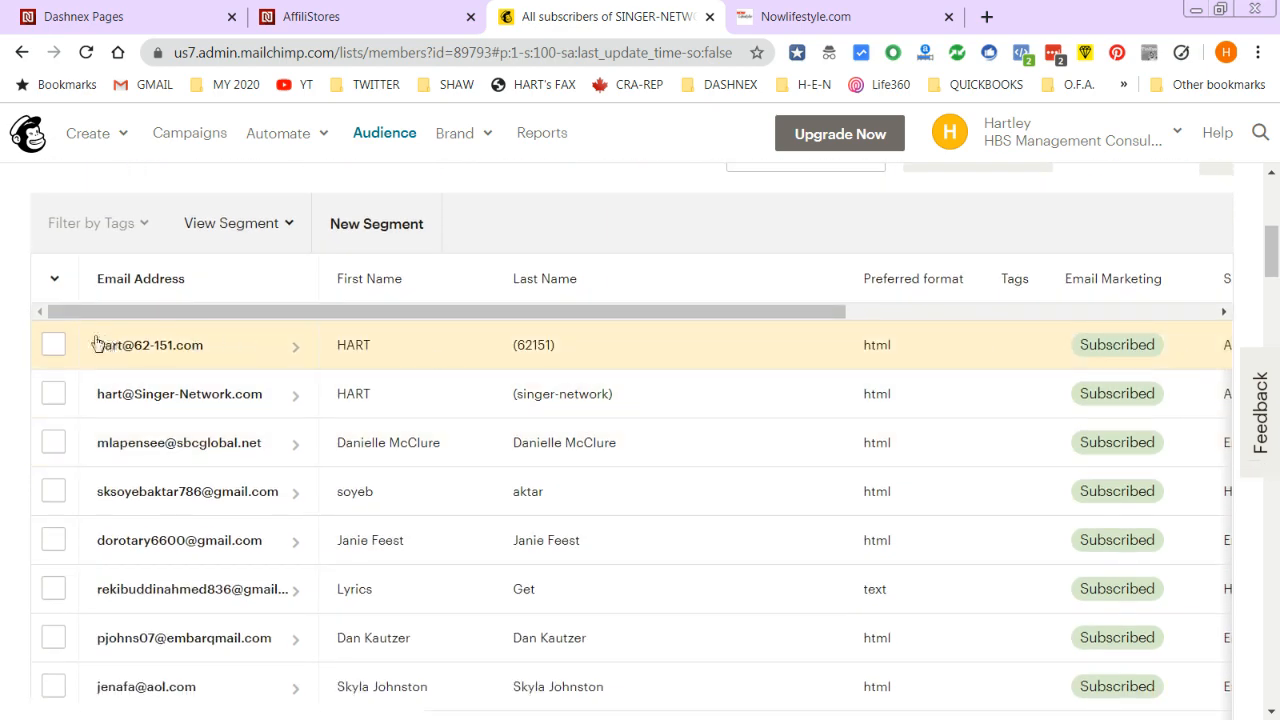
{"action": "left_click", "coordinate": [355, 8]}
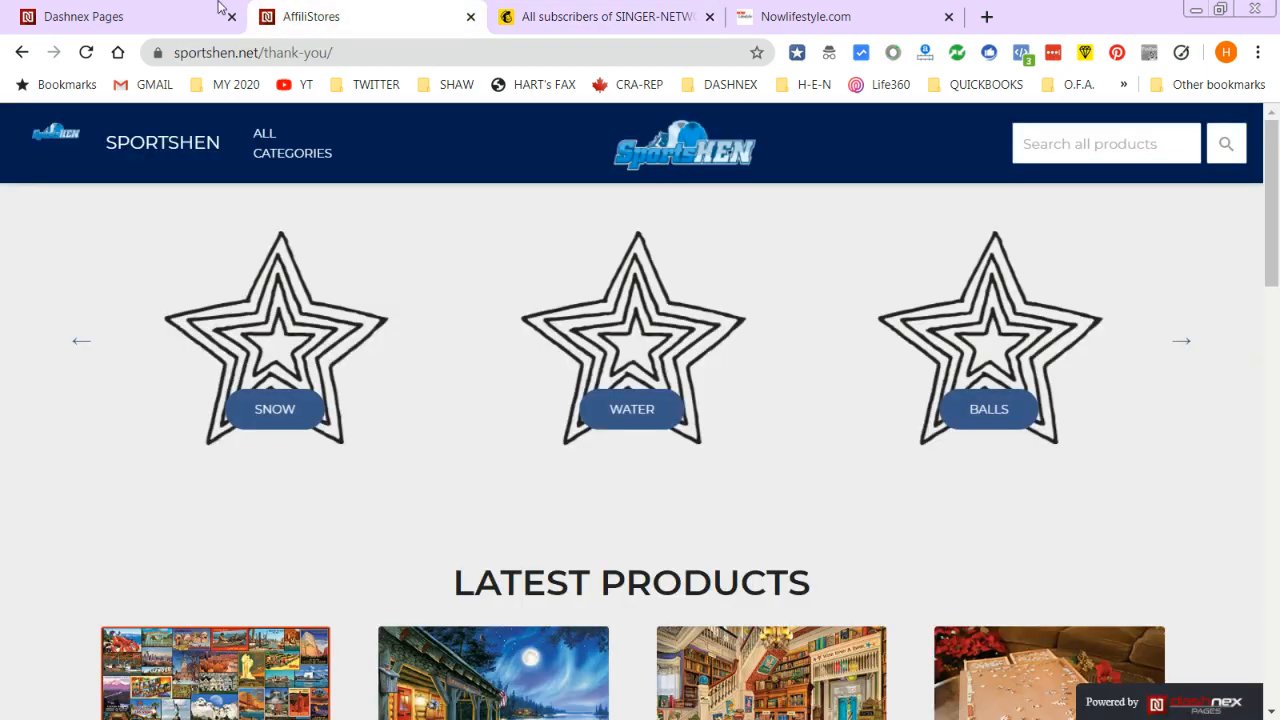
- Preview the Optin example page and submit the SendShark form with a test name and e-mail
{"action": "left_click", "coordinate": [143, 8]}
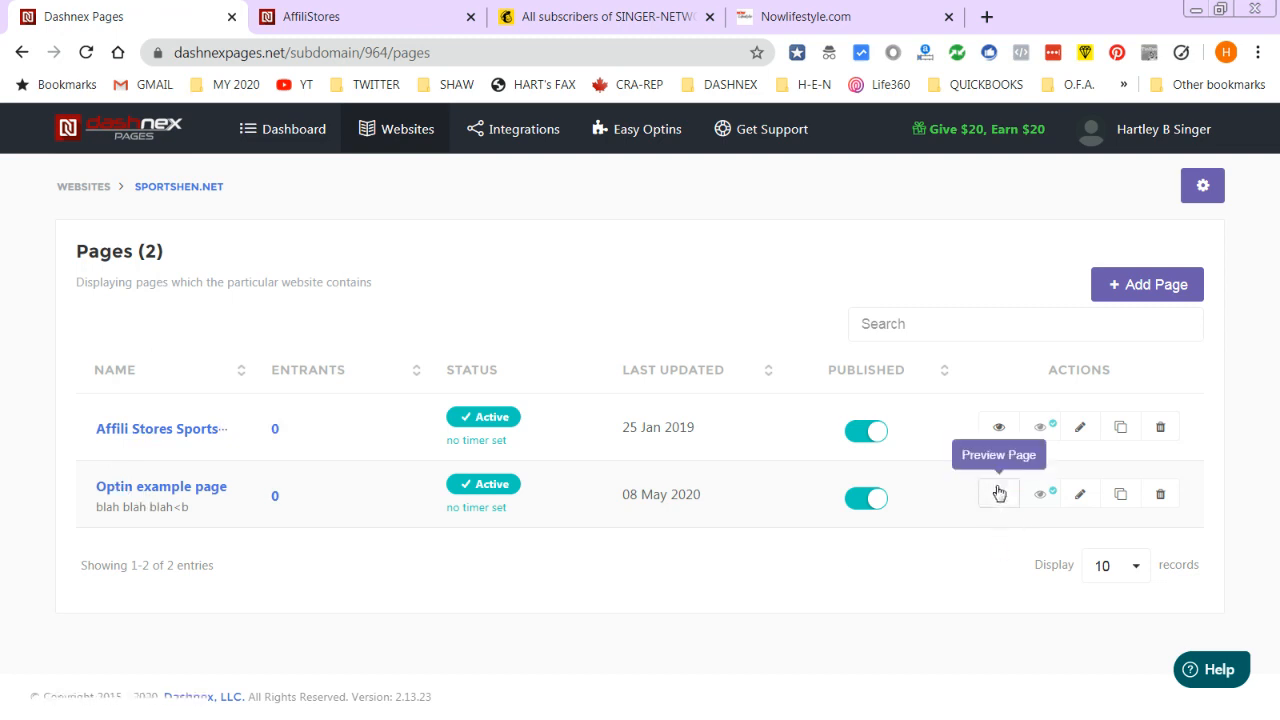
{"action": "left_click", "coordinate": [998, 493]}
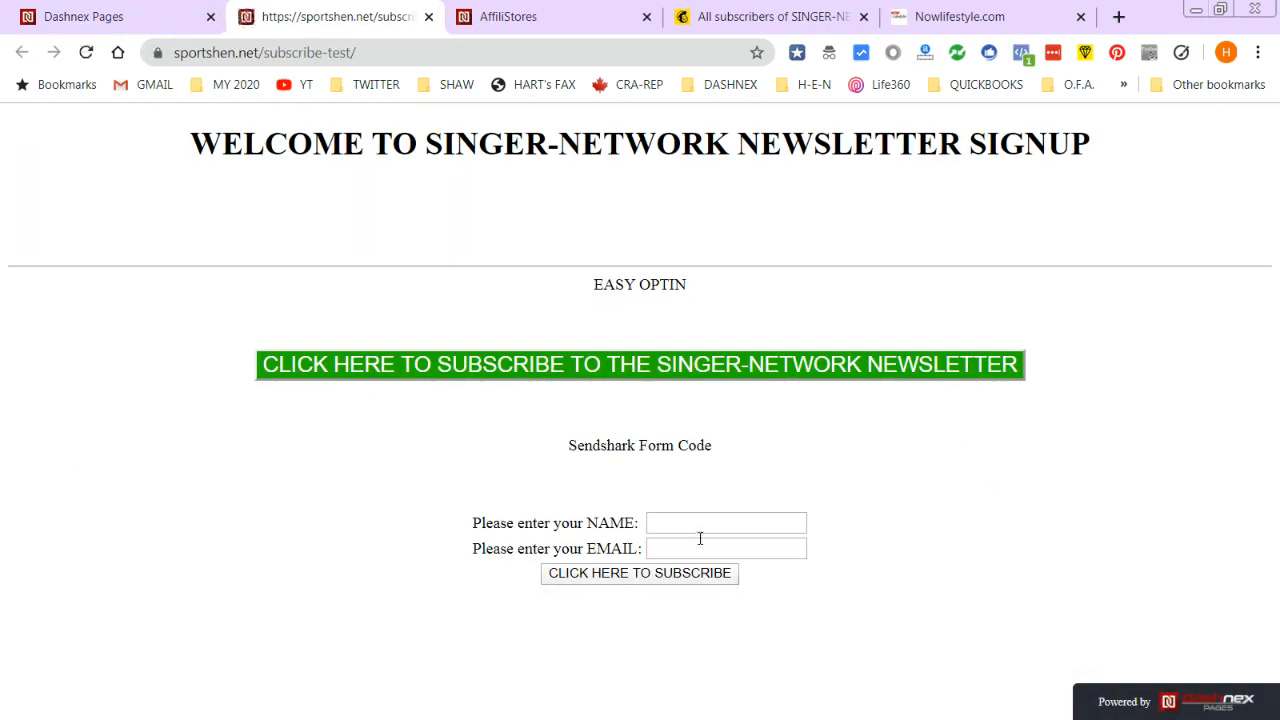
{"action": "left_click", "coordinate": [699, 524]}
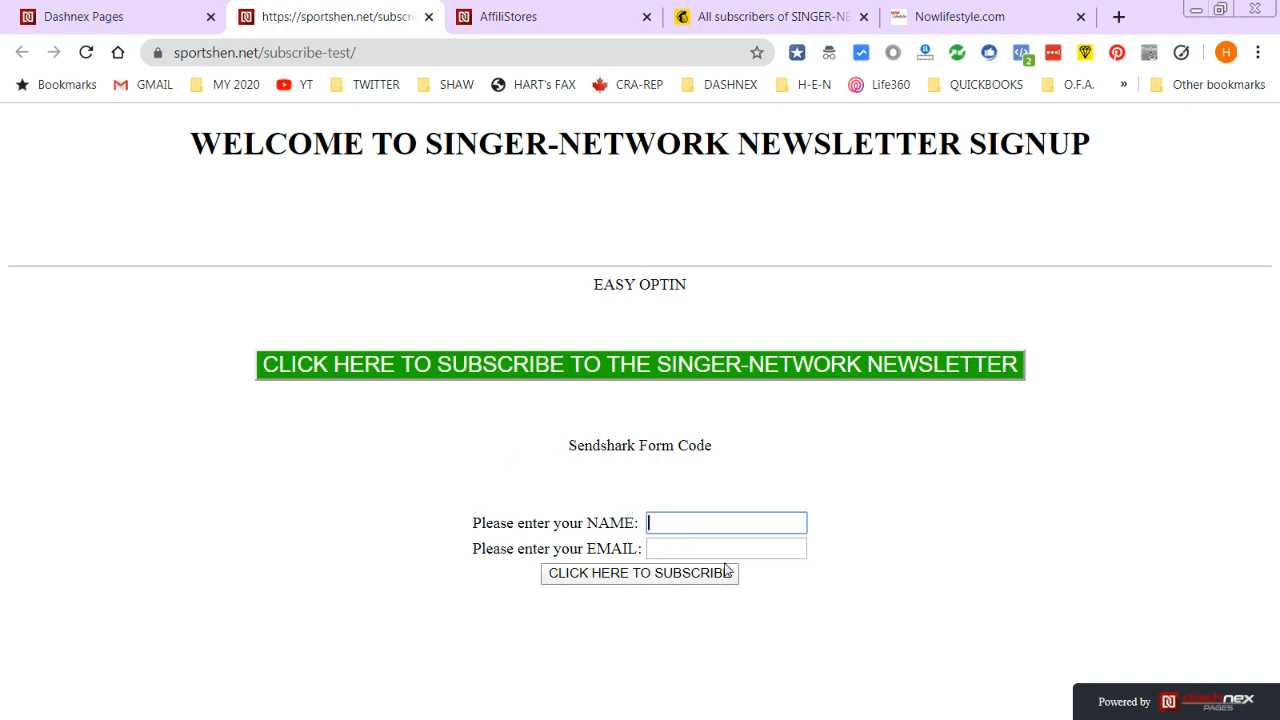
{"action": "type", "text": "ART (62151"}
{"action": "key", "text": "Tab"}
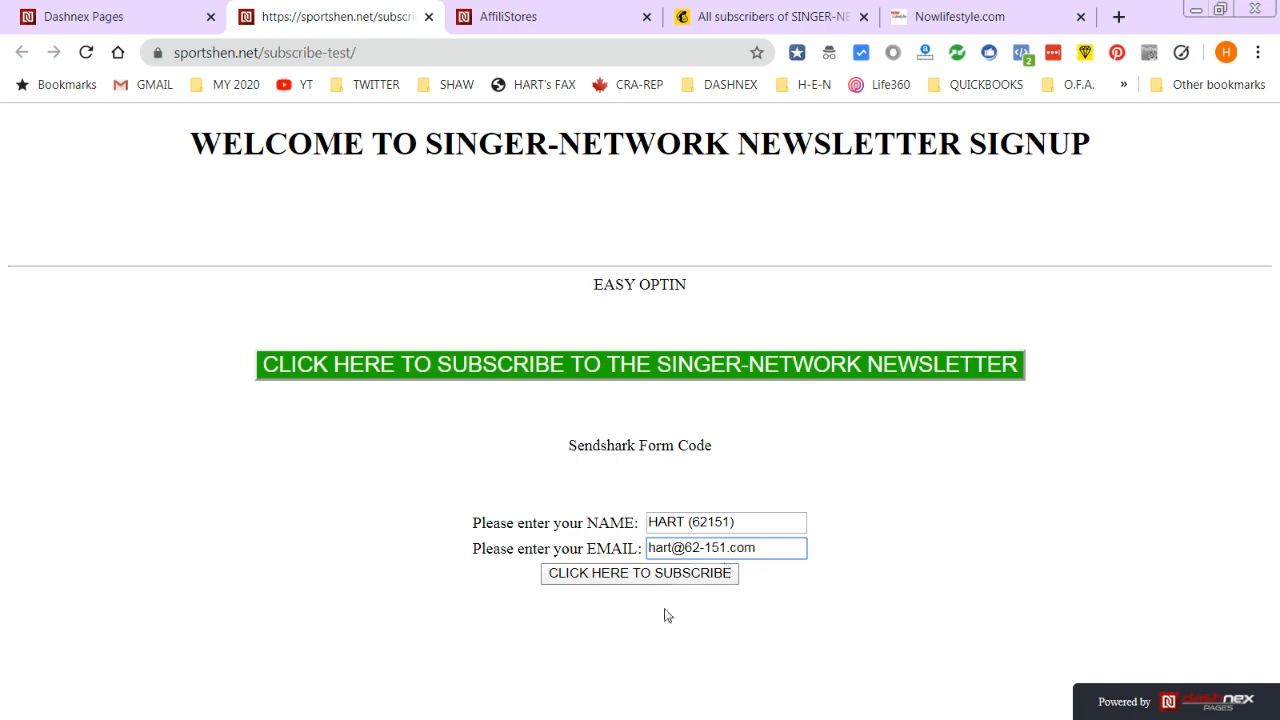
{"action": "left_click", "coordinate": [650, 577]}
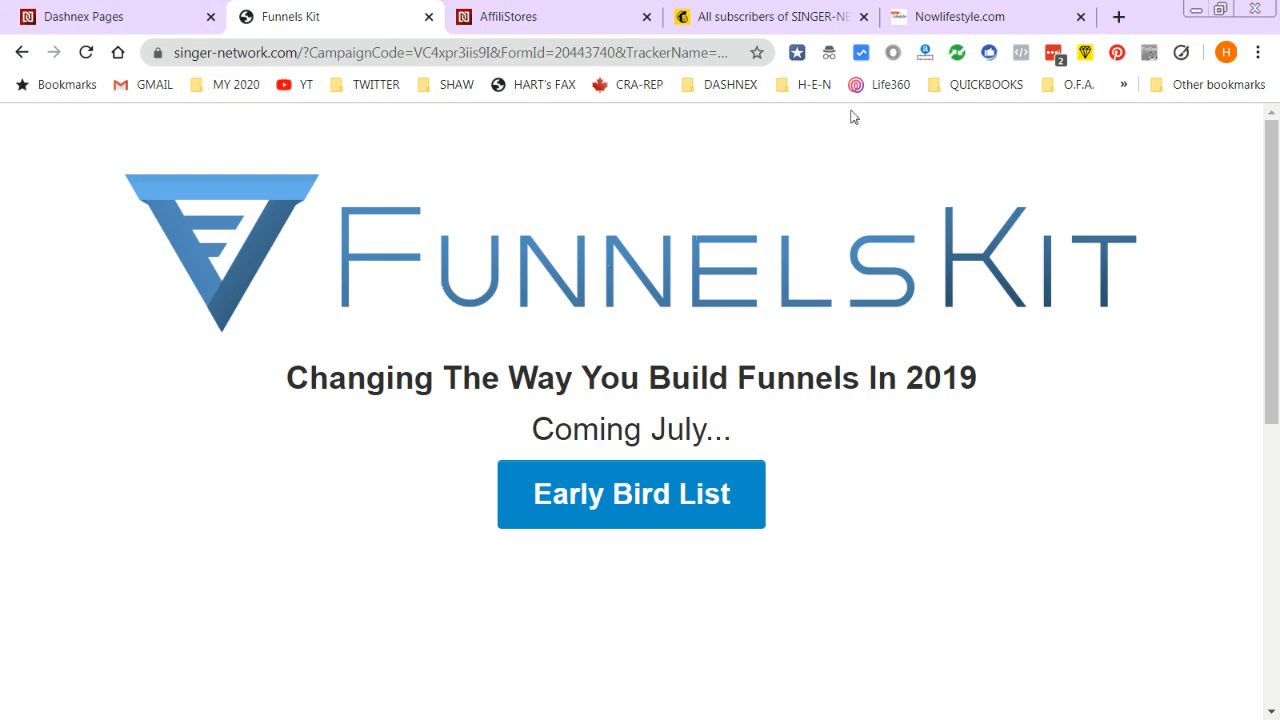
- Check SendShark's Subscribers List for the Singer-Network campaign to confirm the new active test subscriber
{"action": "left_click", "coordinate": [782, 12]}
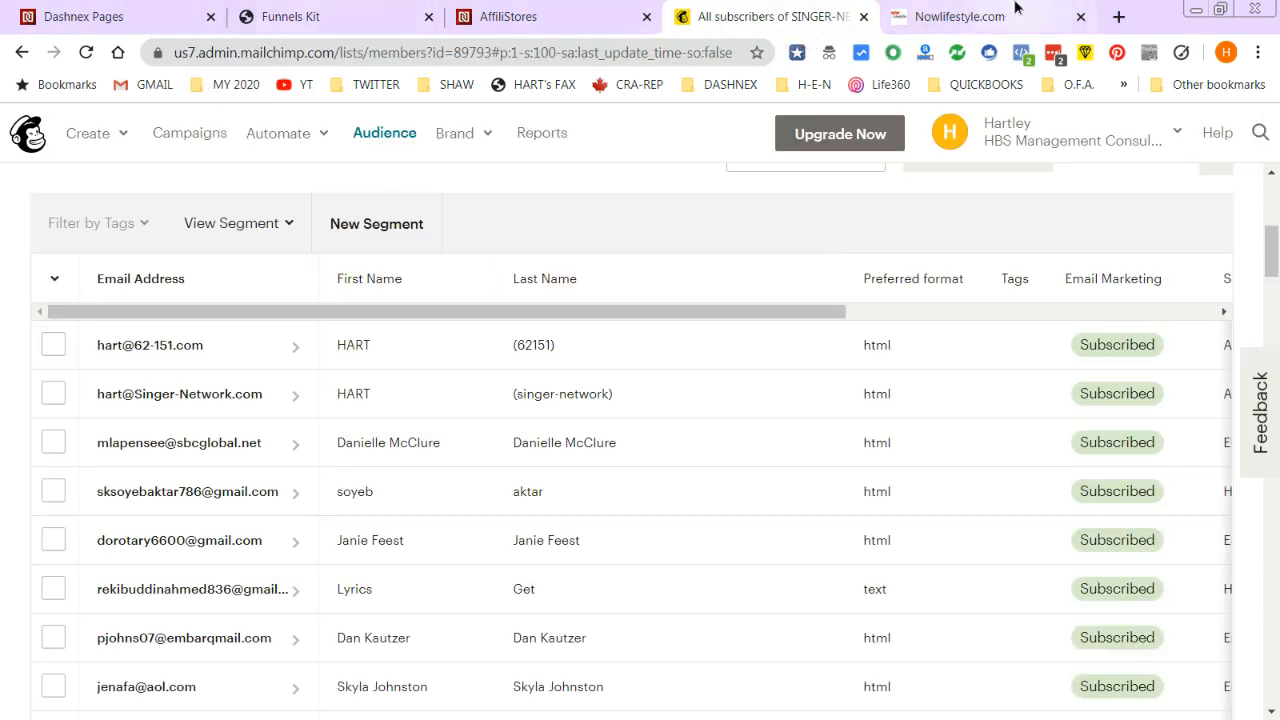
{"action": "left_click", "coordinate": [950, 16]}
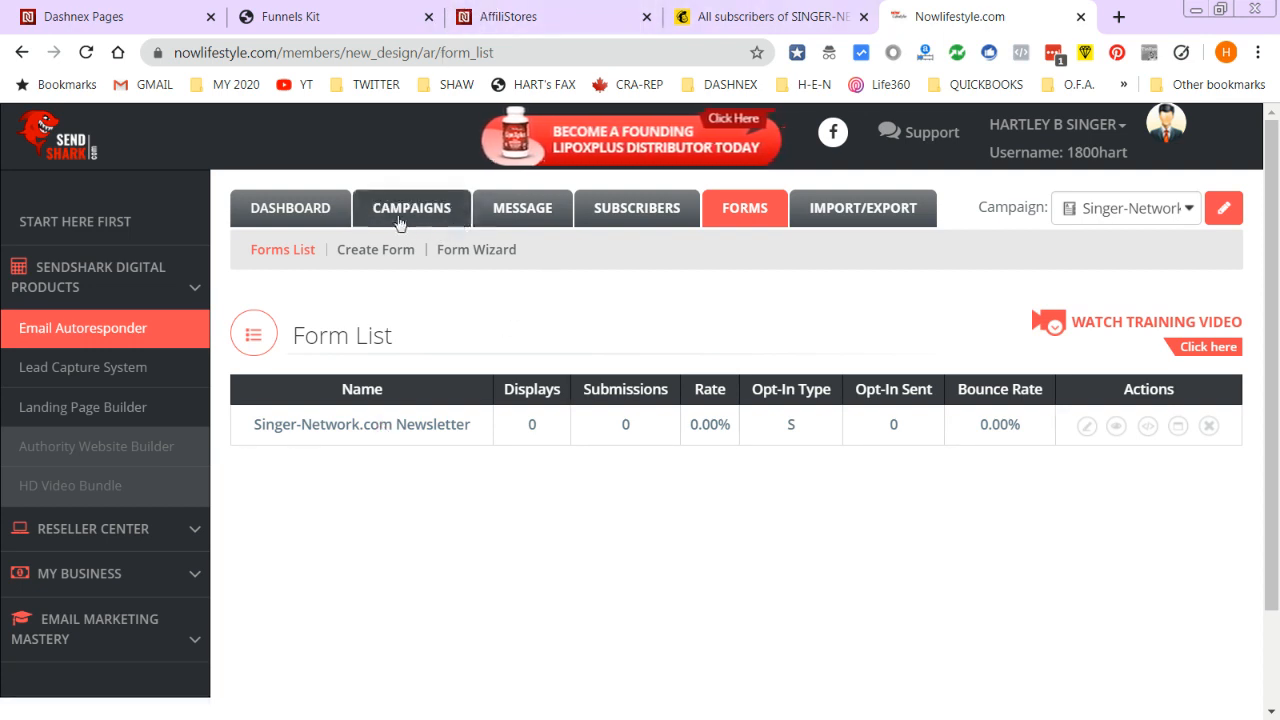
{"action": "left_click", "coordinate": [657, 210]}
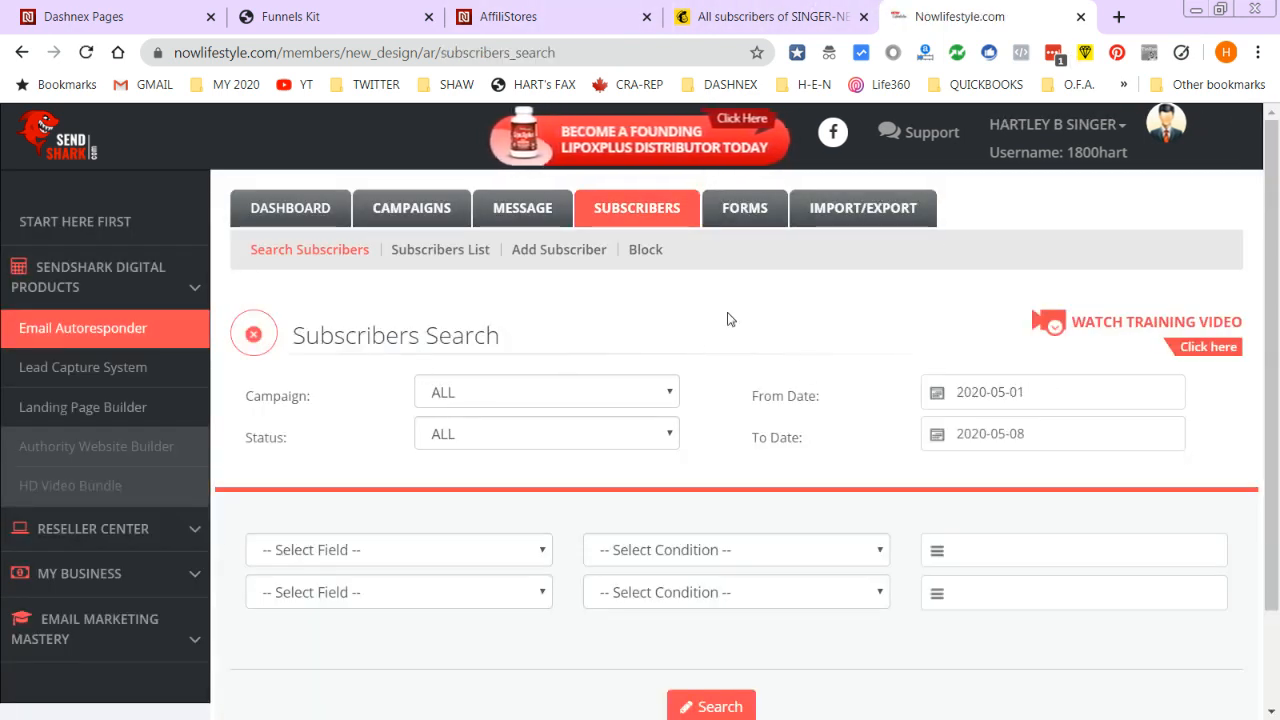
{"action": "left_click", "coordinate": [460, 251]}
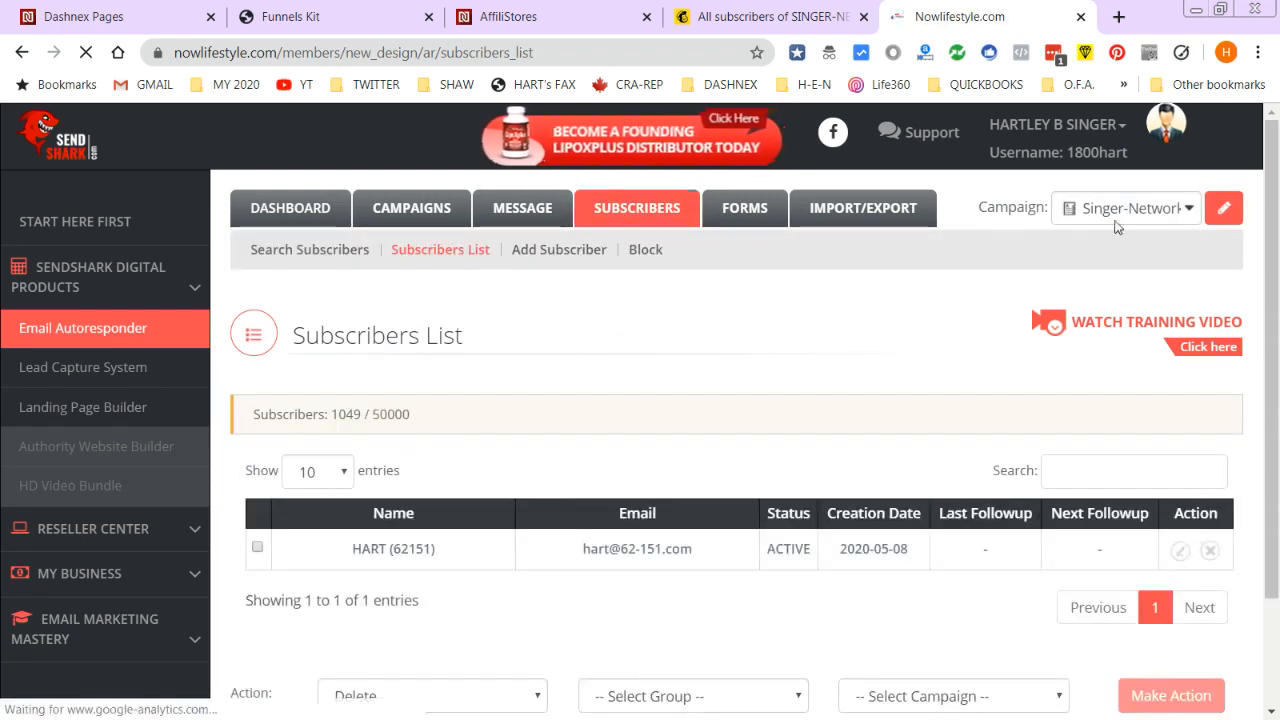
{"action": "left_click", "coordinate": [1158, 212]}
{"action": "left_click", "coordinate": [1158, 212]}
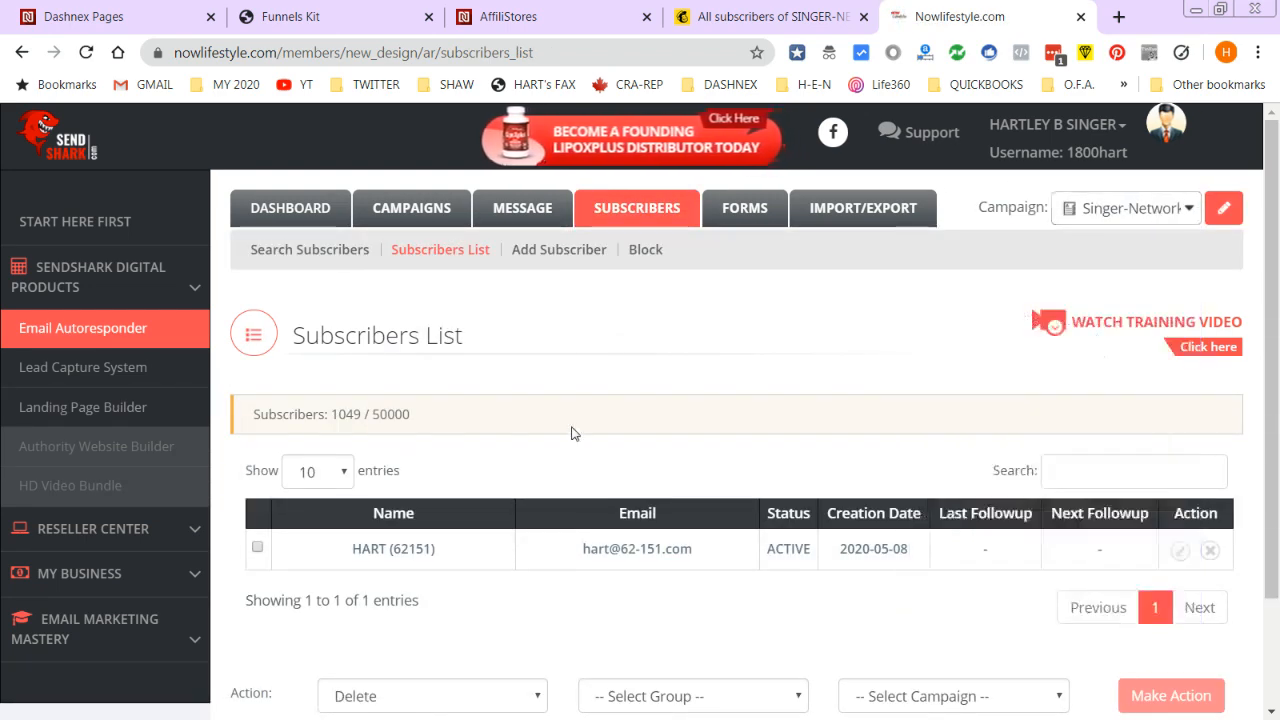
{"action": "scroll", "coordinate": [571, 428], "scroll_direction": "down", "scroll_amount": 2}
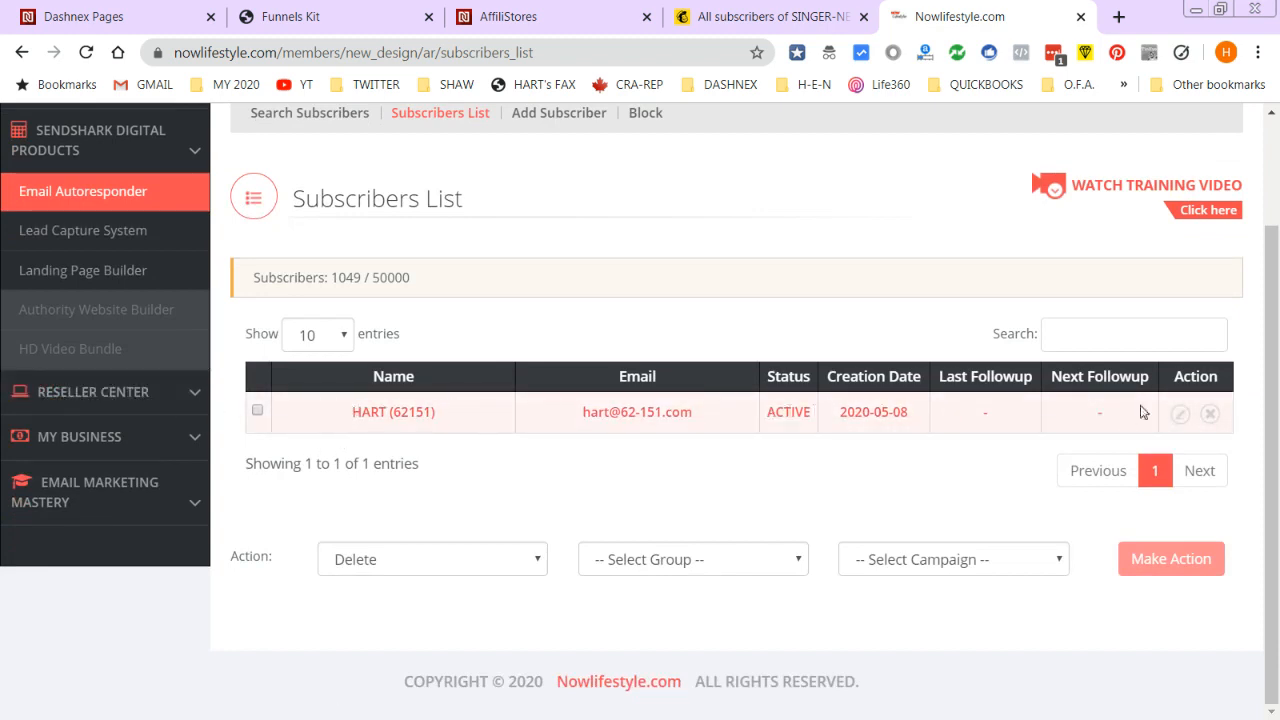
{"action": "left_click", "coordinate": [120, 16]}
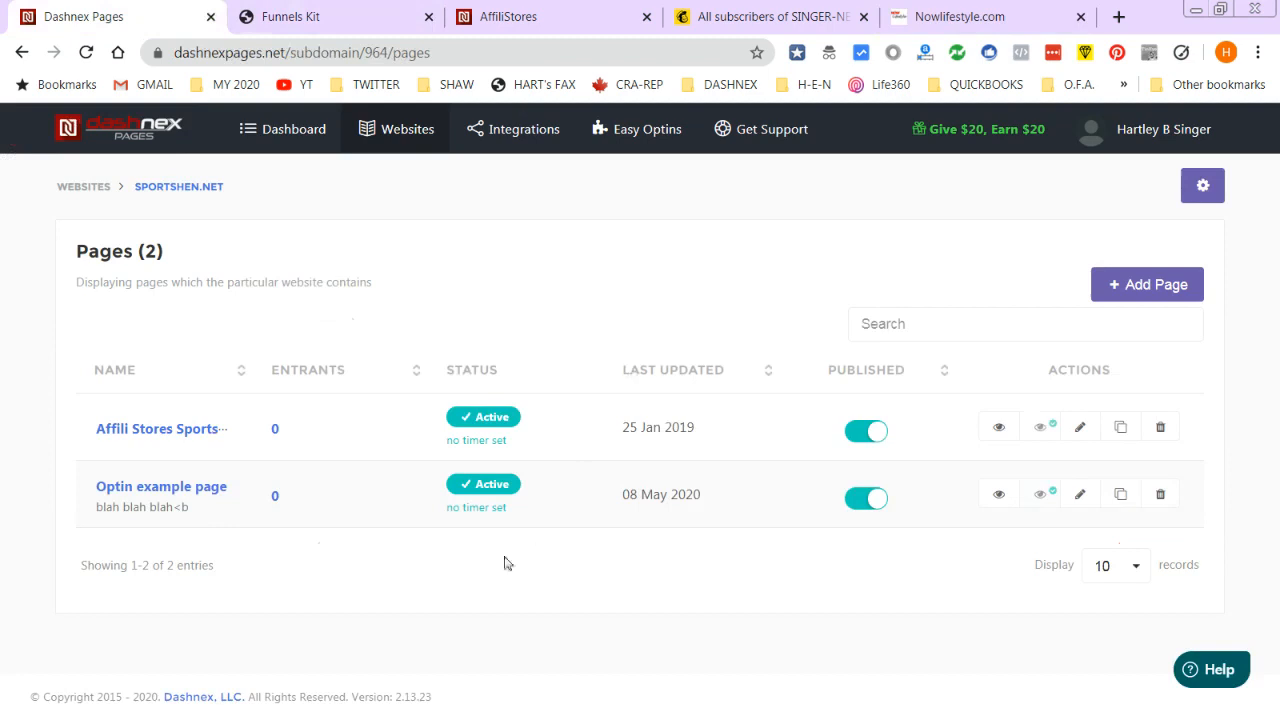
- Preview the Optin example page of sportshen.net again
{"action": "left_click", "coordinate": [333, 8]}
{"action": "left_click", "coordinate": [124, 10]}
{"action": "left_click", "coordinate": [999, 496]}
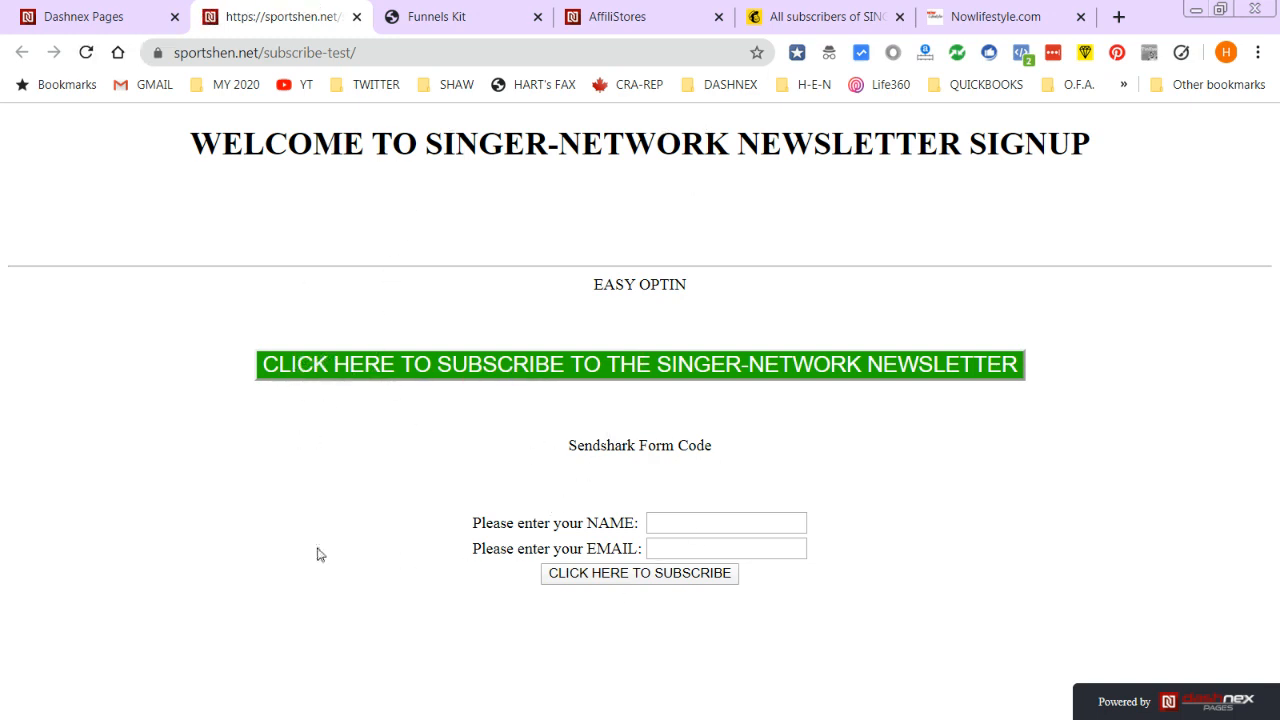
{"action": "left_click", "coordinate": [100, 16]}
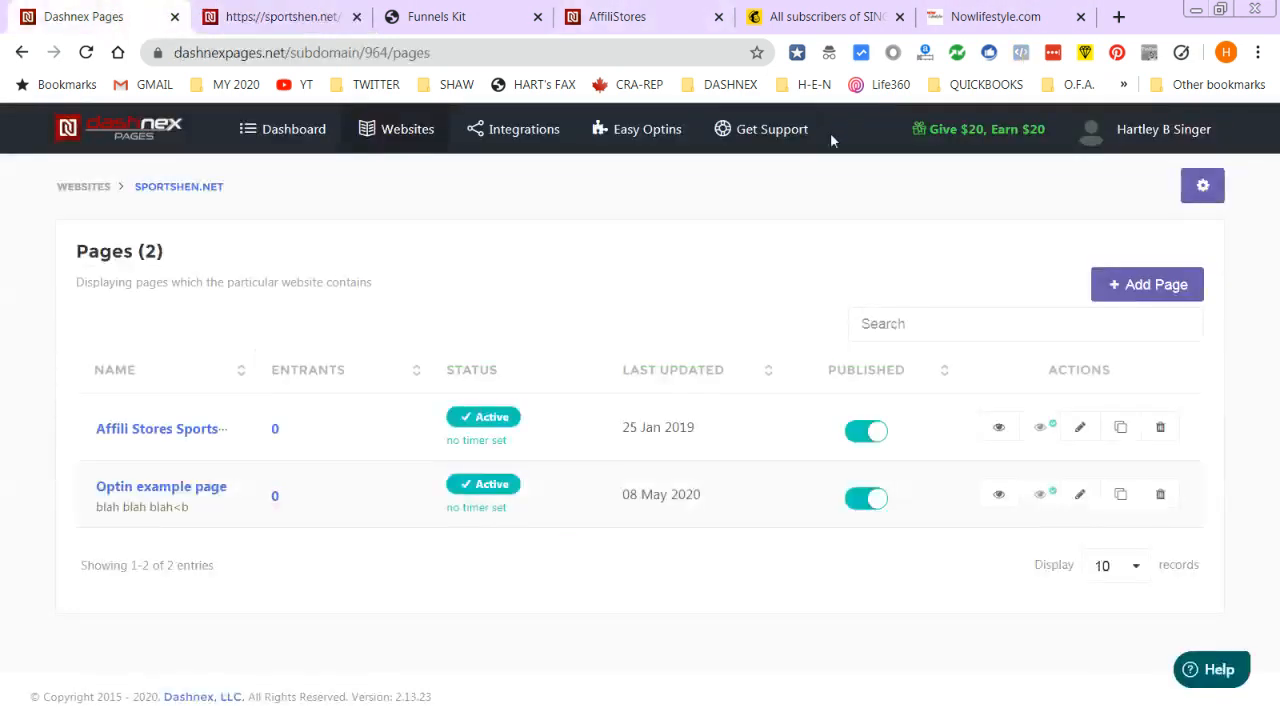
- Confirm the newsletter opt-in shows 1 entrant in Easy Optins, then view the dashboard's websites list
{"action": "left_click", "coordinate": [618, 133]}
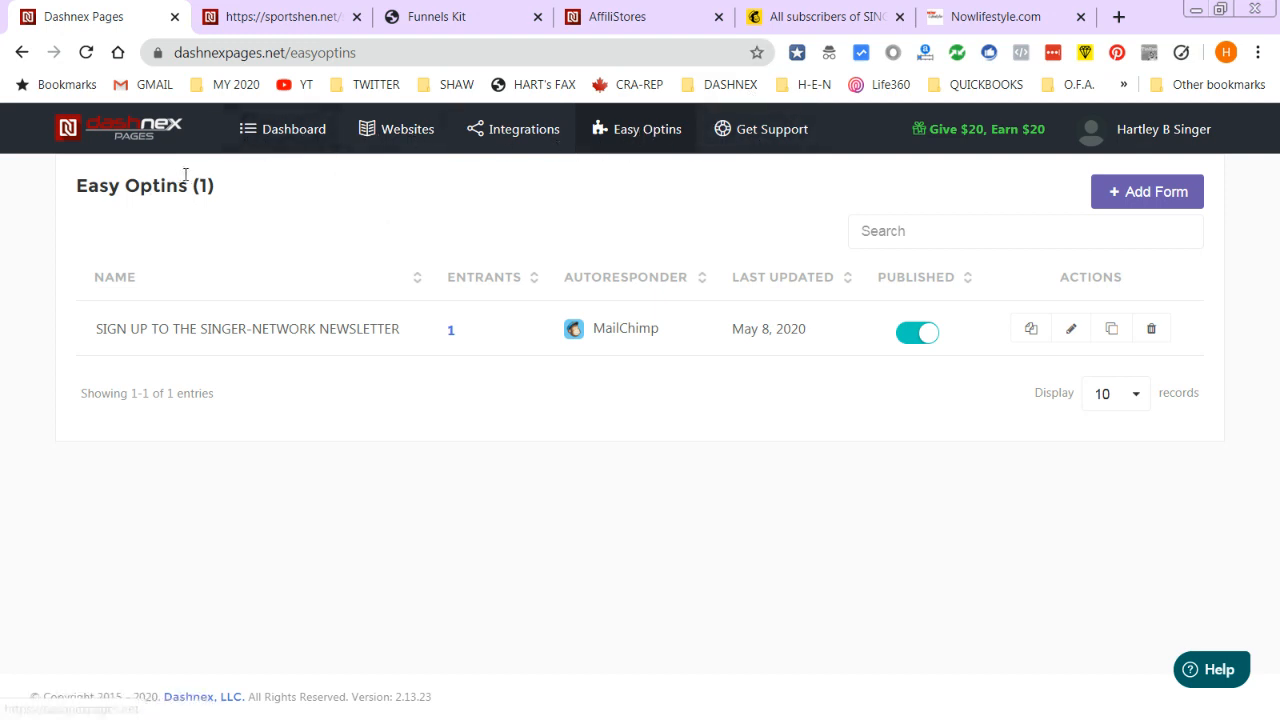
{"action": "left_click", "coordinate": [303, 137]}
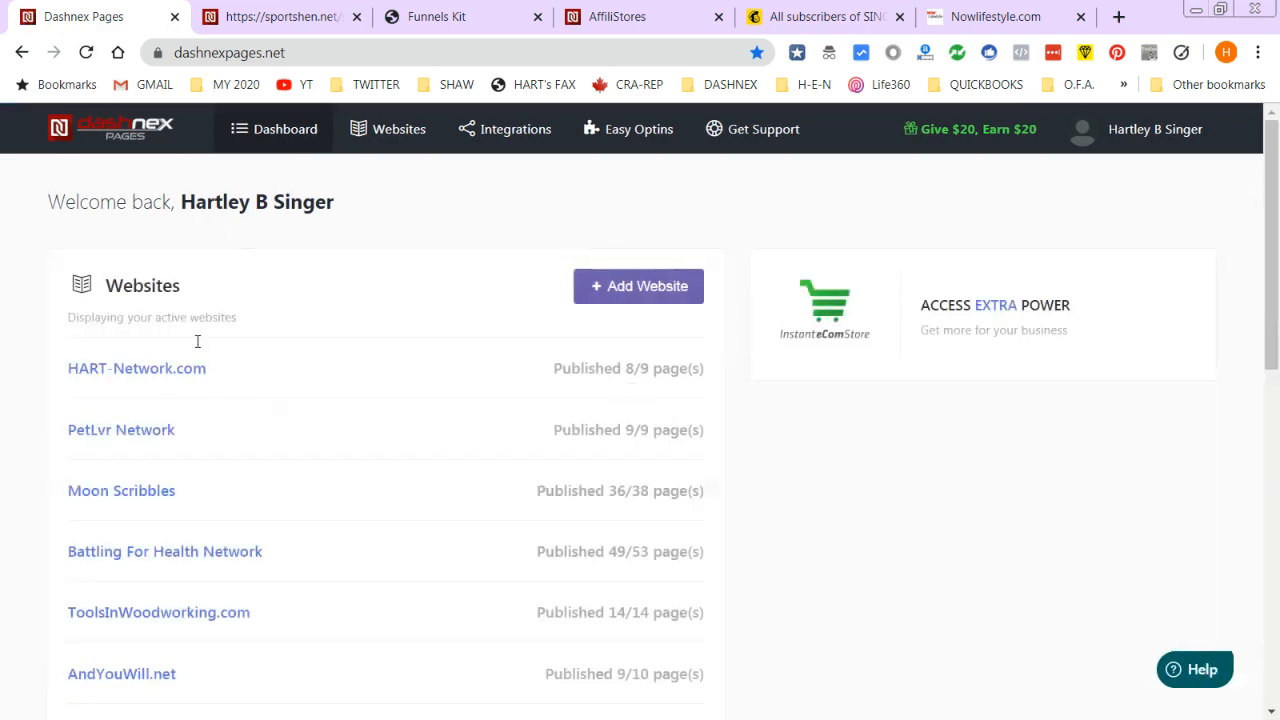
{"action": "scroll", "coordinate": [135, 670], "scroll_direction": "down", "scroll_amount": 3}
{"action": "scroll", "coordinate": [137, 661], "scroll_direction": "down", "scroll_amount": 5}
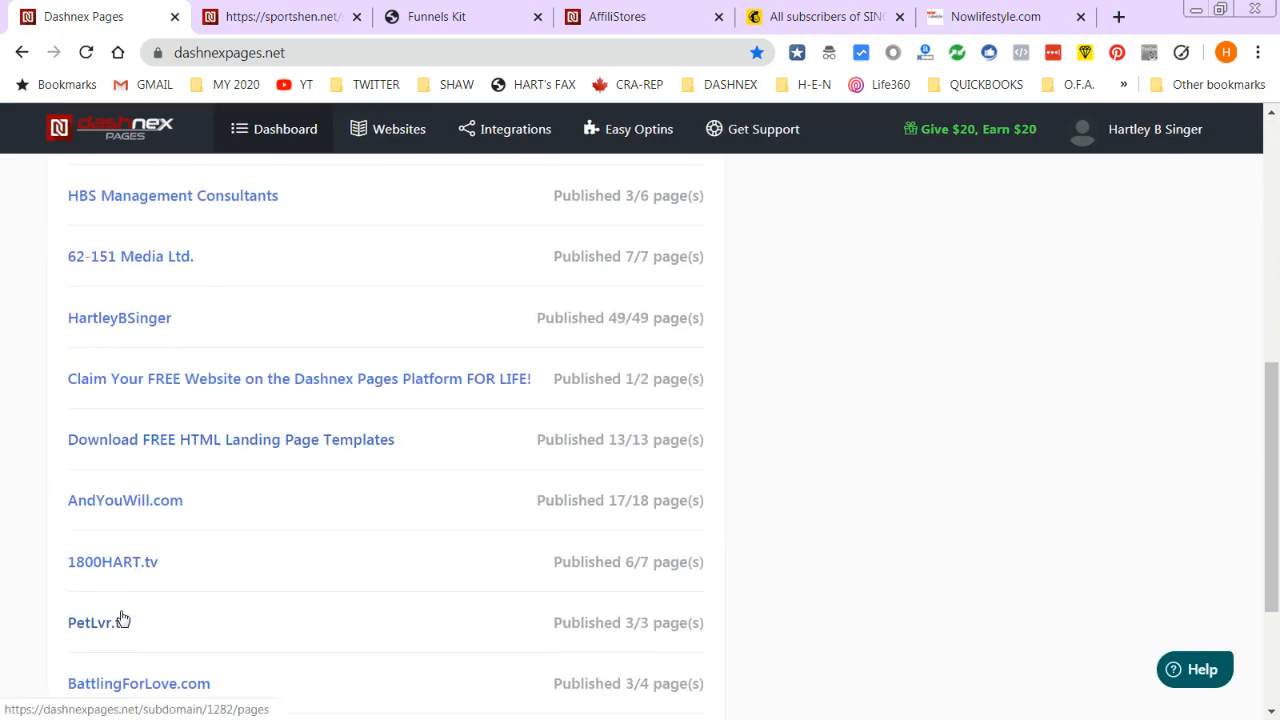
- Open the SportsHEN.net sub-domain settings and scroll the Design tab down to the Logo drop zone
{"action": "scroll", "coordinate": [117, 409], "scroll_direction": "up", "scroll_amount": 4}
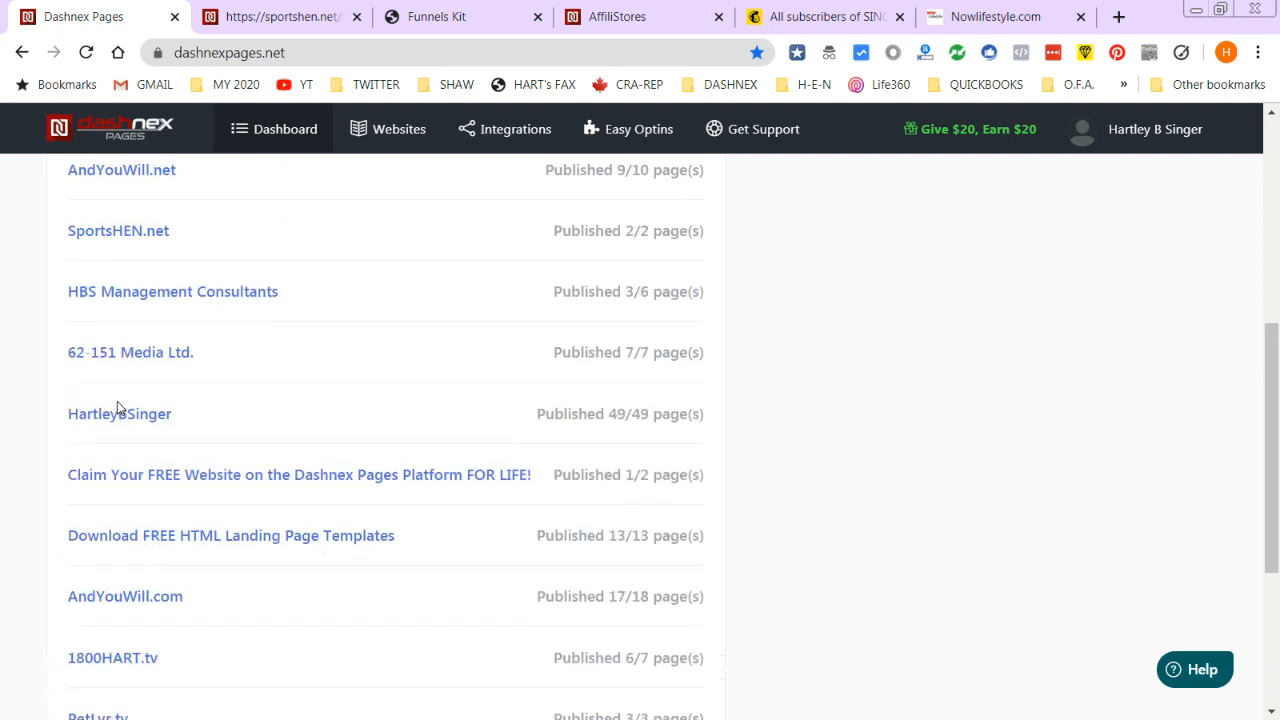
{"action": "left_click", "coordinate": [108, 337]}
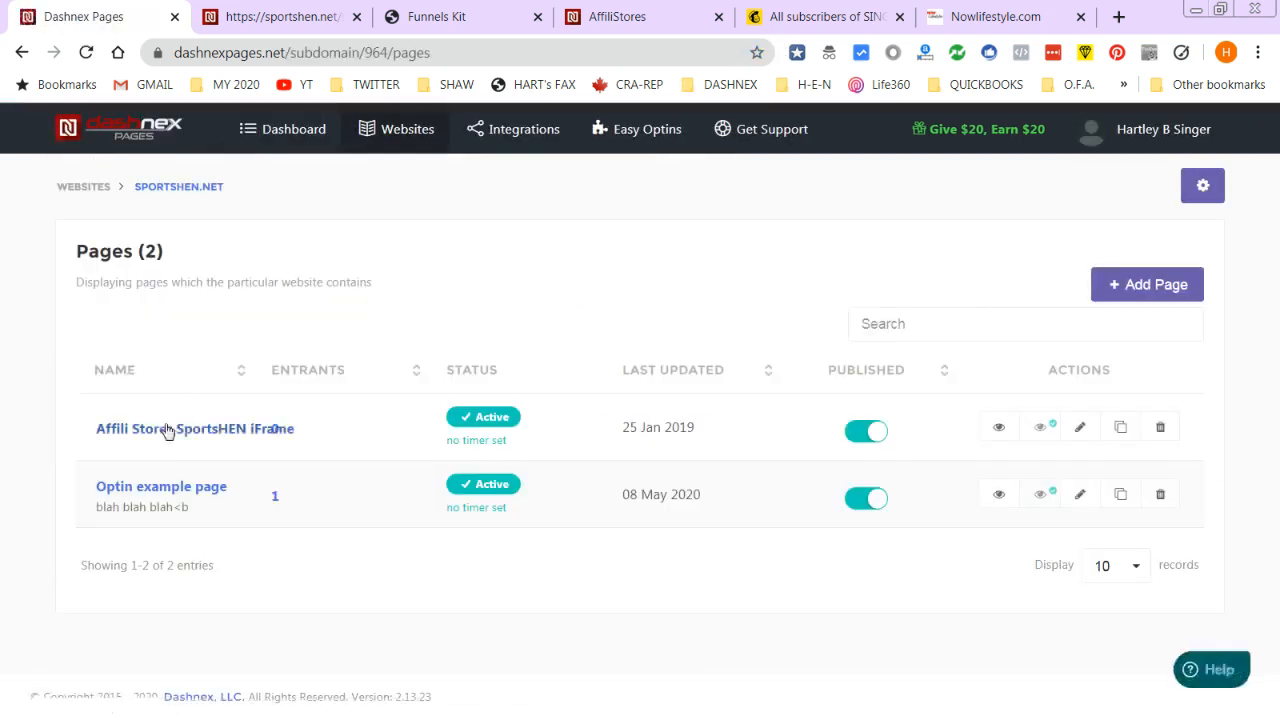
{"action": "left_click", "coordinate": [1203, 185]}
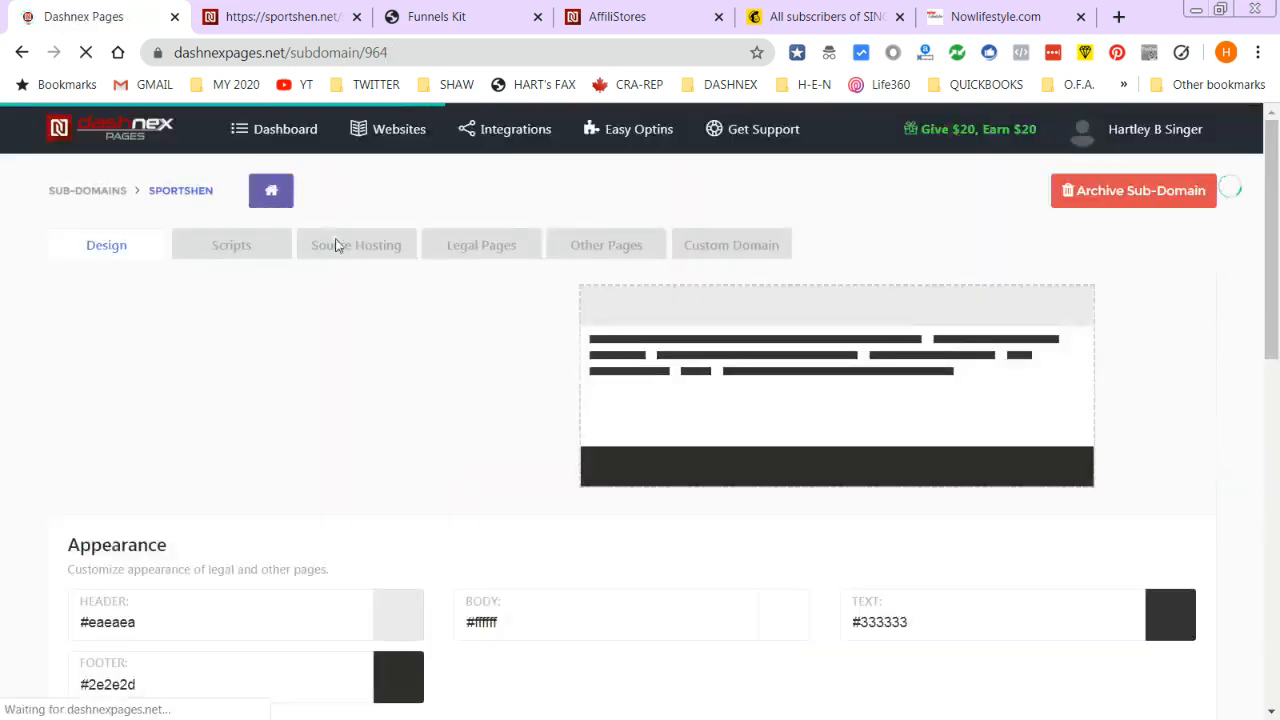
{"action": "scroll", "coordinate": [463, 391], "scroll_direction": "down", "scroll_amount": 4}
{"action": "scroll", "coordinate": [463, 391], "scroll_direction": "down", "scroll_amount": 3}
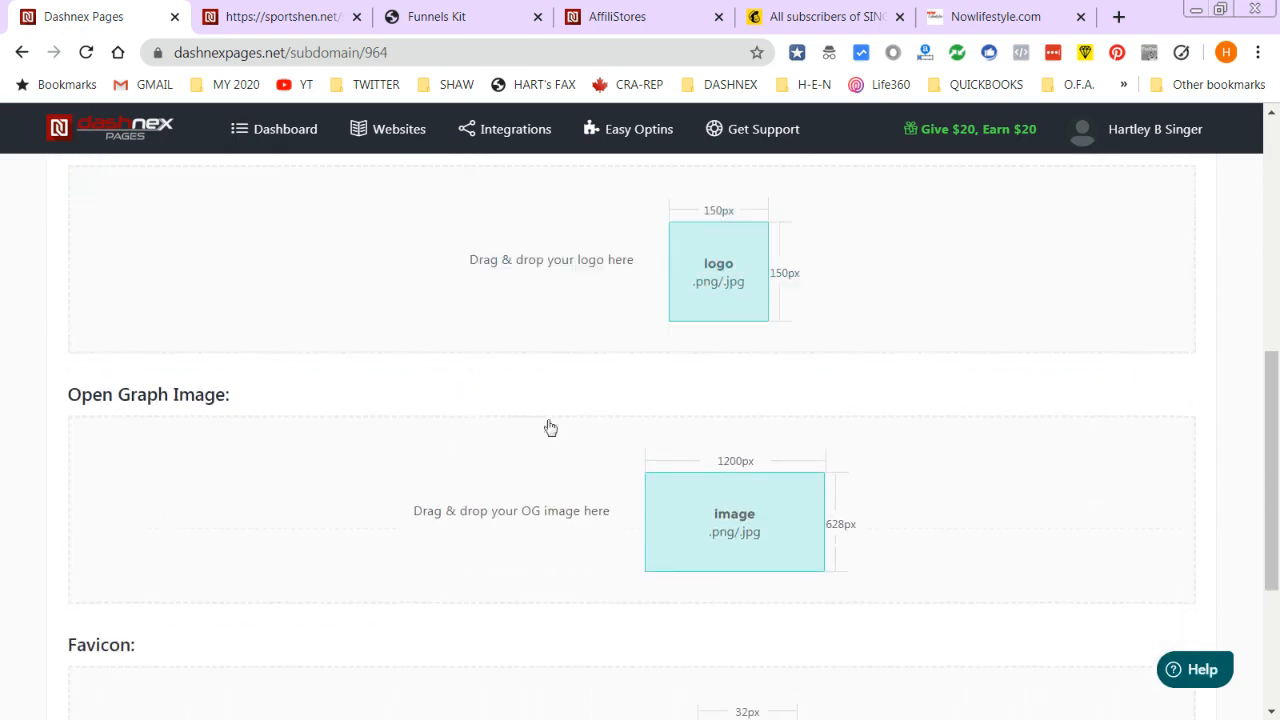
{"action": "scroll", "coordinate": [1276, 486], "scroll_direction": "up", "scroll_amount": 5}
{"action": "scroll", "coordinate": [280, 553], "scroll_direction": "down", "scroll_amount": 2}
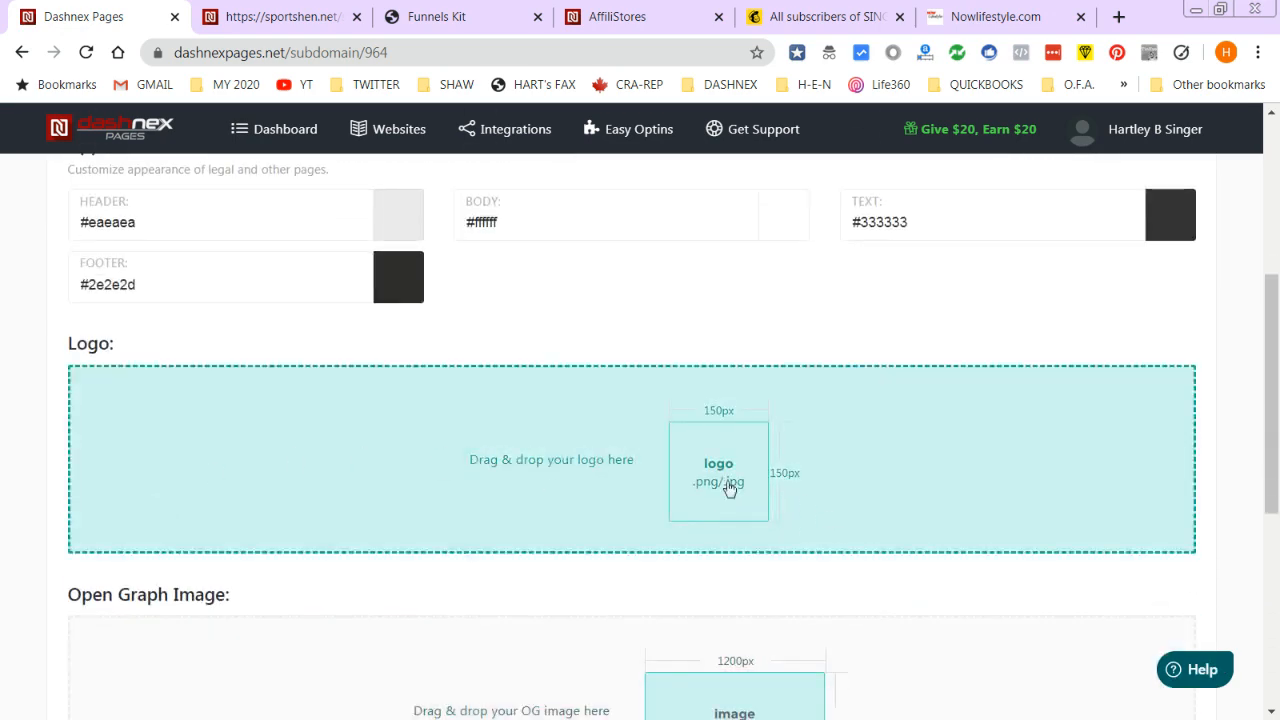
- Upload SportsHEN-Logo_1200x485.png as both the Logo and the Open Graph image
{"action": "left_click", "coordinate": [716, 470]}
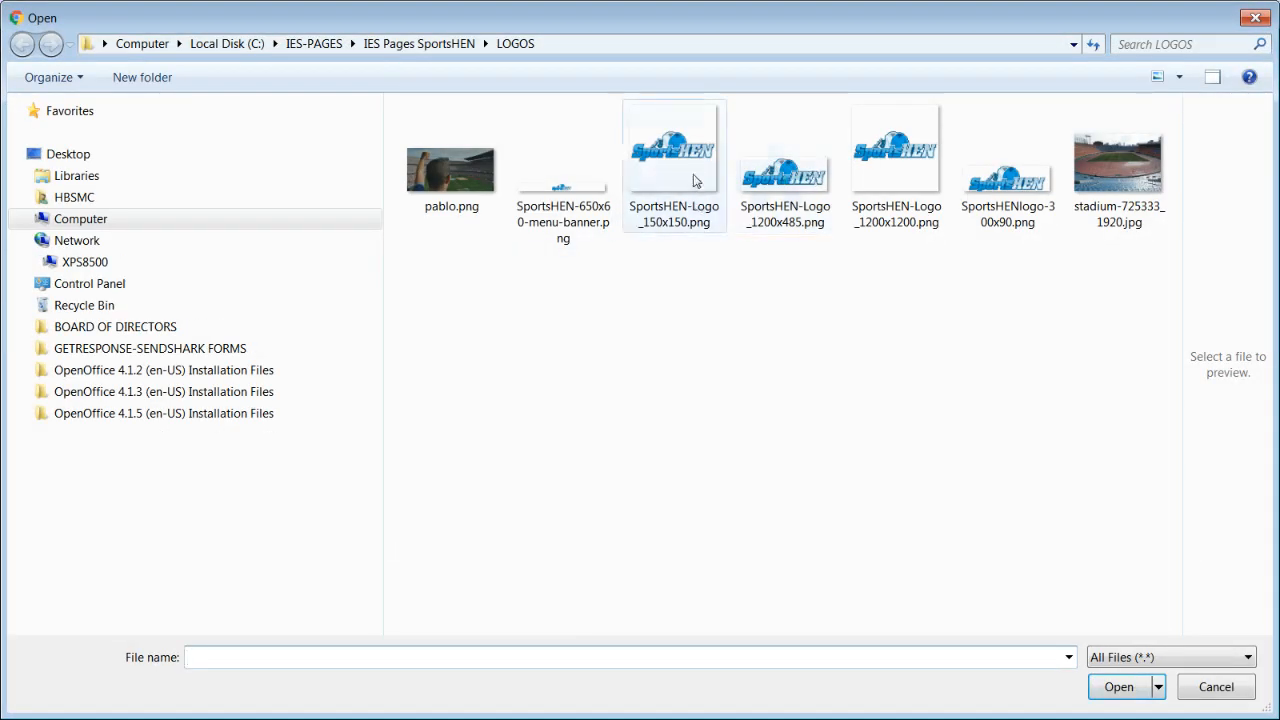
{"action": "left_click", "coordinate": [812, 181]}
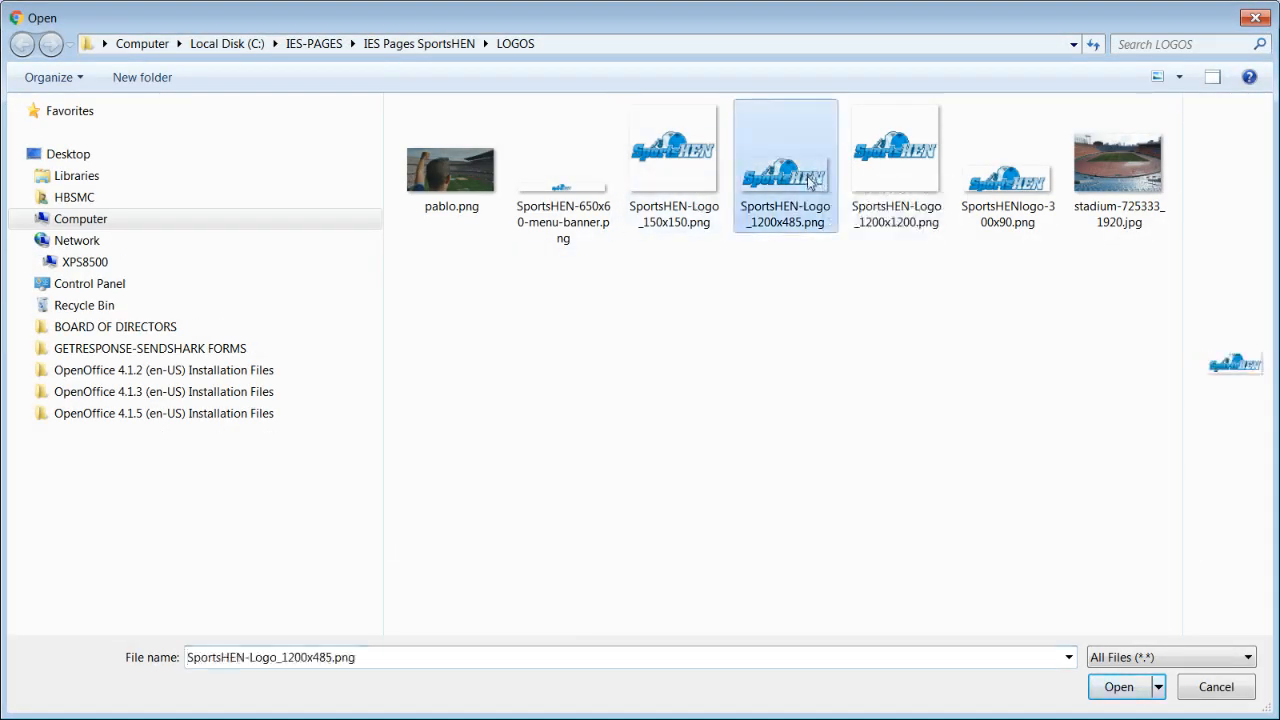
{"action": "left_click", "coordinate": [1119, 687]}
{"action": "scroll", "coordinate": [500, 557], "scroll_direction": "down", "scroll_amount": 3}
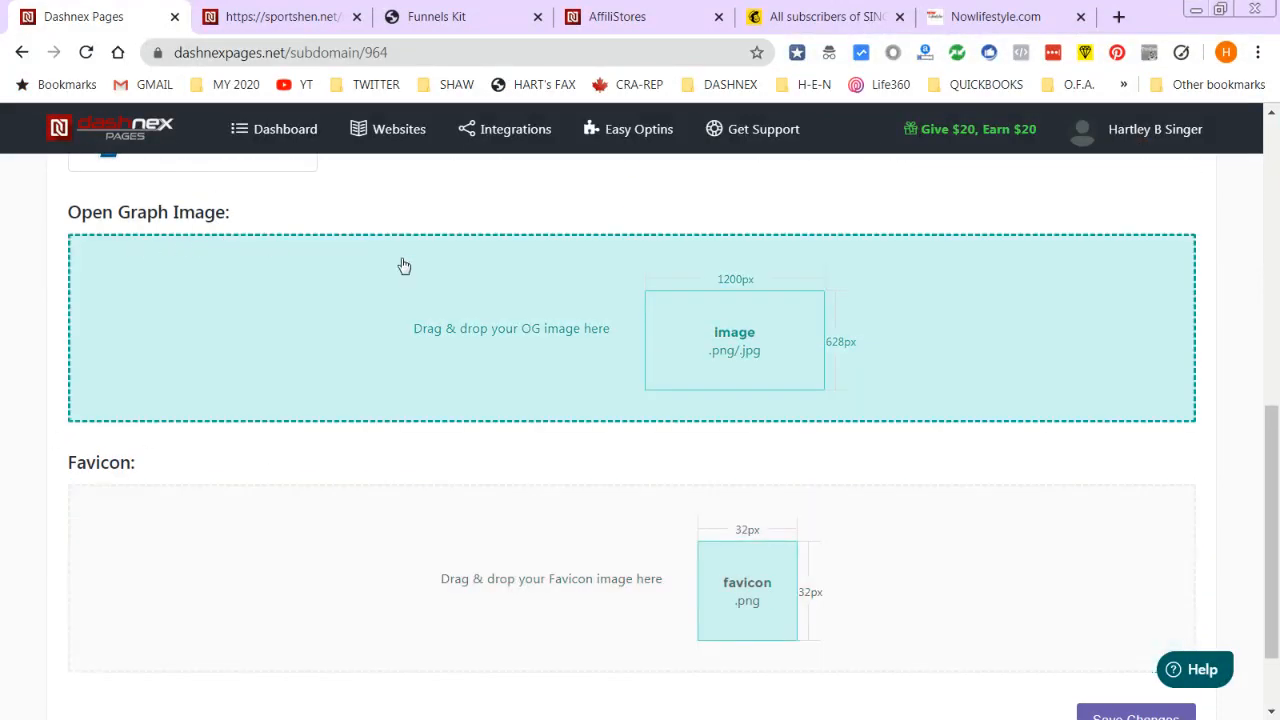
{"action": "left_click", "coordinate": [768, 310]}
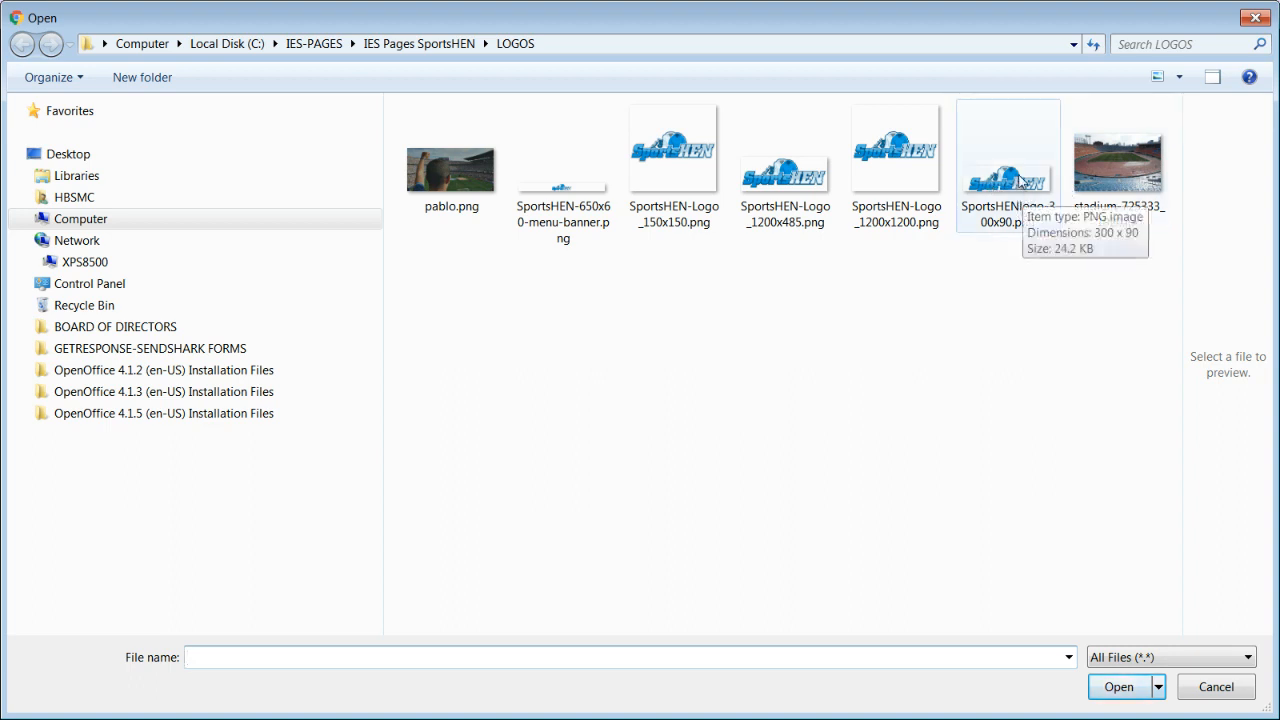
{"action": "left_click", "coordinate": [805, 175]}
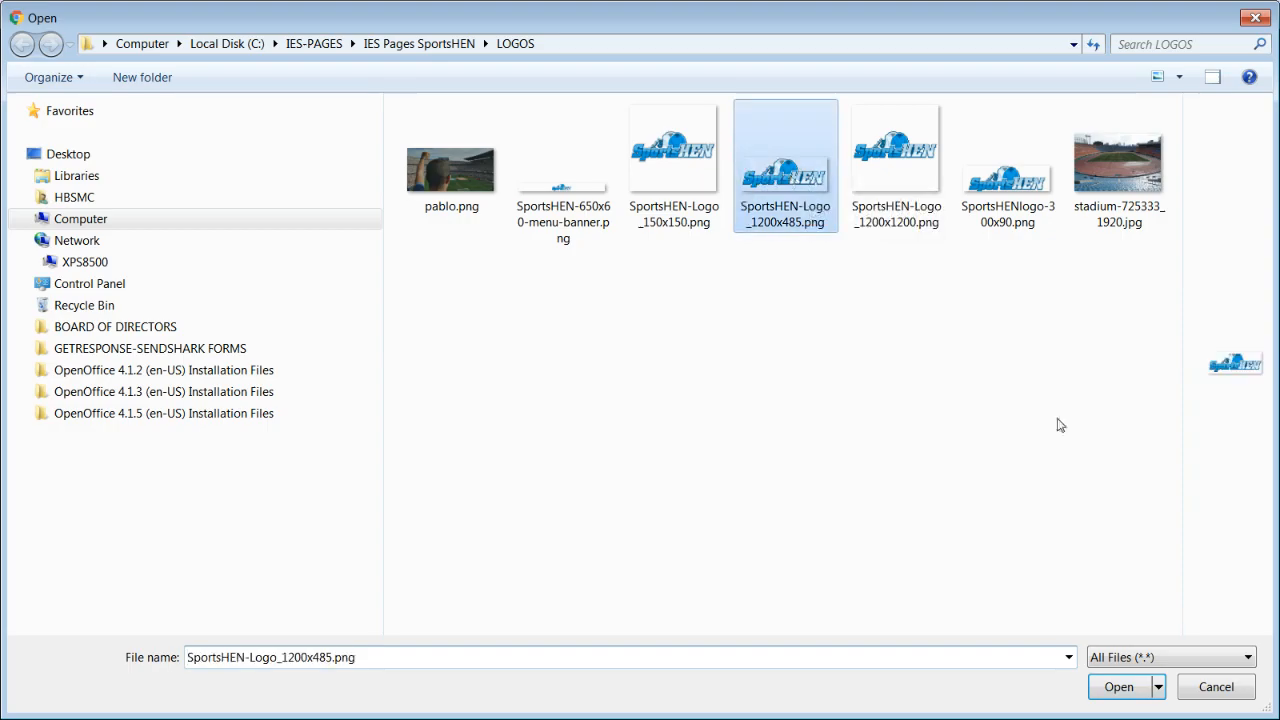
{"action": "left_click", "coordinate": [1119, 686]}
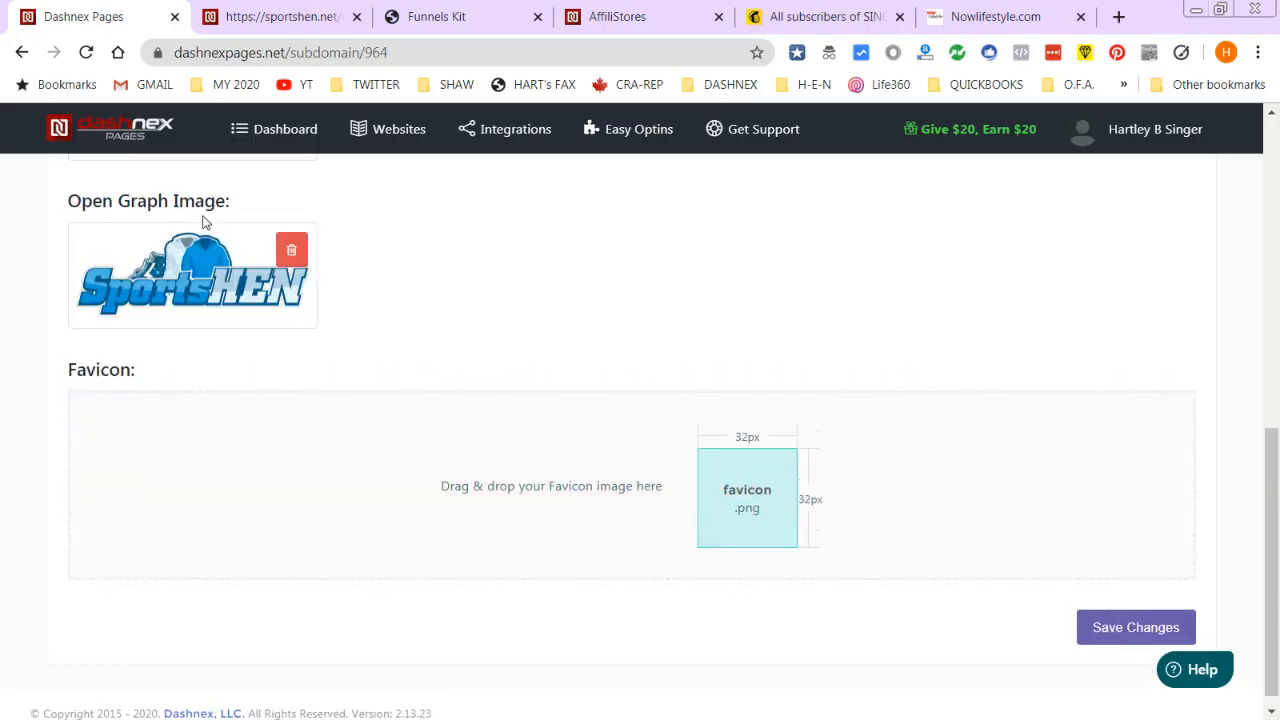
- Upload SportsHEN-Logo_150x150.png as the sub-domain's favicon
{"action": "left_click", "coordinate": [724, 511]}
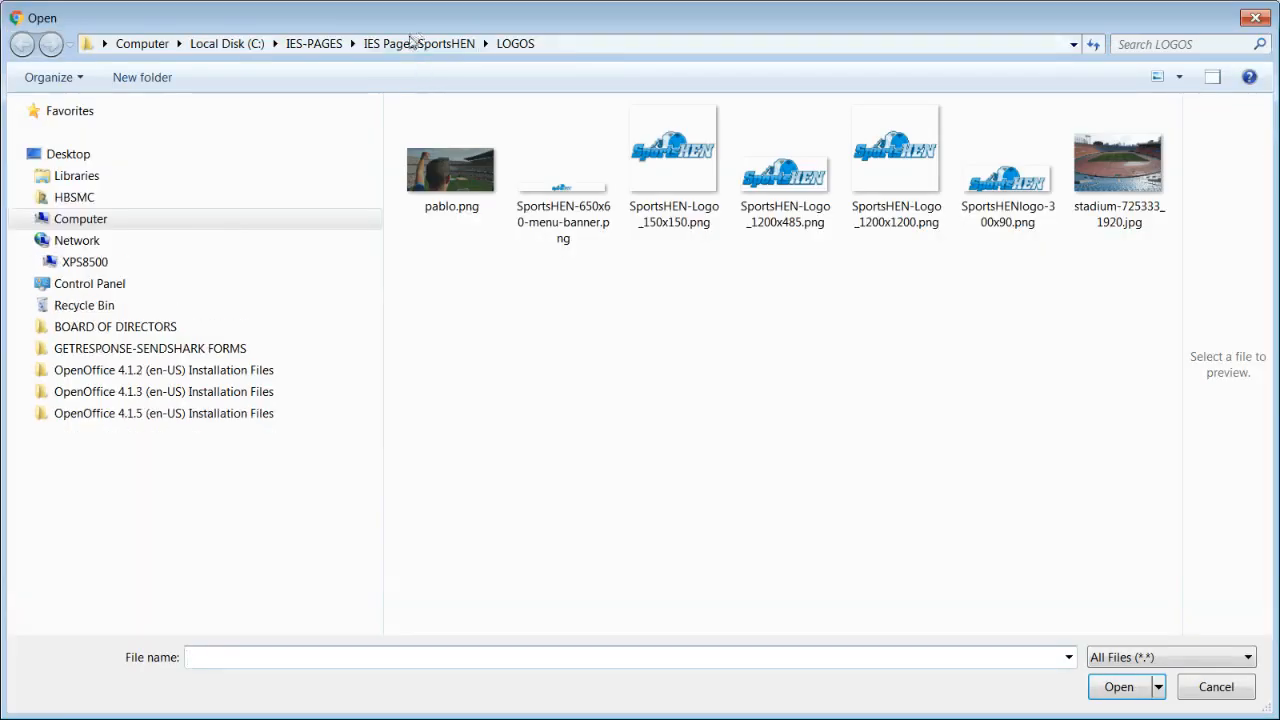
{"action": "left_click", "coordinate": [1255, 17]}
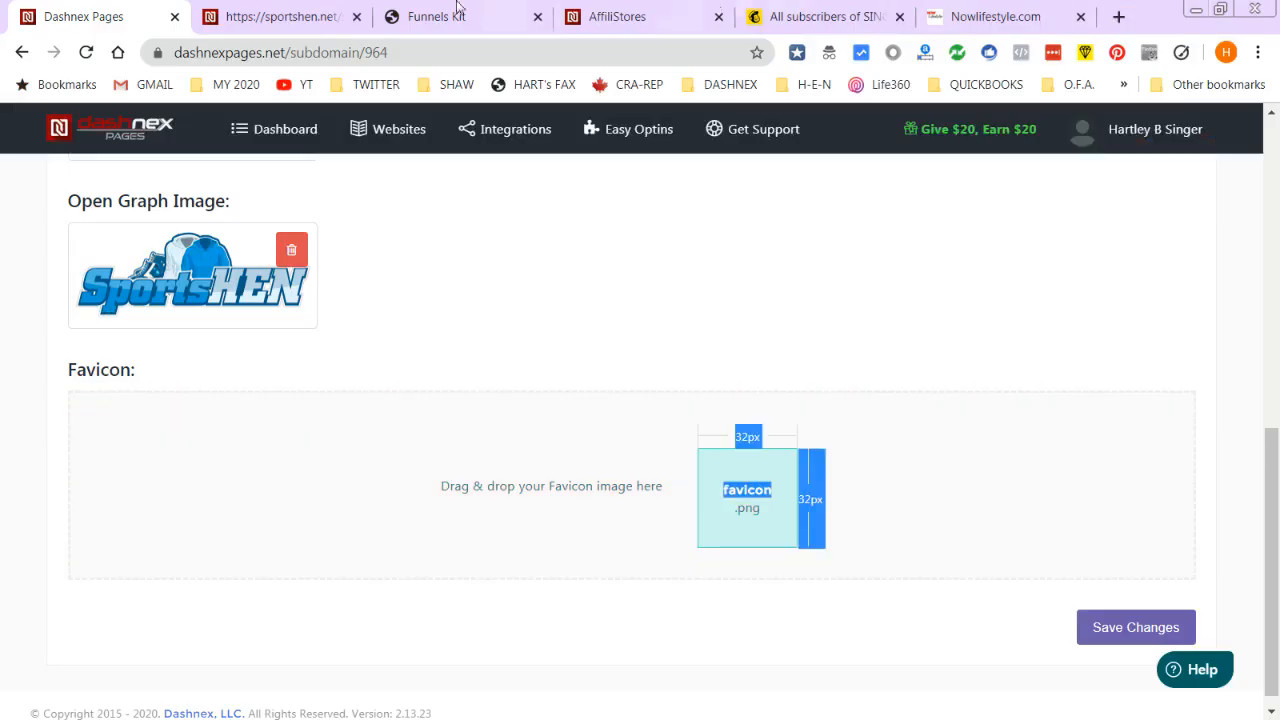
{"action": "left_click", "coordinate": [310, 20]}
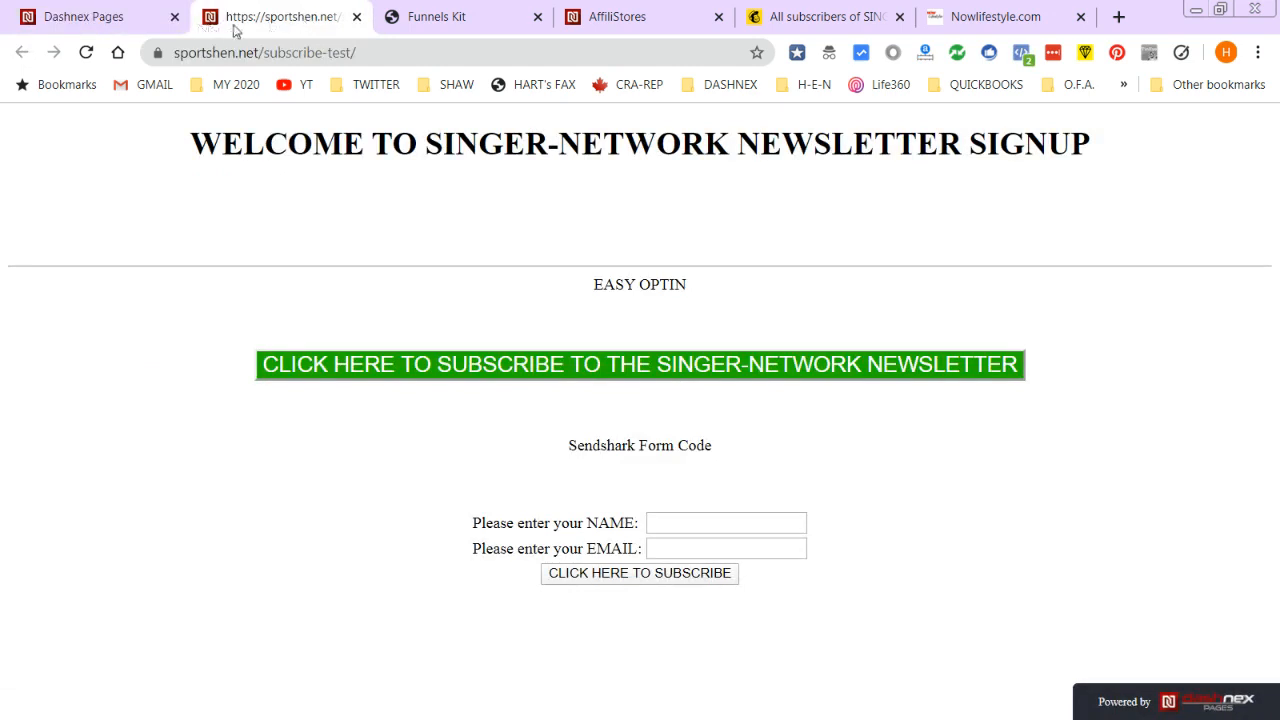
{"action": "left_click", "coordinate": [114, 17]}
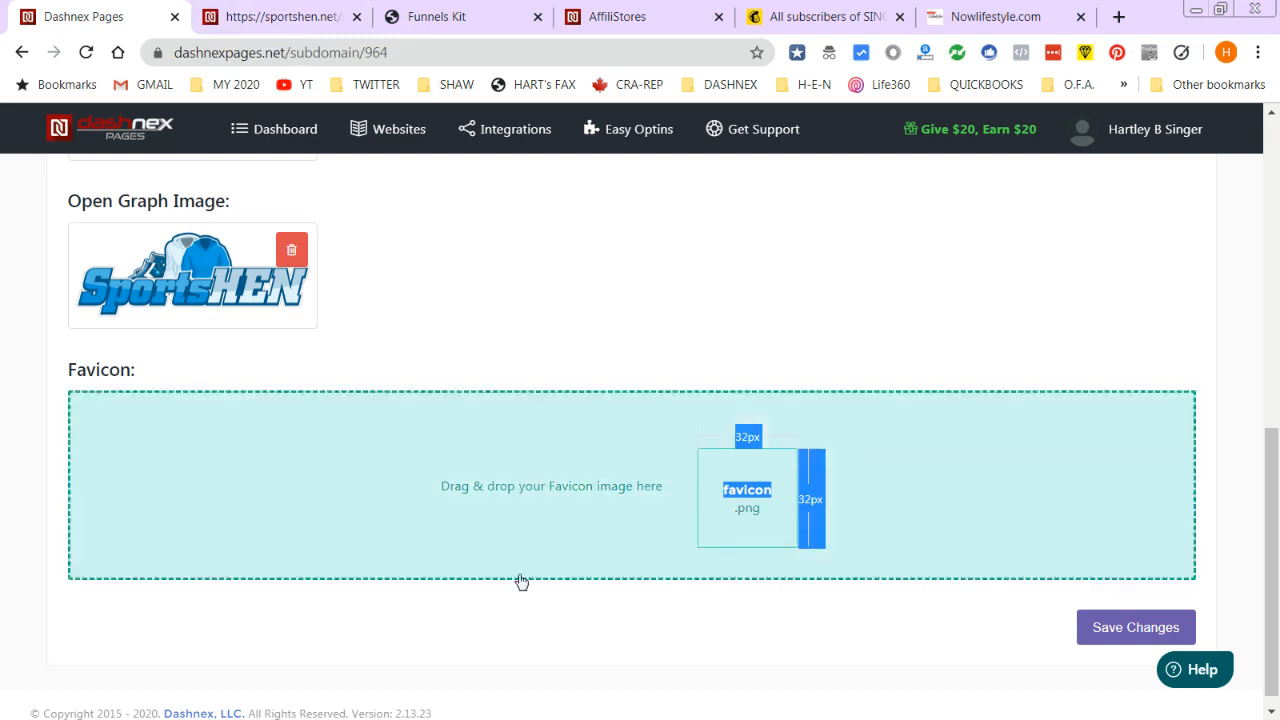
{"action": "left_click", "coordinate": [723, 514]}
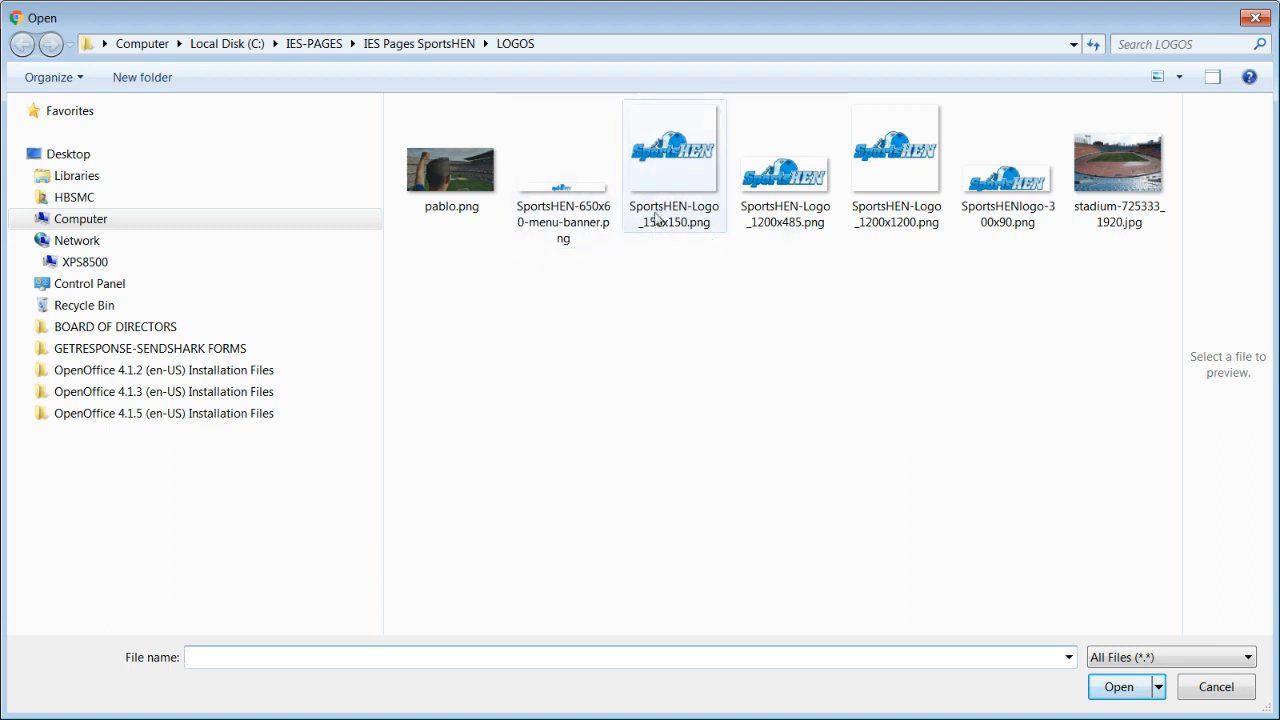
{"action": "left_click", "coordinate": [680, 195]}
{"action": "left_click", "coordinate": [1119, 687]}
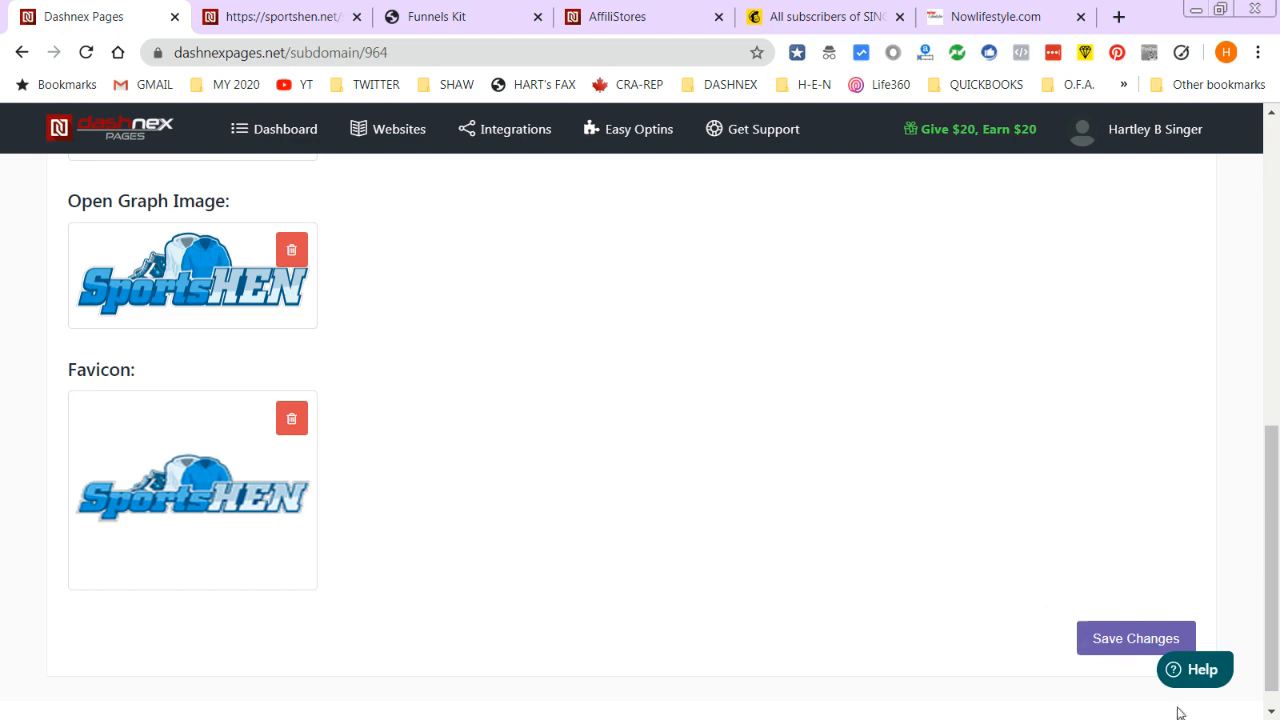
- Save the sub-domain's image changes and check the live sportshen.net signup page
{"action": "left_click", "coordinate": [1104, 636]}
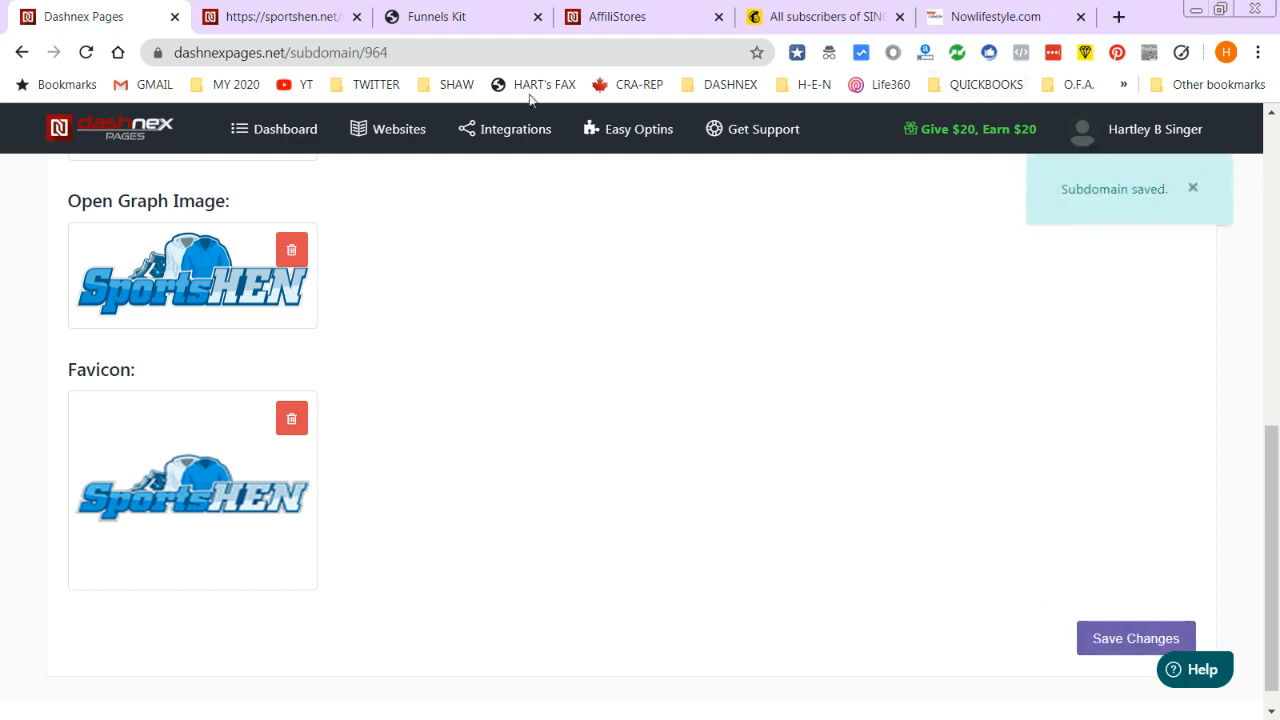
{"action": "left_click", "coordinate": [279, 22]}
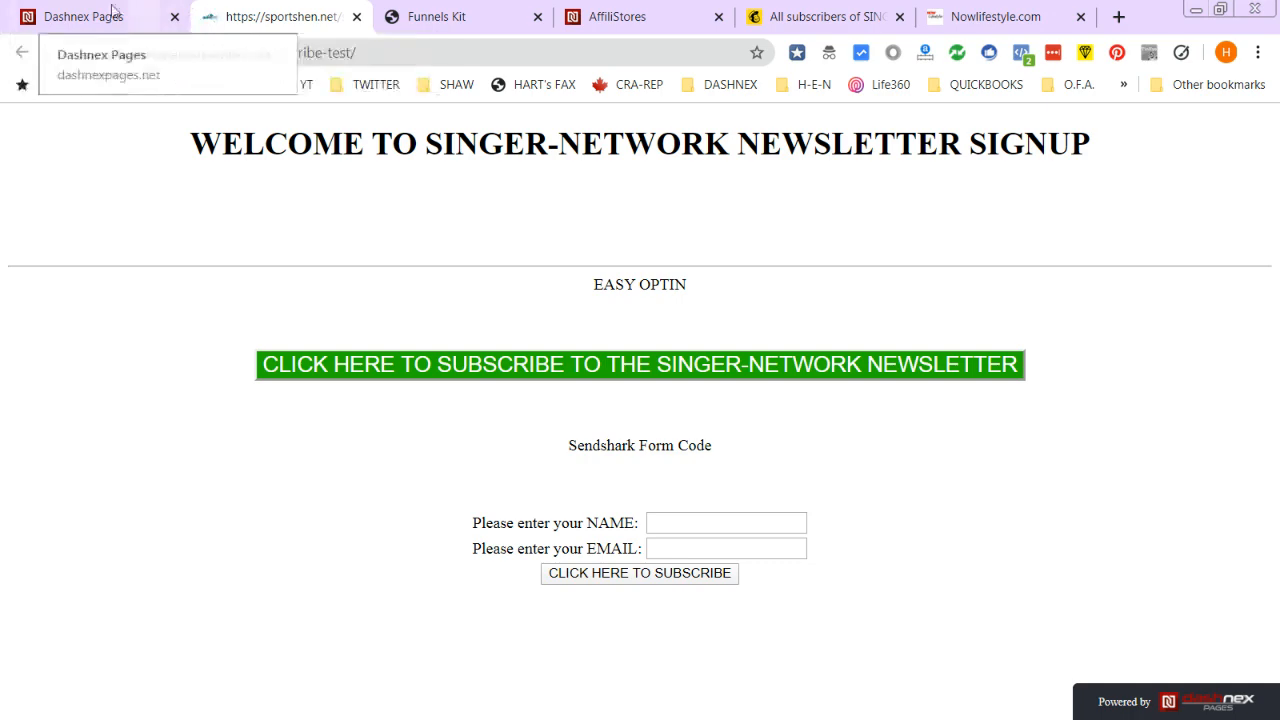
{"action": "left_click", "coordinate": [141, 24]}
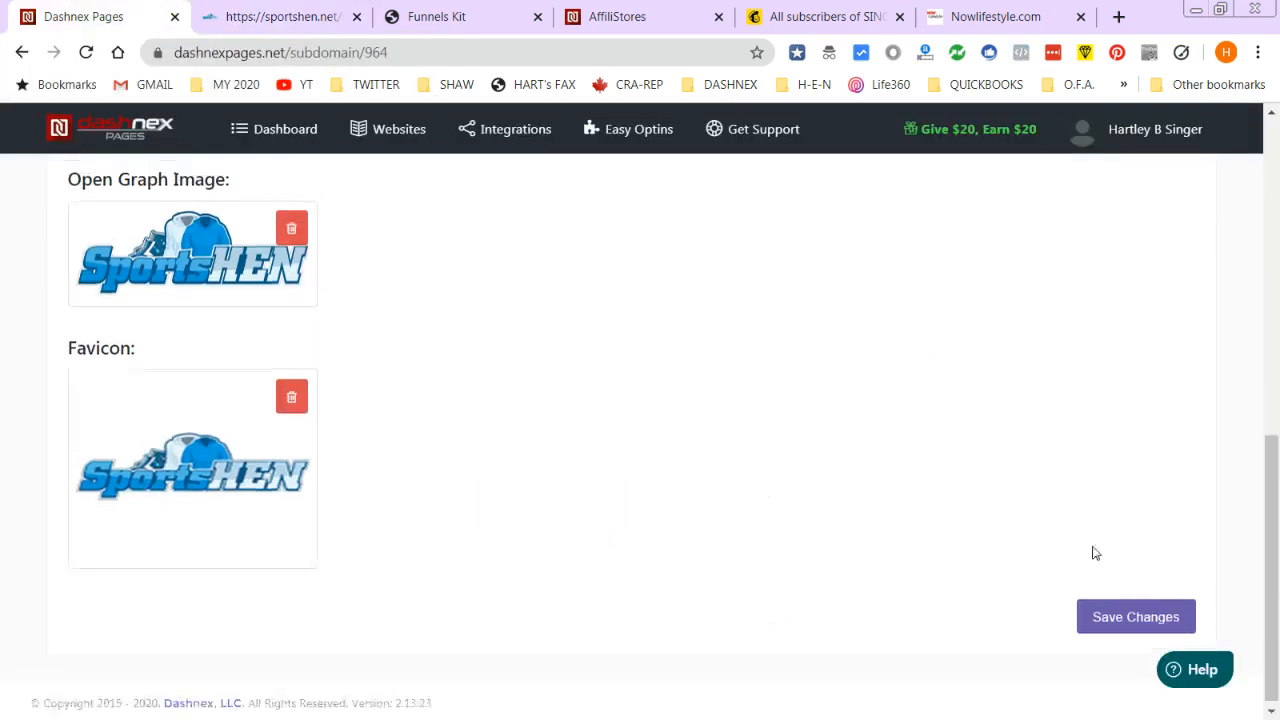
{"action": "scroll", "coordinate": [1276, 690], "scroll_direction": "up", "scroll_amount": 3}
{"action": "scroll", "coordinate": [493, 399], "scroll_direction": "up", "scroll_amount": 4}
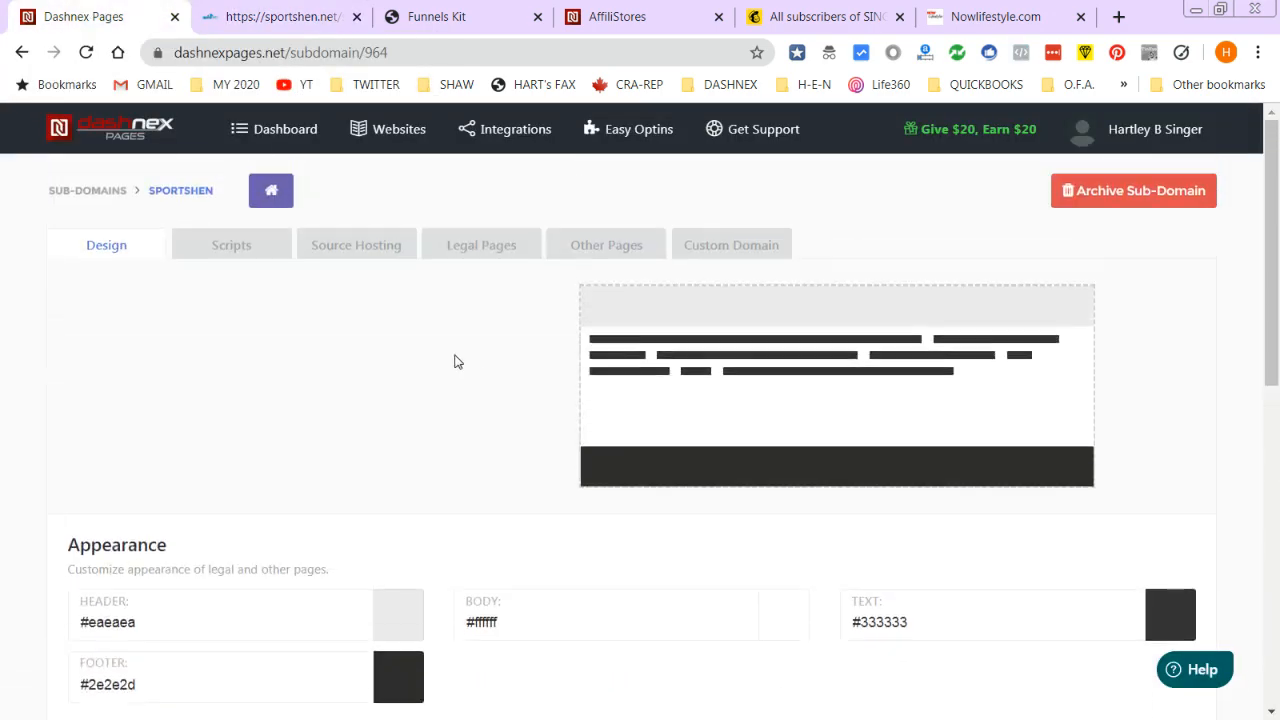
- Read the Facebook Pixel and Google Analytics code in the enlarged Header scripts box, then view Source Hosting
{"action": "left_click", "coordinate": [231, 247]}
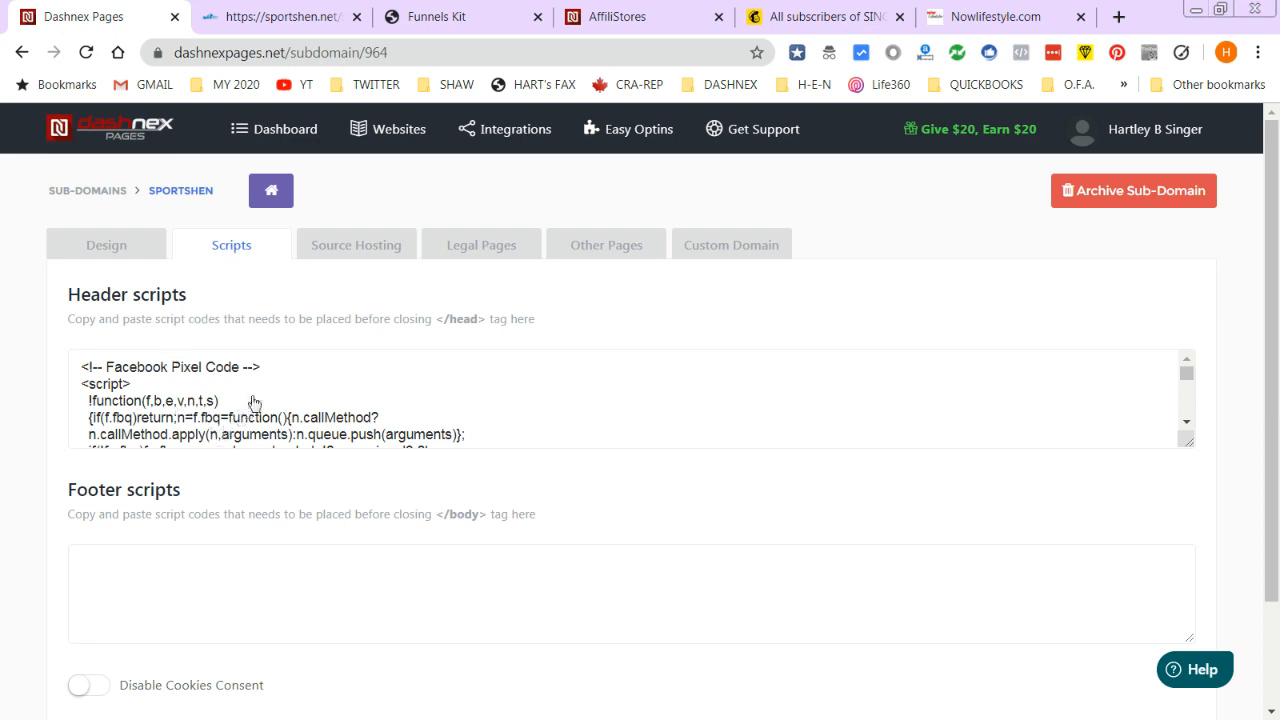
{"action": "left_click_drag", "start_coordinate": [1187, 439], "coordinate": [1190, 607]}
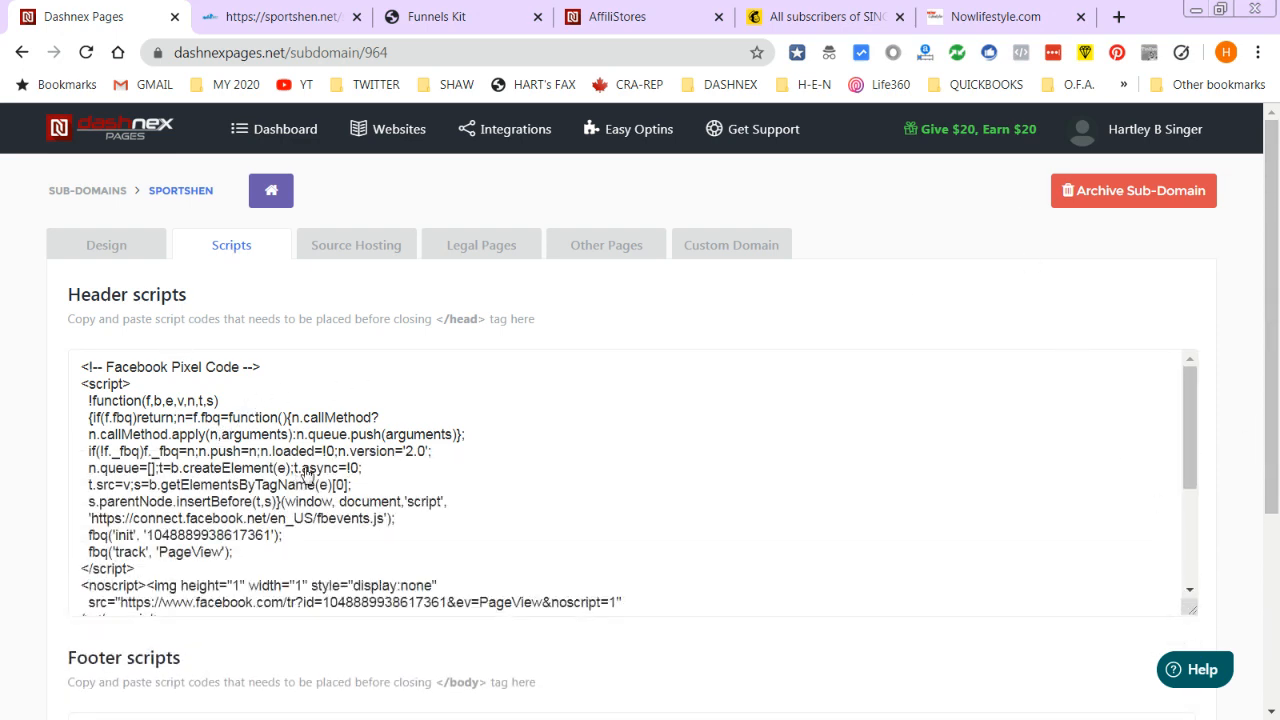
{"action": "scroll", "coordinate": [290, 465], "scroll_direction": "down", "scroll_amount": 1}
{"action": "scroll", "coordinate": [268, 425], "scroll_direction": "down", "scroll_amount": 3}
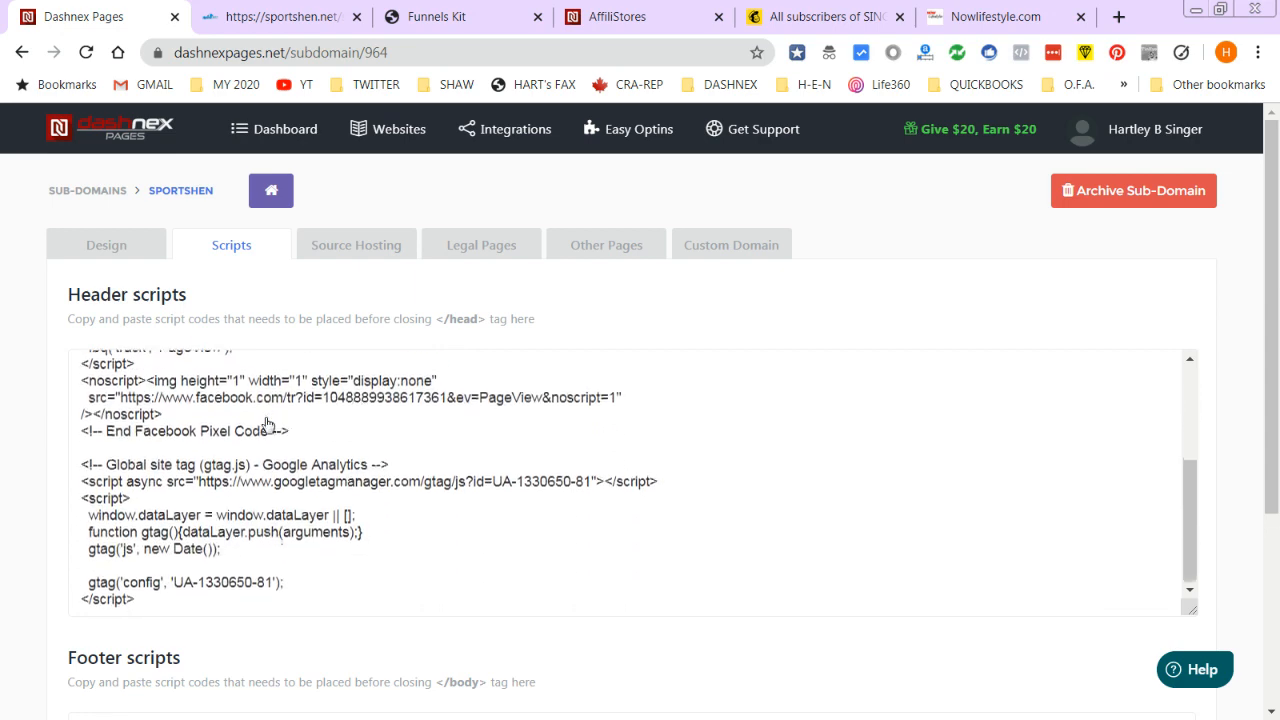
{"action": "scroll", "coordinate": [293, 505], "scroll_direction": "down", "scroll_amount": 2}
{"action": "scroll", "coordinate": [494, 552], "scroll_direction": "up", "scroll_amount": 2}
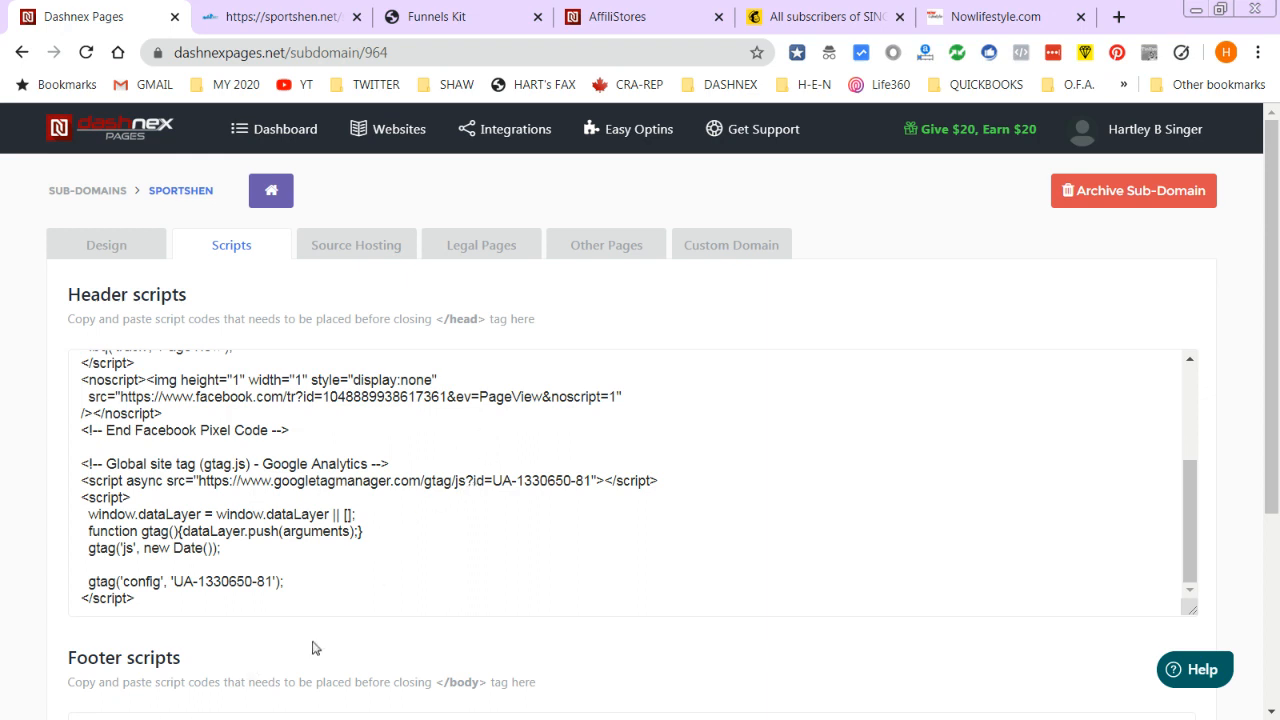
{"action": "left_click", "coordinate": [1190, 520]}
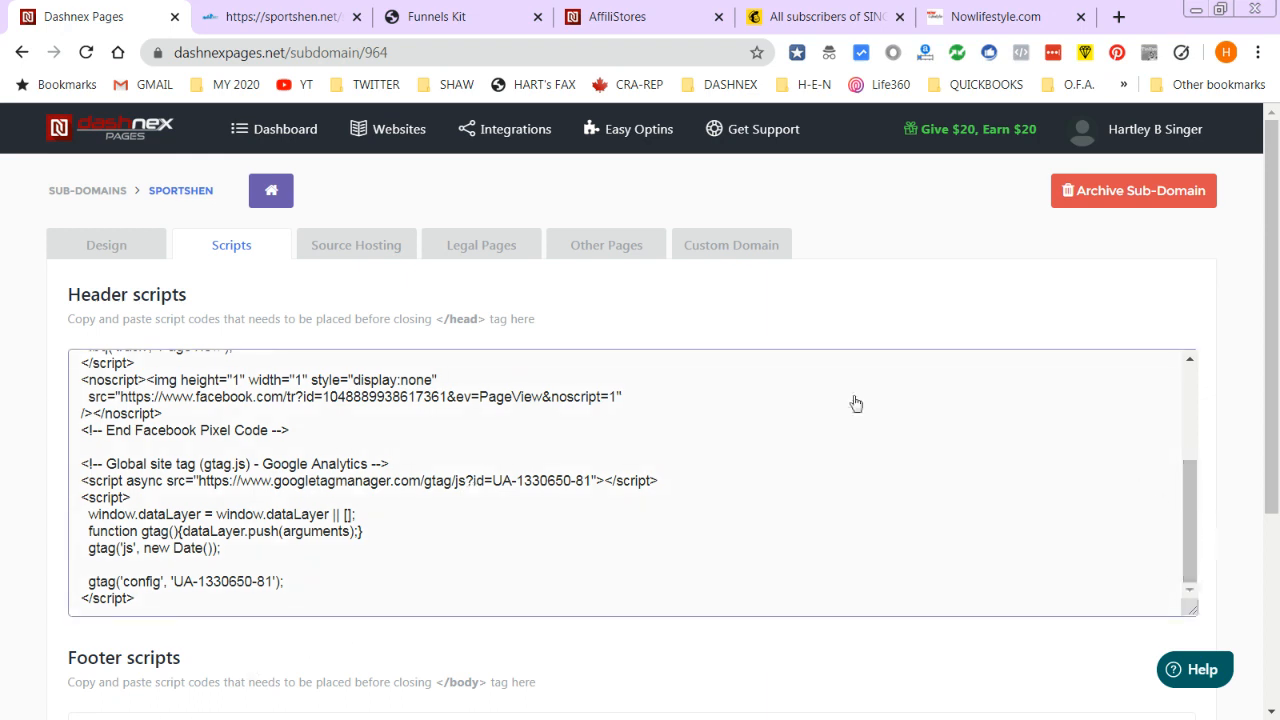
{"action": "scroll", "coordinate": [666, 443], "scroll_direction": "down", "scroll_amount": 2}
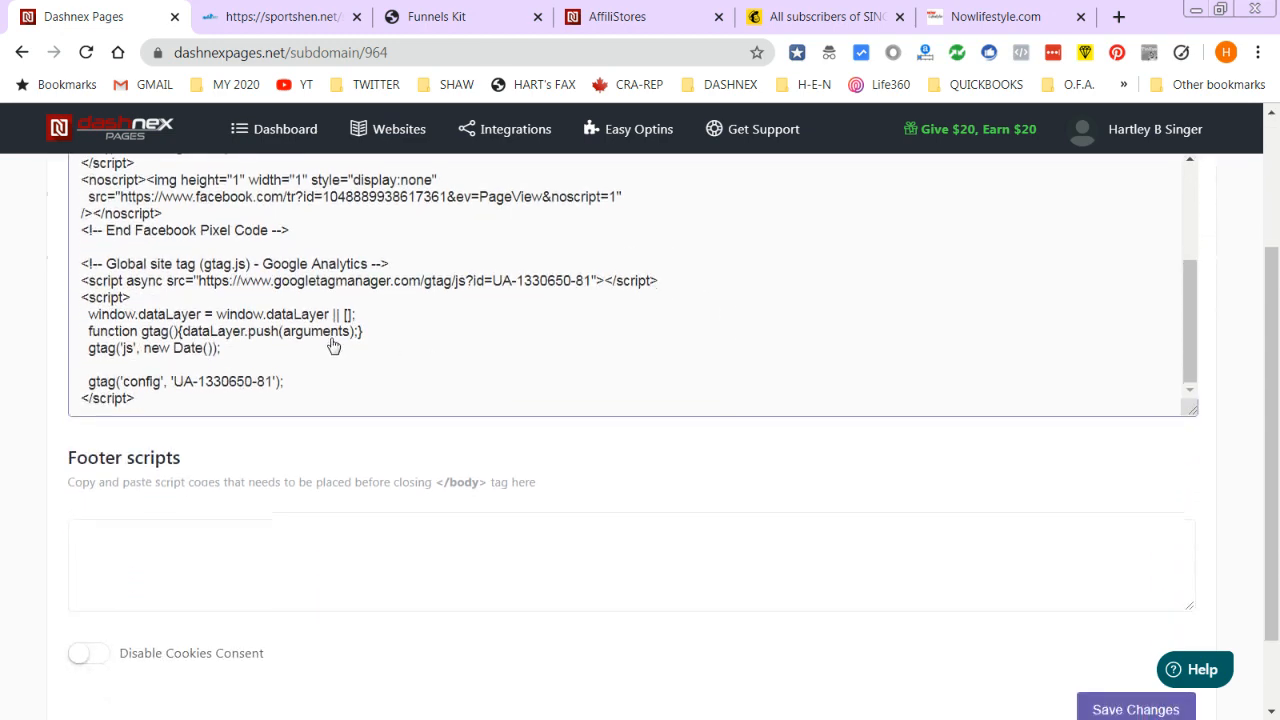
{"action": "scroll", "coordinate": [347, 336], "scroll_direction": "up", "scroll_amount": 2}
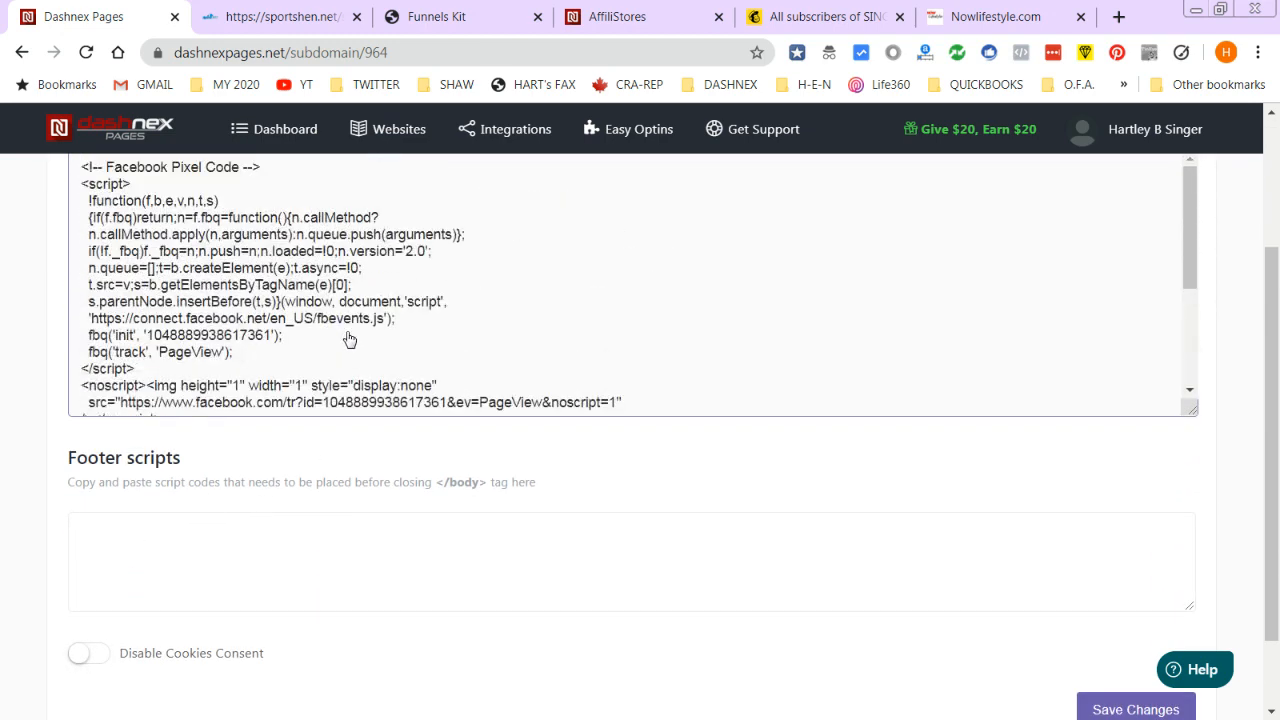
{"action": "scroll", "coordinate": [185, 557], "scroll_direction": "up", "scroll_amount": 2}
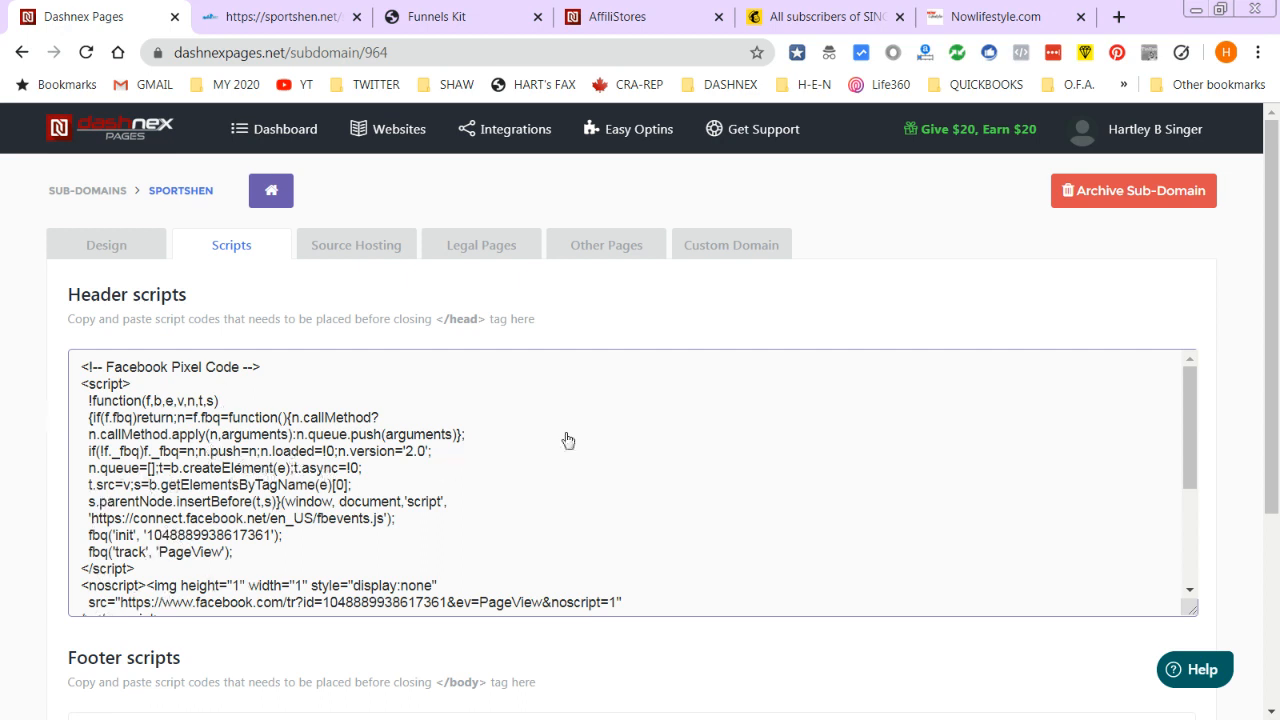
{"action": "left_click", "coordinate": [340, 245]}
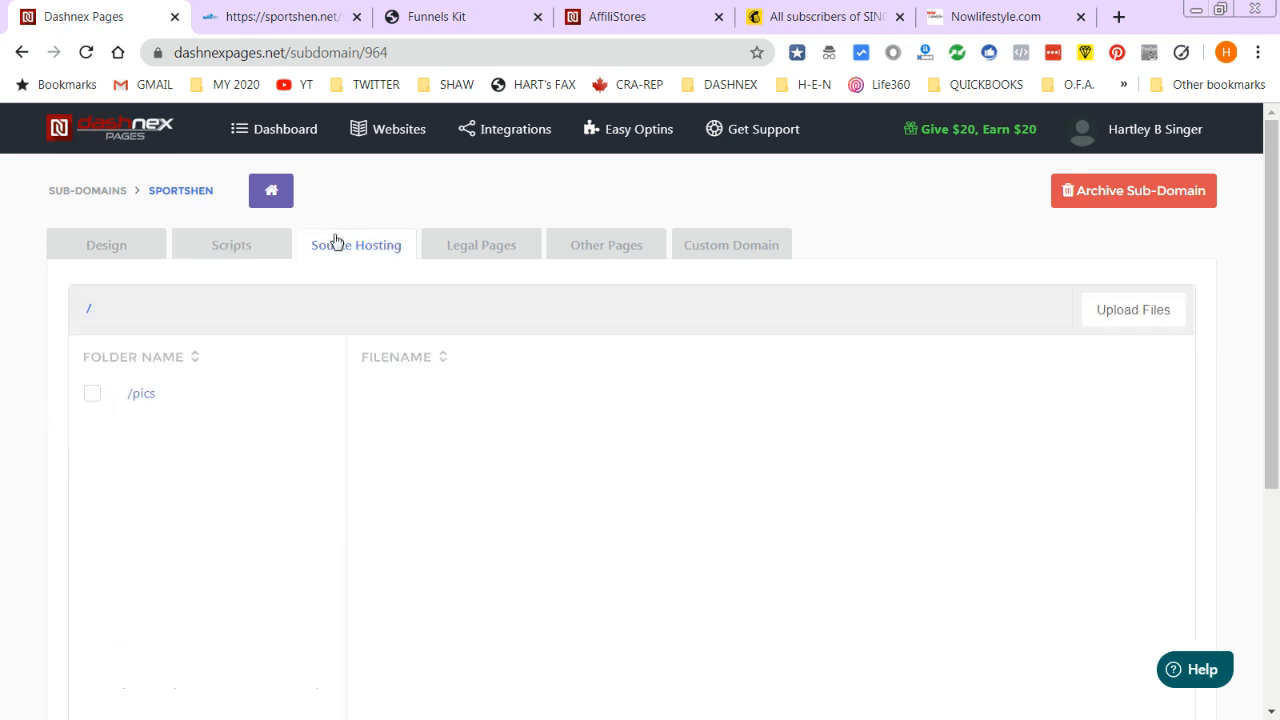
- Copy the hosted sportsHEN-logo1.png link from /pics and load it in another tab to verify it
{"action": "left_click", "coordinate": [139, 396]}
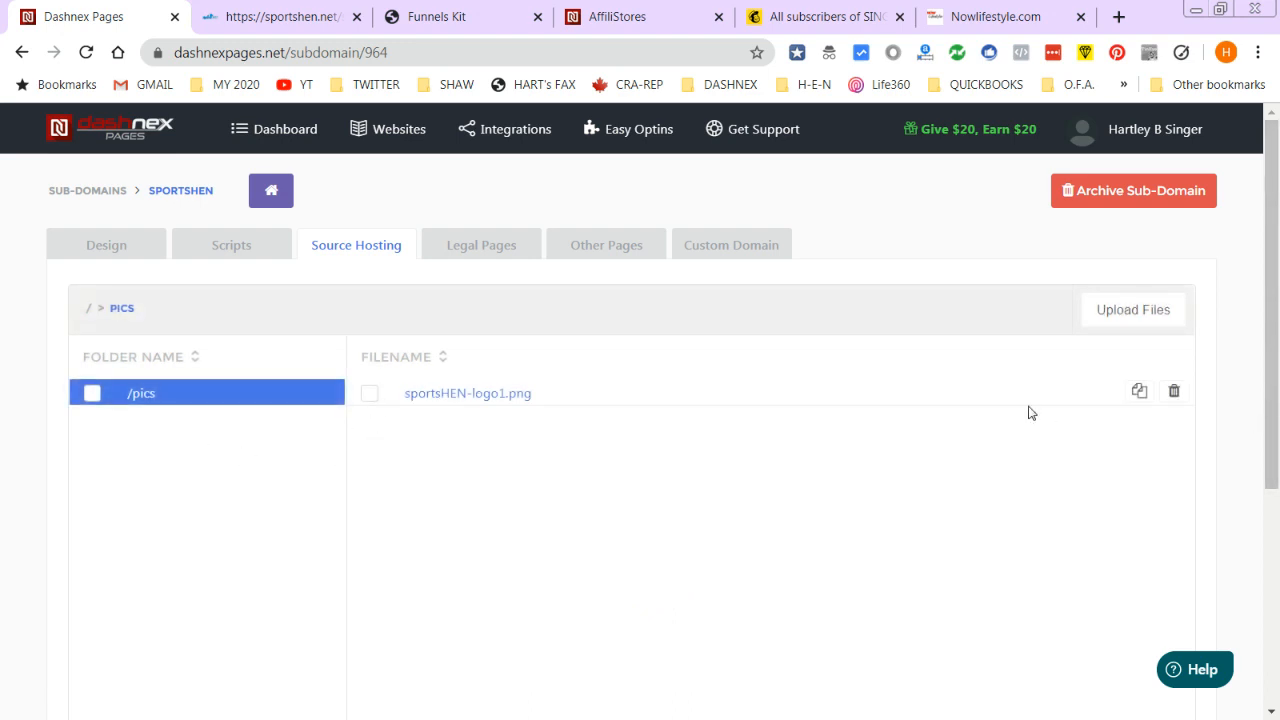
{"action": "left_click", "coordinate": [1141, 392]}
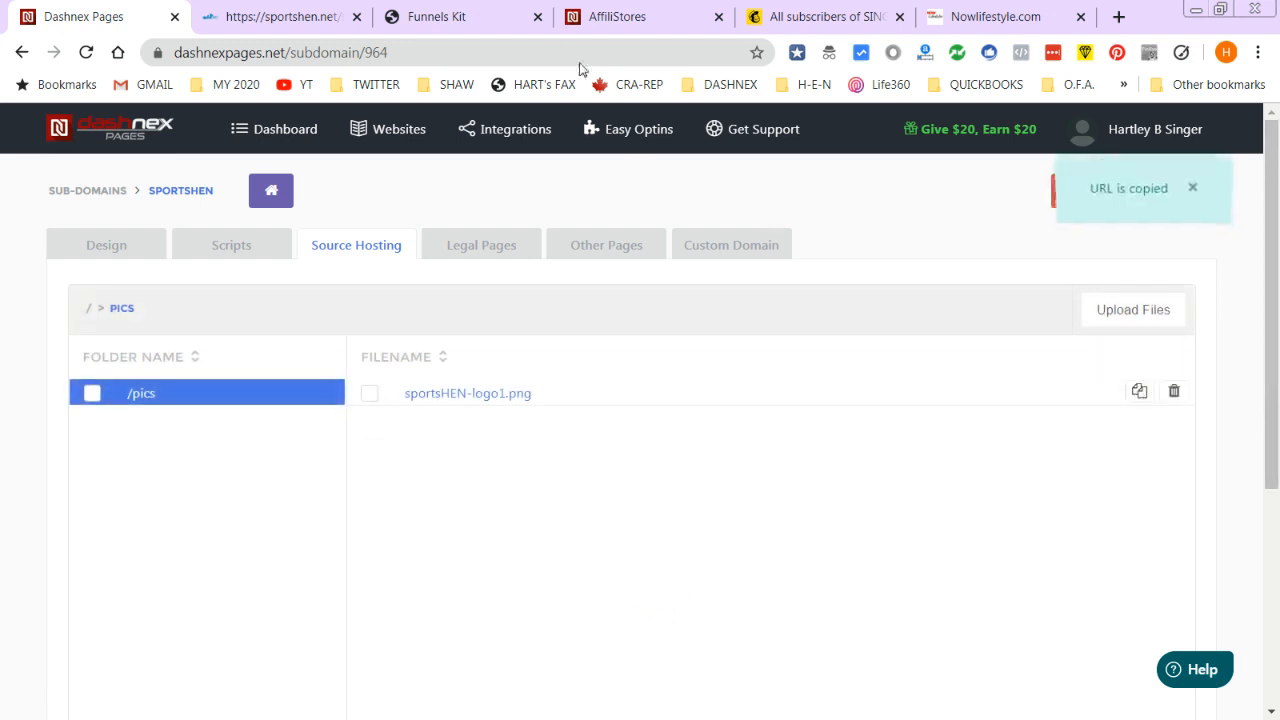
{"action": "left_click", "coordinate": [445, 17]}
{"action": "left_click", "coordinate": [362, 52]}
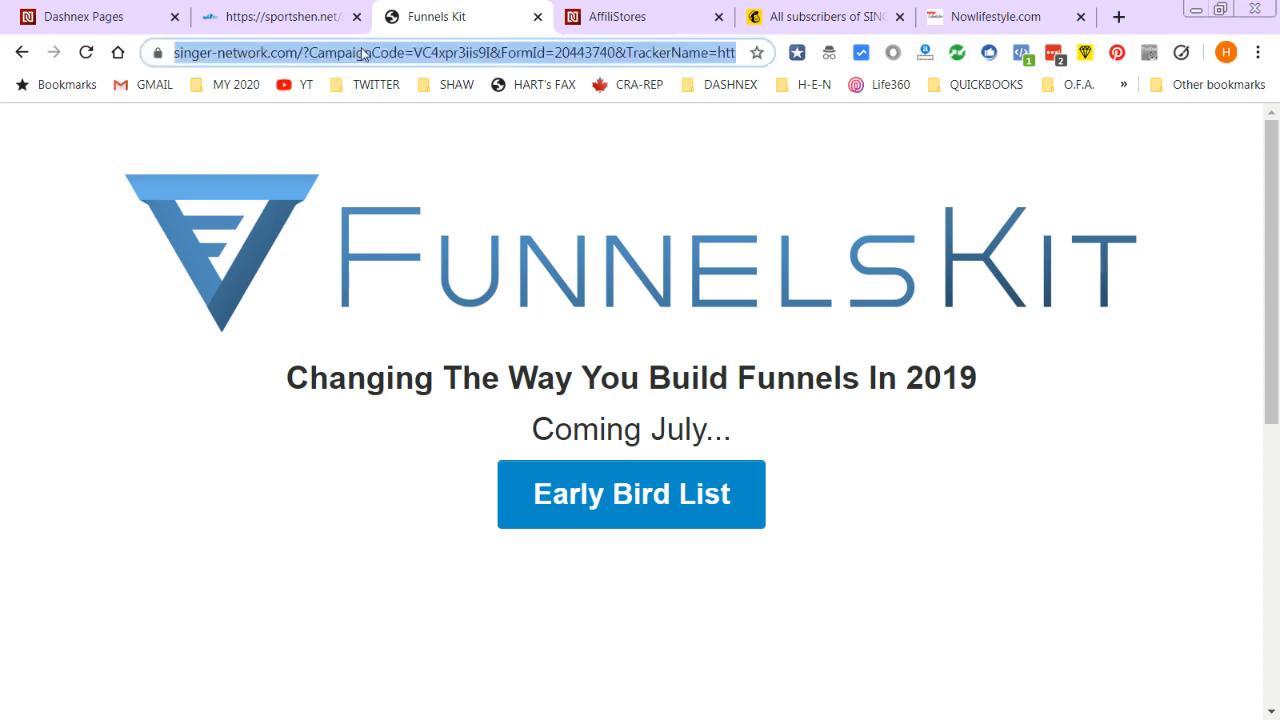
{"action": "key", "text": "ctrl+v"}
{"action": "key", "text": "Return"}
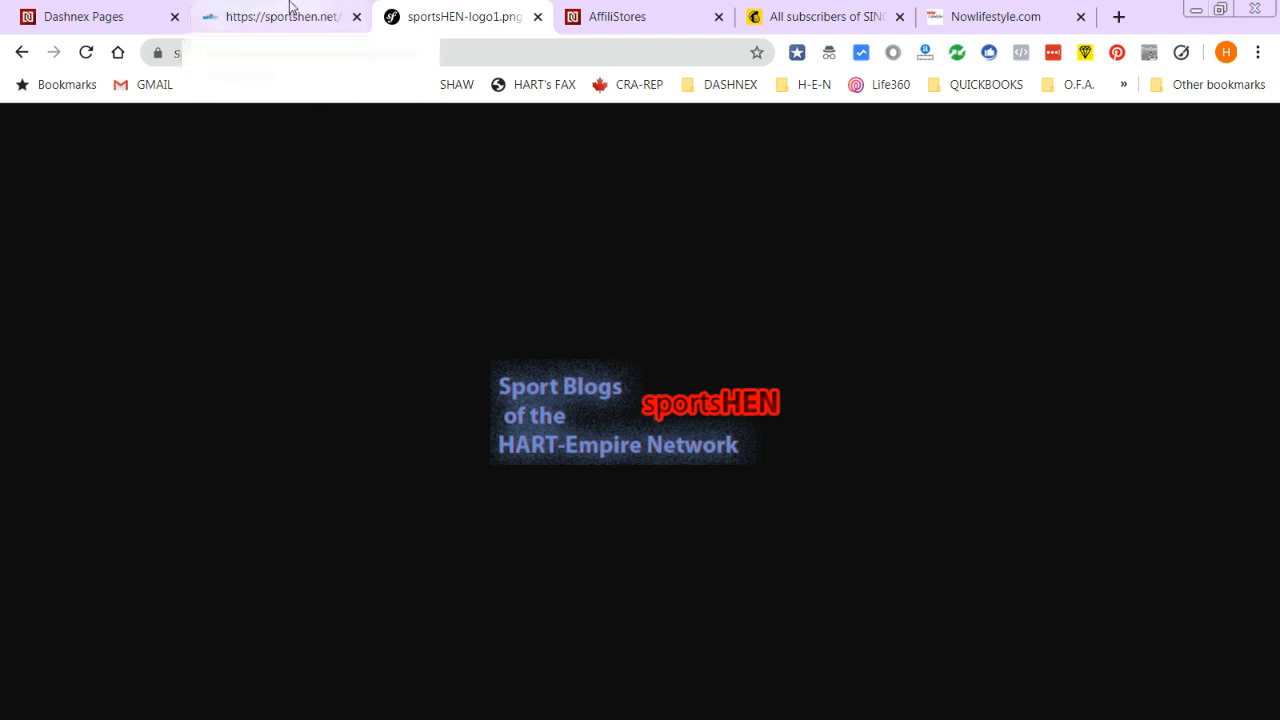
{"action": "left_click", "coordinate": [256, 10]}
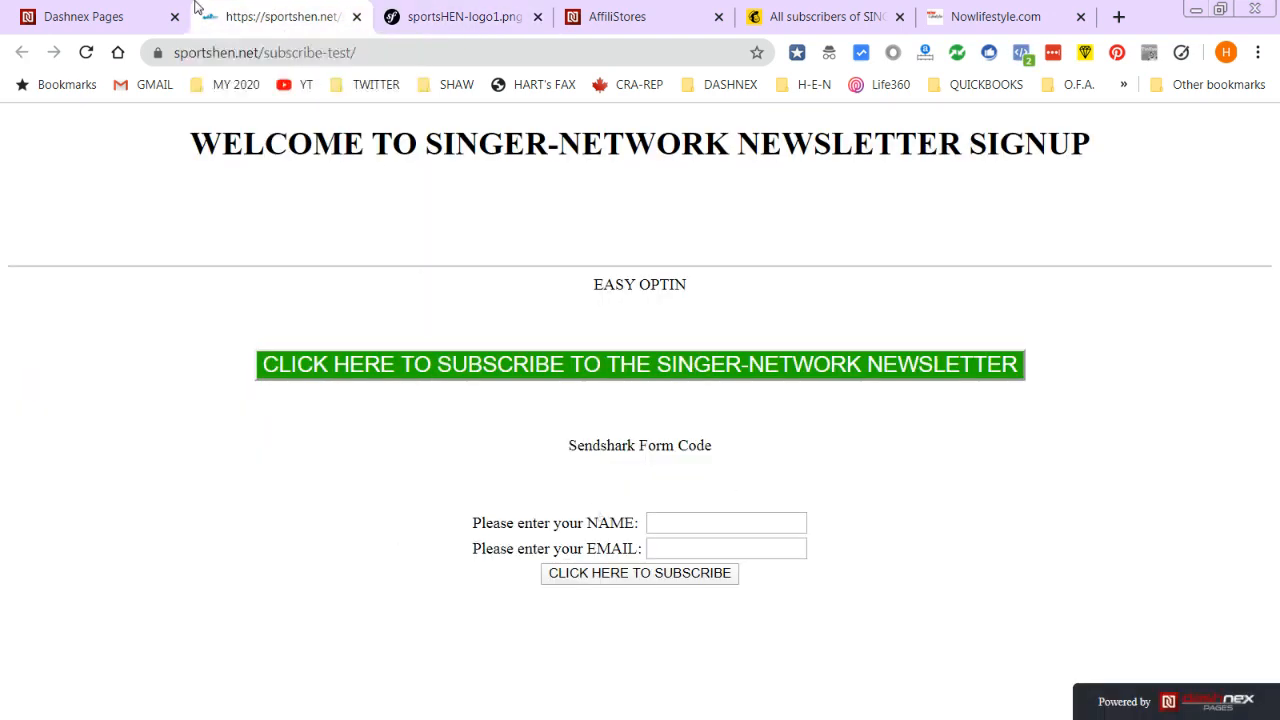
{"action": "left_click", "coordinate": [160, 22]}
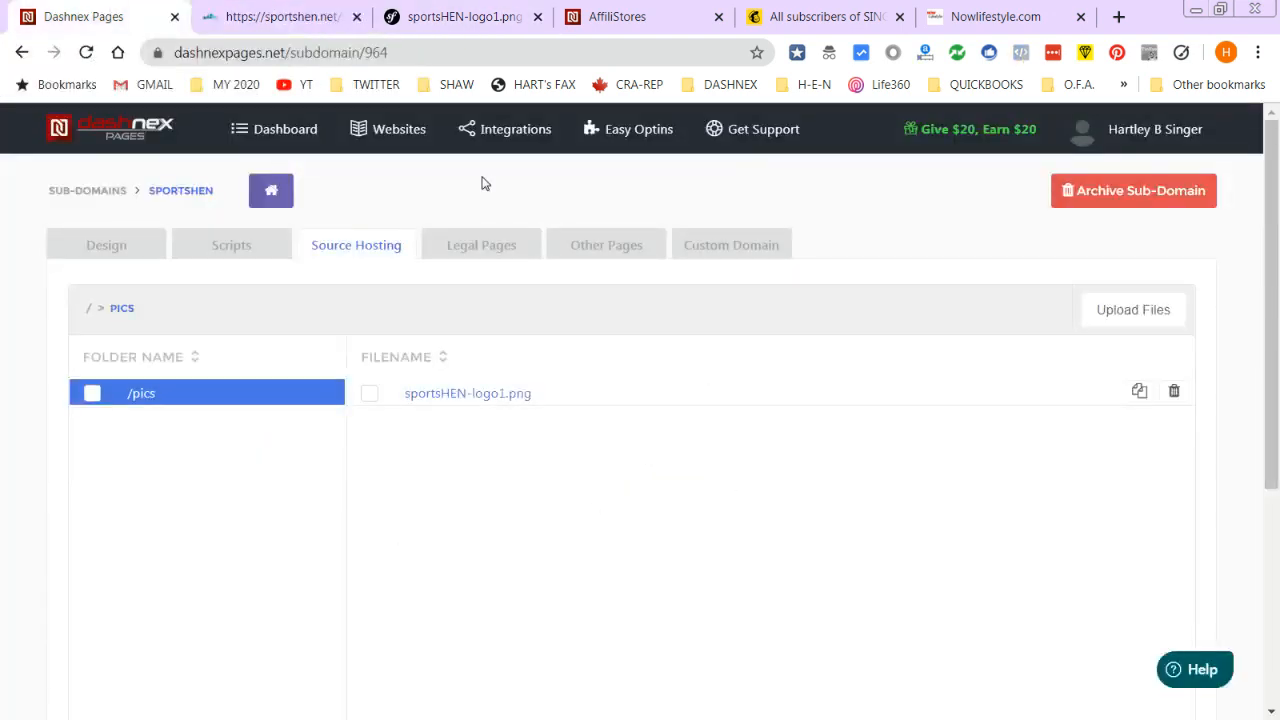
- Upload the seven LOGOS images, pablo.png through stadium-725333_1920.jpg, into the /pics folder
{"action": "left_click", "coordinate": [1133, 311]}
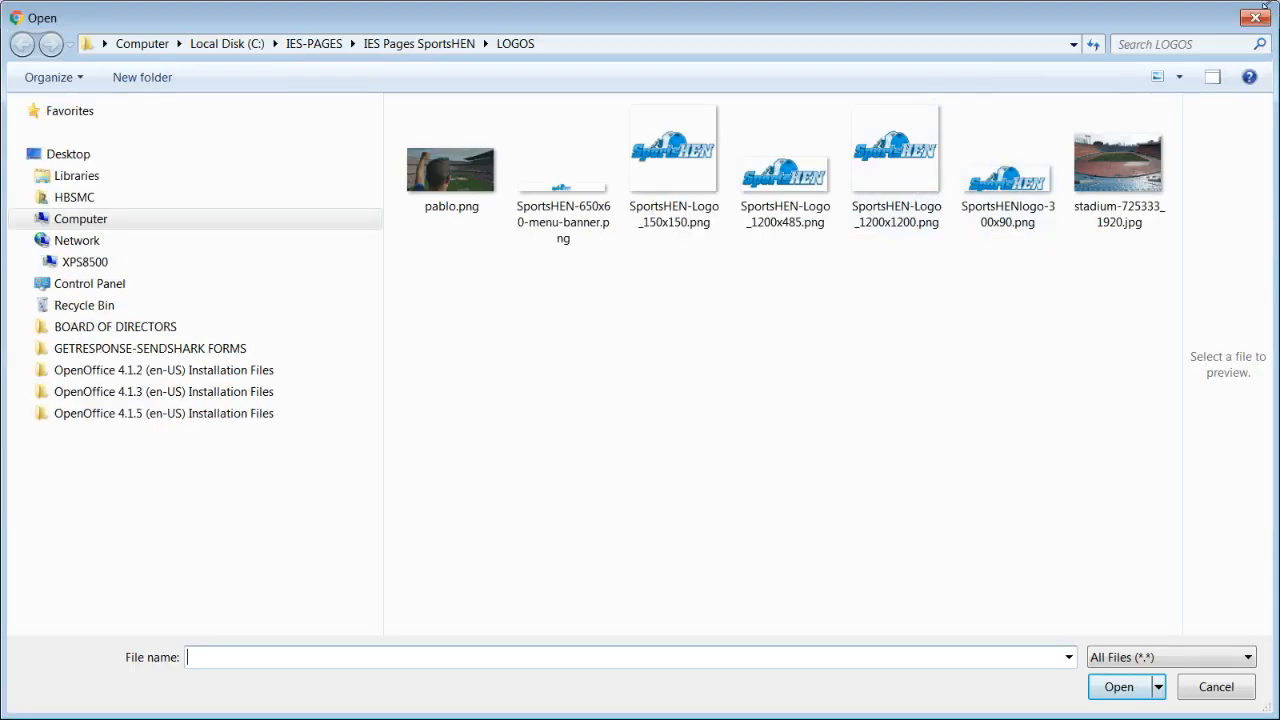
{"action": "left_click_drag", "start_coordinate": [1267, 5], "coordinate": [848, 68]}
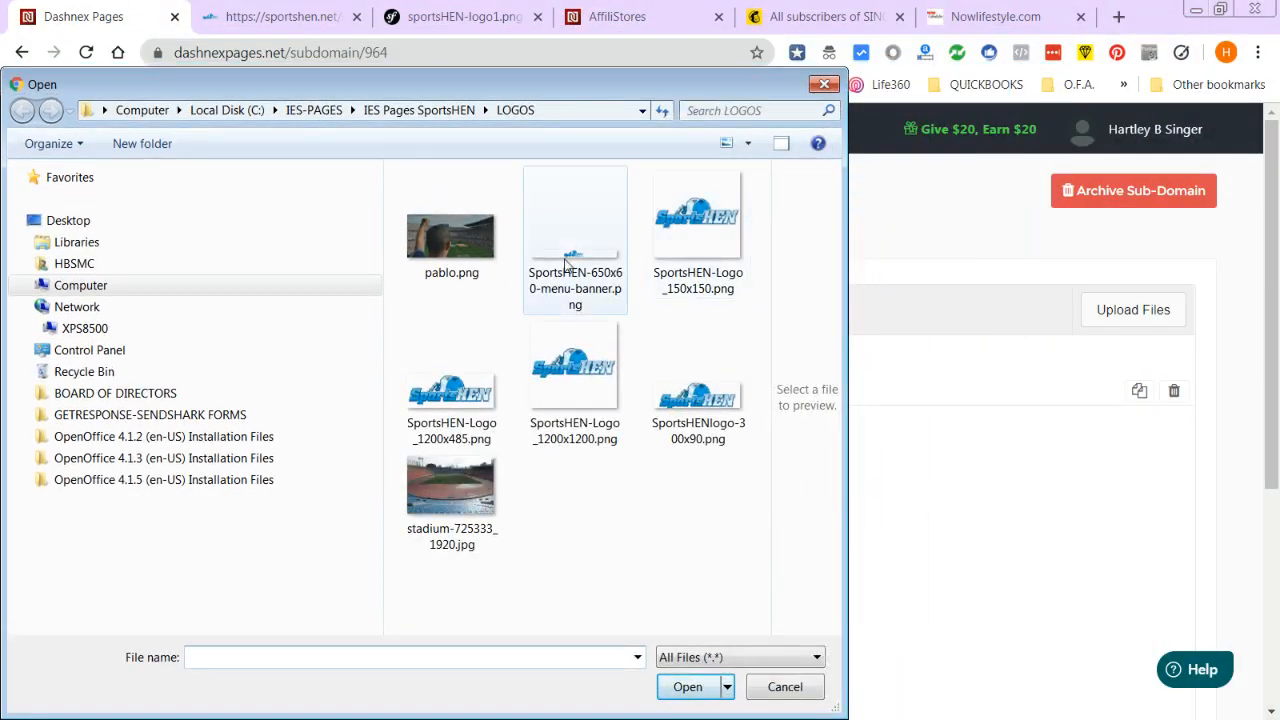
{"action": "left_click", "coordinate": [452, 254]}
{"action": "left_click", "coordinate": [461, 492], "text": "shift"}
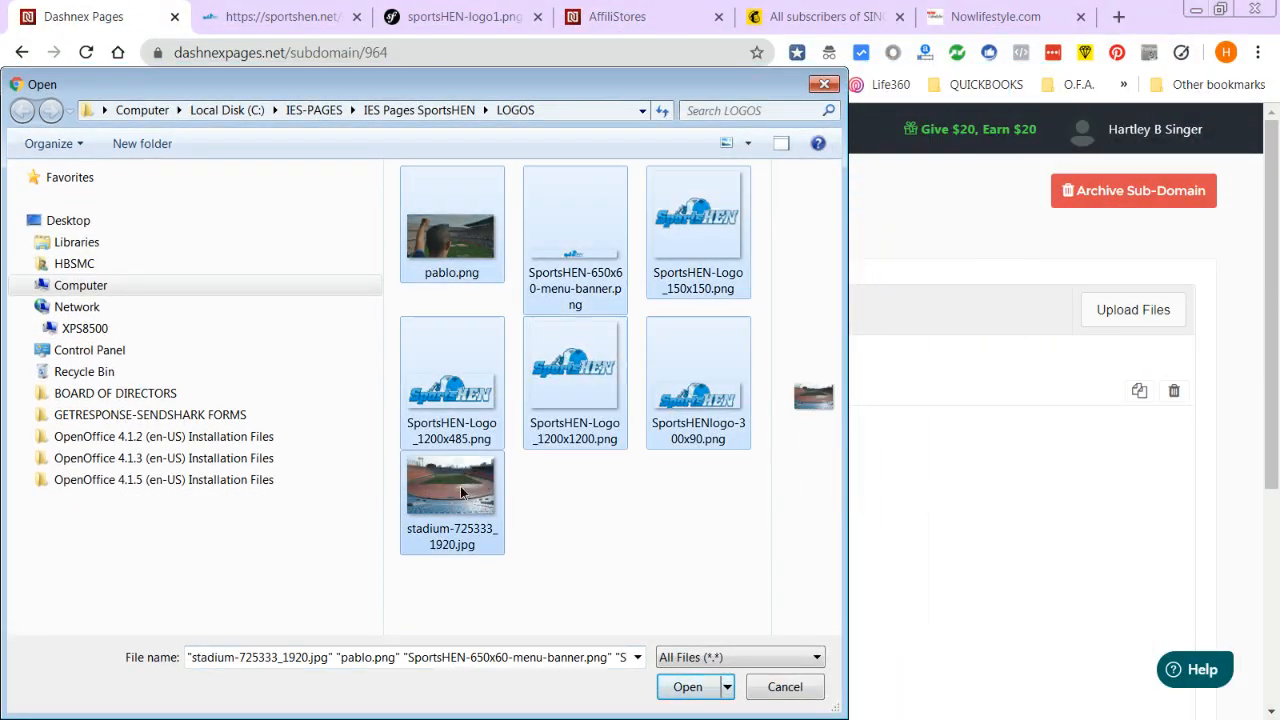
{"action": "left_click_drag", "start_coordinate": [498, 552], "coordinate": [933, 541]}
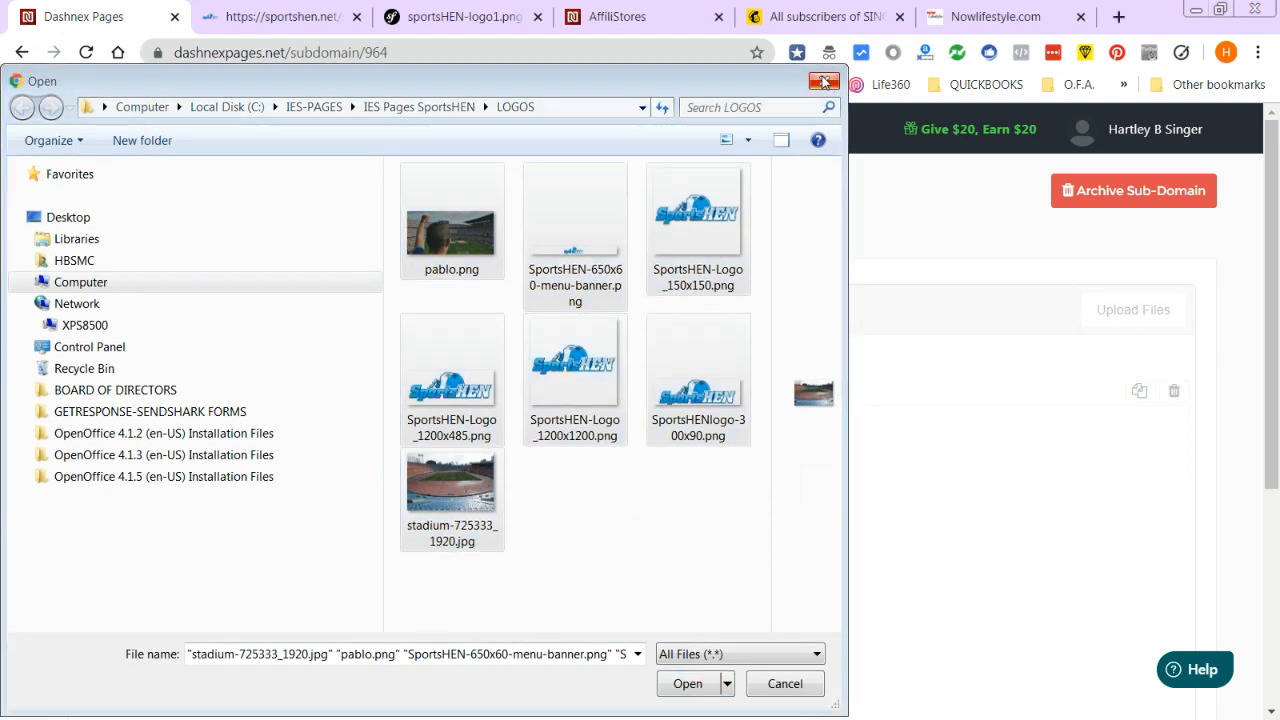
{"action": "left_click", "coordinate": [824, 81]}
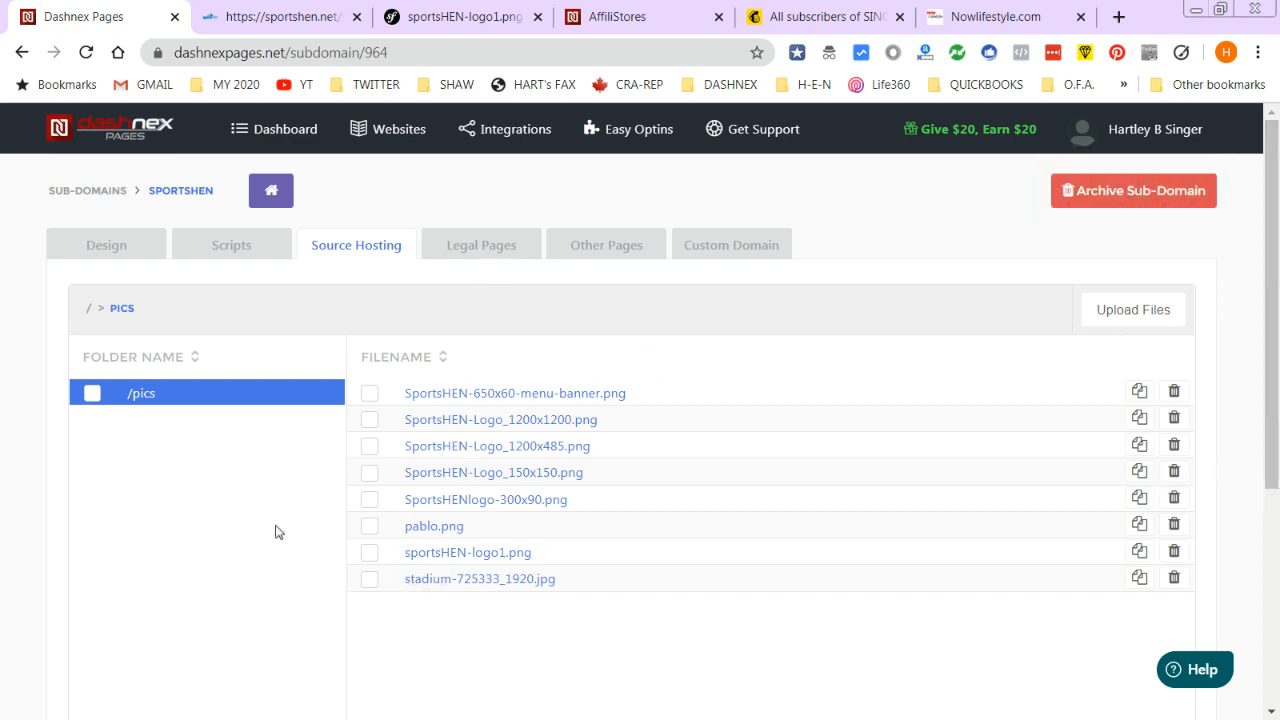
- Bring up the sub-domain's Legal Pages settings and scroll through them
{"action": "left_click", "coordinate": [482, 247]}
{"action": "scroll", "coordinate": [423, 460], "scroll_direction": "down", "scroll_amount": 4}
{"action": "scroll", "coordinate": [300, 445], "scroll_direction": "up", "scroll_amount": 2}
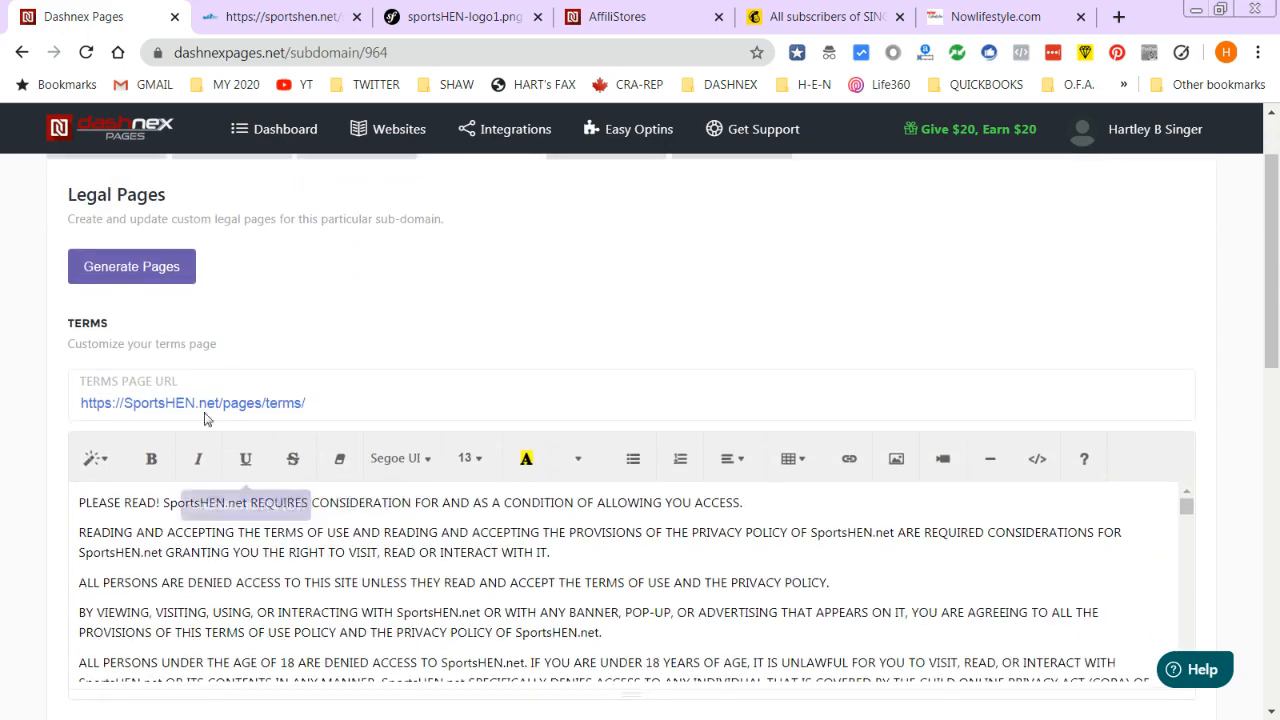
{"action": "scroll", "coordinate": [160, 340], "scroll_direction": "up", "scroll_amount": 1}
{"action": "scroll", "coordinate": [646, 440], "scroll_direction": "down", "scroll_amount": 2}
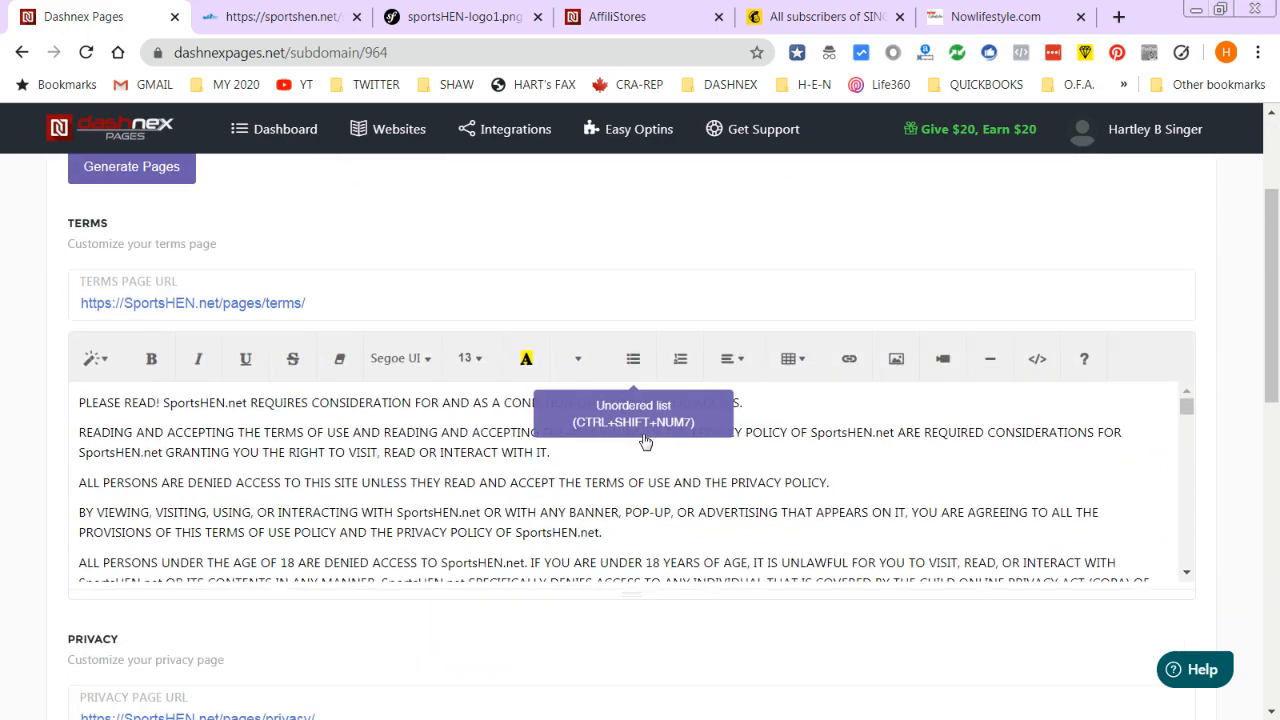
{"action": "scroll", "coordinate": [646, 440], "scroll_direction": "down", "scroll_amount": 3}
{"action": "scroll", "coordinate": [147, 370], "scroll_direction": "up", "scroll_amount": 4}
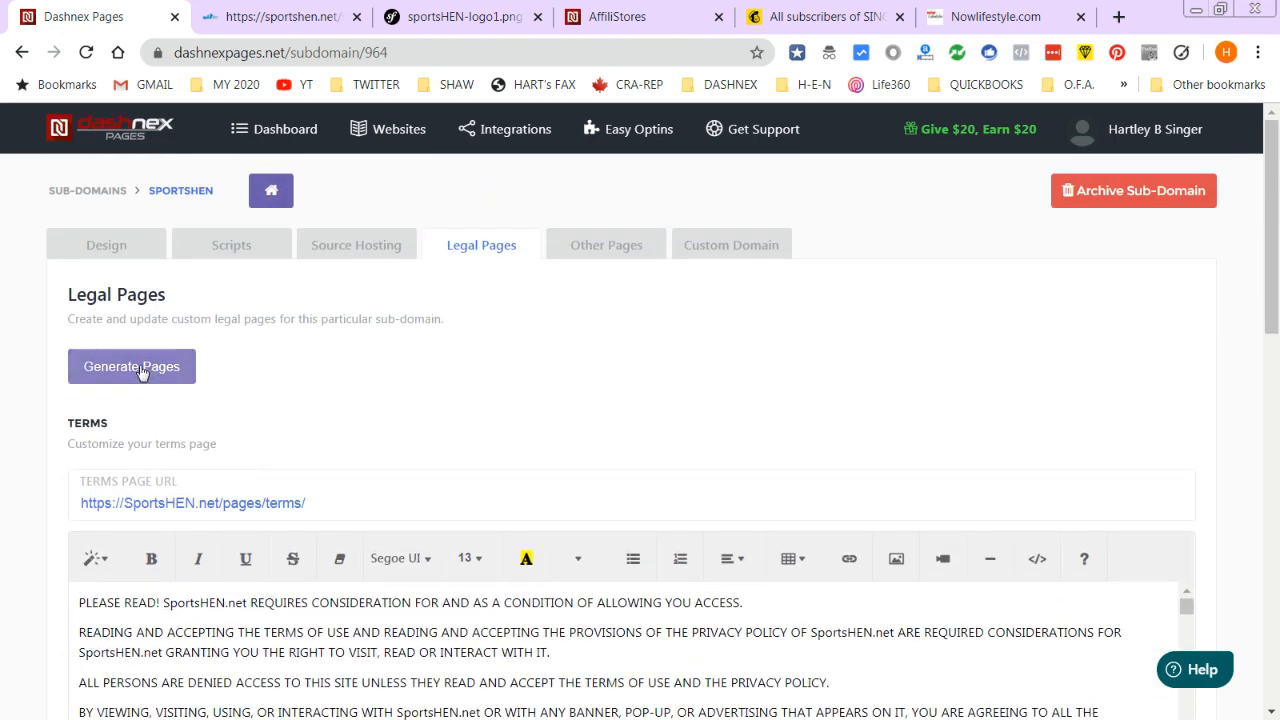
- Generate the Terms, Privacy and Disclaimer pages, dismissing the contact-info prompt
{"action": "left_click", "coordinate": [147, 370]}
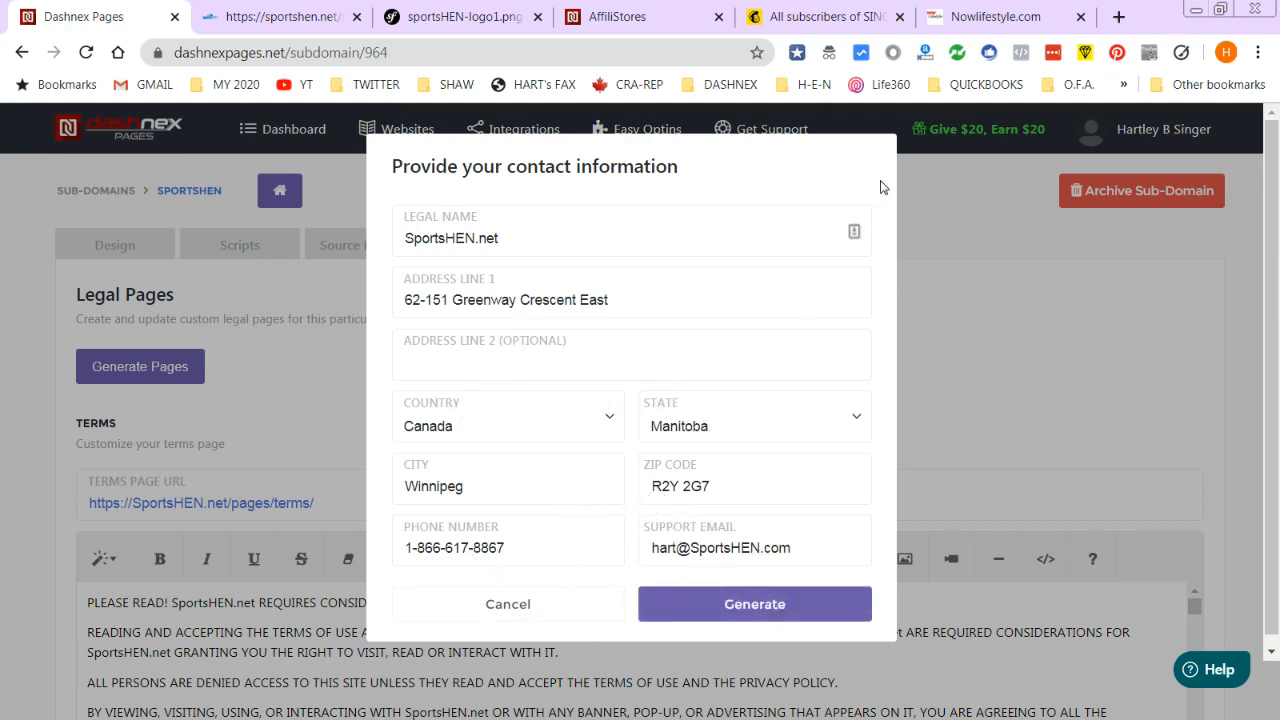
{"action": "left_click", "coordinate": [988, 237]}
{"action": "scroll", "coordinate": [293, 548], "scroll_direction": "down", "scroll_amount": 8}
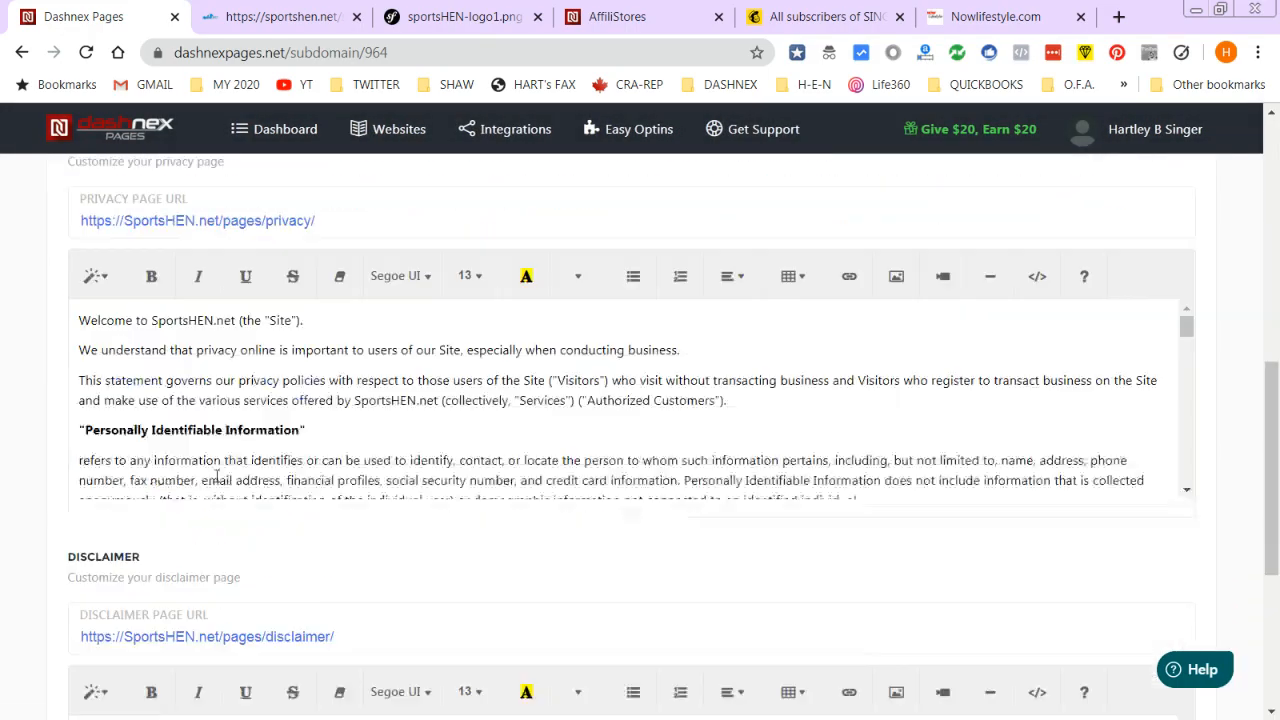
{"action": "left_click_drag", "start_coordinate": [1271, 440], "coordinate": [1273, 146]}
{"action": "left_click", "coordinate": [613, 250]}
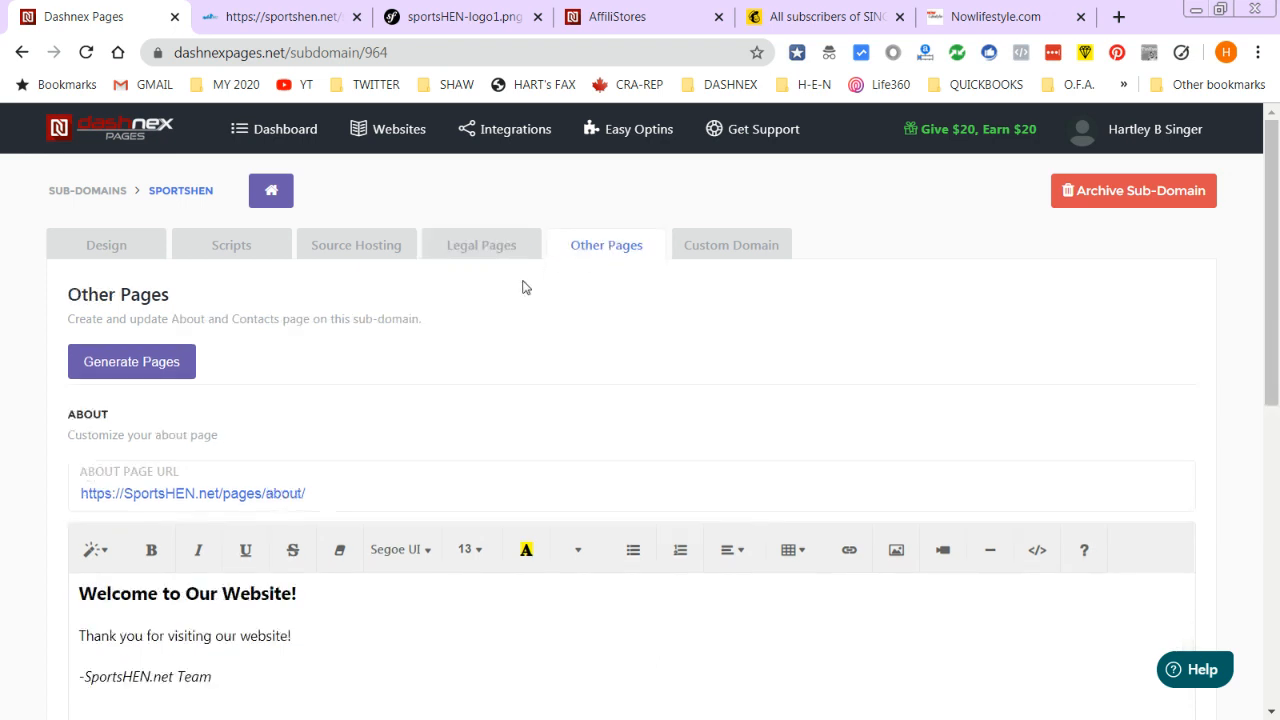
- Insert two blank lines above 'Thank you for visiting us!' in the Contact editor, then go to SendShark
{"action": "scroll", "coordinate": [143, 543], "scroll_direction": "down", "scroll_amount": 3}
{"action": "scroll", "coordinate": [205, 372], "scroll_direction": "down", "scroll_amount": 3}
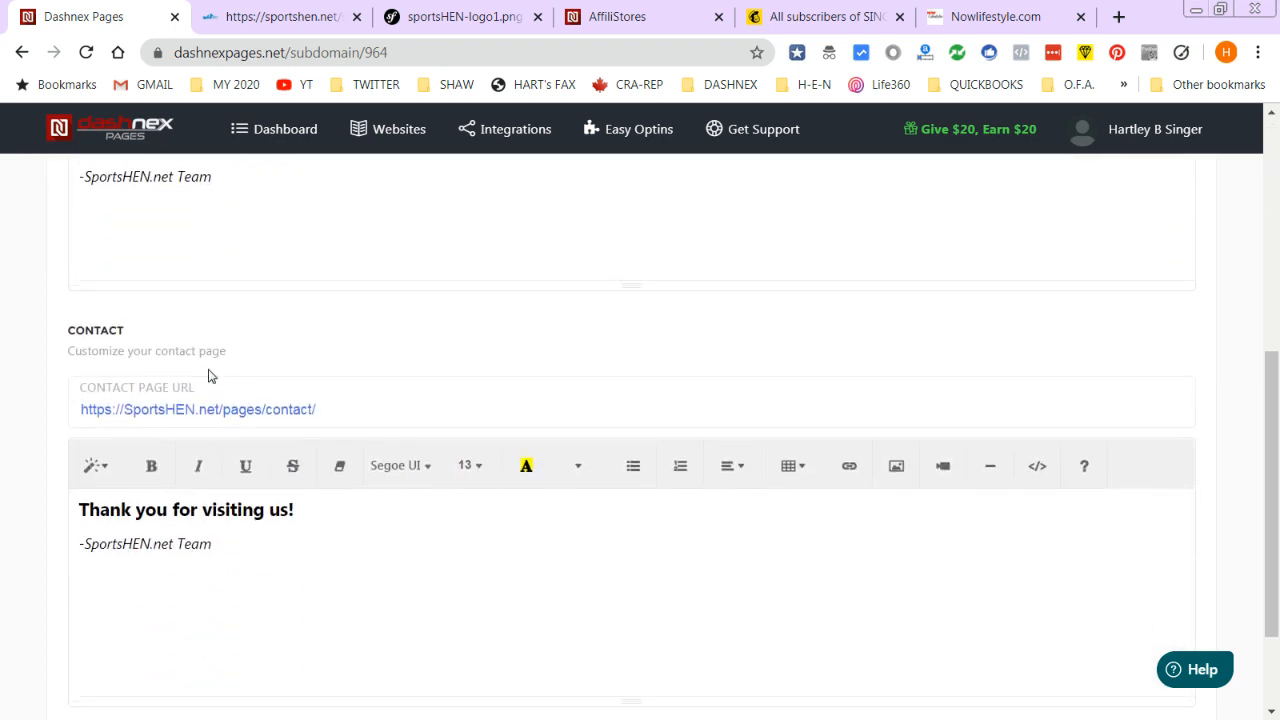
{"action": "scroll", "coordinate": [160, 600], "scroll_direction": "up", "scroll_amount": 2}
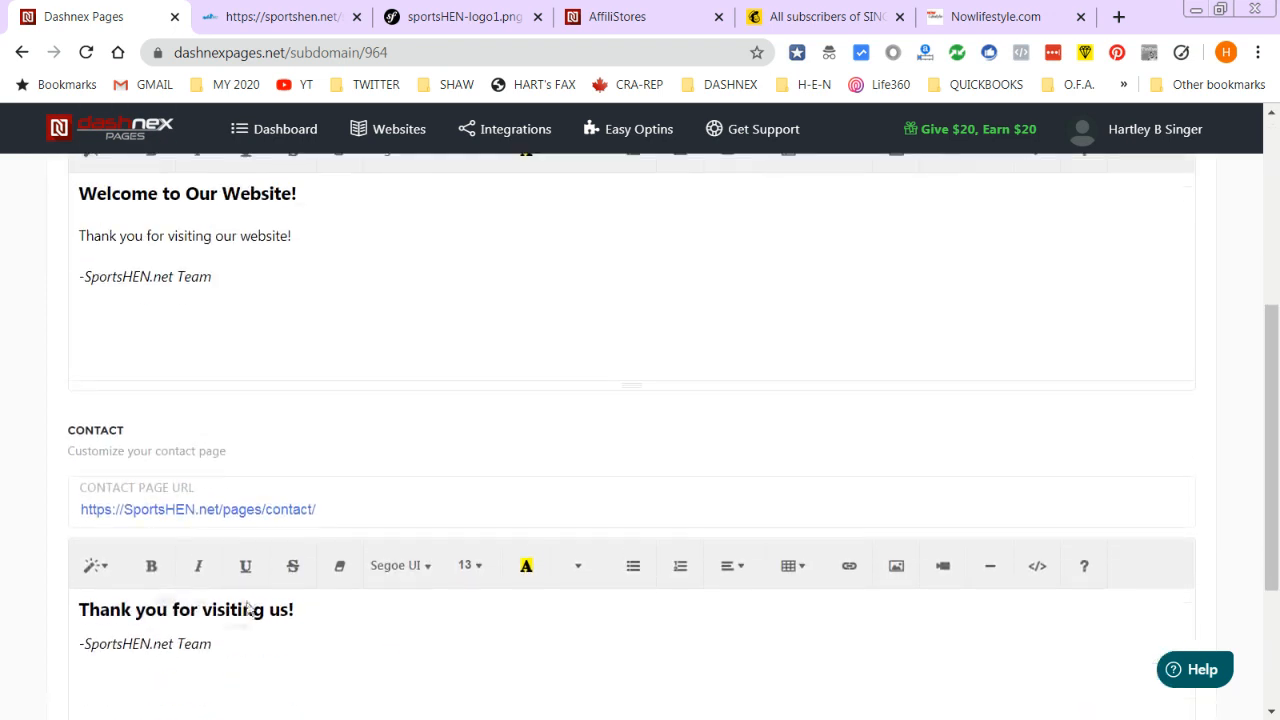
{"action": "scroll", "coordinate": [176, 685], "scroll_direction": "down", "scroll_amount": 2}
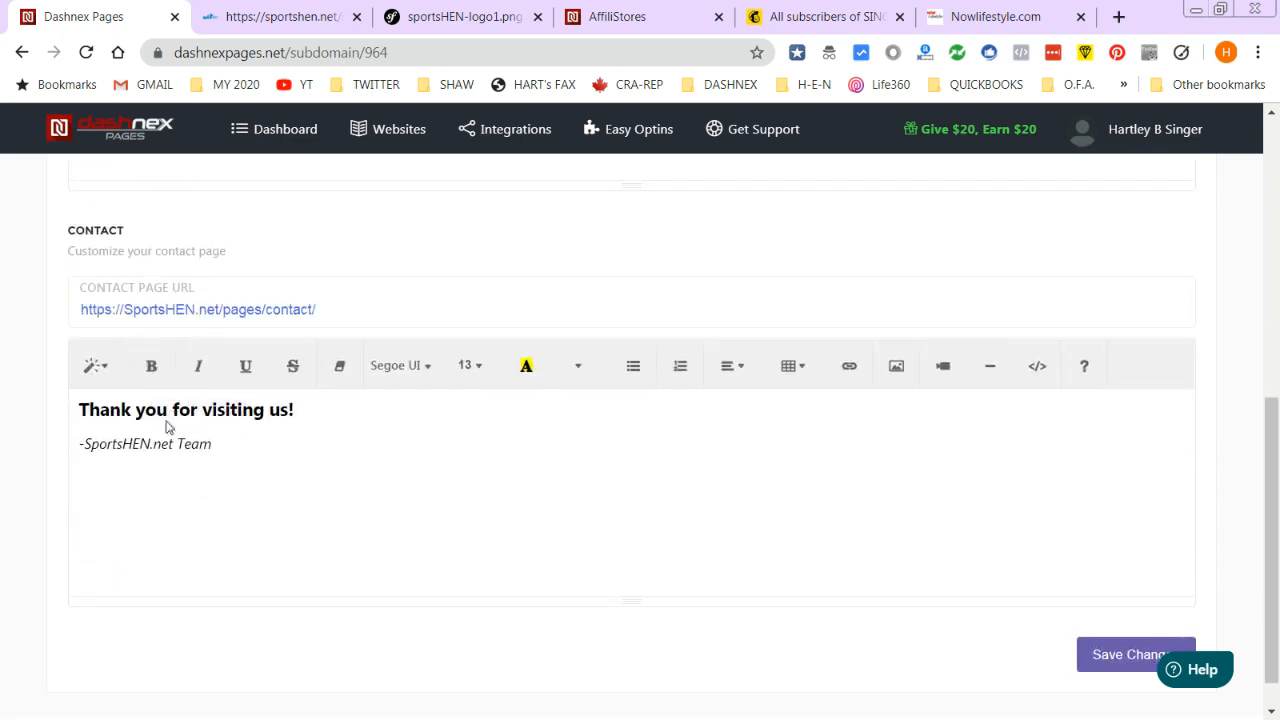
{"action": "left_click", "coordinate": [258, 434]}
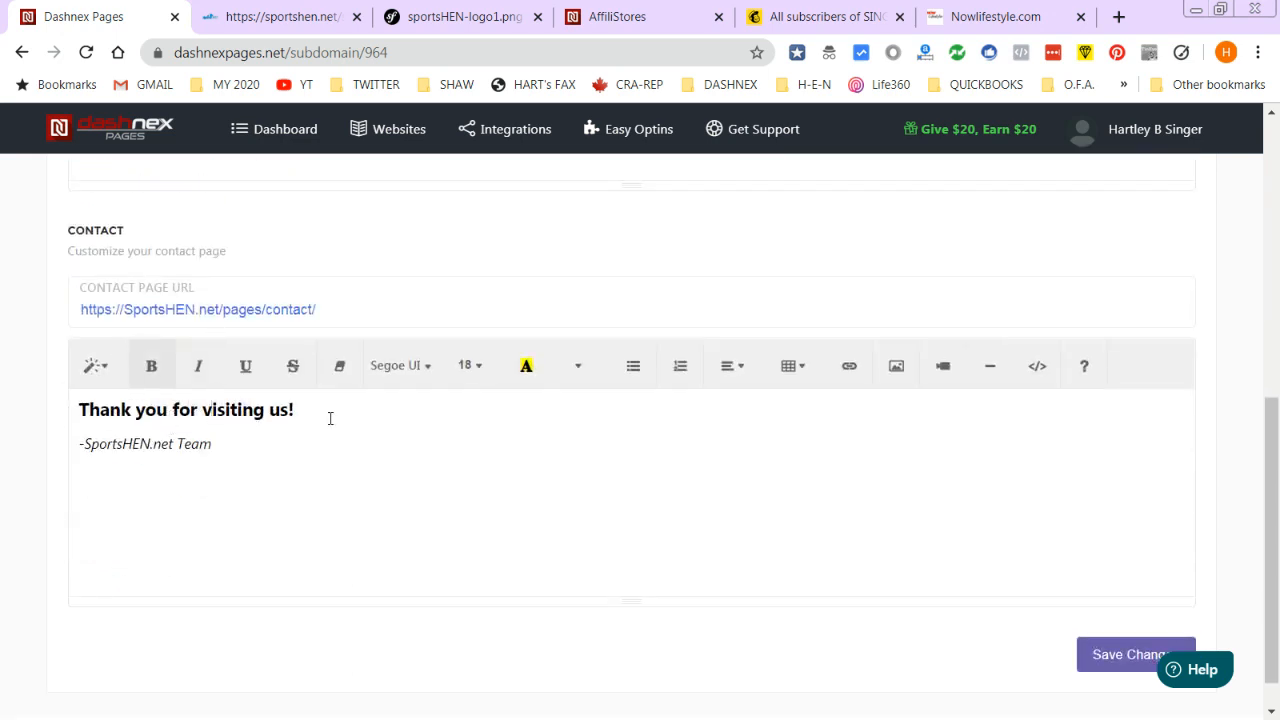
{"action": "key", "text": "Return"}
{"action": "key", "text": "Return"}
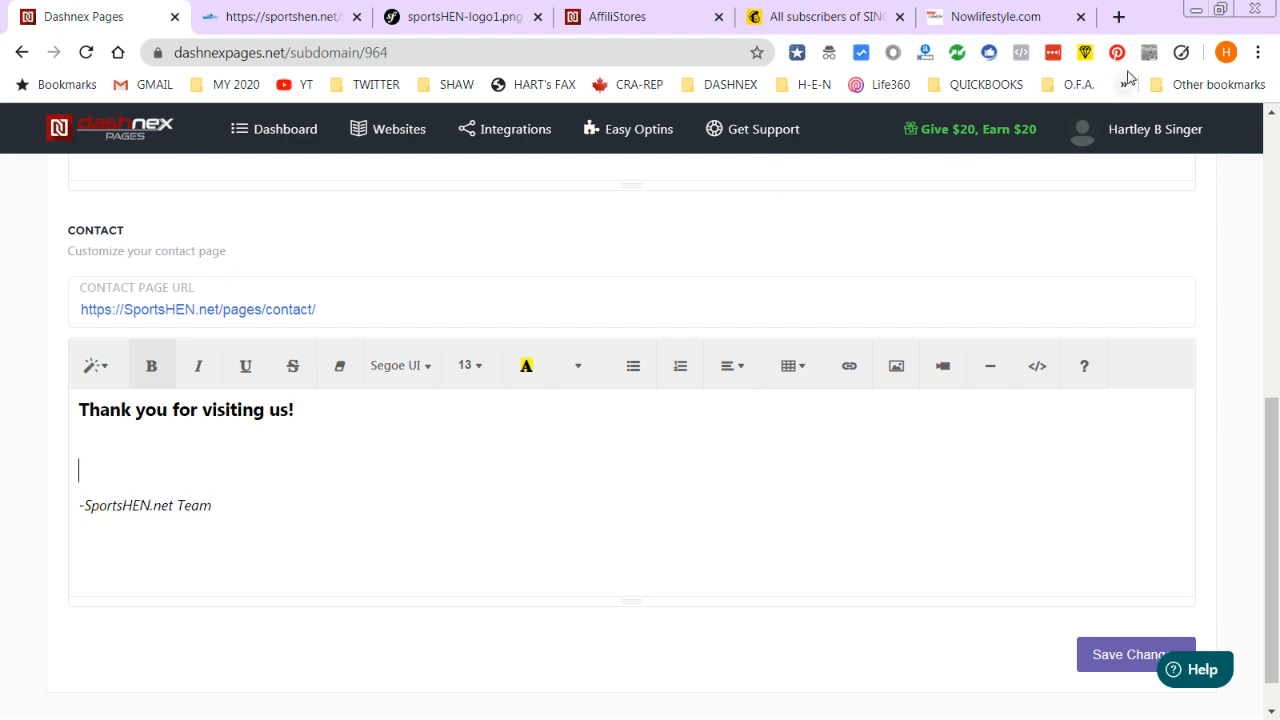
{"action": "left_click", "coordinate": [1008, 14]}
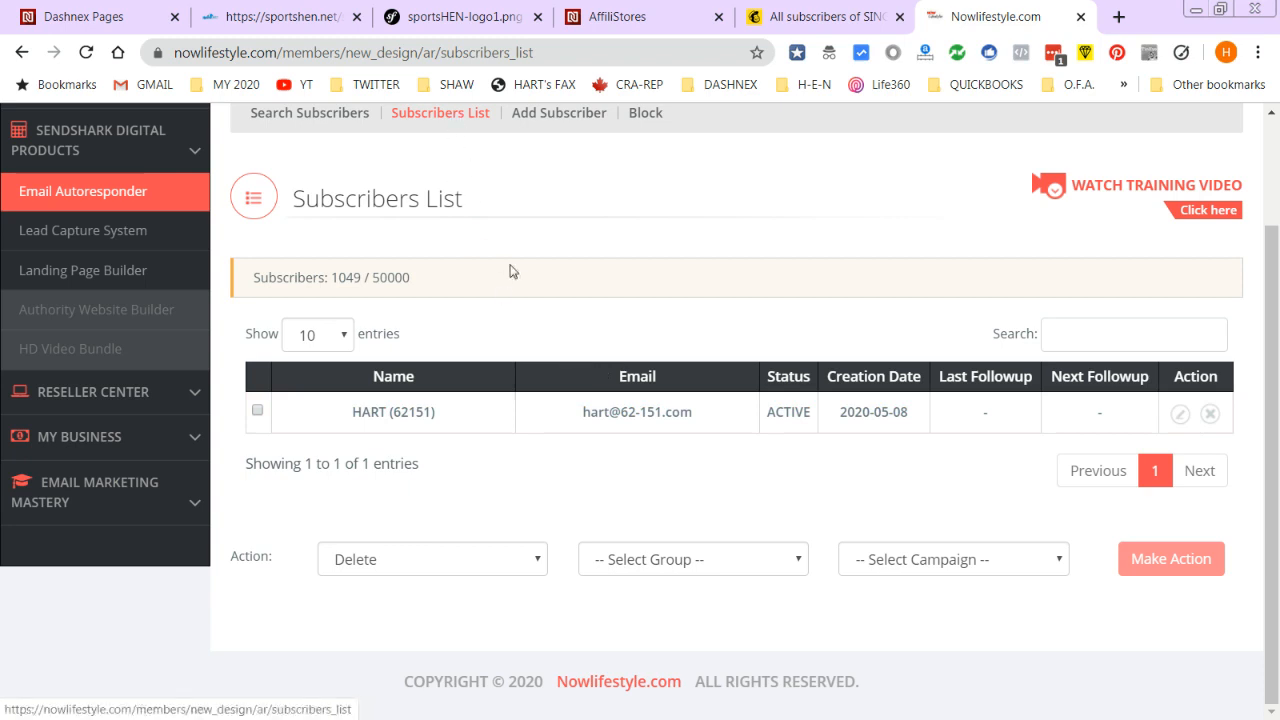
- Show the HTML code of SendShark's Singer-Network.com Newsletter form, then go back to Dashnex Pages
{"action": "scroll", "coordinate": [510, 271], "scroll_direction": "up", "scroll_amount": 2}
{"action": "left_click", "coordinate": [714, 218]}
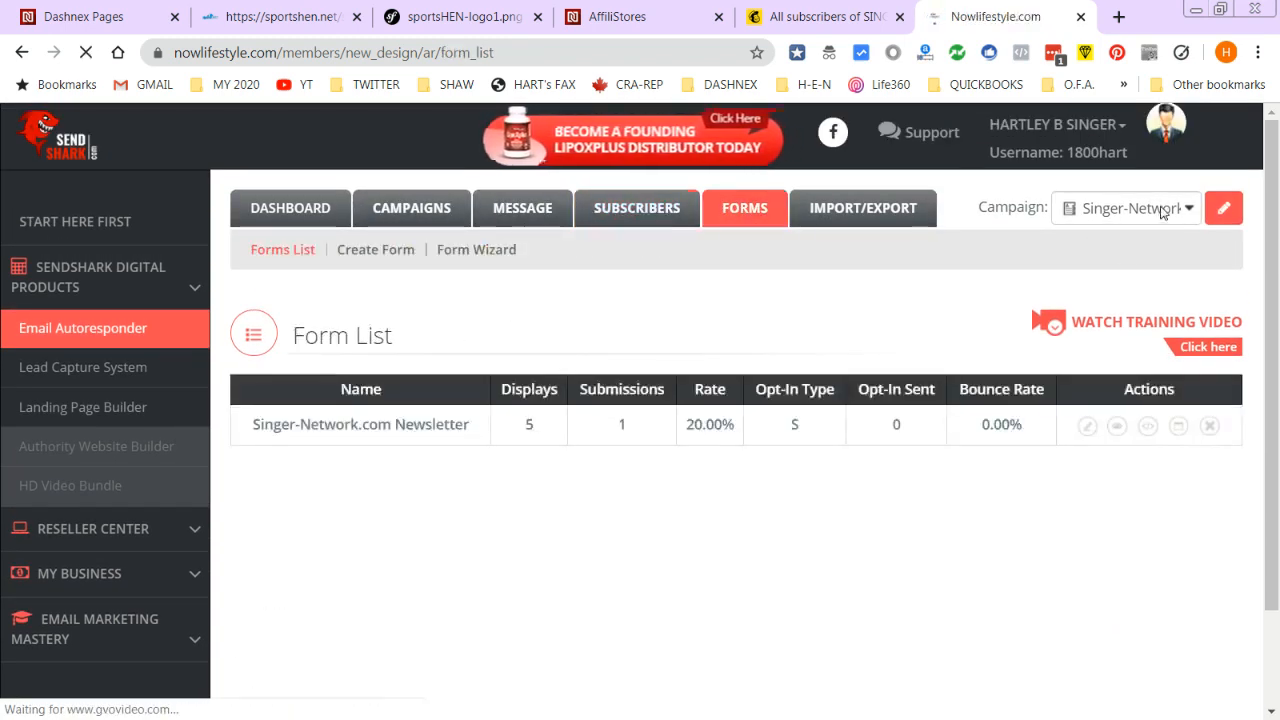
{"action": "left_click", "coordinate": [1148, 426]}
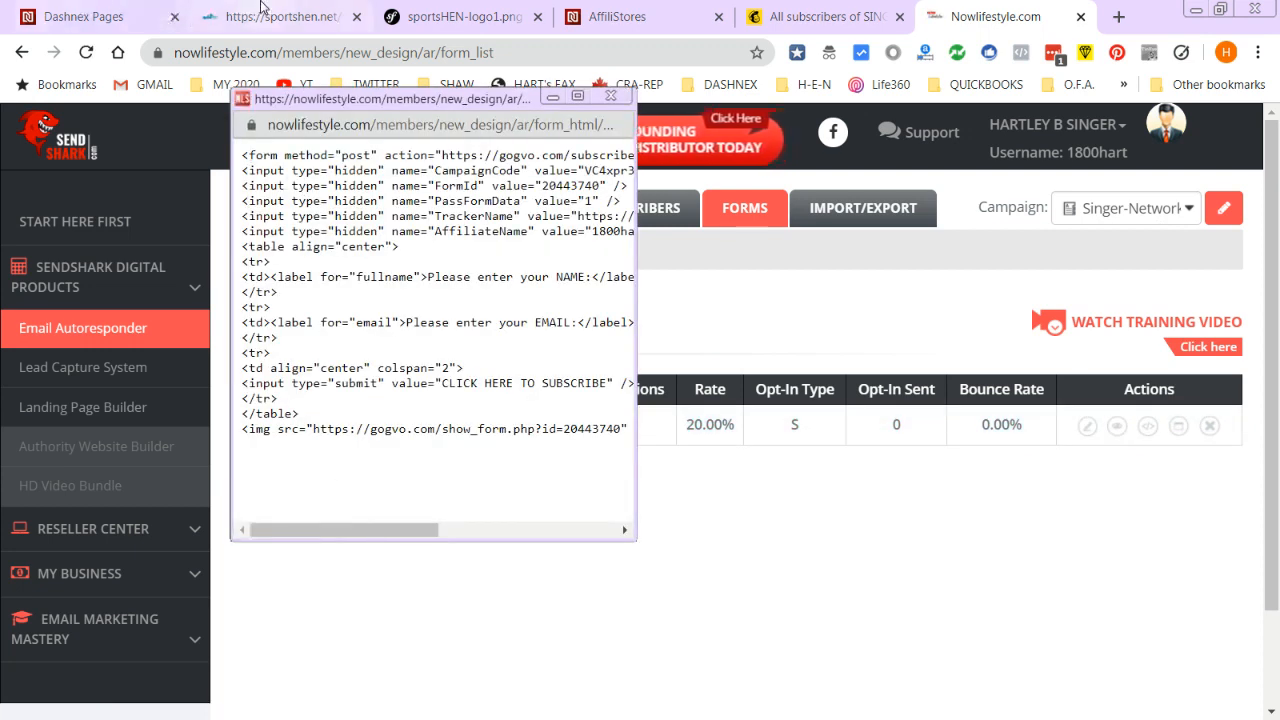
{"action": "left_click", "coordinate": [75, 16]}
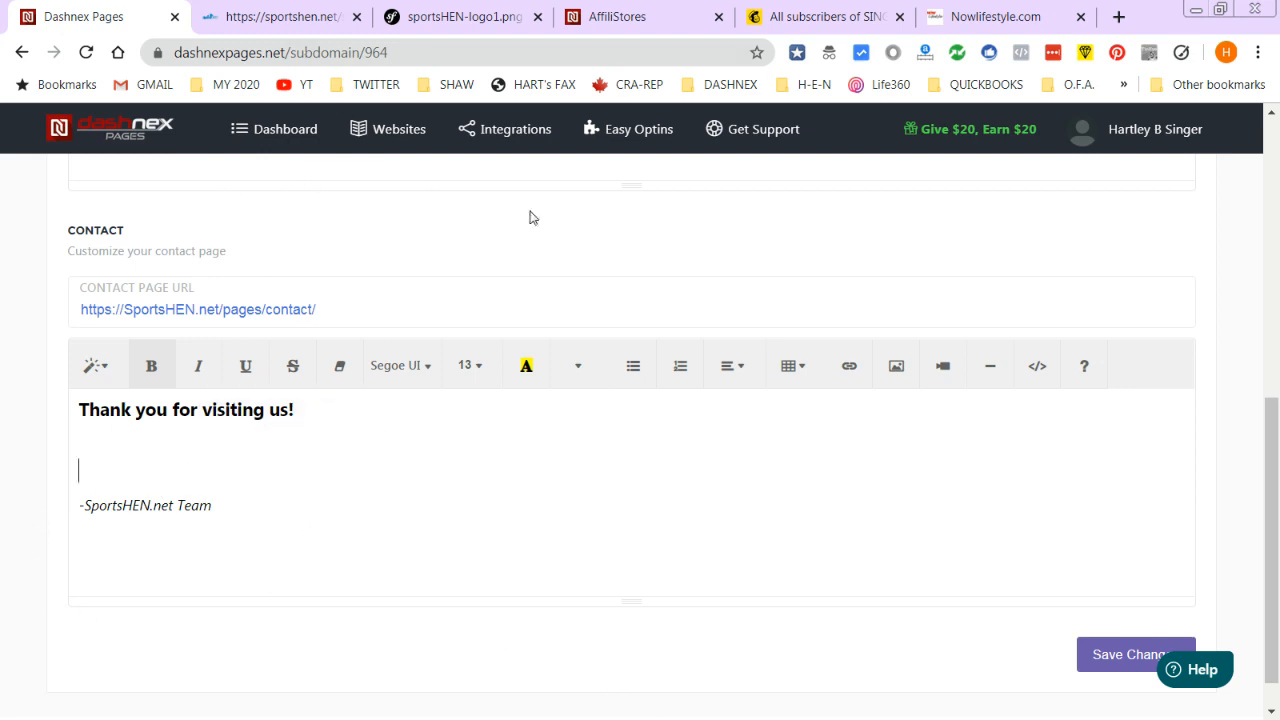
- Check SportsHEN.net's Custom Domain DNS and SSL status, then view the live sportshen.net/subscribe-test page
{"action": "scroll", "coordinate": [370, 390], "scroll_direction": "up", "scroll_amount": 6}
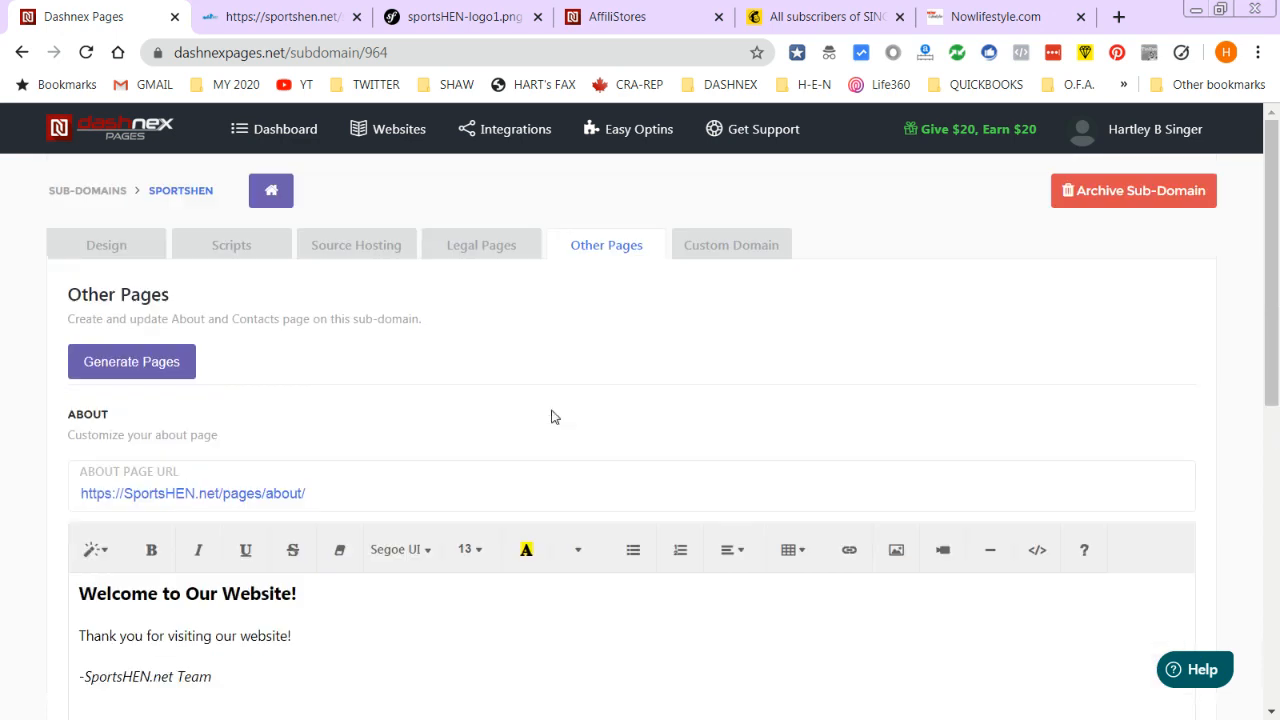
{"action": "left_click", "coordinate": [728, 243]}
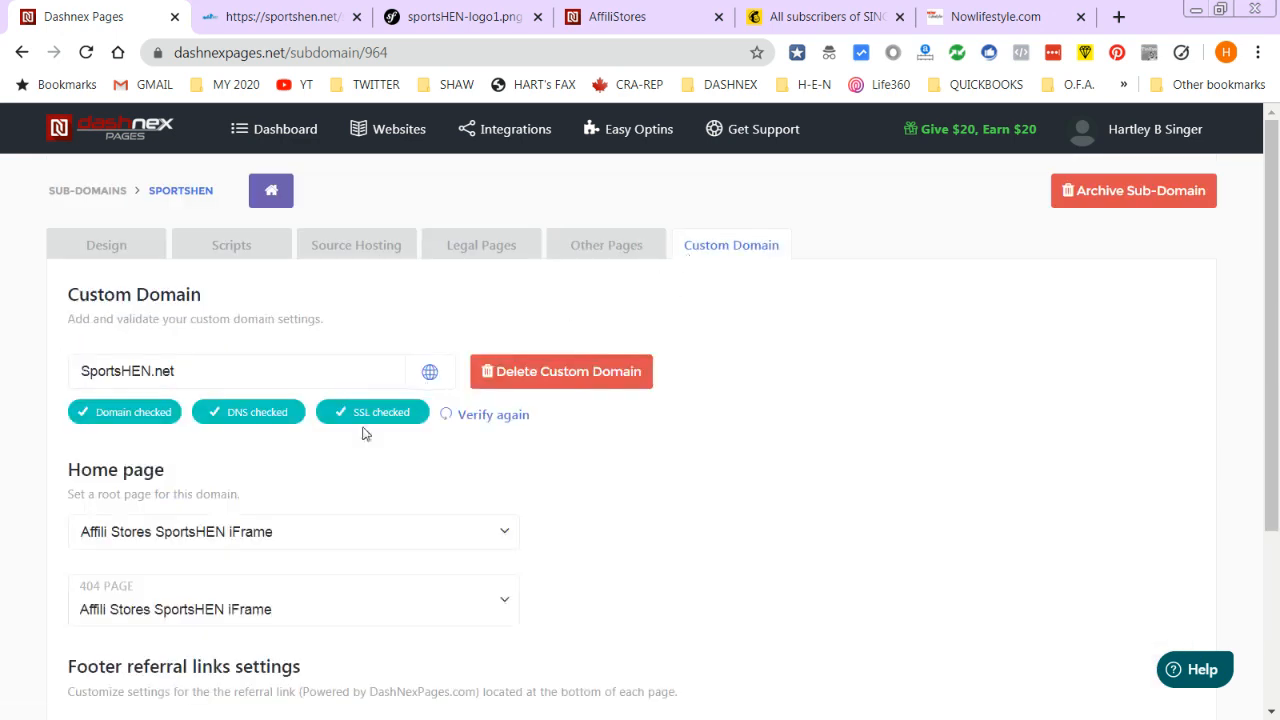
{"action": "scroll", "coordinate": [360, 436], "scroll_direction": "down", "scroll_amount": 1}
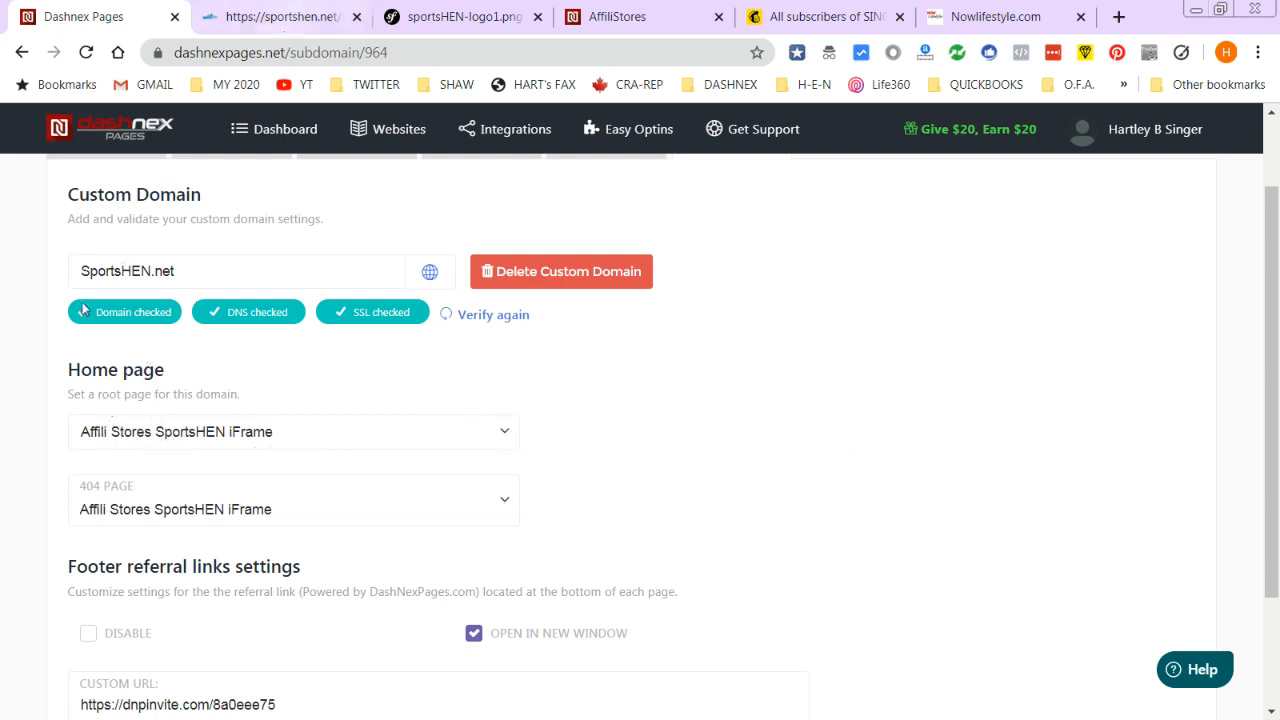
{"action": "left_click", "coordinate": [298, 17]}
{"action": "left_click_drag", "start_coordinate": [263, 55], "coordinate": [620, 98]}
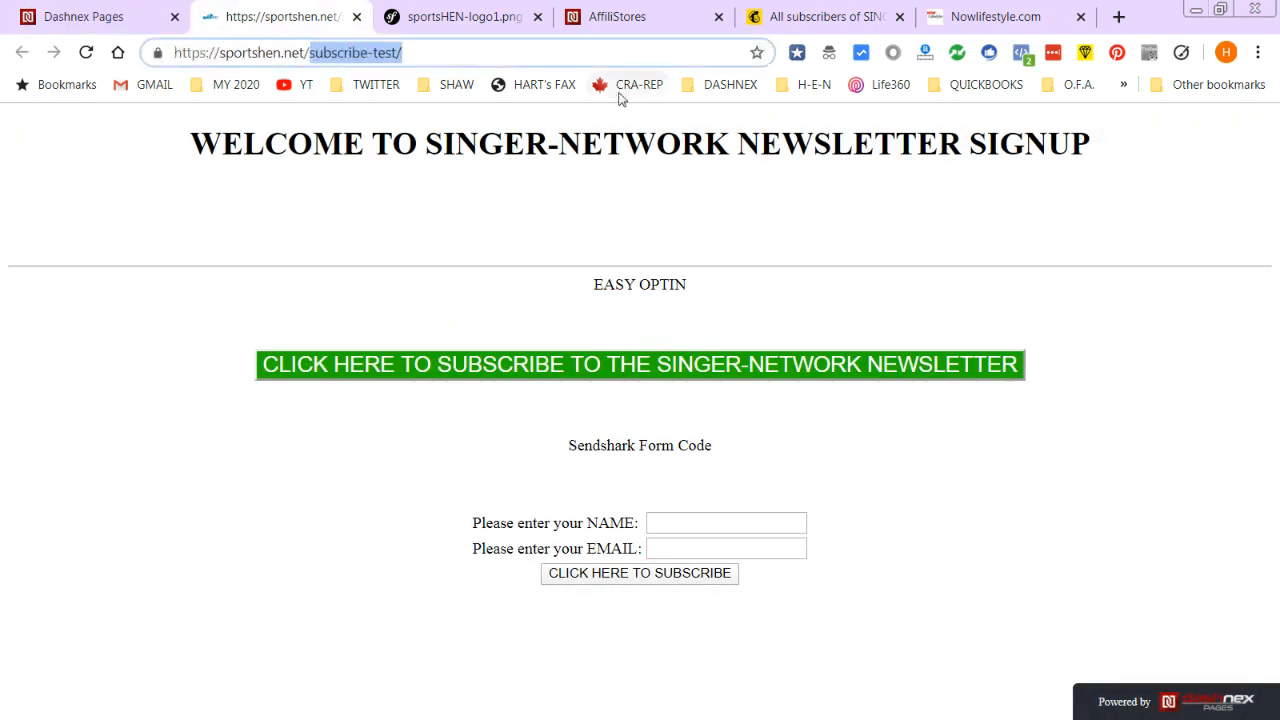
- Load the sportshen.net home page by removing the subscribe-test/ path from the address
{"action": "key", "text": "BackSpace"}
{"action": "key", "text": "Return"}
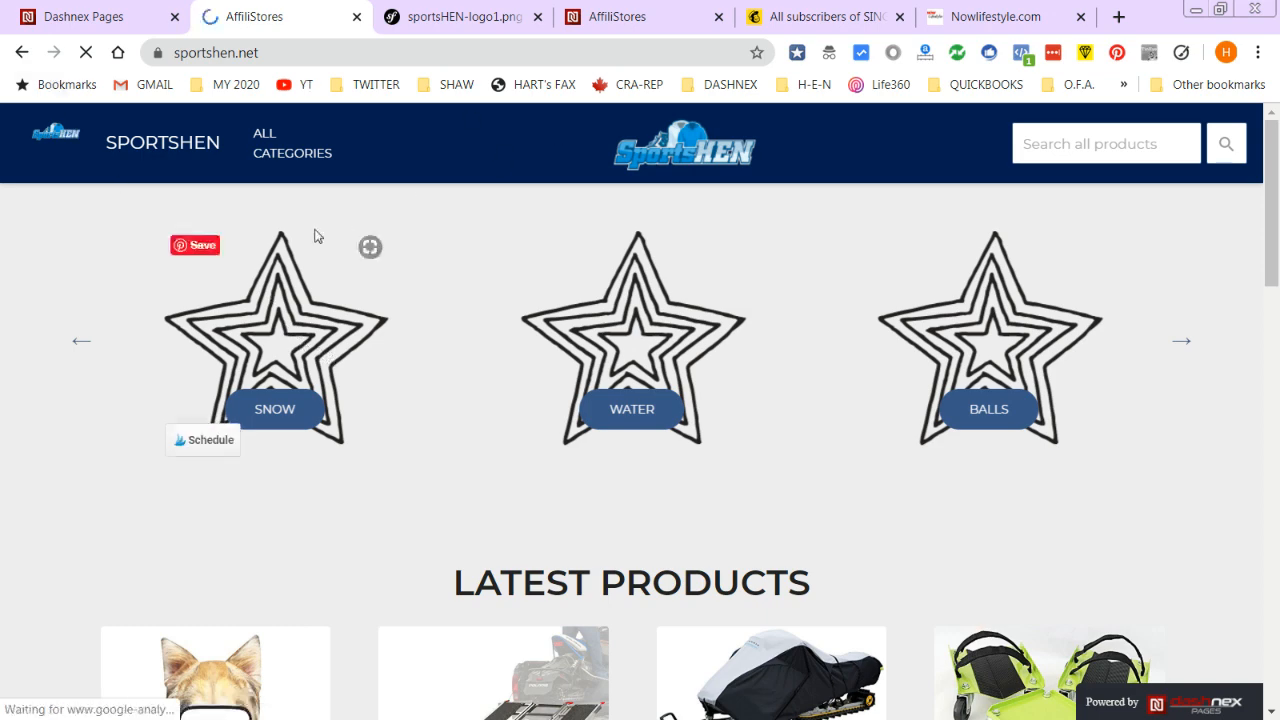
{"action": "left_click", "coordinate": [77, 16]}
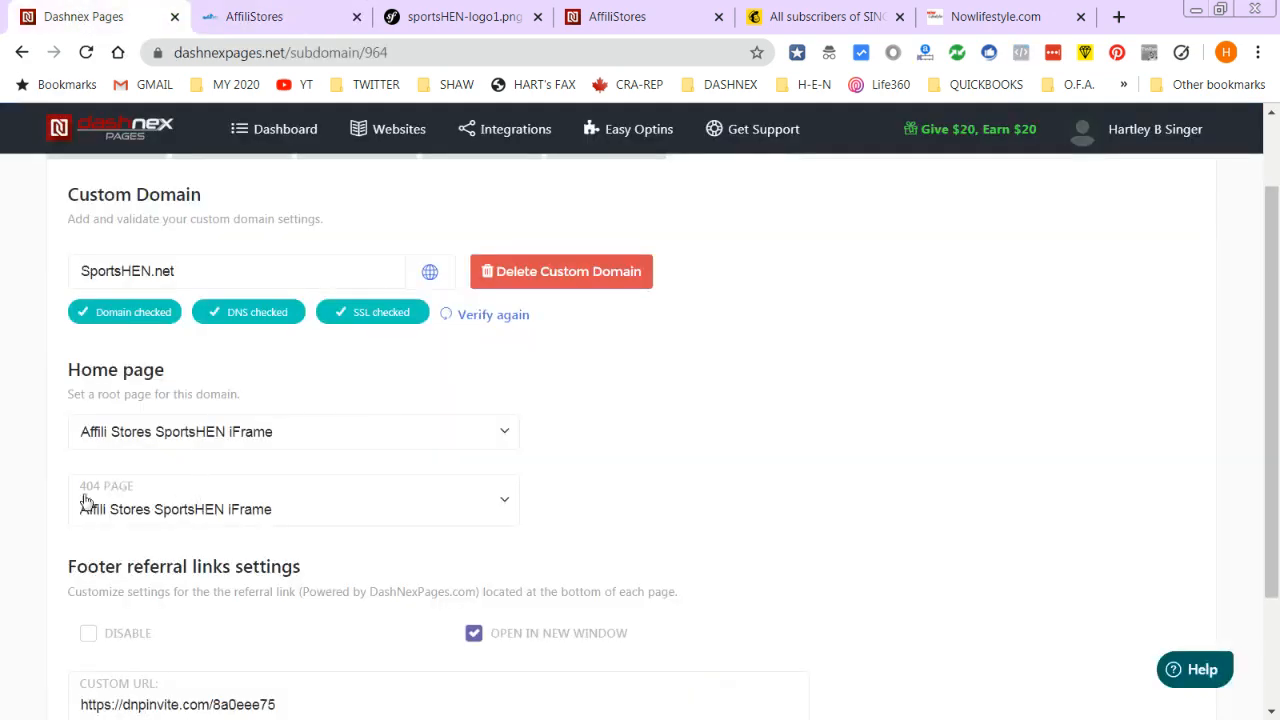
{"action": "left_click", "coordinate": [308, 12]}
- Append a random made-up path to the sportshen.net address to test 404 handling
{"action": "left_click", "coordinate": [285, 54]}
{"action": "key", "text": "End"}
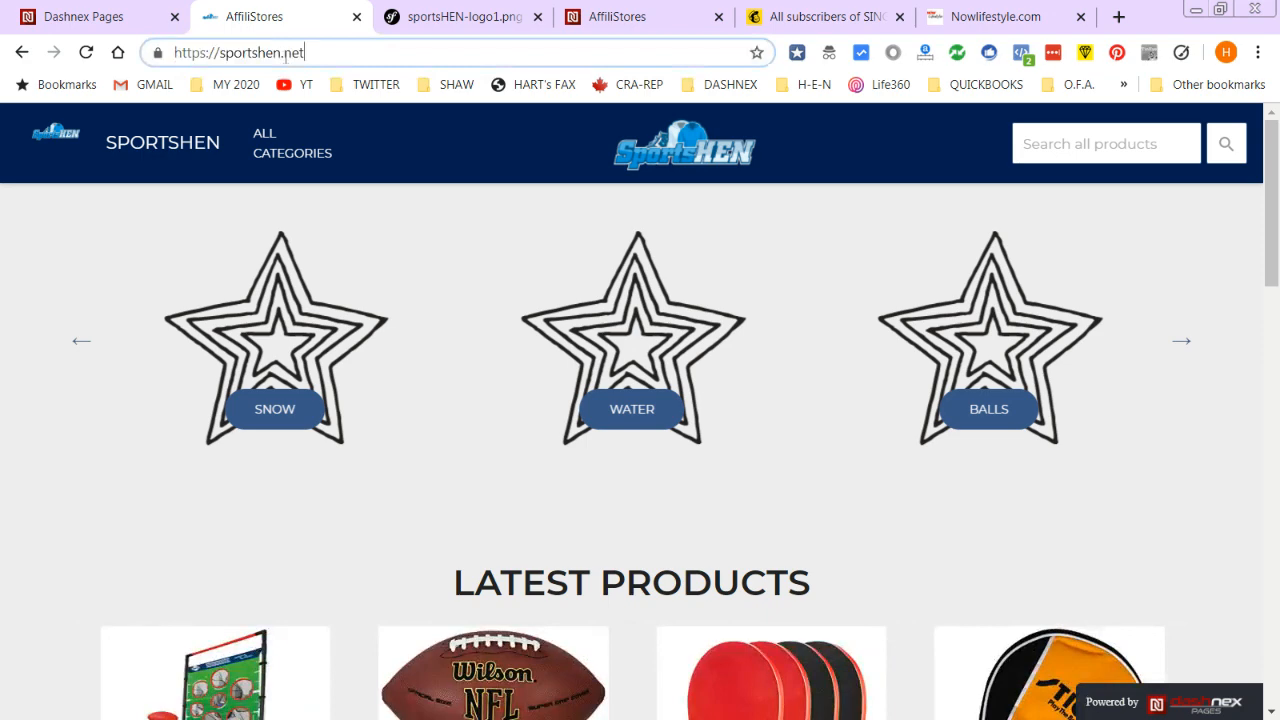
{"action": "left_click", "coordinate": [285, 54]}
{"action": "key", "text": "End"}
{"action": "type", "text": "lsdkfjgklsdfjgksdfjgklsdfjgk;sdfjgksdfg"}
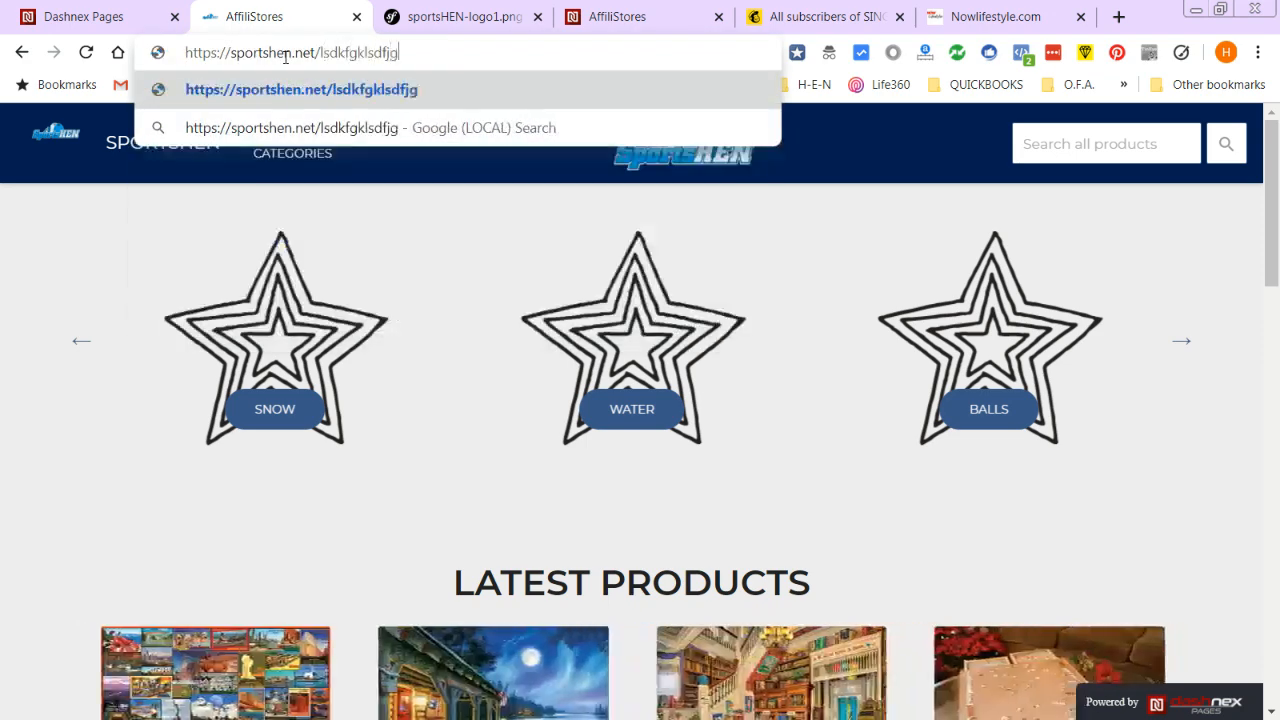
{"action": "key", "text": "Return"}
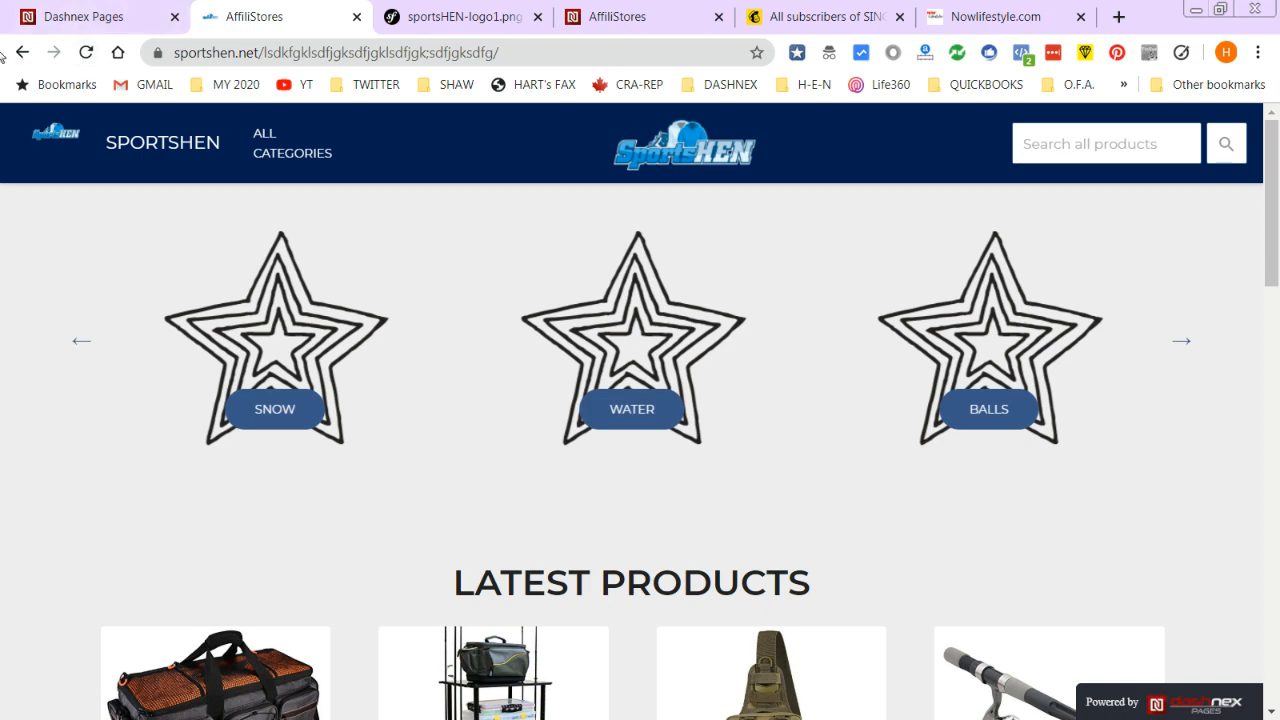
- Scroll down the live SportsHEN store to check the Powered by footer badge
{"action": "left_click", "coordinate": [80, 20]}
{"action": "scroll", "coordinate": [190, 510], "scroll_direction": "down", "scroll_amount": 2}
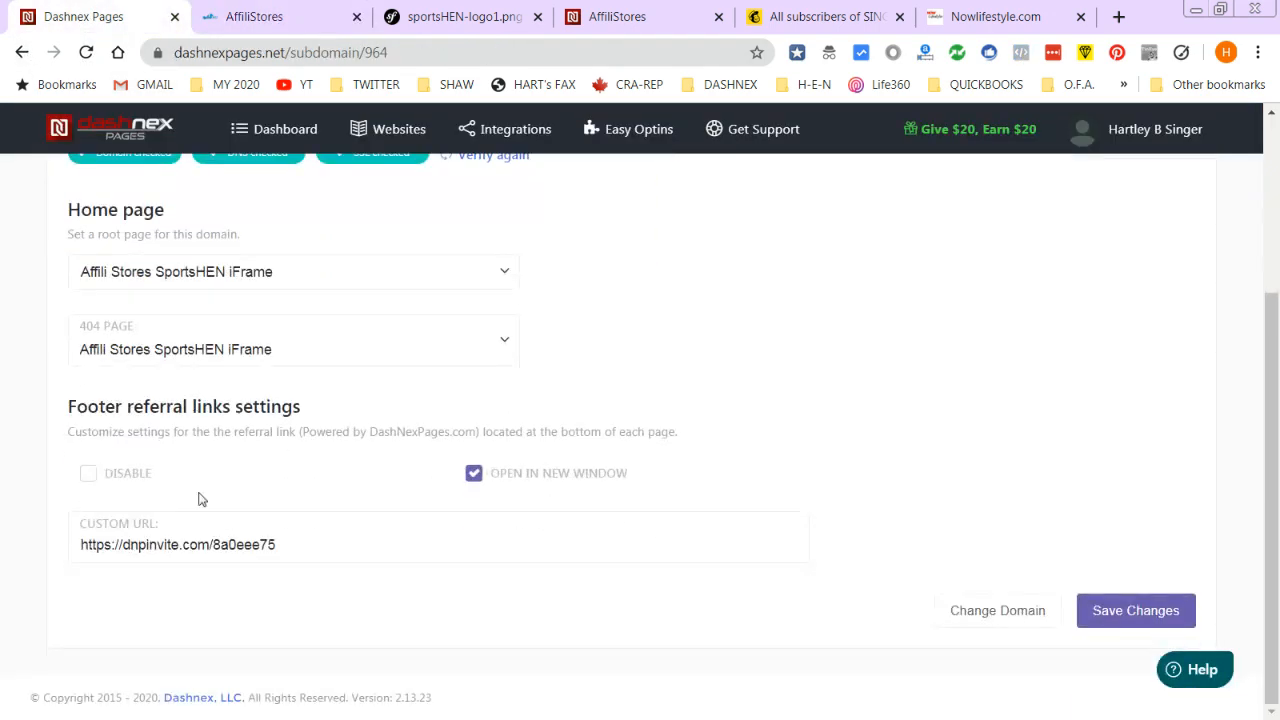
{"action": "left_click", "coordinate": [243, 15]}
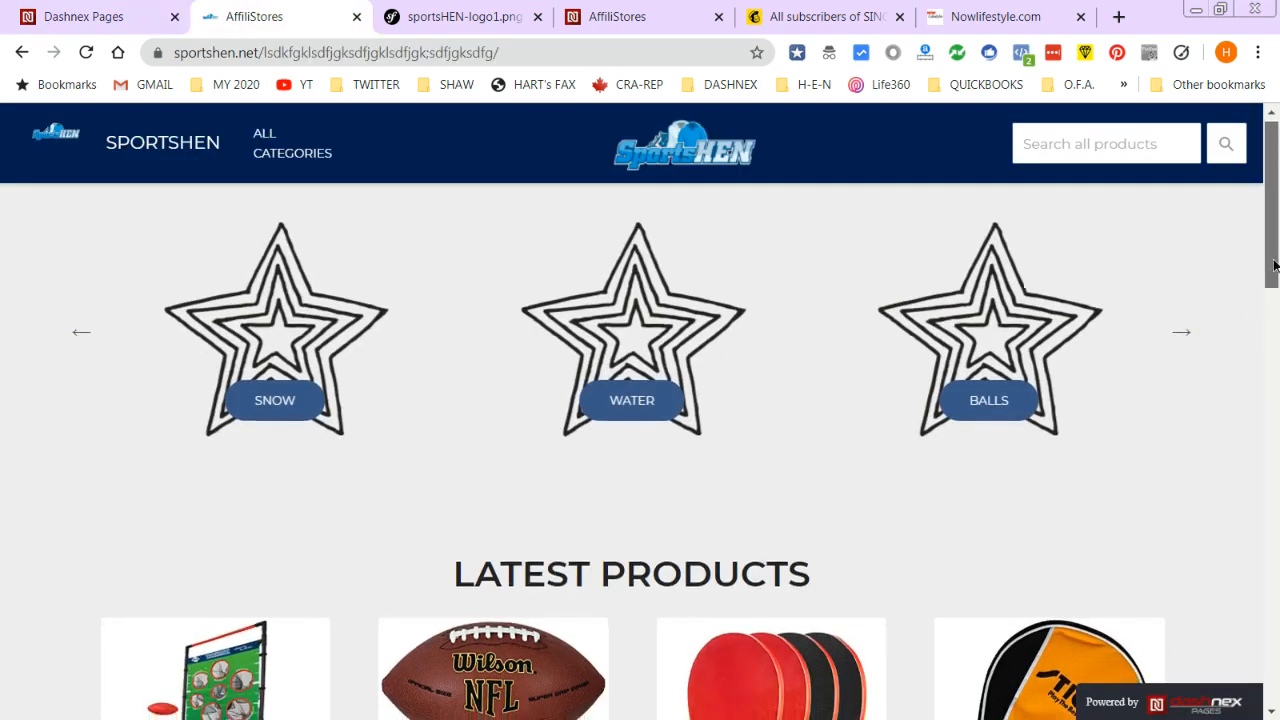
{"action": "scroll", "coordinate": [888, 478], "scroll_direction": "down", "scroll_amount": 5}
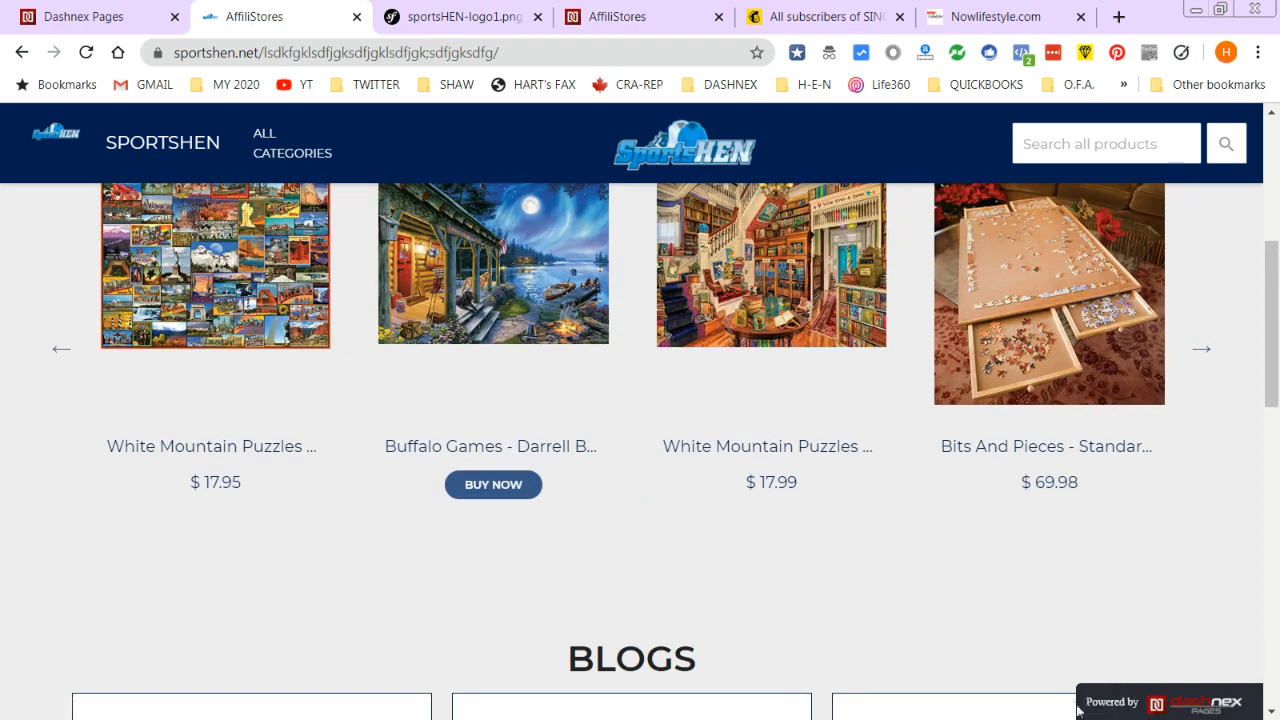
- Disable the footer referral link, save the domain settings, and reload the live store
{"action": "left_click", "coordinate": [1180, 702]}
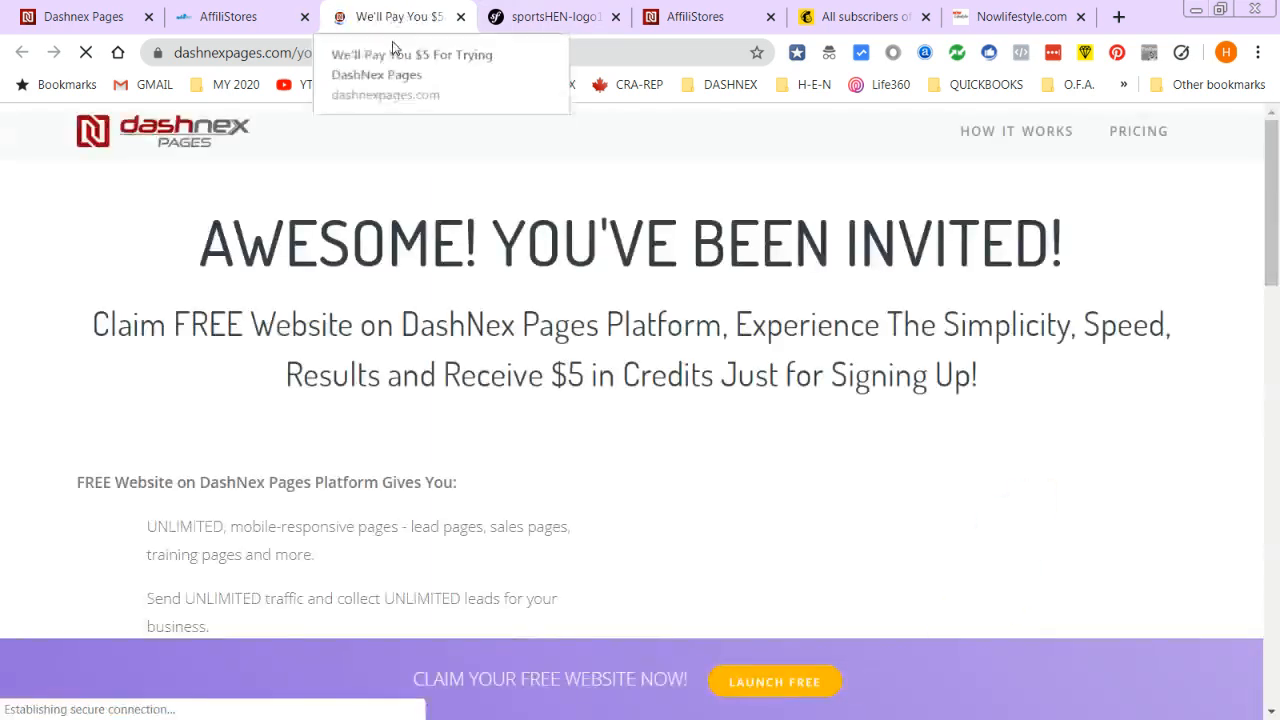
{"action": "left_click", "coordinate": [84, 16]}
{"action": "left_click", "coordinate": [88, 477]}
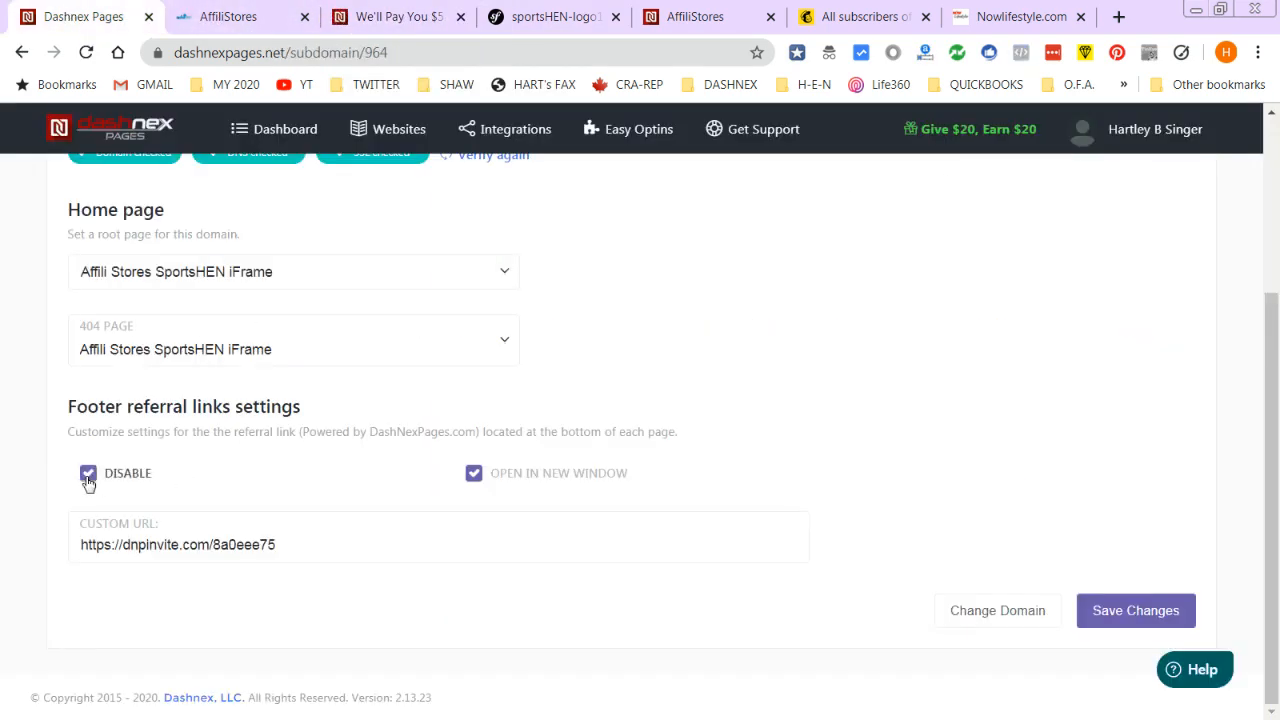
{"action": "left_click", "coordinate": [1110, 610]}
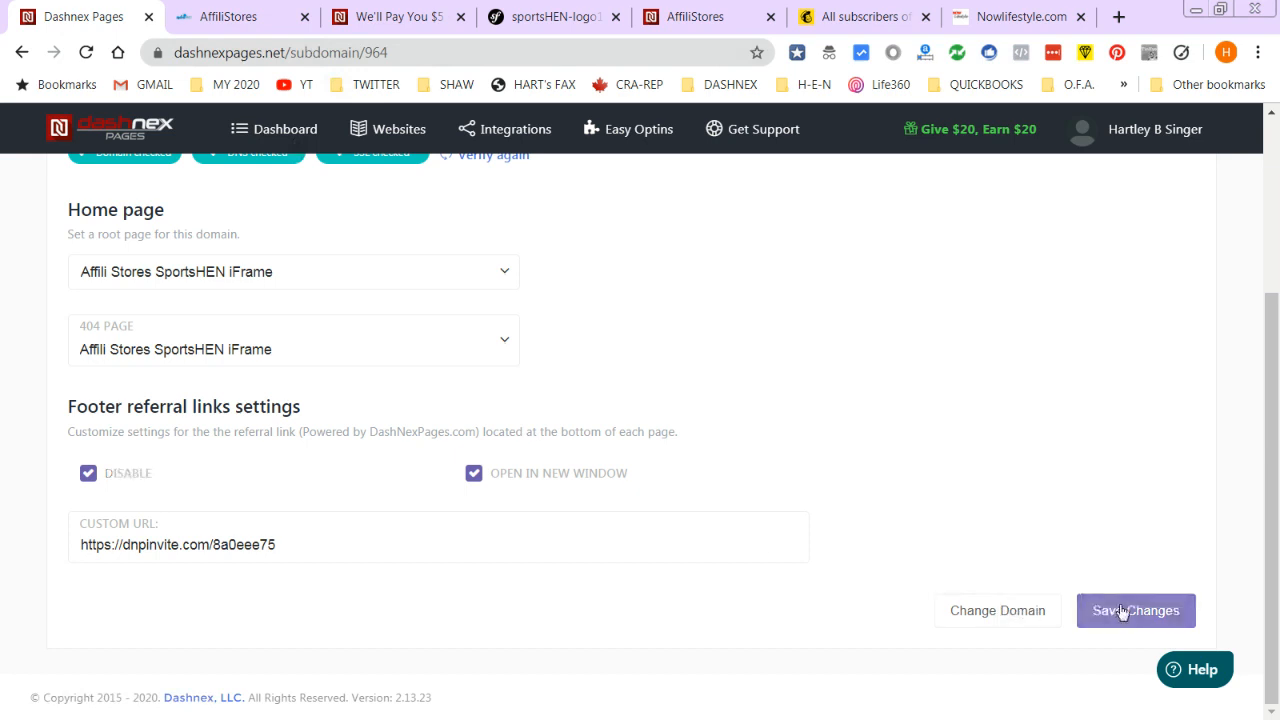
{"action": "left_click", "coordinate": [265, 16]}
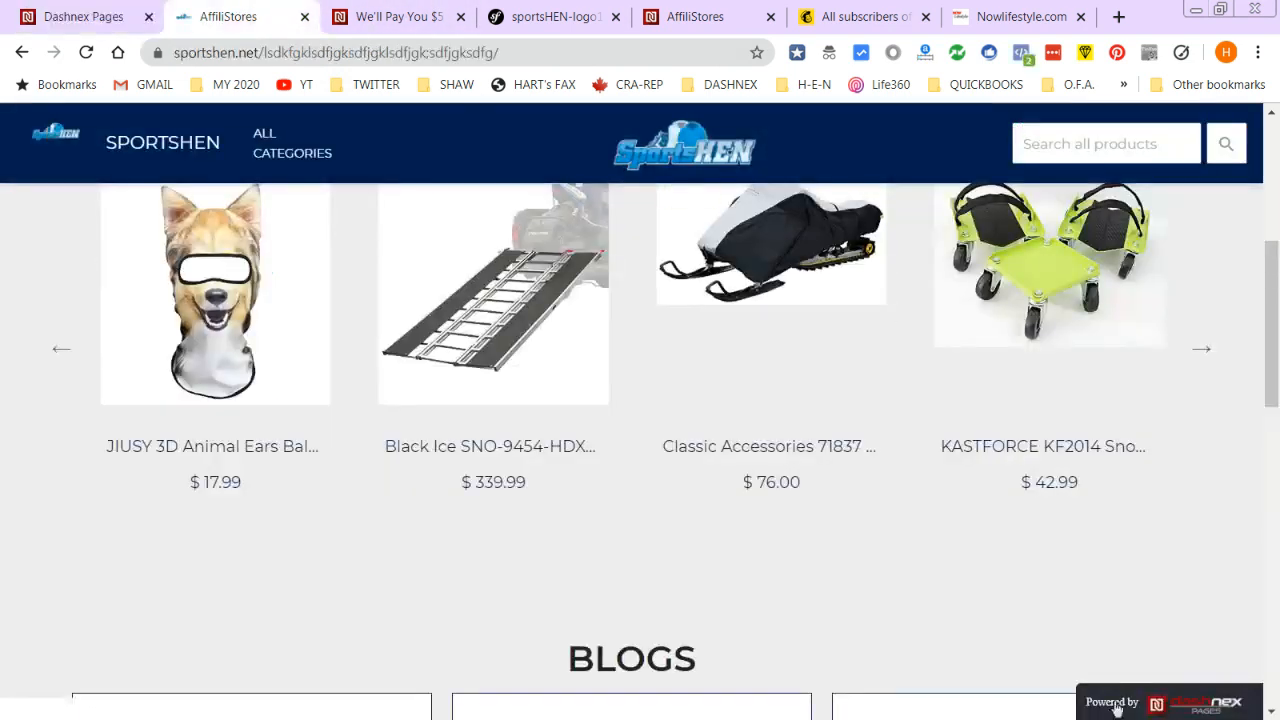
{"action": "left_click", "coordinate": [87, 53]}
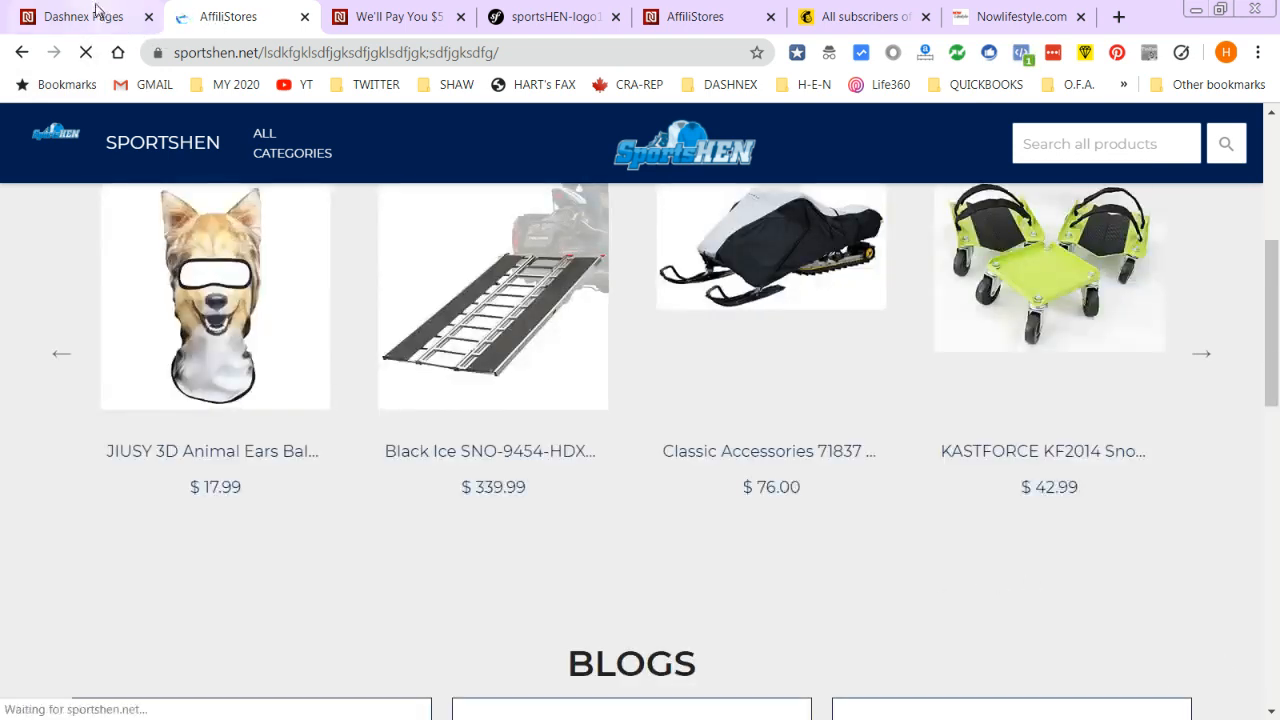
- Close the referral invitation page and return to SportsHEN's Custom Domain settings
{"action": "left_click", "coordinate": [94, 17]}
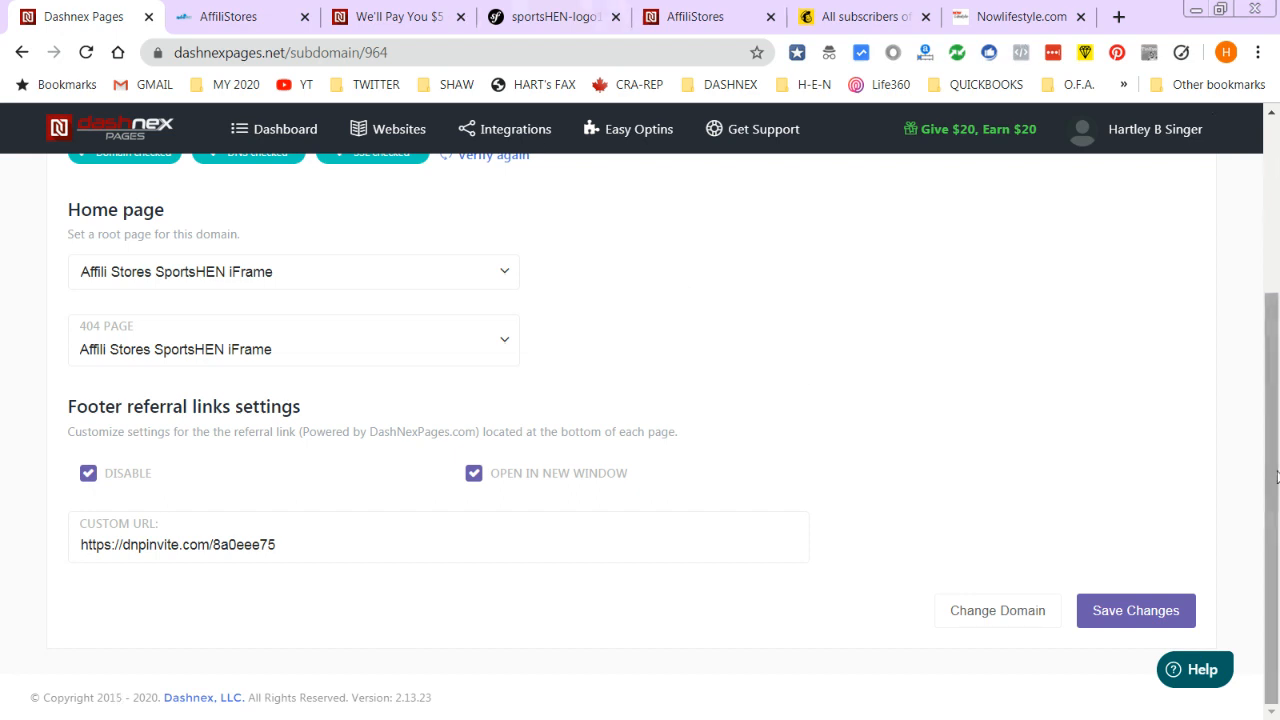
{"action": "scroll", "coordinate": [1200, 327], "scroll_direction": "up", "scroll_amount": 1}
{"action": "left_click", "coordinate": [391, 14]}
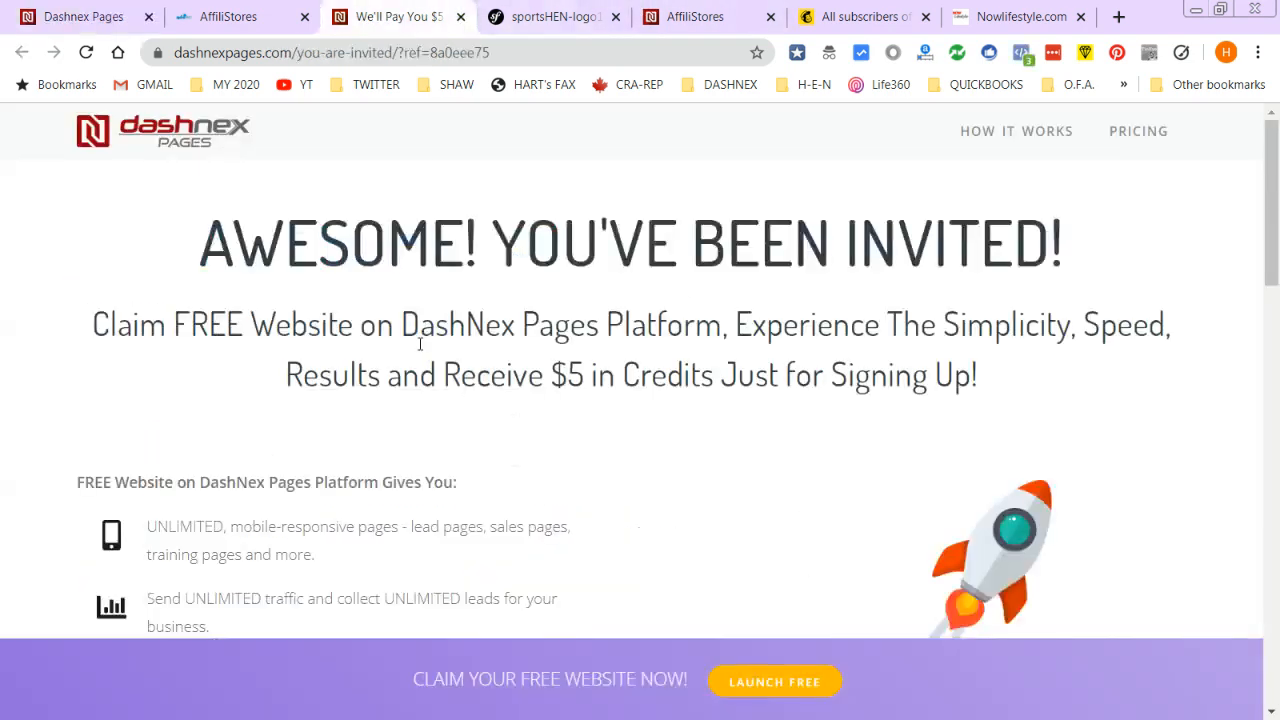
{"action": "left_click", "coordinate": [460, 16]}
{"action": "left_click", "coordinate": [219, 18]}
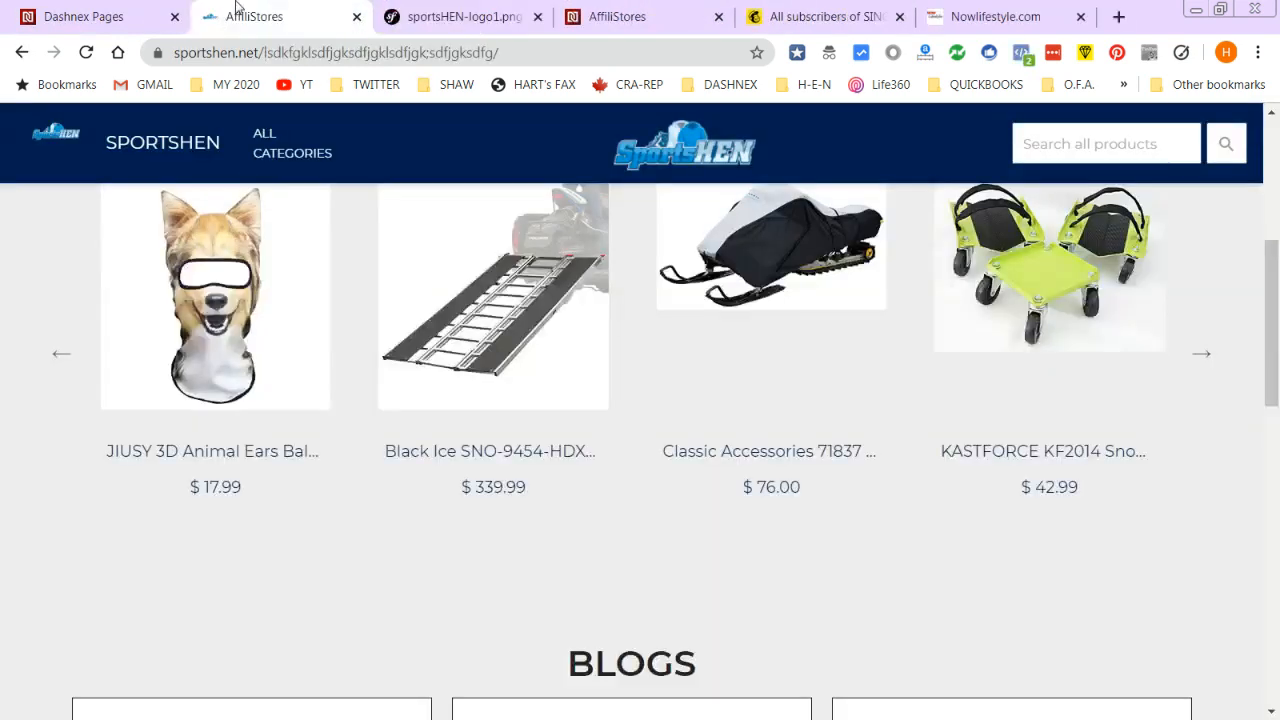
{"action": "left_click", "coordinate": [56, 20]}
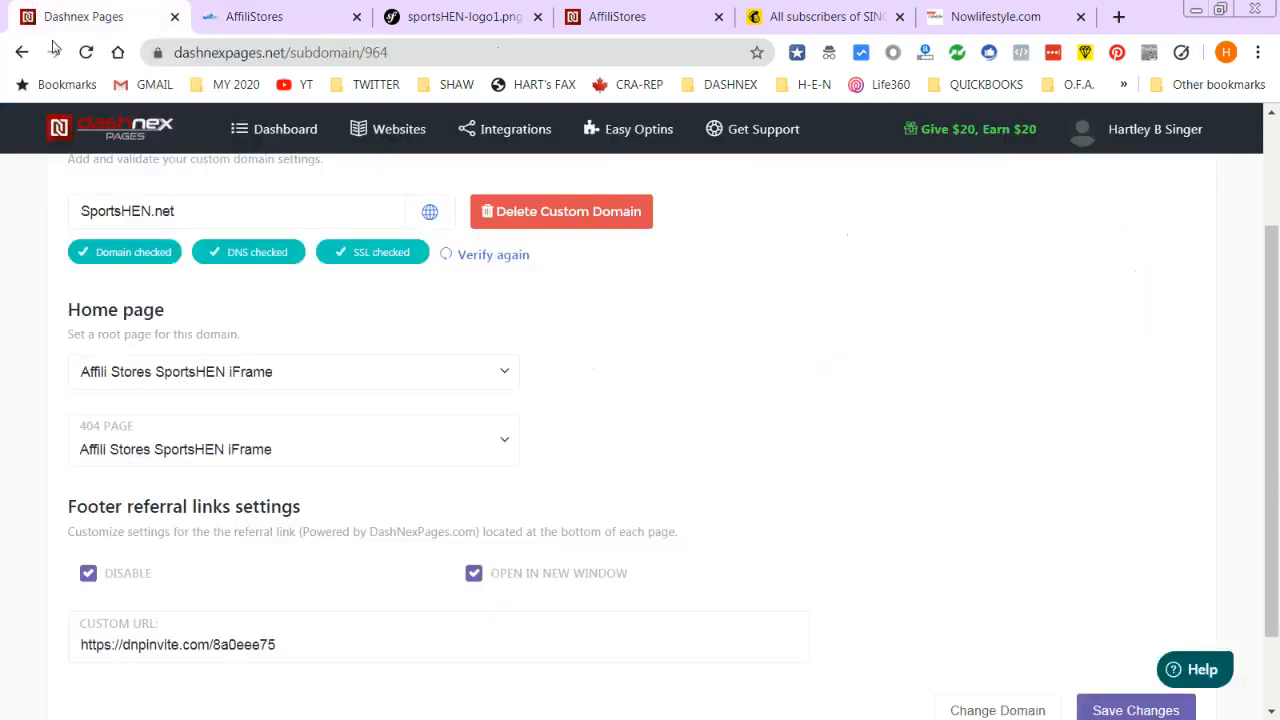
{"action": "scroll", "coordinate": [170, 409], "scroll_direction": "down", "scroll_amount": 1}
{"action": "scroll", "coordinate": [674, 260], "scroll_direction": "up", "scroll_amount": 3}
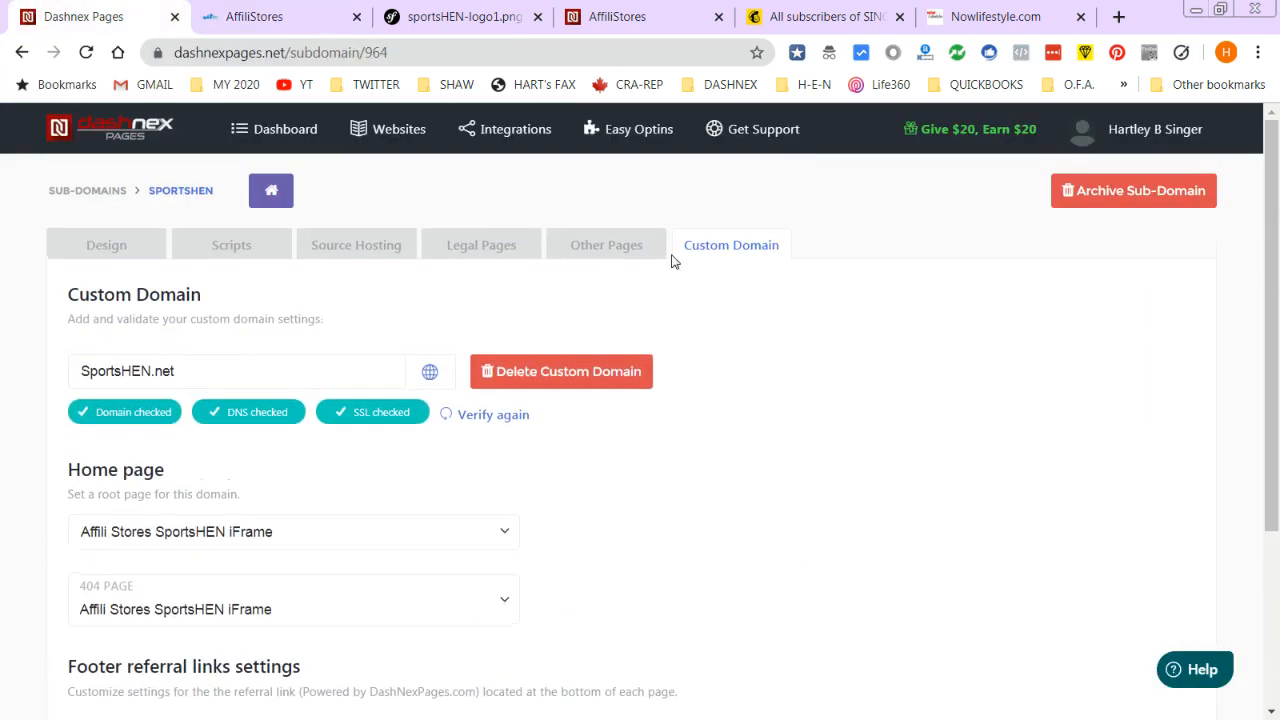
- Search the Dashnex Pages Help Center for 'setup', browse the results, then return to Custom Domain settings
{"action": "left_click", "coordinate": [762, 129]}
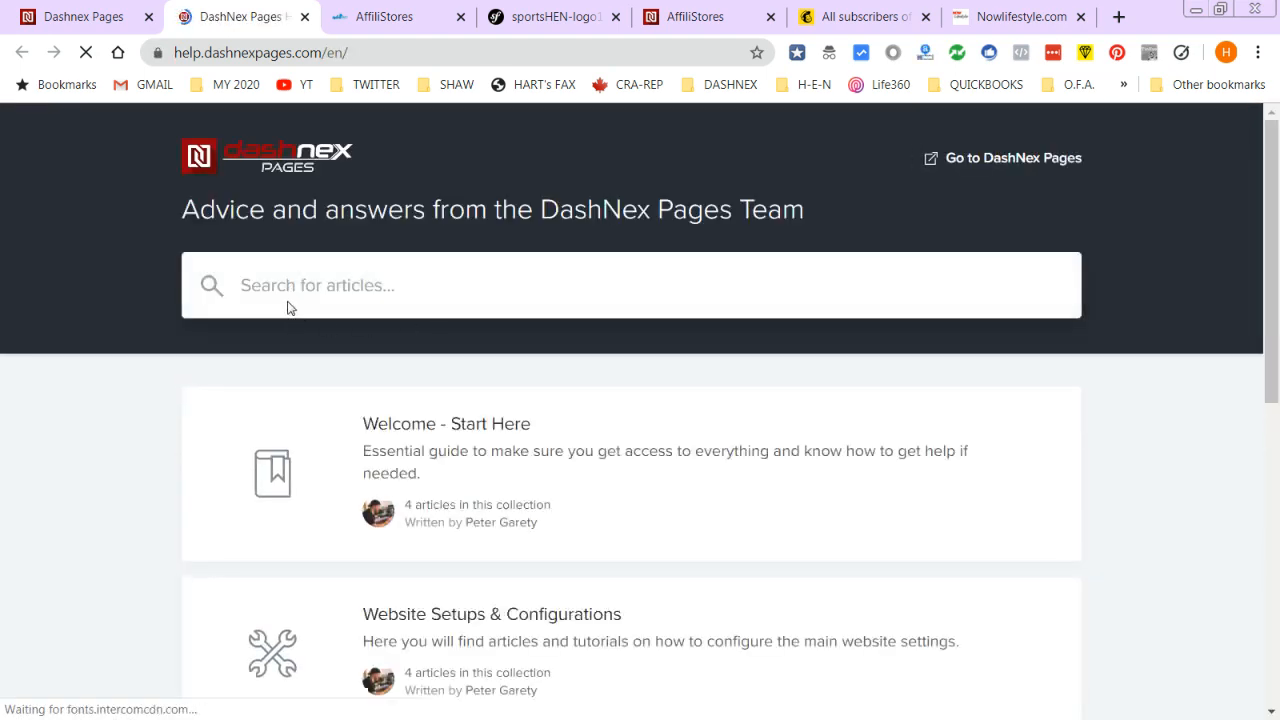
{"action": "left_click", "coordinate": [352, 296]}
{"action": "type", "text": "setup"}
{"action": "key", "text": "Return"}
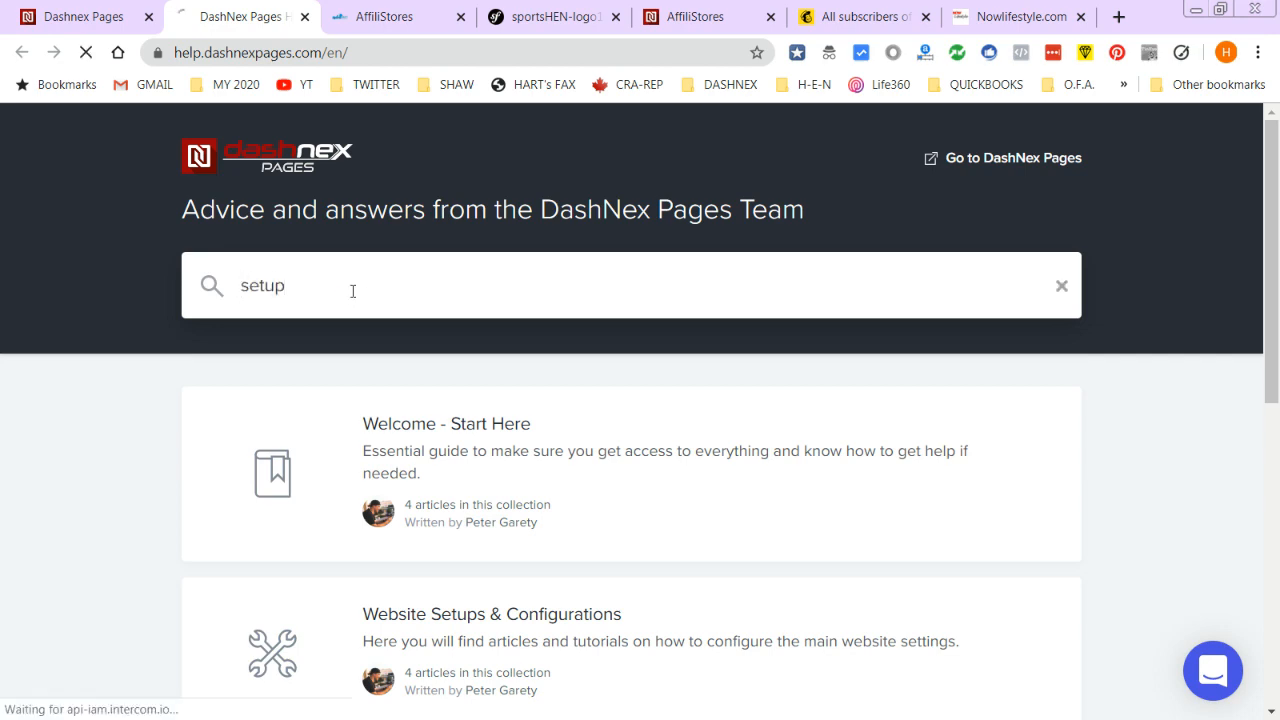
{"action": "scroll", "coordinate": [760, 487], "scroll_direction": "down", "scroll_amount": 1}
{"action": "scroll", "coordinate": [760, 487], "scroll_direction": "down", "scroll_amount": 4}
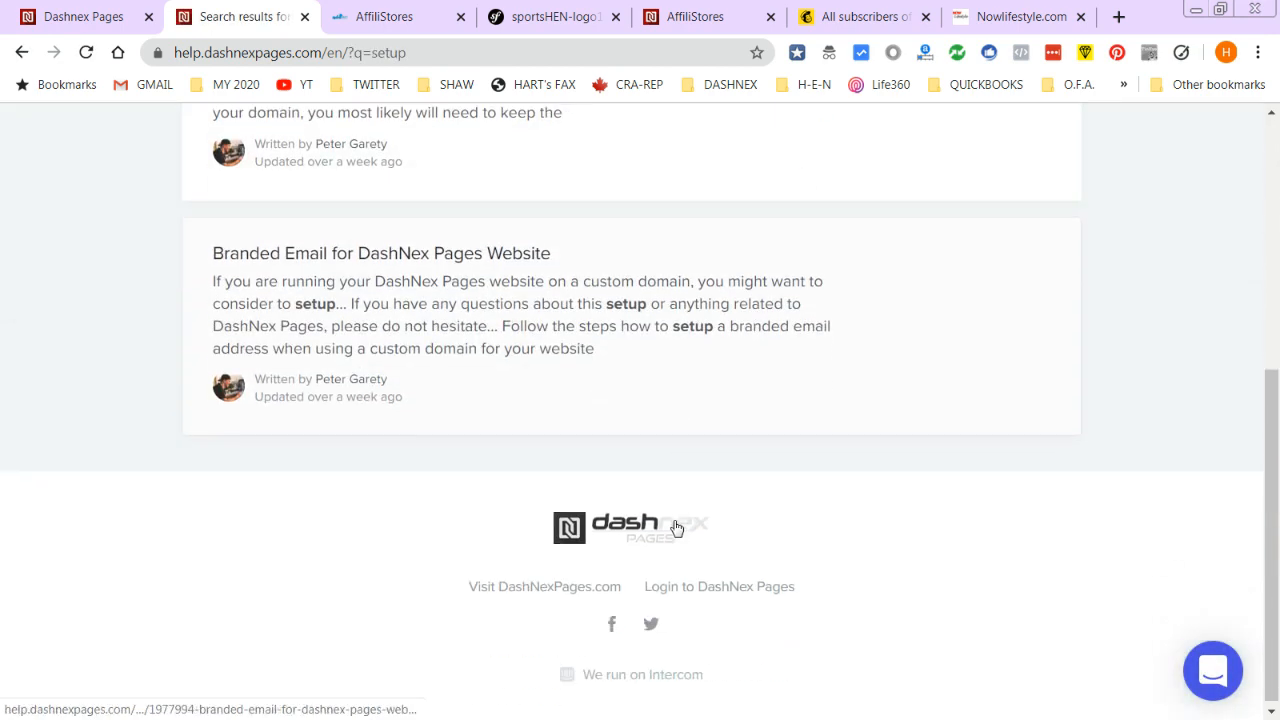
{"action": "scroll", "coordinate": [669, 511], "scroll_direction": "up", "scroll_amount": 5}
{"action": "left_click", "coordinate": [113, 11]}
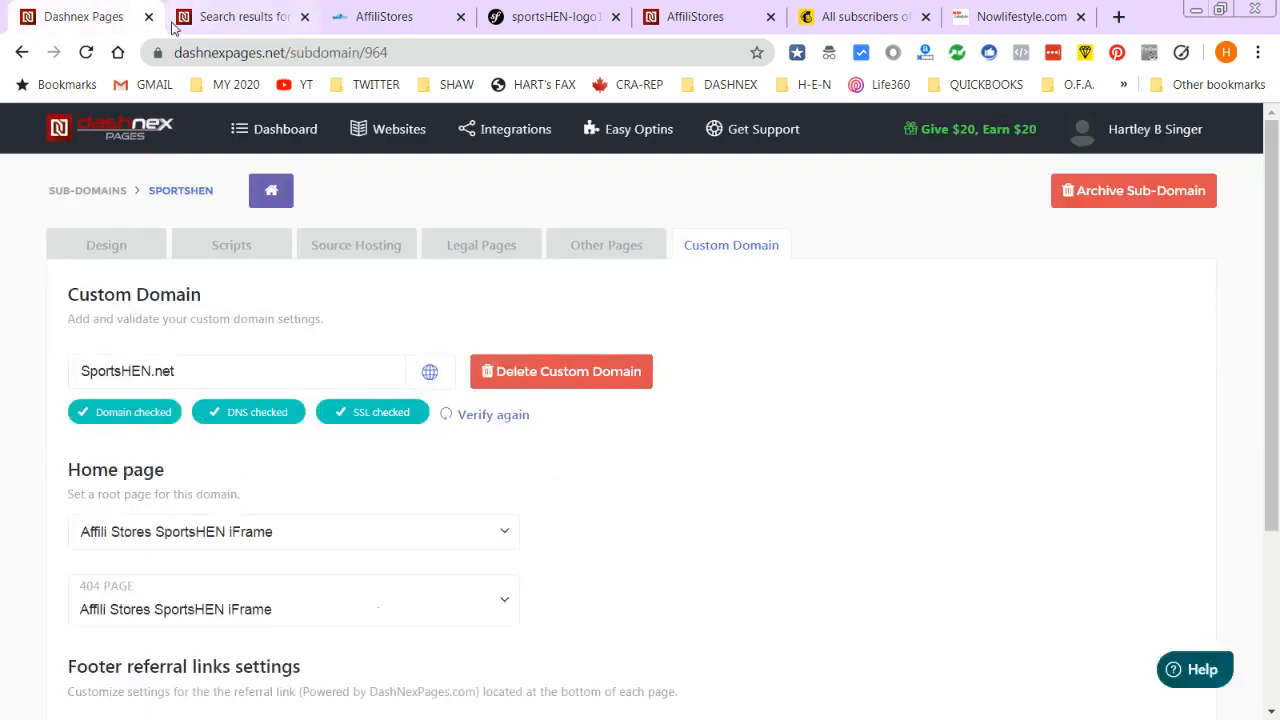